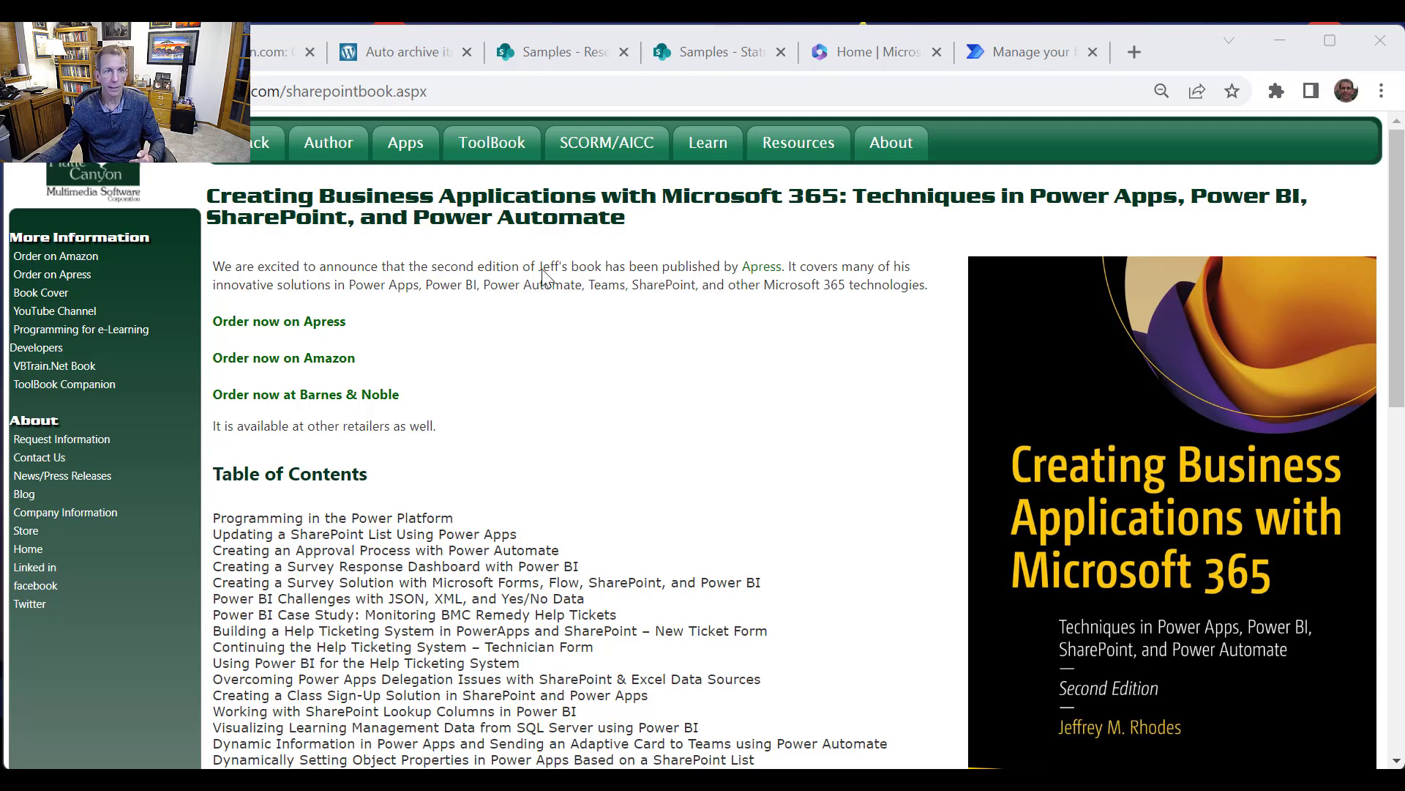
Open the book's Amazon product page and scroll back to the top of its listing
click(286, 72)
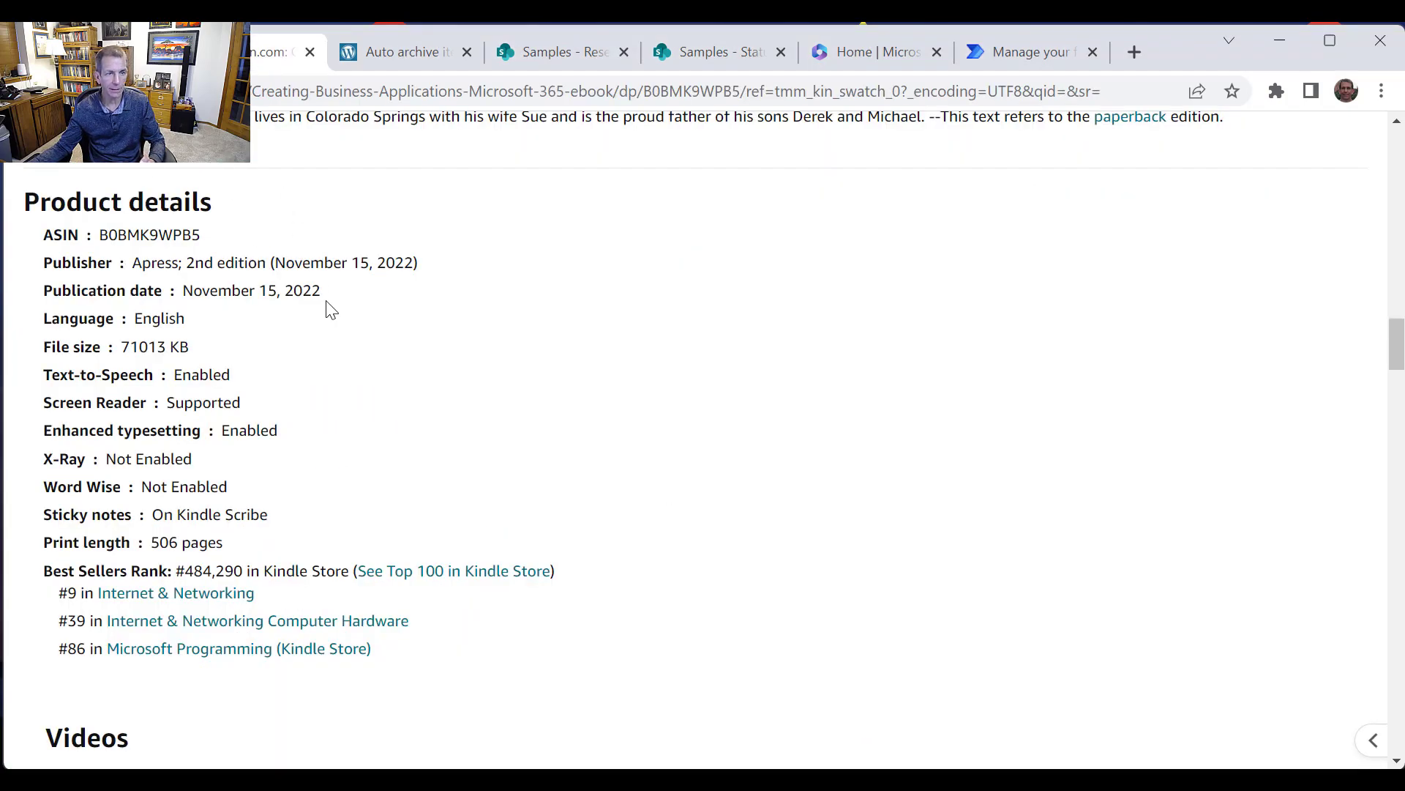
scroll(344, 351, up, 6)
scroll(396, 613, up, 1)
scroll(396, 613, up, 20)
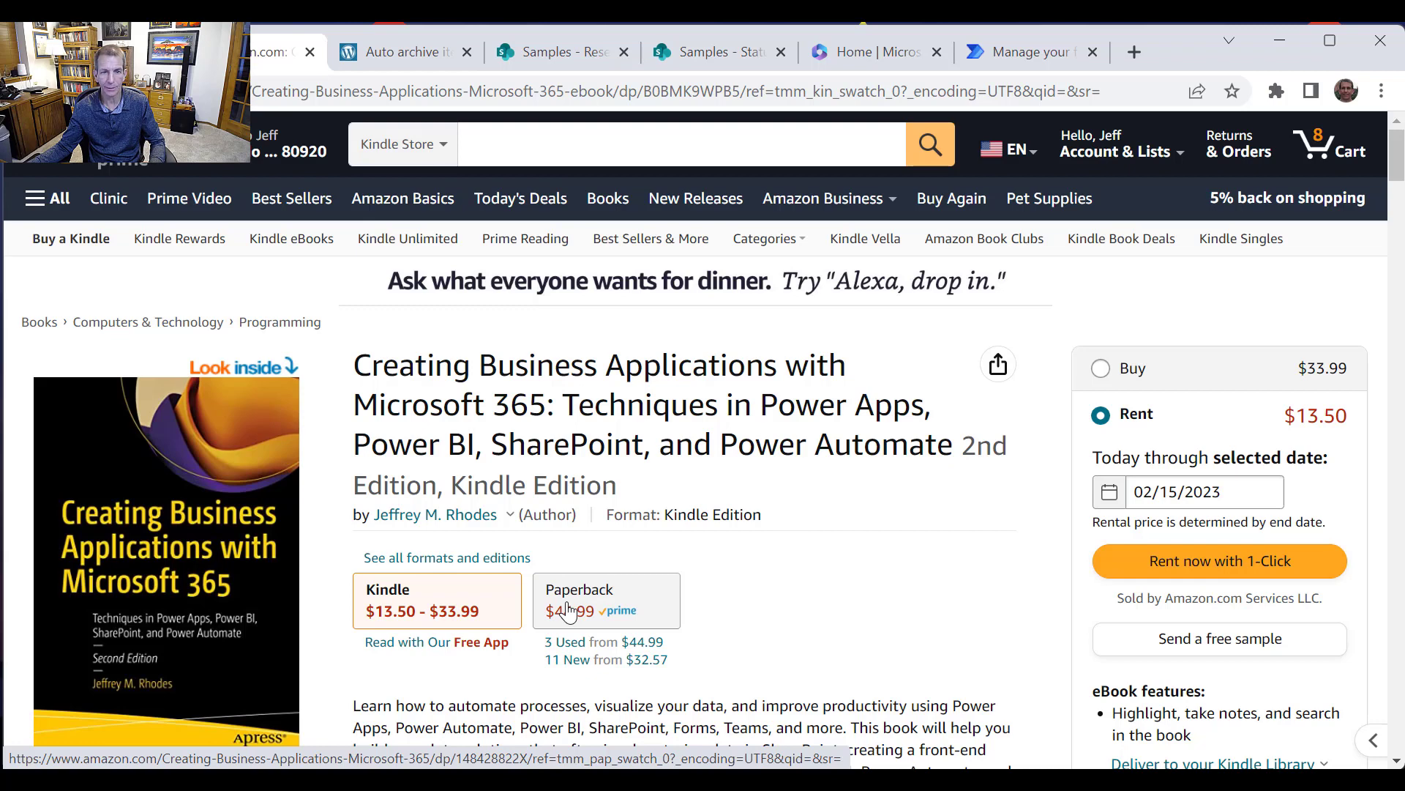
Read the blog article on auto archiving SharePoint items with Power Automate, accepting its cookie notice
click(375, 52)
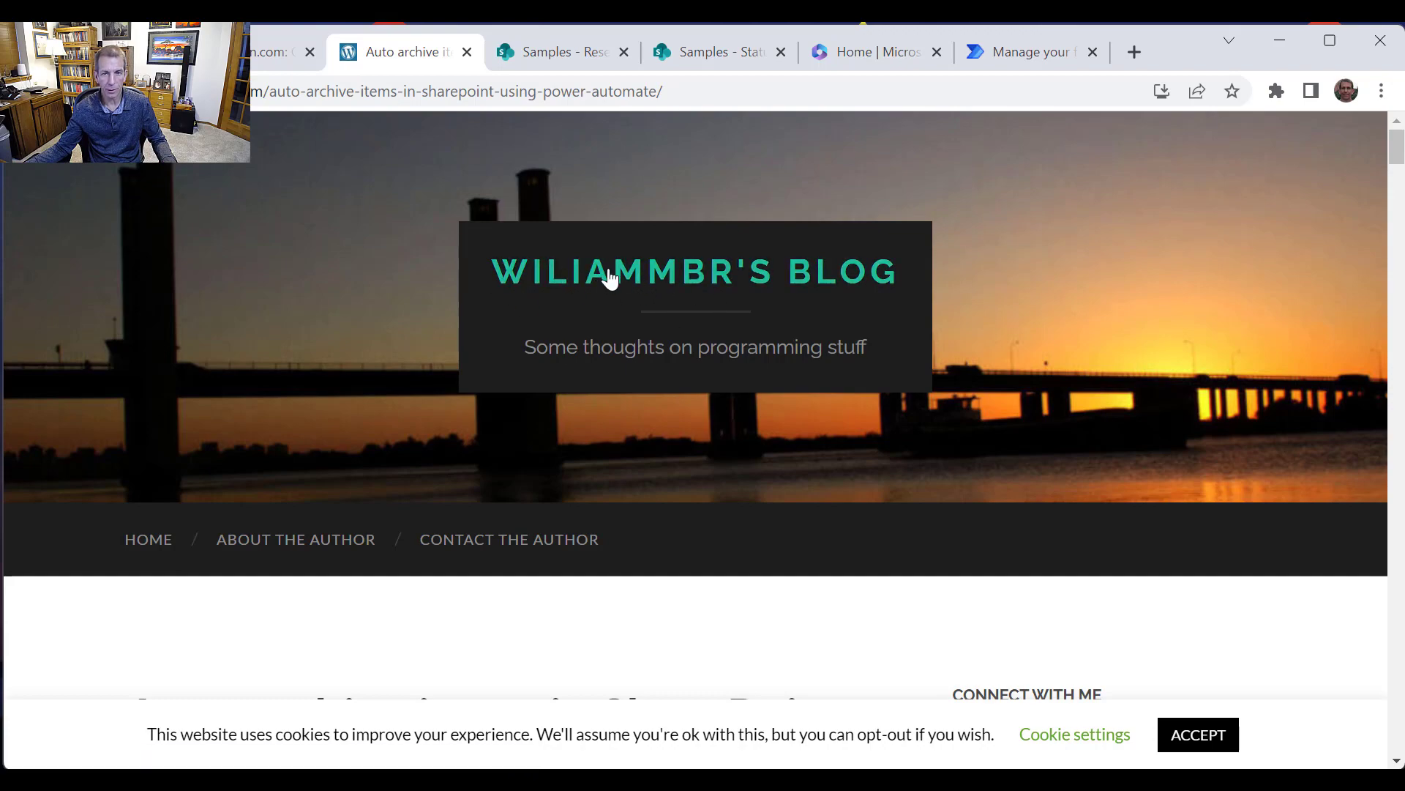
scroll(705, 298, down, 4)
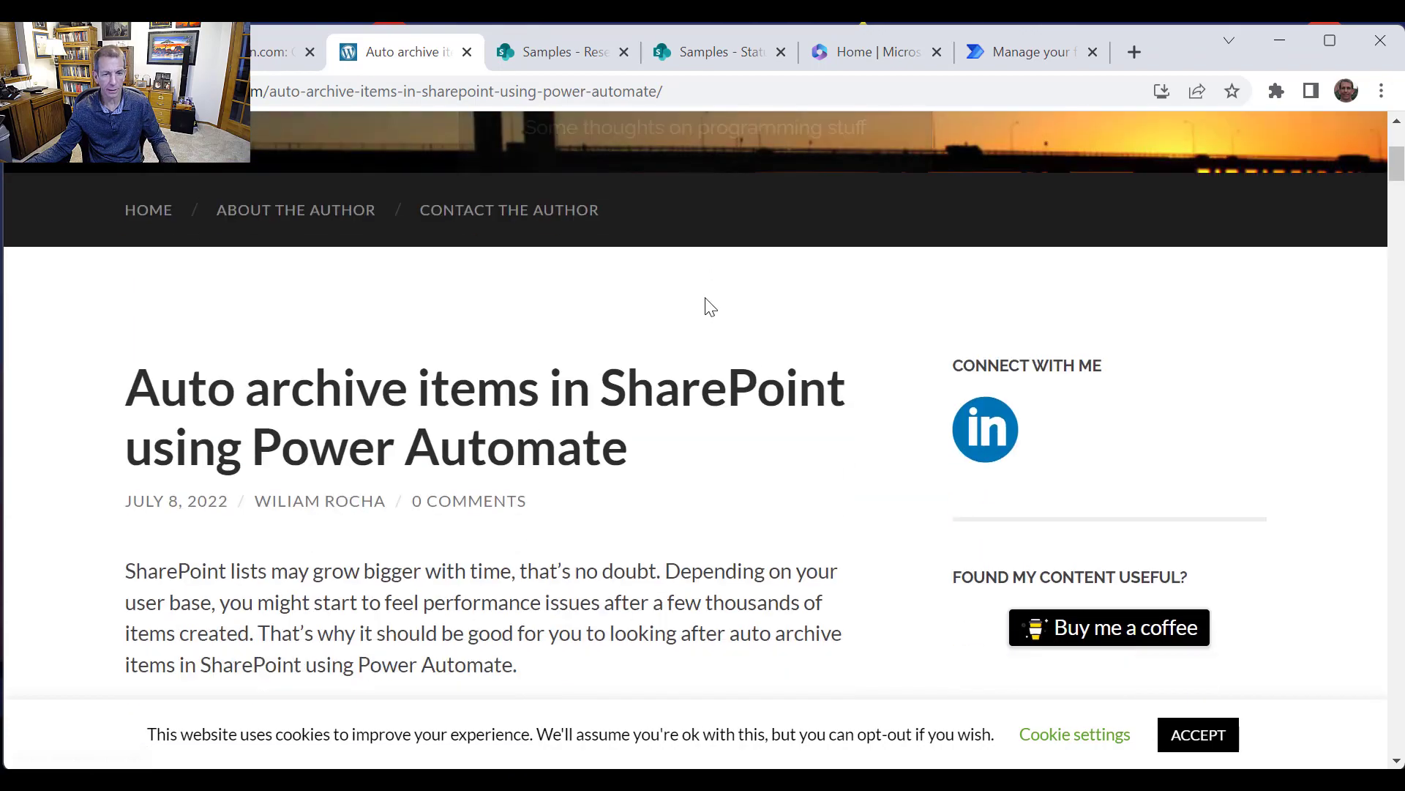
scroll(709, 306, down, 4)
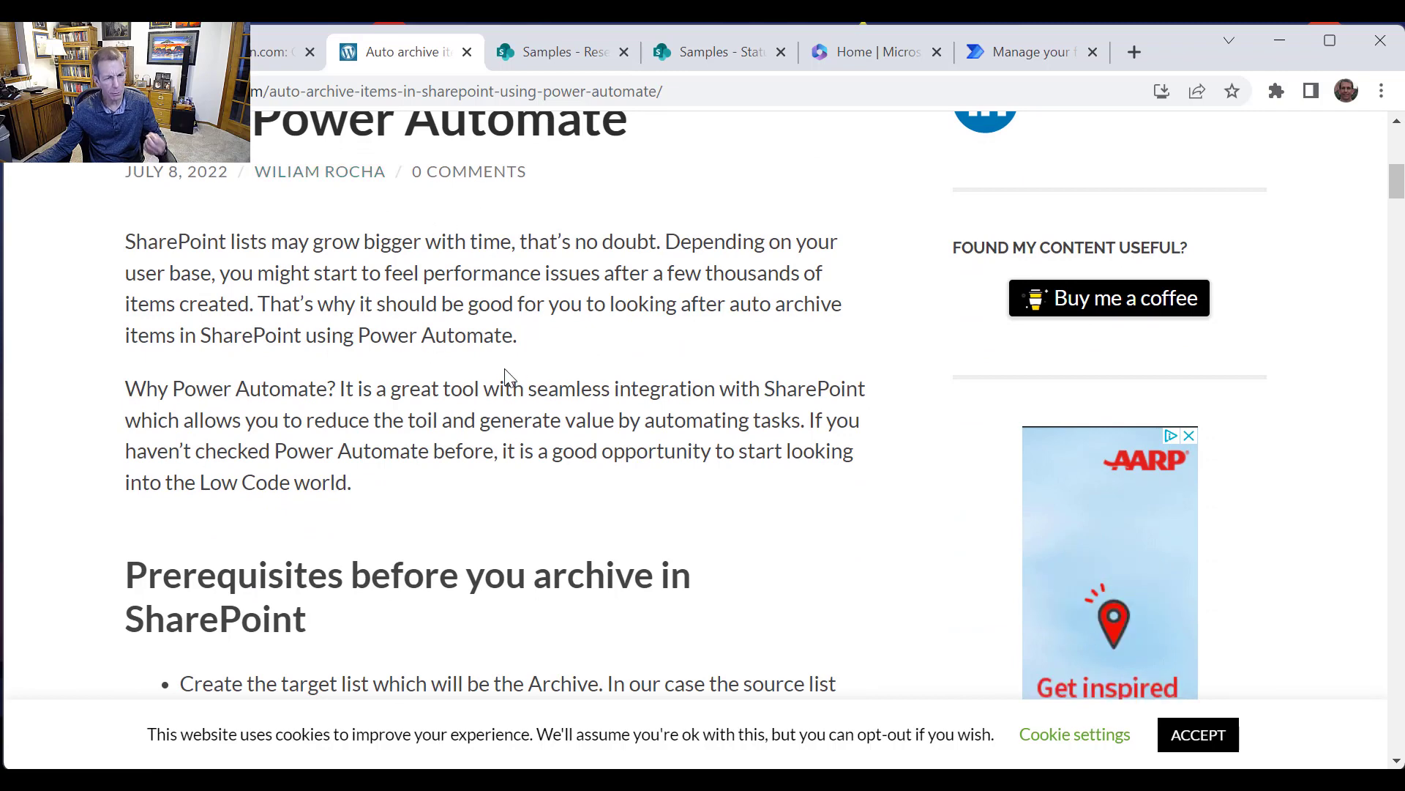
click(1213, 741)
scroll(776, 553, down, 5)
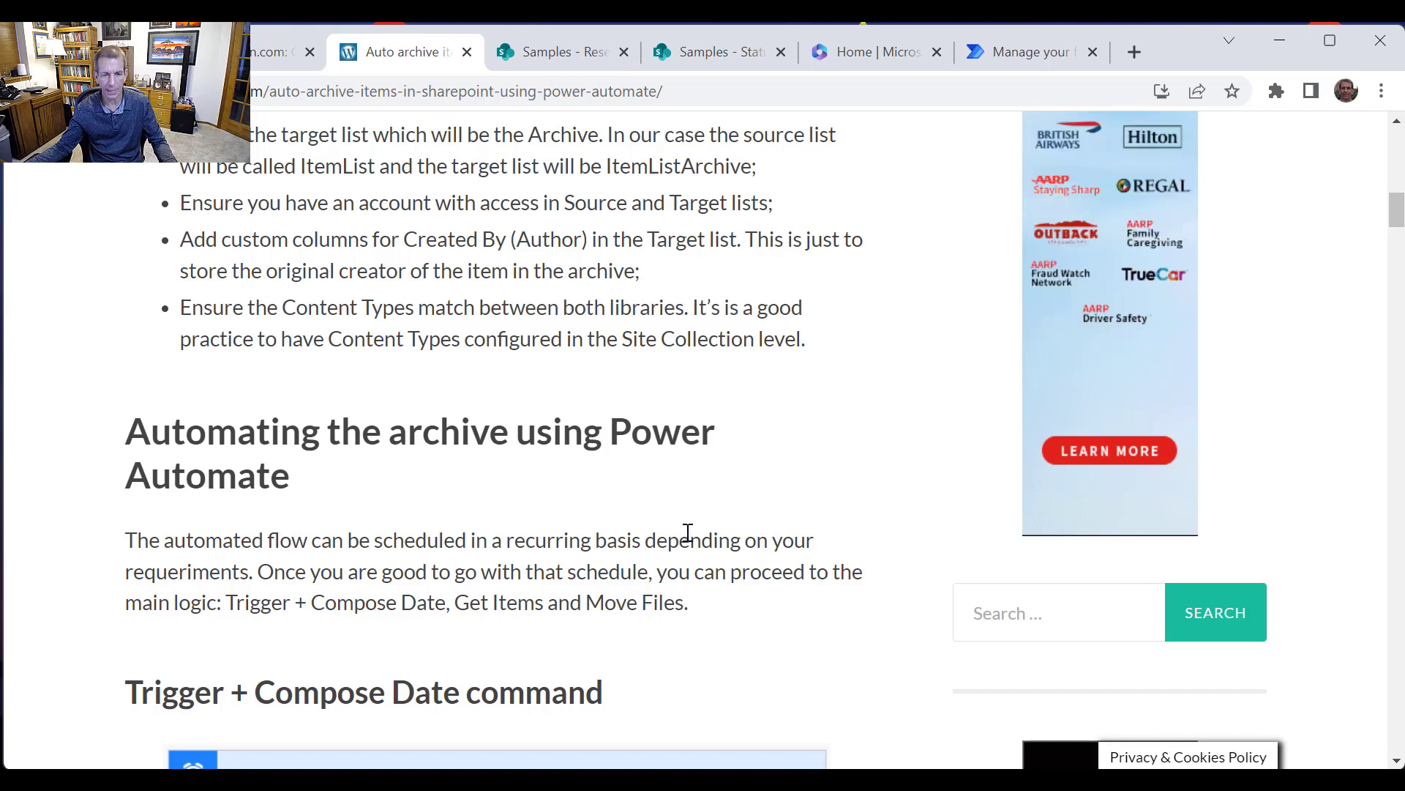
scroll(692, 535, down, 5)
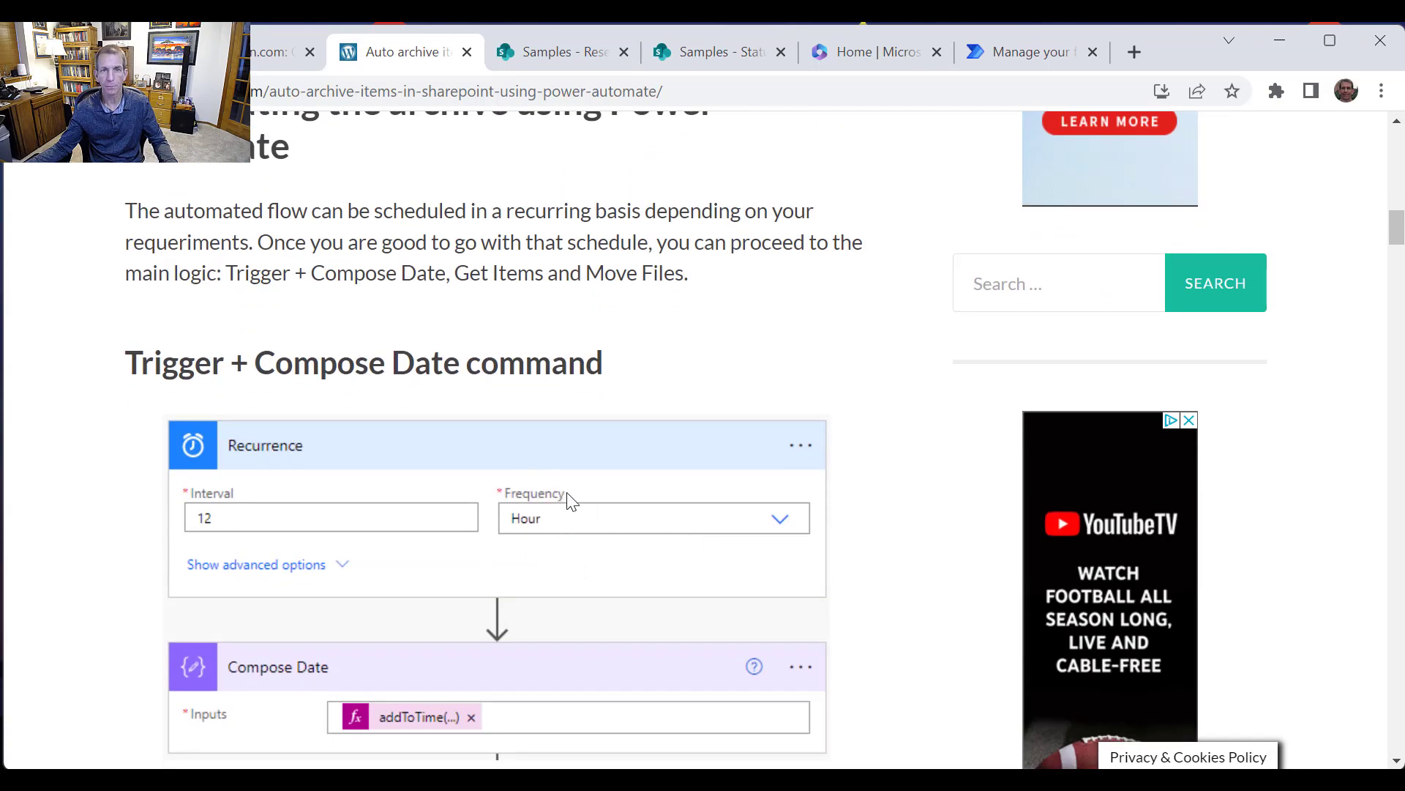
scroll(567, 502, up, 10)
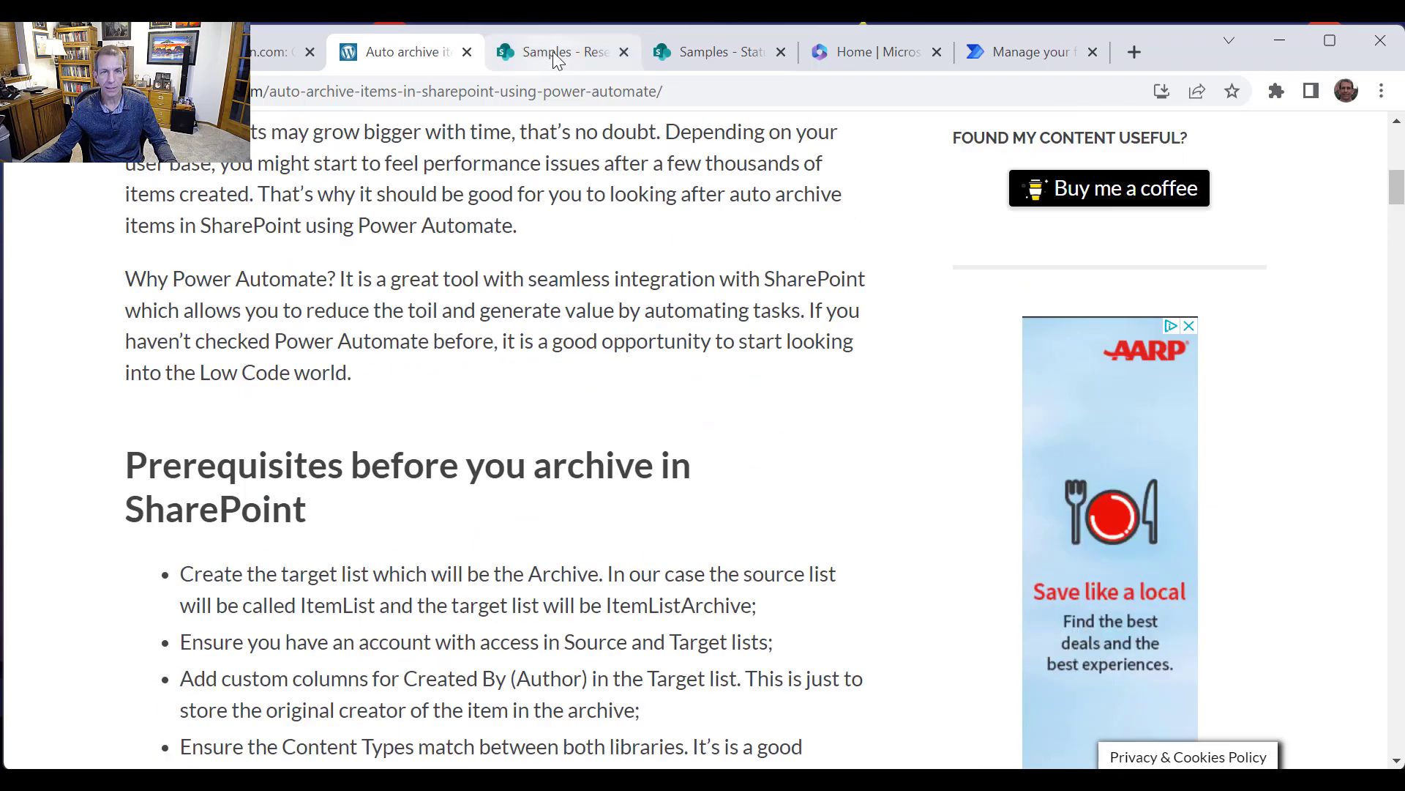
Review the items in the SharePoint Reservations and StatusReport lists
key(ctrl+Tab)
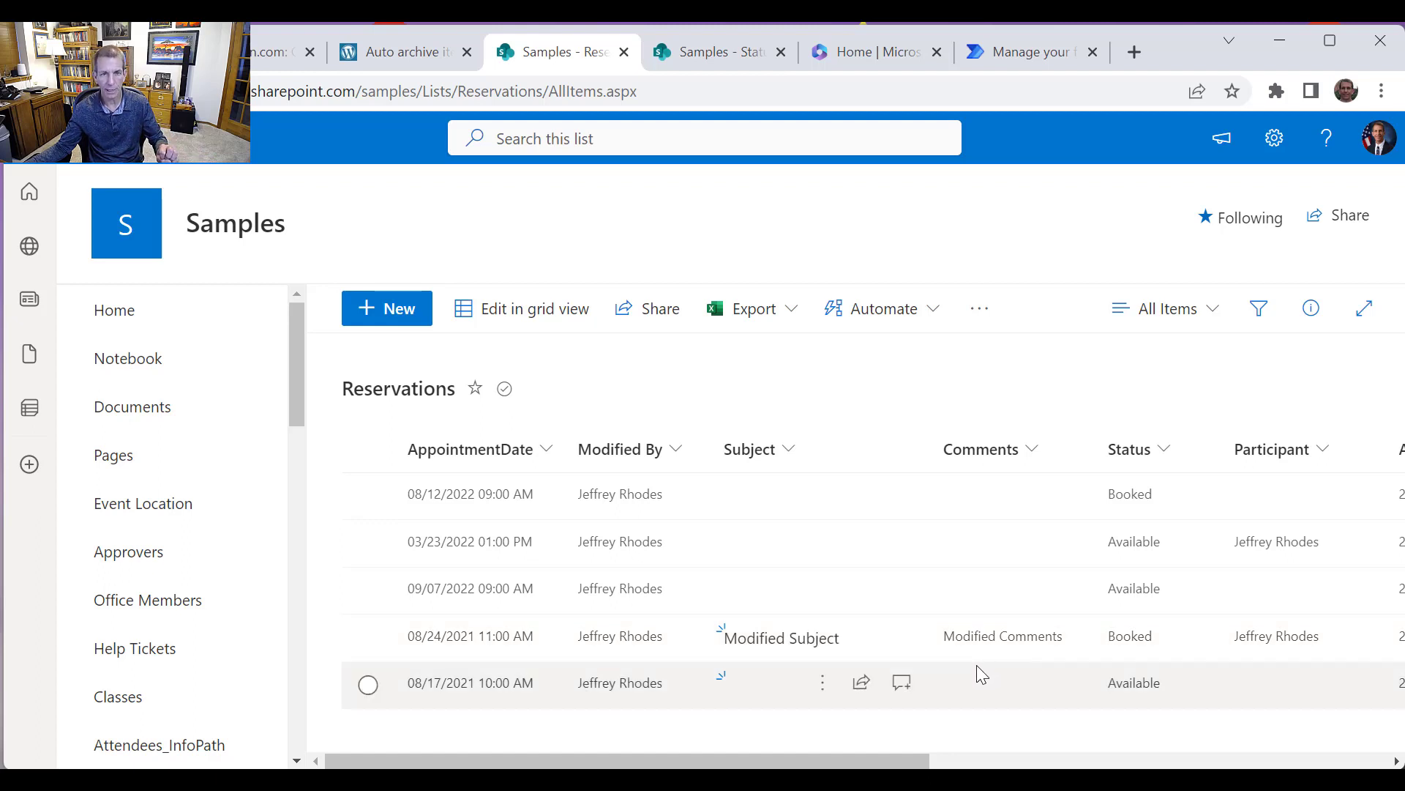
click(707, 53)
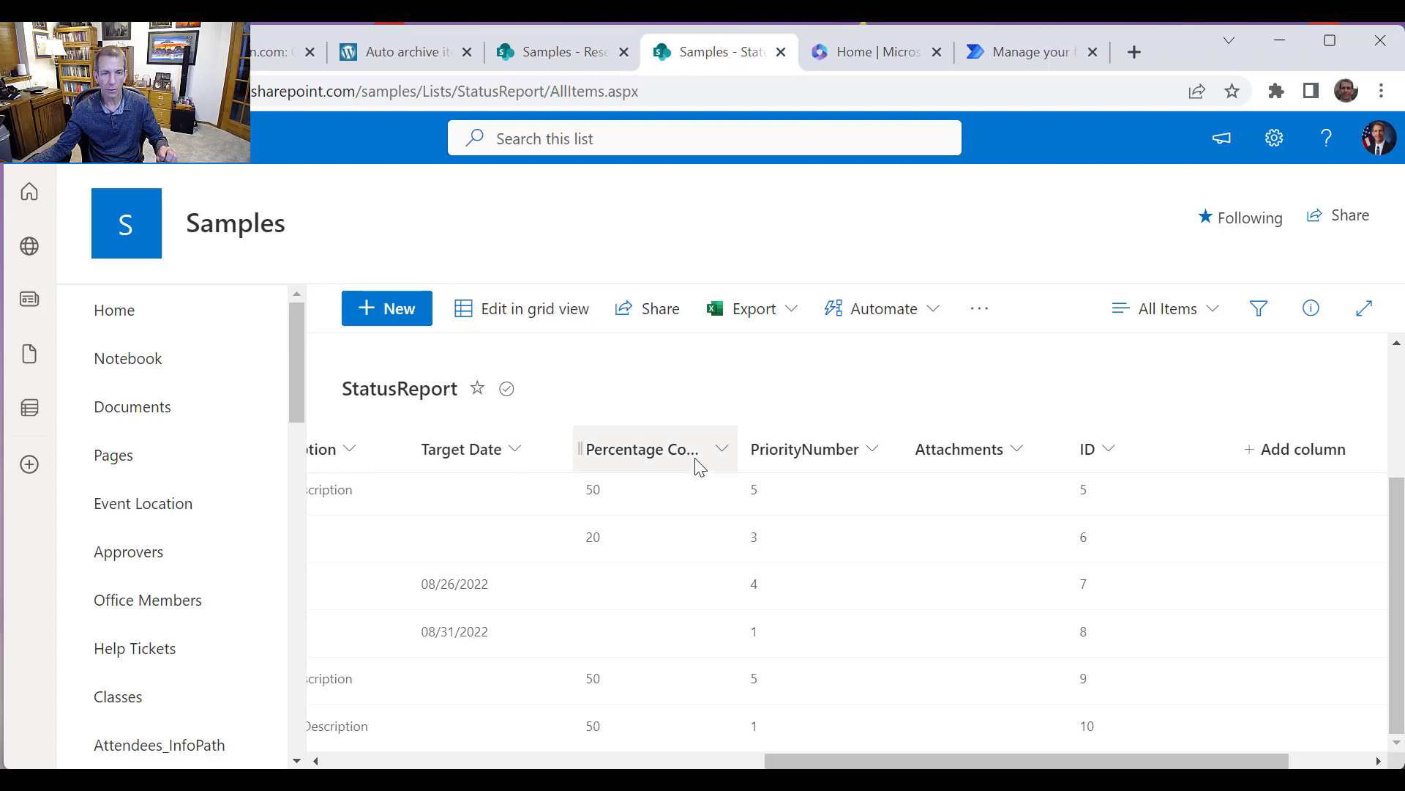
drag(776, 762, 301, 748)
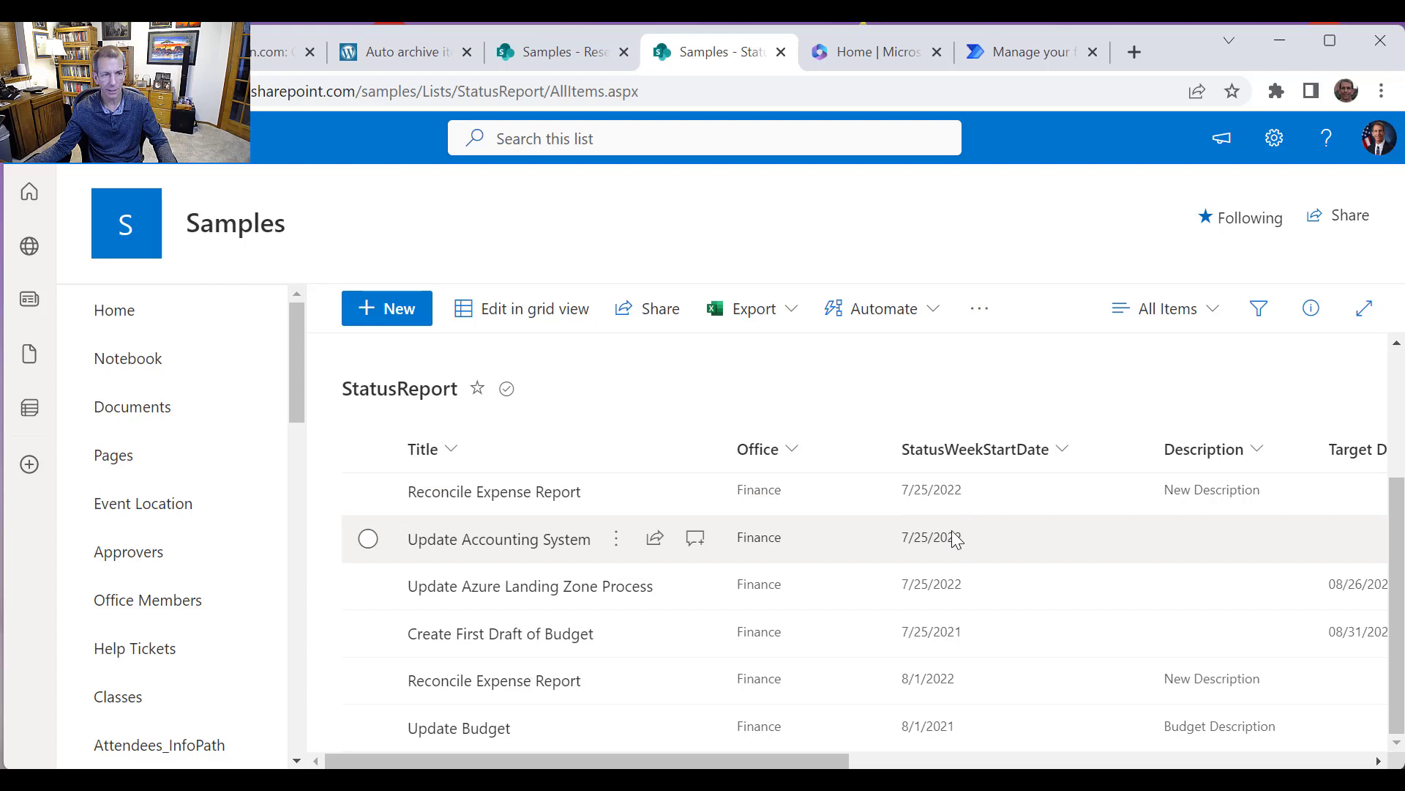
click(575, 57)
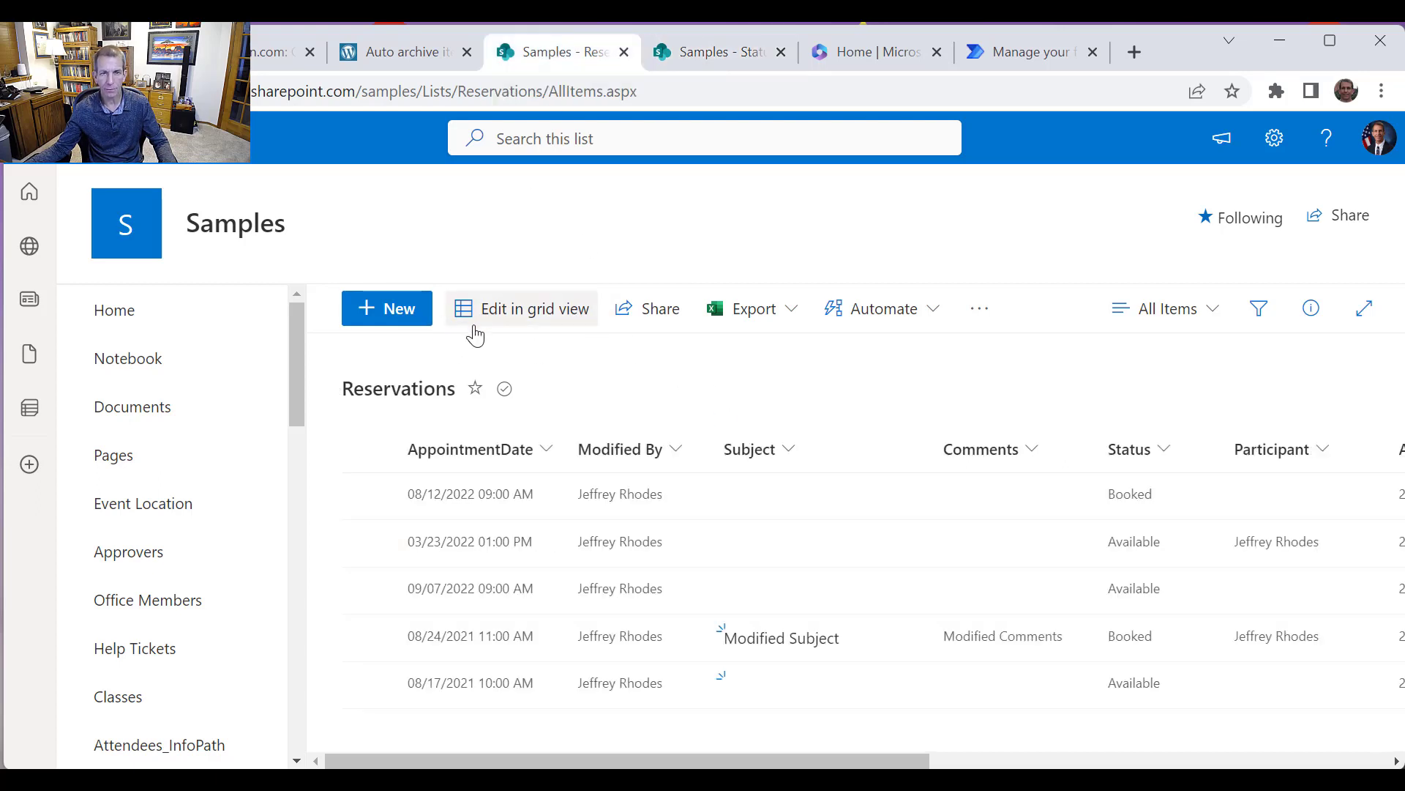
From Site contents, start a new list based on the existing Reservations list on the Samples site
click(1274, 139)
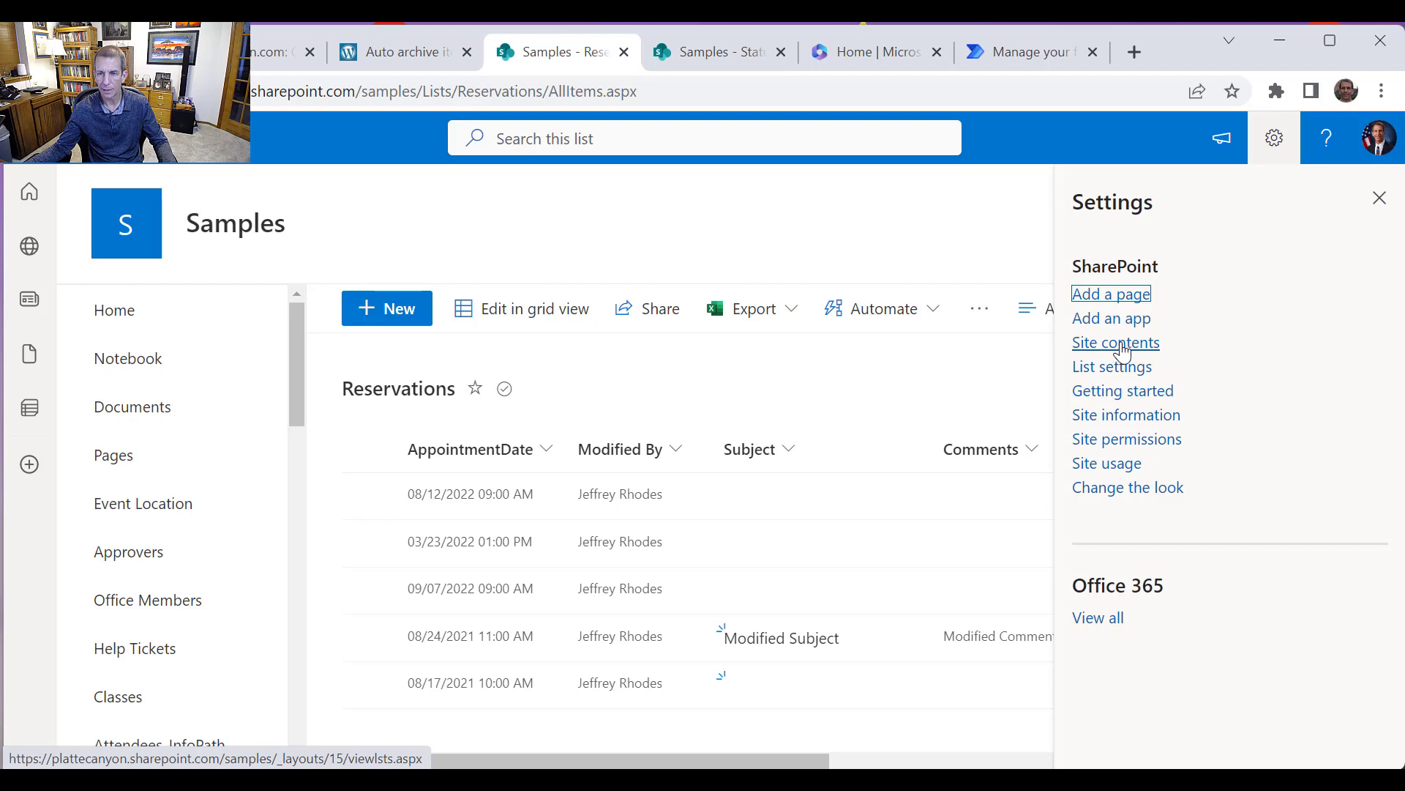
click(1127, 345)
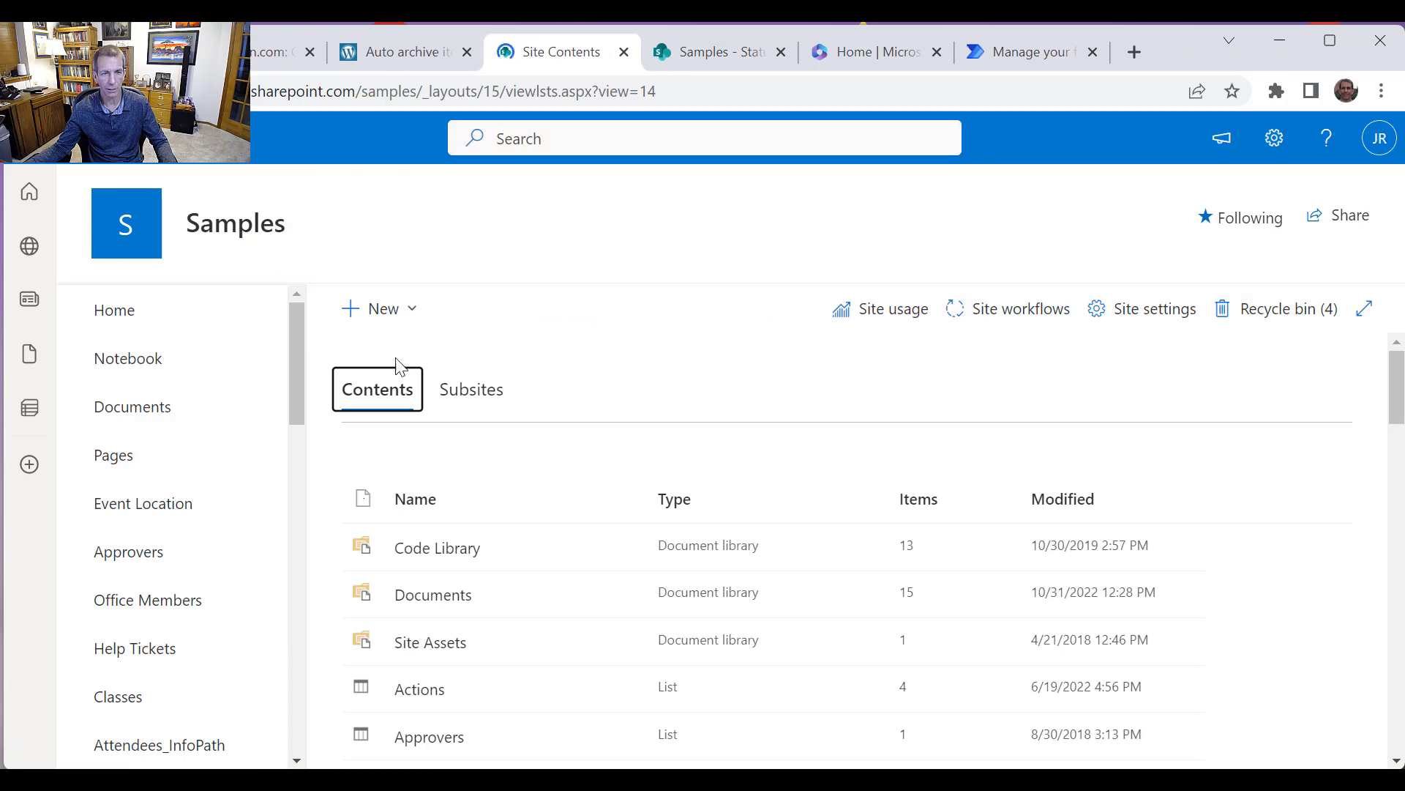
click(410, 315)
click(399, 364)
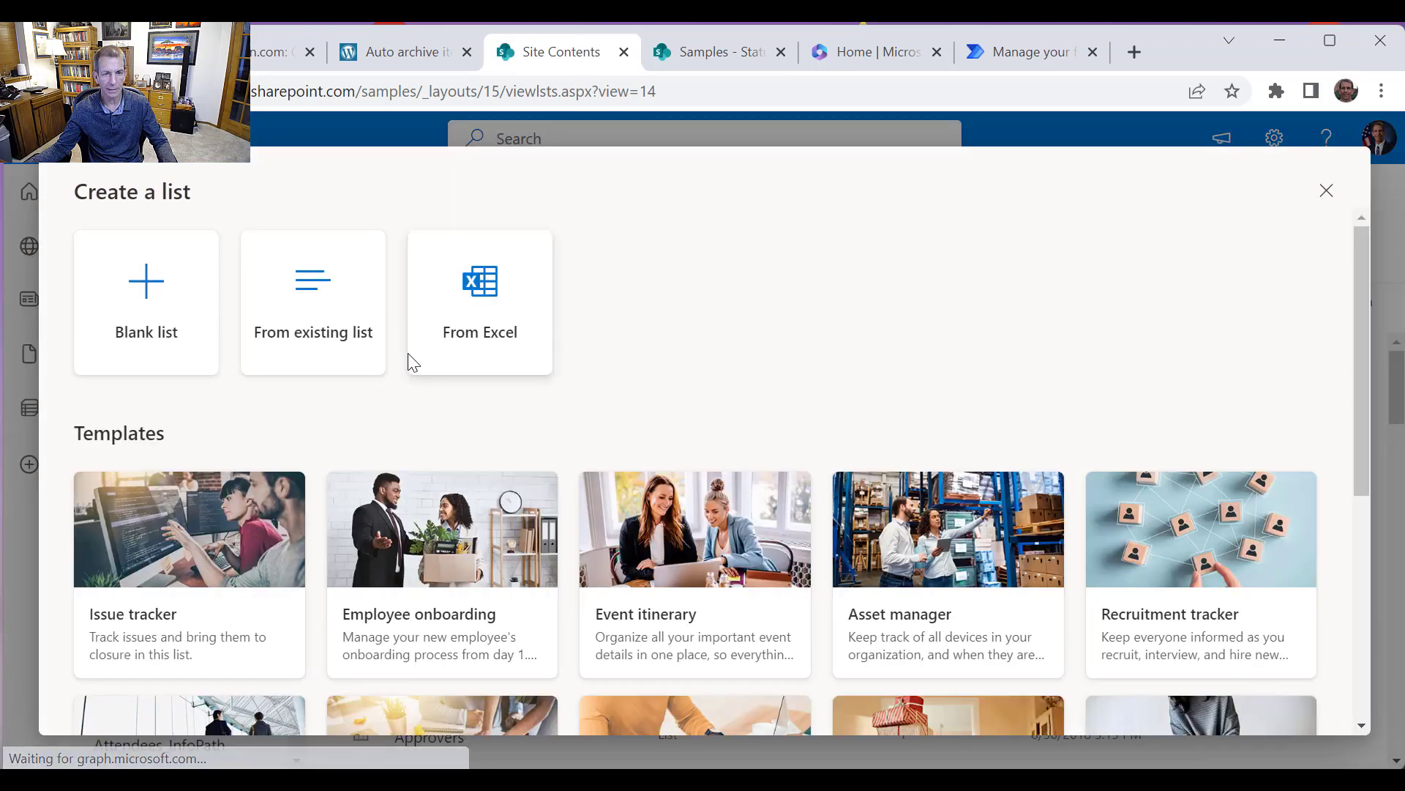
click(348, 336)
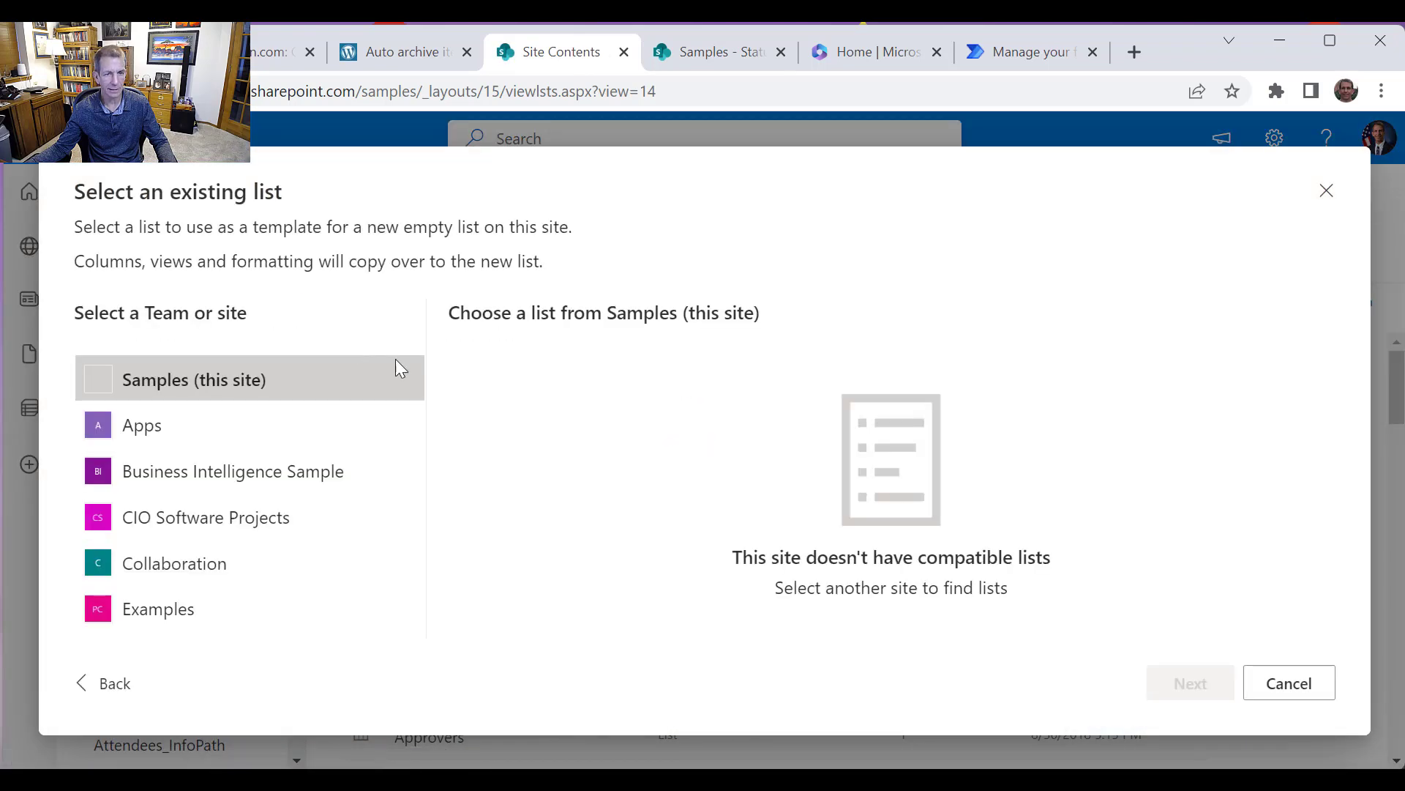
scroll(669, 491, down, 4)
scroll(668, 500, down, 12)
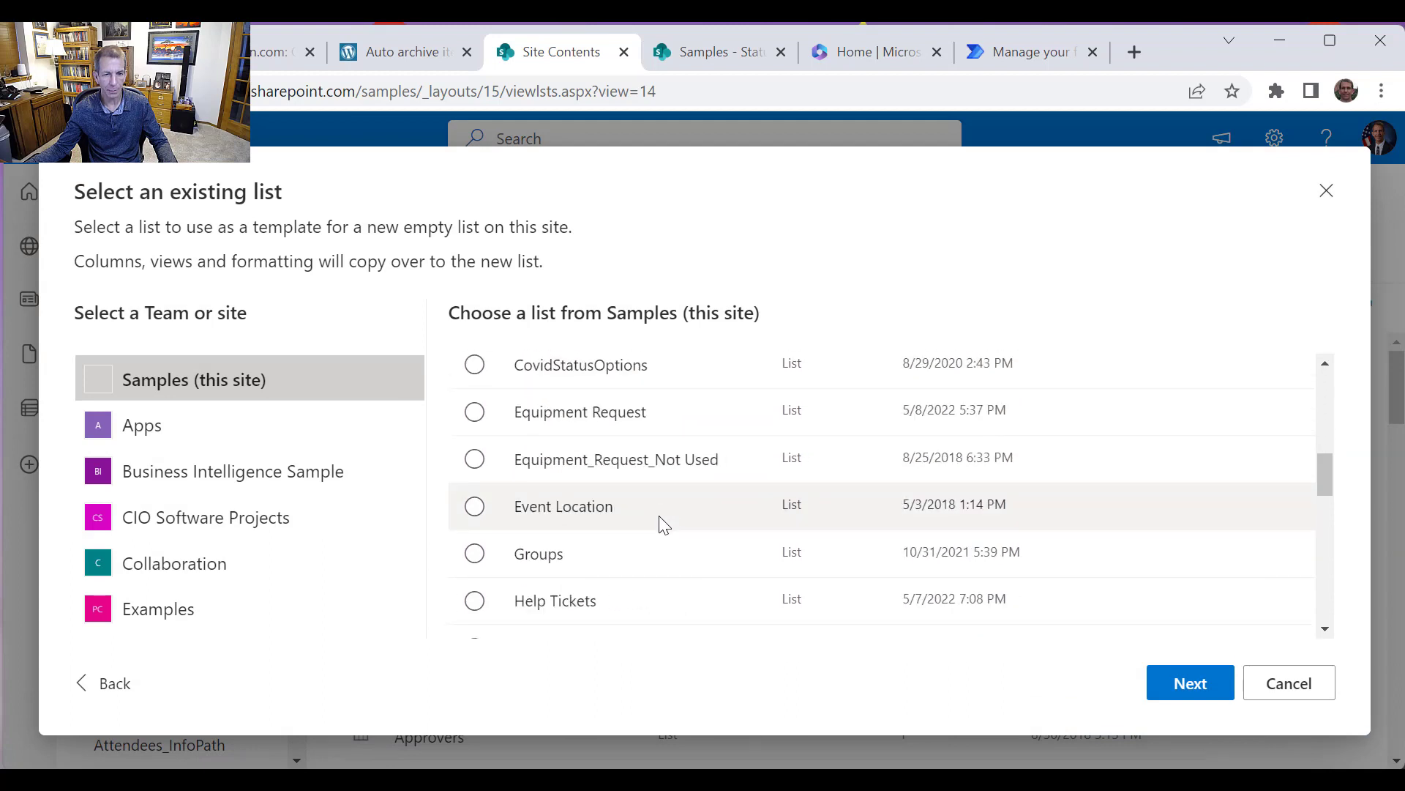
scroll(658, 545, up, 2)
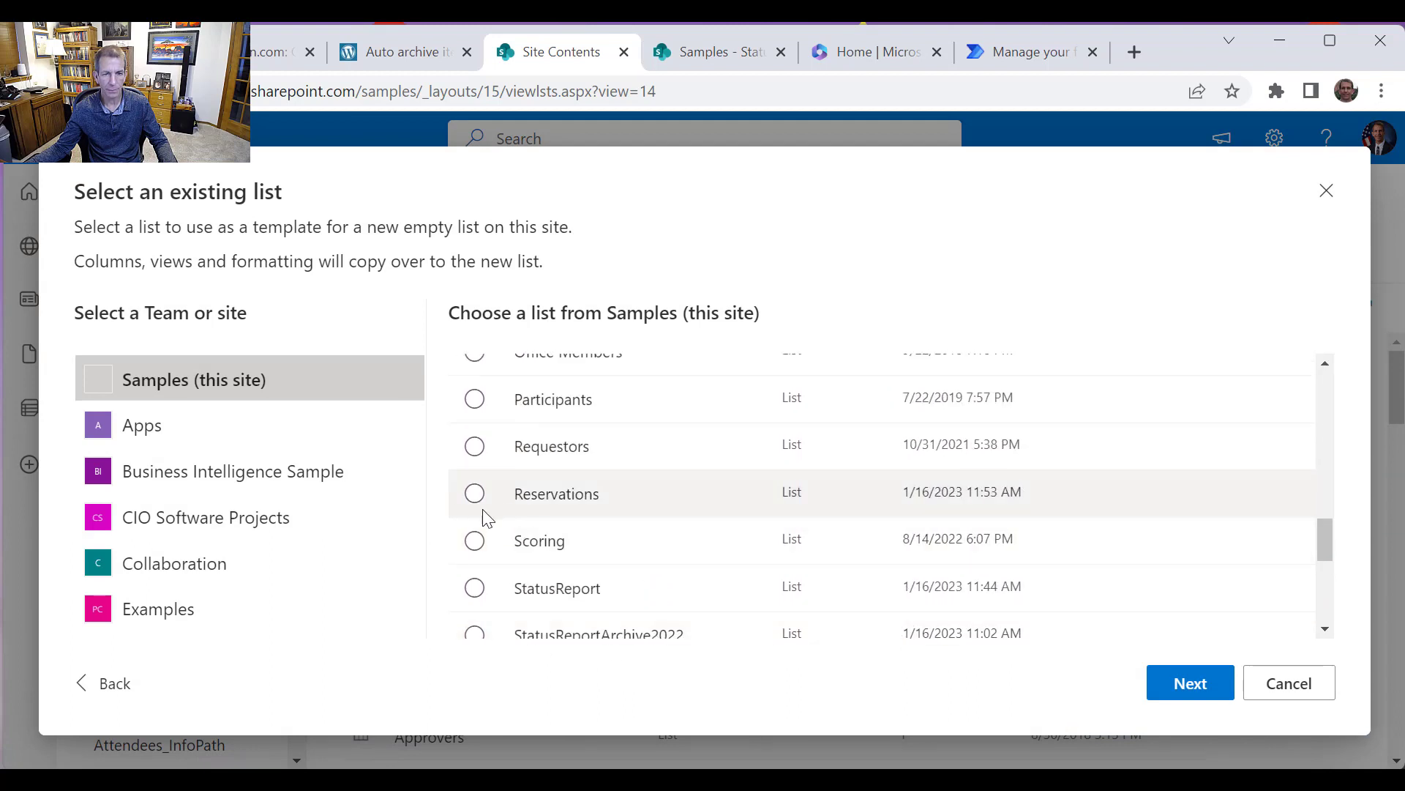
click(474, 493)
click(1189, 683)
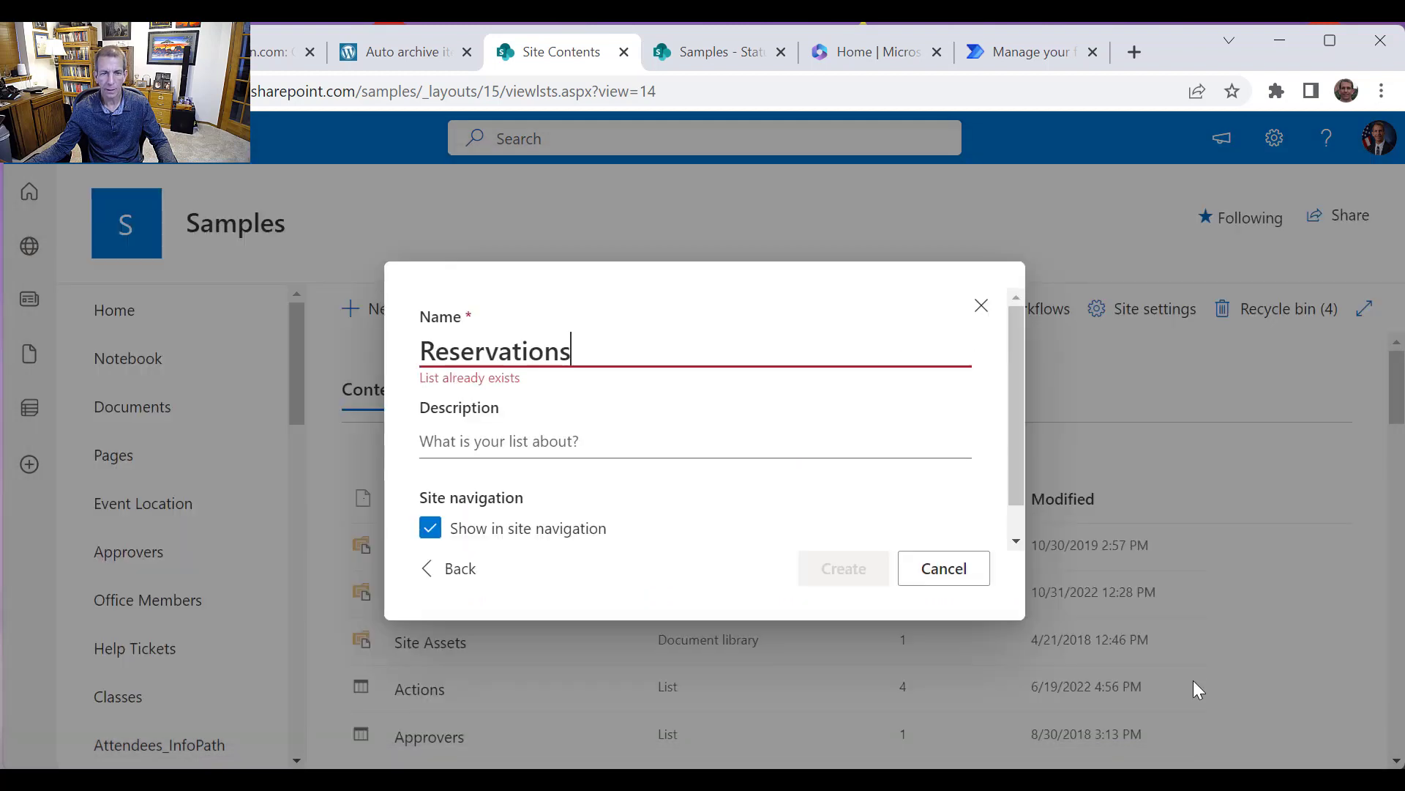
Name the new list ReservationsArchive2022 and create it
text(Archive)
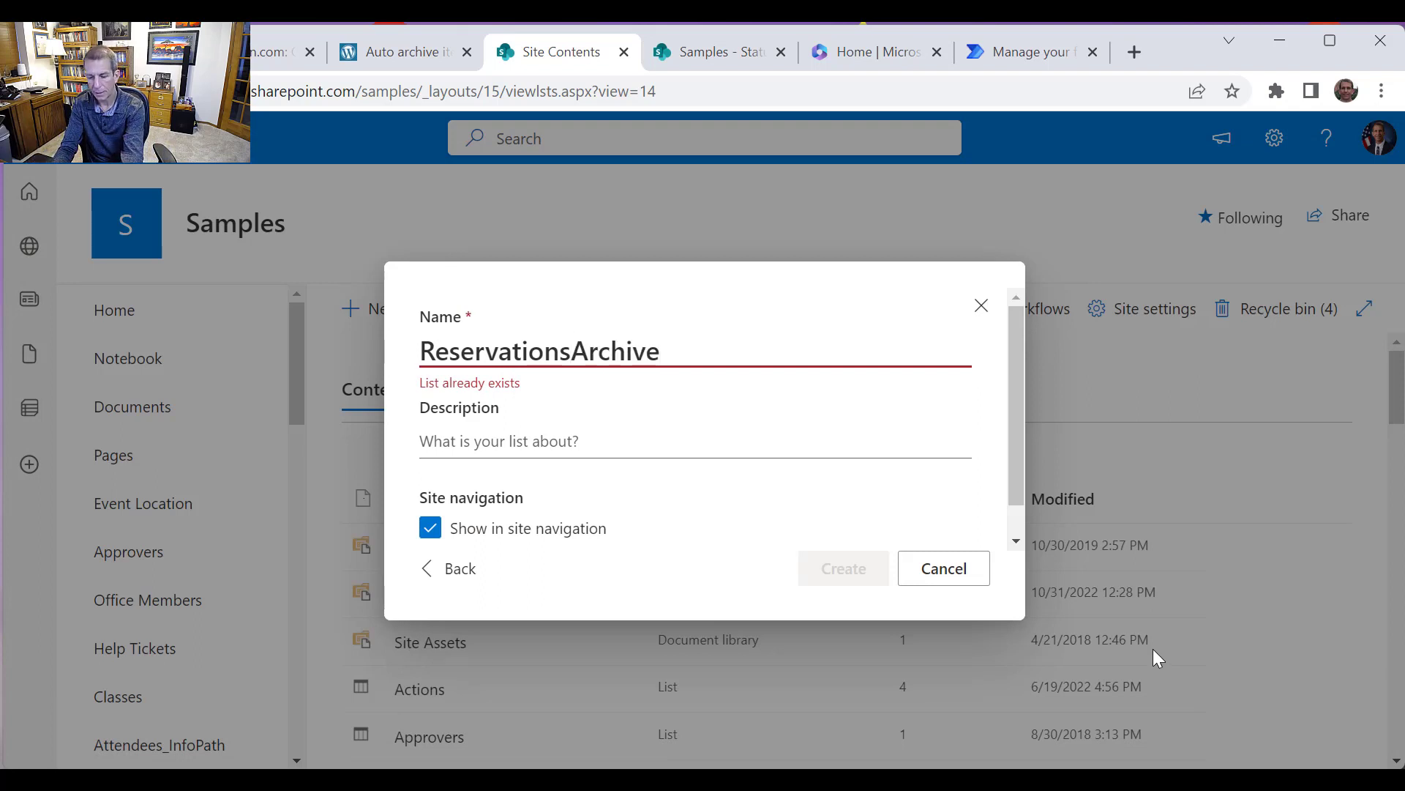
text(20)
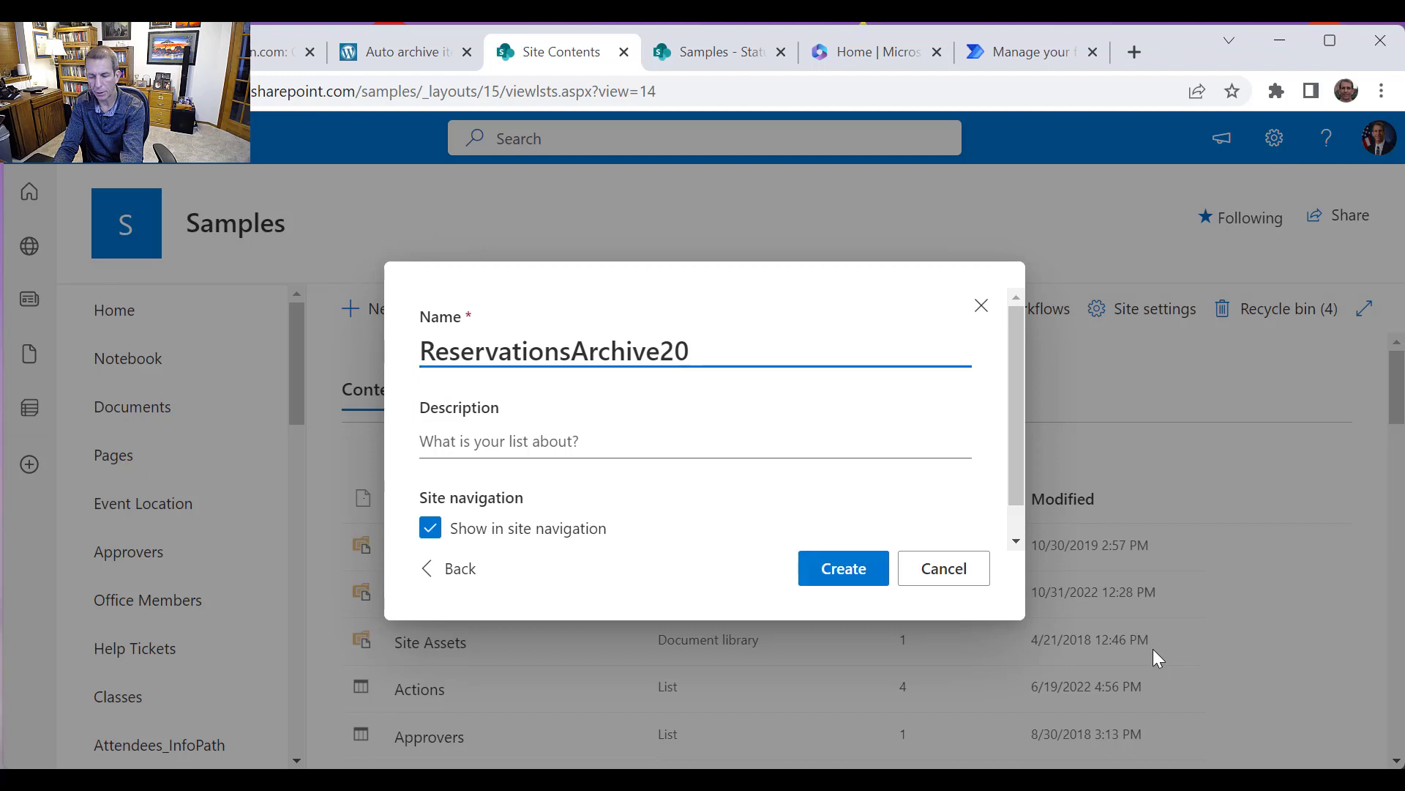
text(22)
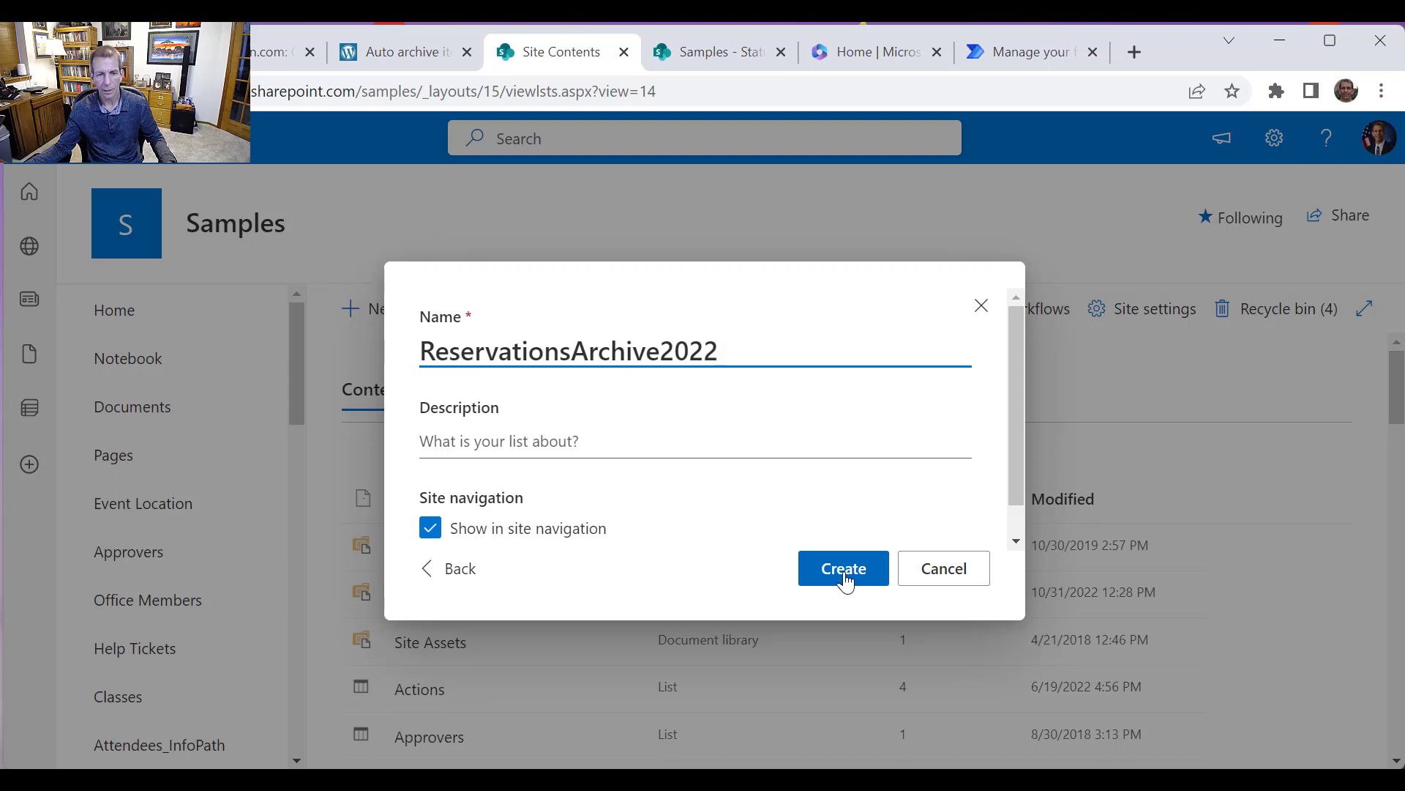
click(820, 573)
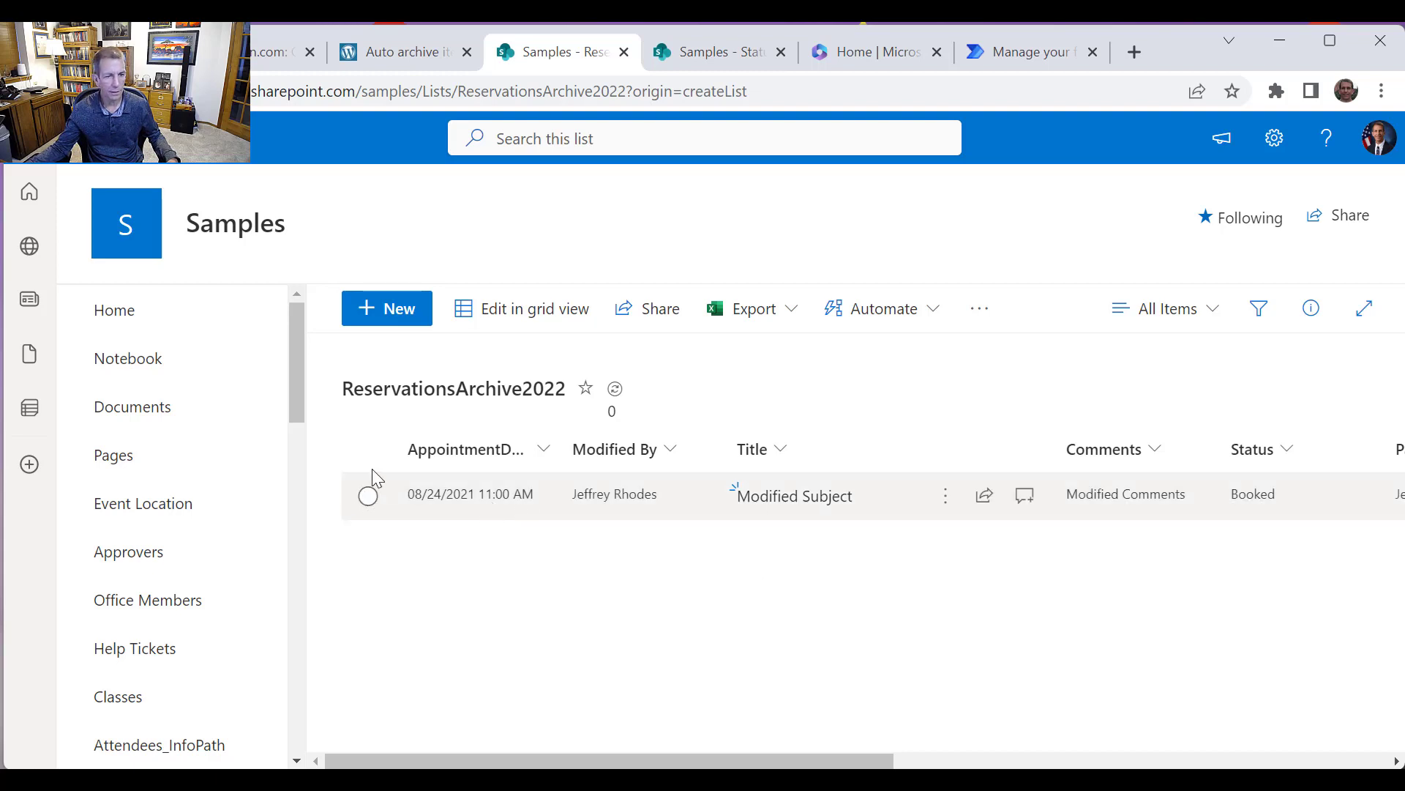
drag(295, 418, 333, 725)
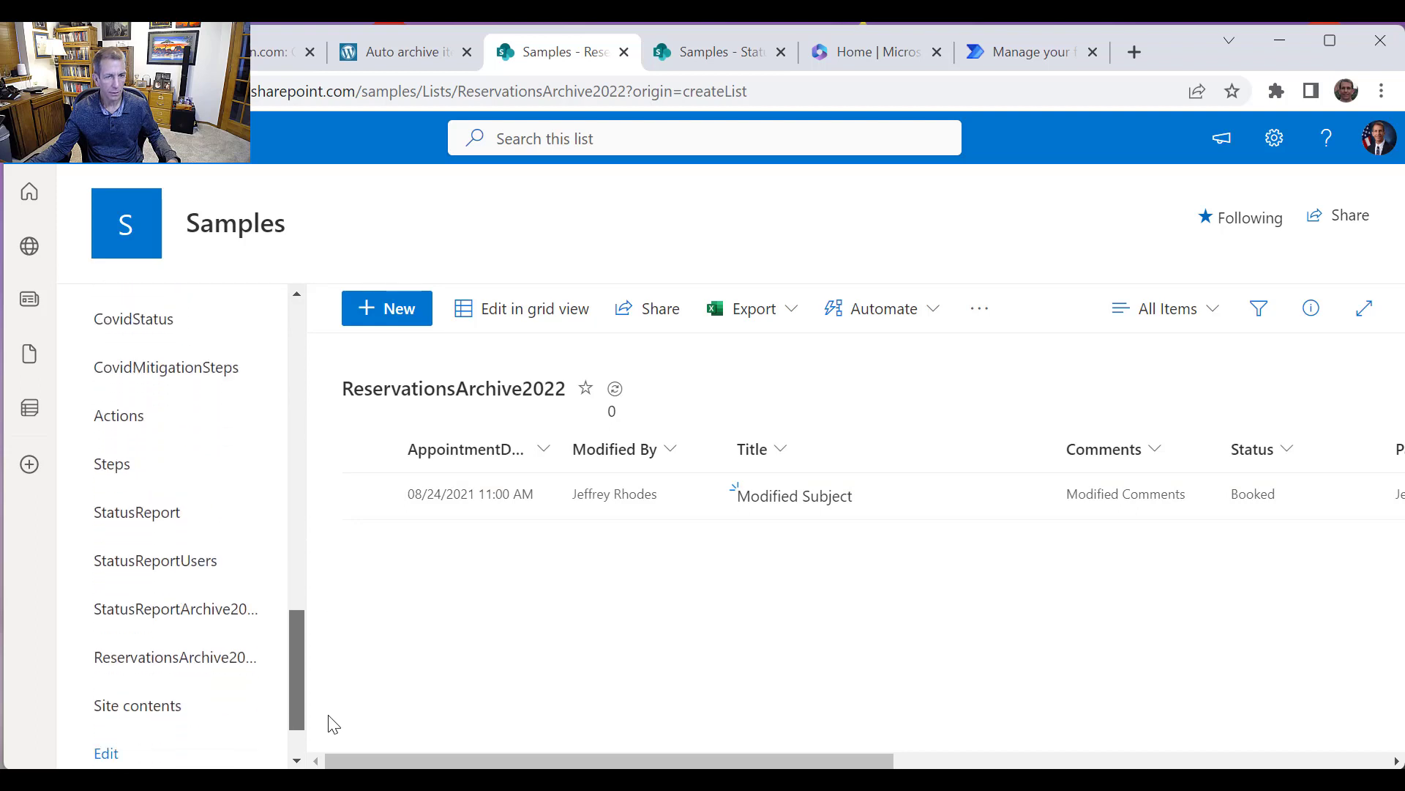
drag(333, 725, 377, 640)
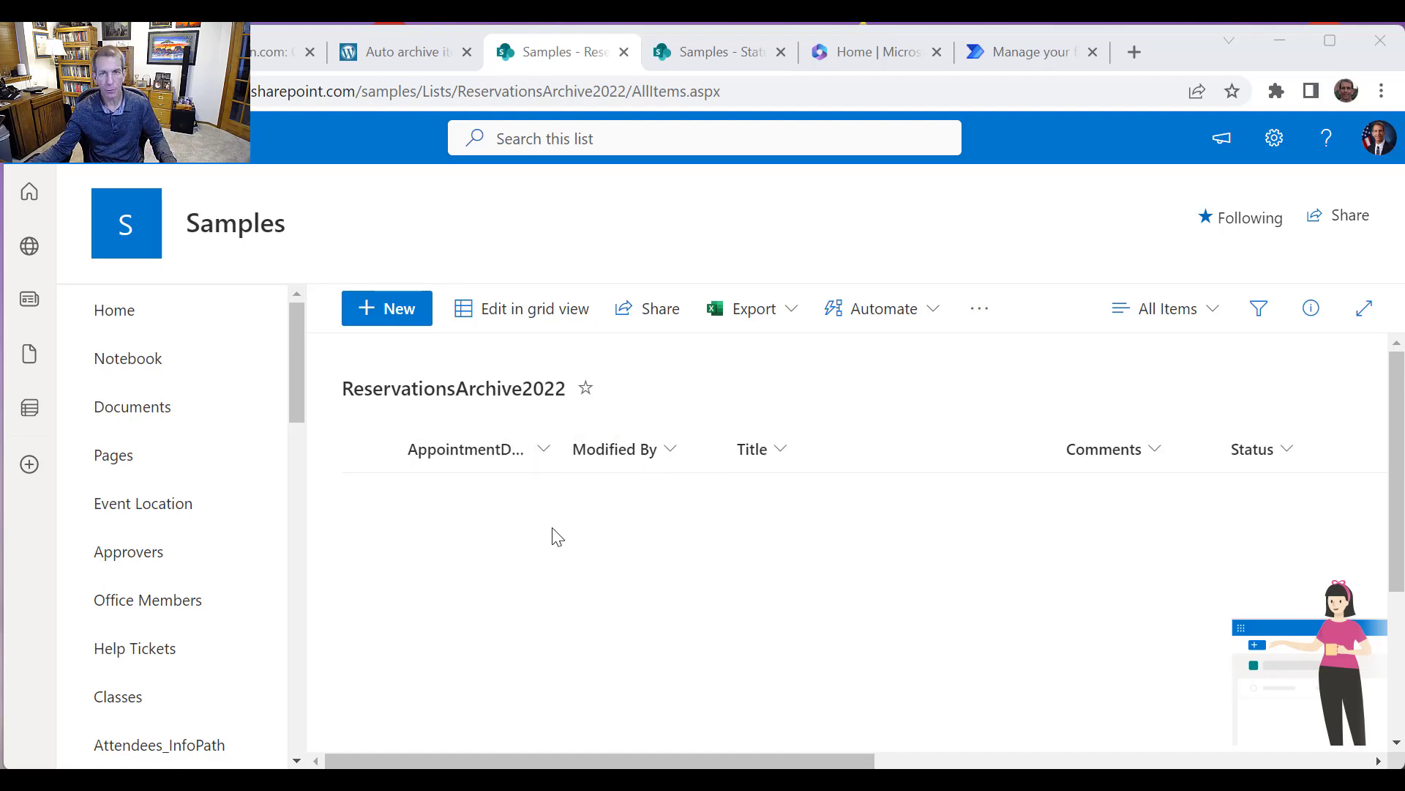
In Power Automate, start a new scheduled cloud flow named Video_ArchiveReservationsList
click(1023, 59)
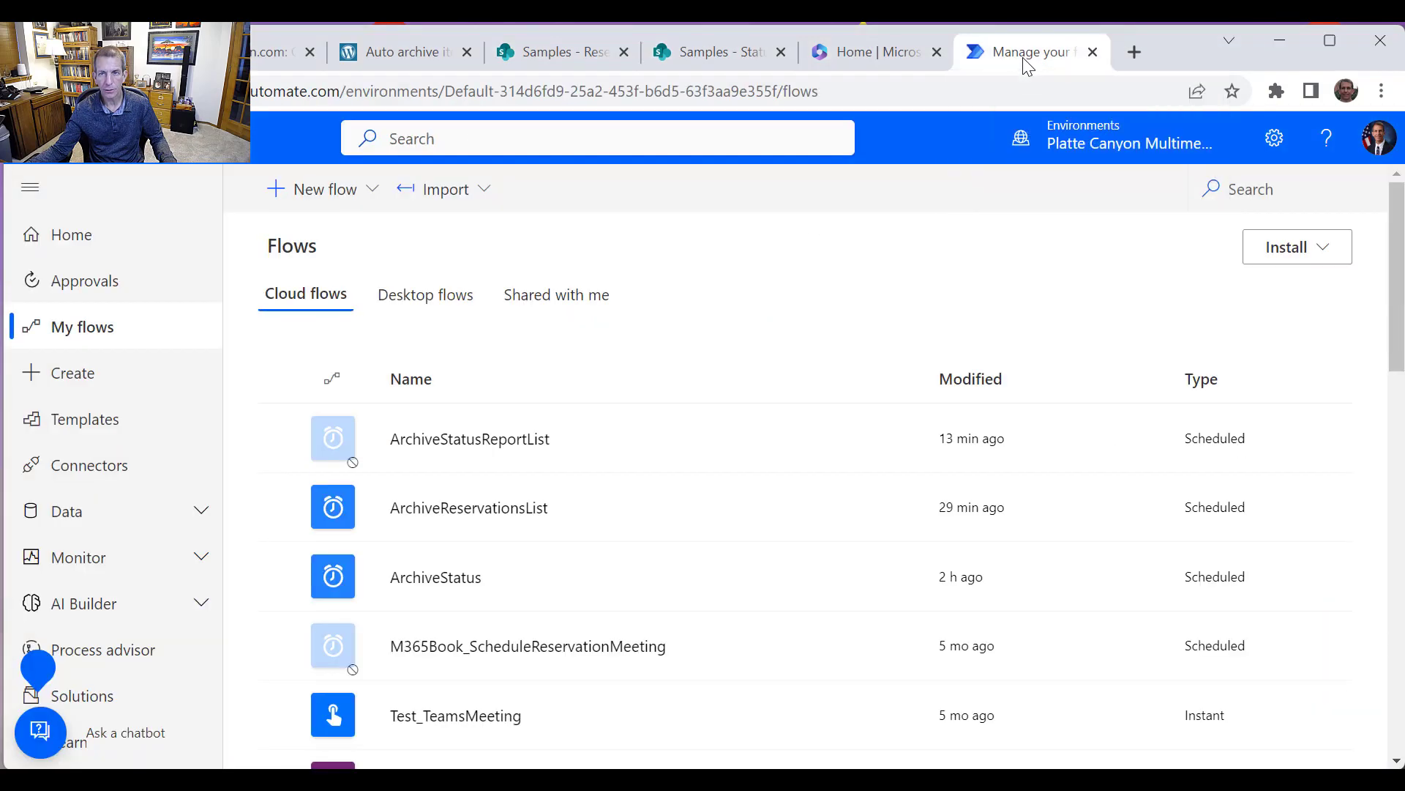
click(335, 188)
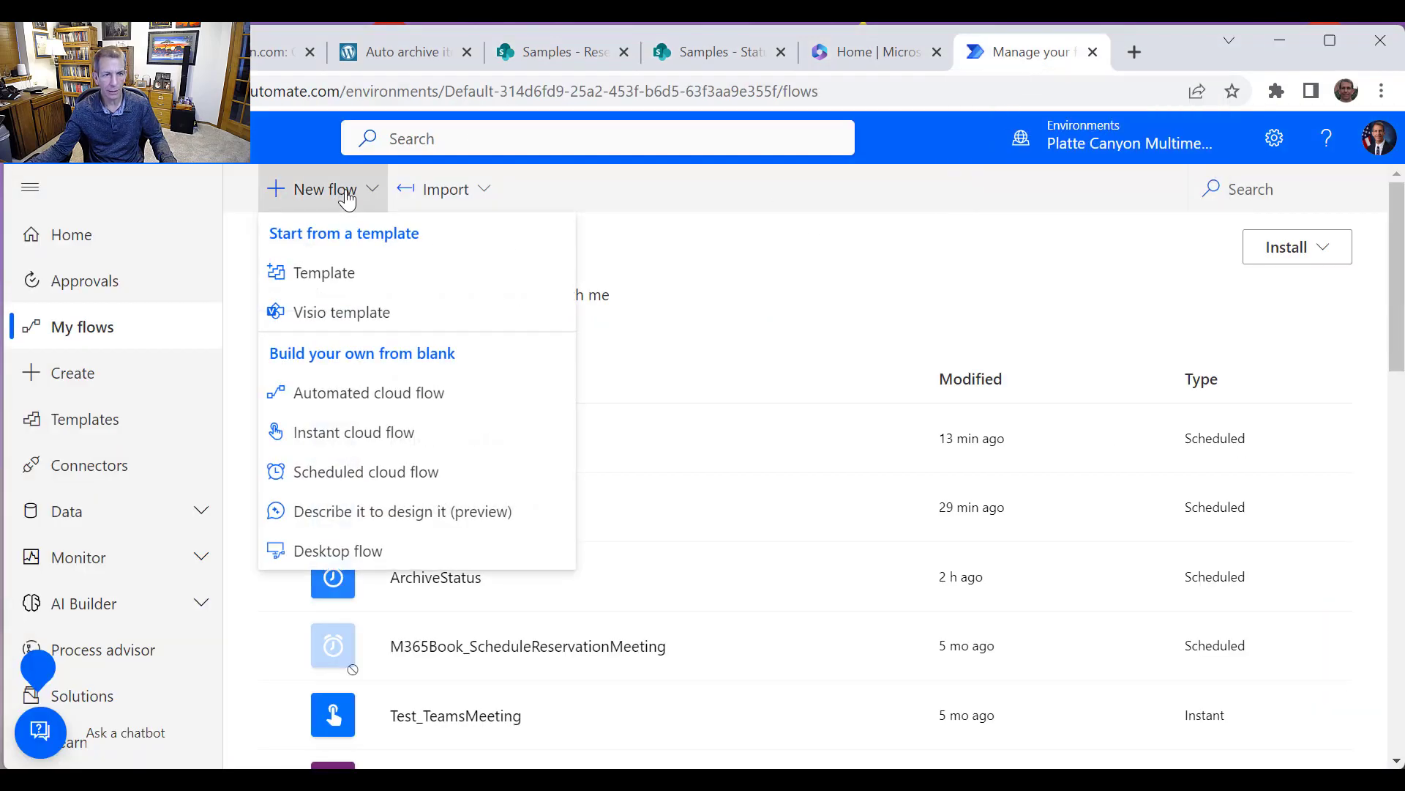
click(379, 473)
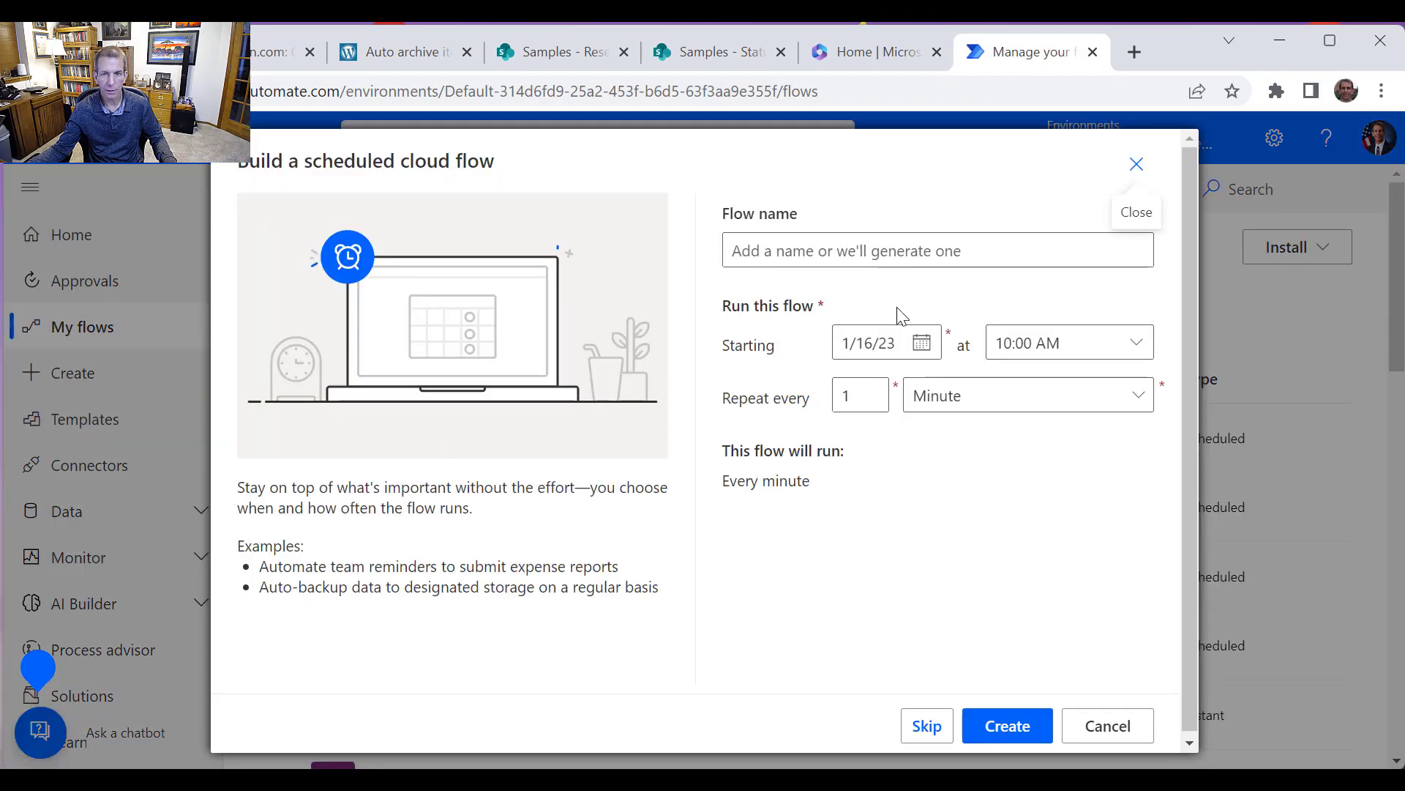
click(942, 250)
text(Vi)
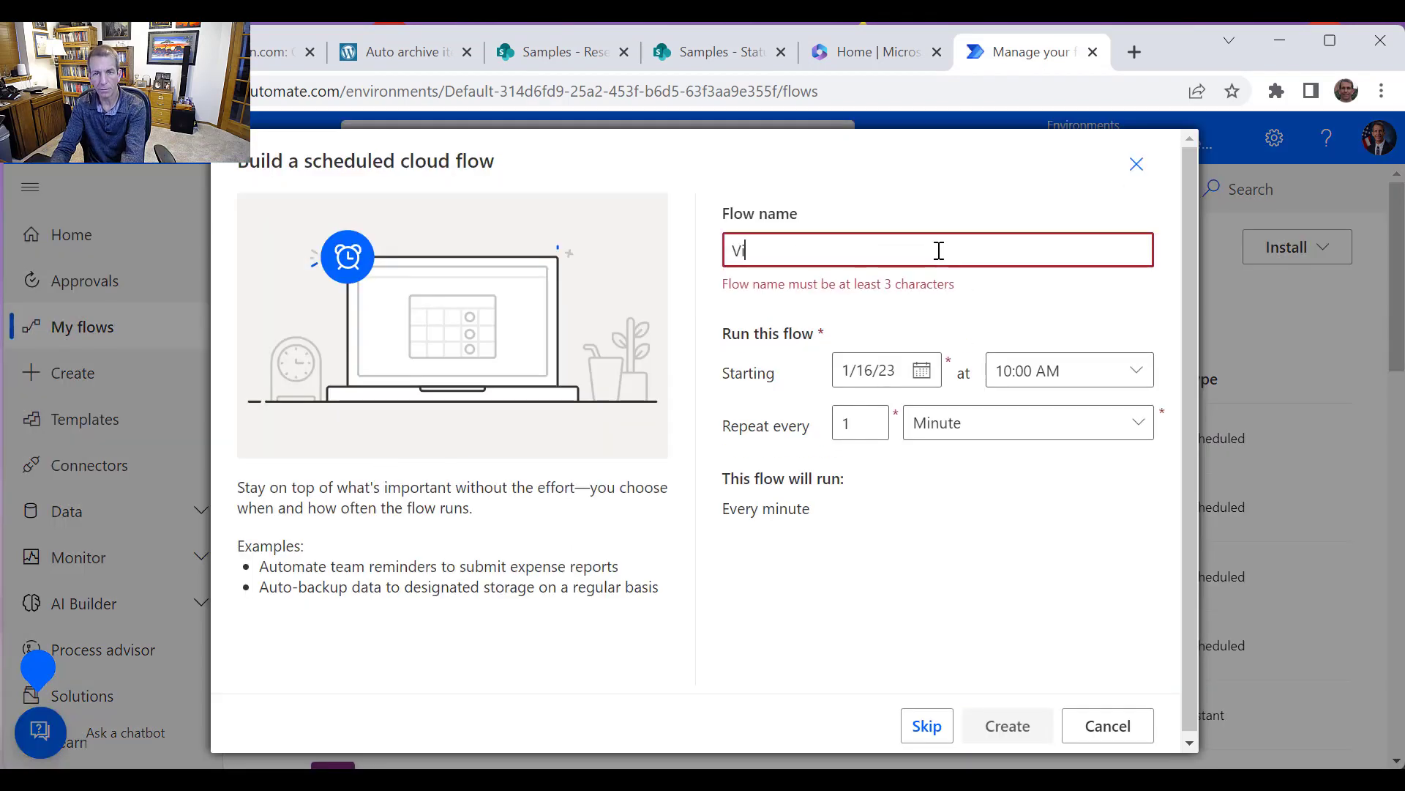
text(deo_A)
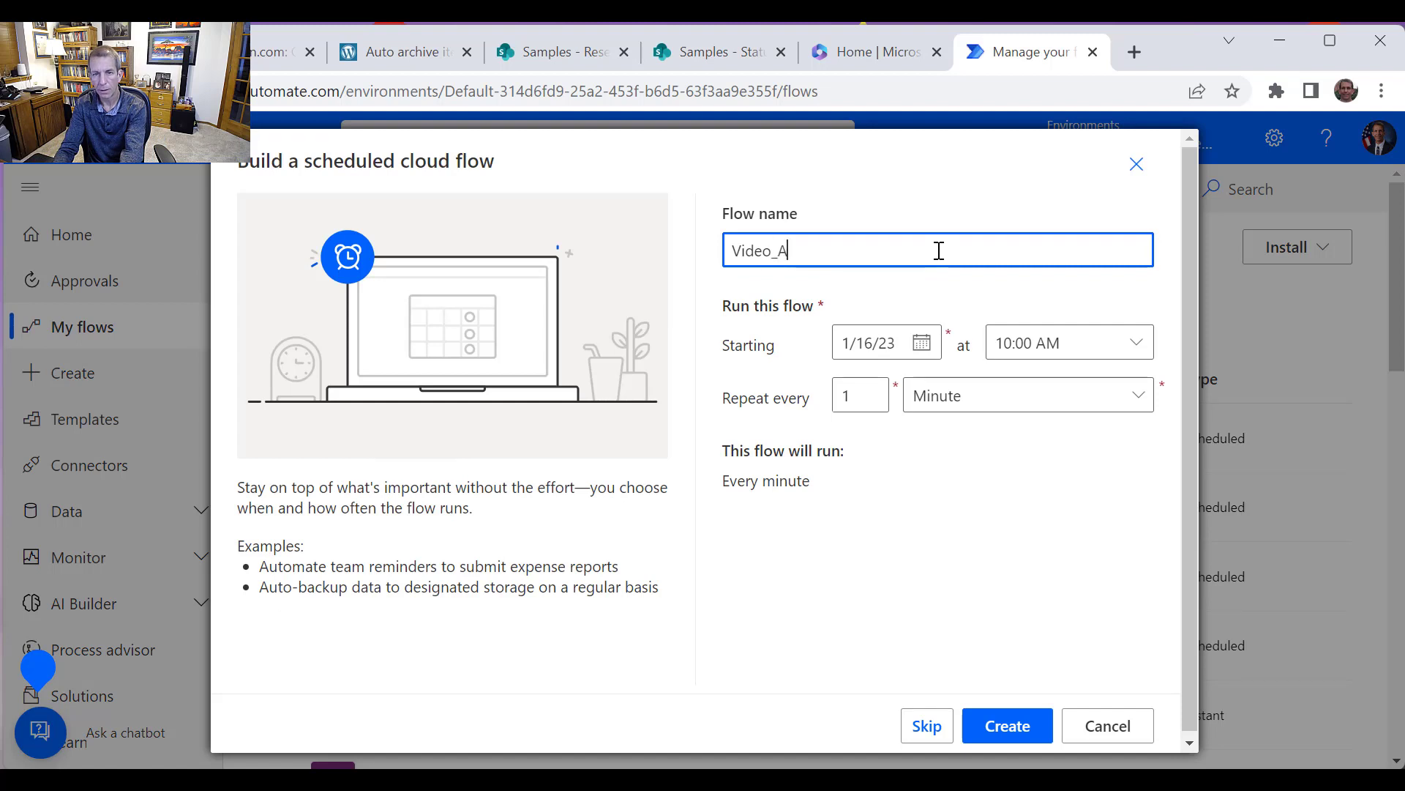
text(rchiveRes)
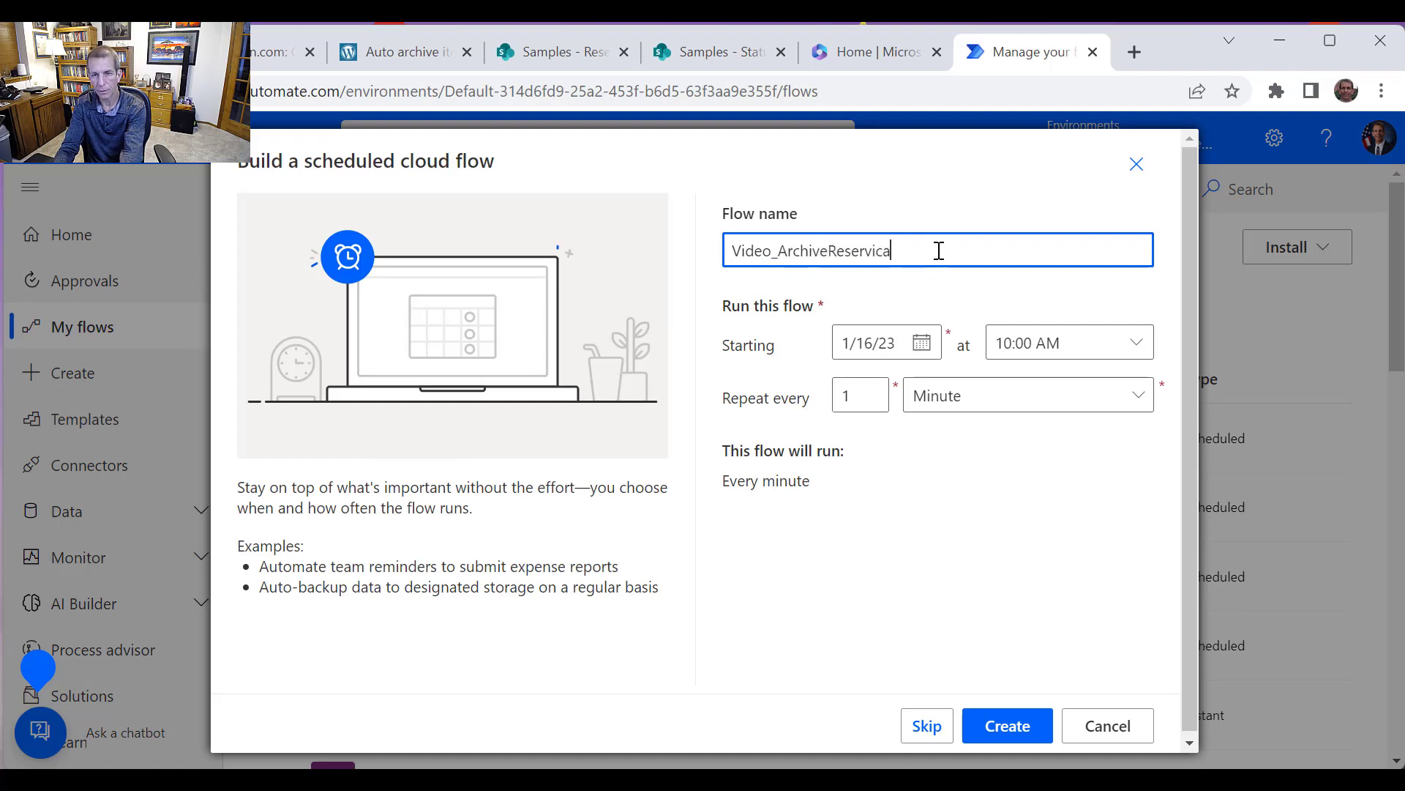
text(erviationsList)
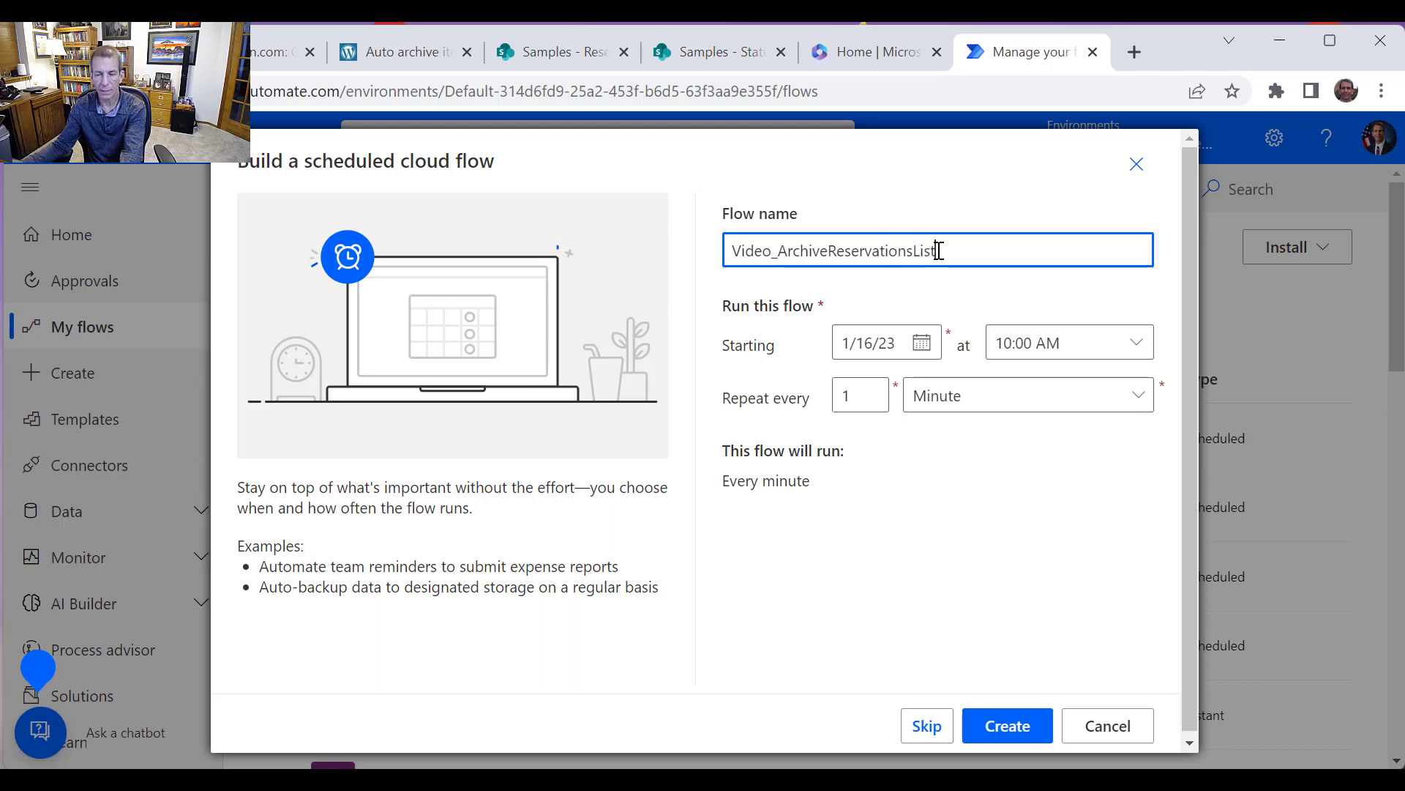
Set the flow's start date to 1/22/23 and make it repeat every 1 week
click(923, 343)
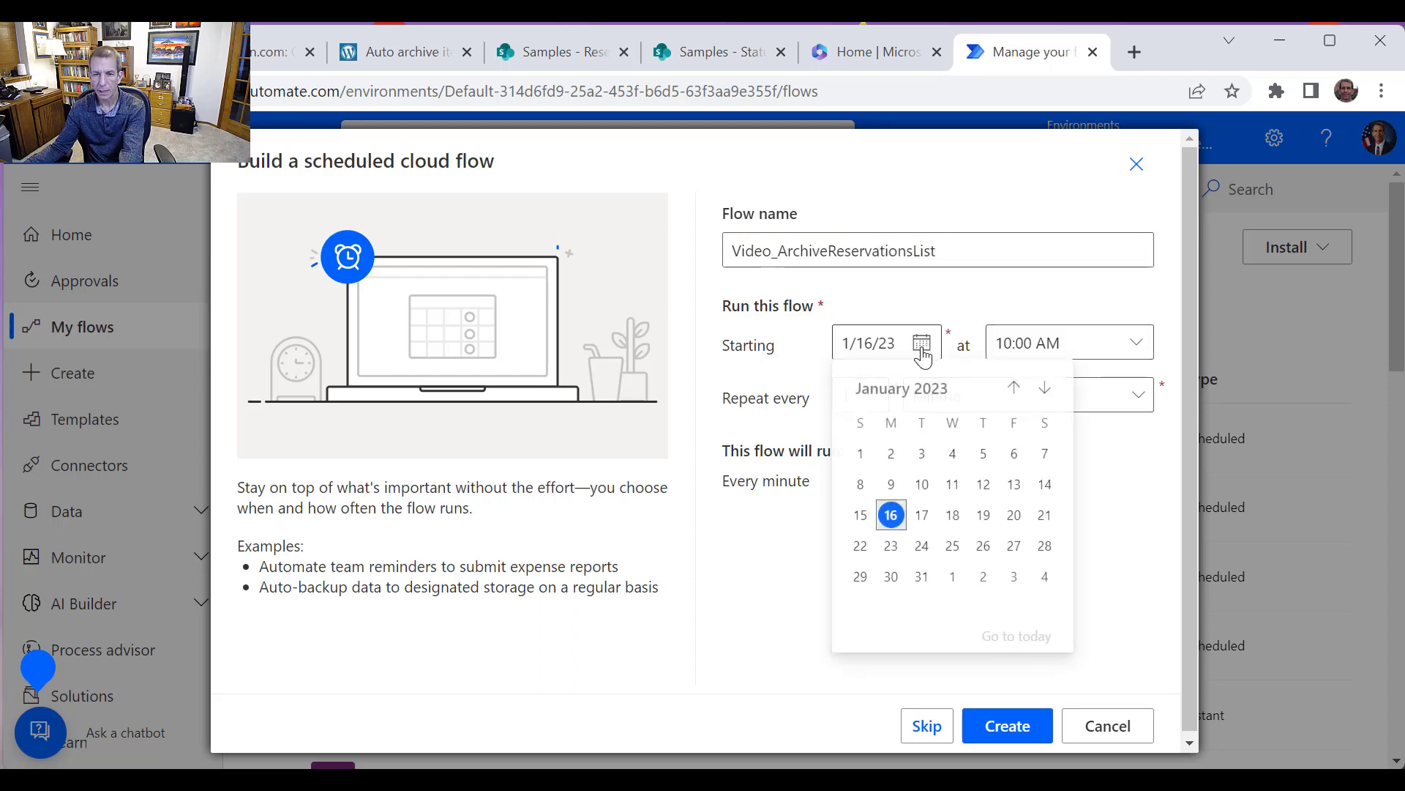
click(861, 547)
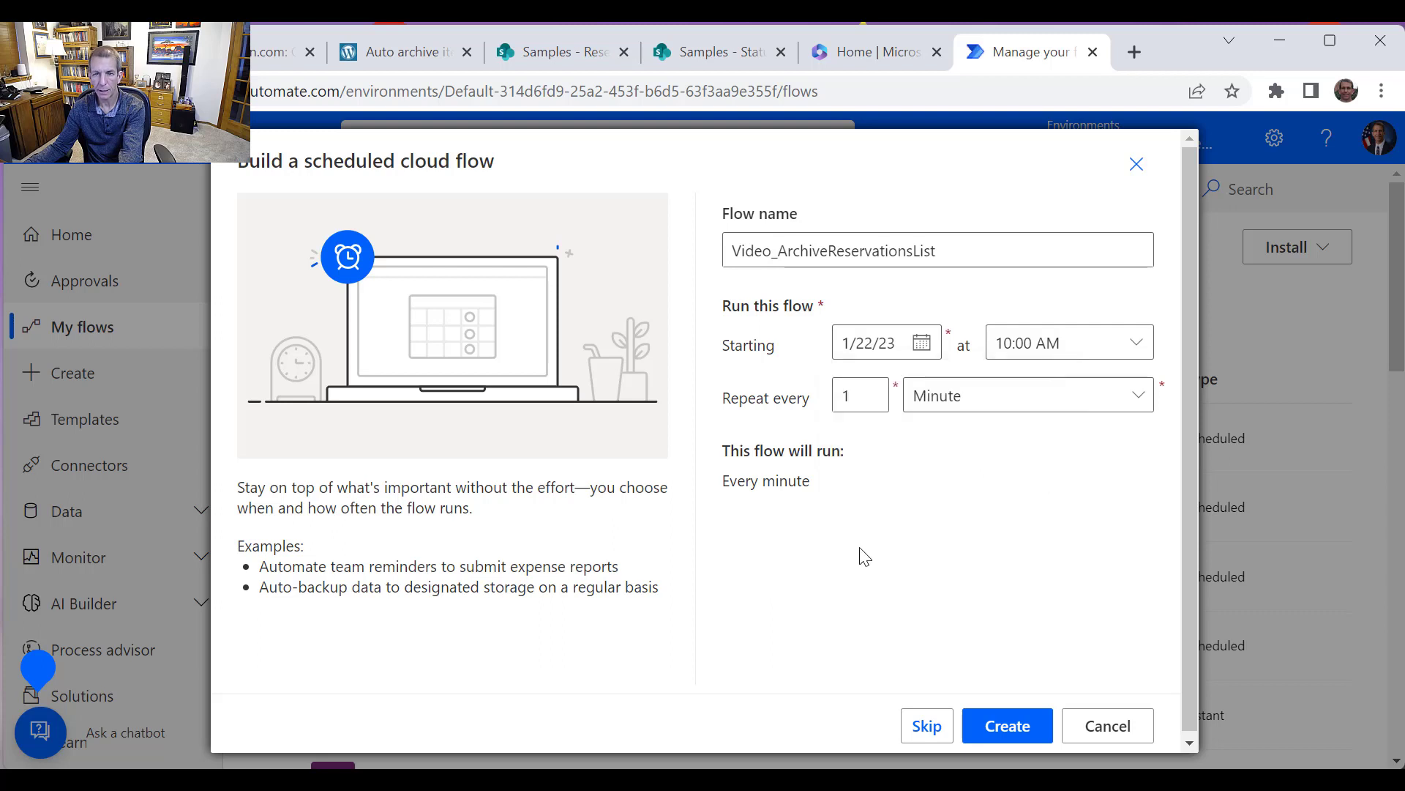
click(973, 407)
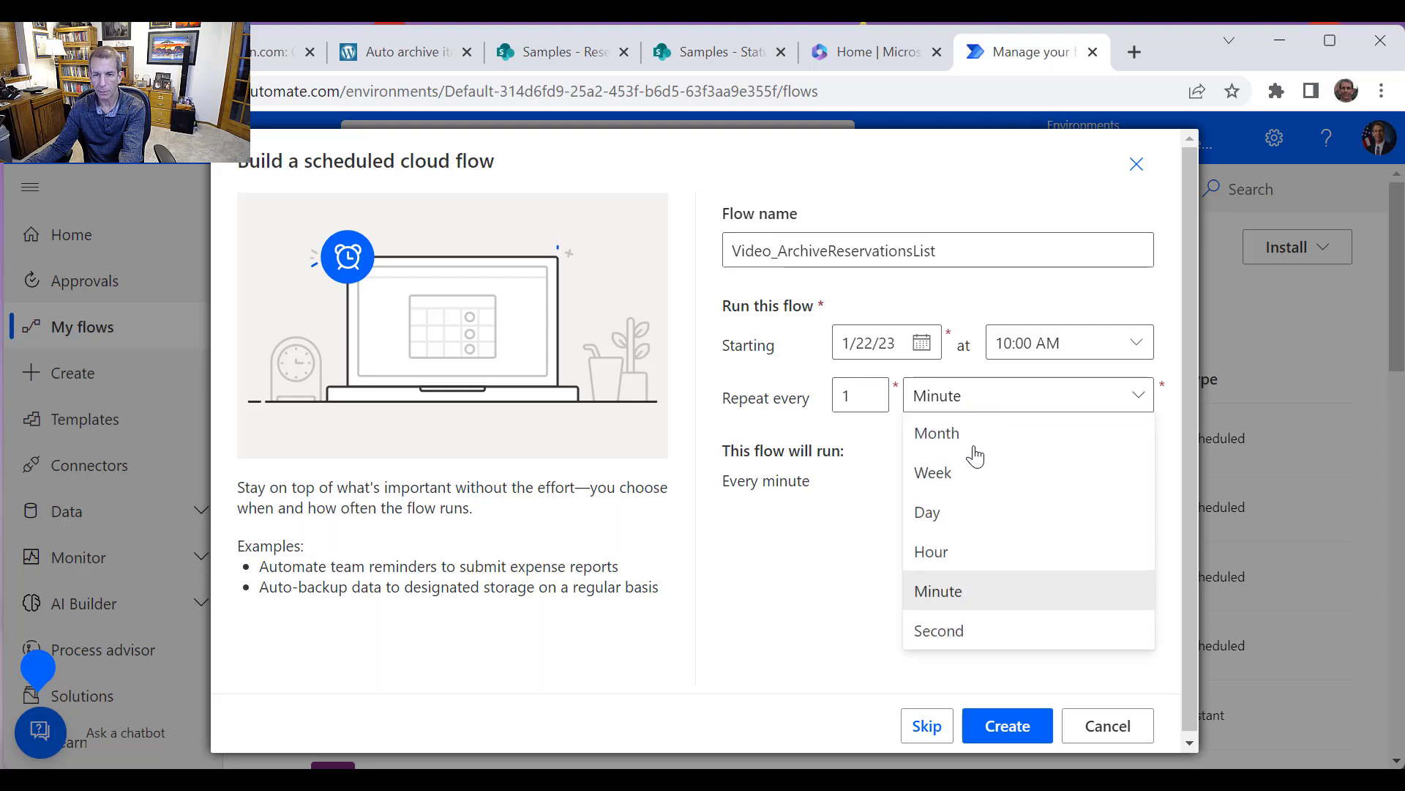
click(957, 480)
Deselect every run day except Sunday and create the scheduled flow
click(791, 492)
click(840, 500)
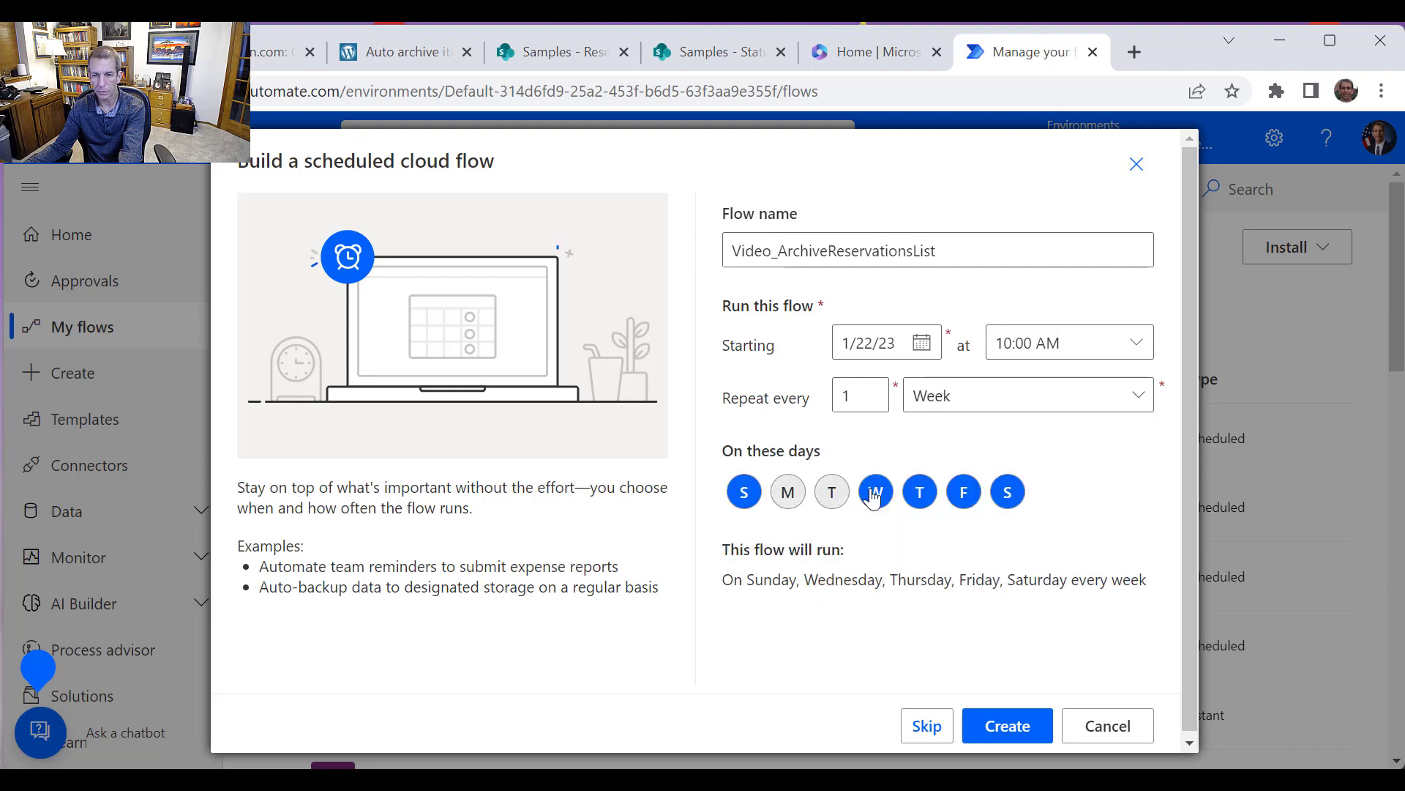
click(877, 496)
click(921, 496)
click(964, 496)
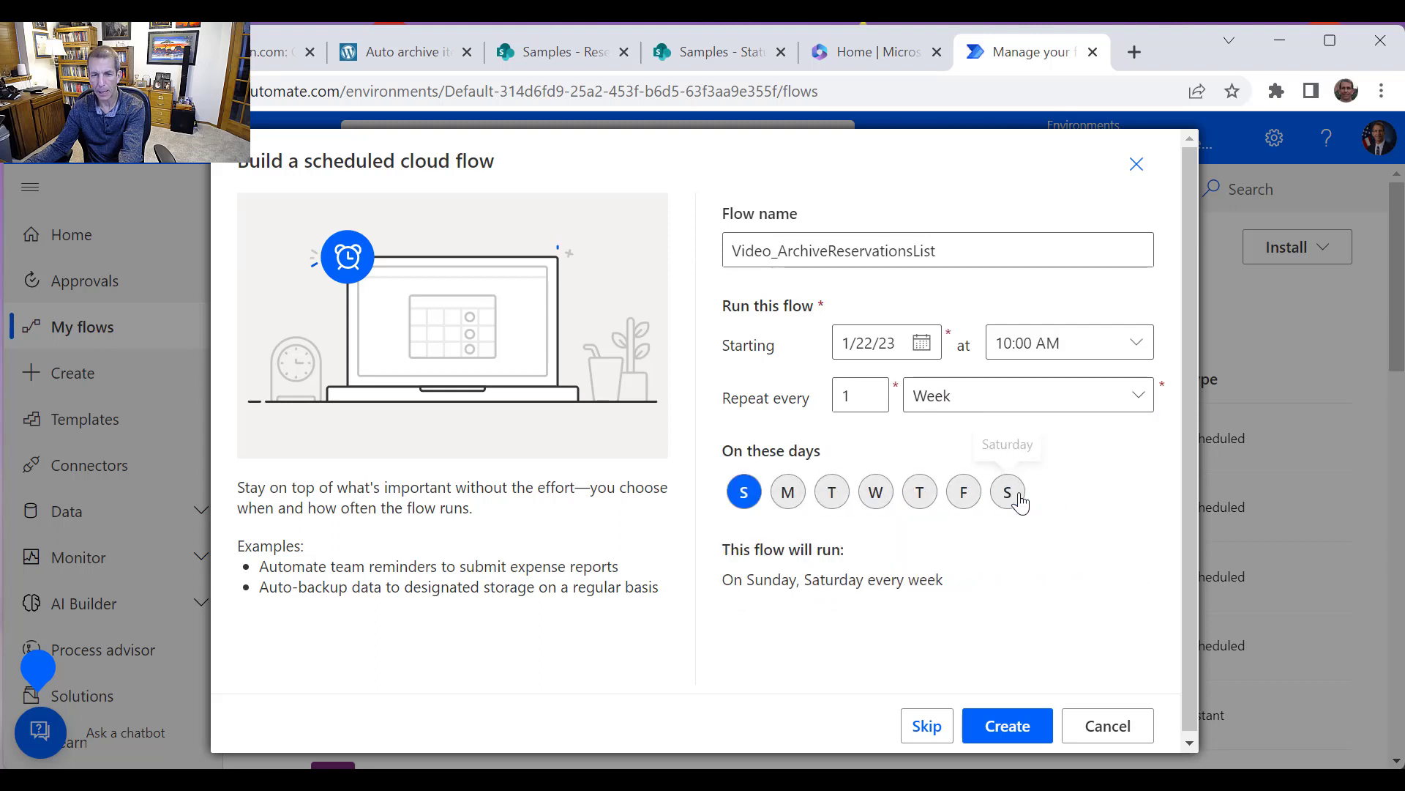
click(1008, 492)
click(1009, 727)
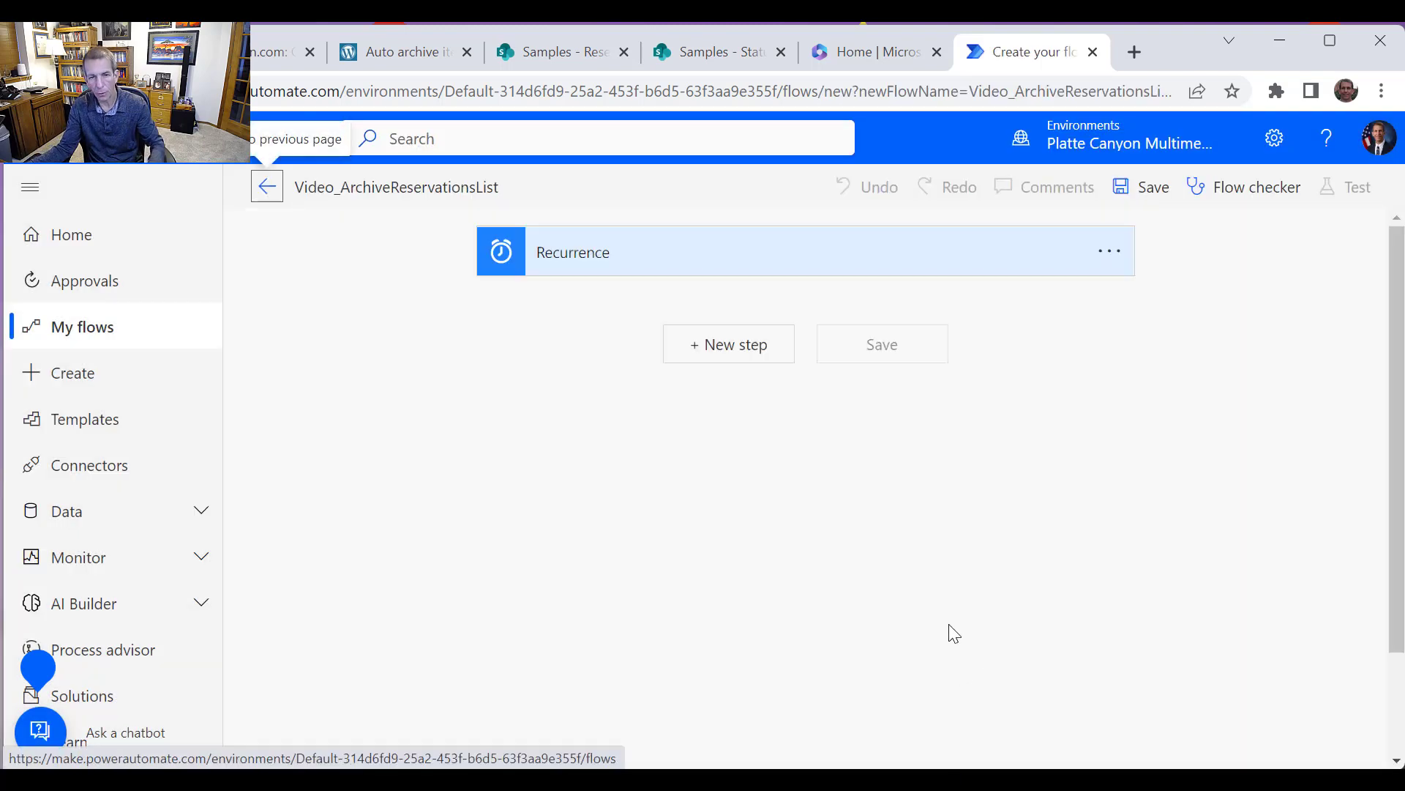
Add a Compose action after the Recurrence trigger and open the expression editor for its Inputs
click(721, 345)
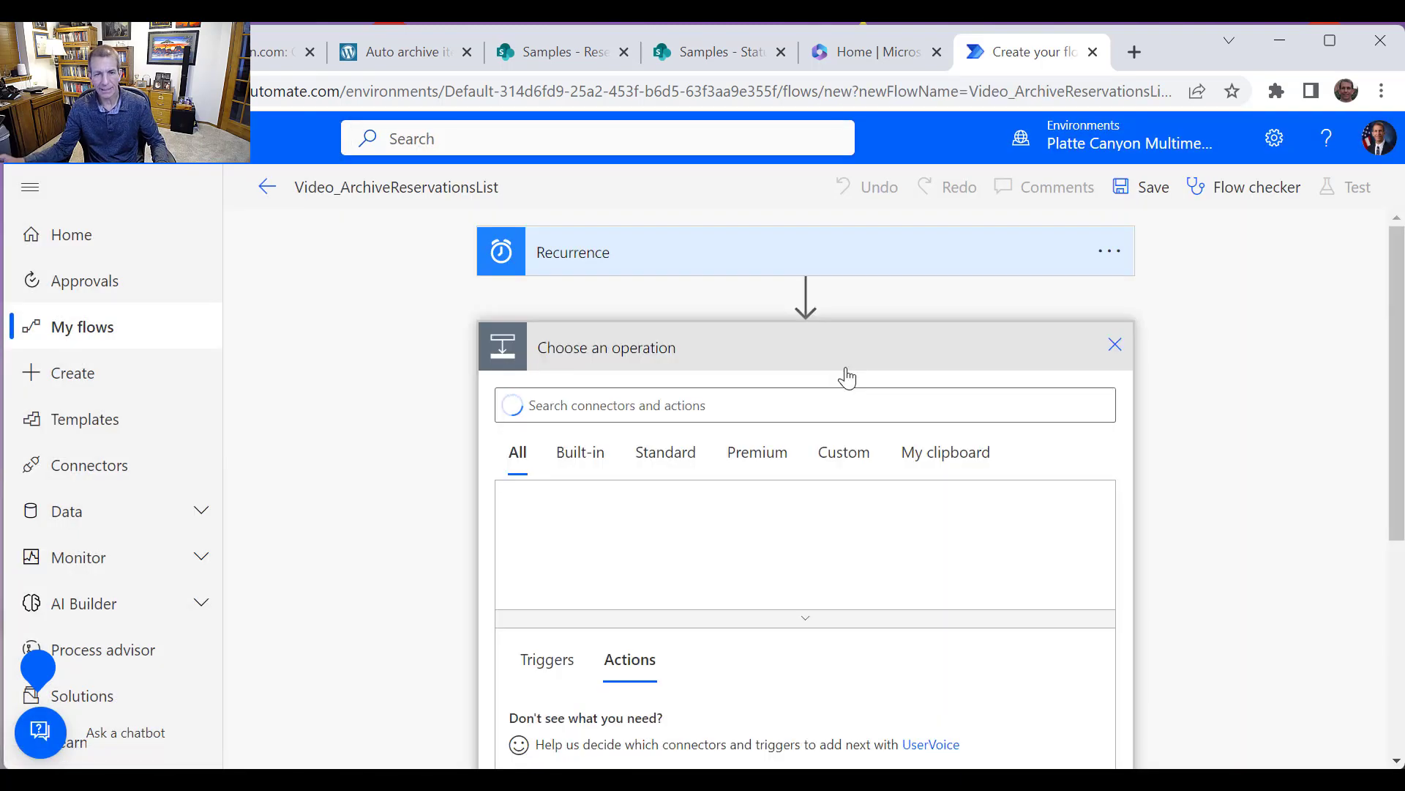
text(compose)
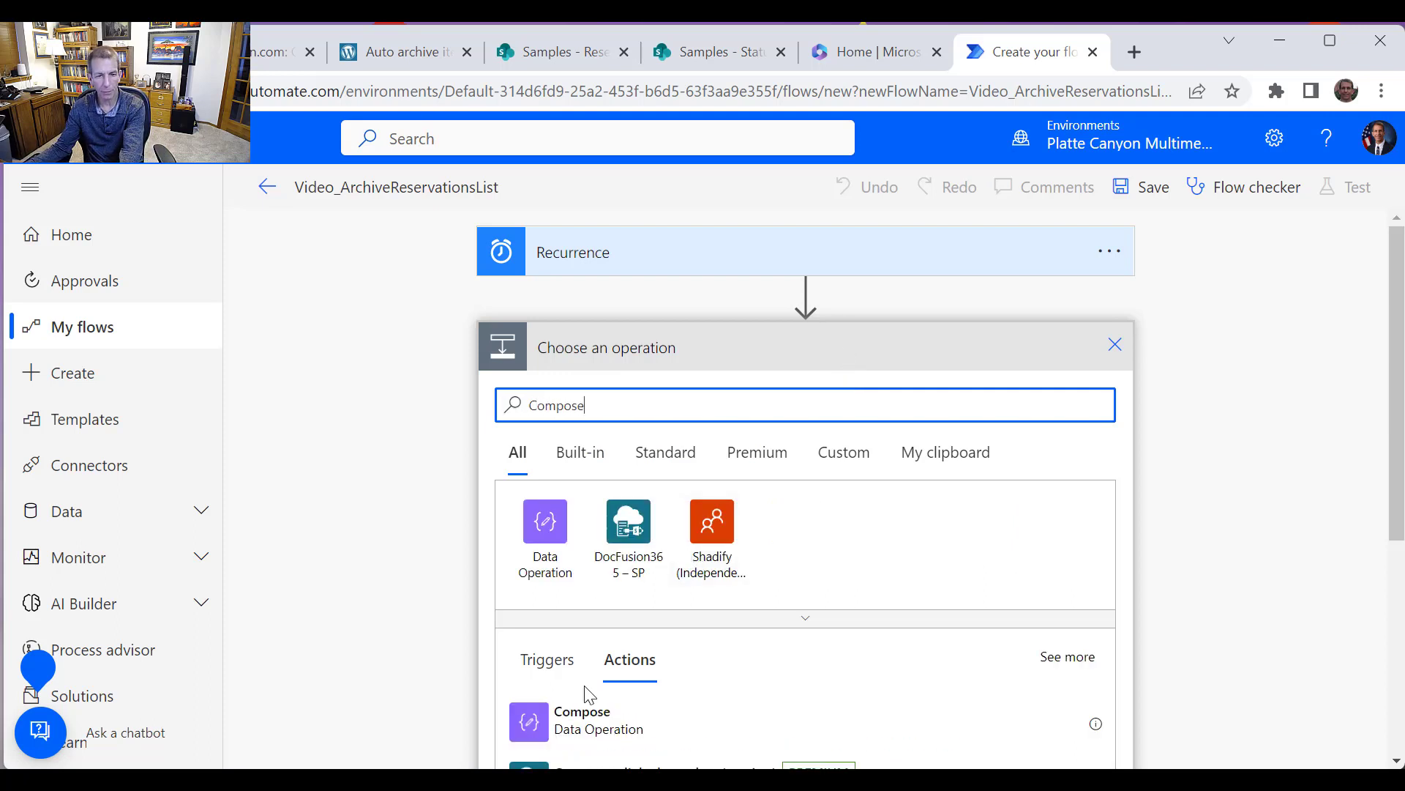
scroll(578, 677, down, 2)
click(537, 610)
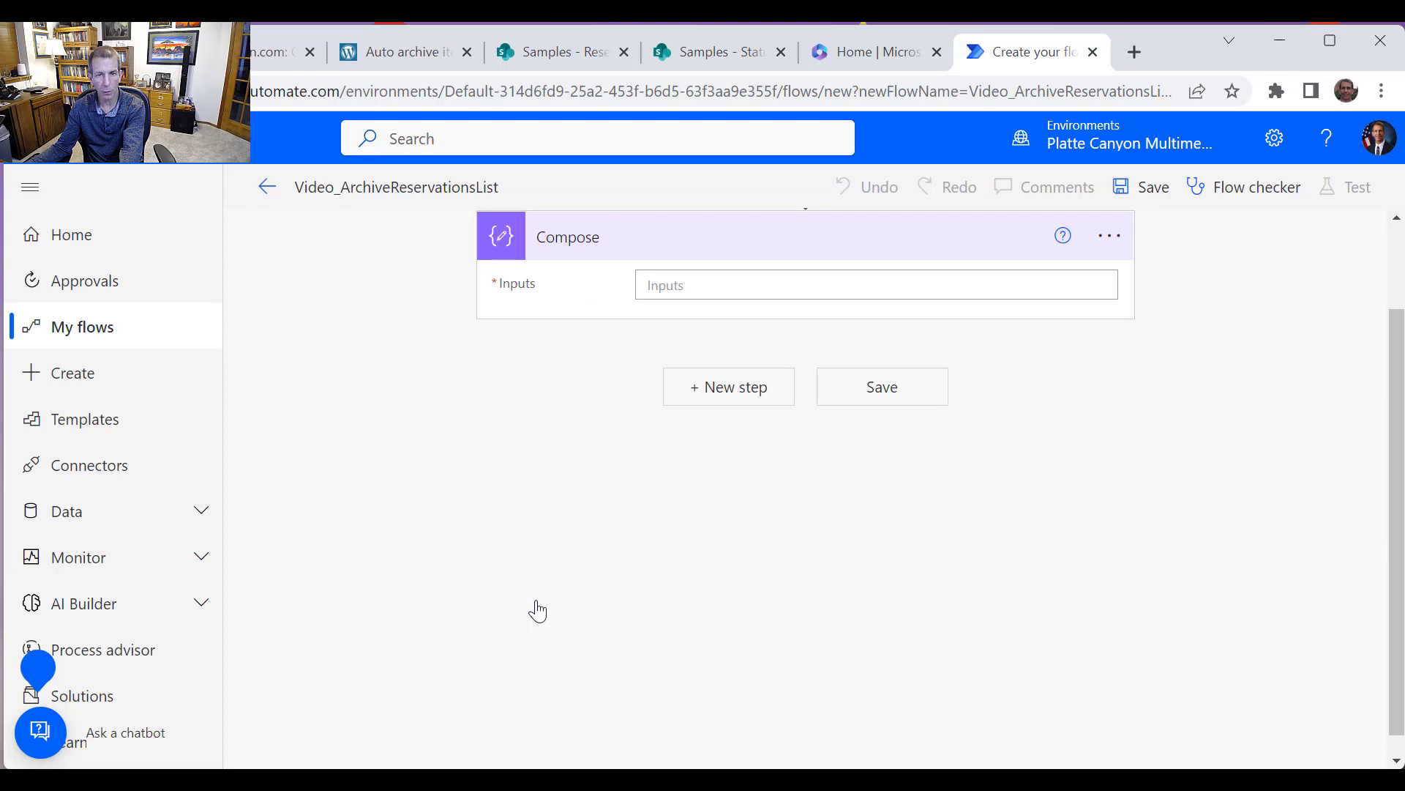
click(750, 284)
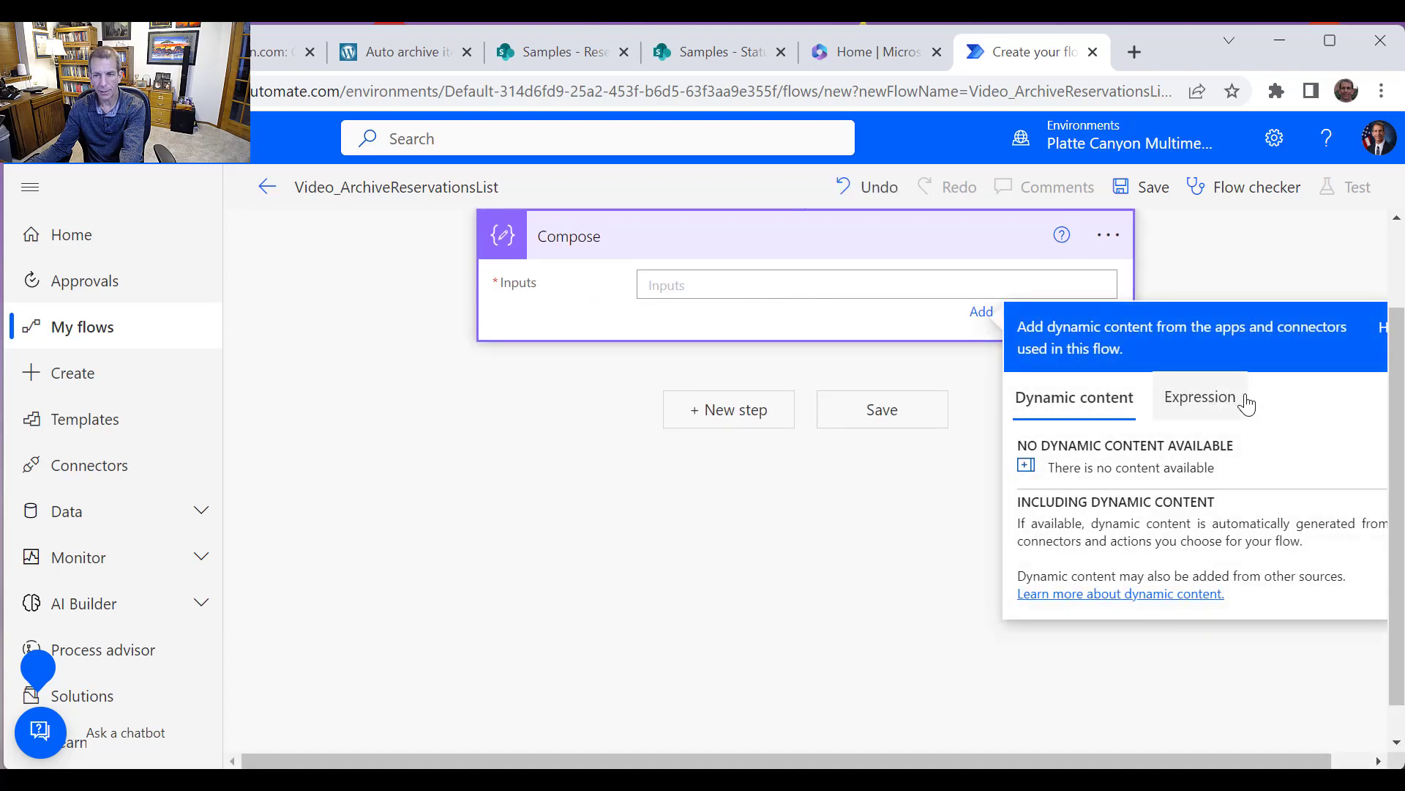
click(1212, 407)
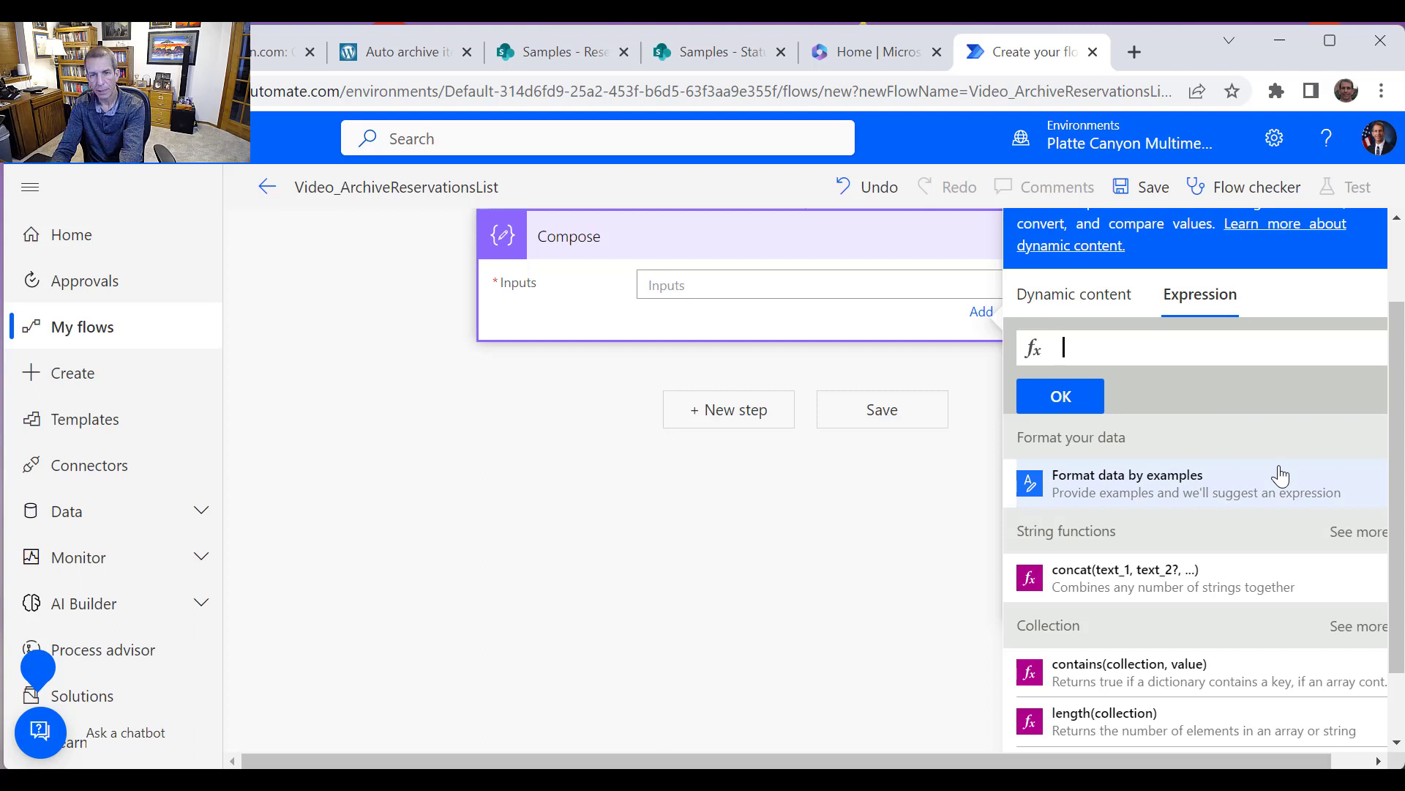
text(for)
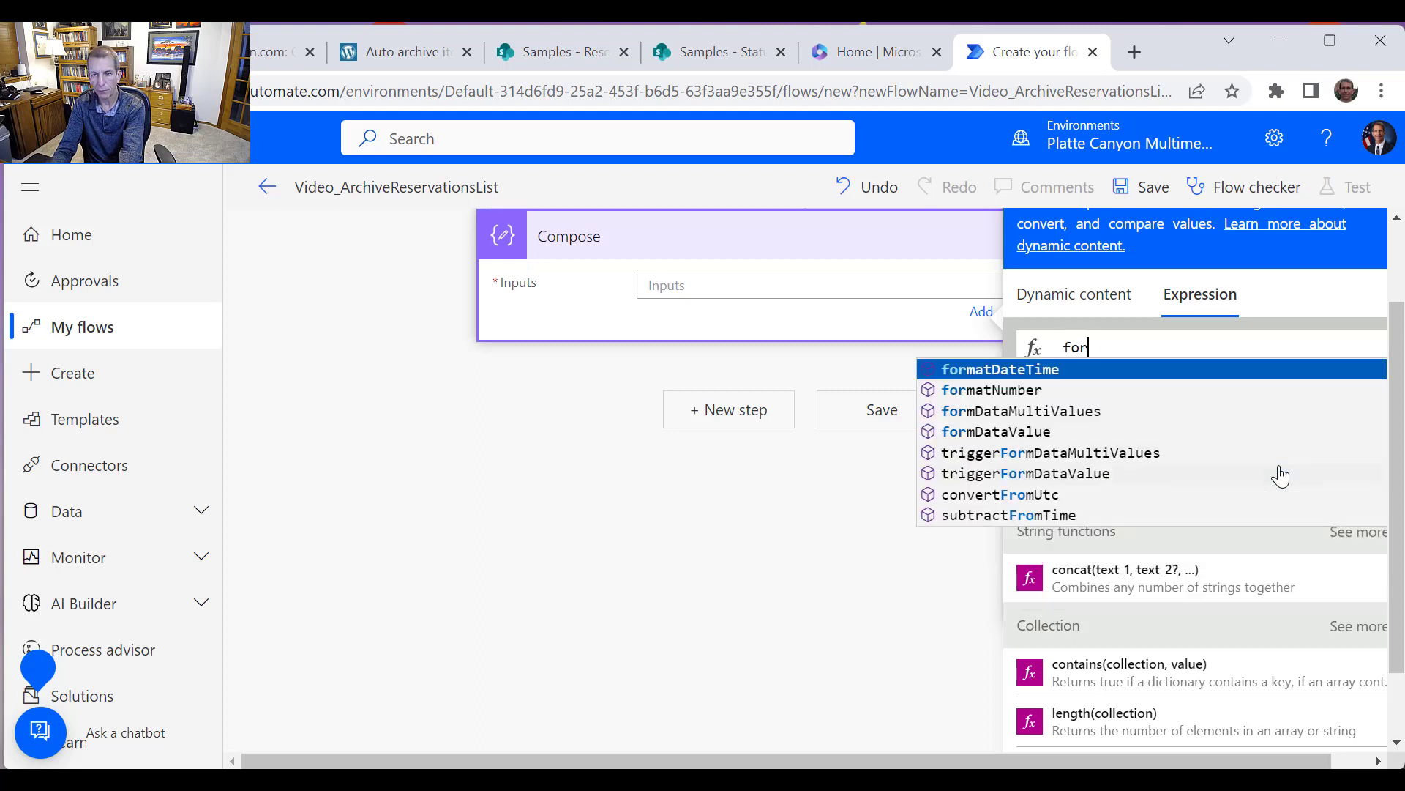
text(matDat)
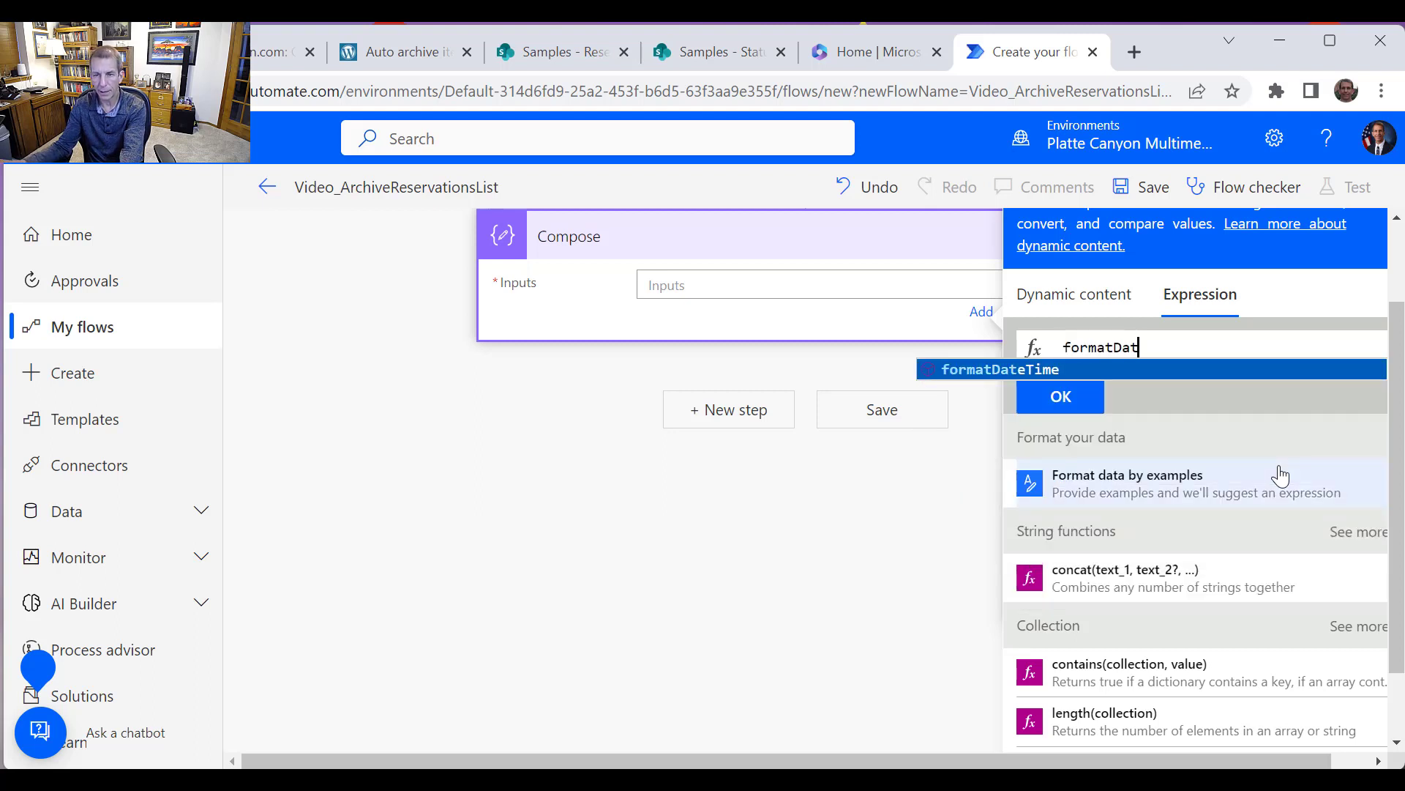
click(978, 370)
text(()
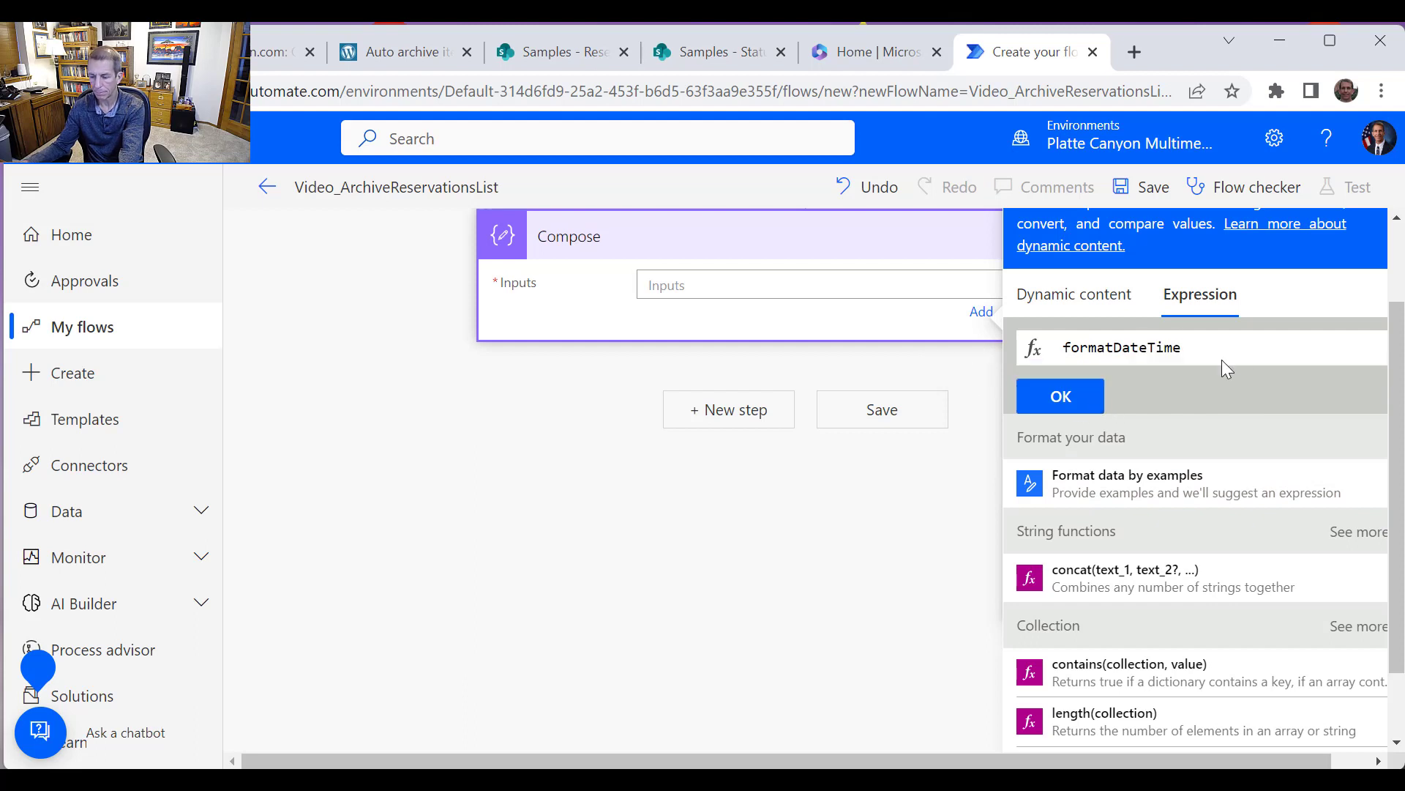
text(utcN)
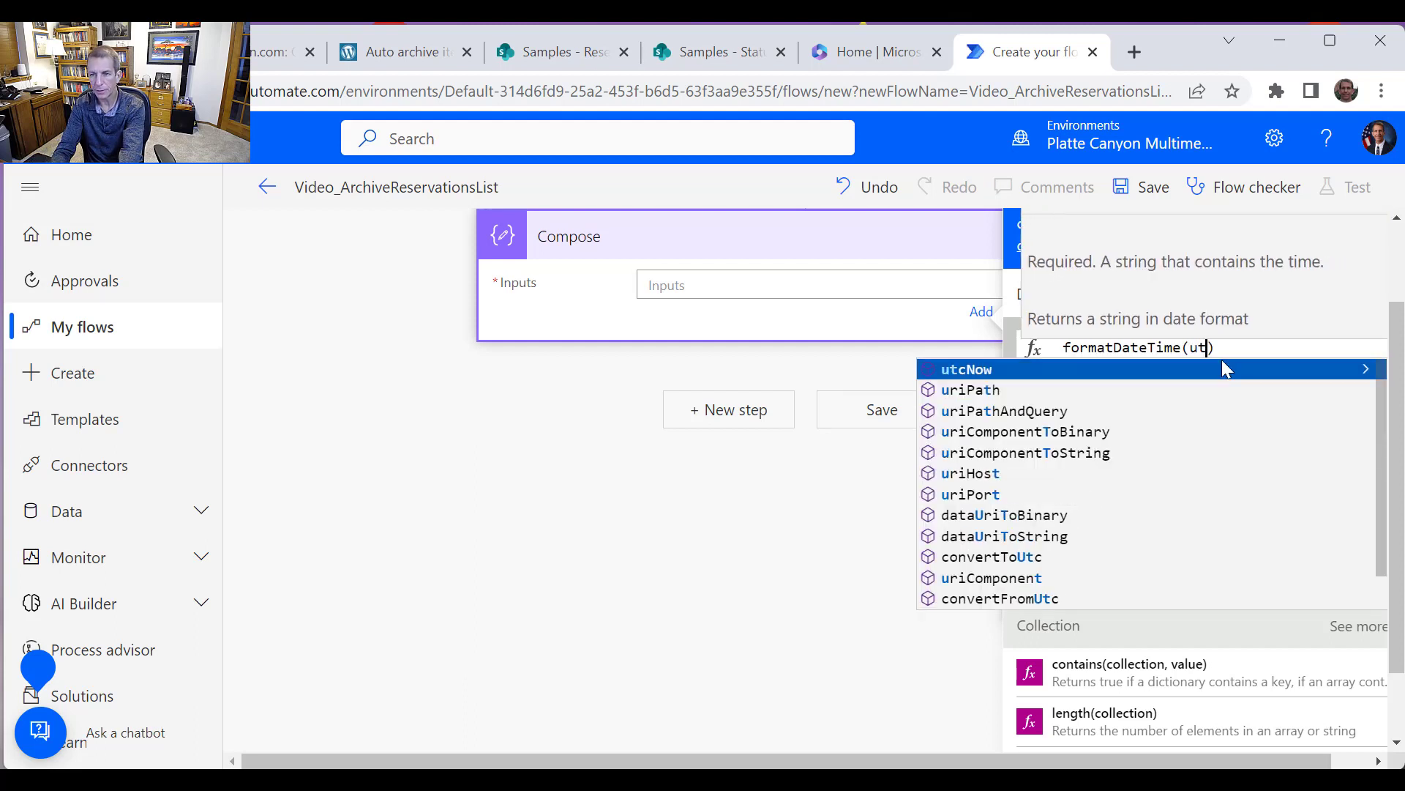
text(ow())
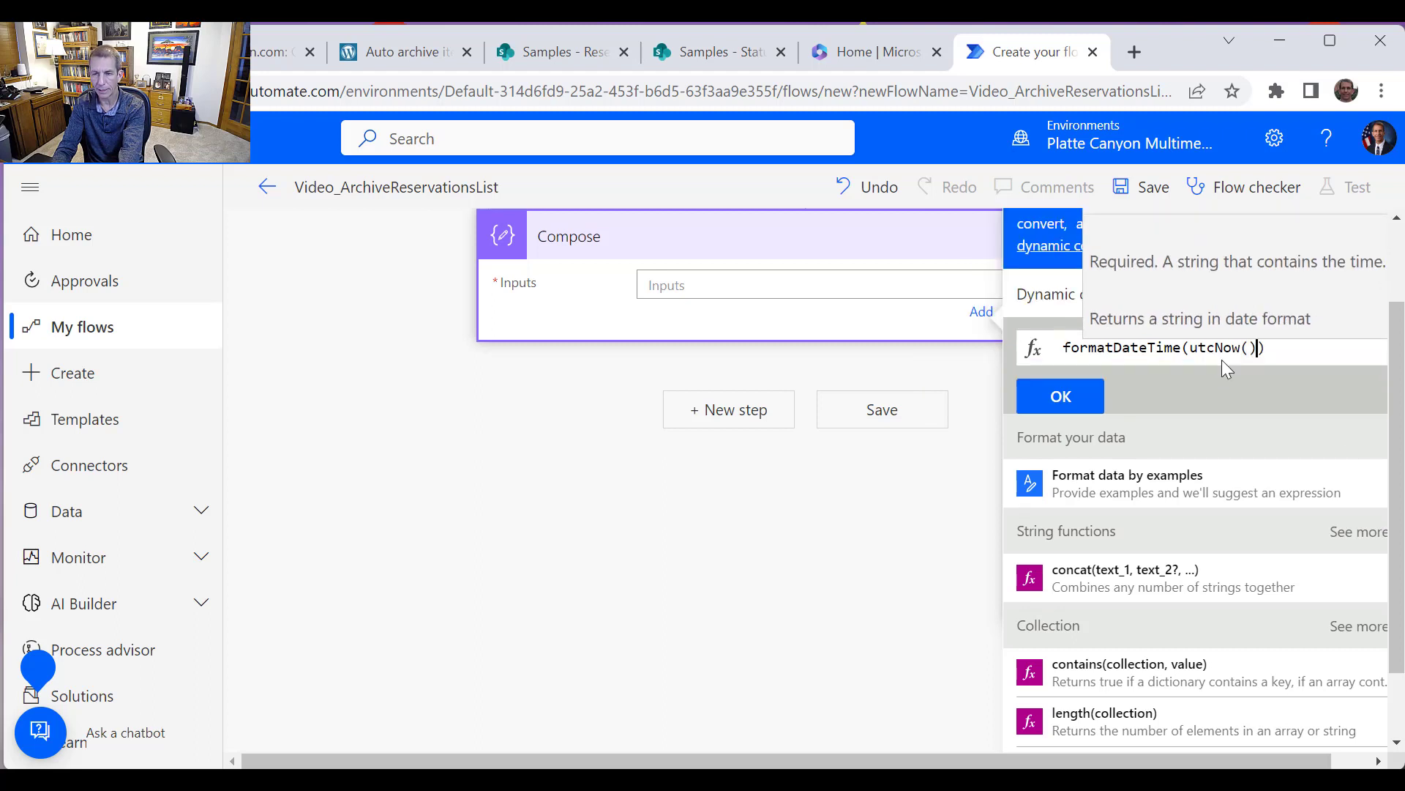
text(,)
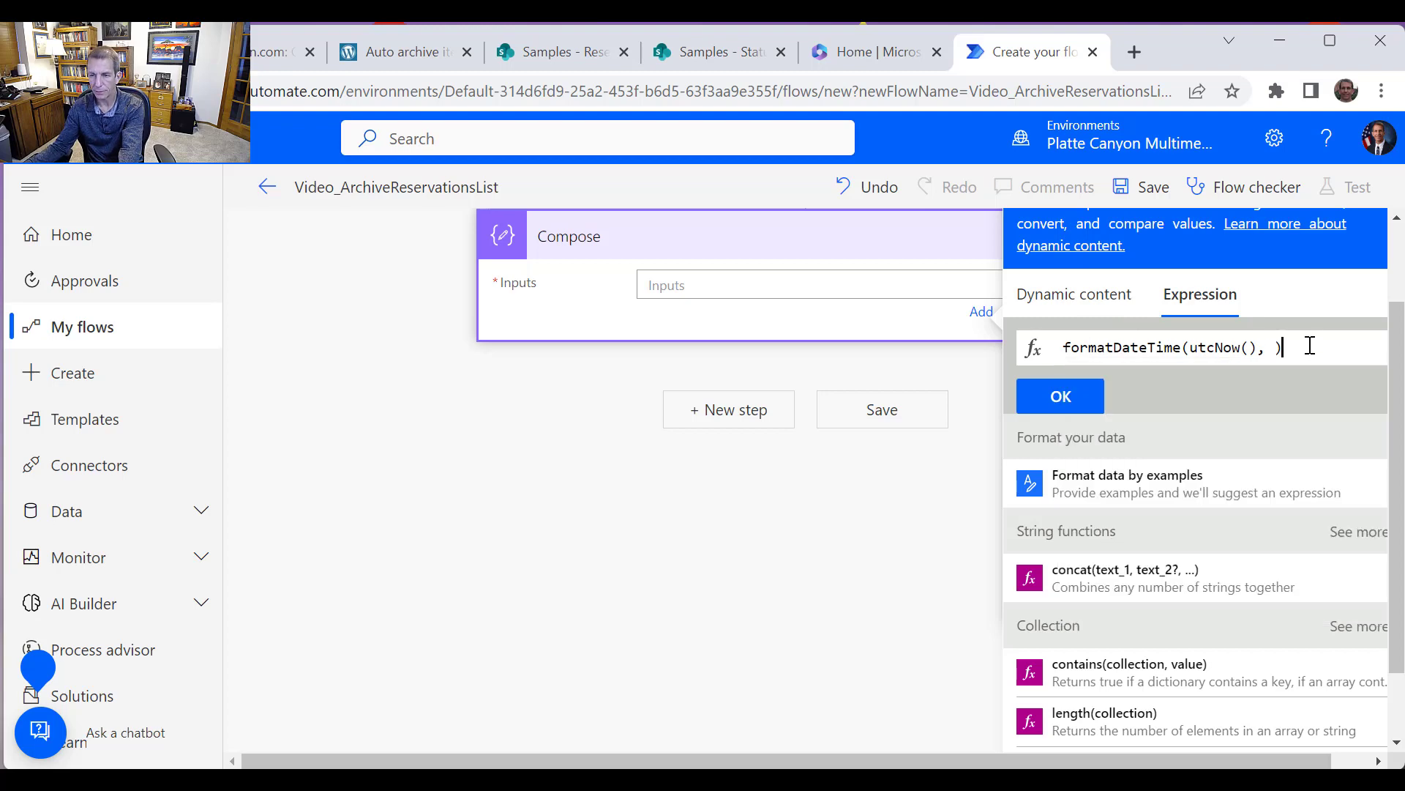
drag(1312, 347, 931, 337)
key(BackSpace)
Enter the expression addToTime(utcNow(), -12, 'Month') as the Compose inputs
text(add)
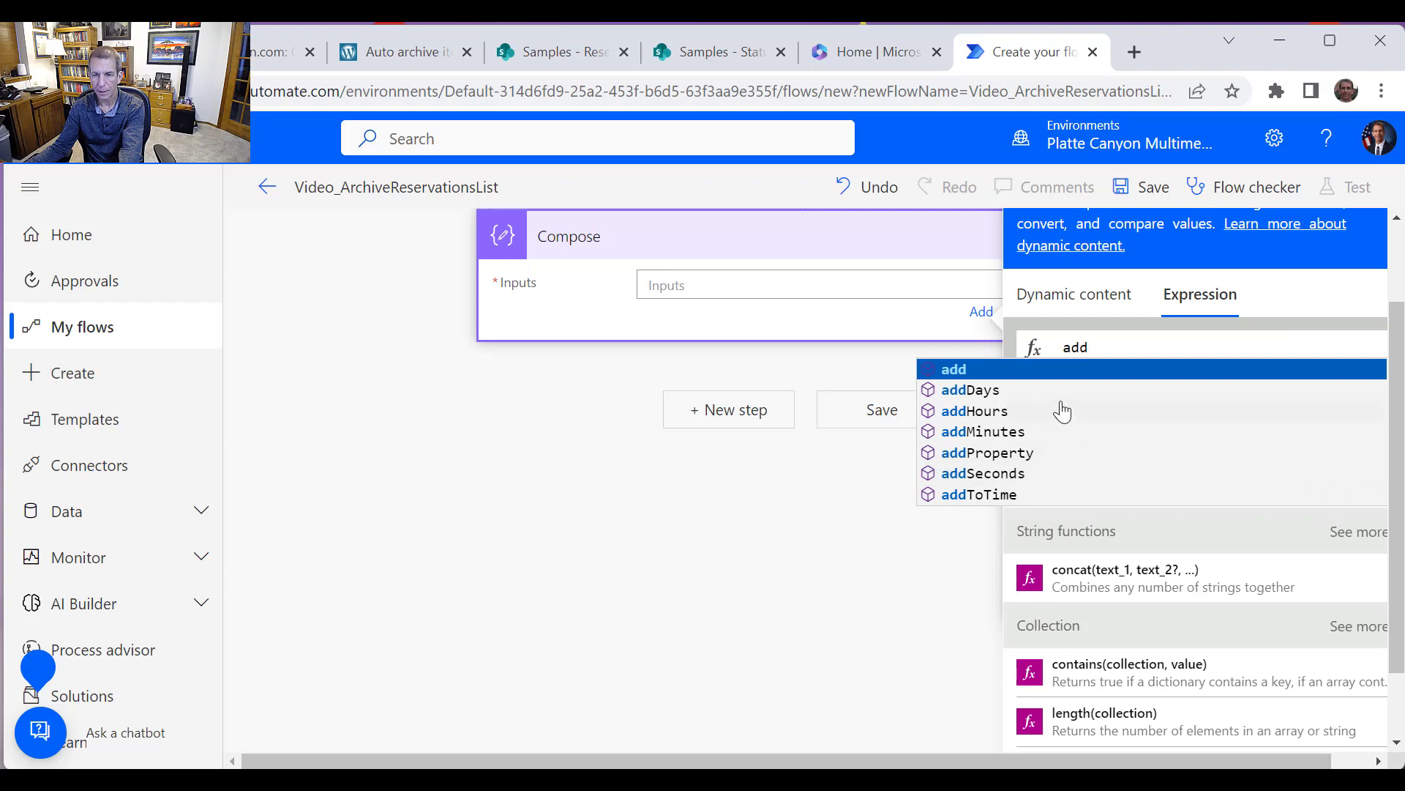
click(1024, 495)
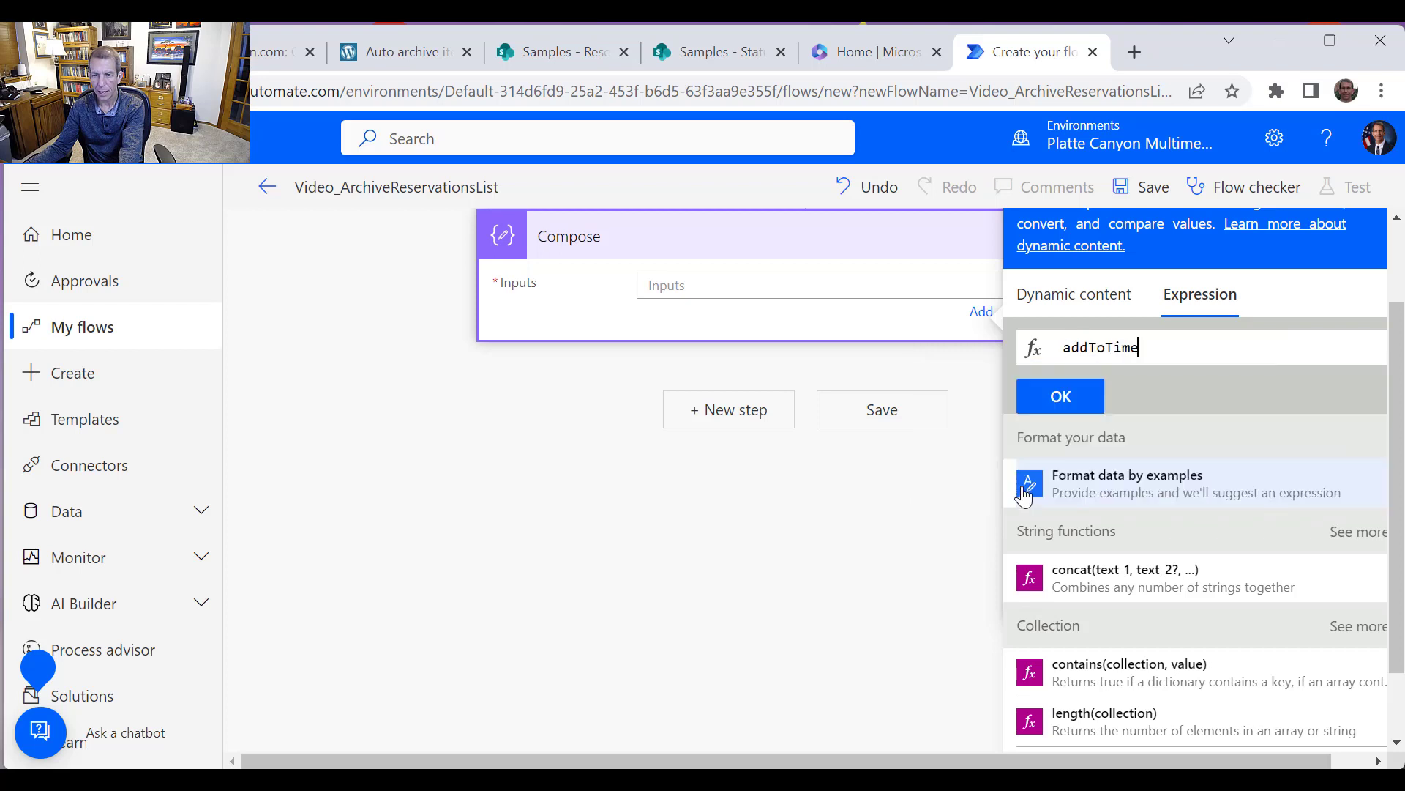
text(()
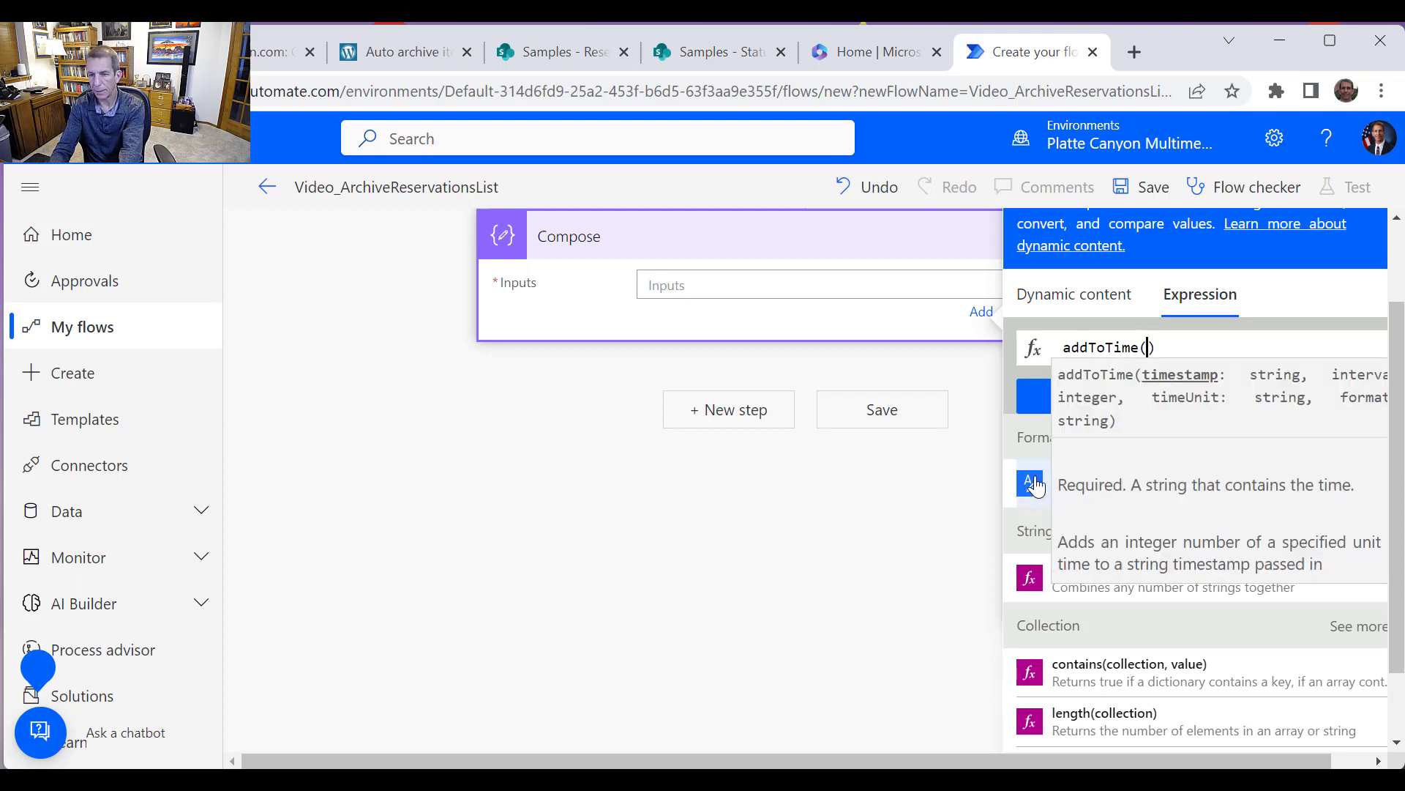
text(utcNow)
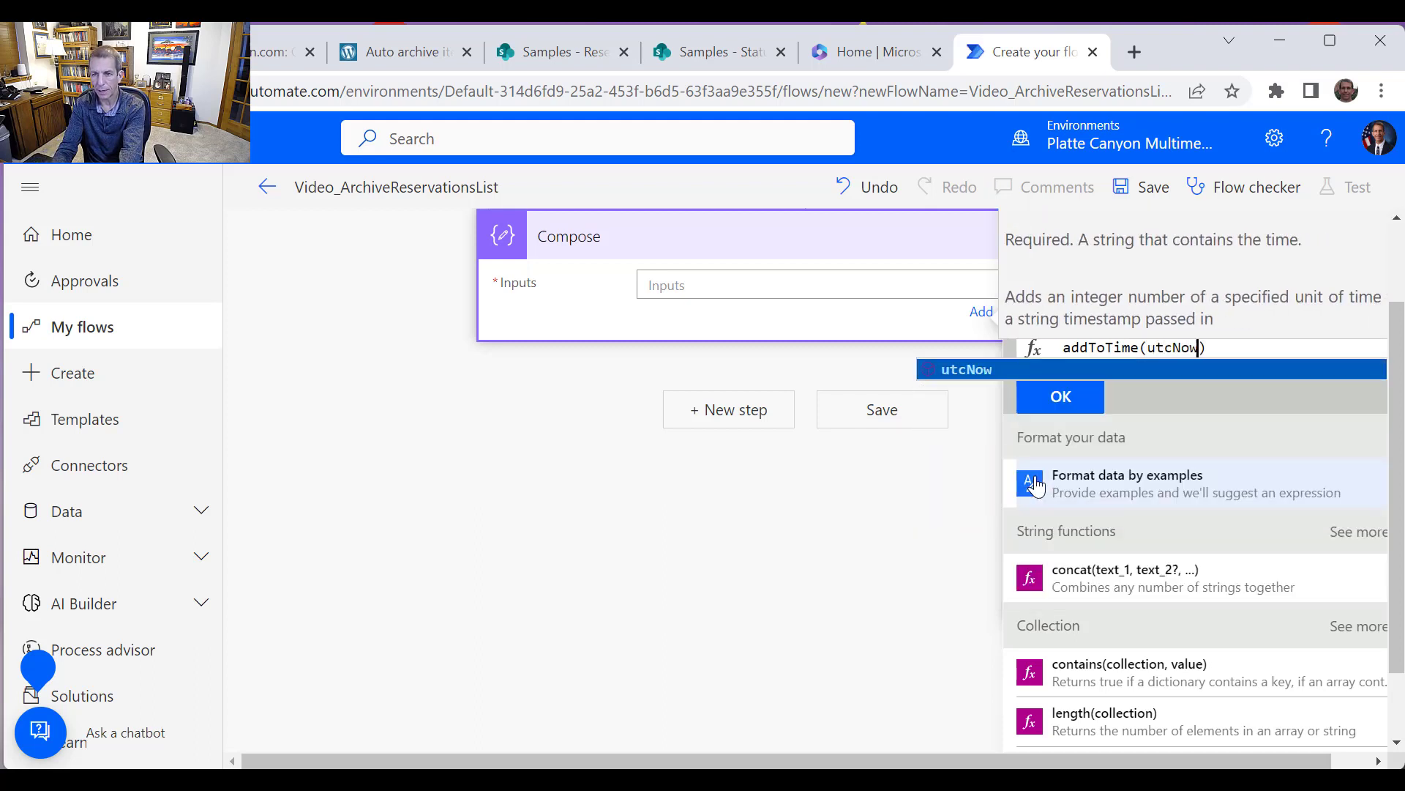
text(())
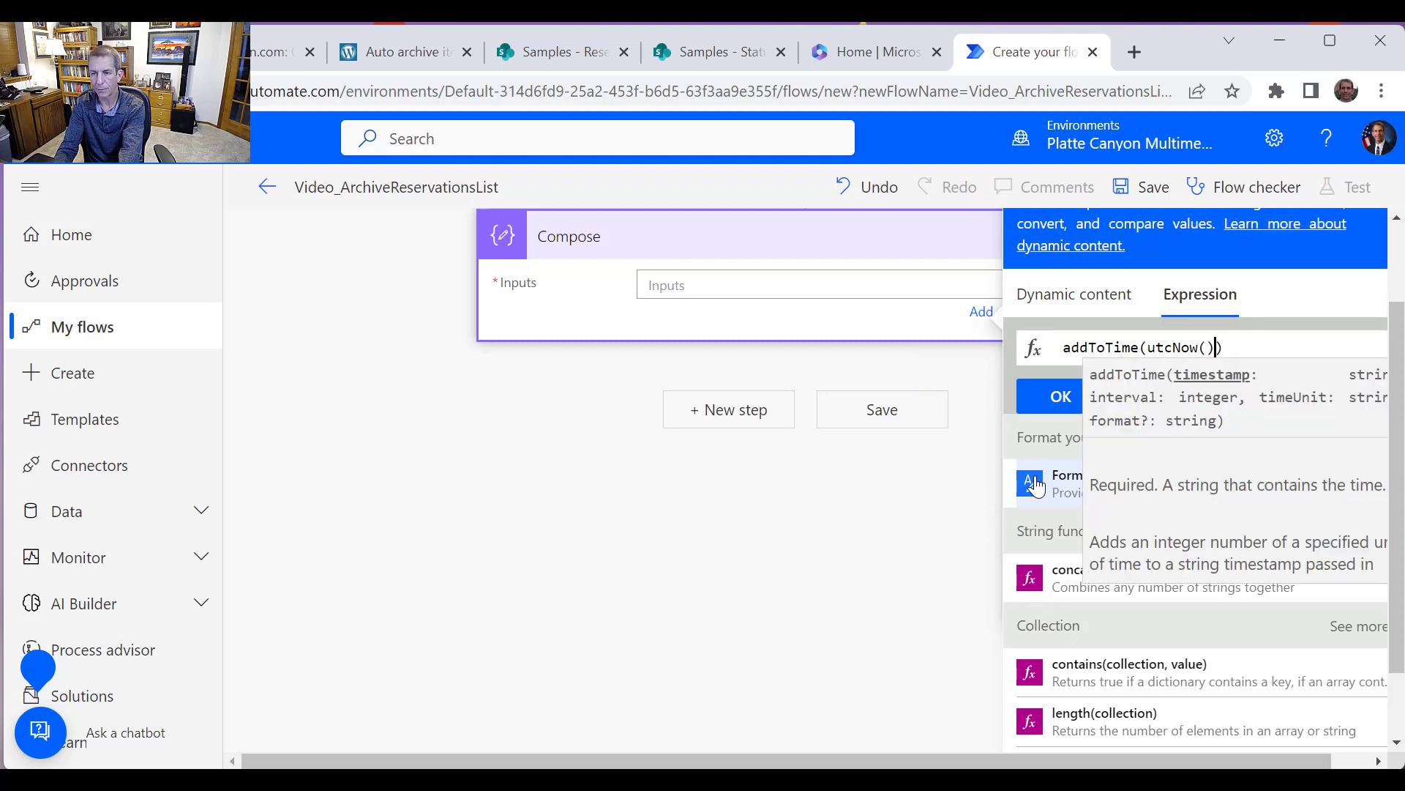
text(, )
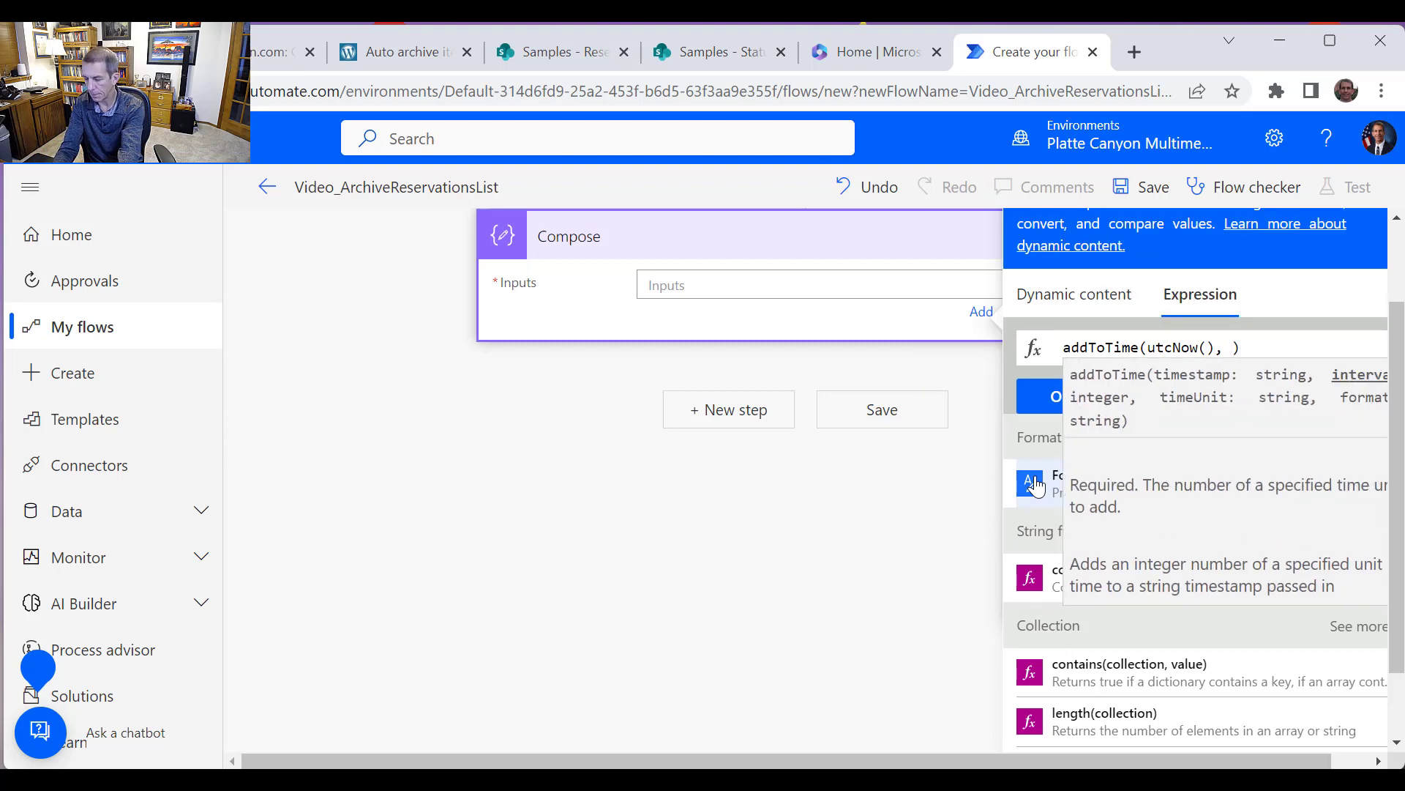
text(-12)
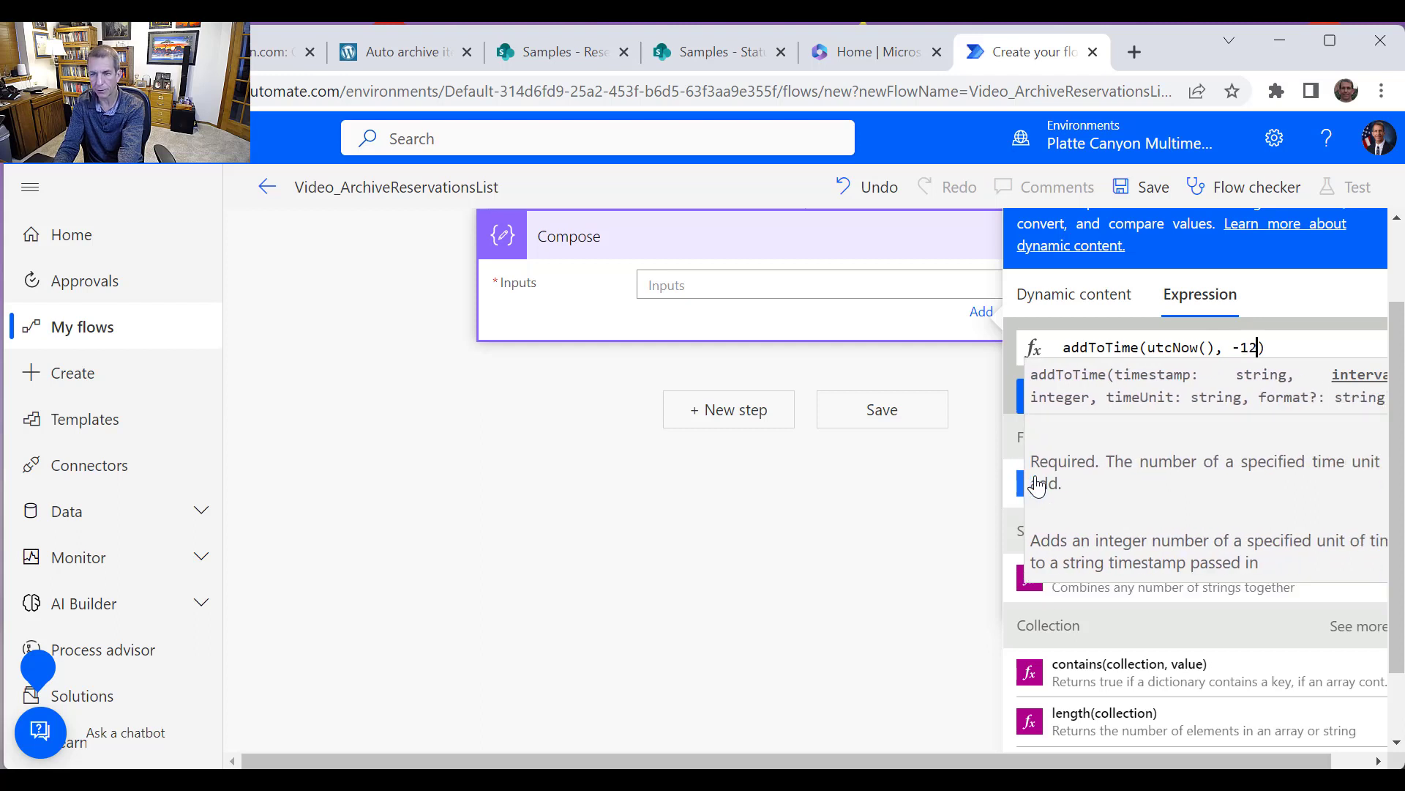
text(, )
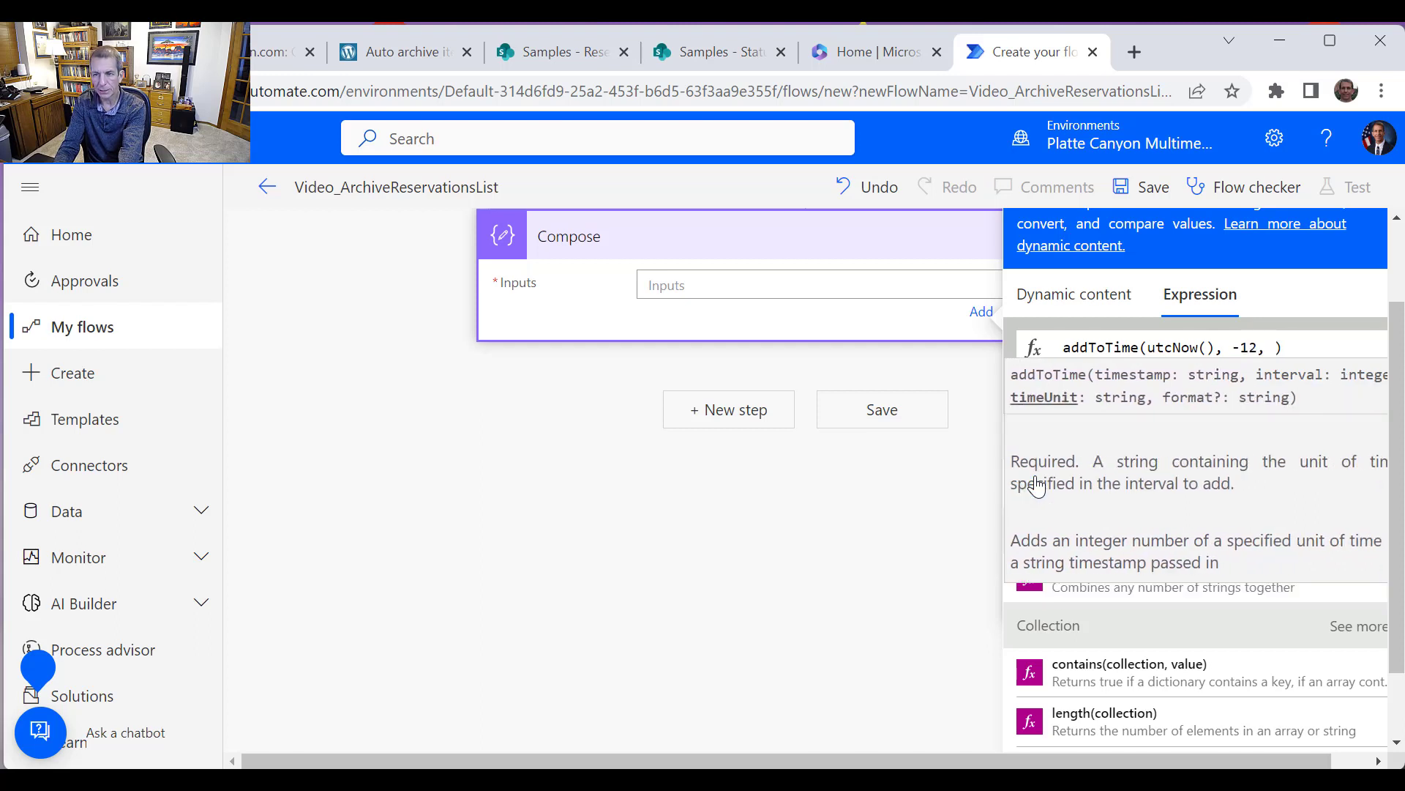
text('Mo)
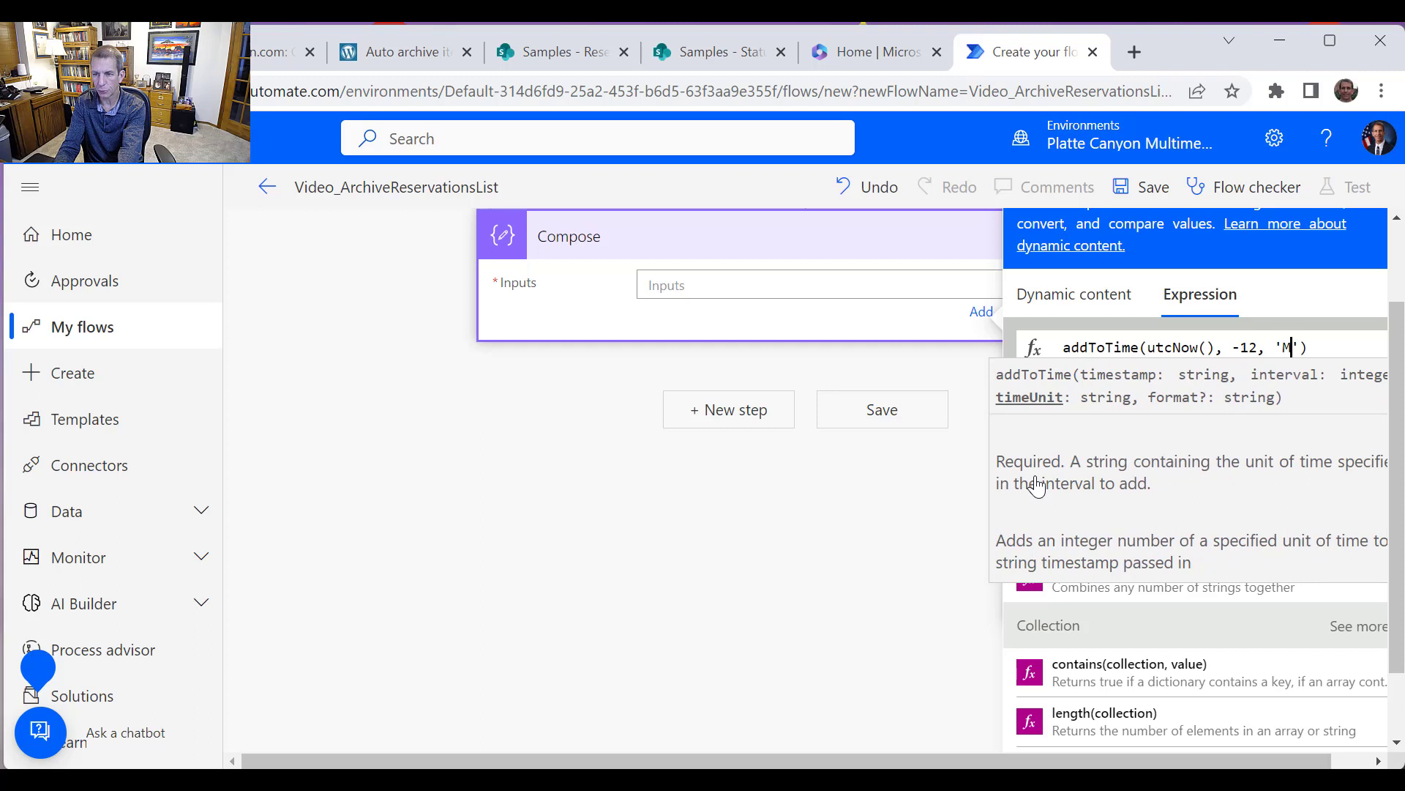
text(nth)
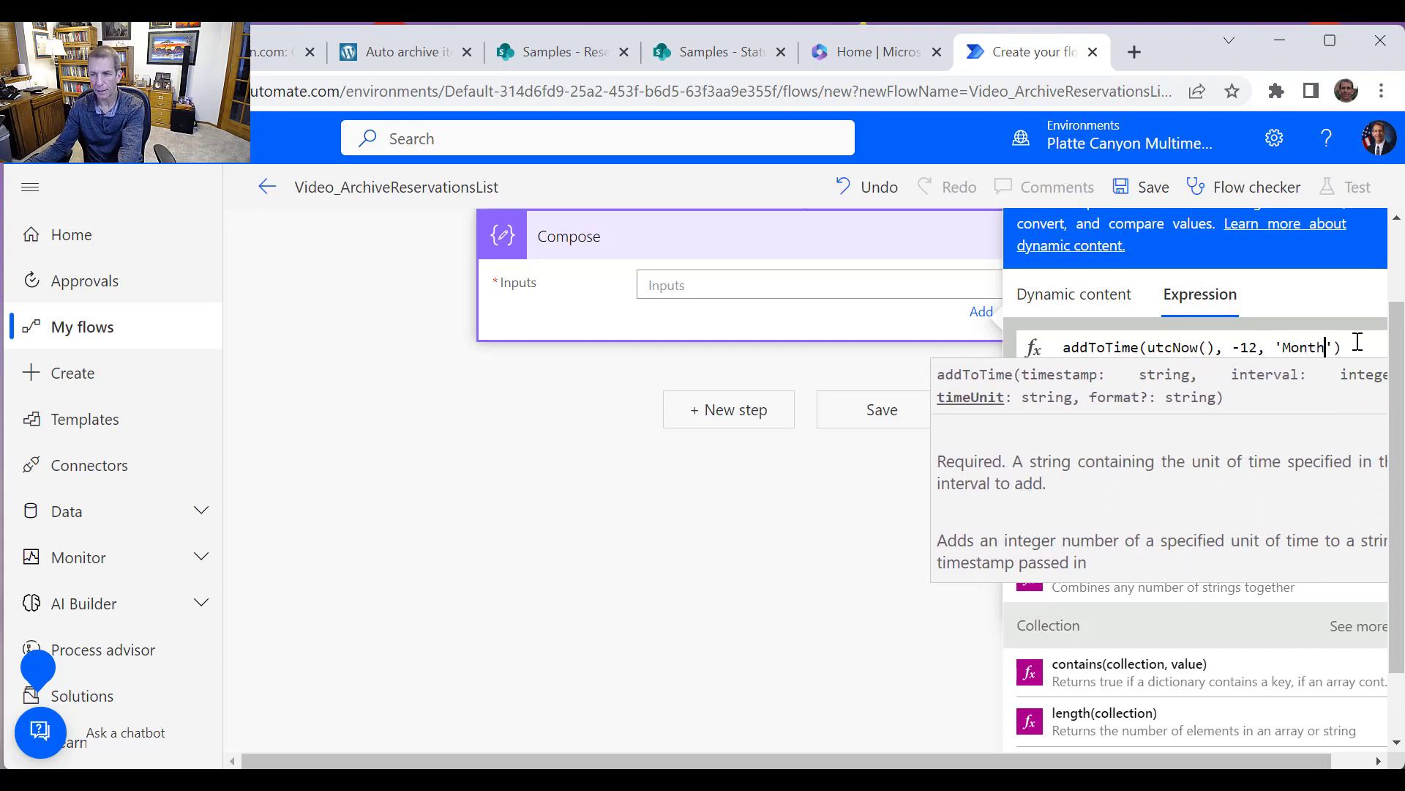
click(1075, 401)
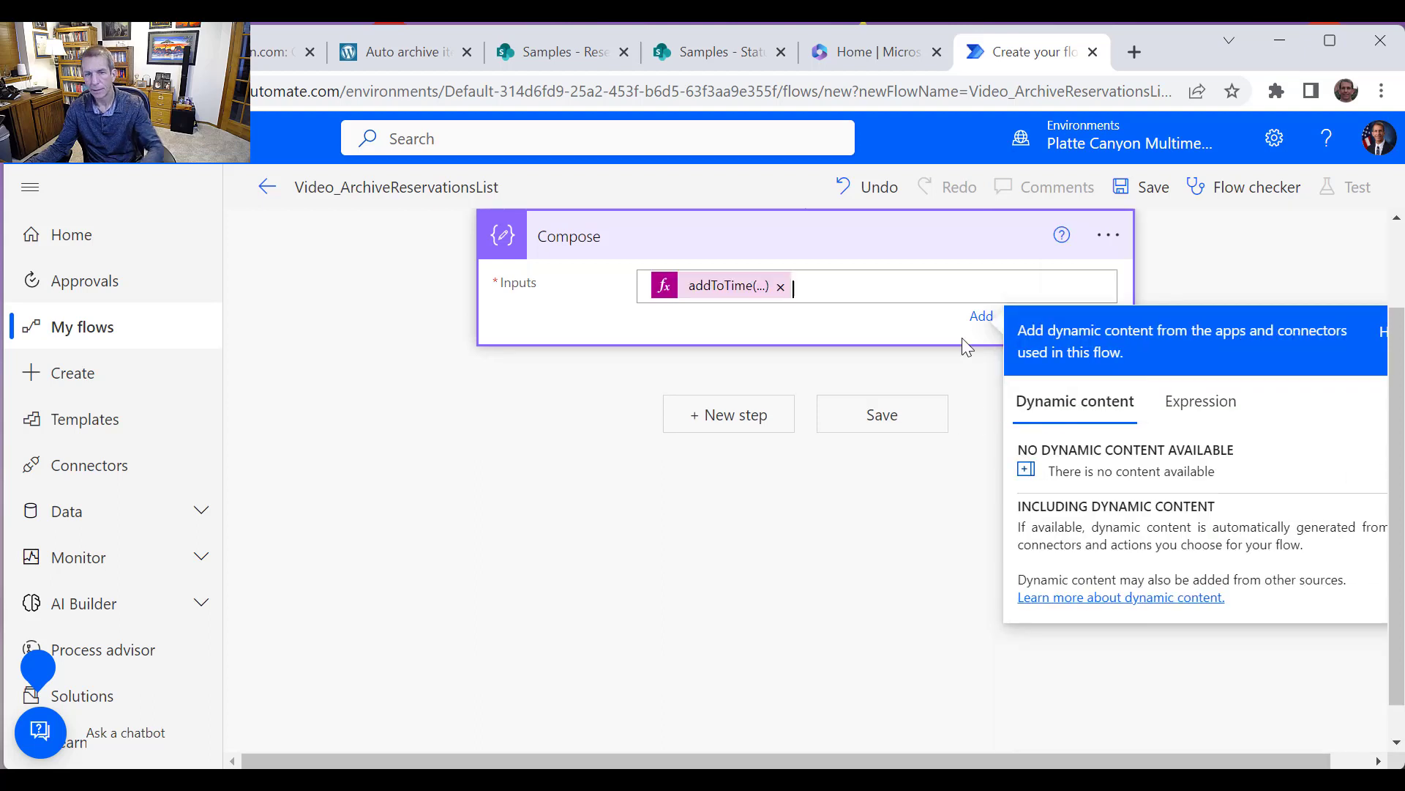
Rename the Compose action to Create Reference Date in the Past
click(1109, 234)
click(1155, 330)
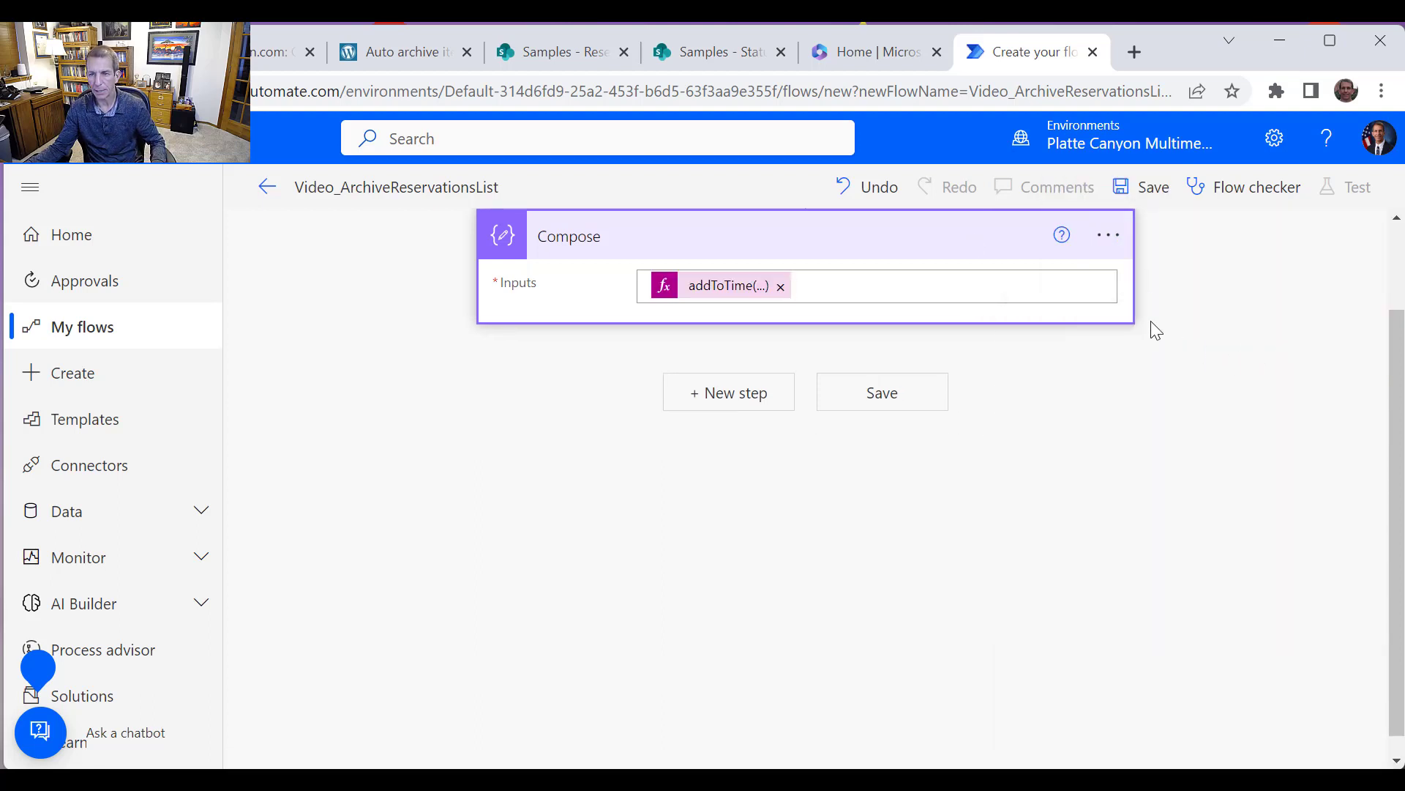
click(1108, 234)
click(1166, 281)
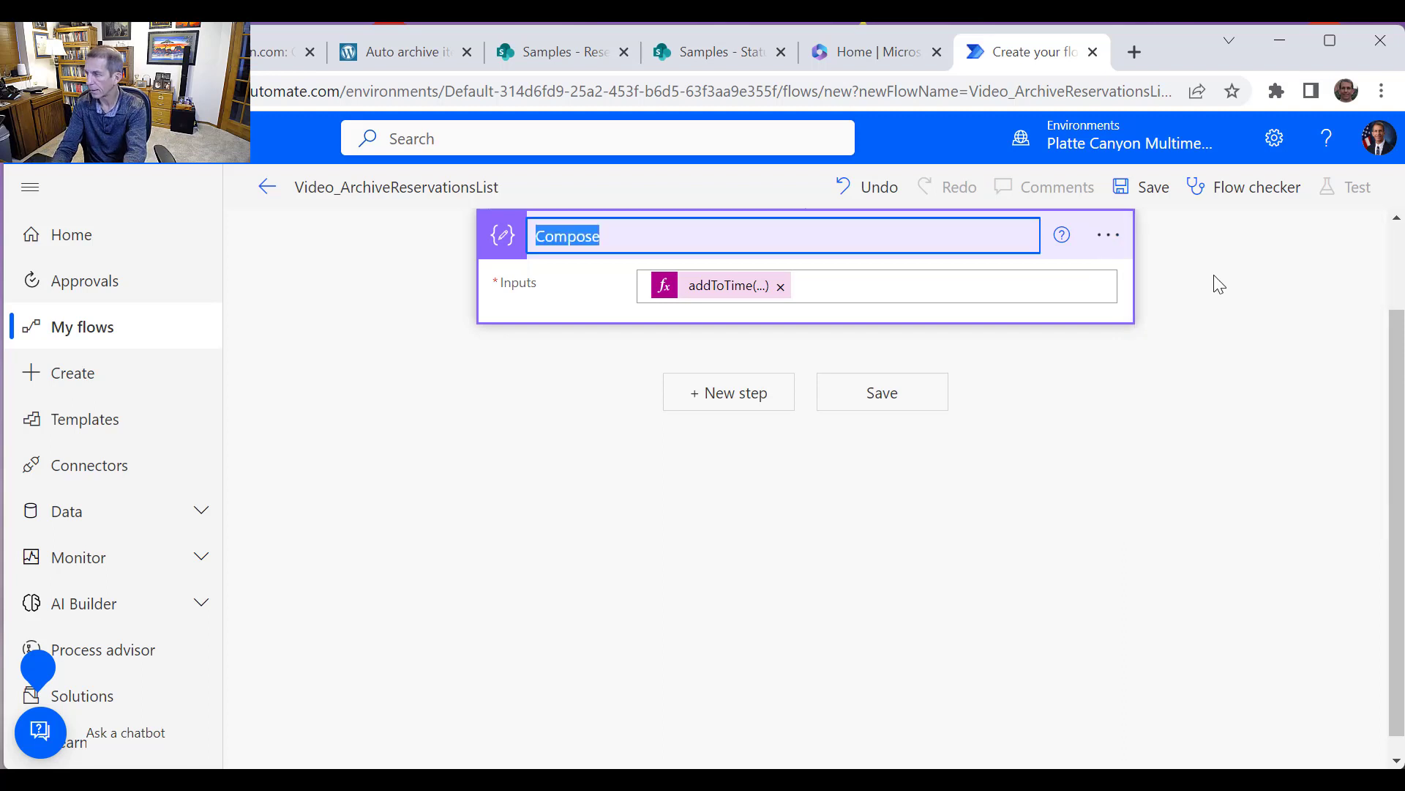
text(C)
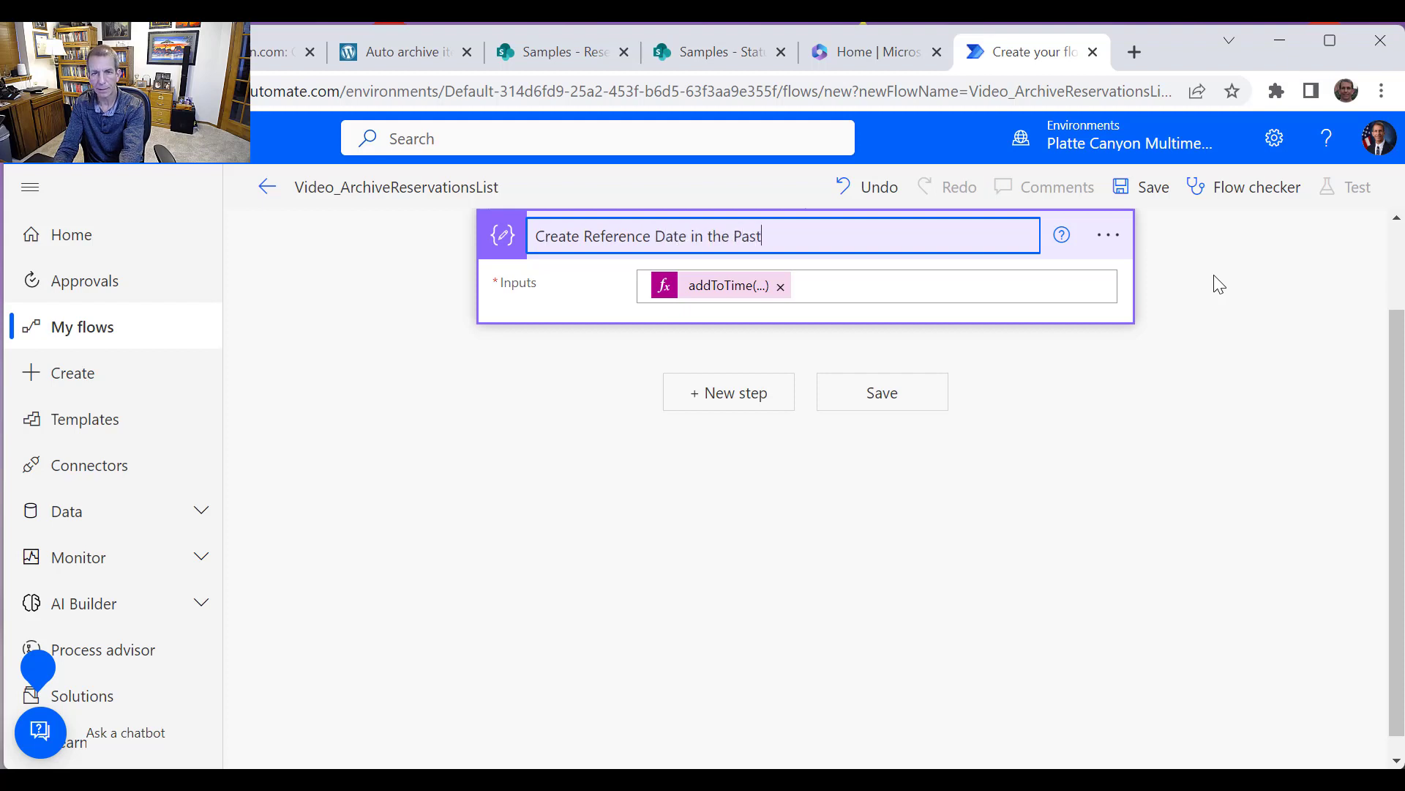
key(Return)
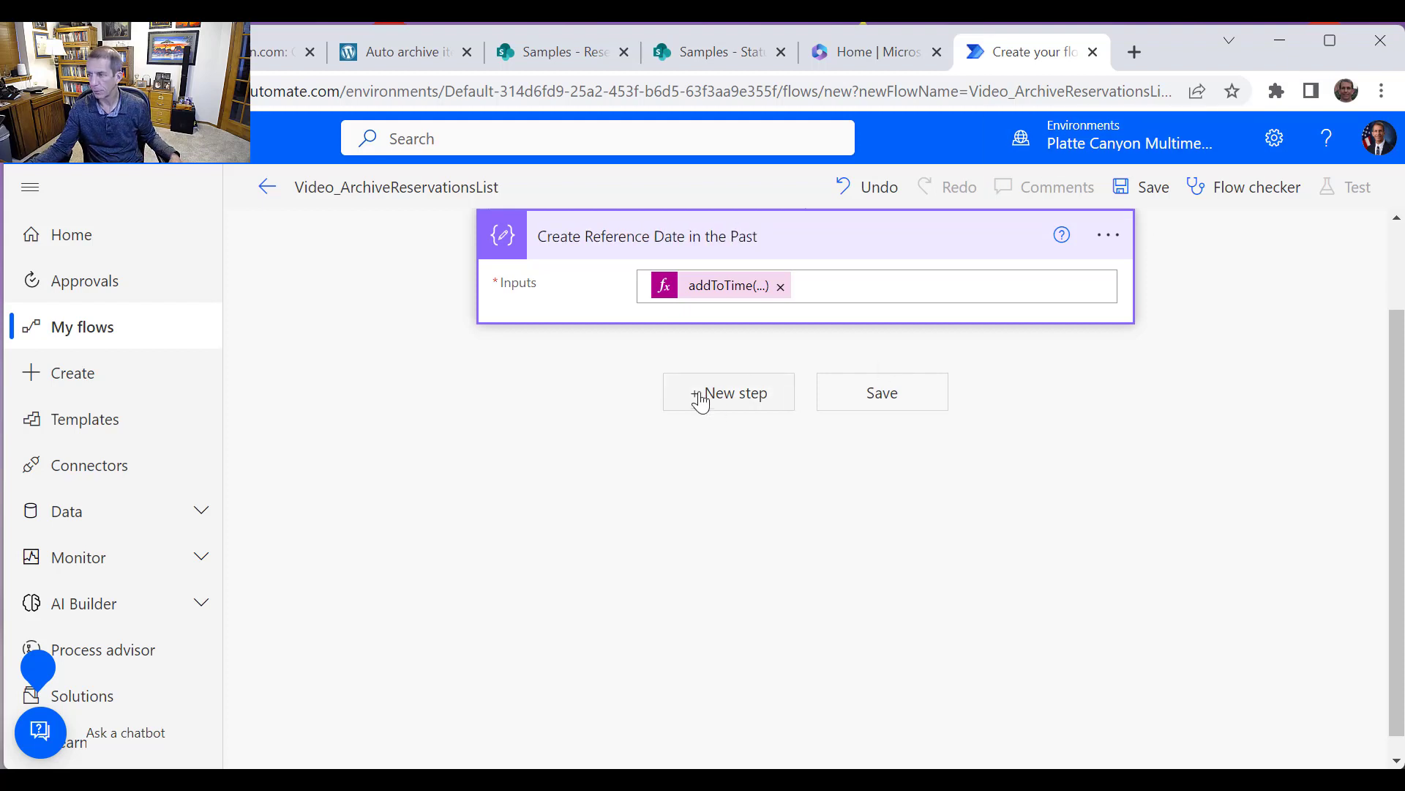
Add an Initialize variable action as a new step after the Create Reference Date in the Past action
click(738, 414)
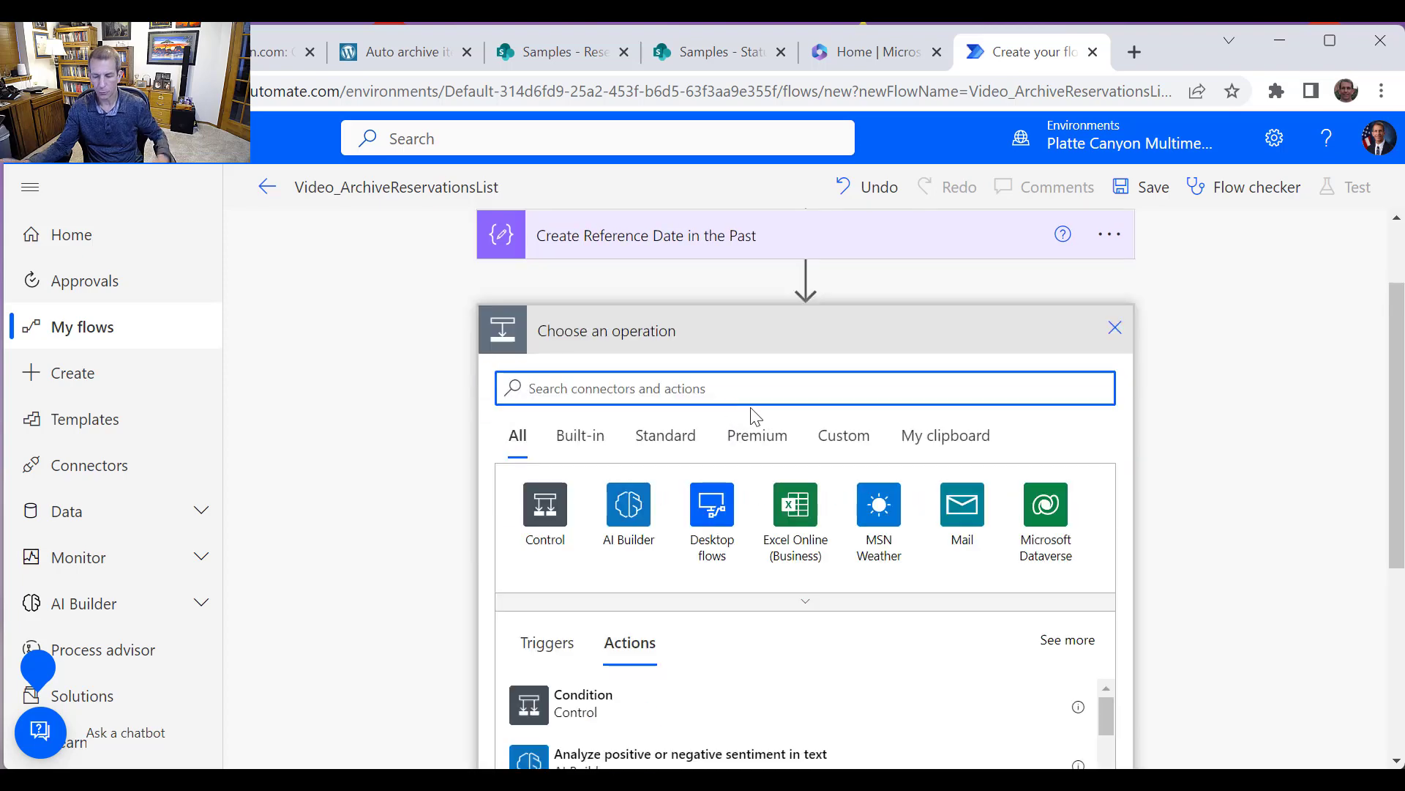
text(Var)
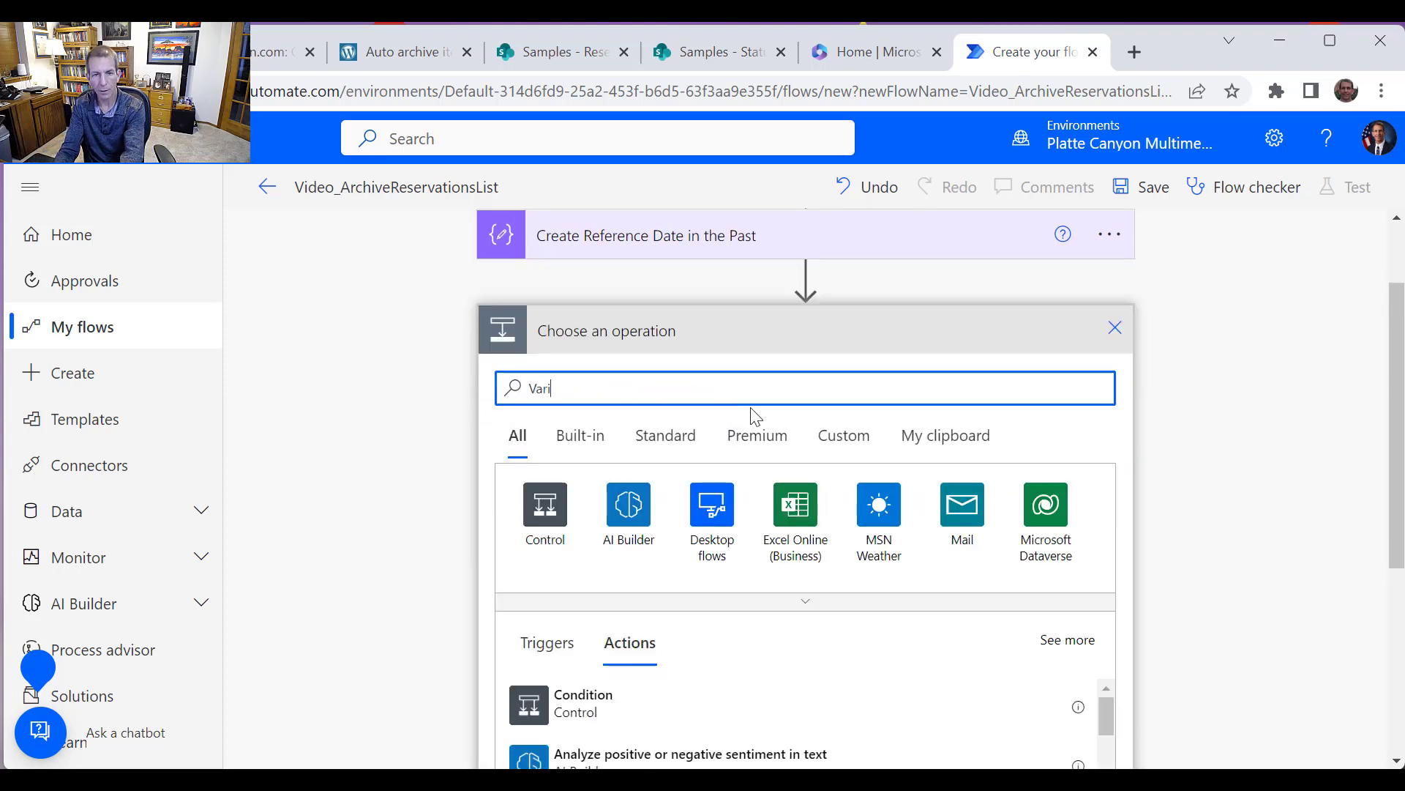
text(i)
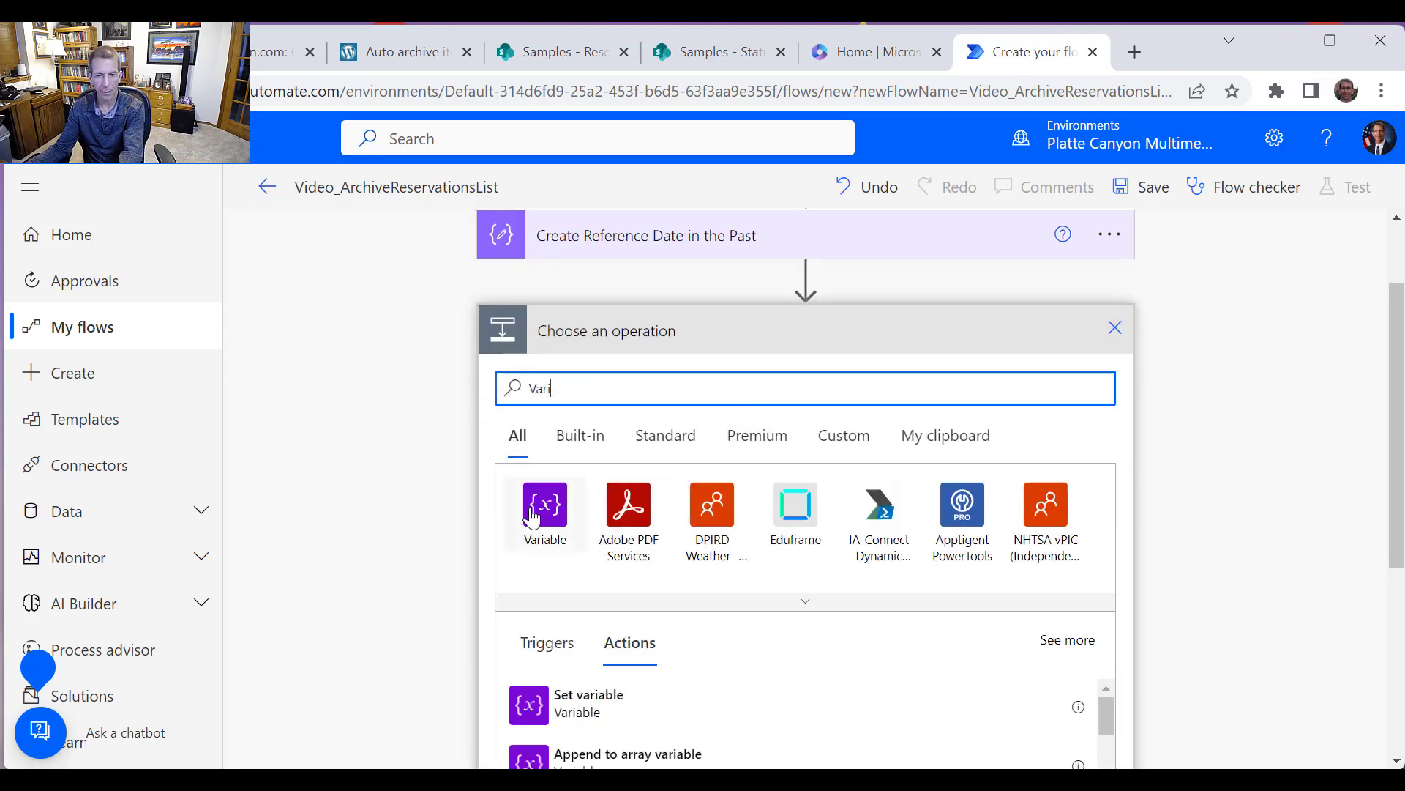
click(532, 517)
scroll(605, 605, down, 5)
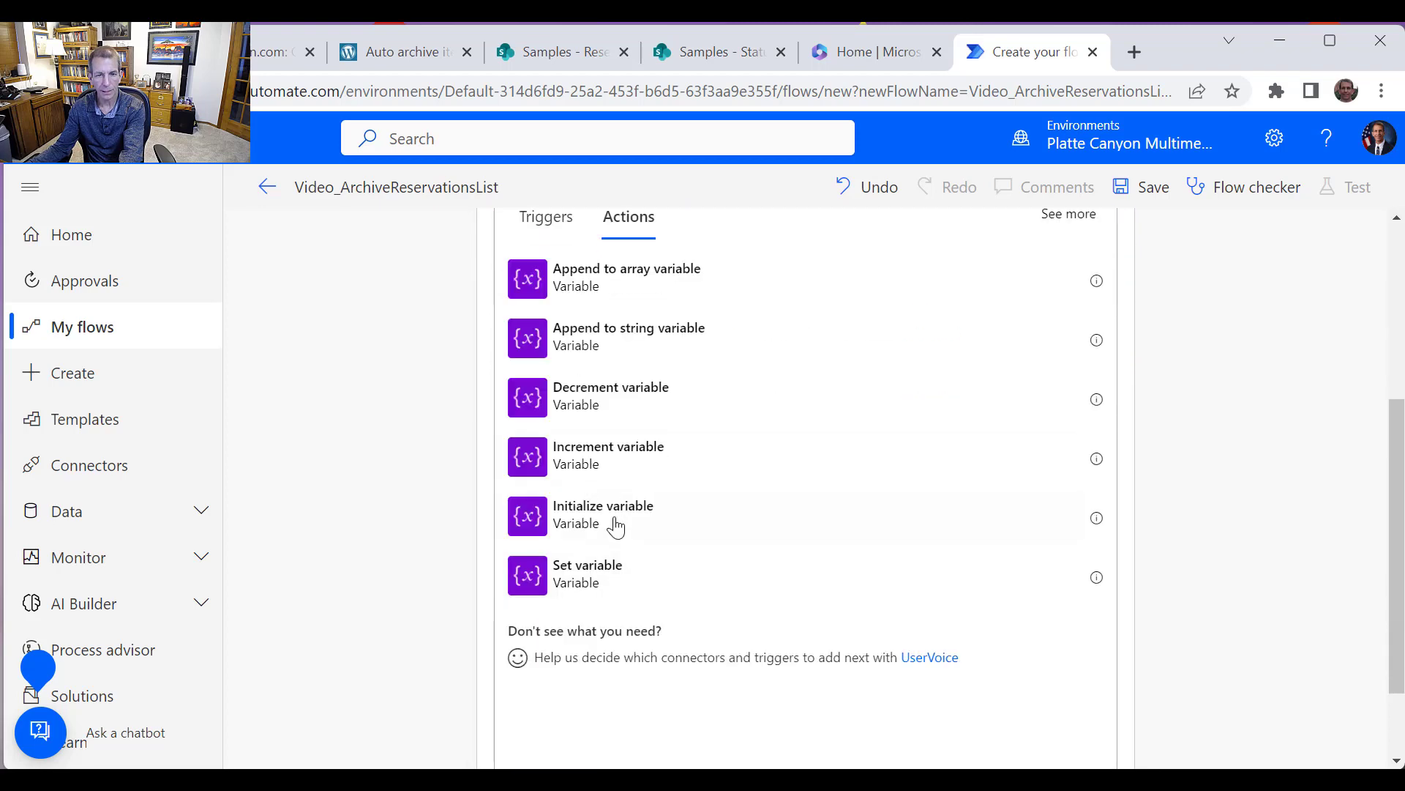
click(615, 524)
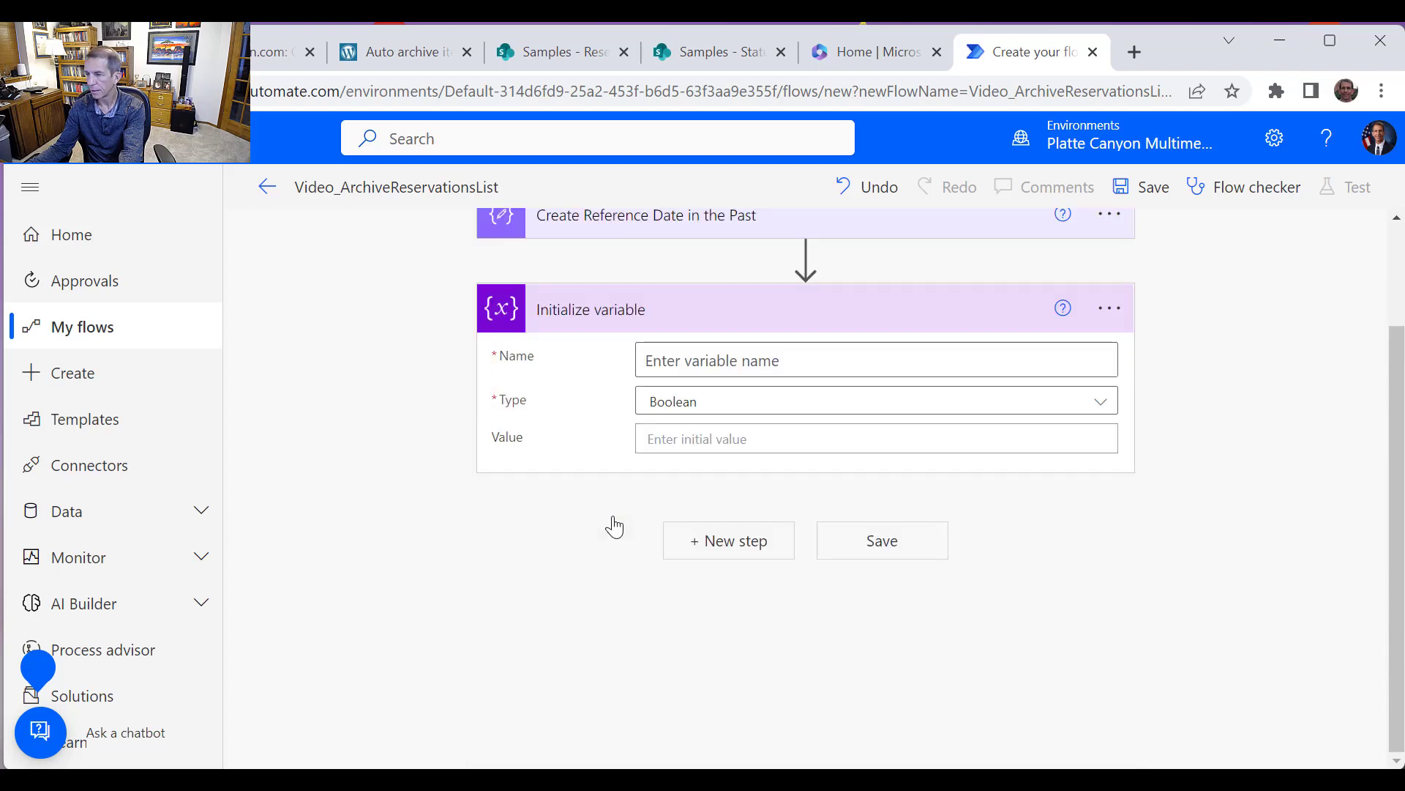
Name the variable IDToDelete, copy that name, and set its type to Integer
click(796, 361)
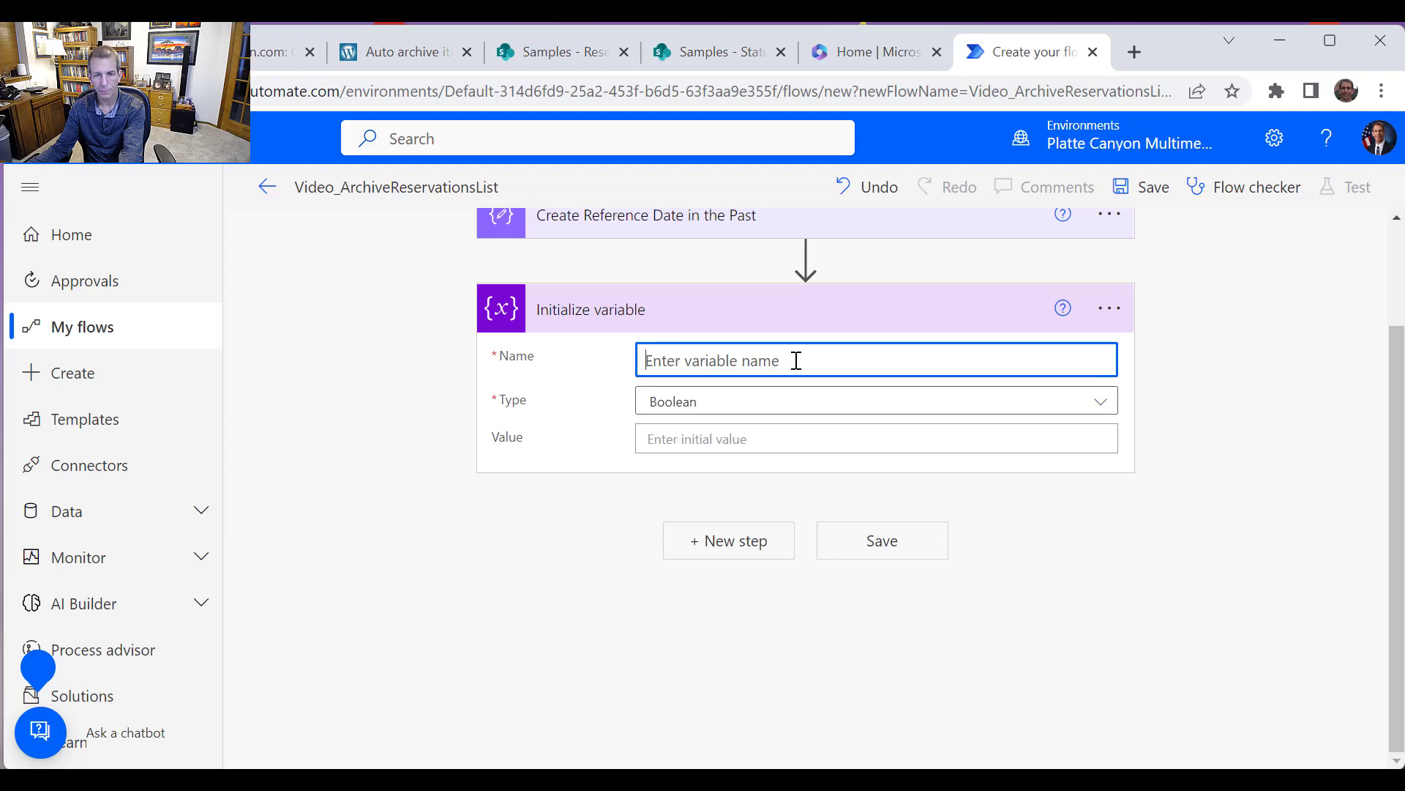
text(IDT)
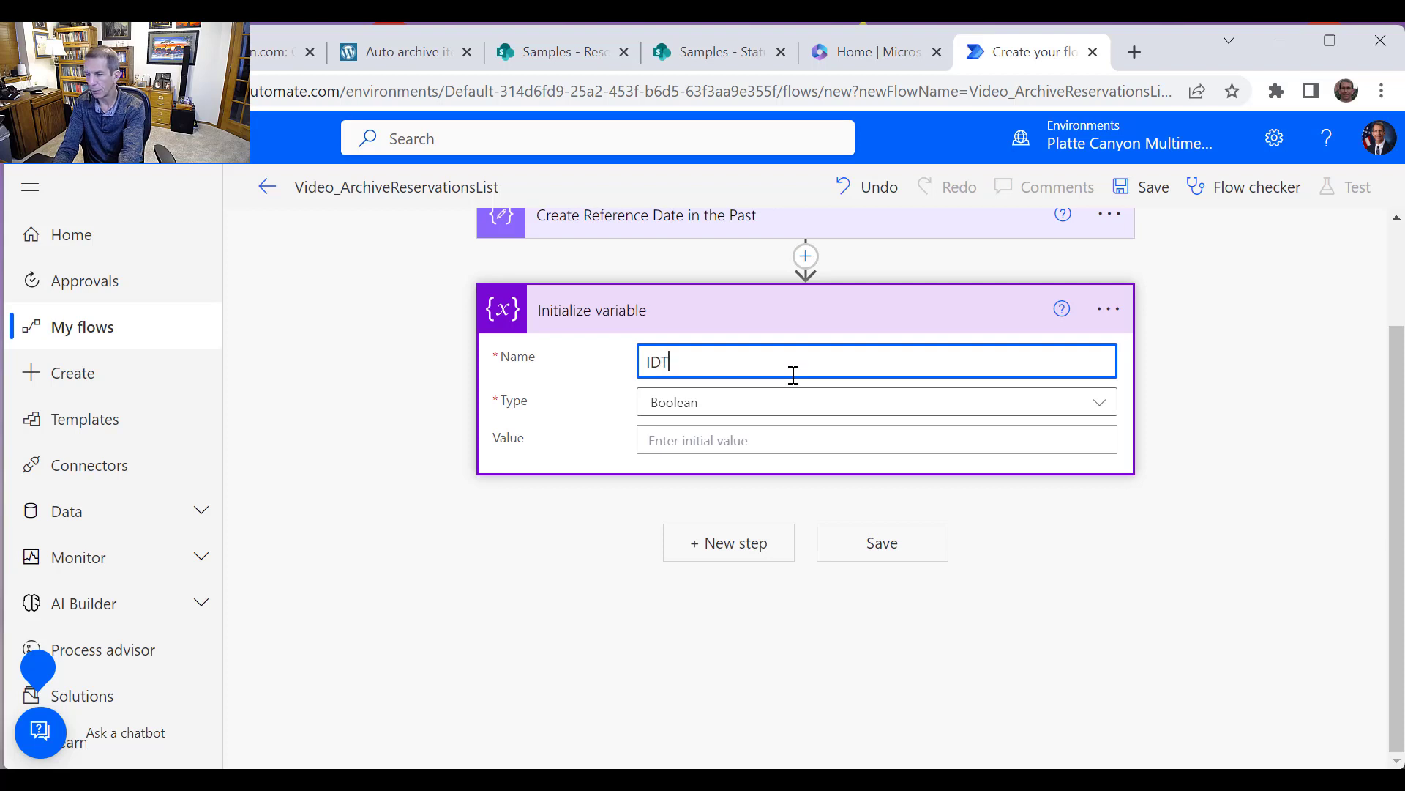
text(o)
key(BackSpace)
key(BackSpace)
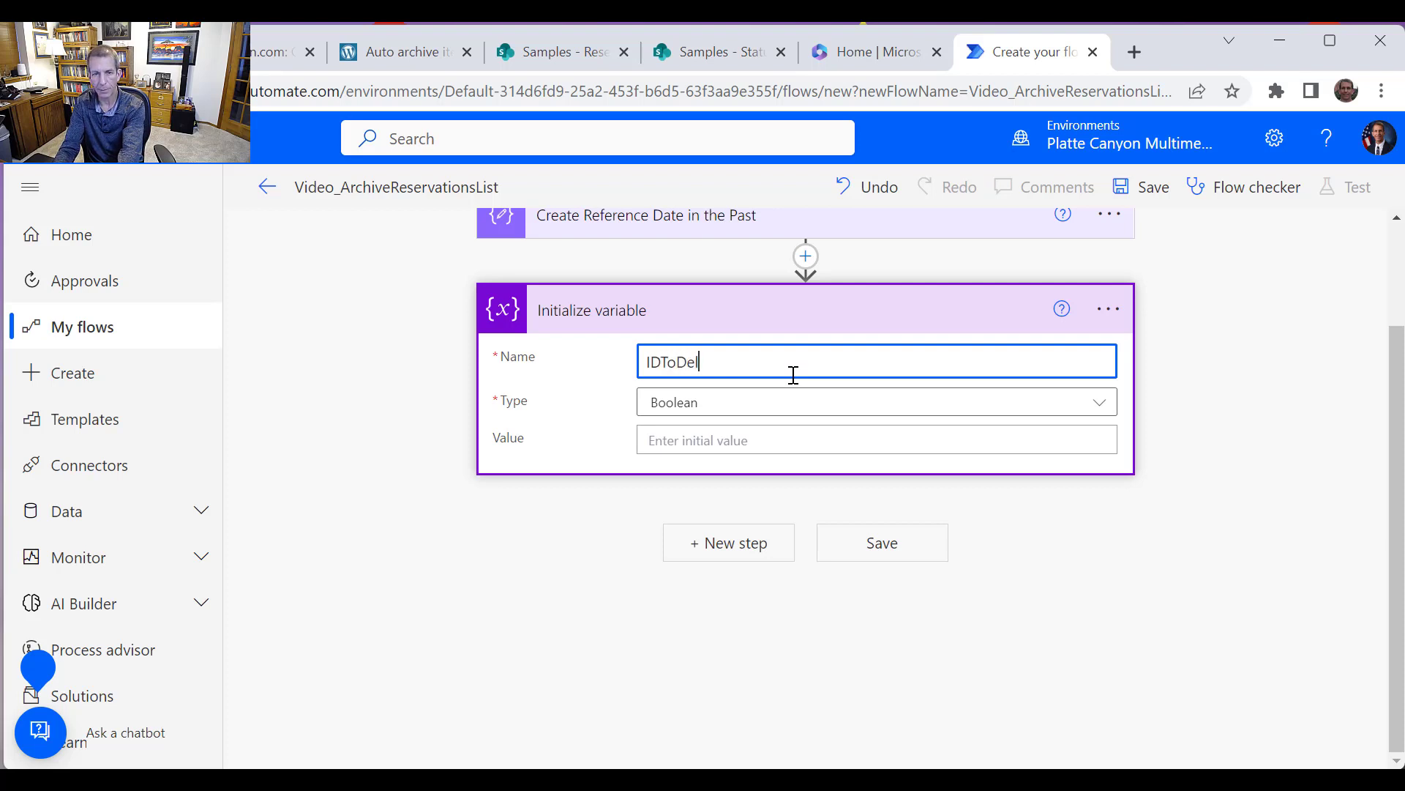
text(oDelete)
drag(785, 362, 480, 361)
key(ctrl+c)
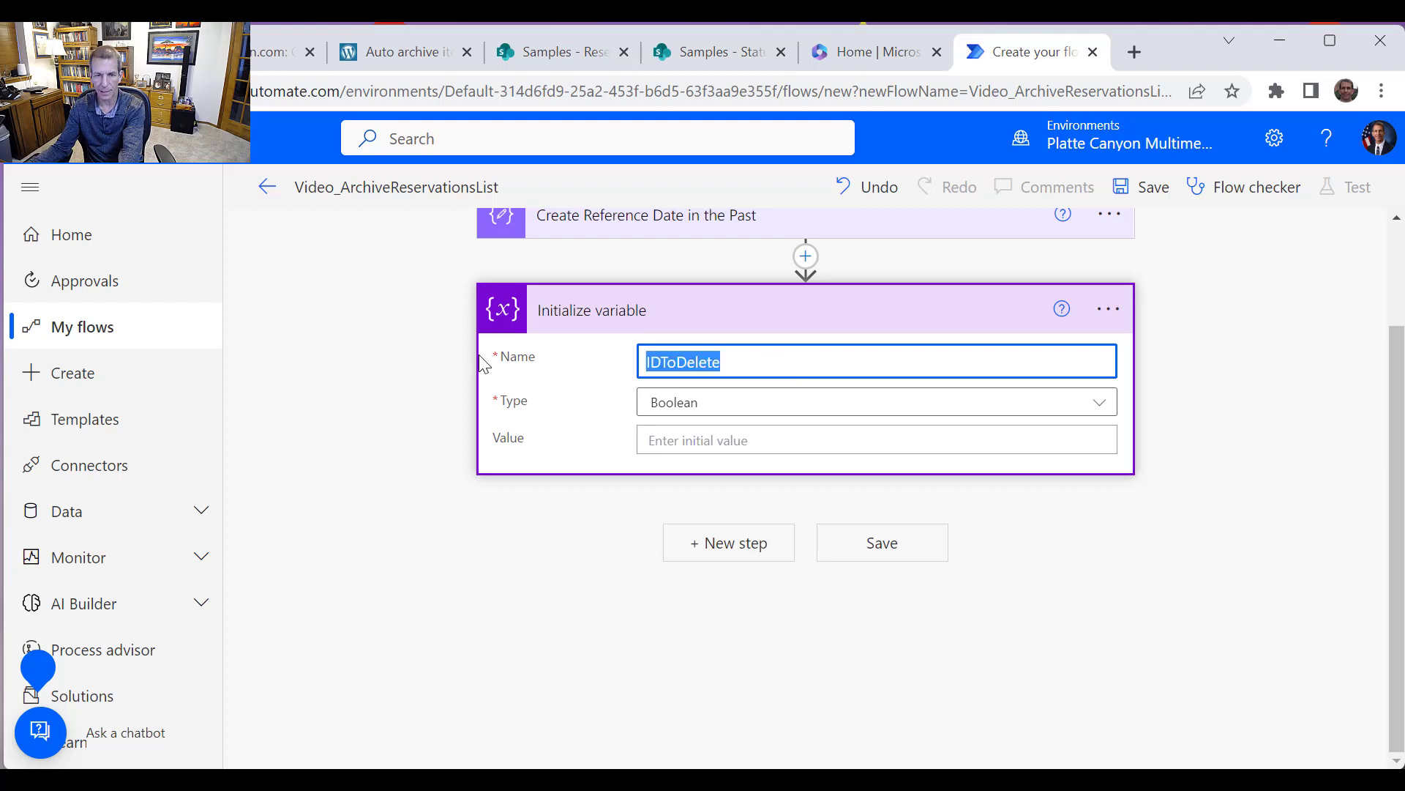
click(713, 414)
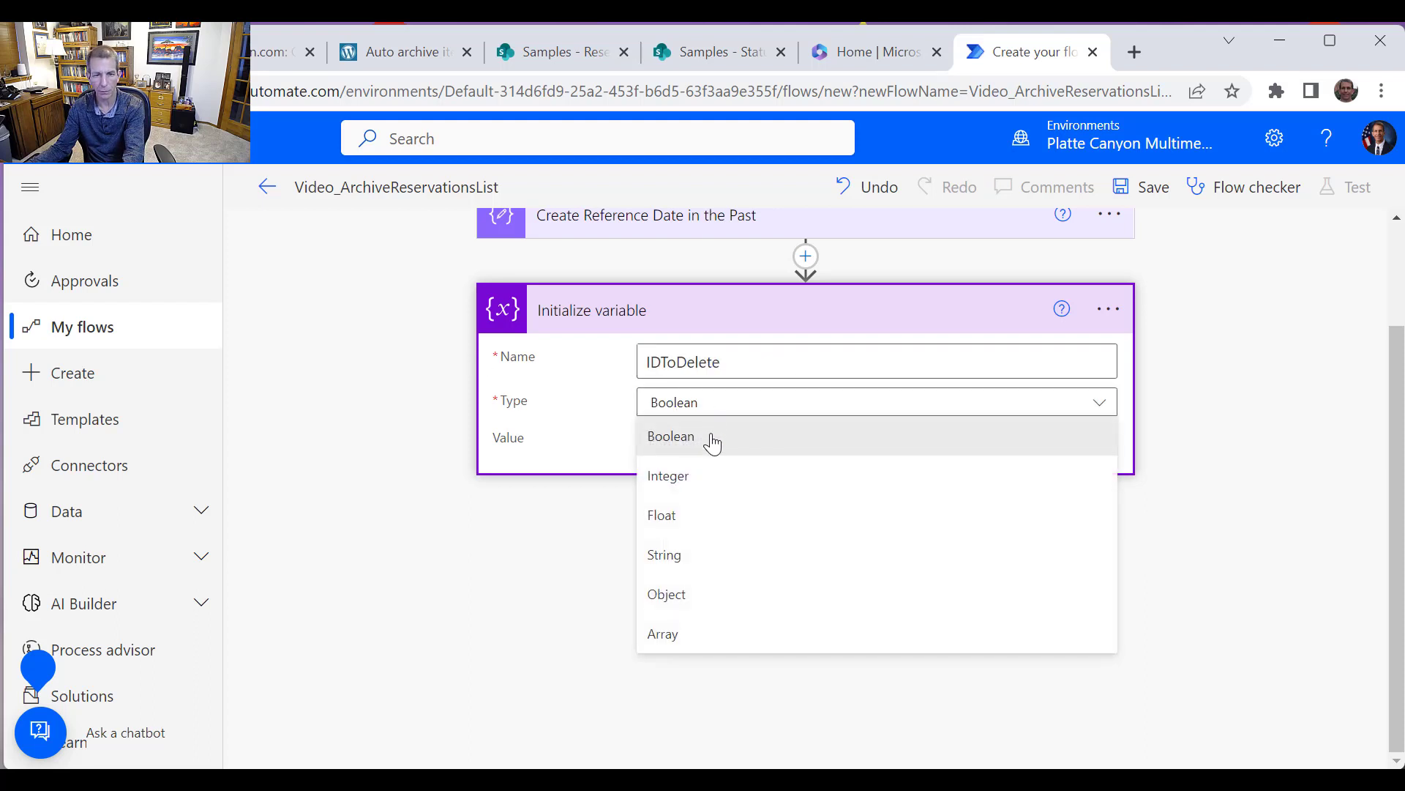
click(704, 488)
Rename the action to Initialize IDToDelete
click(1109, 308)
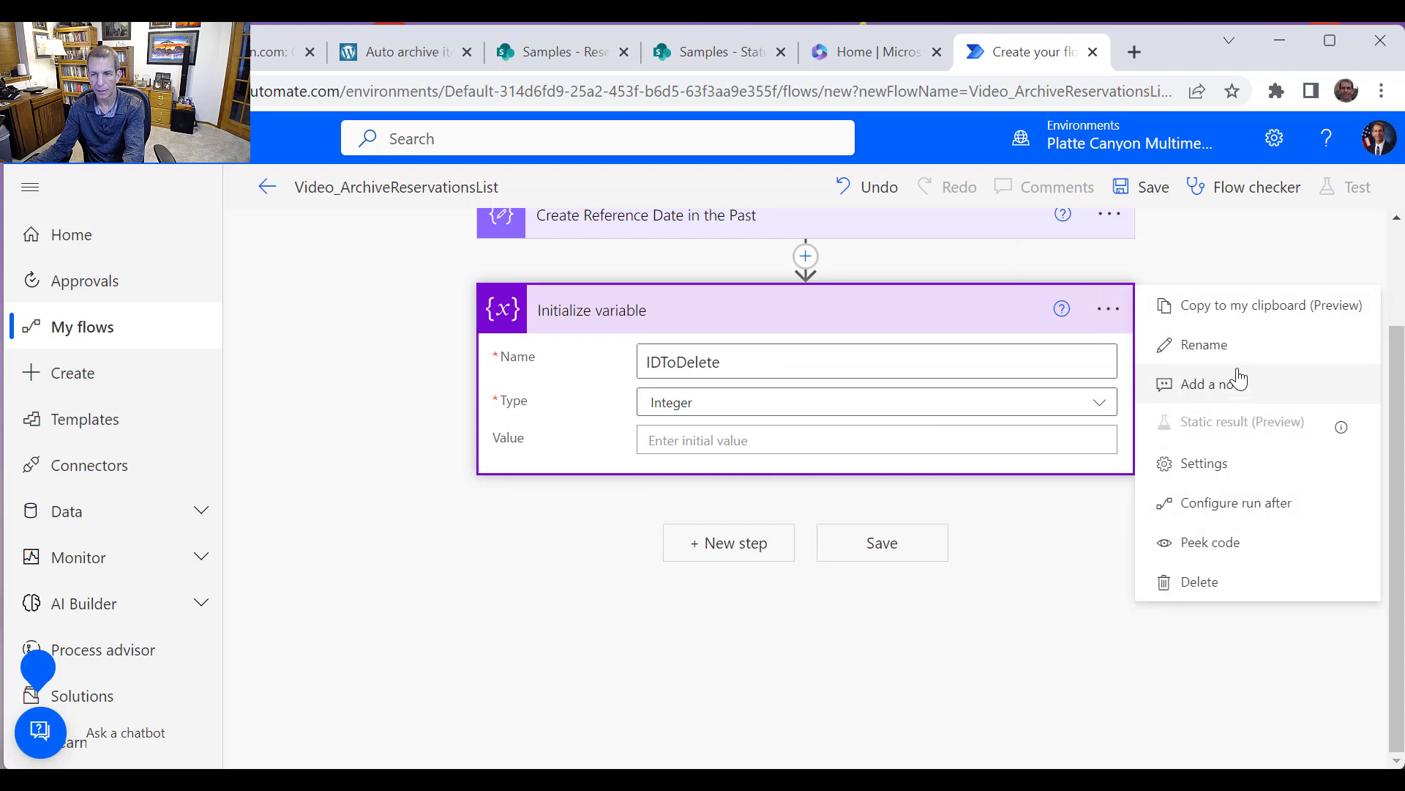
click(1201, 342)
key(End)
key(ctrl+shift+Left)
key(ctrl+v)
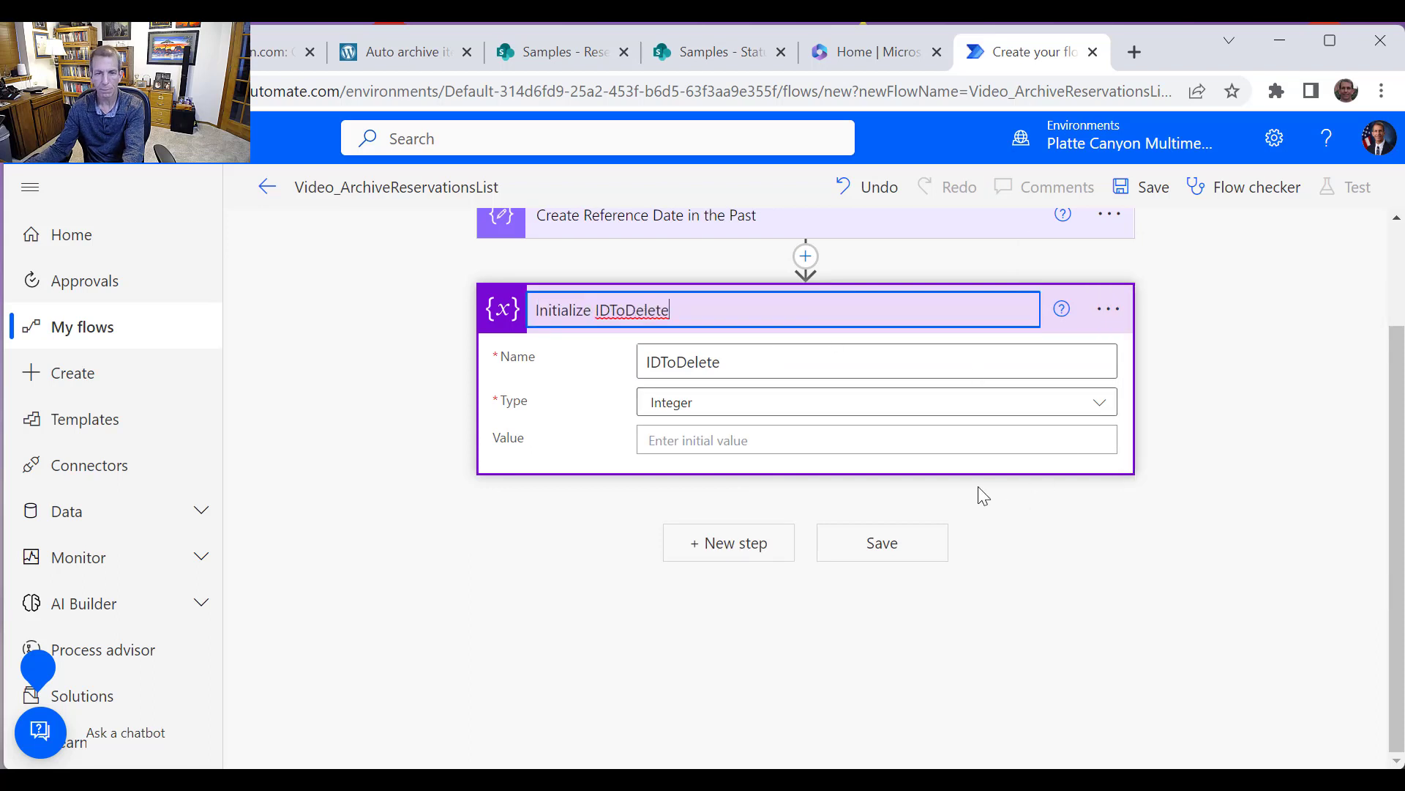
Add another Initialize variable action as a new step below Initialize IDToDelete
click(746, 549)
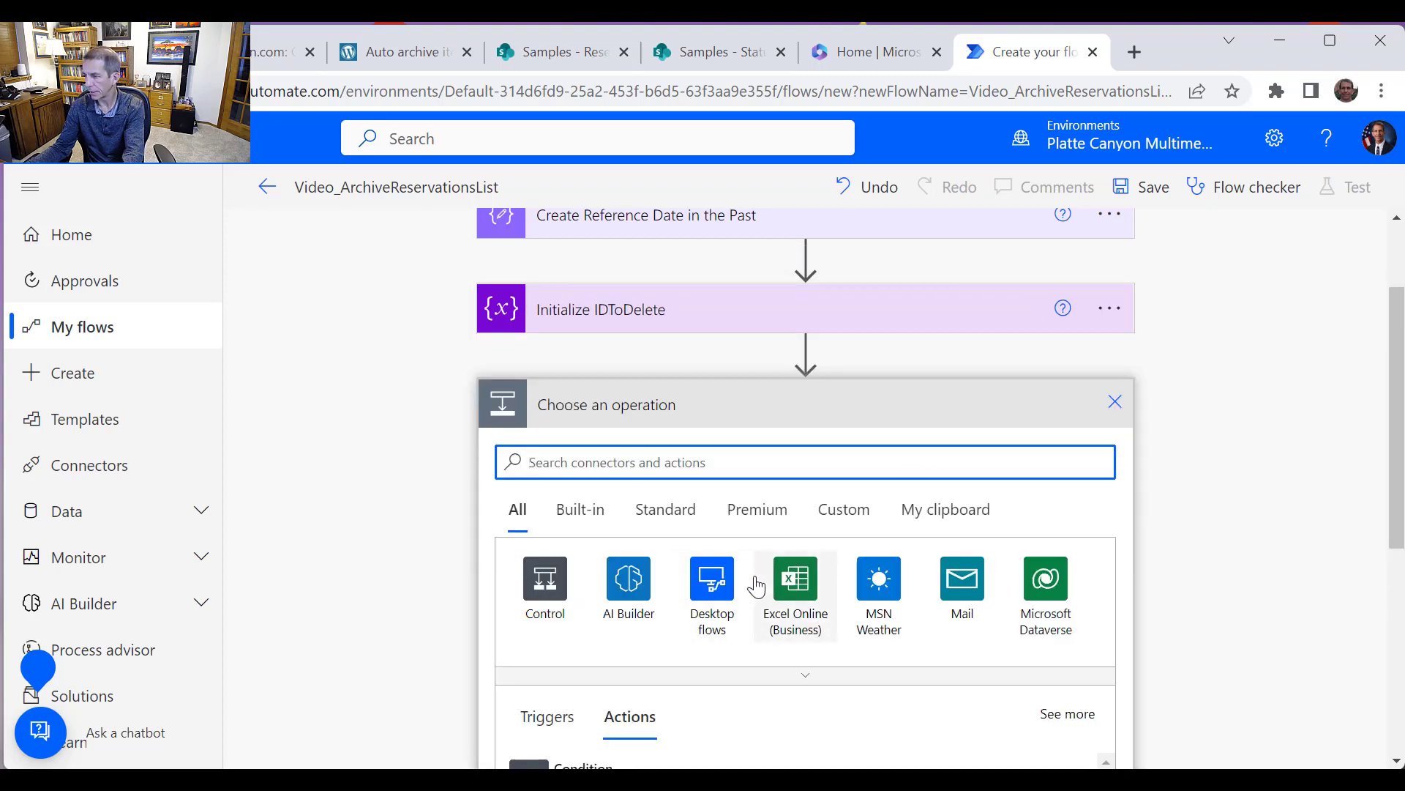
scroll(725, 512, down, 1)
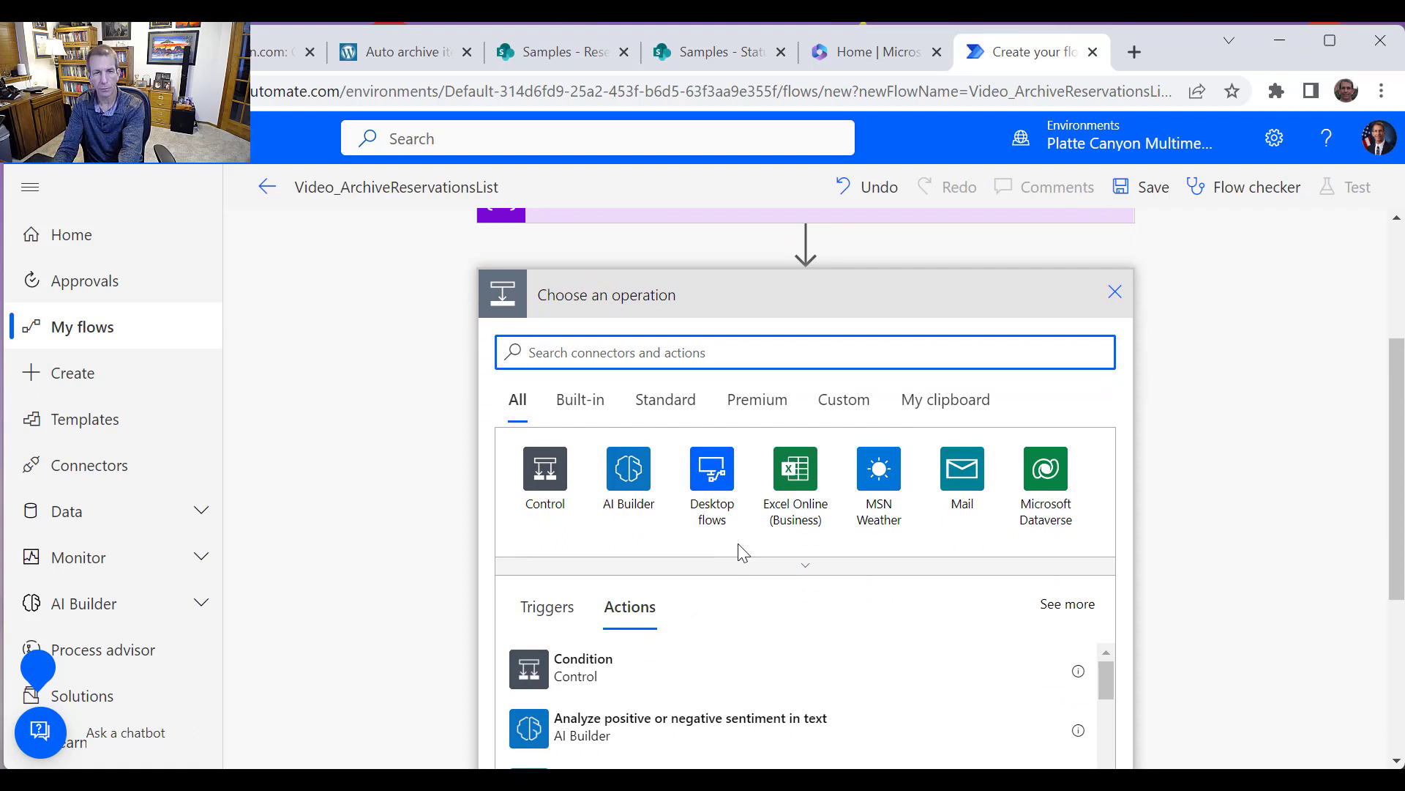
text(var)
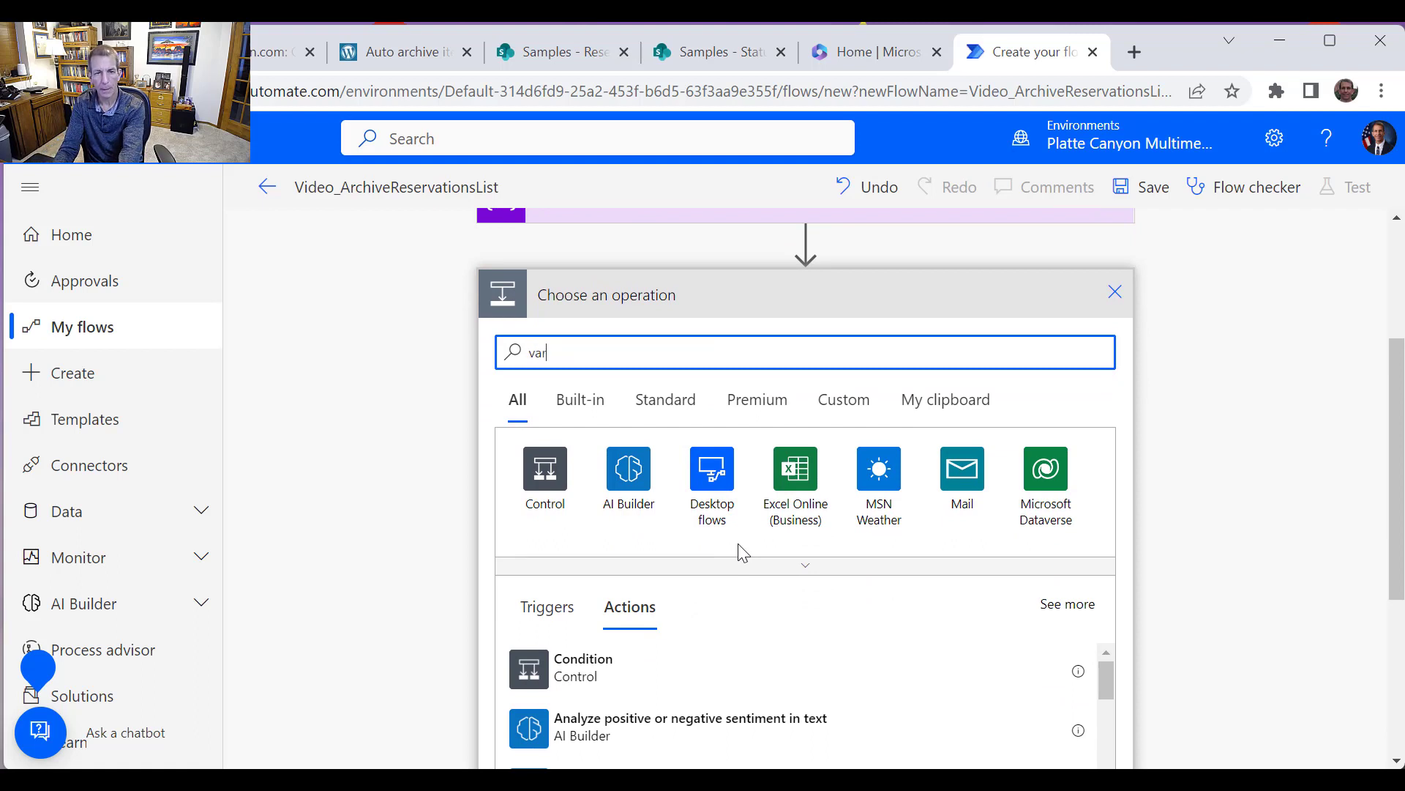
text(iable)
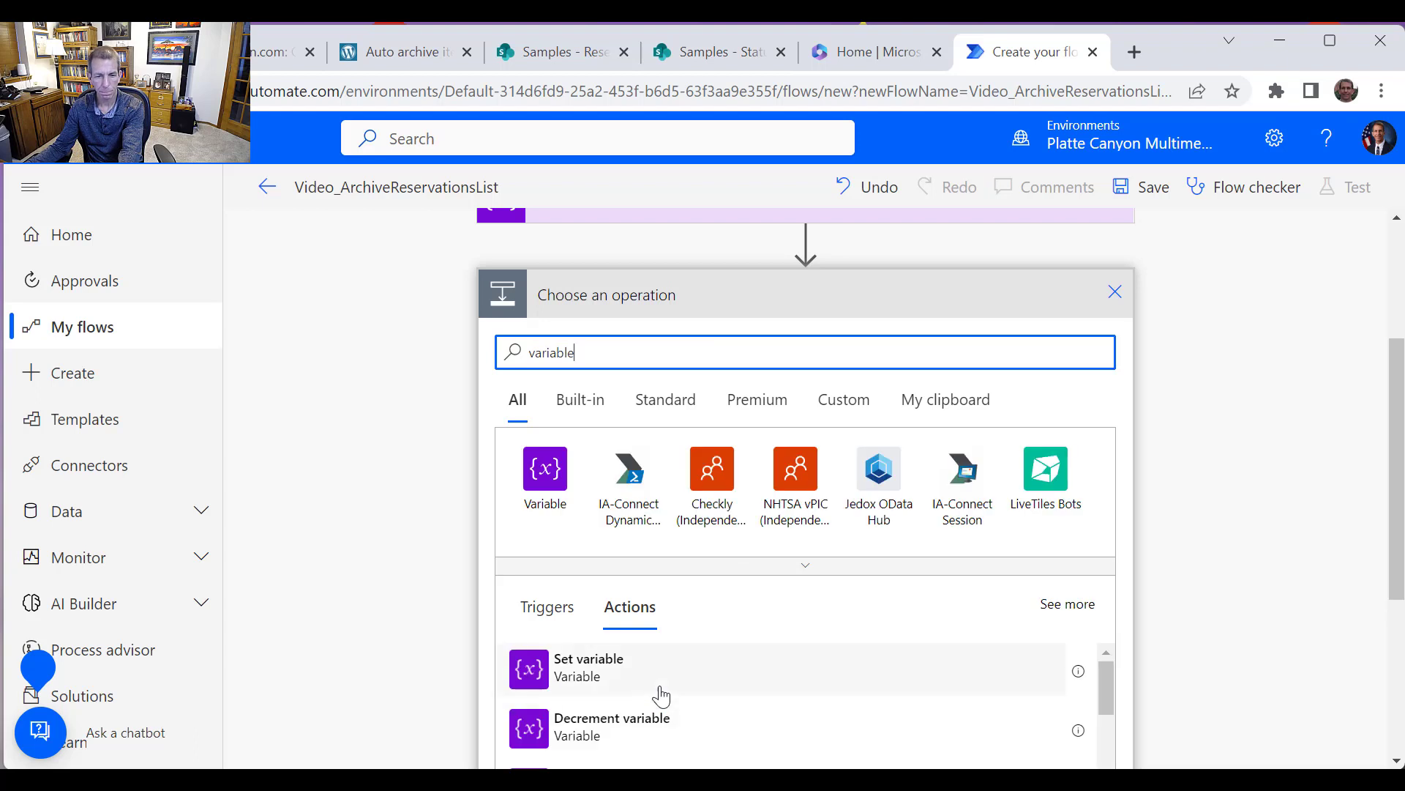
scroll(661, 696, down, 4)
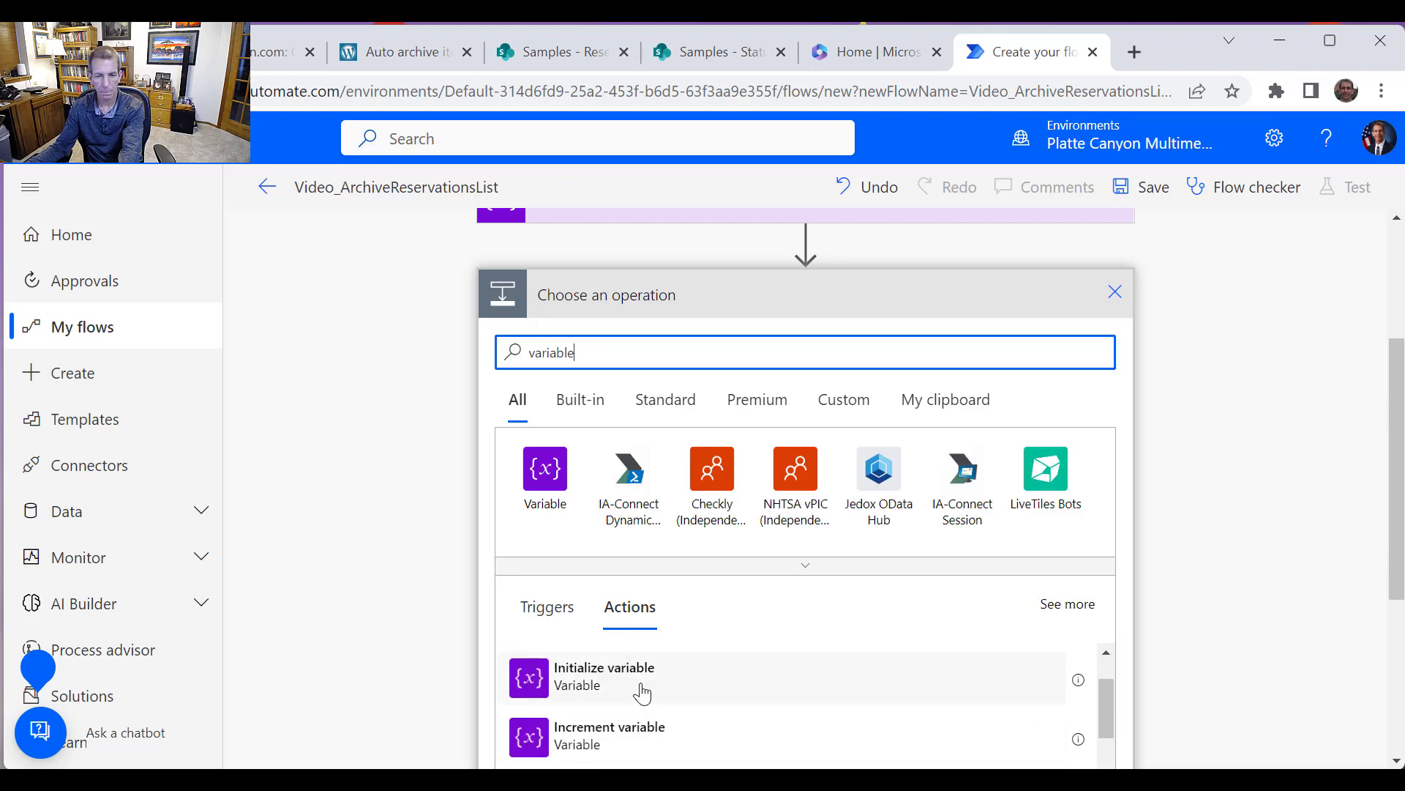
click(643, 688)
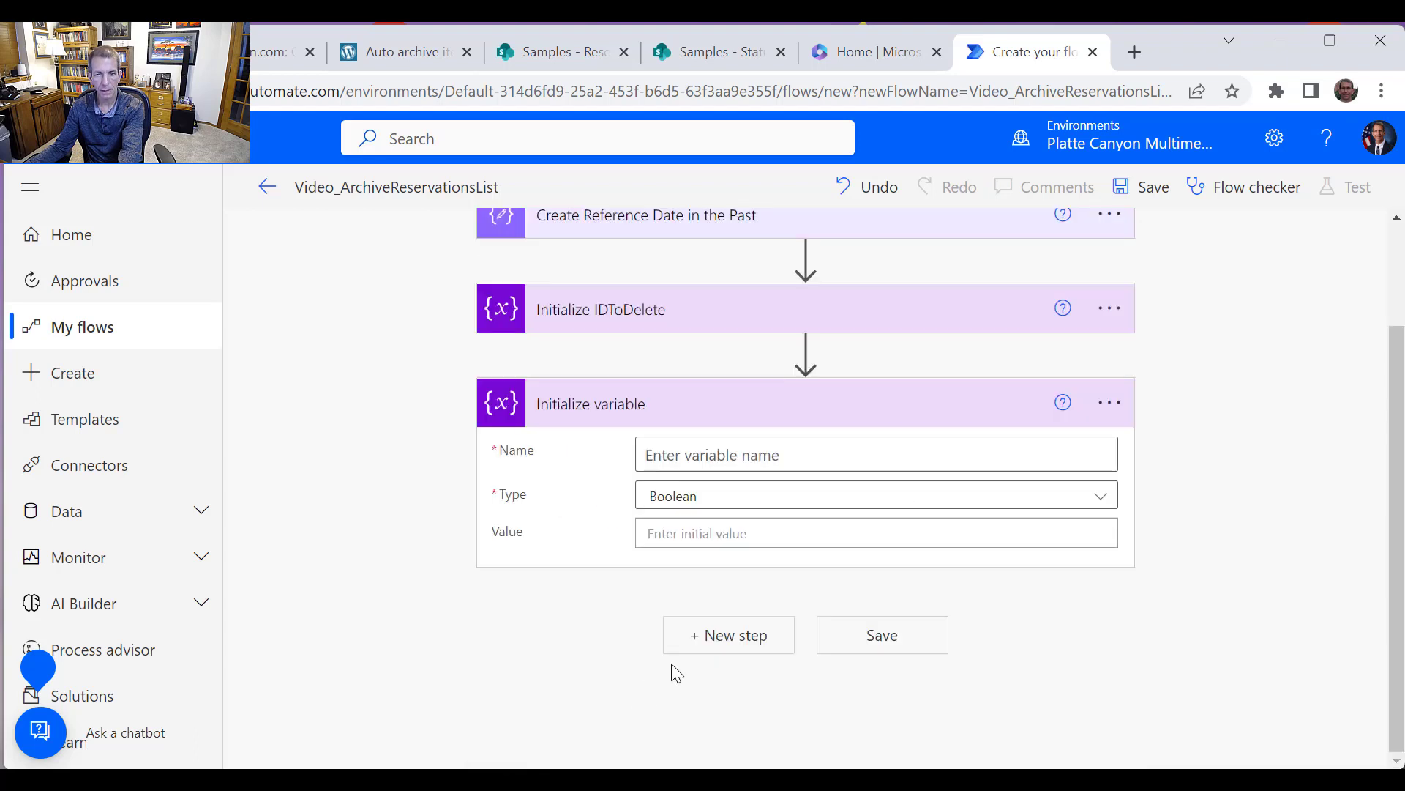
Rename the new action to Initialize CurrentYear and copy the CurrentYear part of the title
click(1122, 412)
click(1161, 440)
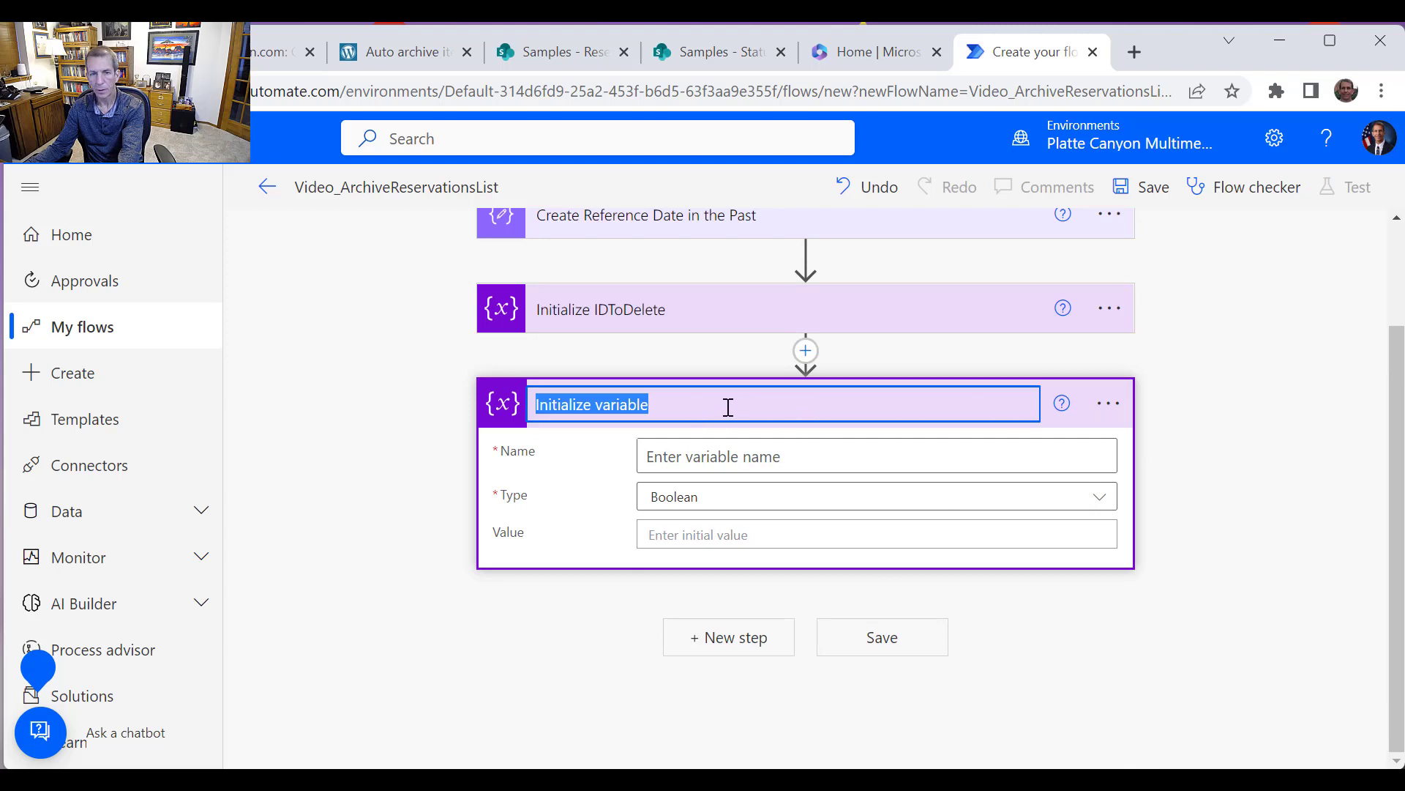
double_click(627, 405)
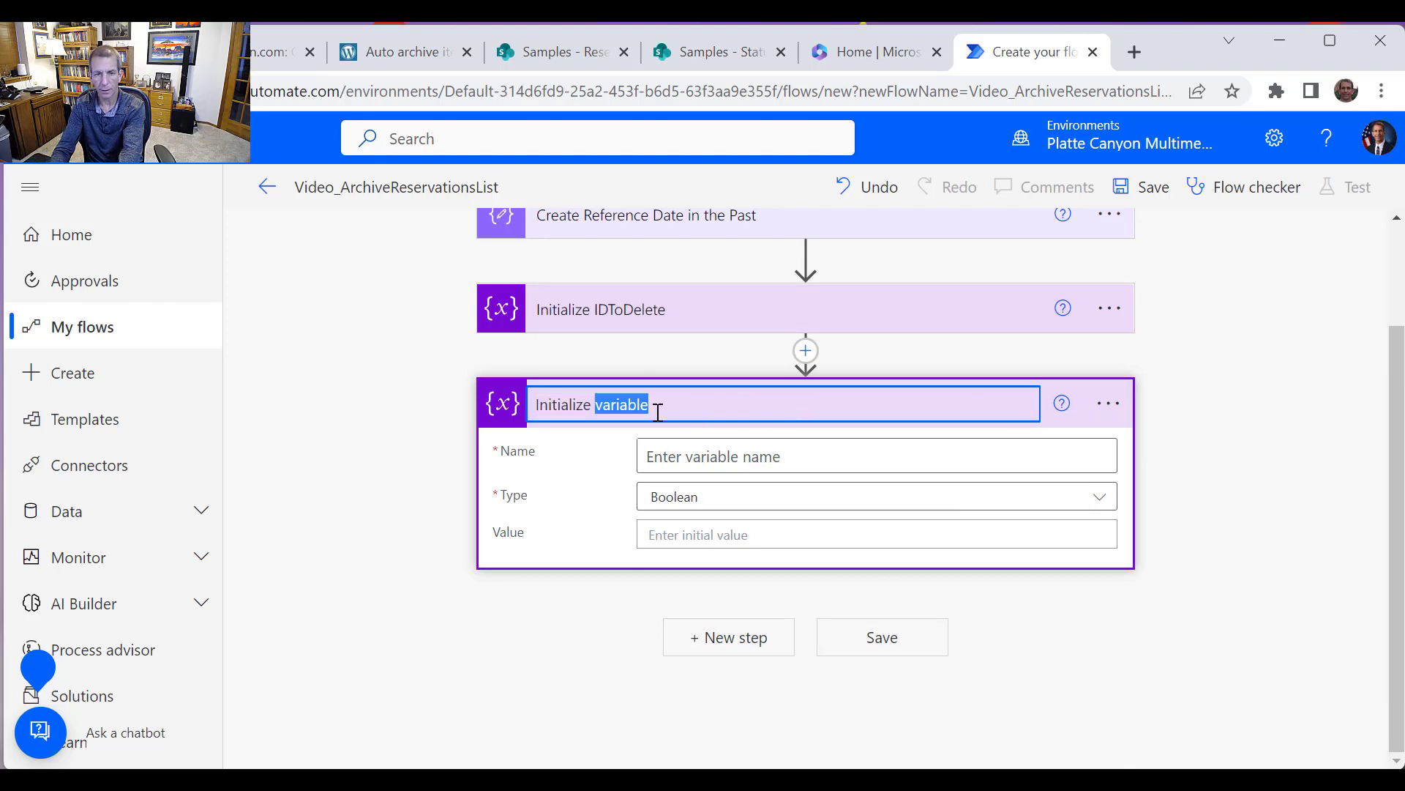
text(CurrentYe)
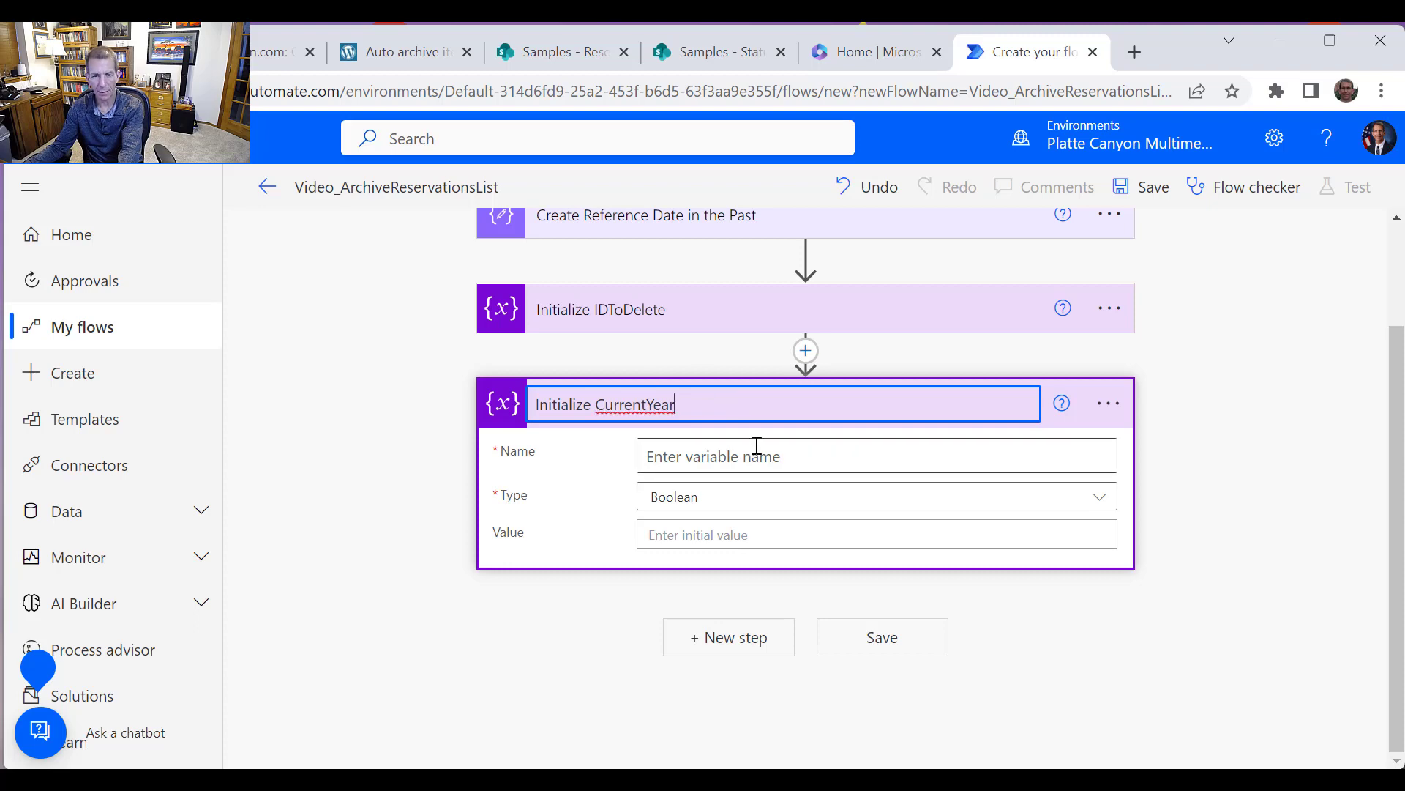
double_click(641, 405)
key(ctrl+c)
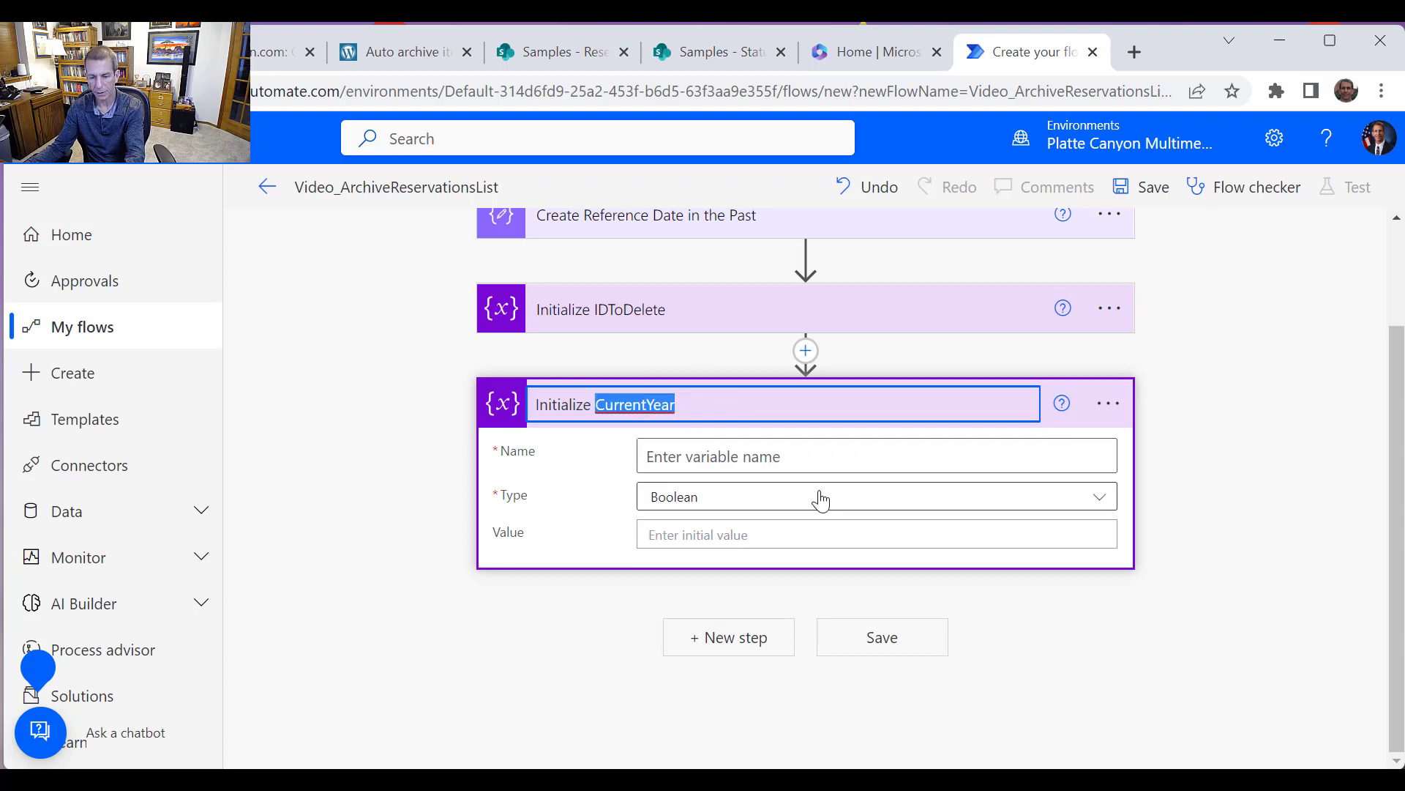
Name the variable CurrentYear and set its type to Integer
click(797, 460)
key(ctrl+v)
click(724, 502)
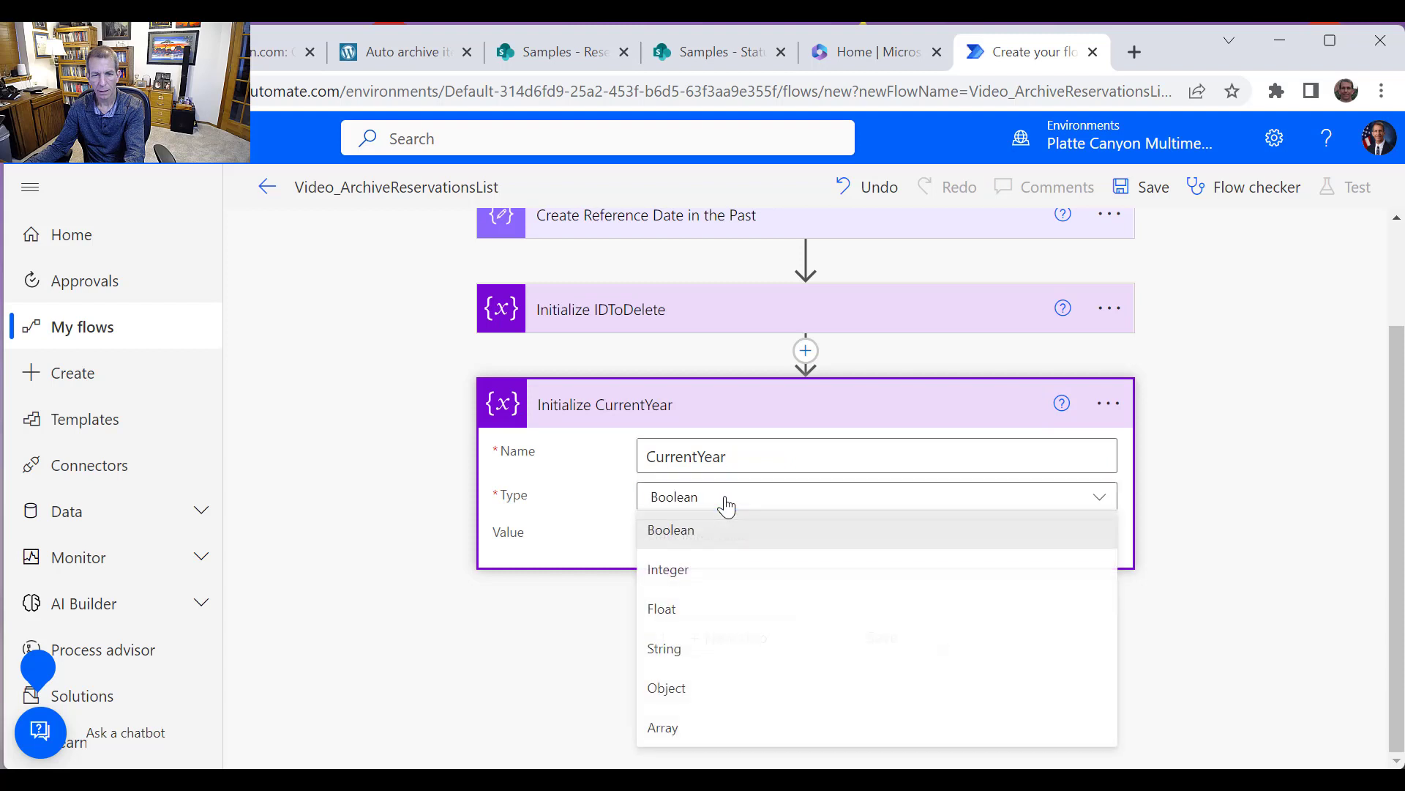
click(701, 568)
Set the CurrentYear variable's value to the expression int(formatDateTime(utcNow(), 'yyyy'))
click(782, 538)
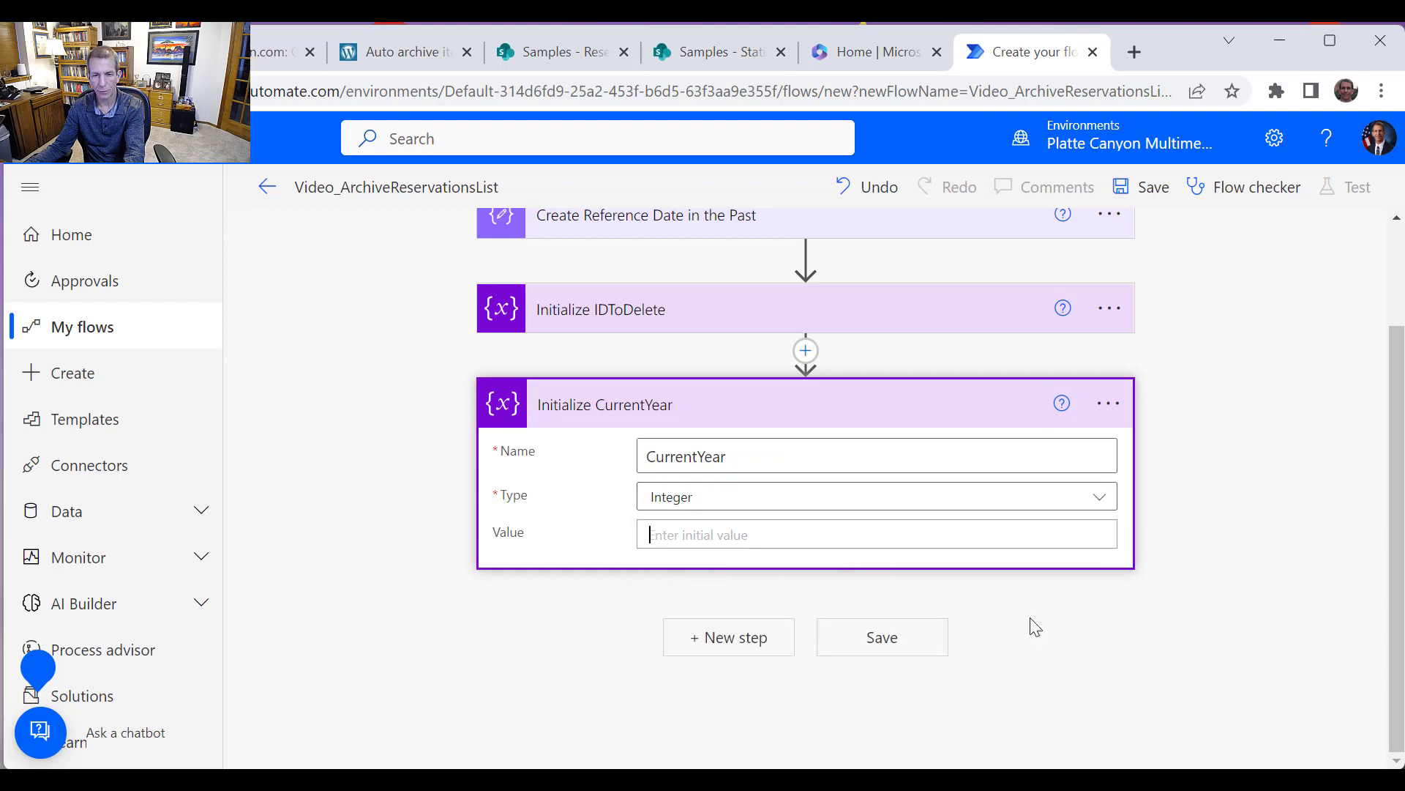
click(1197, 648)
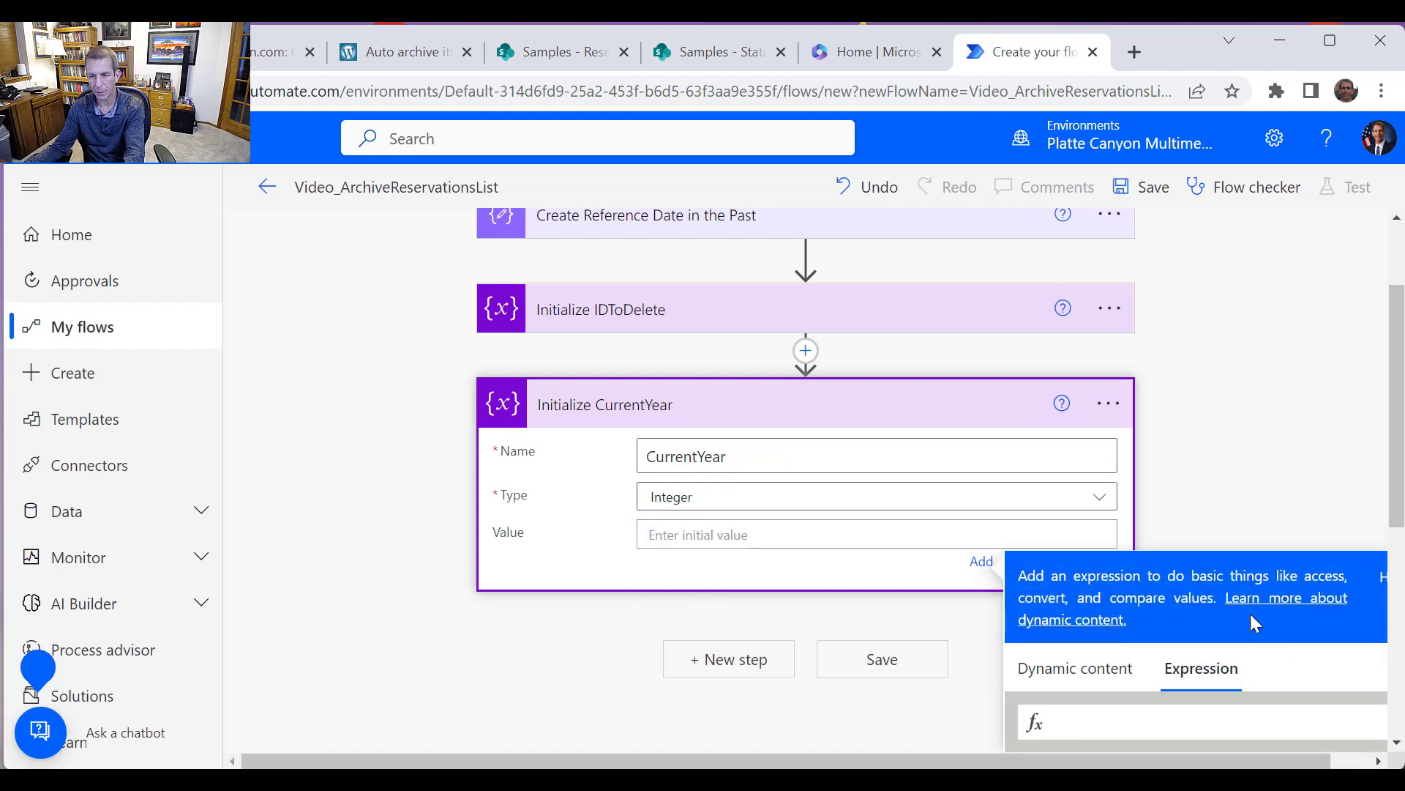
text(for)
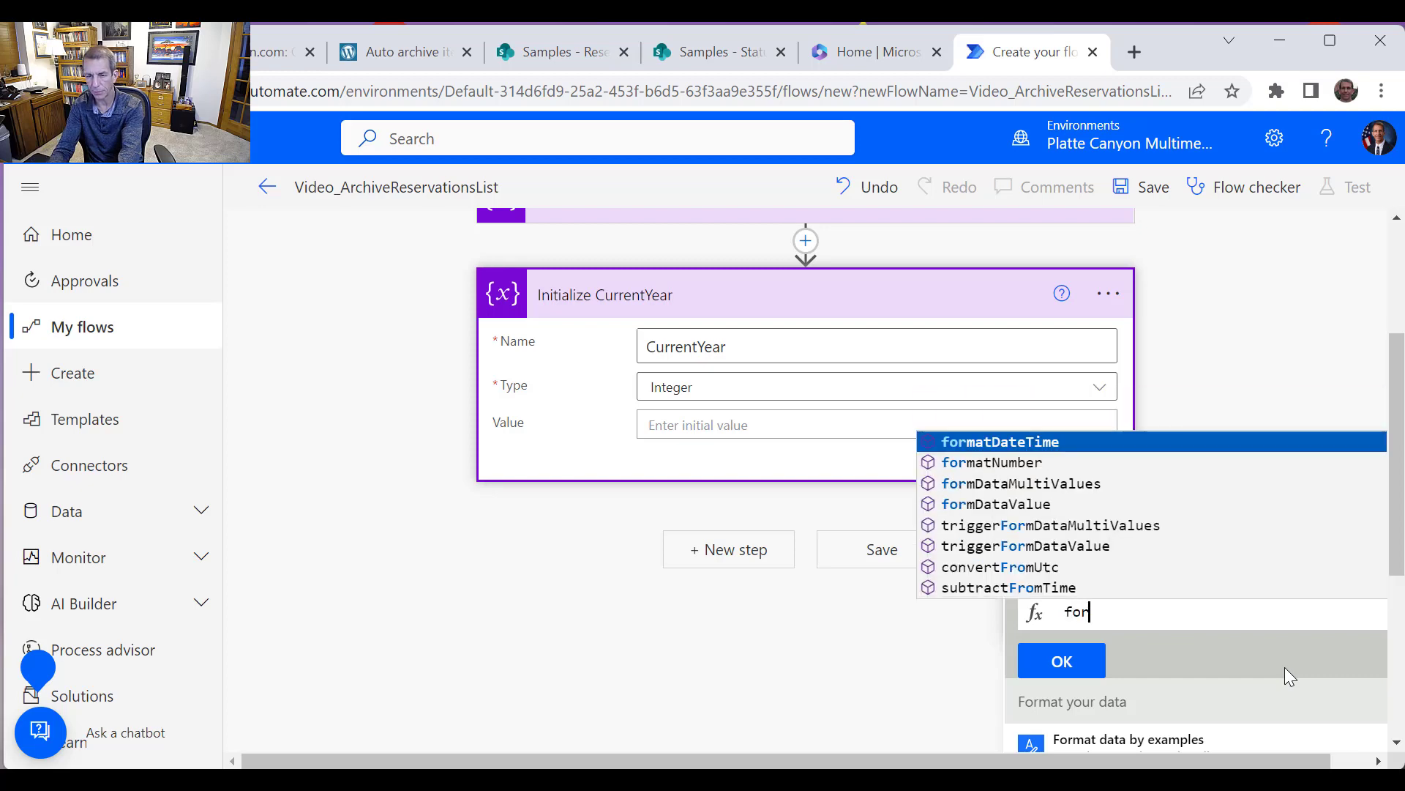
text(mat()
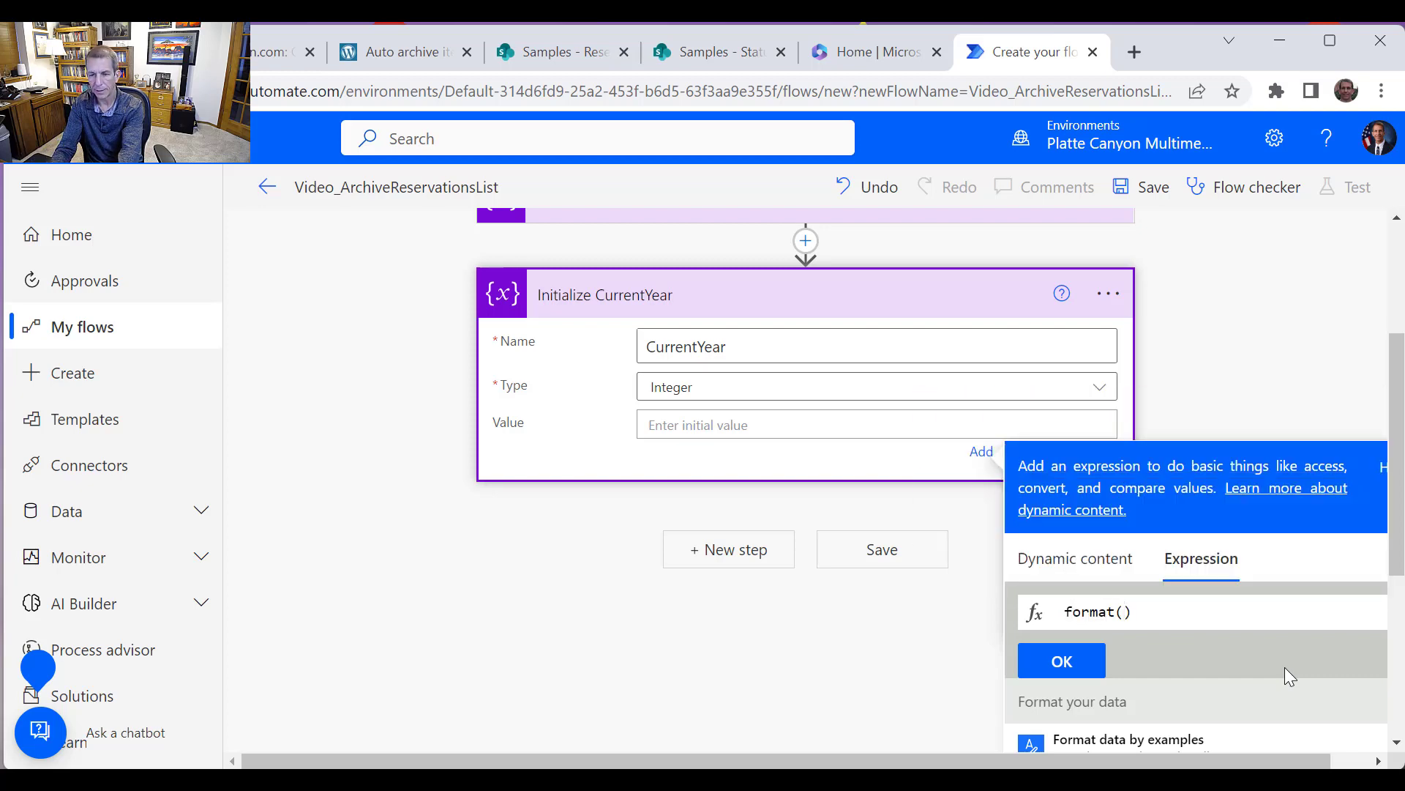
key(BackSpace)
text(D)
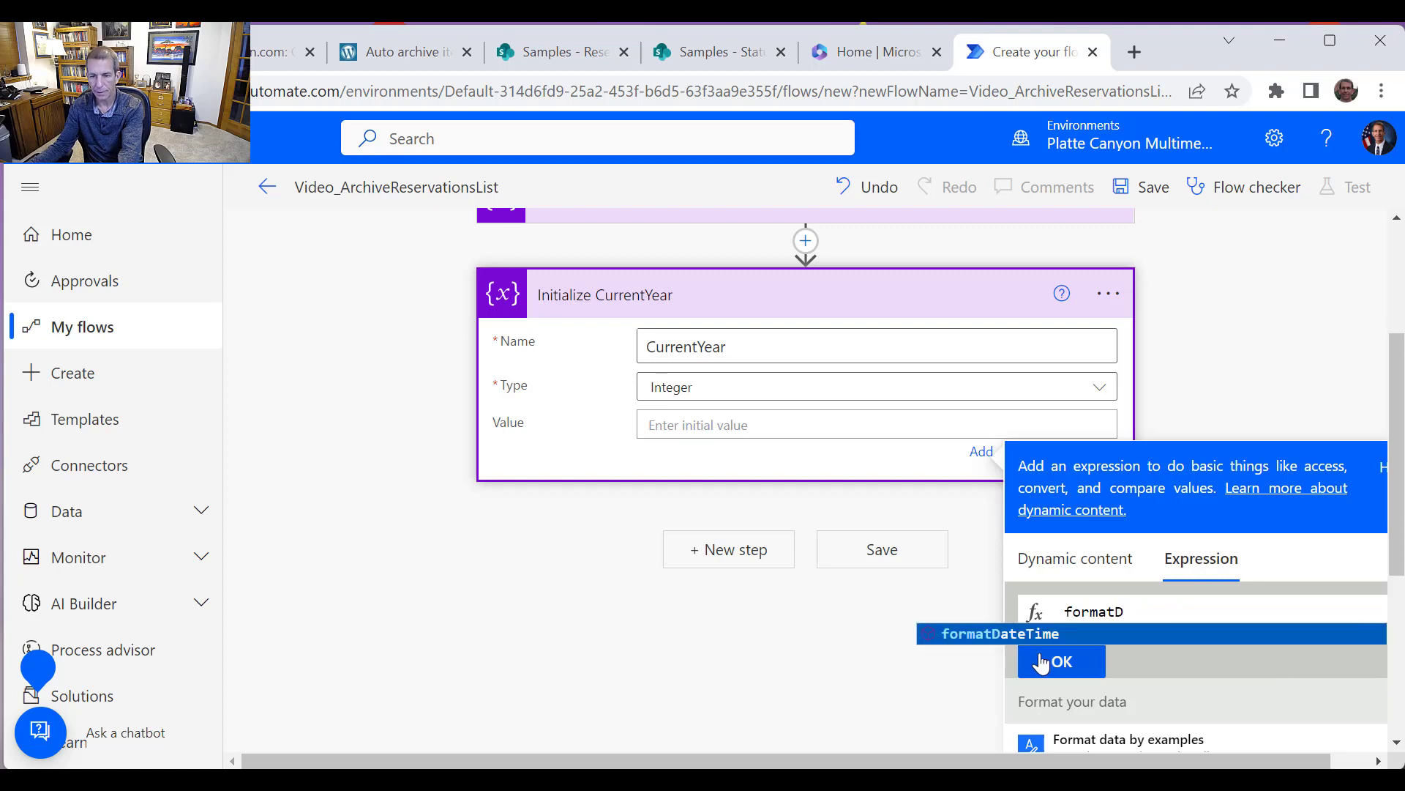
key(Tab)
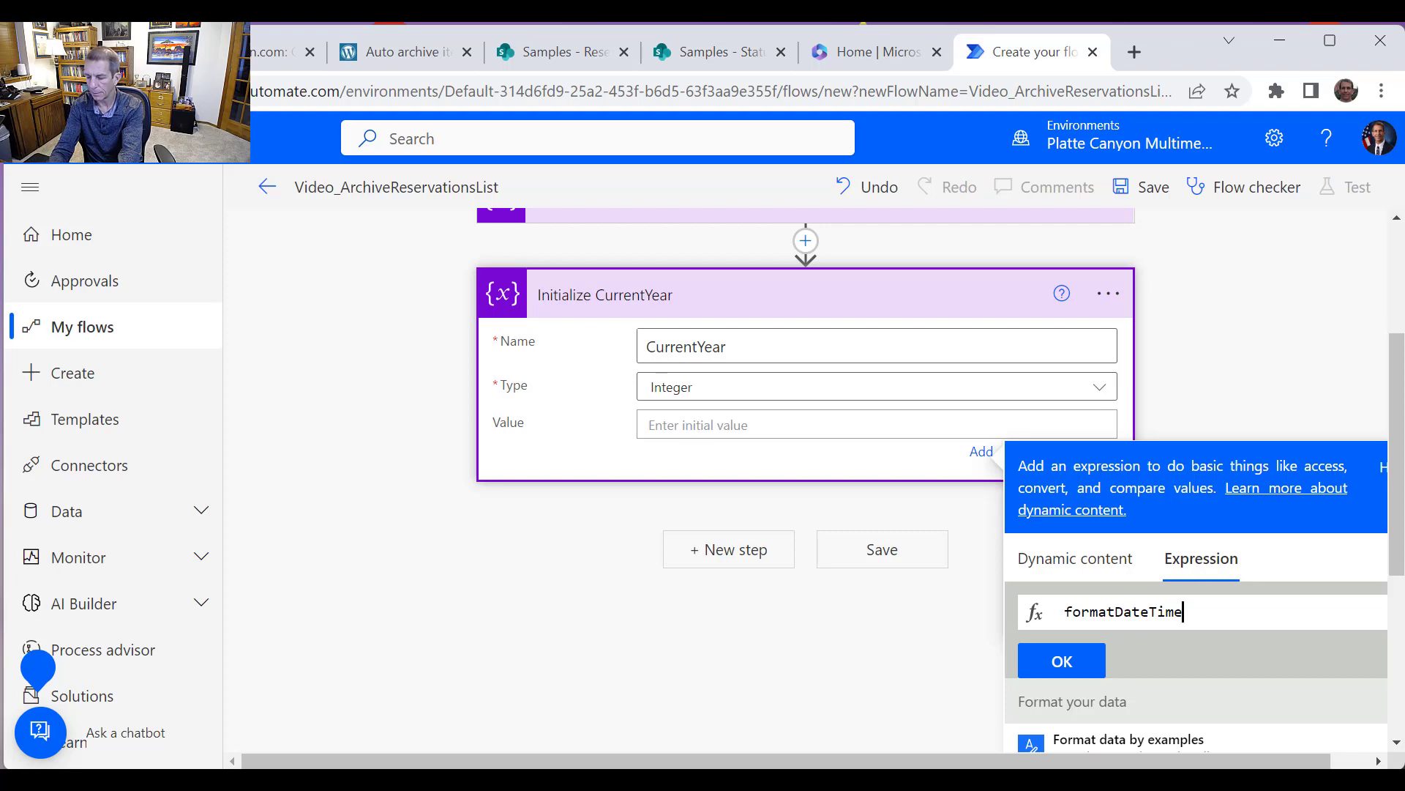
text((utc)
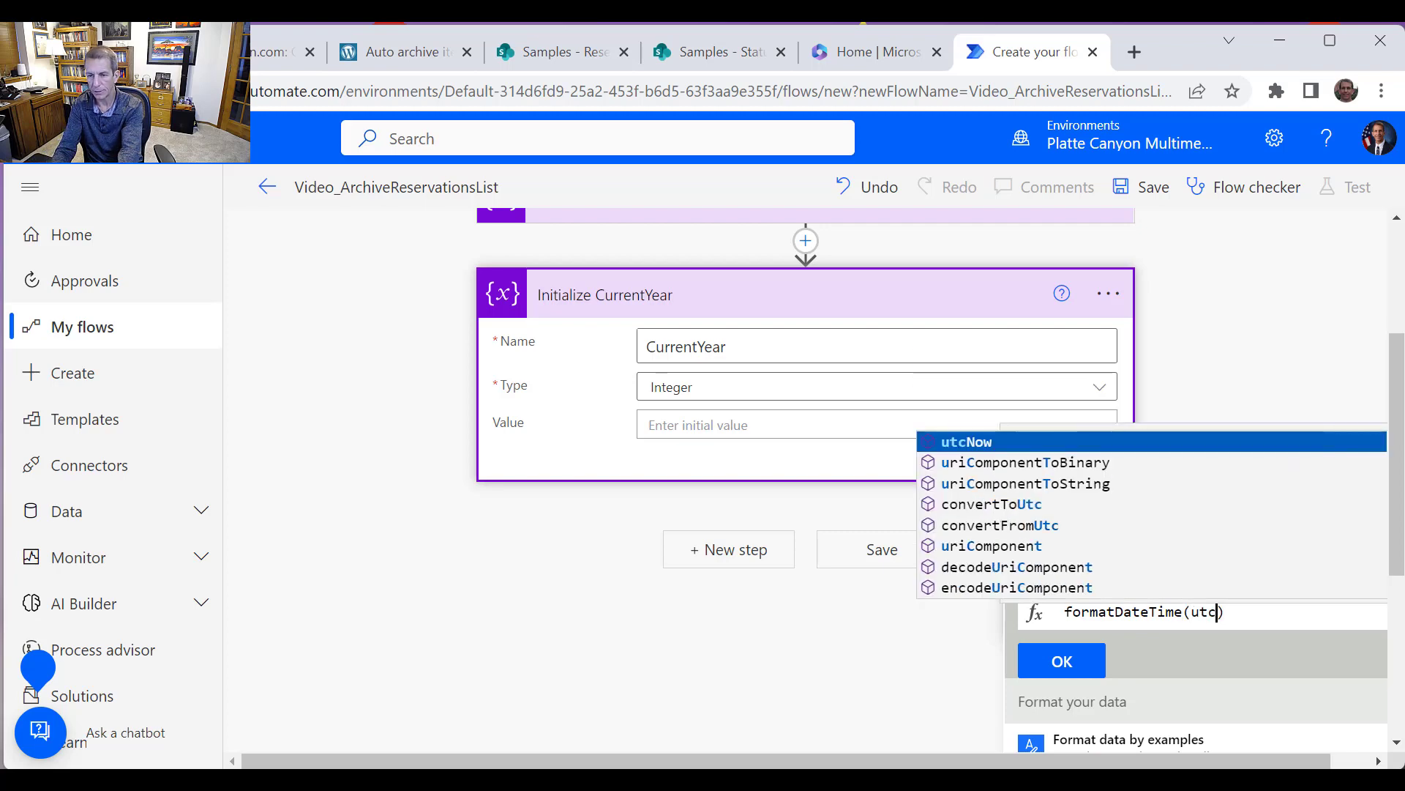
text(Now)
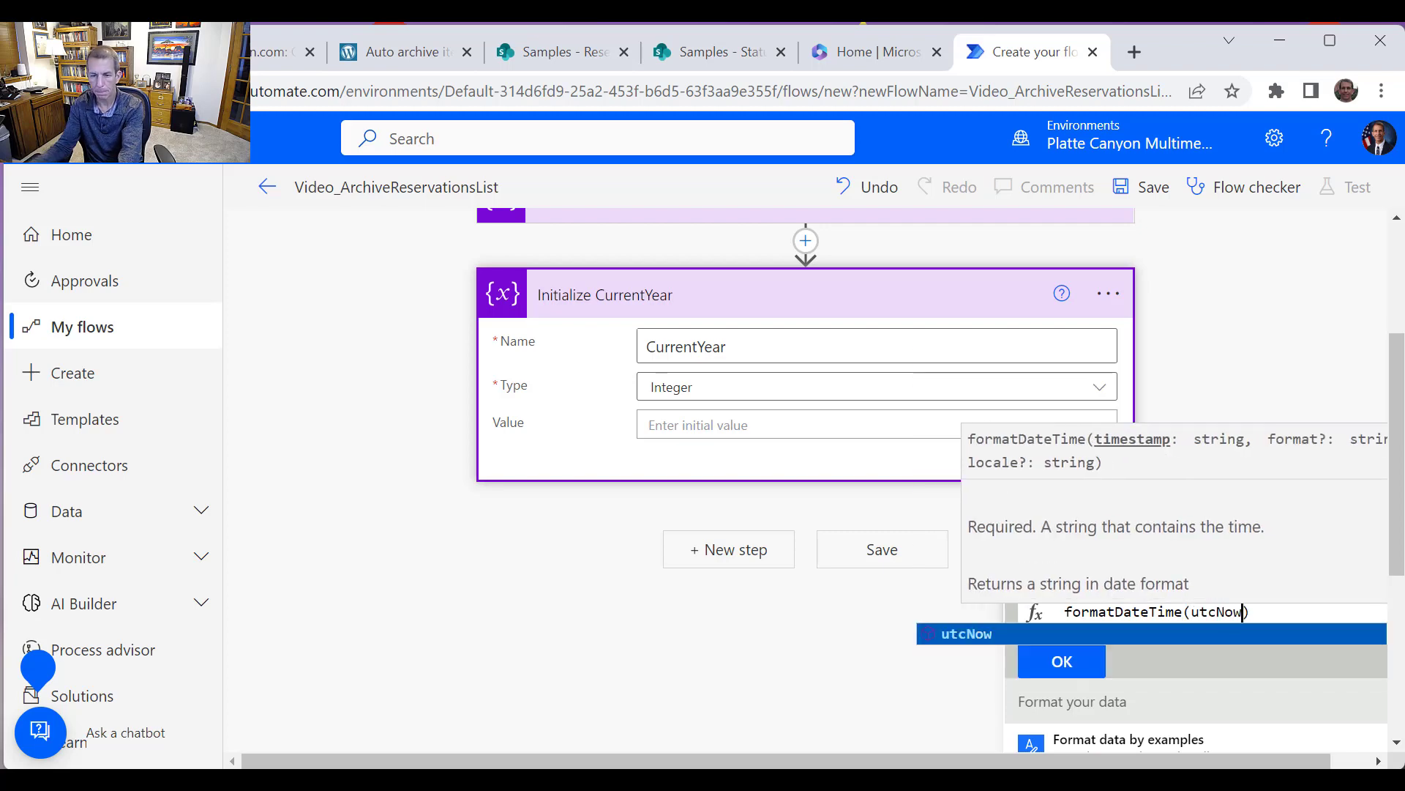
click(971, 631)
text(, )
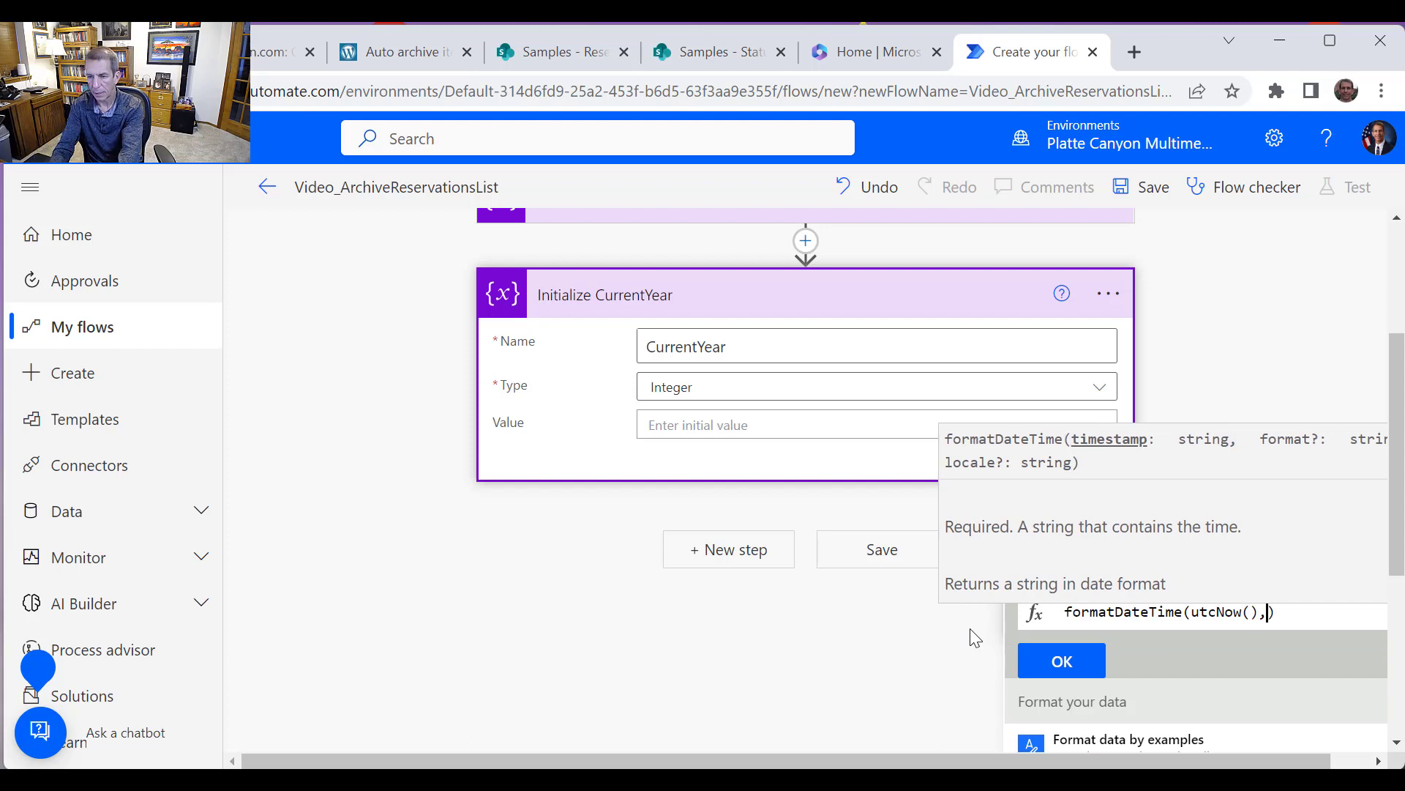
text(')
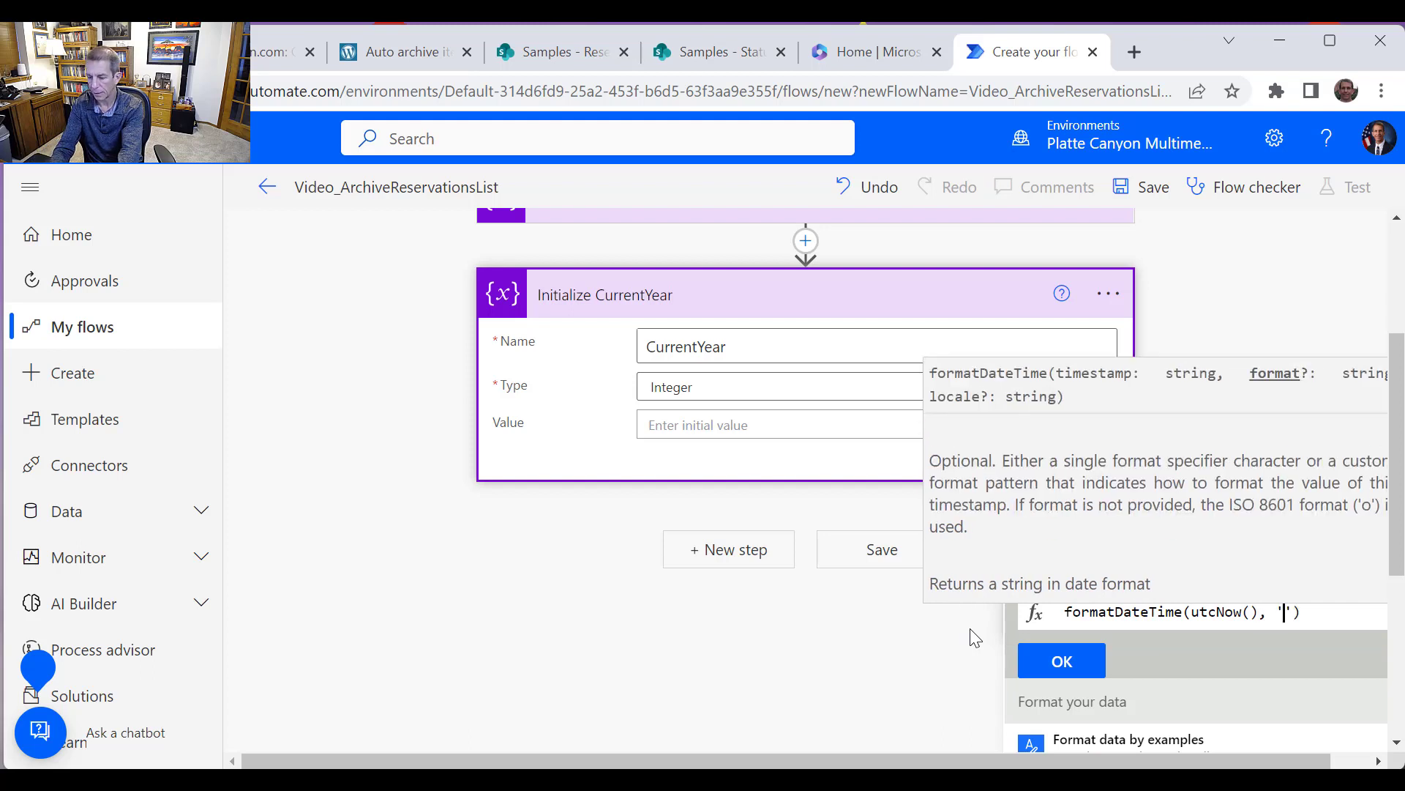
text(yyyy)
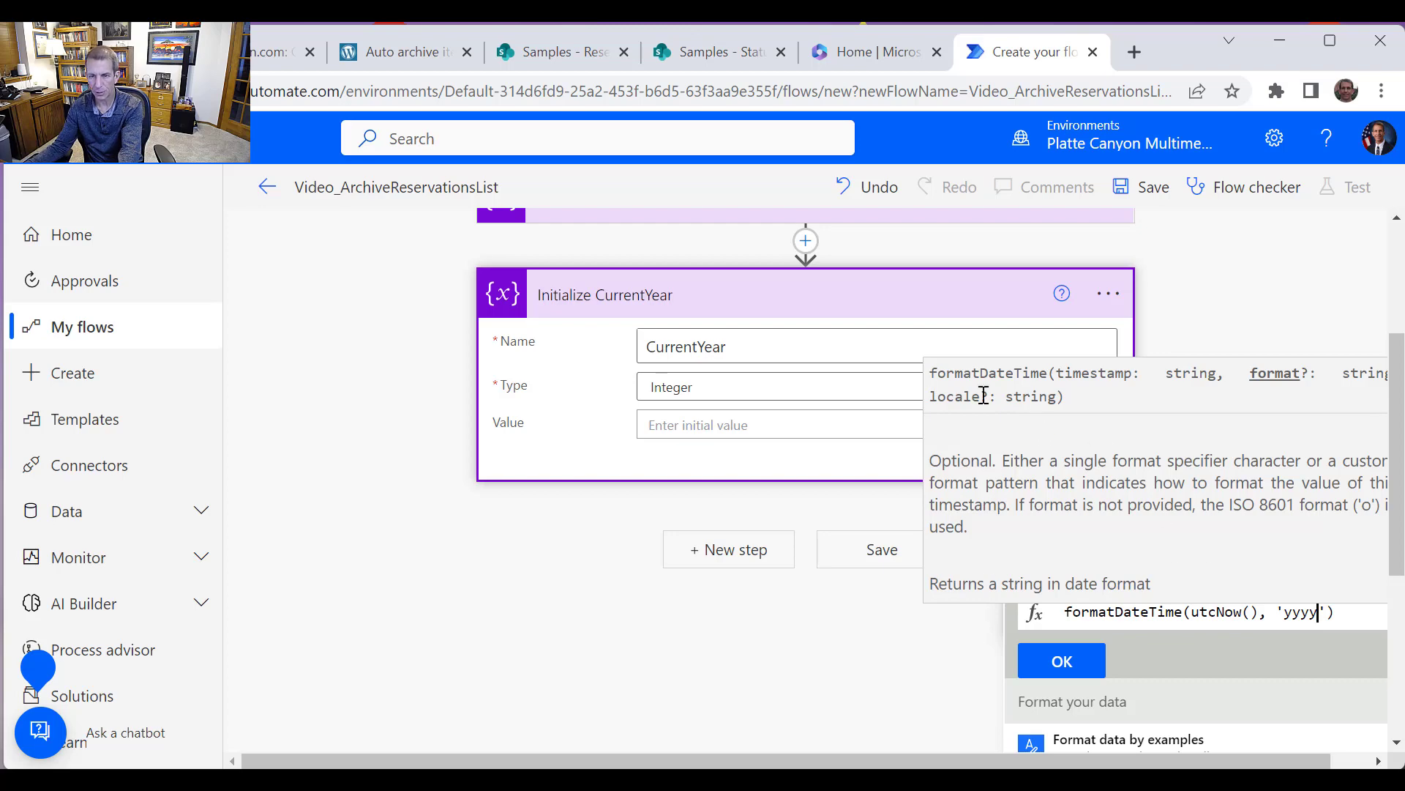
click(1065, 612)
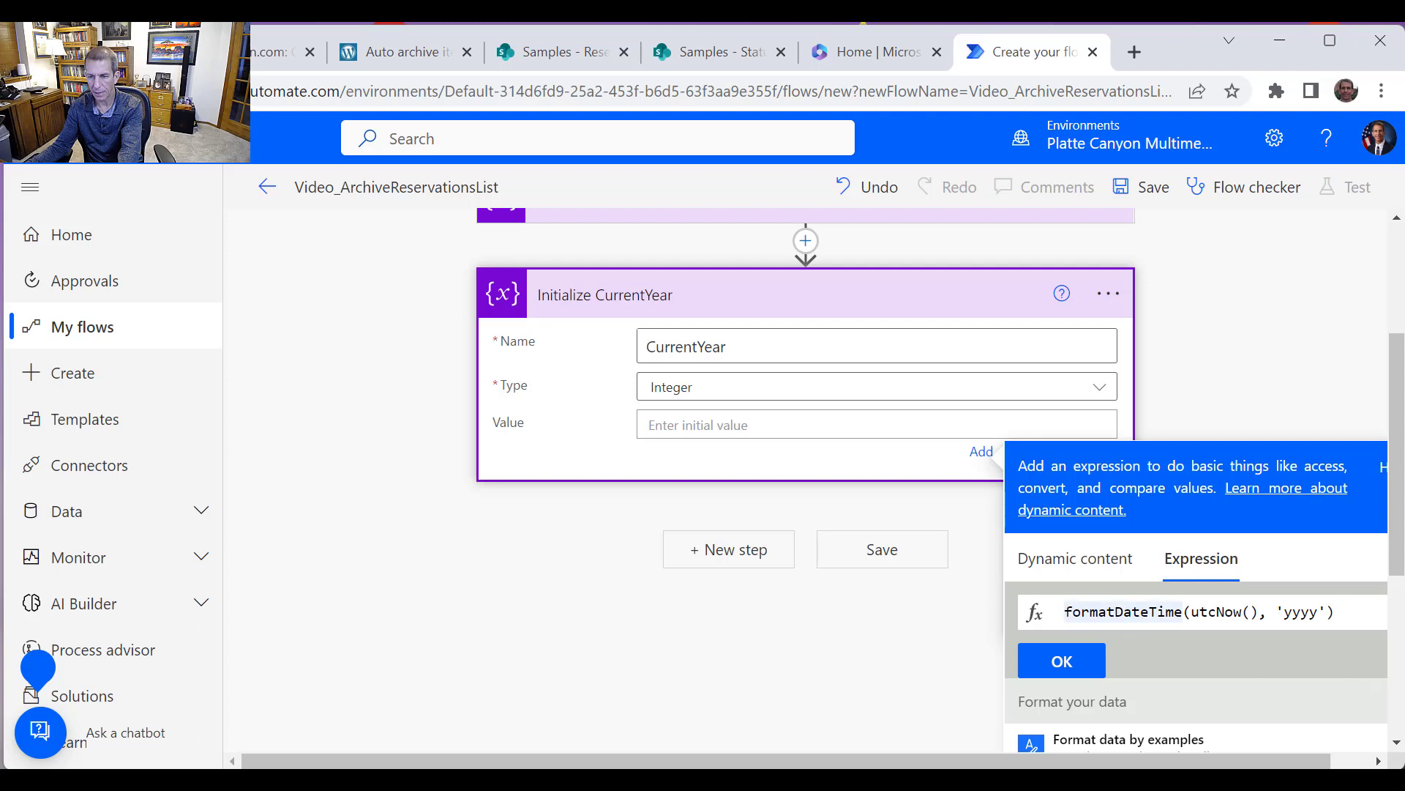
text(int)
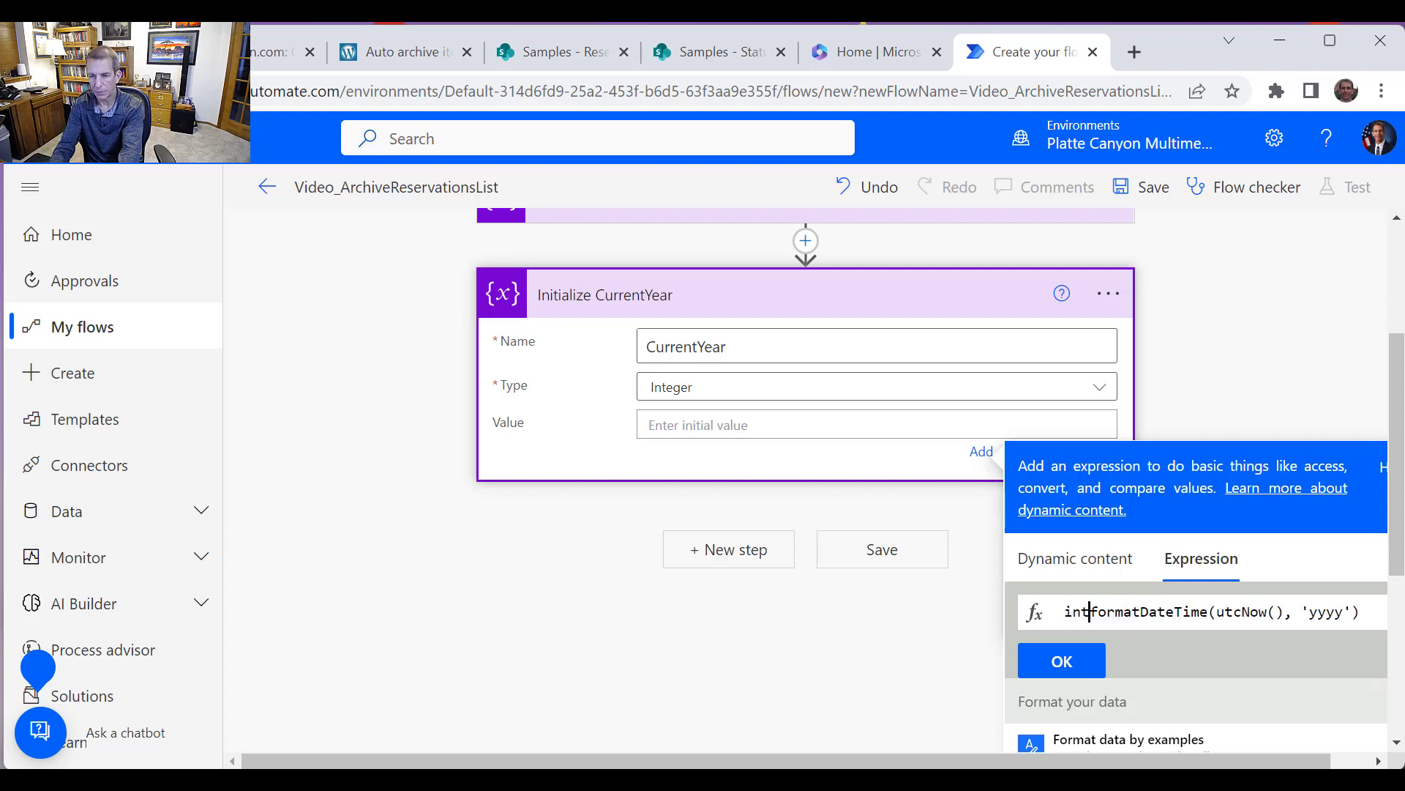
text(()
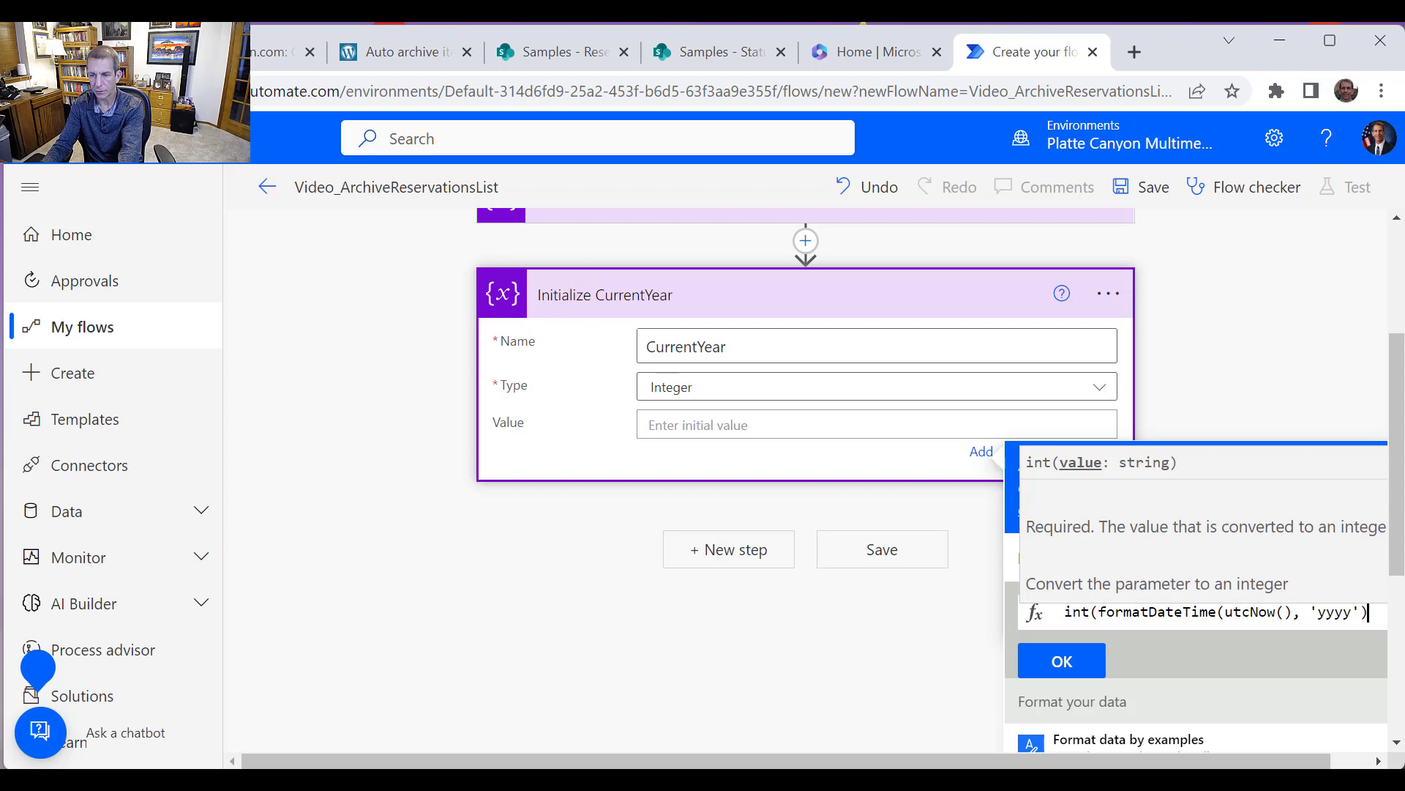
text())
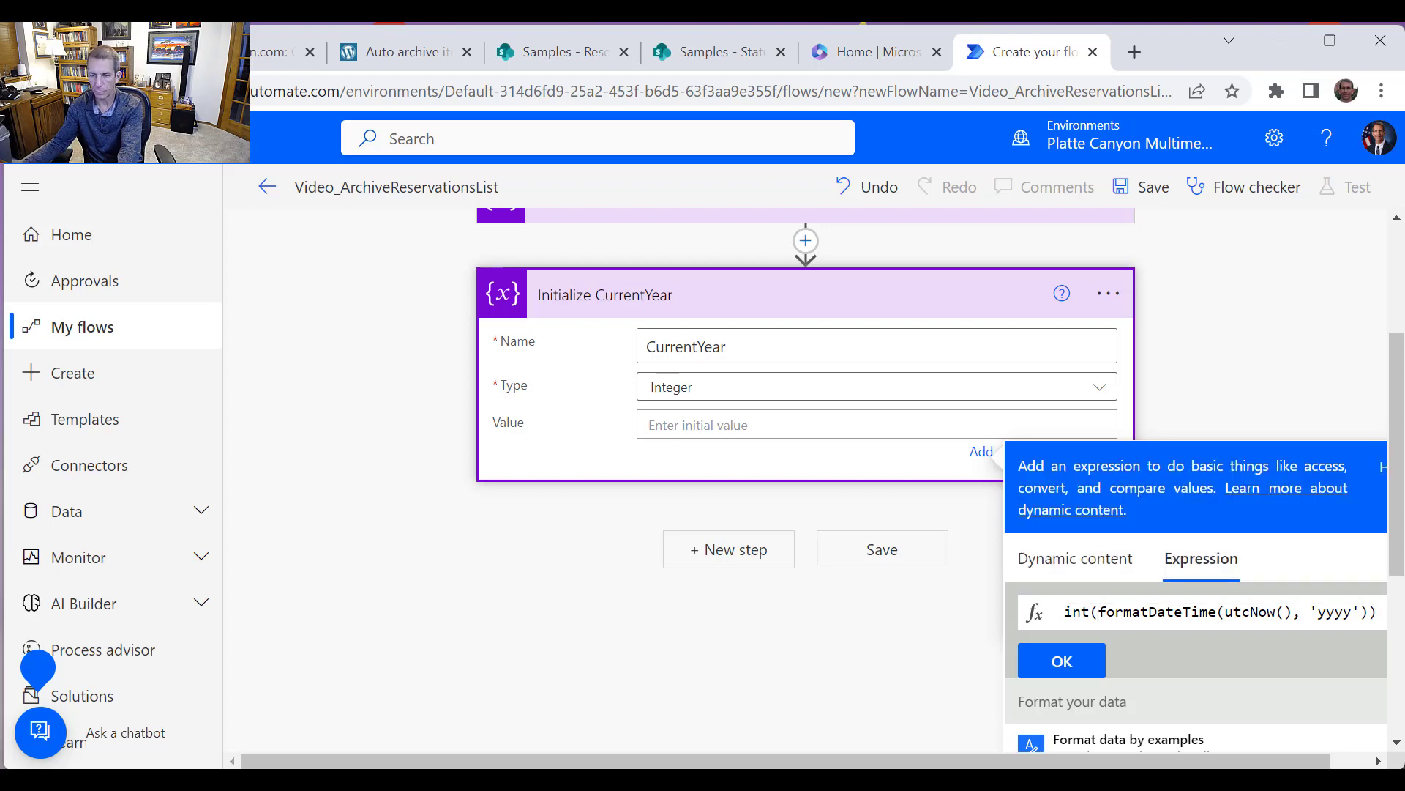
click(1062, 661)
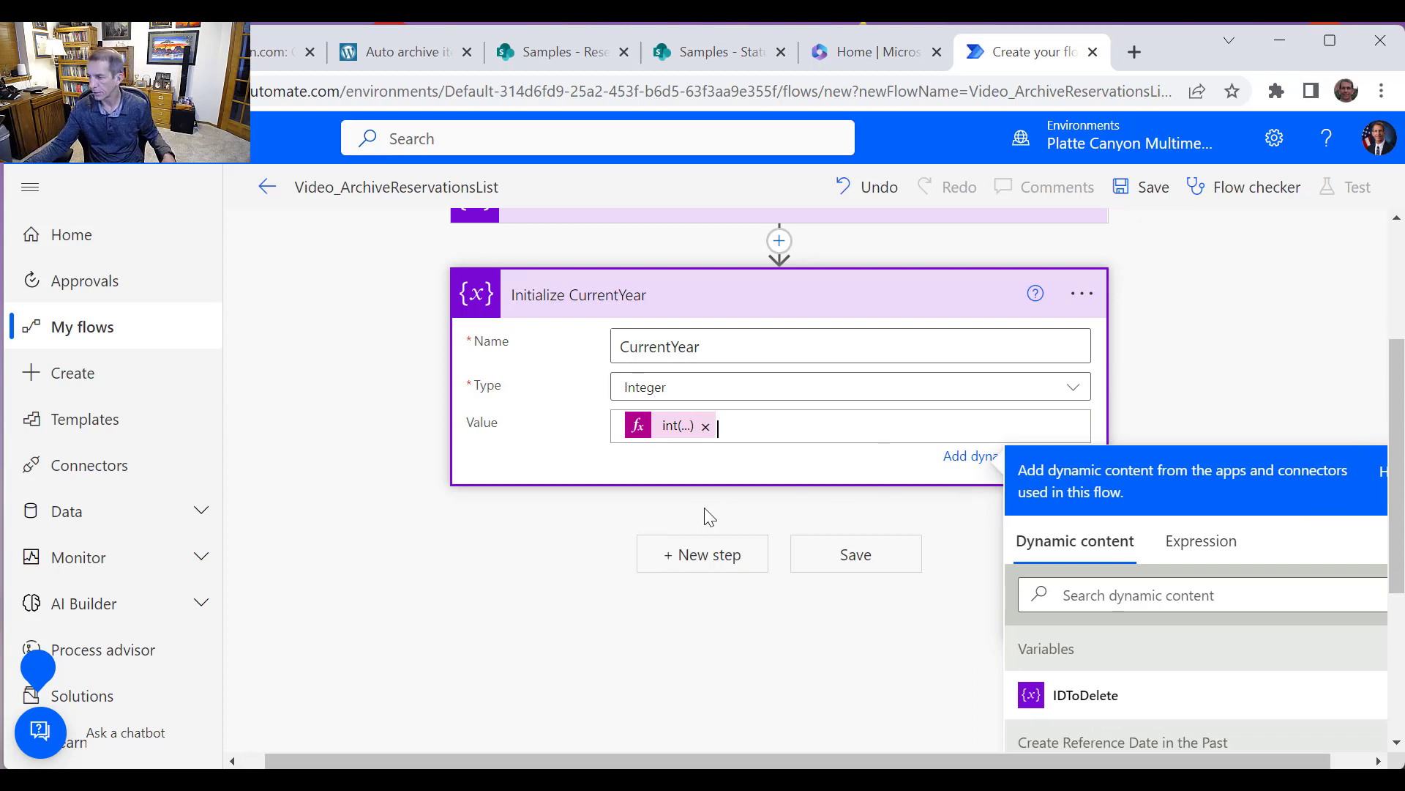
Add another Initialize variable action as a new step below Initialize CurrentYear
scroll(732, 512, down, 3)
click(701, 350)
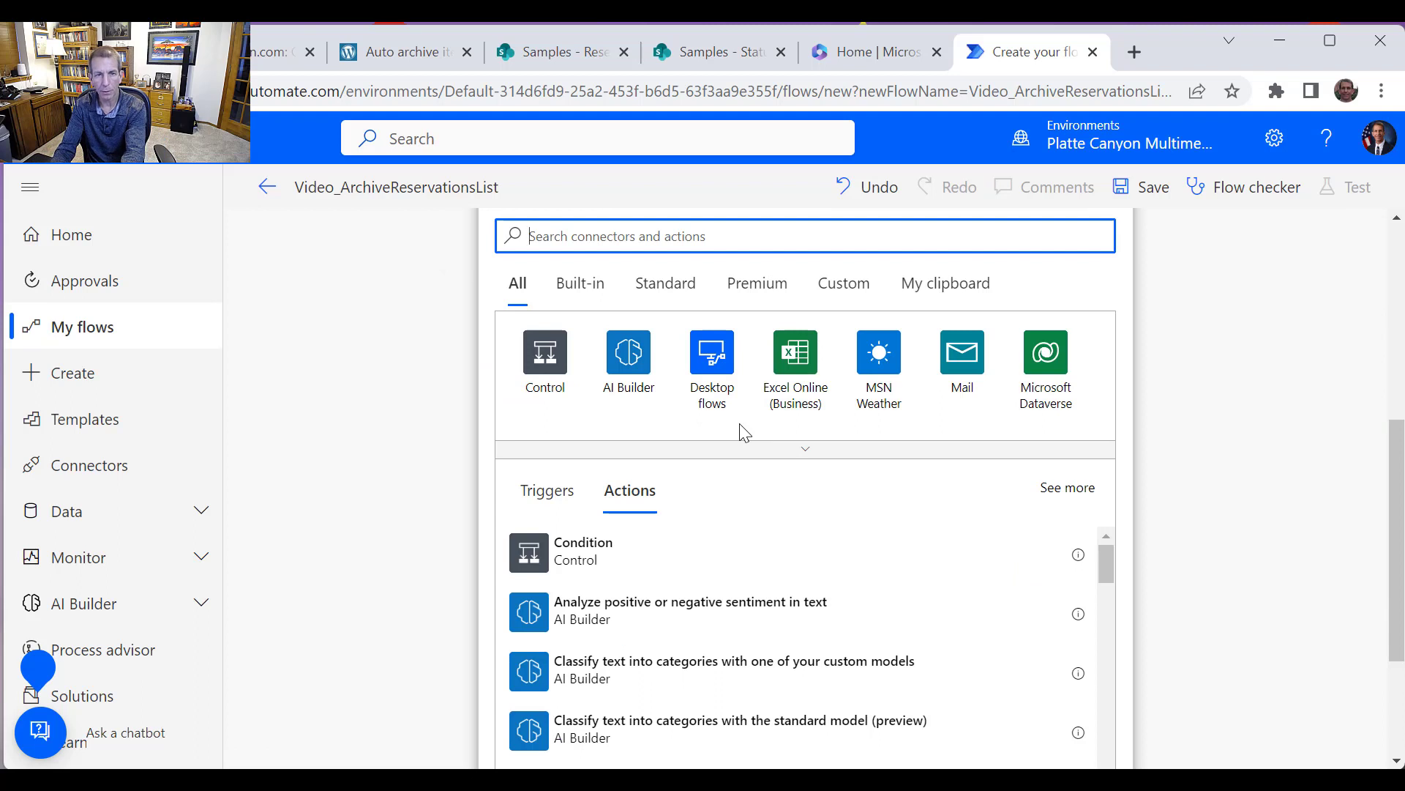
text(vaia)
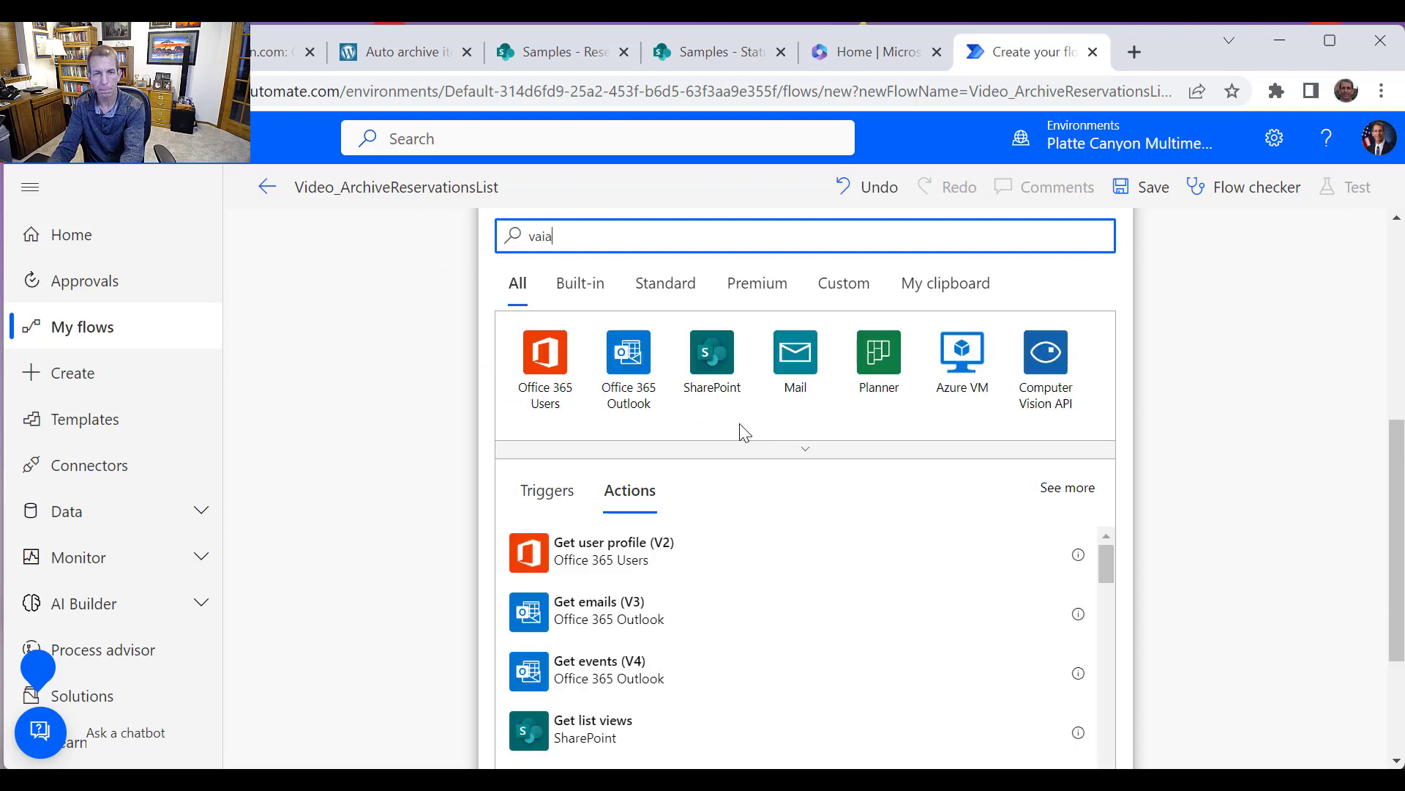
key(BackSpace)
key(BackSpace)
text(riable)
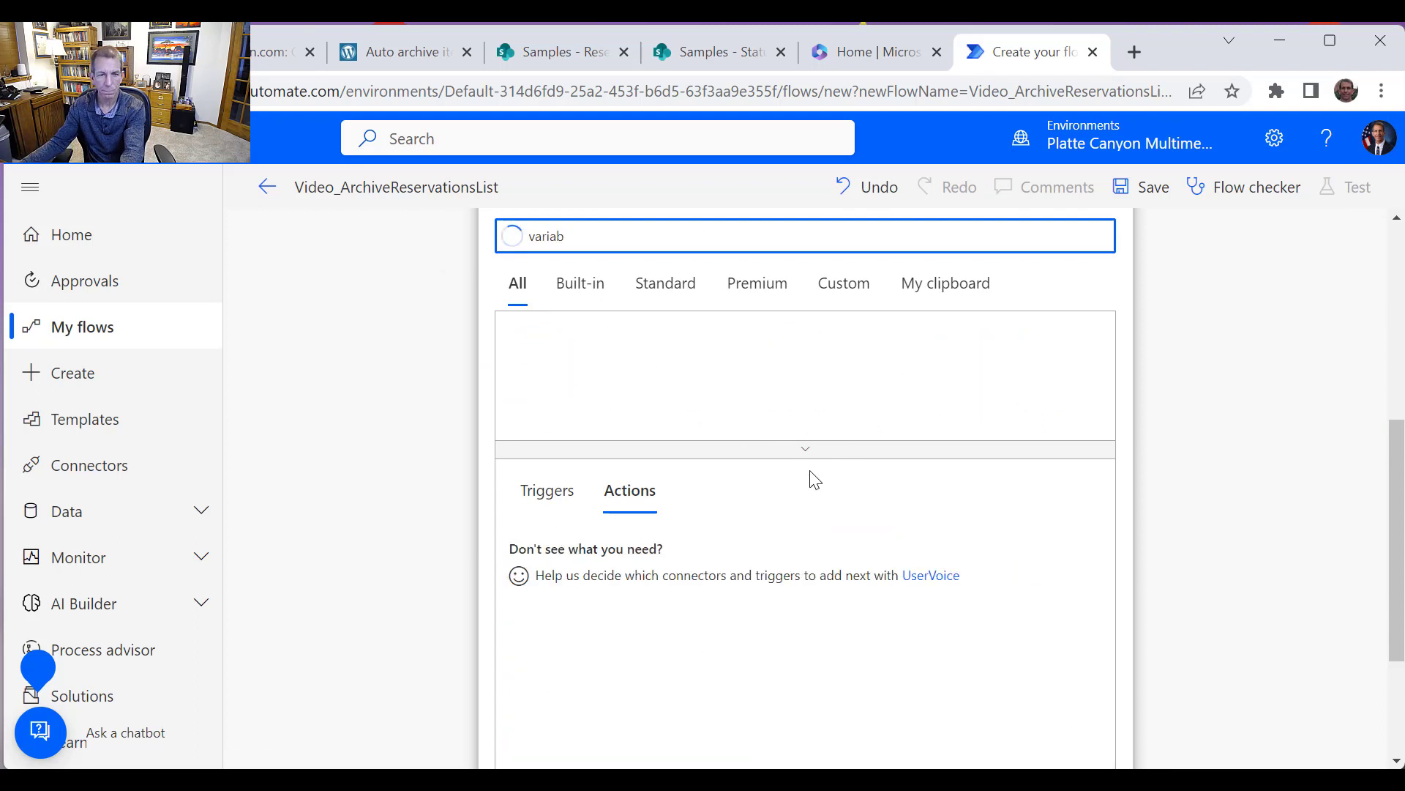
scroll(652, 557, down, 2)
scroll(669, 637, down, 2)
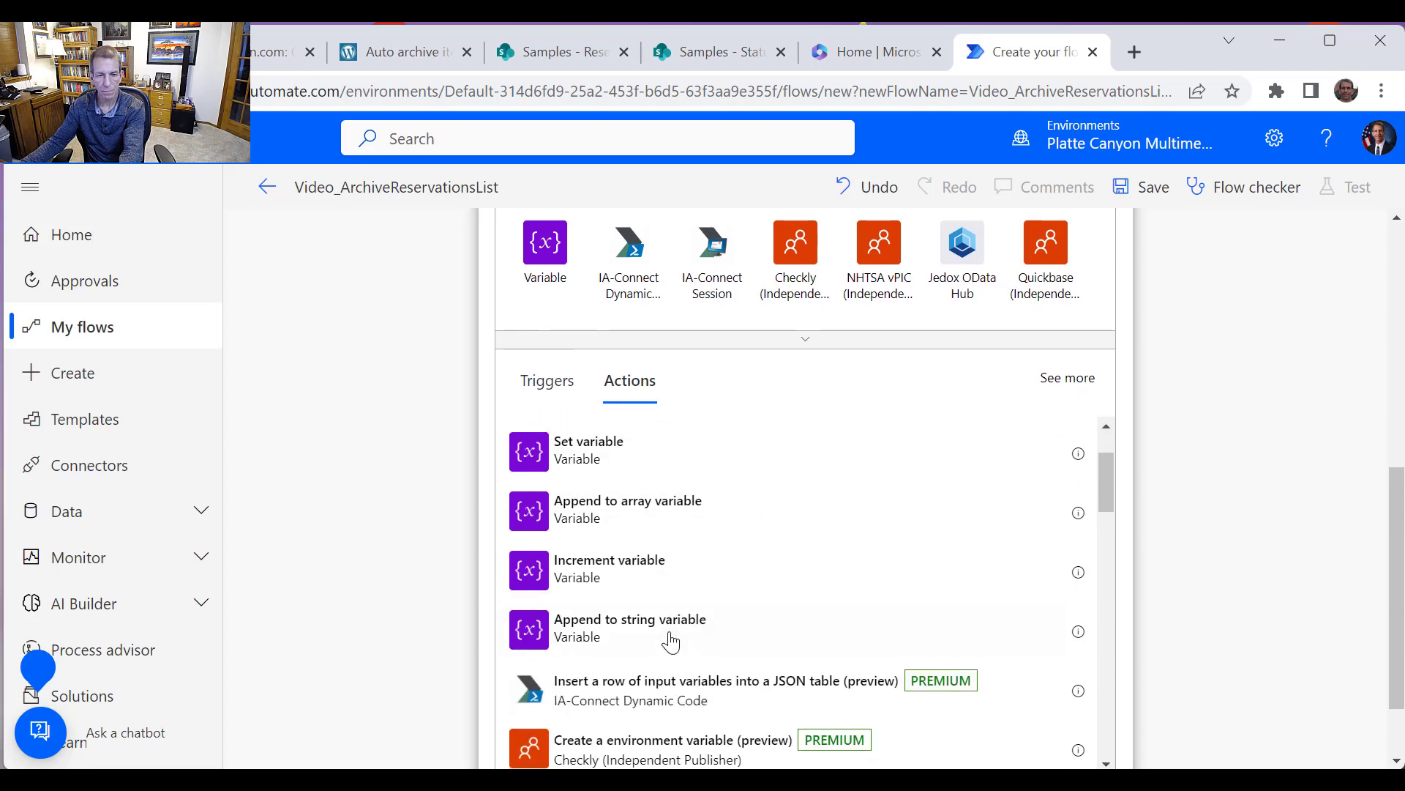
scroll(668, 645, up, 2)
scroll(667, 647, down, 4)
scroll(666, 645, up, 4)
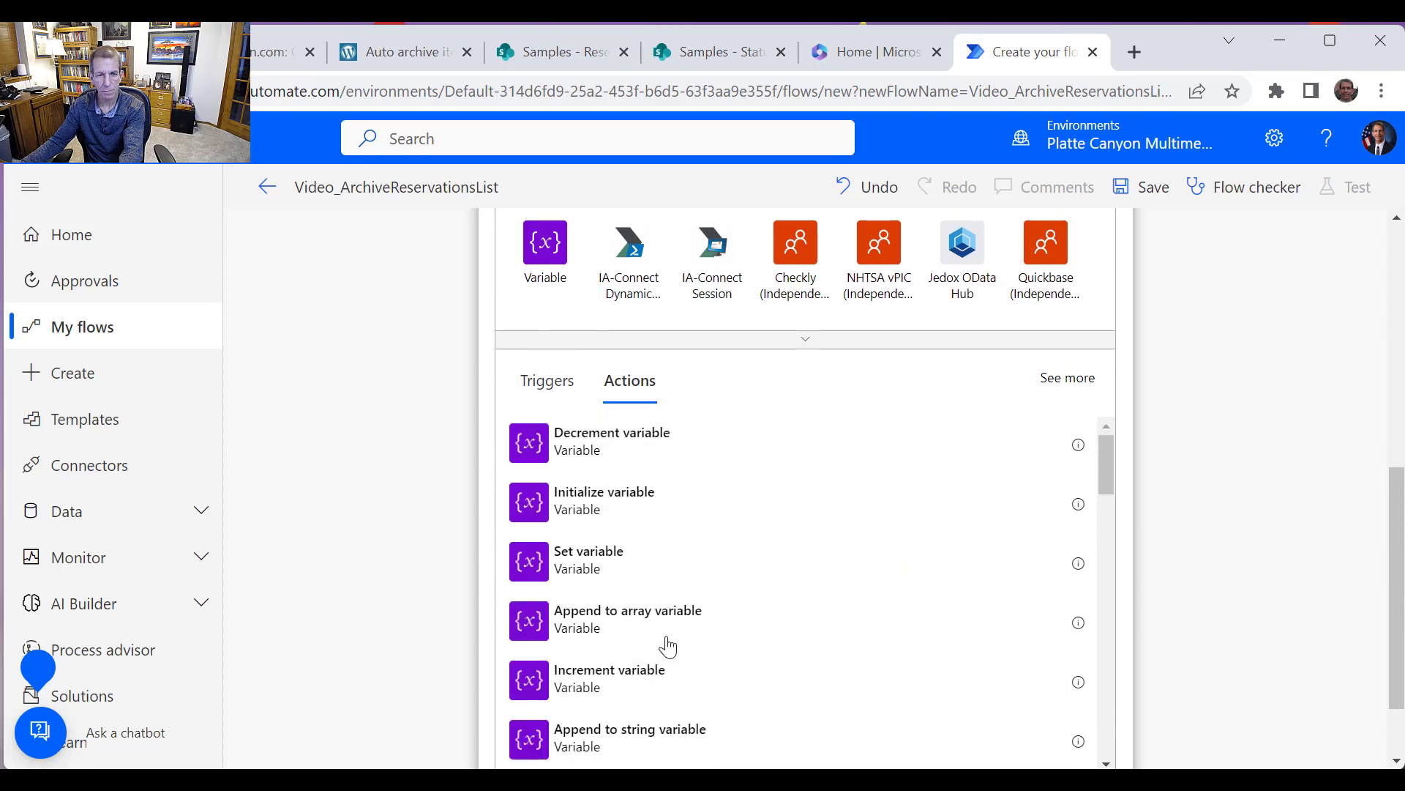
click(624, 509)
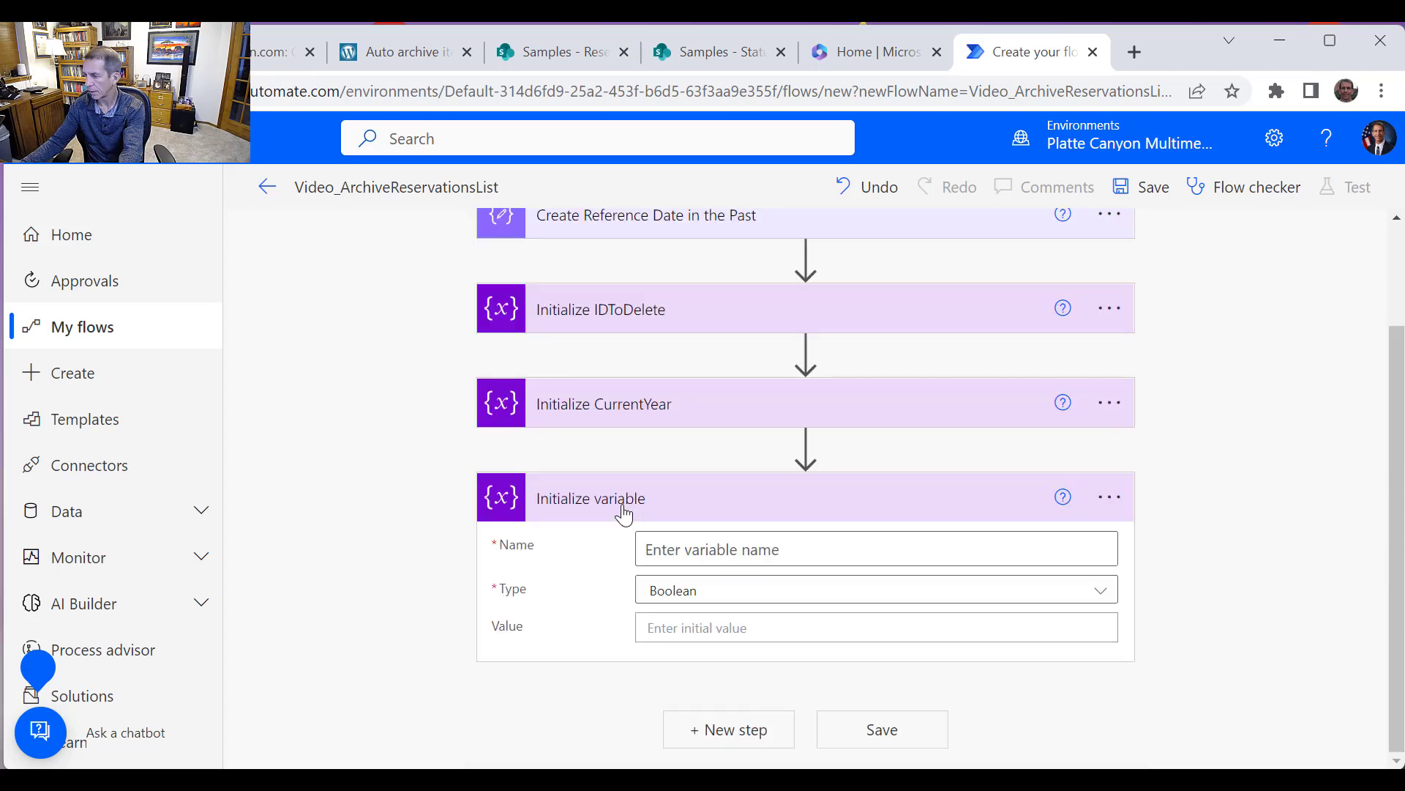
Rename the new action to Initialize YearChangedArchiveList and copy the YearChangedArchiveList part of the title
click(1110, 499)
click(1185, 505)
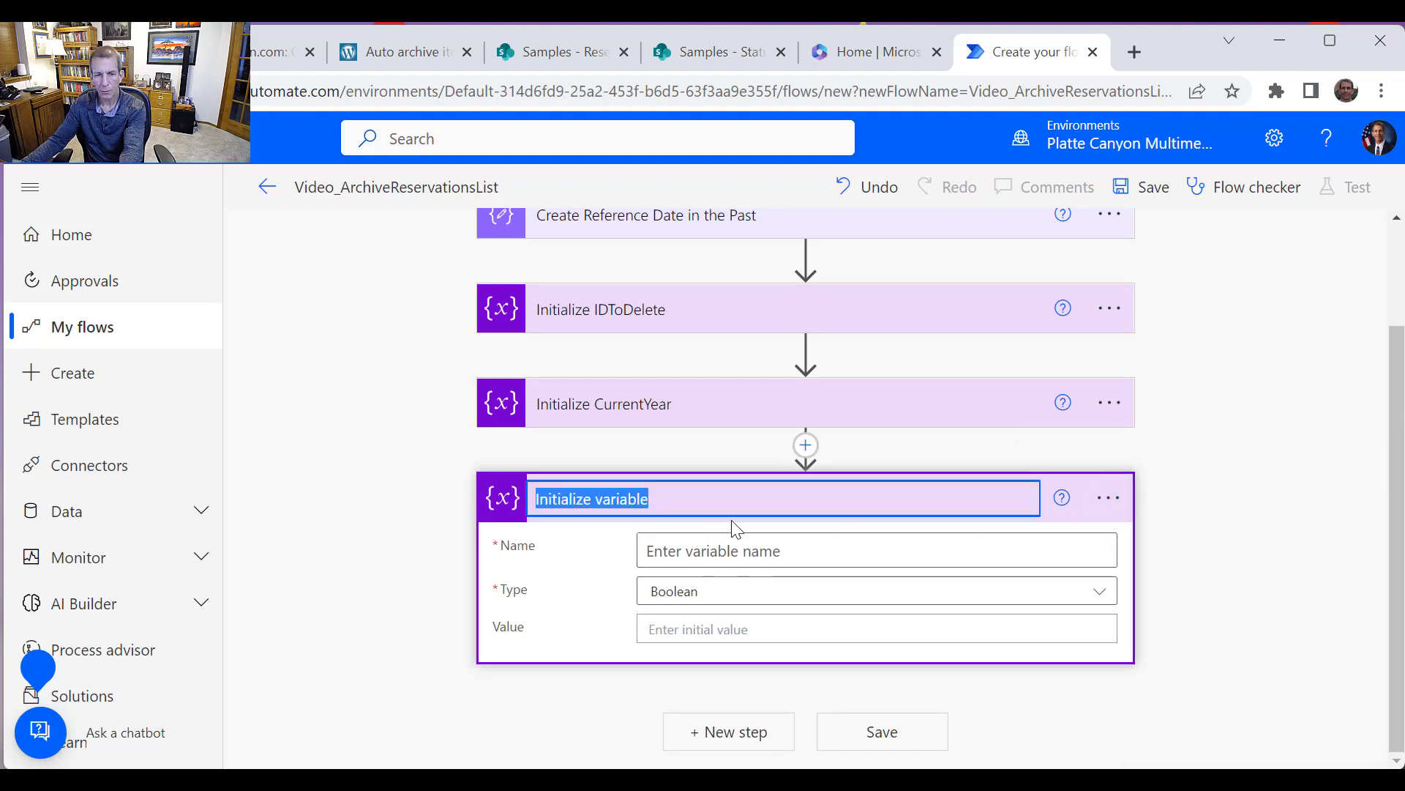
double_click(623, 503)
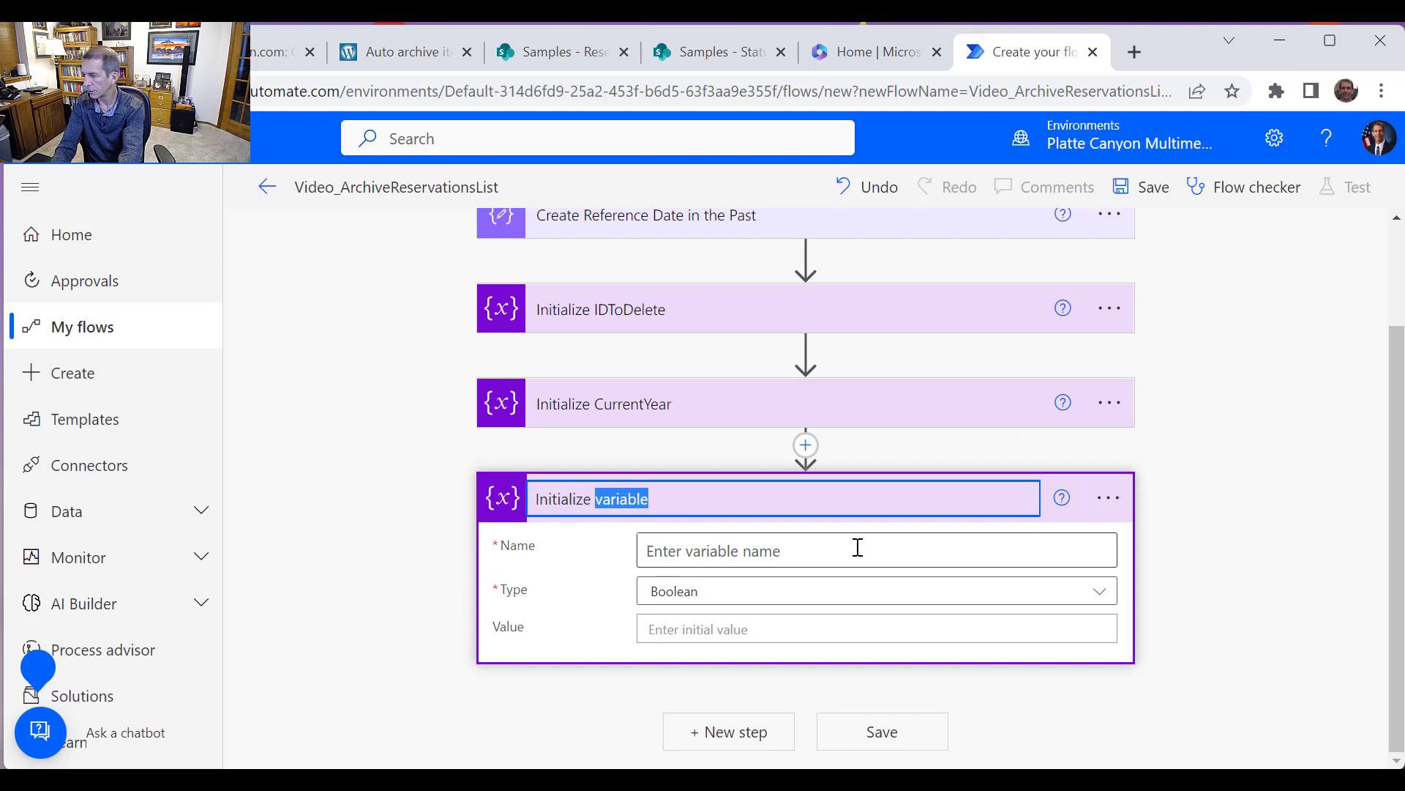
text(Year)
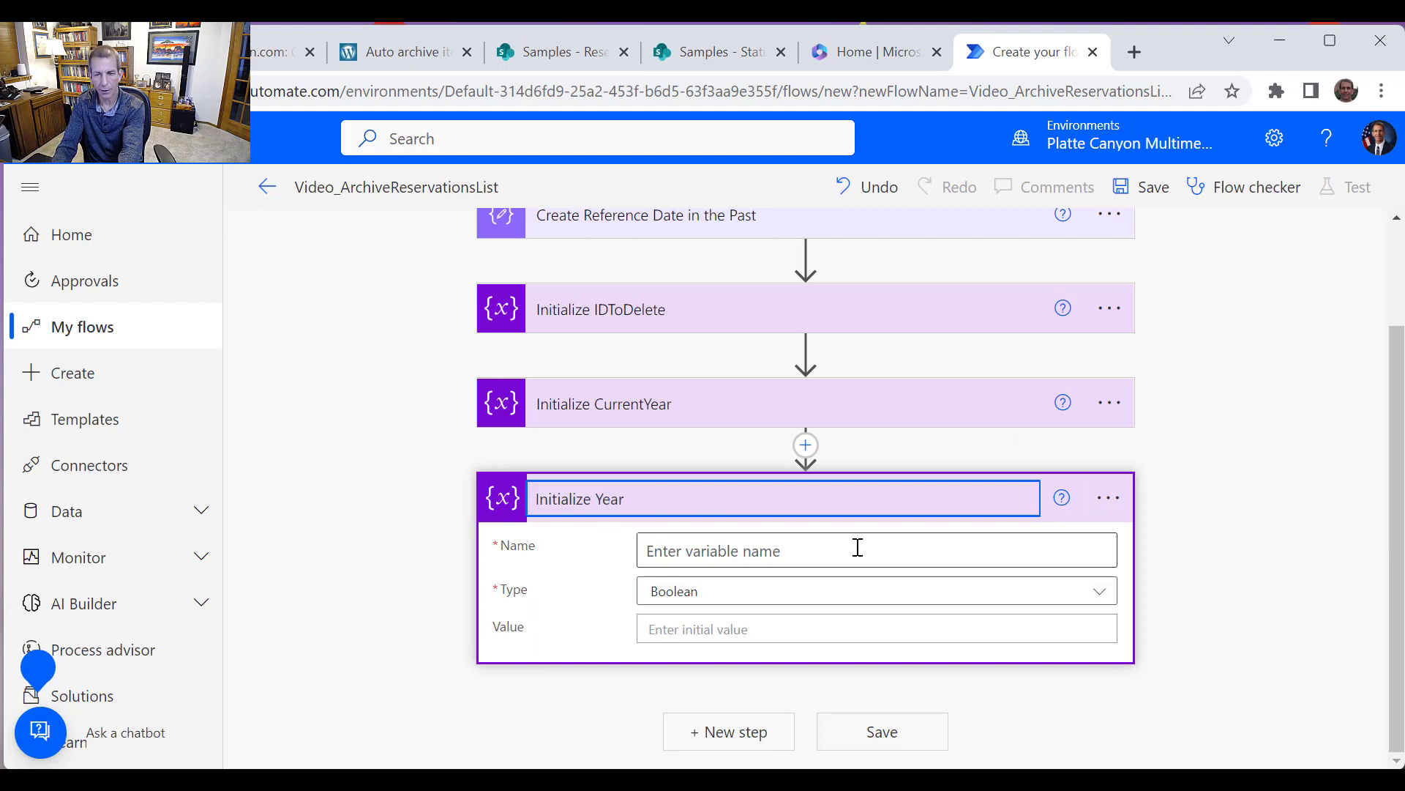
text(Chang)
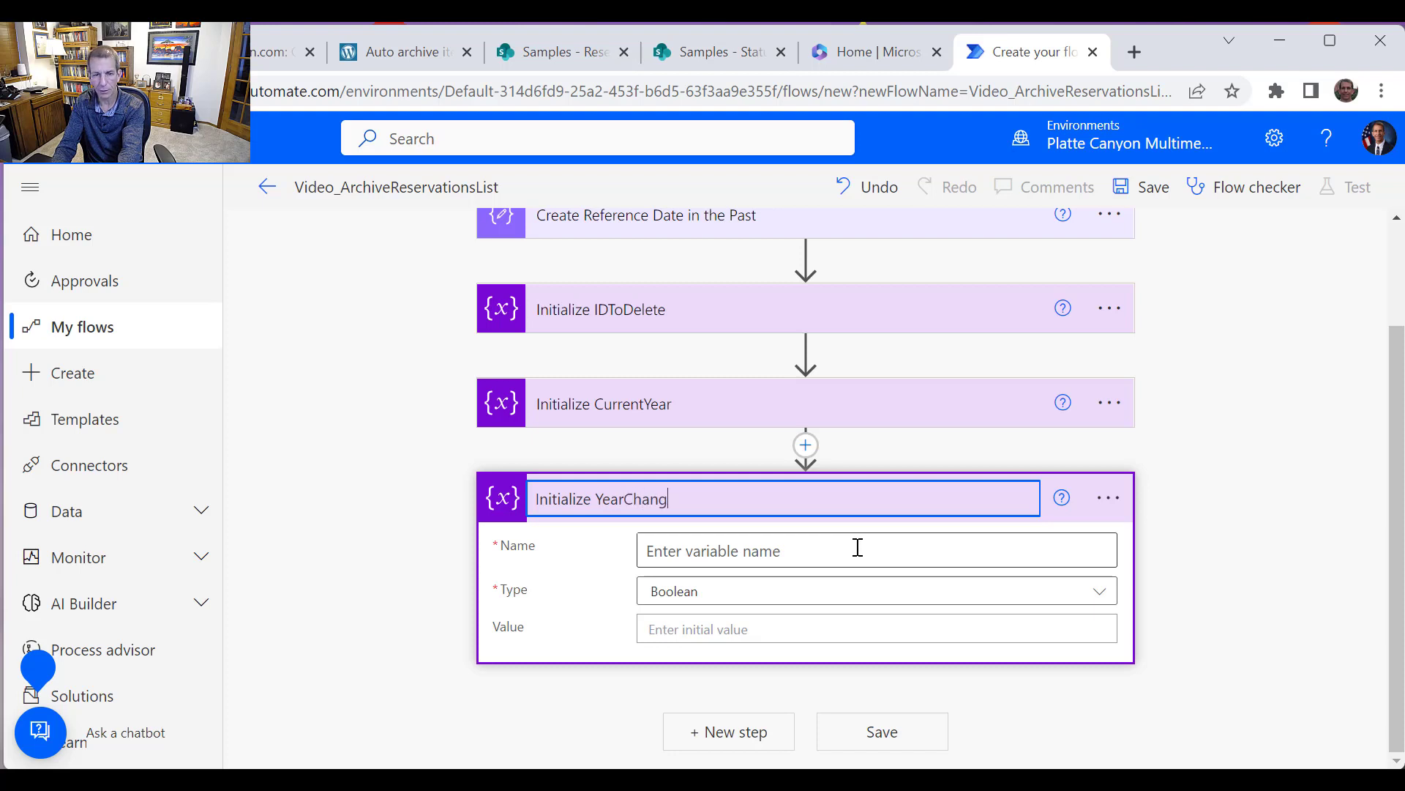
text(edArchiv)
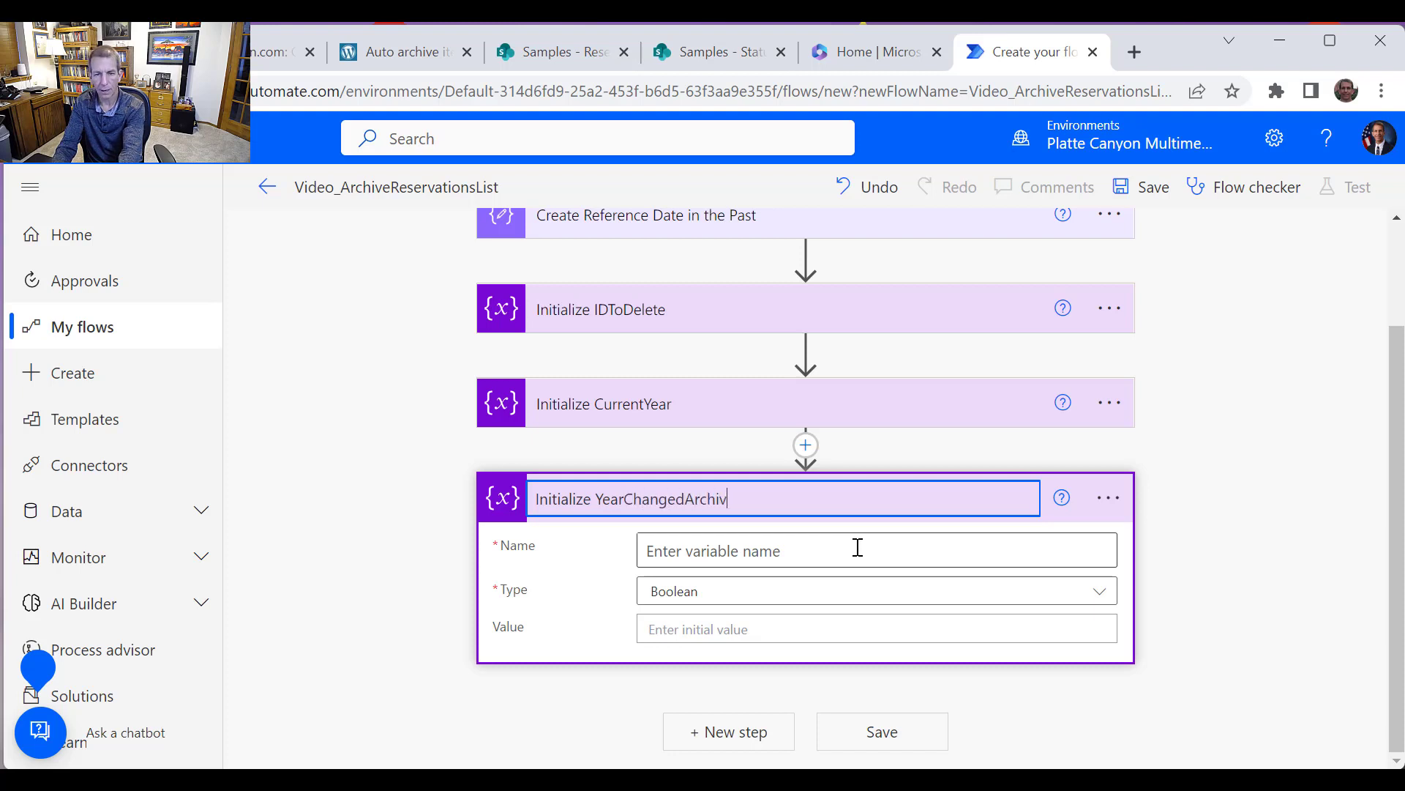
text(eList)
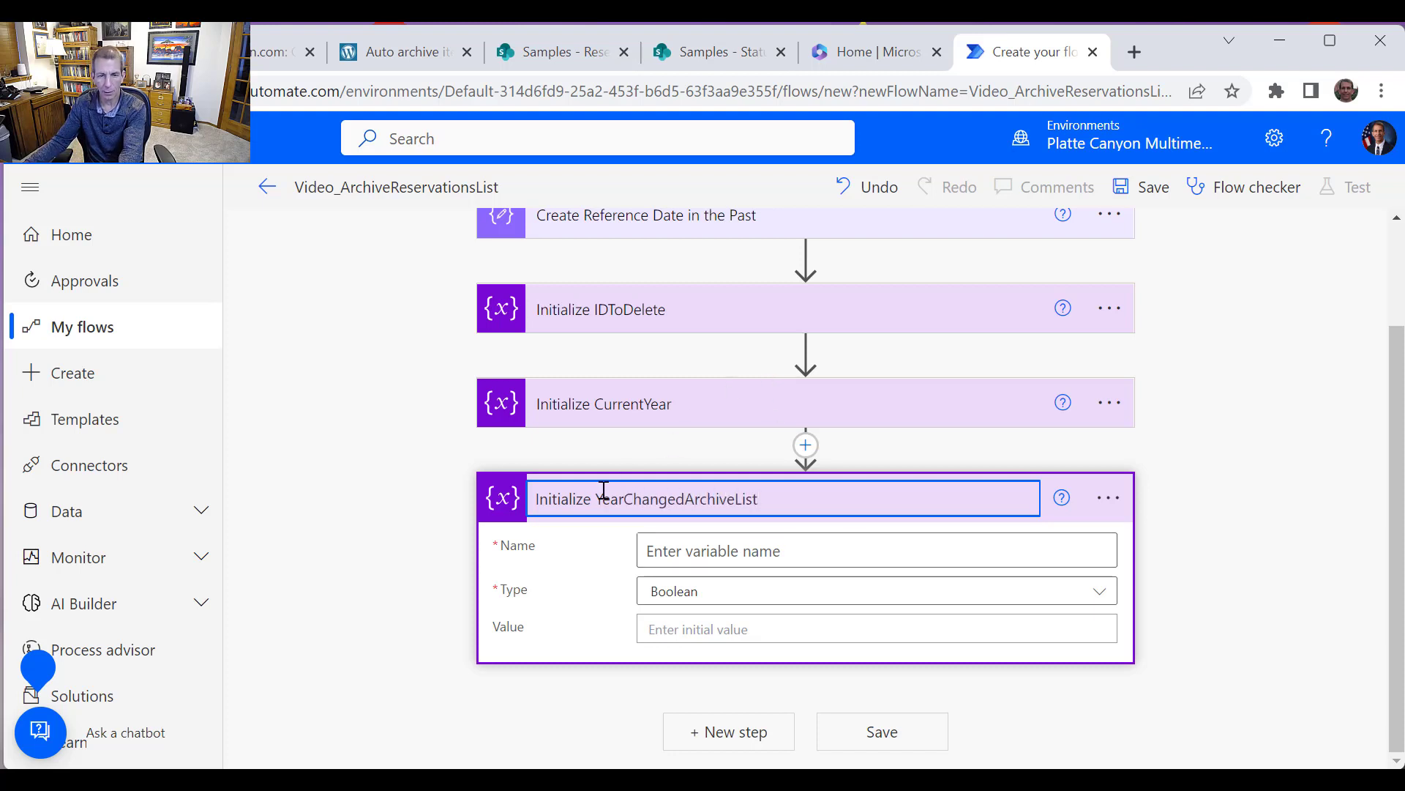
drag(597, 494, 768, 502)
key(ctrl+c)
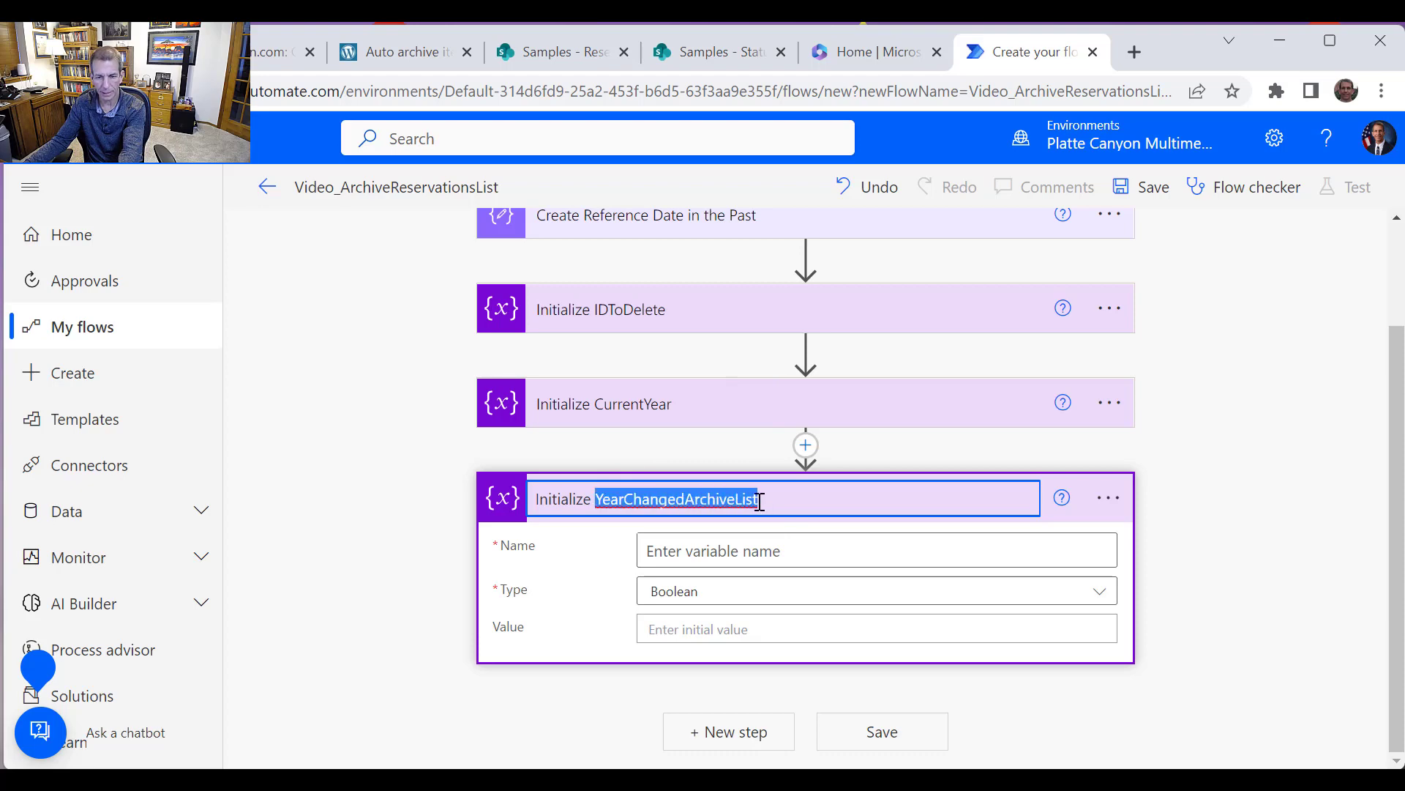
Name the variable YearChangedArchiveList, set its type to Integer and its initial value to 2022
click(810, 554)
key(ctrl+v)
click(806, 590)
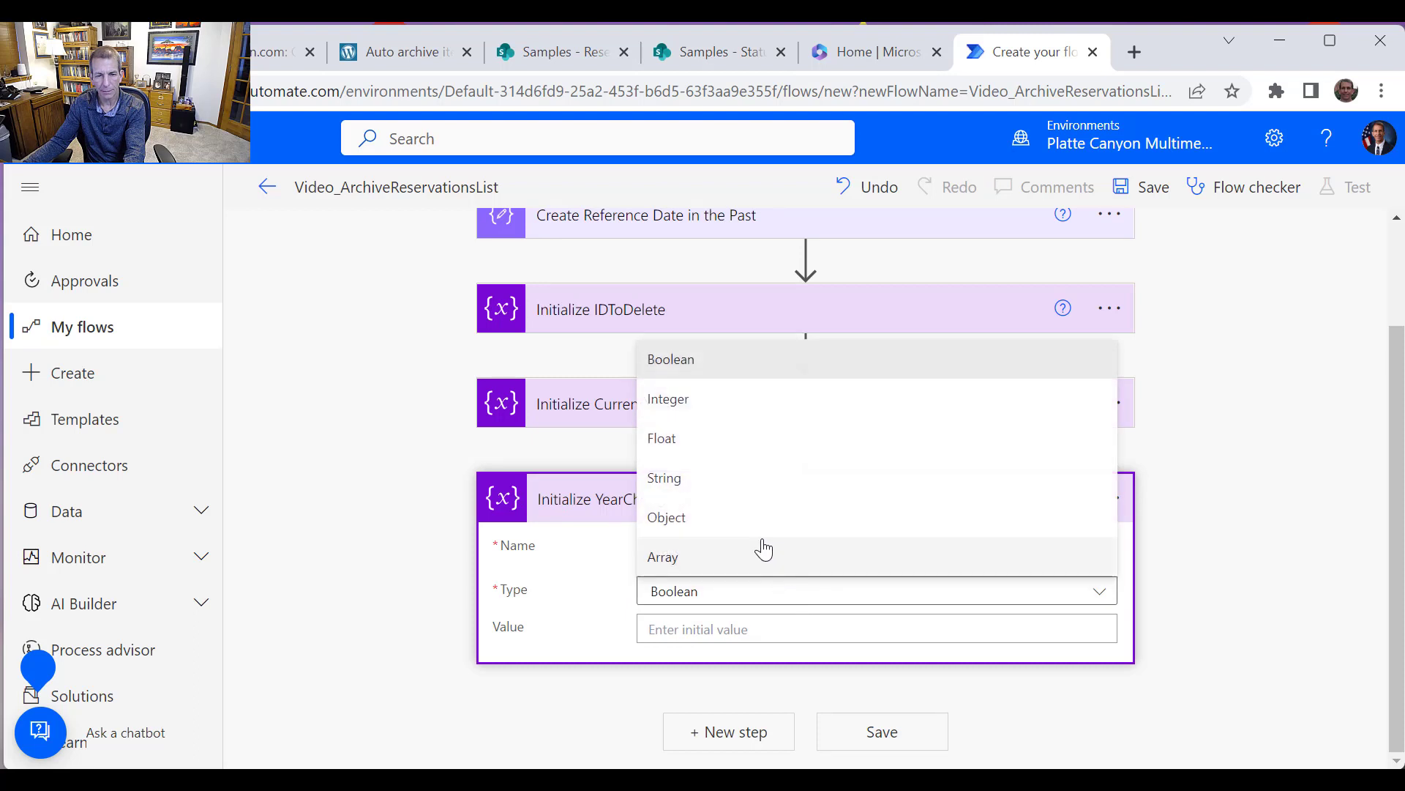
click(685, 401)
click(741, 624)
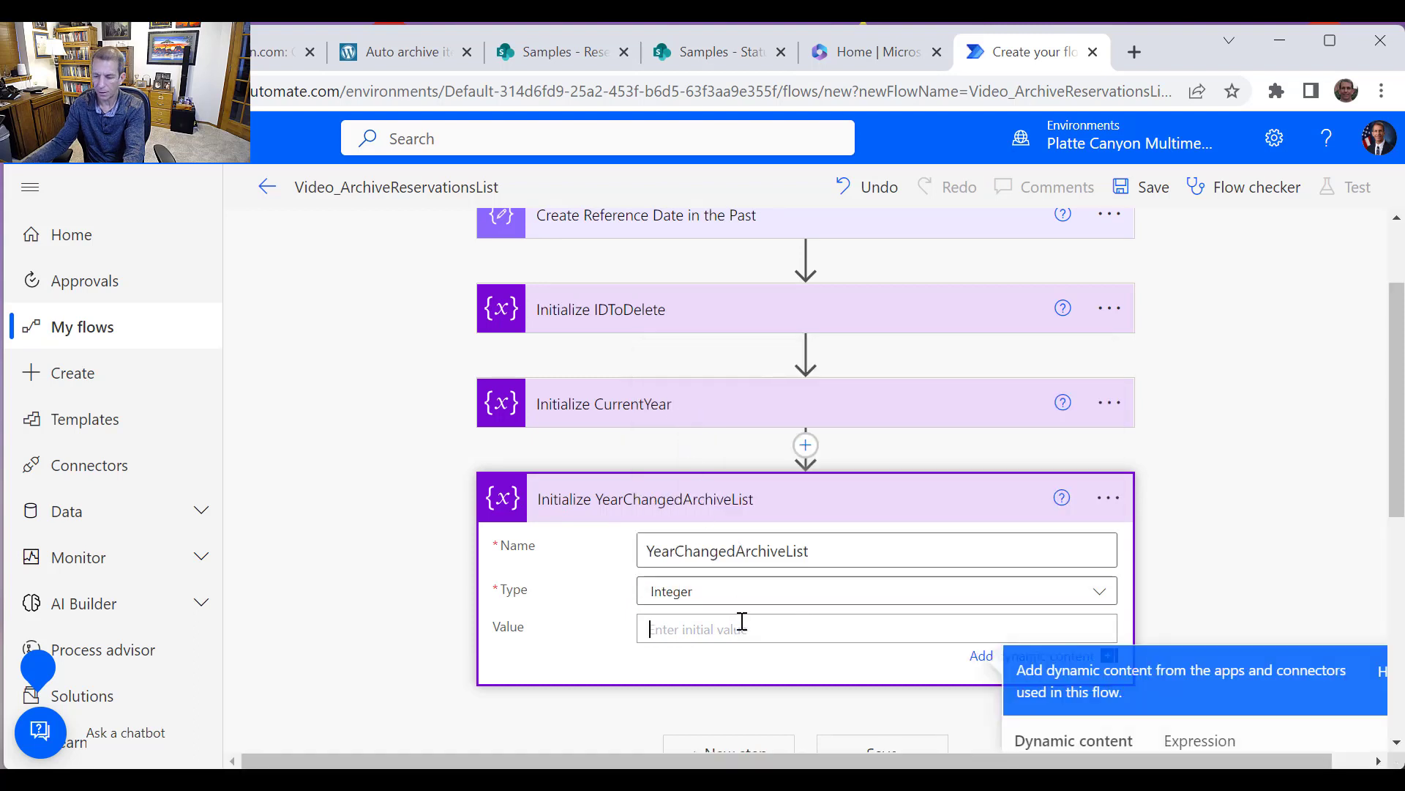
text(2022)
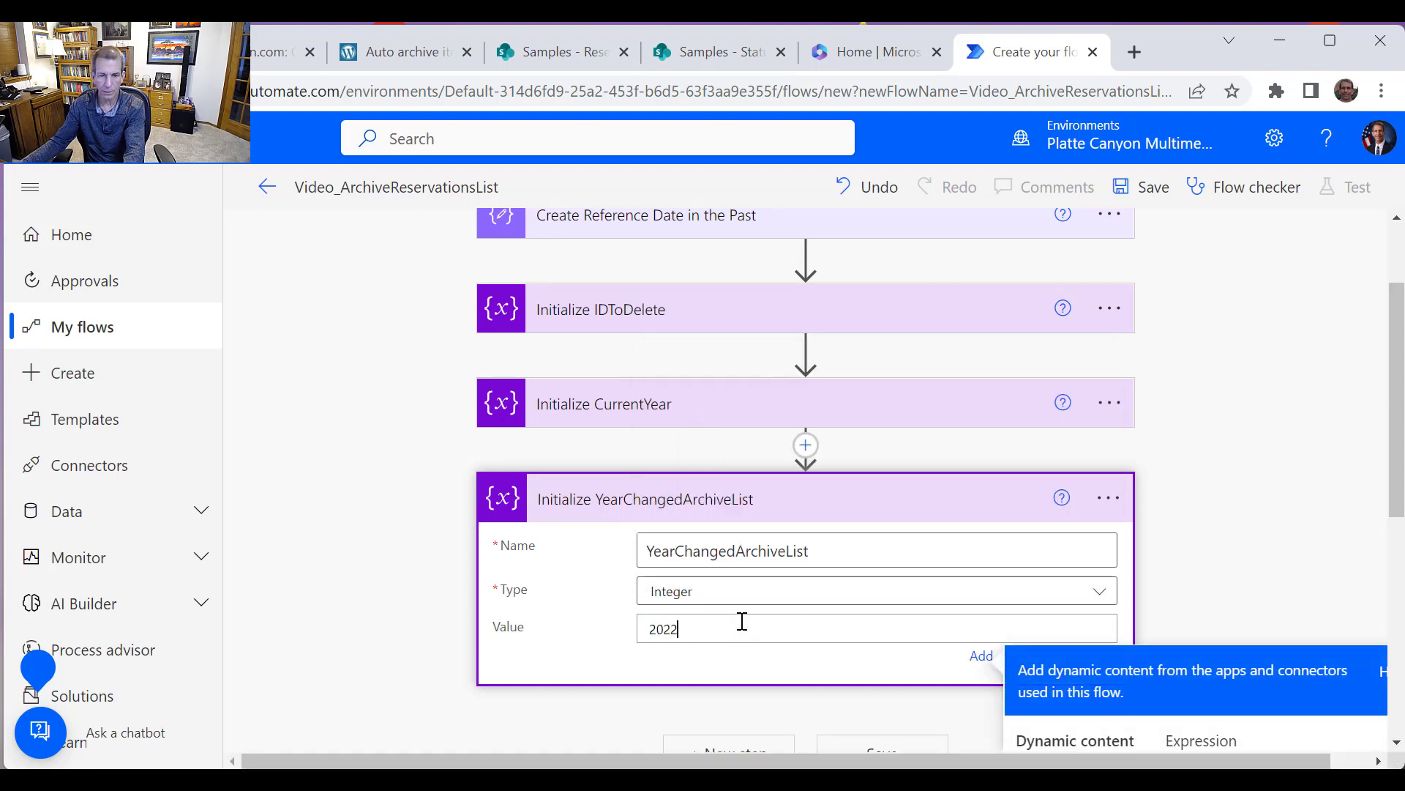
Add a note to the Initialize YearChangedArchiveList action: "Update this variable with the current year when moving to a new archive list"
click(1109, 498)
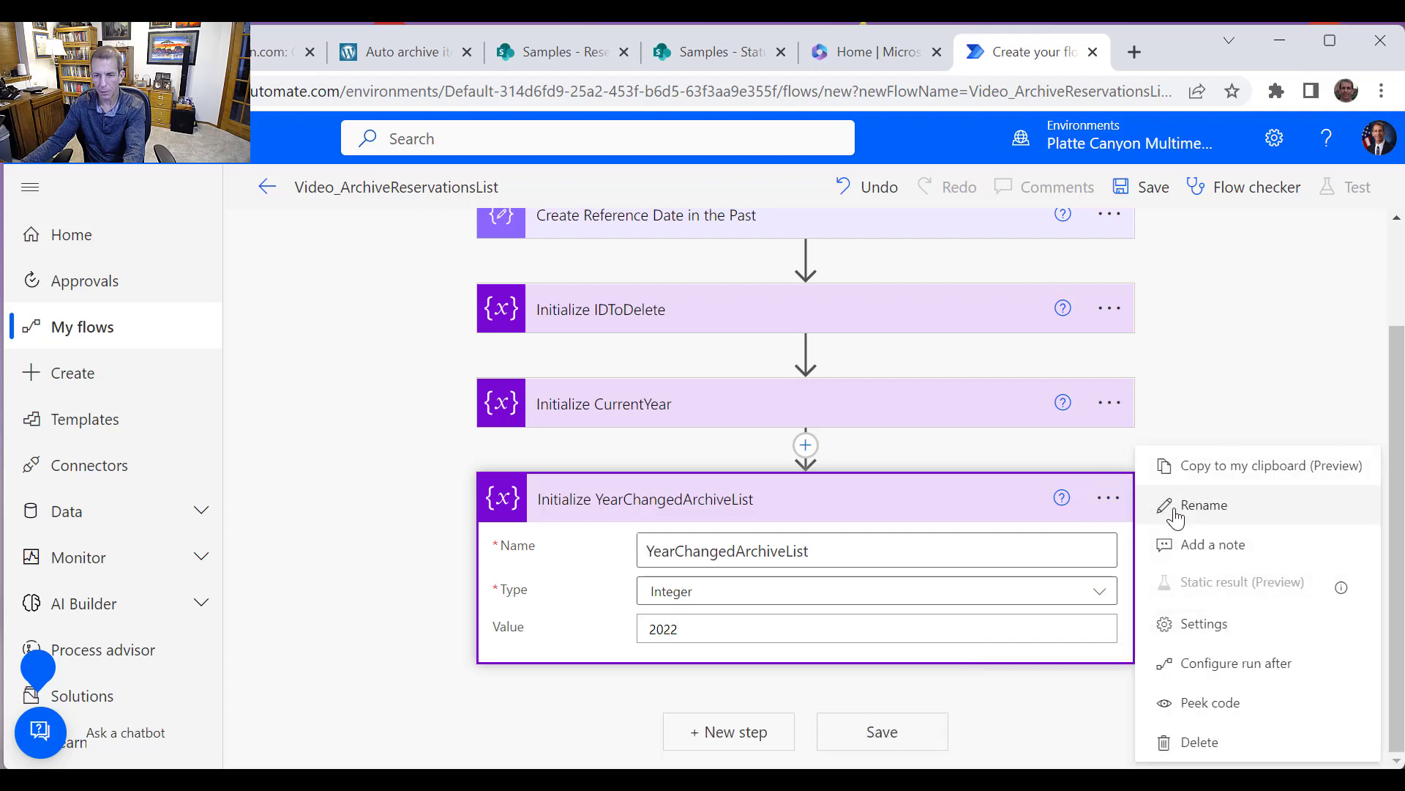
click(1204, 545)
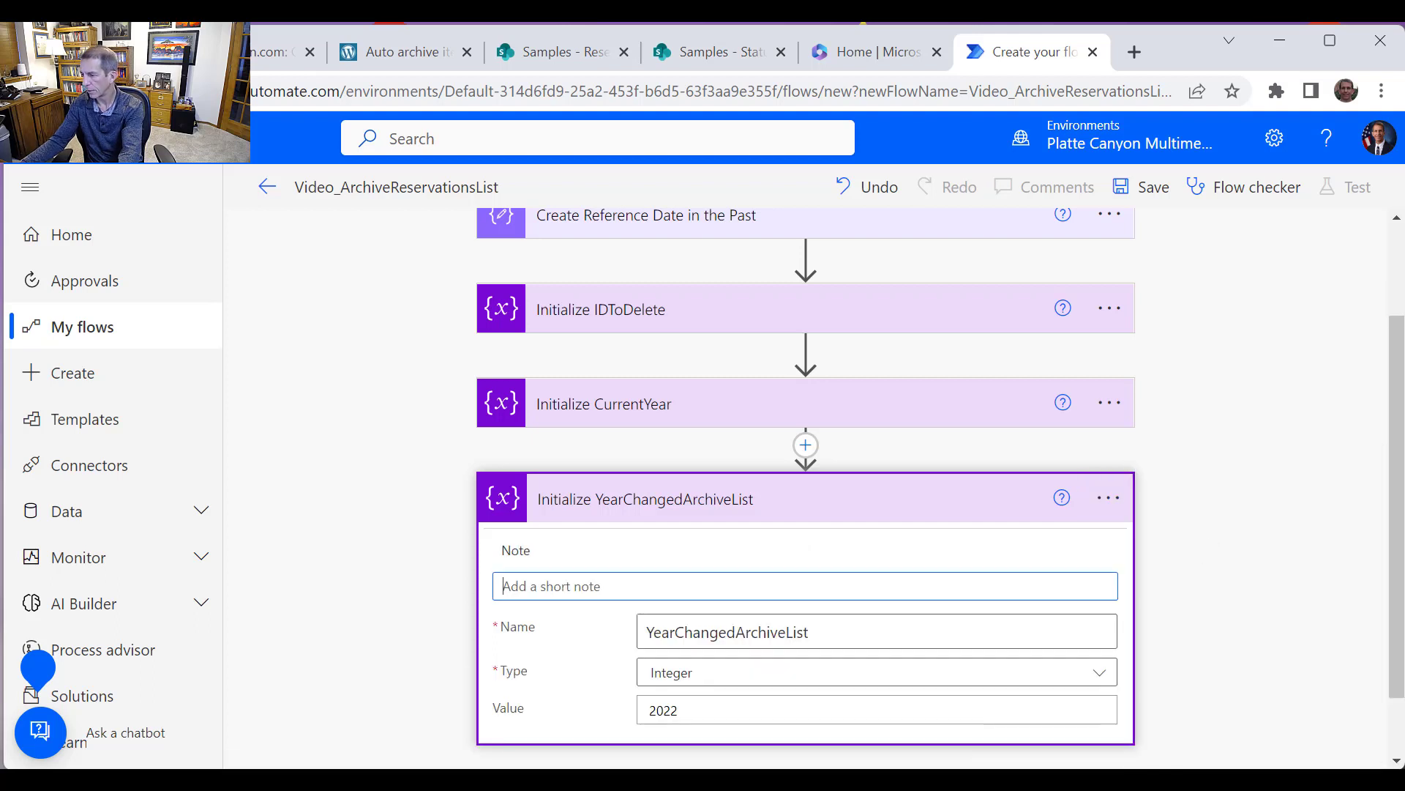
key(alt+Tab)
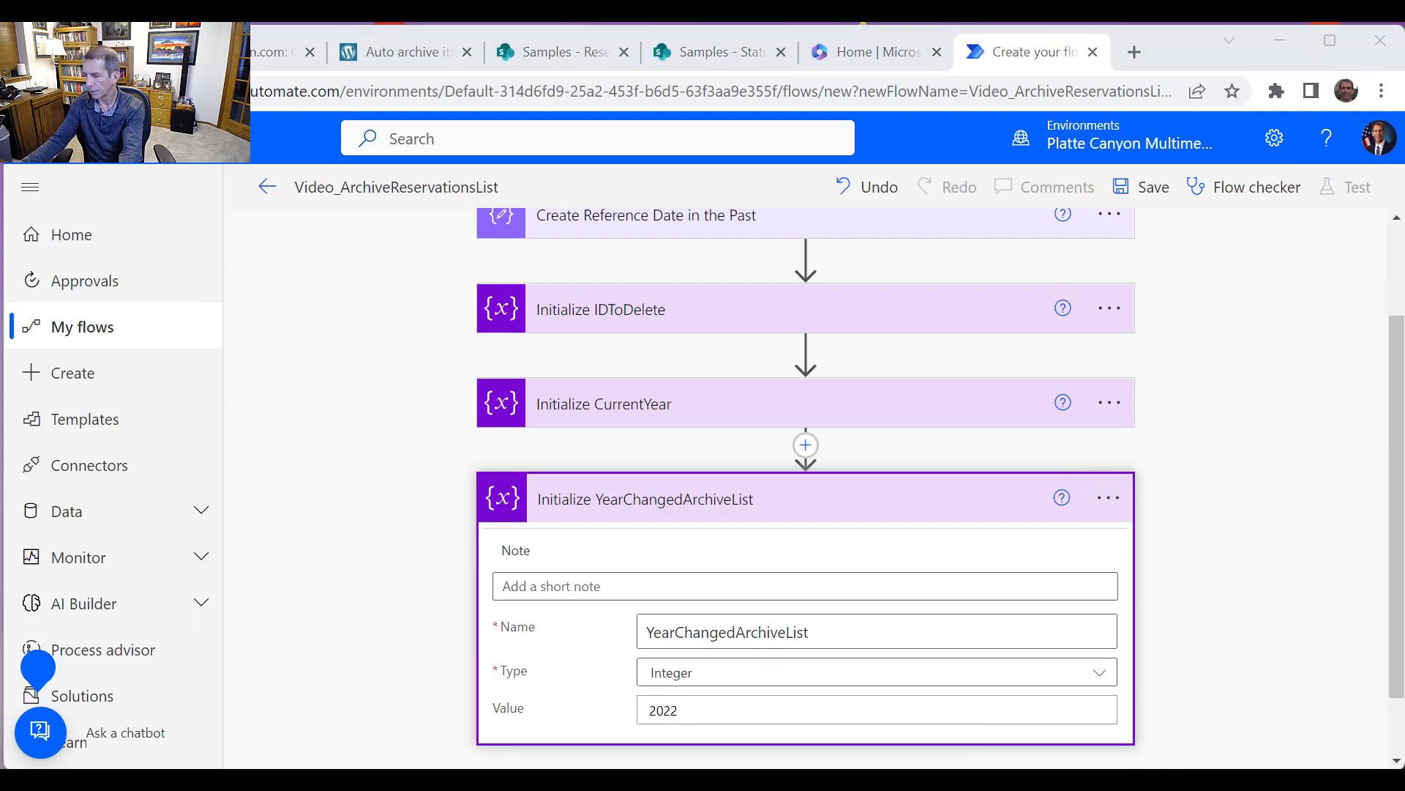
click(656, 588)
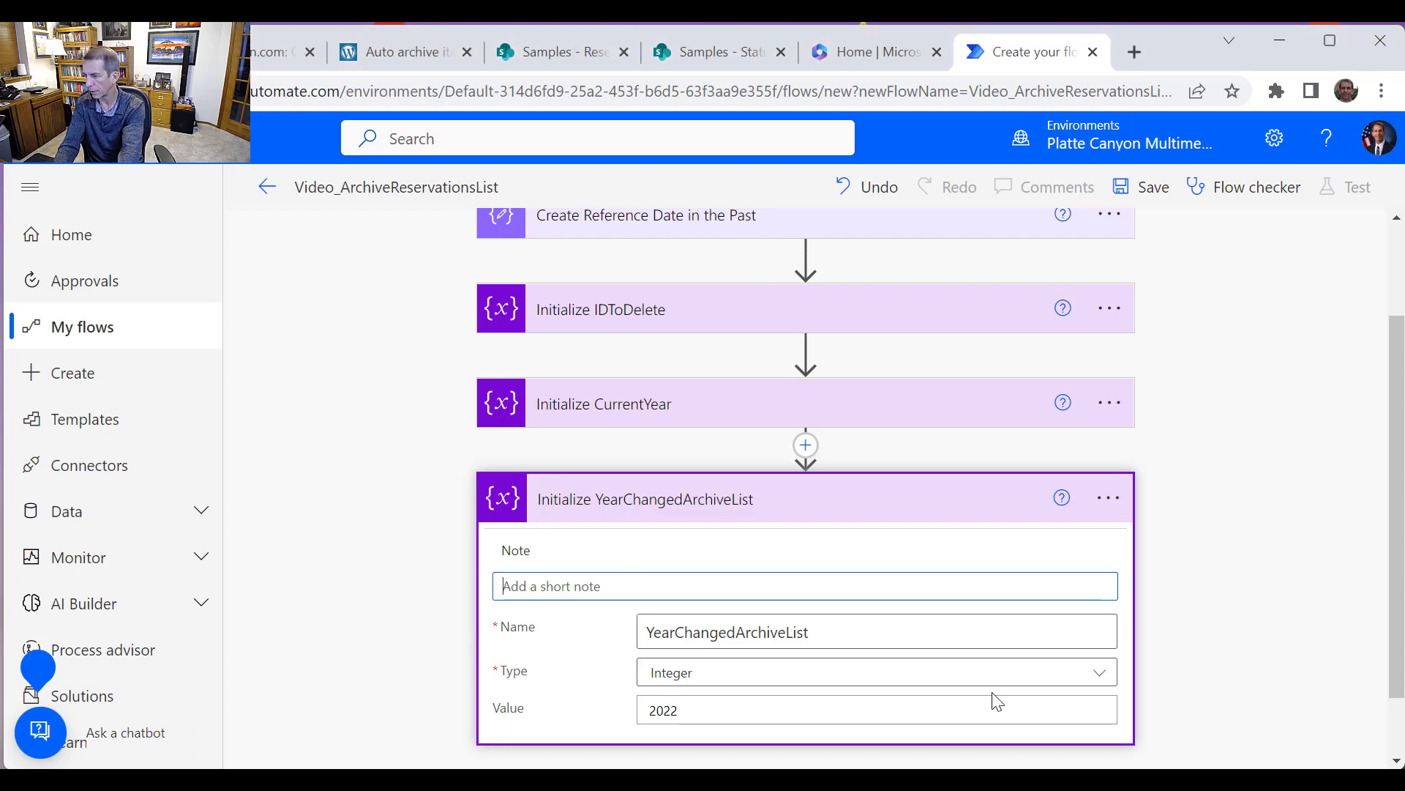
text(Update this variable with the current year when moving to a new archive)
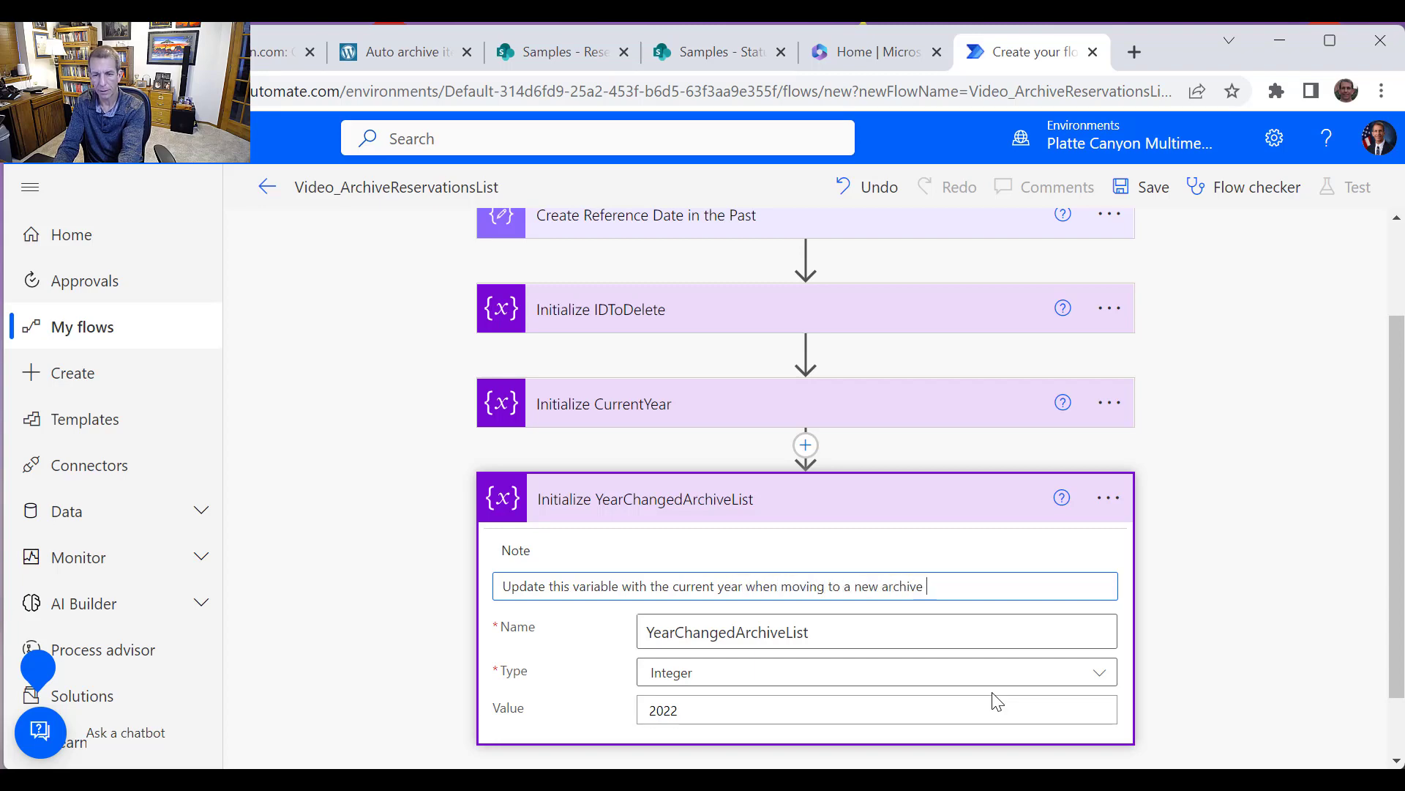
text(t)
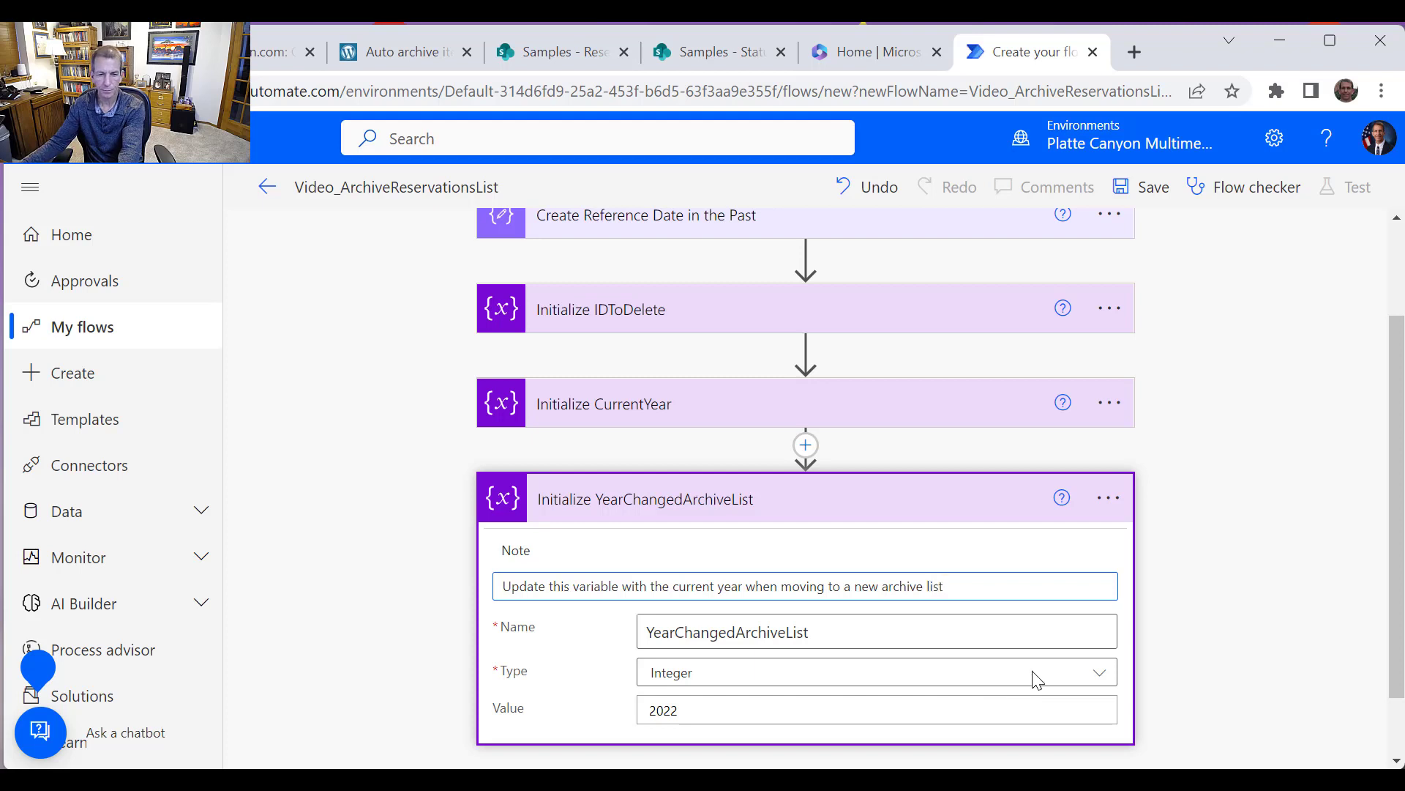
Add a SharePoint Get items action as a new step below Initialize YearChangedArchiveList
scroll(1036, 659, down, 1)
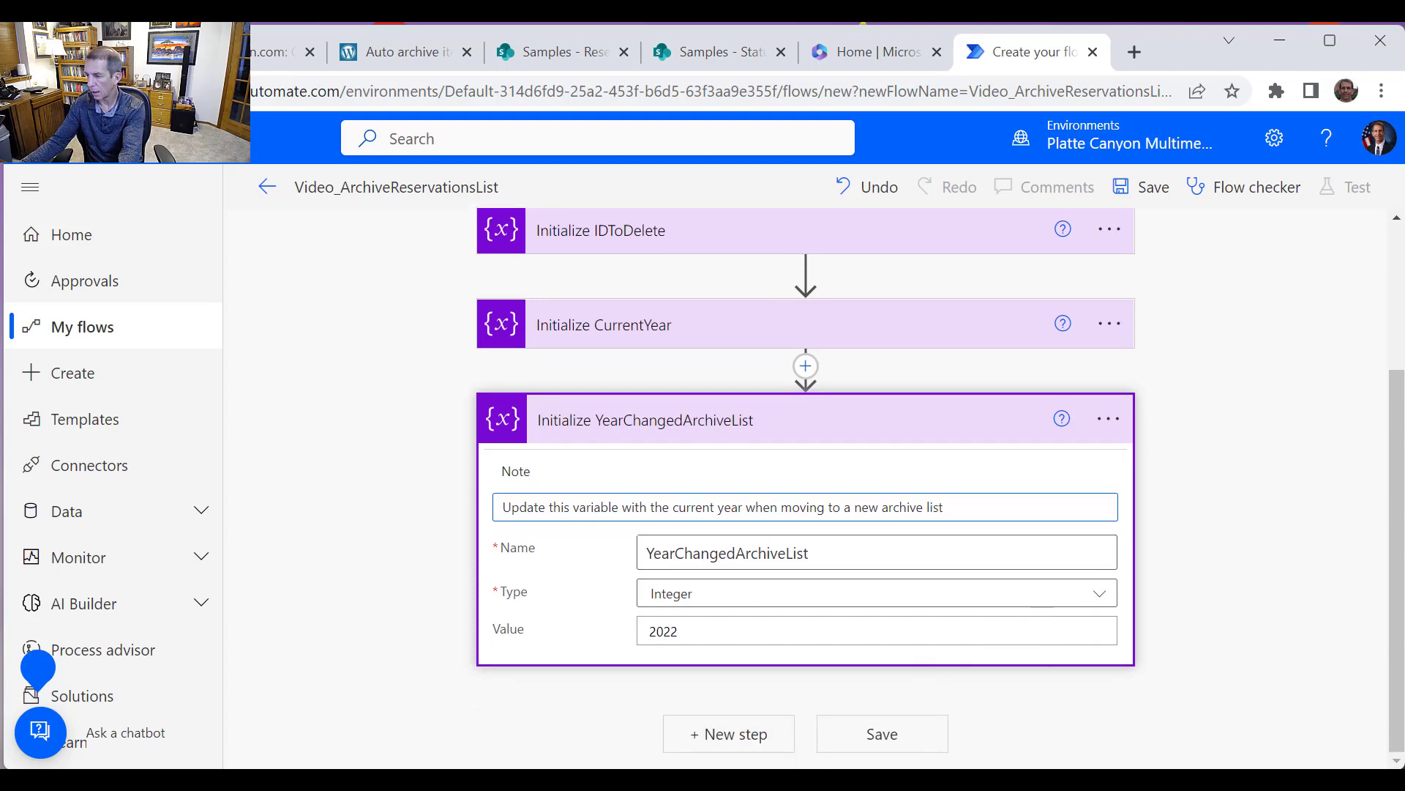
click(1107, 688)
click(743, 734)
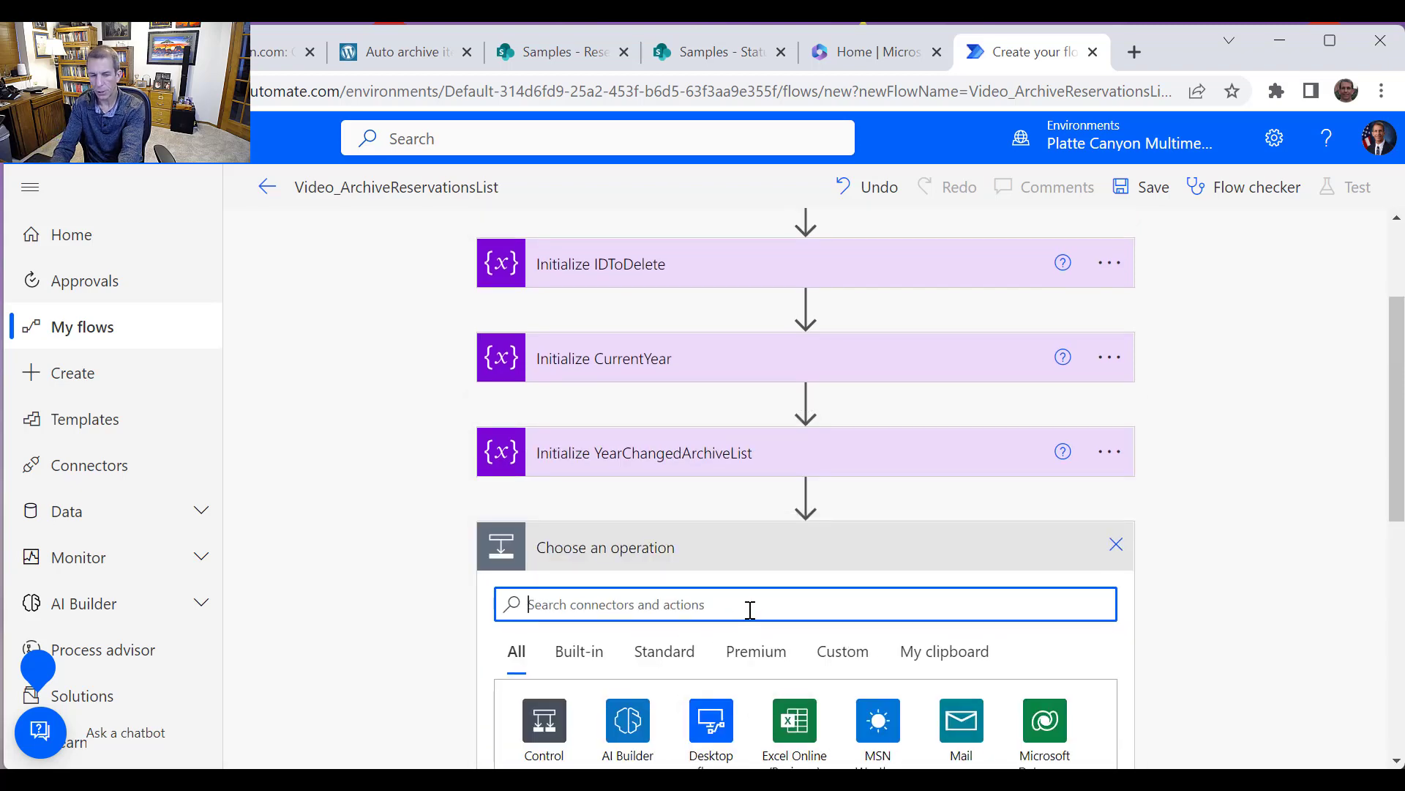
text(SharePoin)
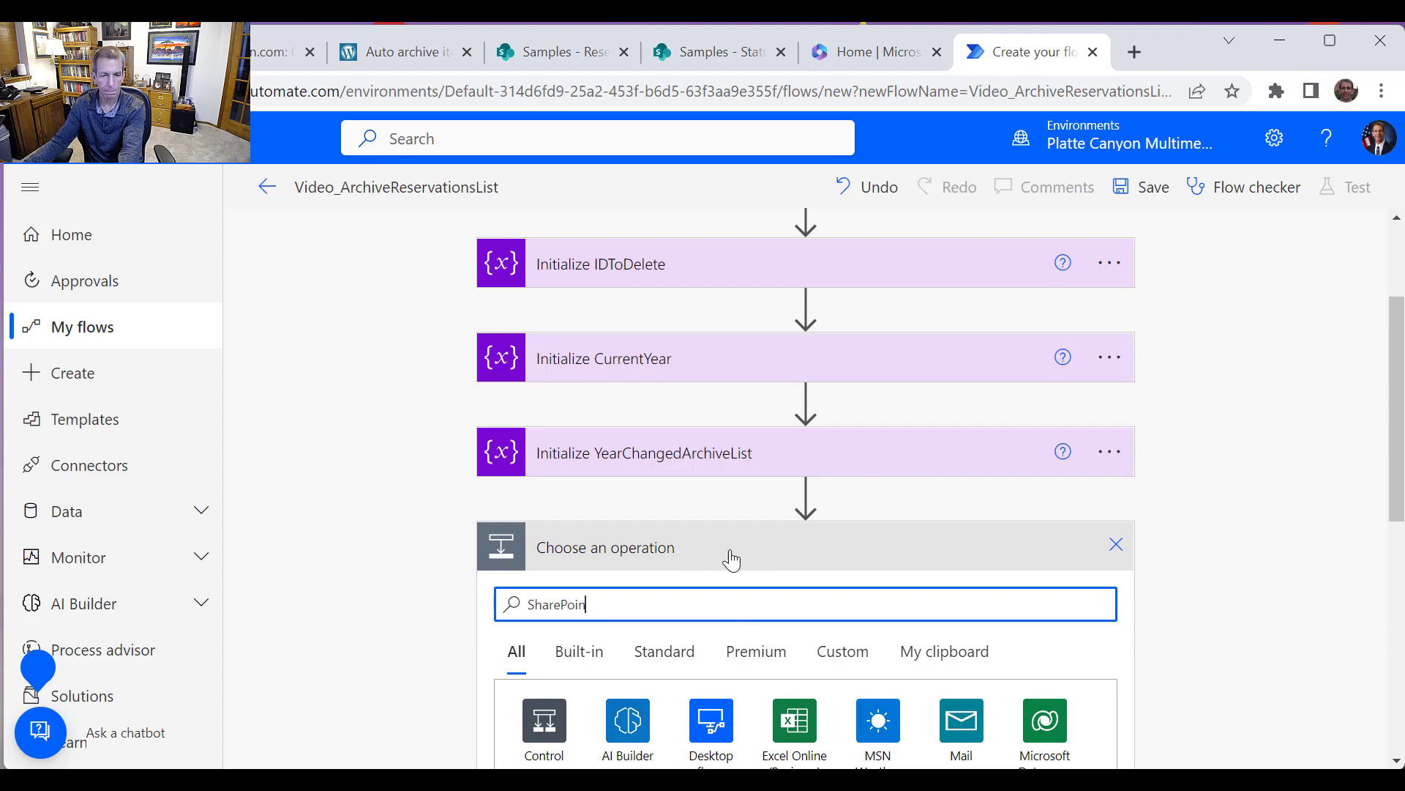
click(557, 432)
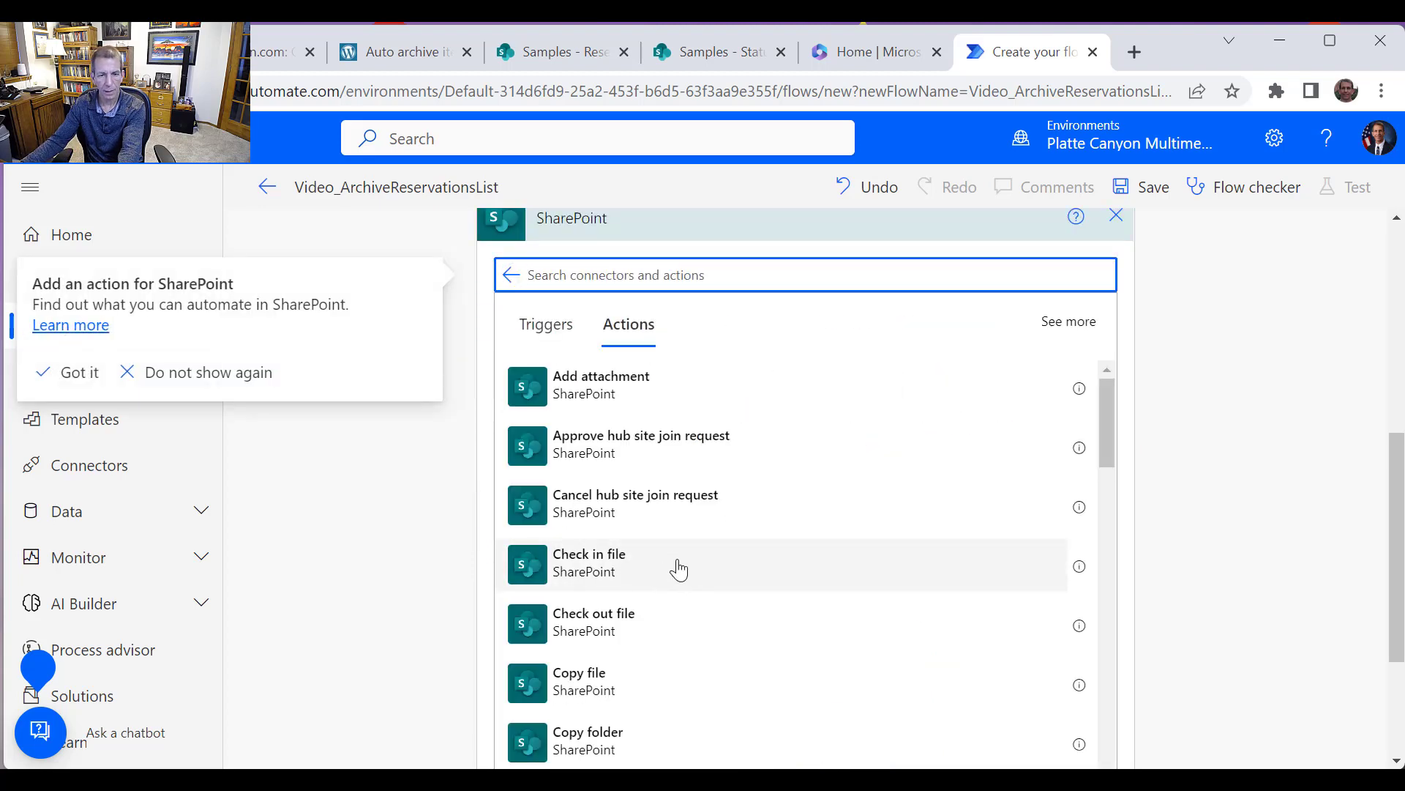
scroll(684, 583, down, 3)
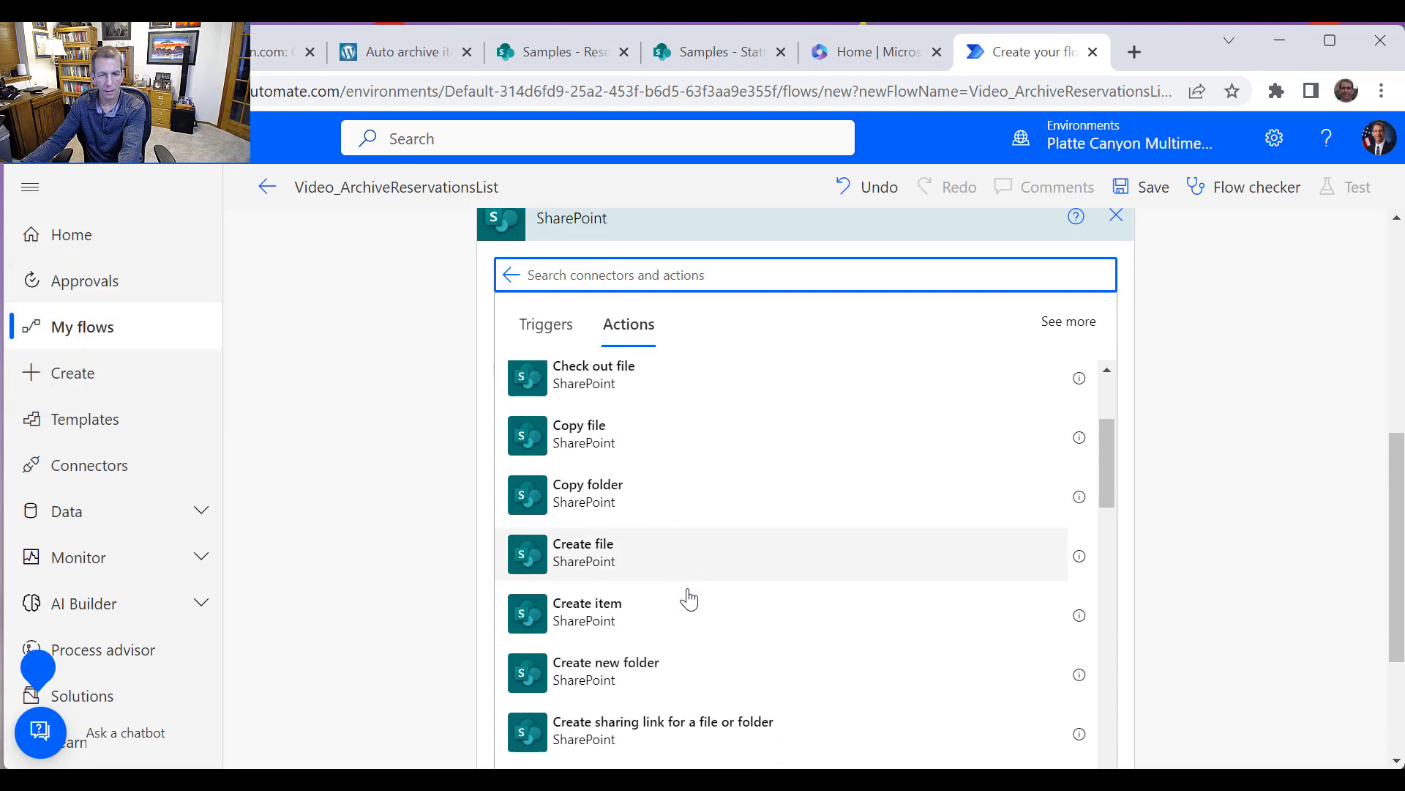
scroll(684, 589, down, 2)
scroll(688, 578, up, 4)
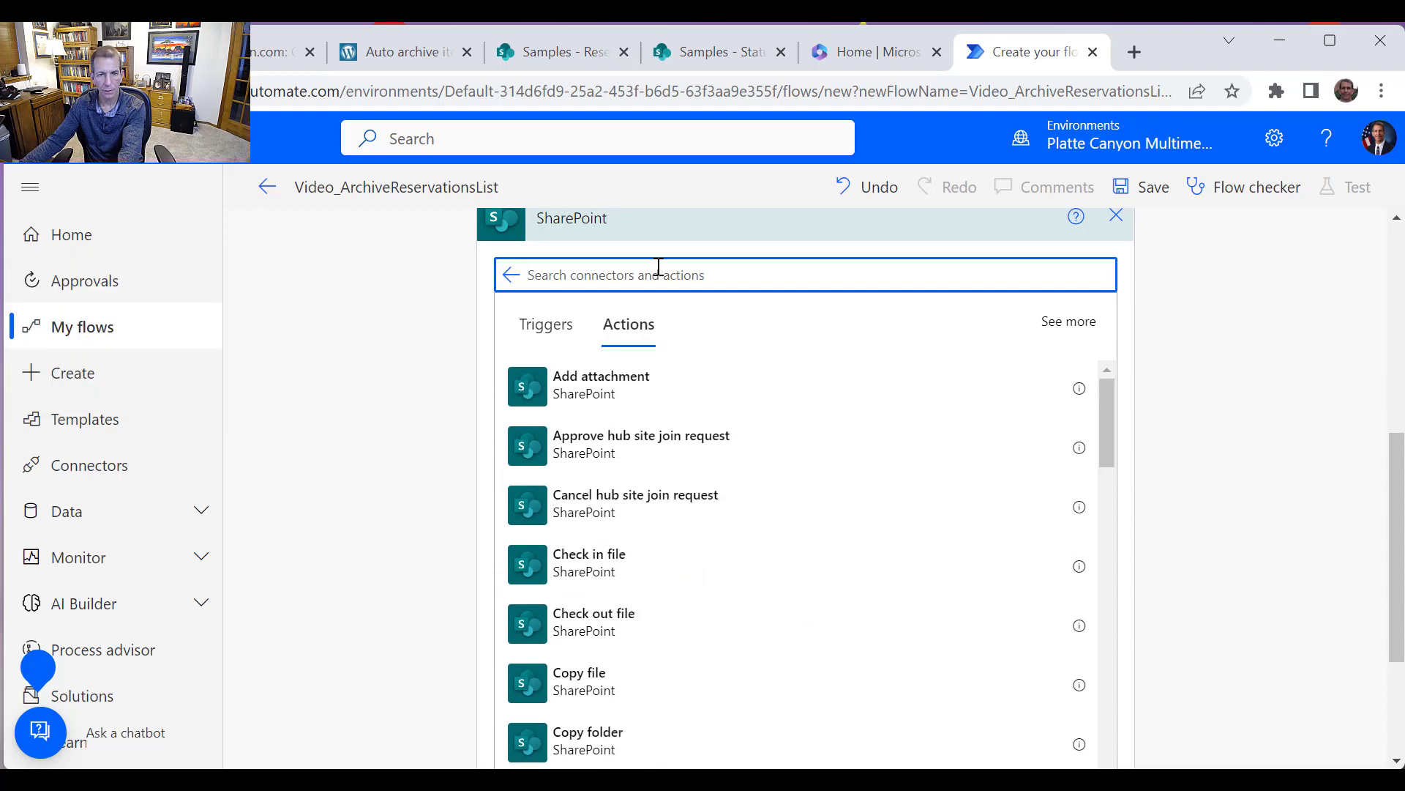
text("Get it)
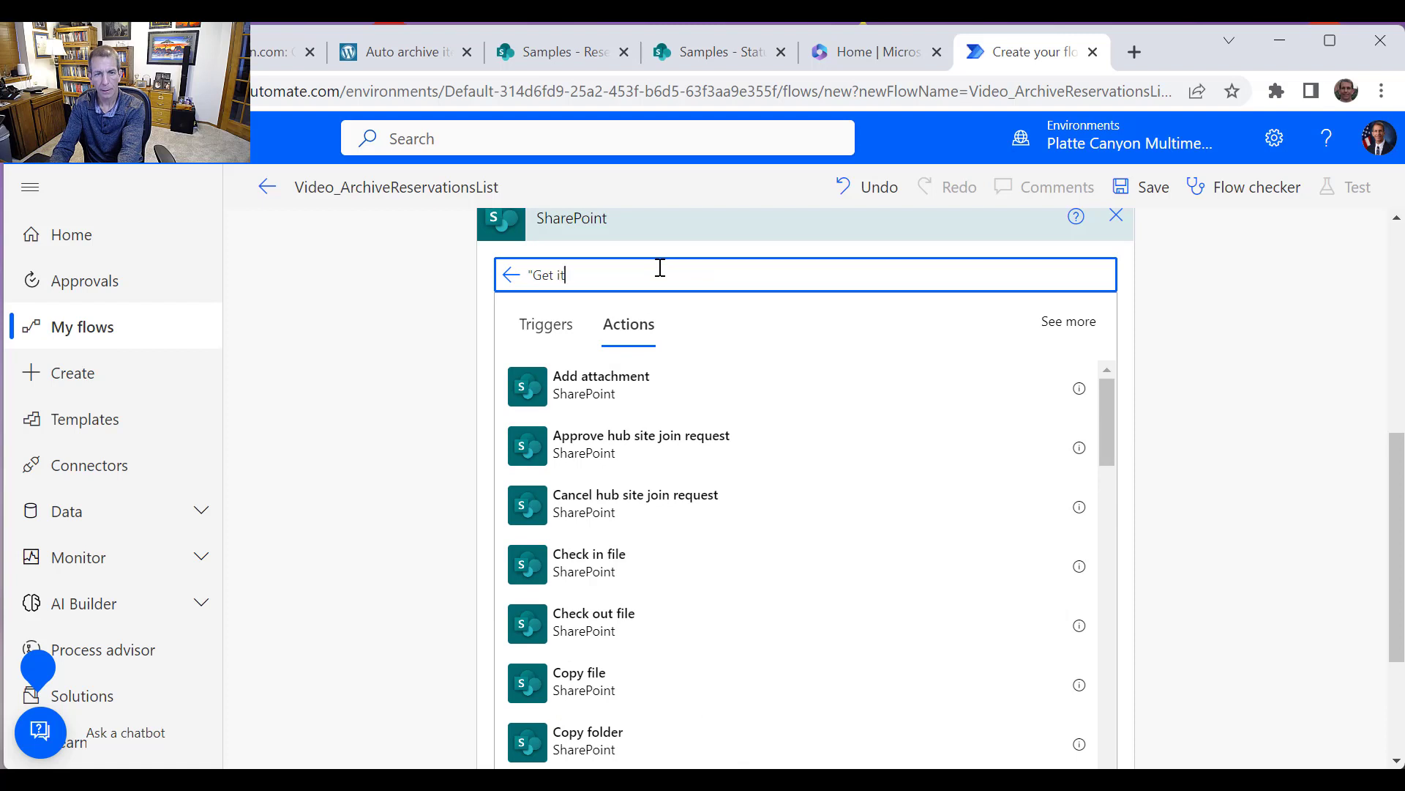
text(ems")
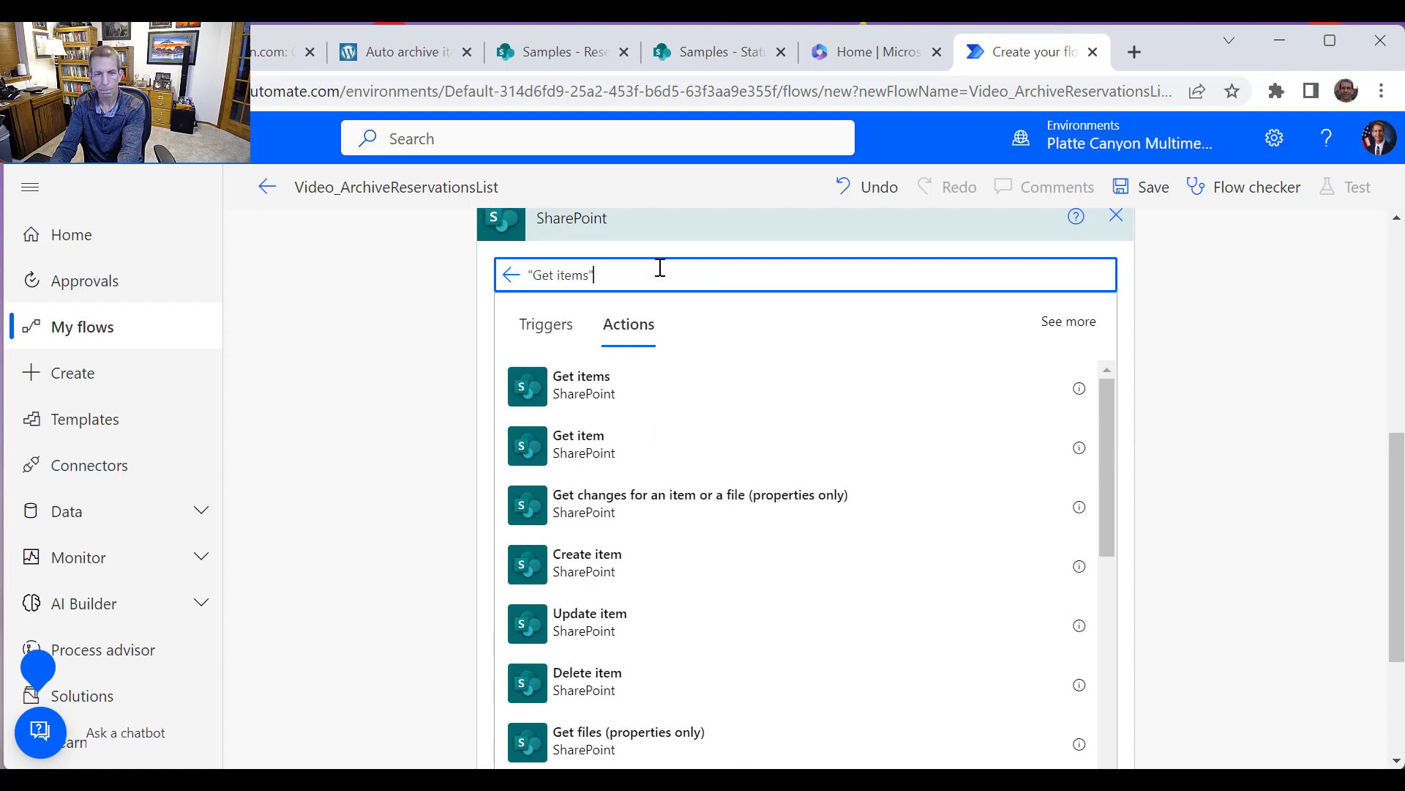
click(581, 398)
Set the Get items site address to the Samples site and the list name to Reservations
click(1088, 466)
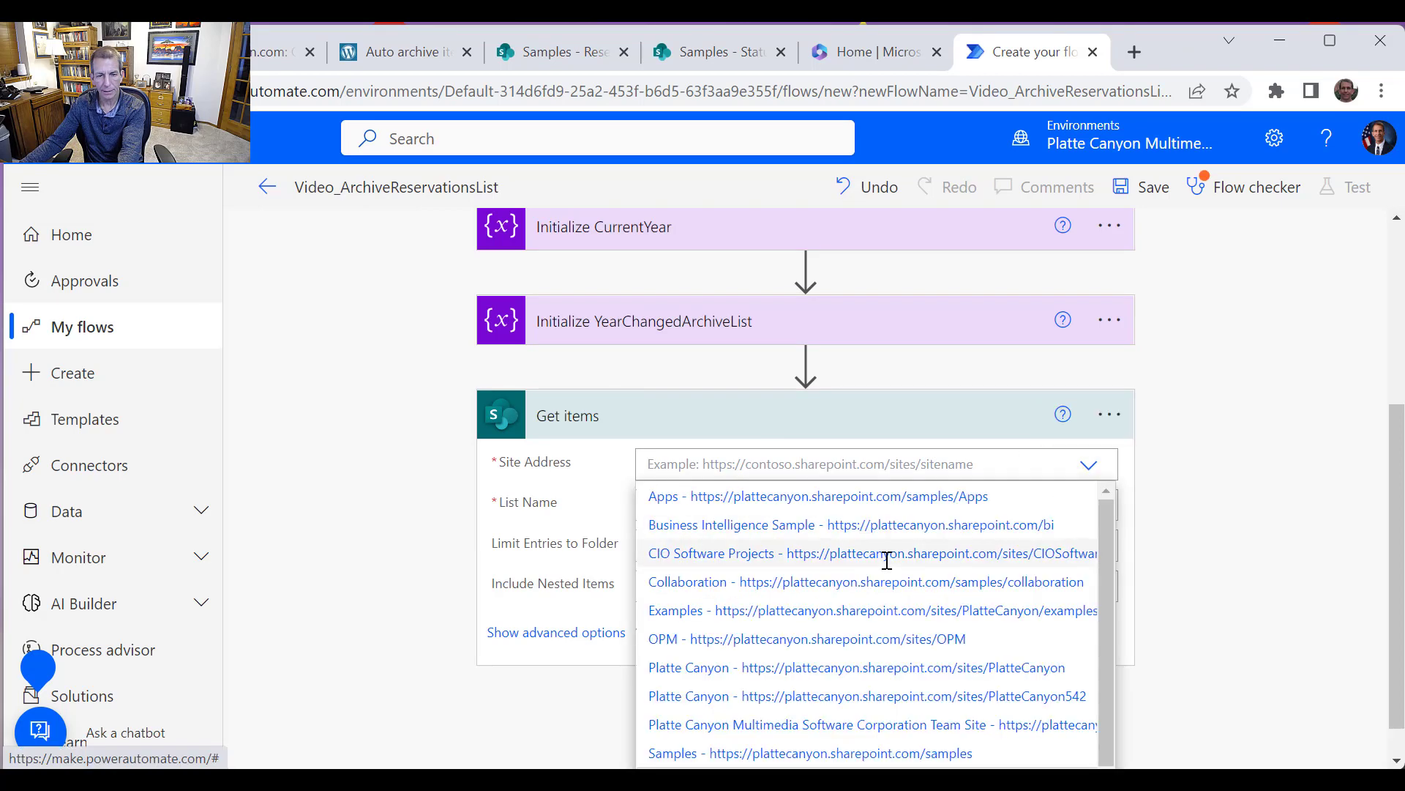
click(878, 746)
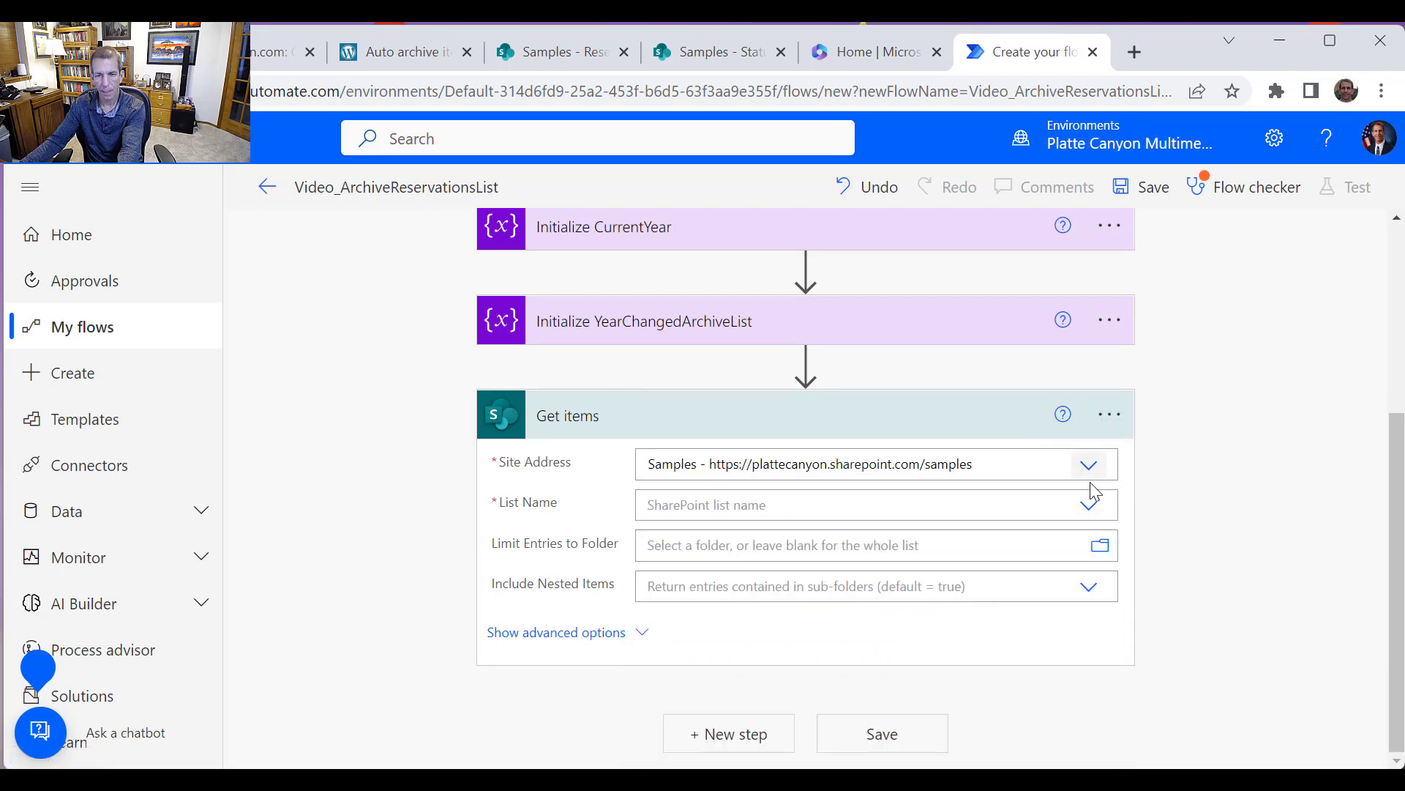
click(1089, 505)
scroll(880, 644, down, 10)
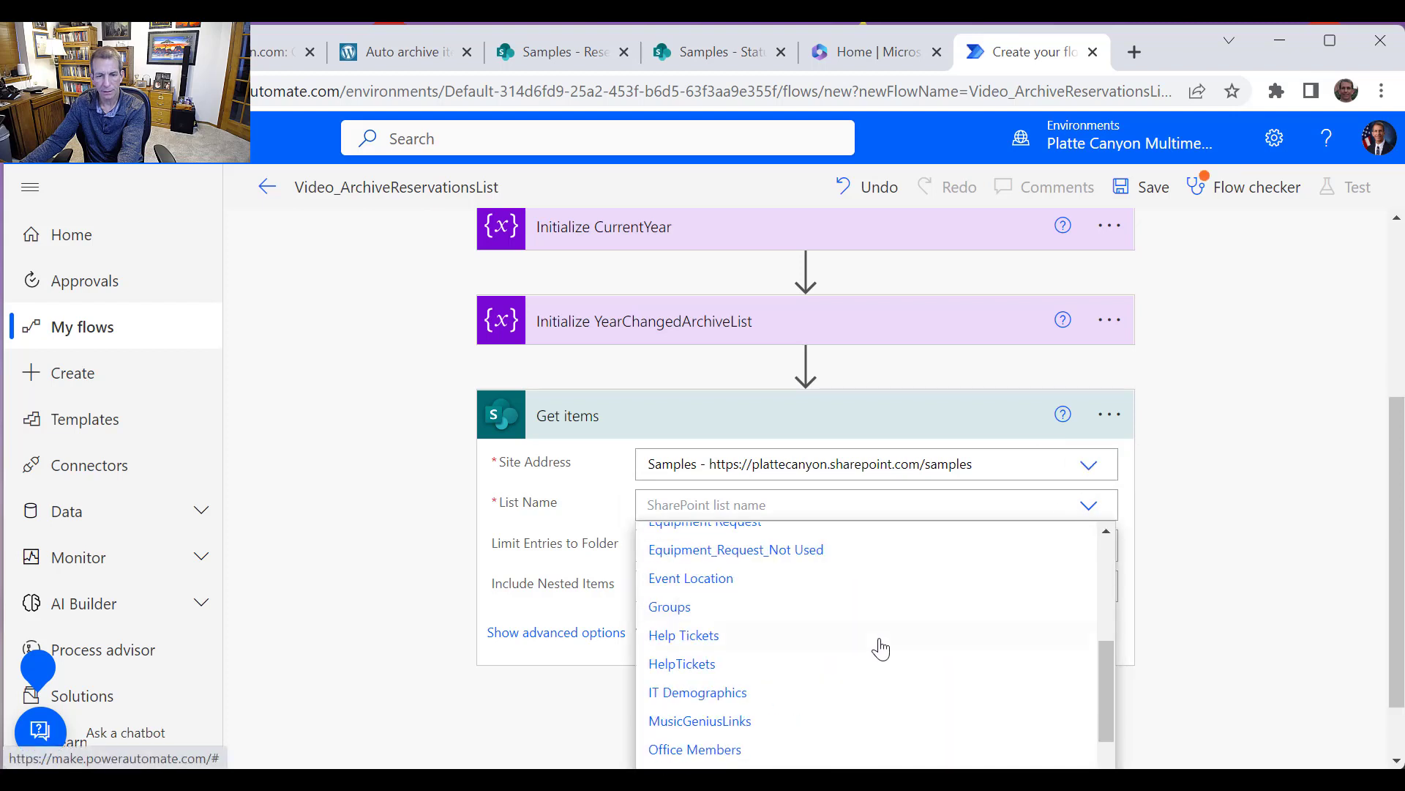
scroll(878, 658, up, 3)
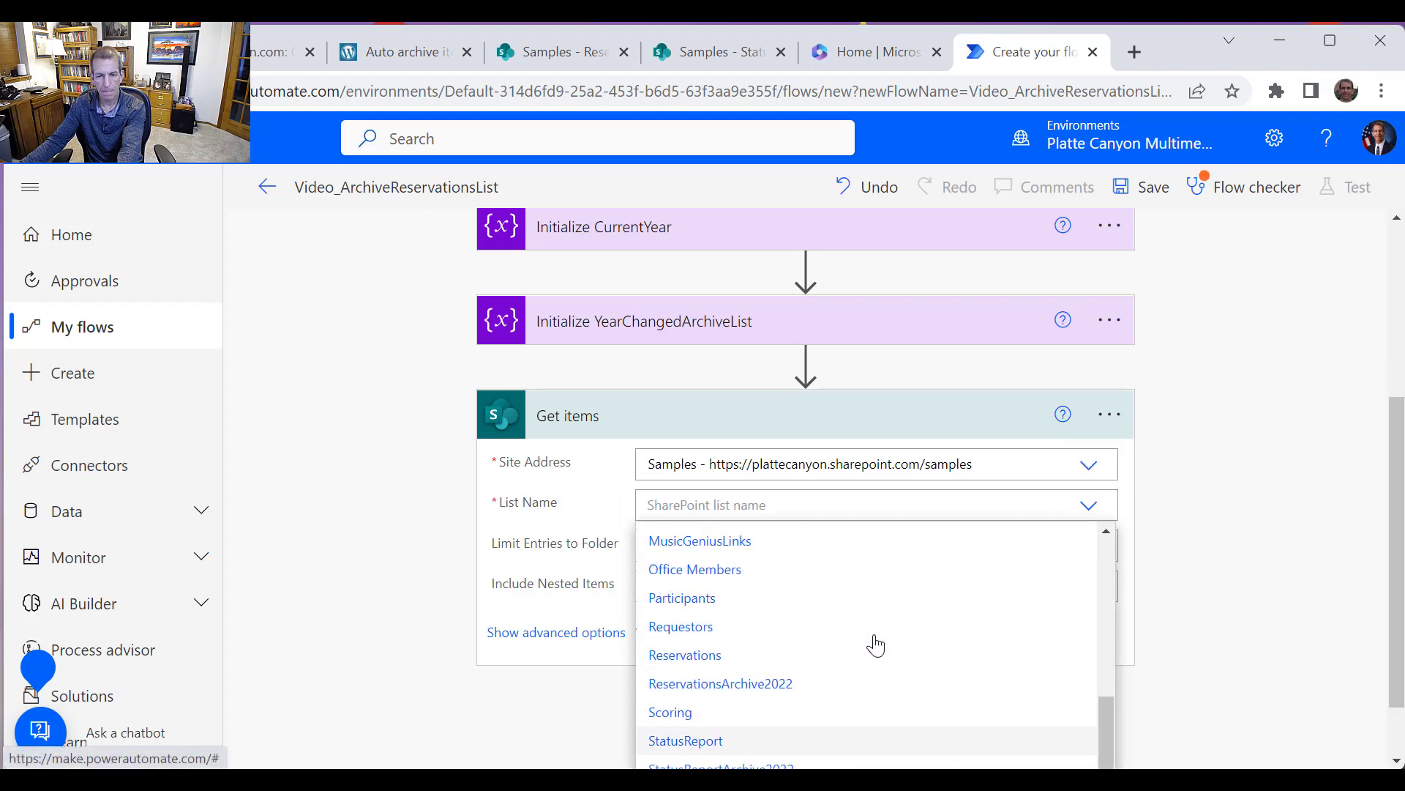
click(701, 659)
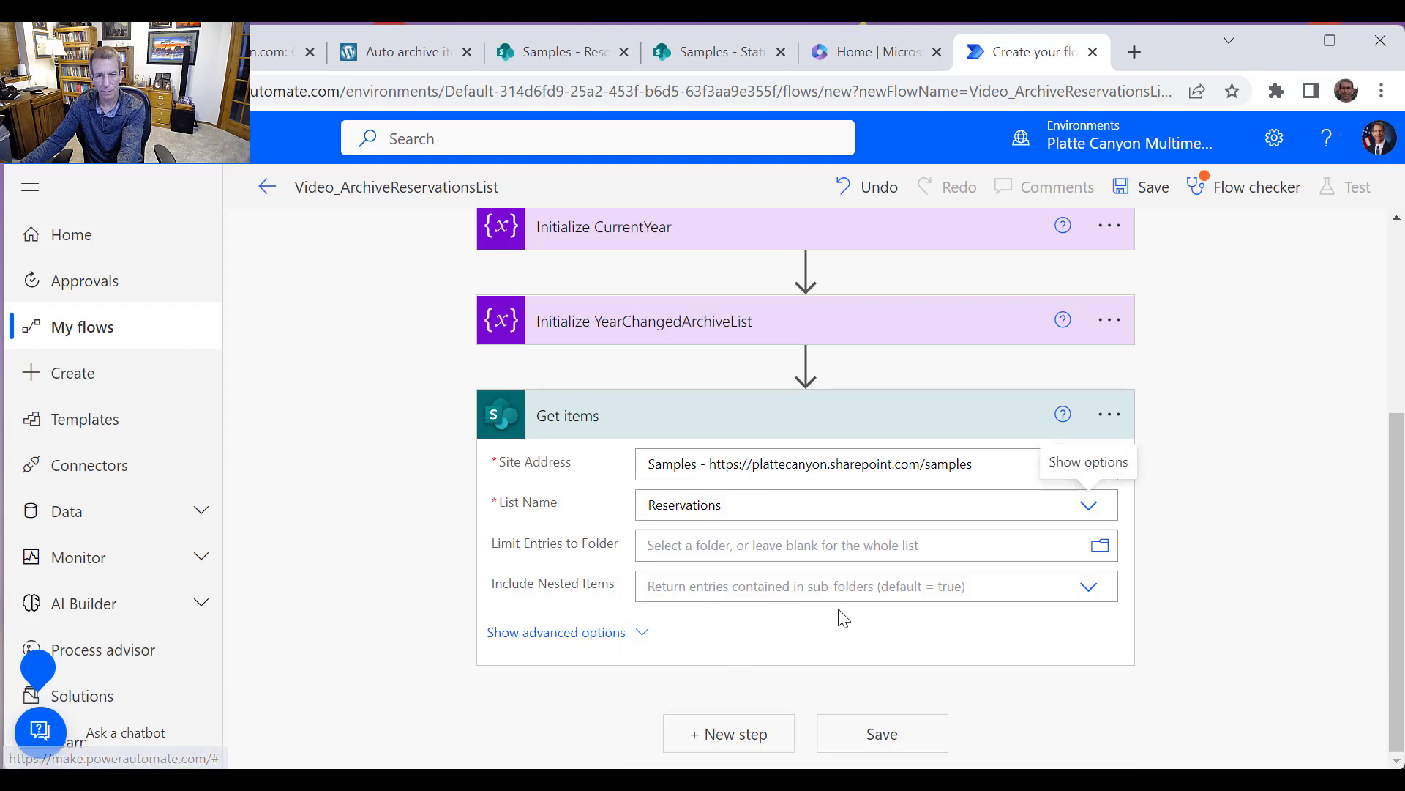
Set the Get items filter query to AppointmentDate lt '…' wrapping the Outputs of Create Reference Date in the Past
click(576, 636)
scroll(914, 634, down, 2)
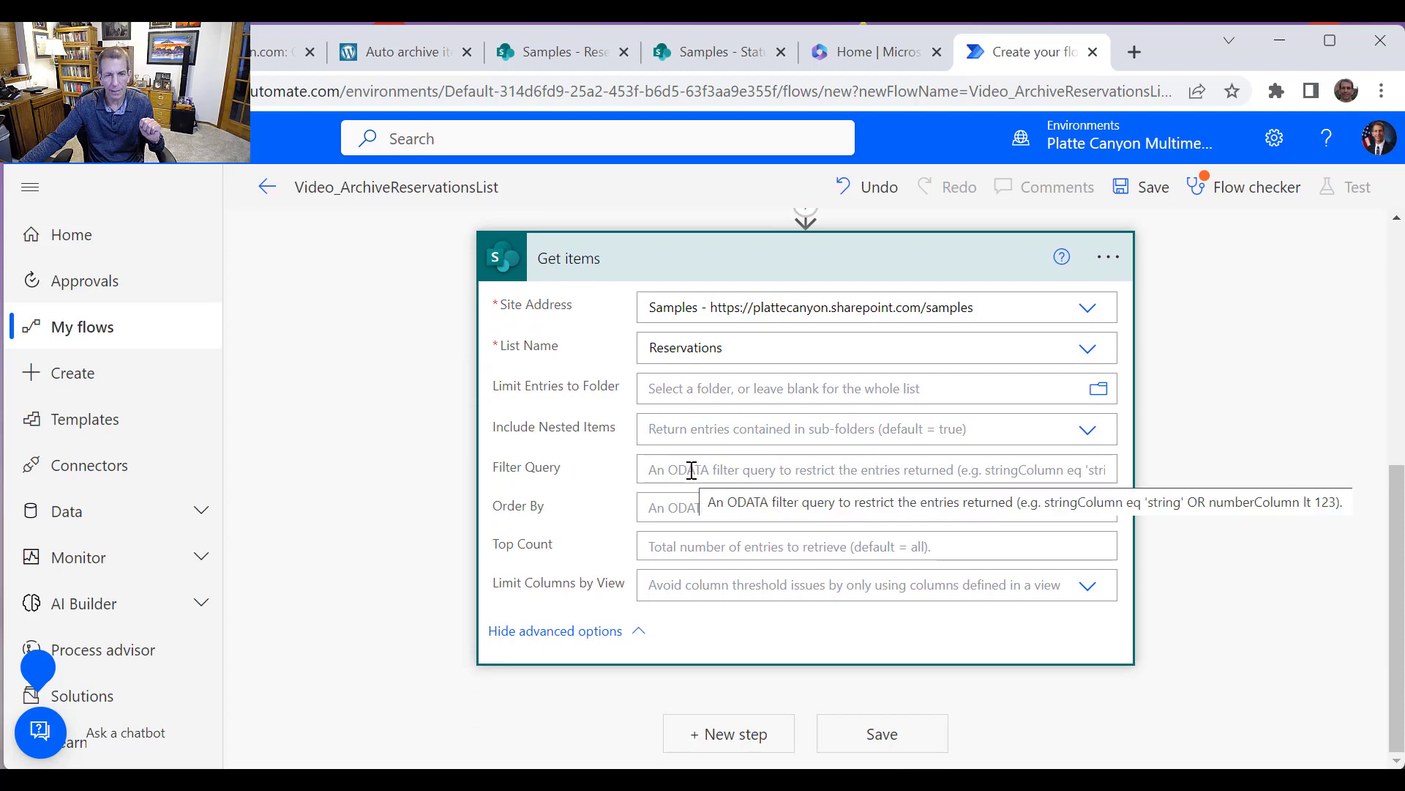
click(692, 470)
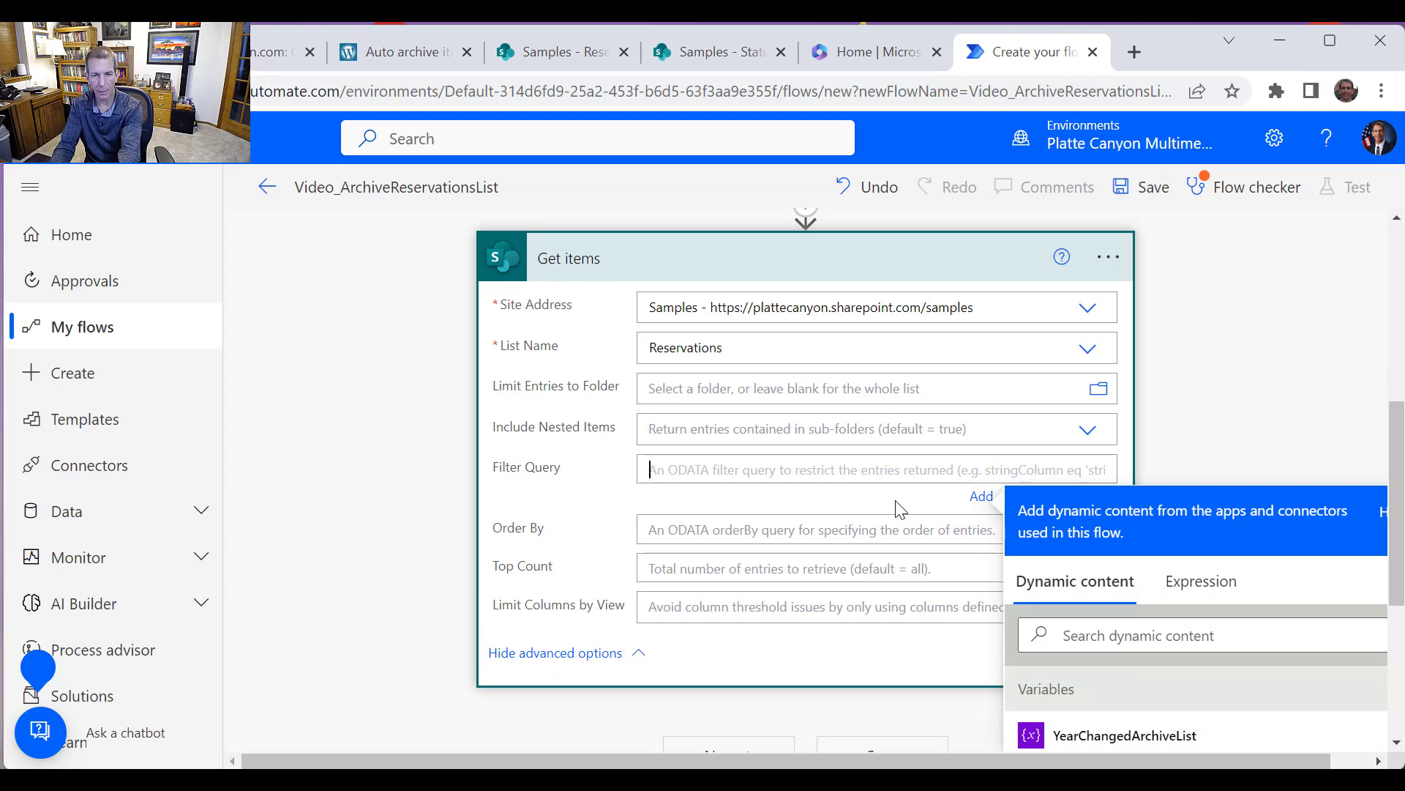
text(AppointmentDate lt ')
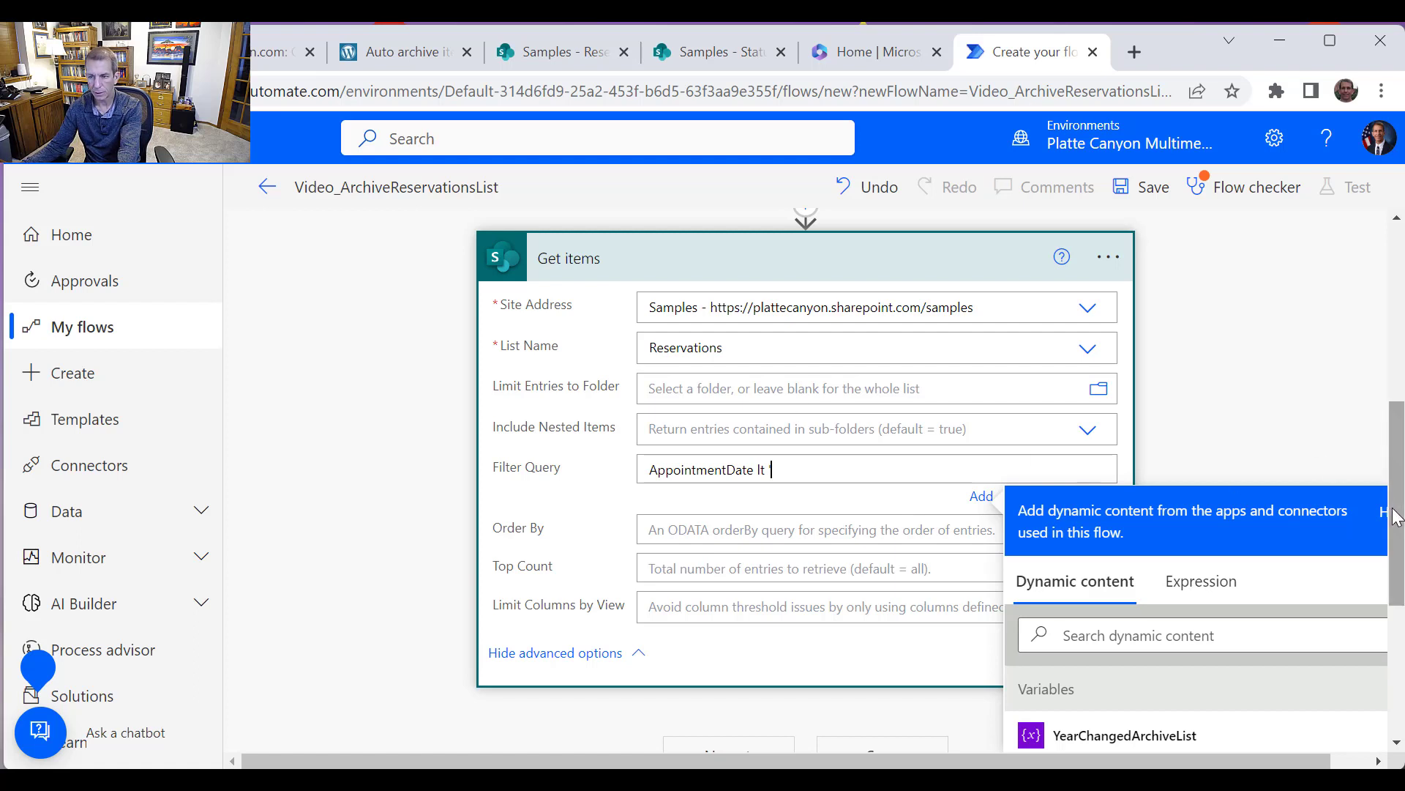
drag(1395, 516, 1395, 636)
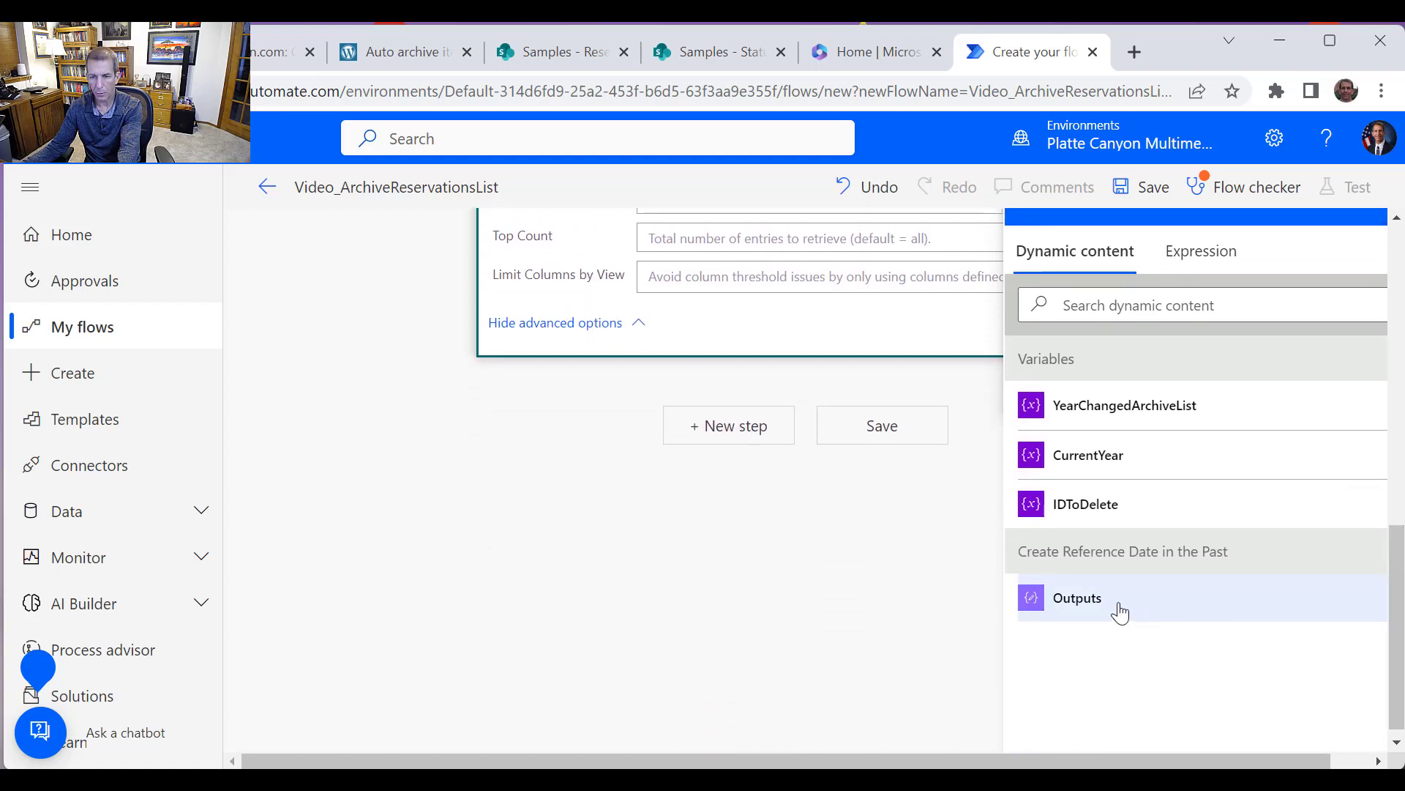
click(1119, 608)
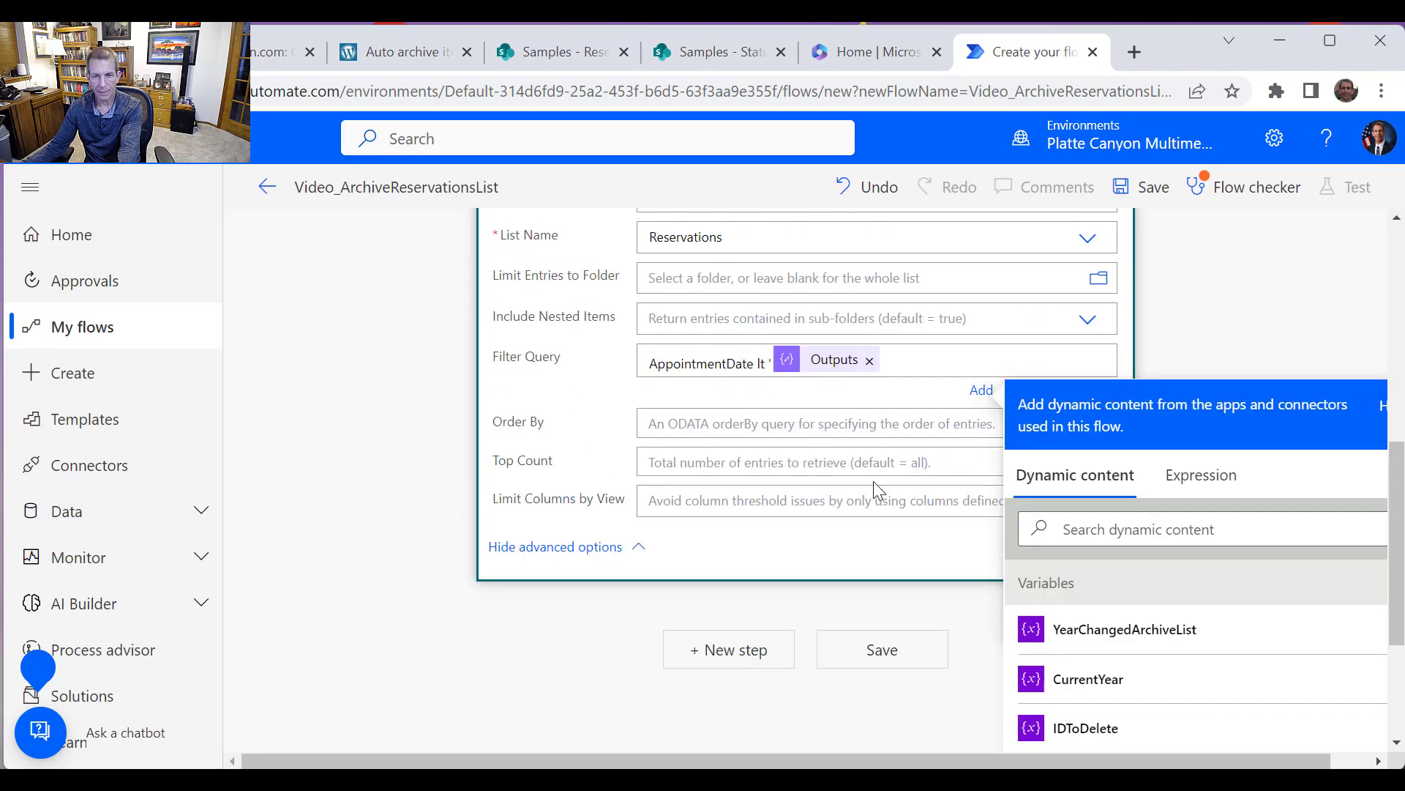
text(')
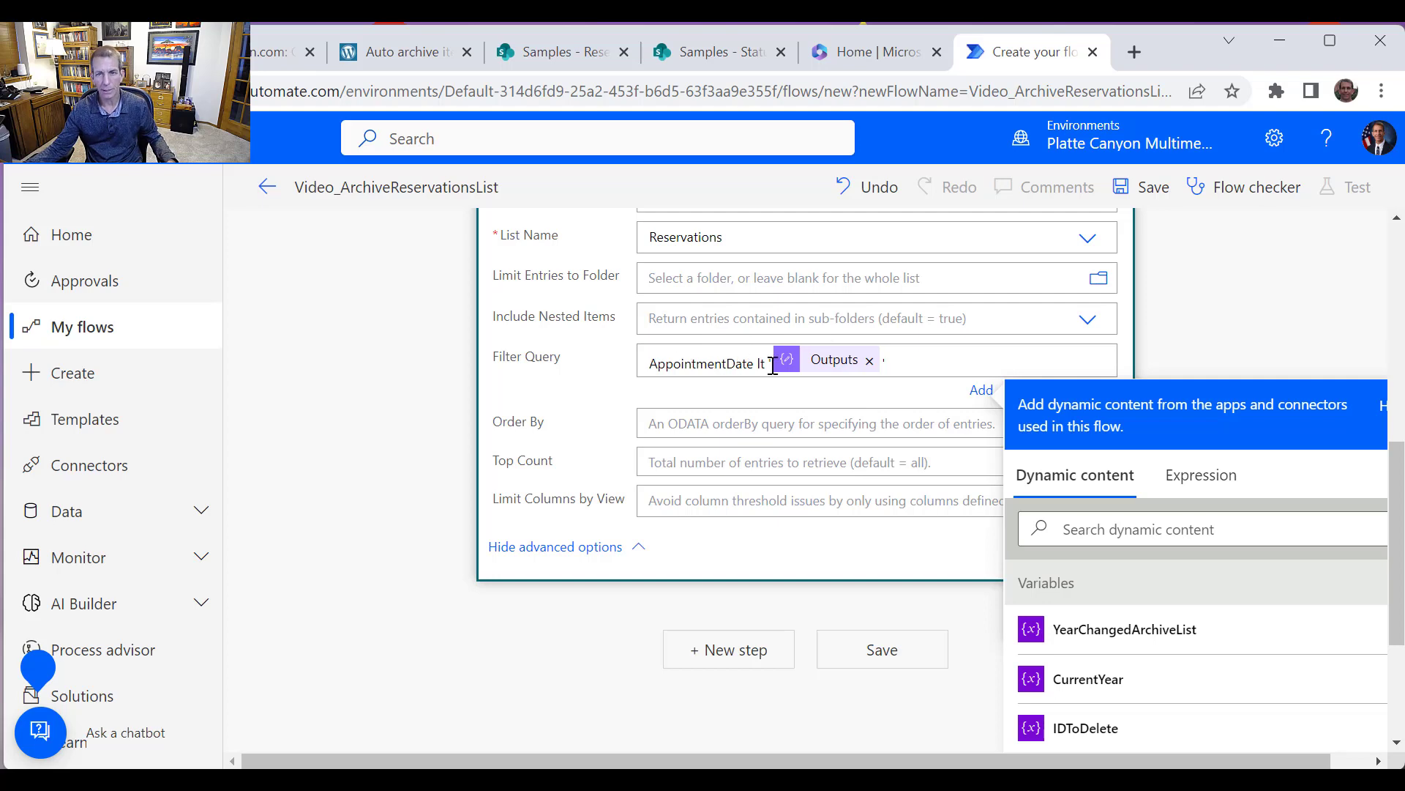
Add an Apply to each control as a new step below Get items
click(558, 53)
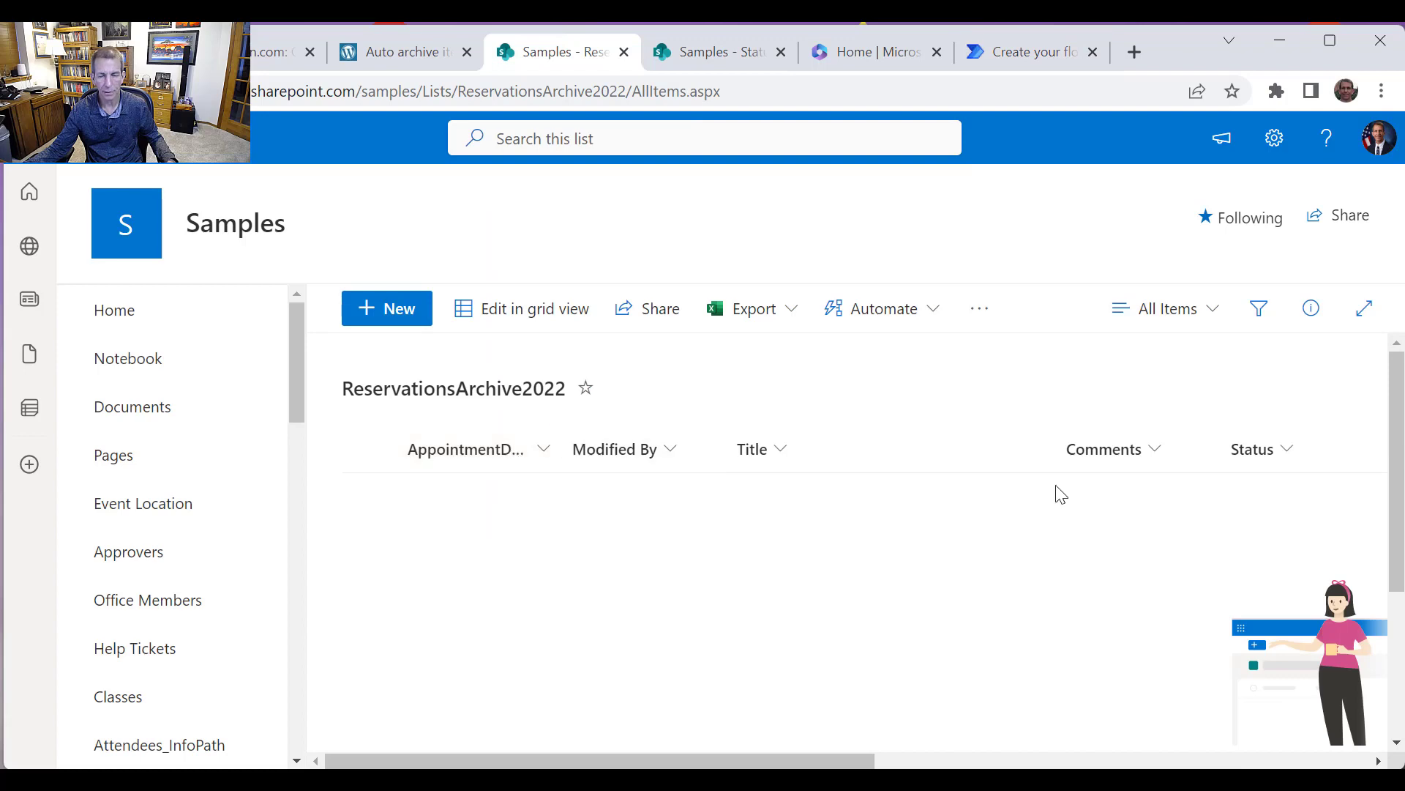
click(1017, 53)
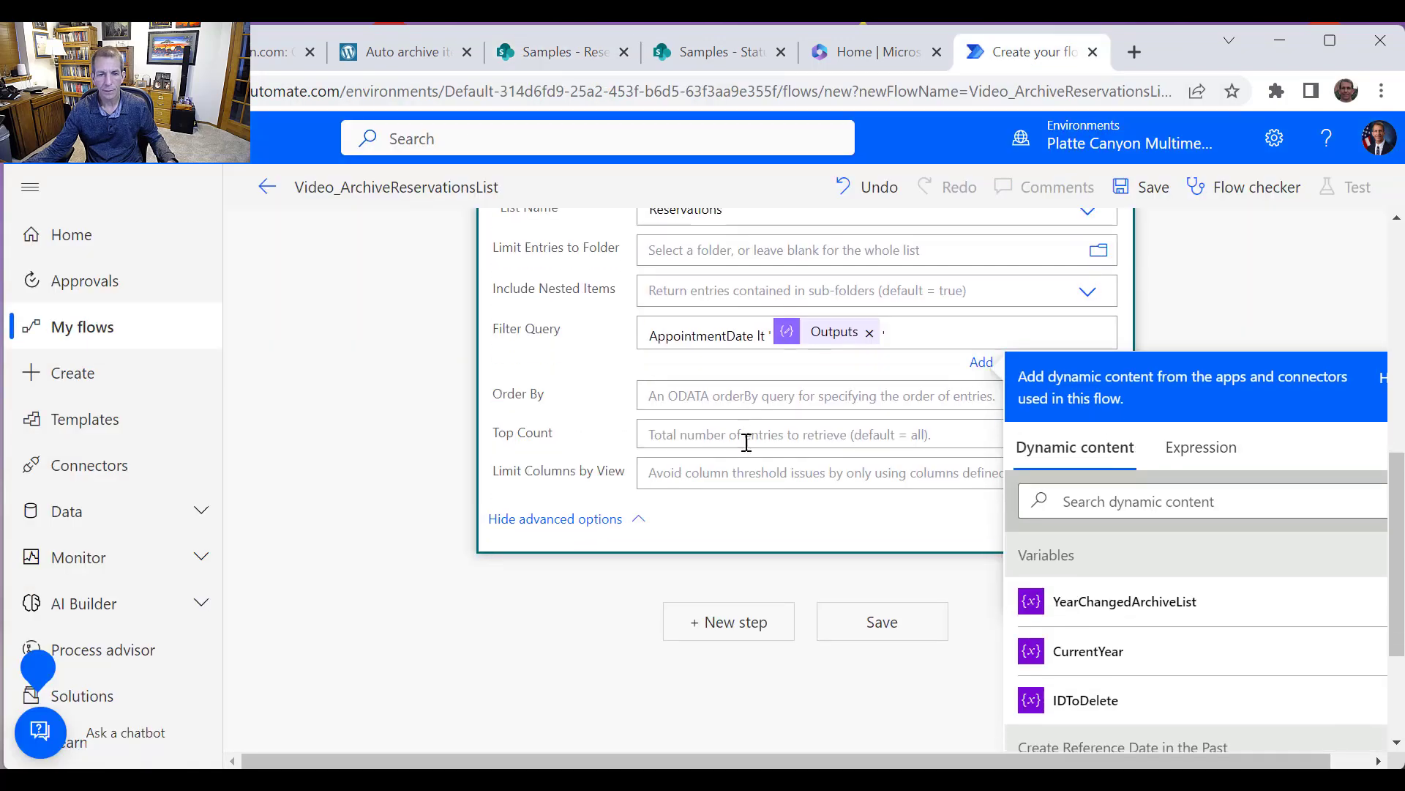
scroll(747, 442, down, 3)
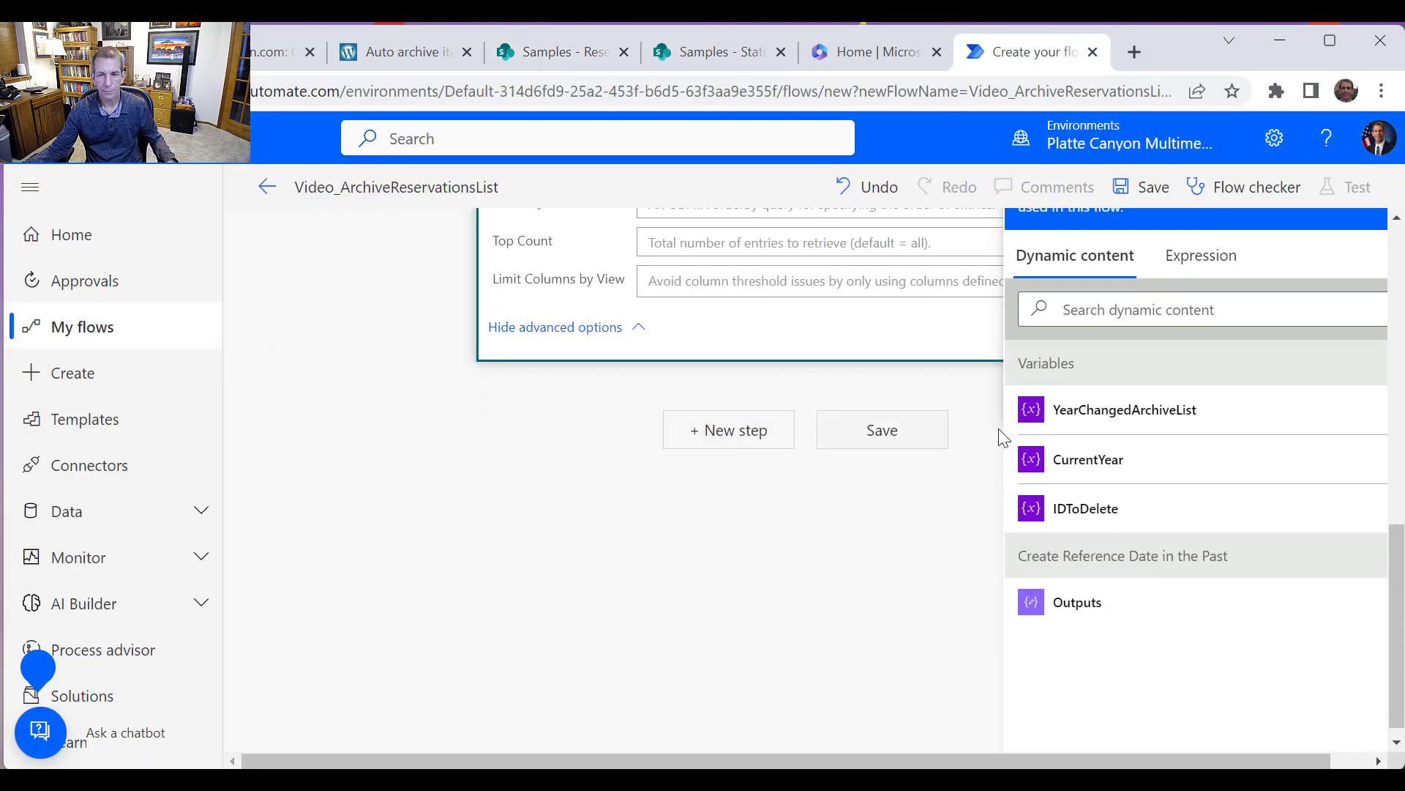
click(756, 449)
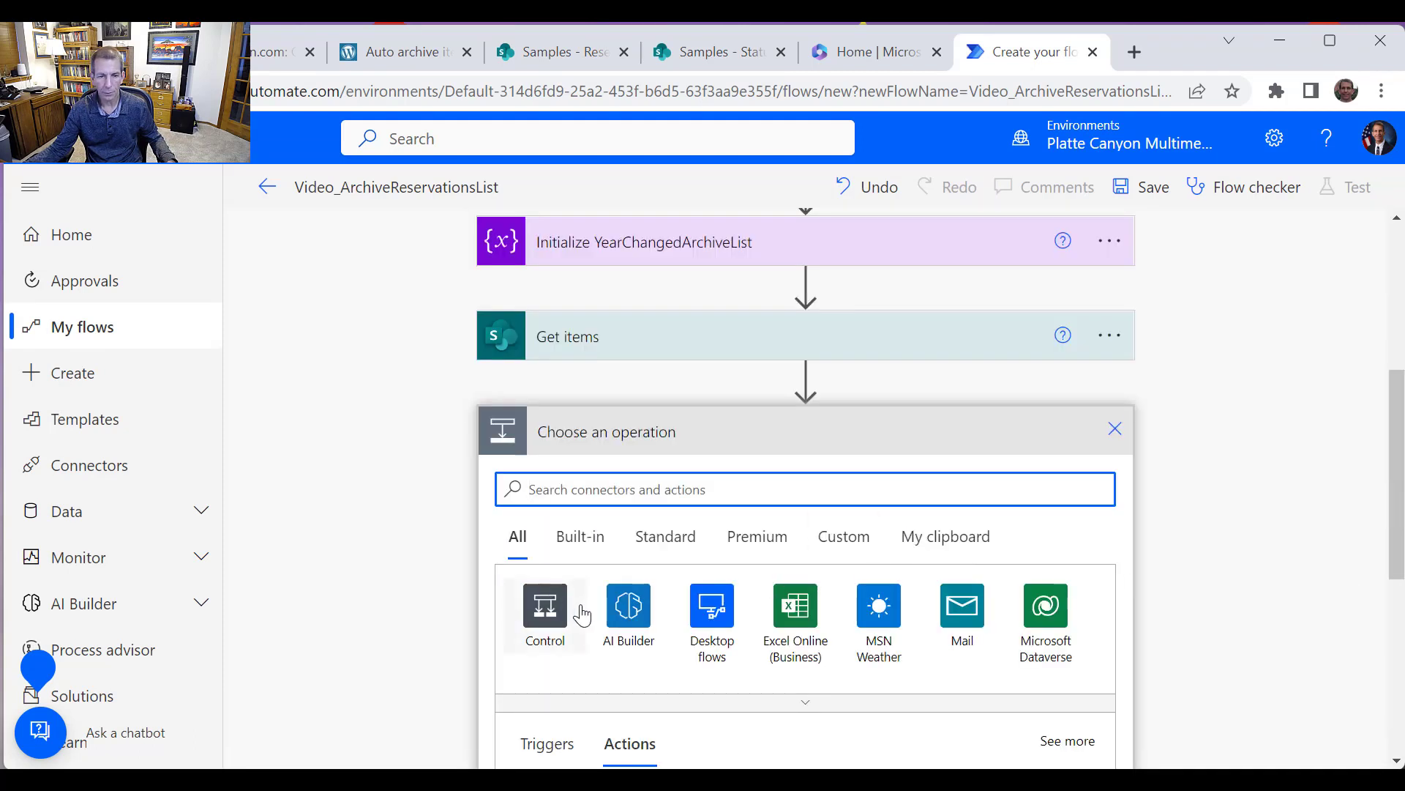
click(549, 605)
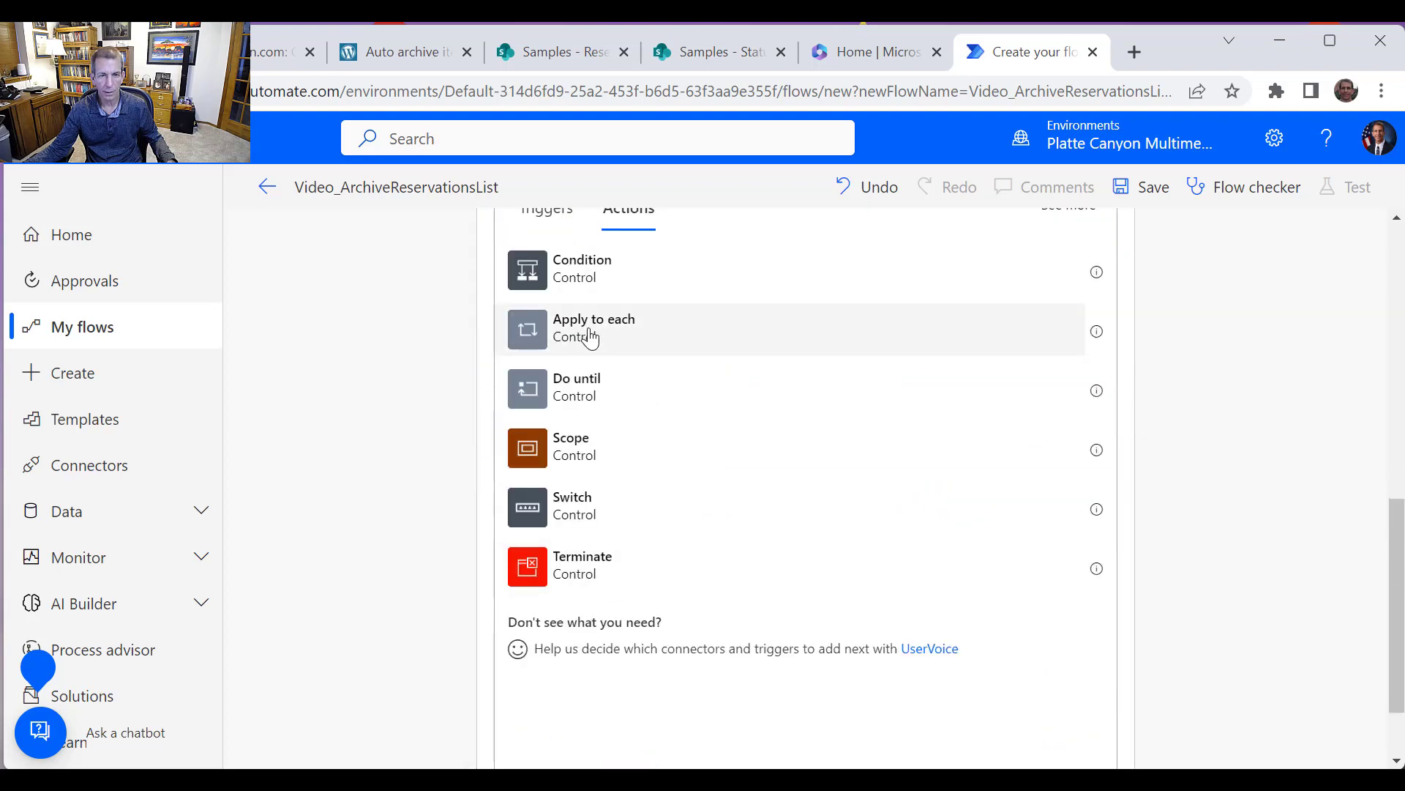
click(591, 338)
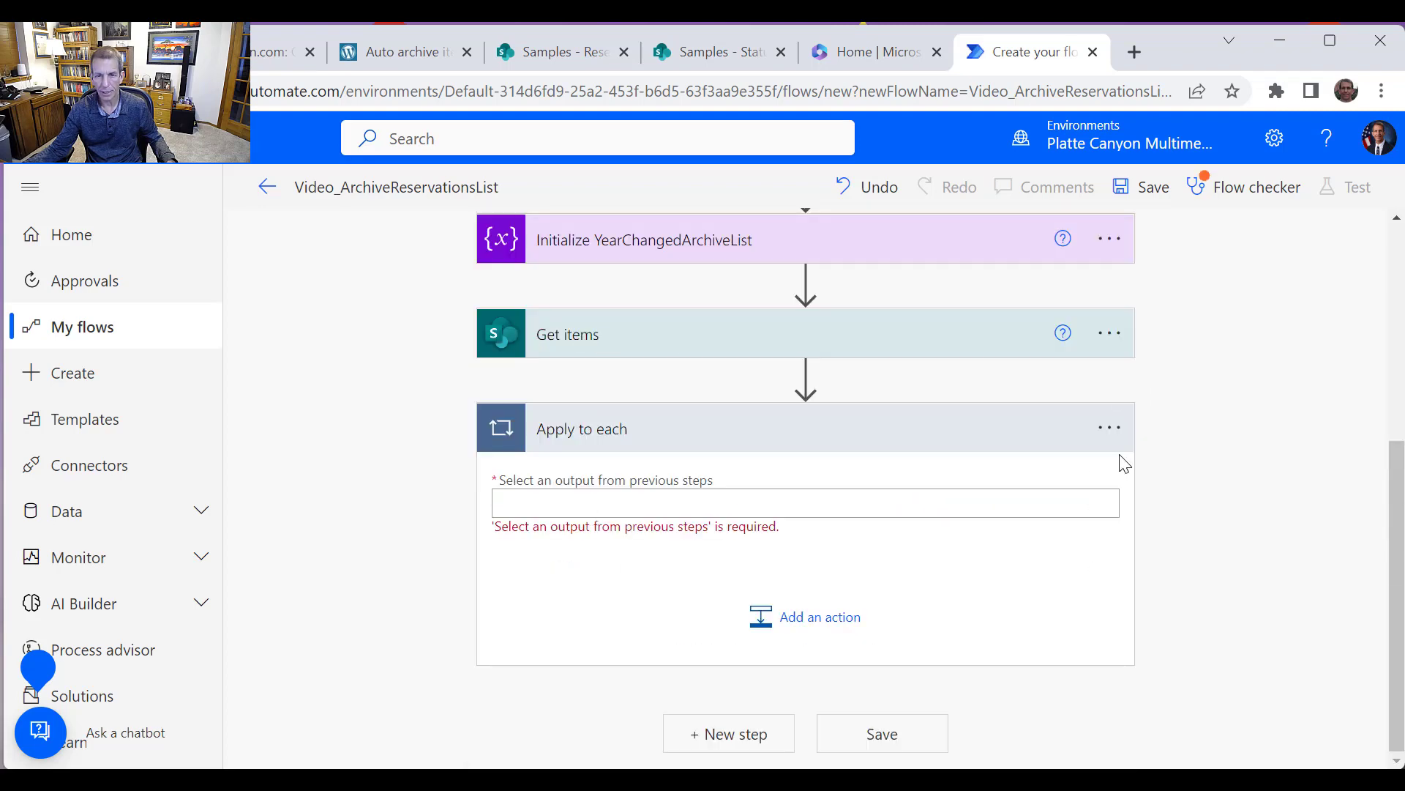
Rename the Apply to each action to Loop through each item
click(1111, 431)
click(1170, 464)
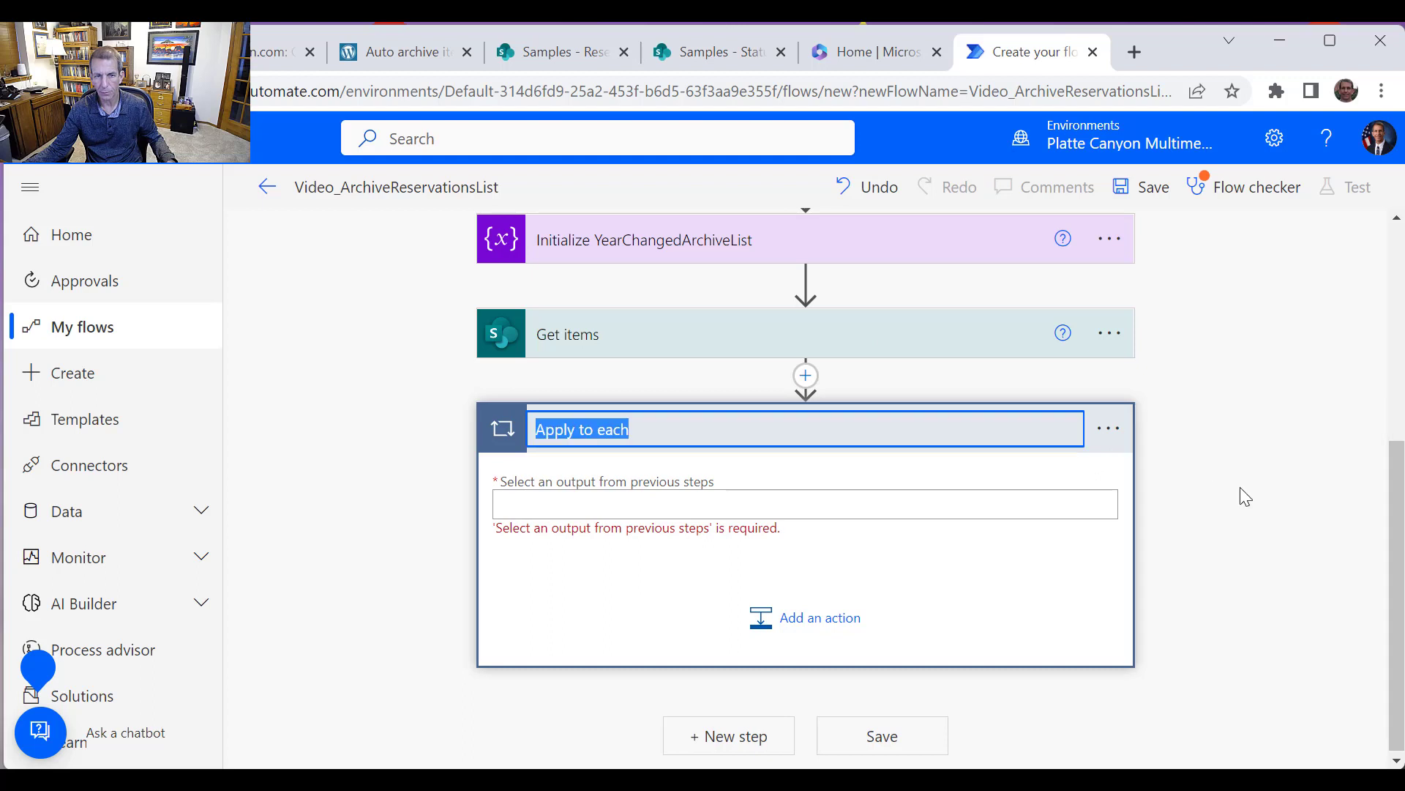
text(Loo)
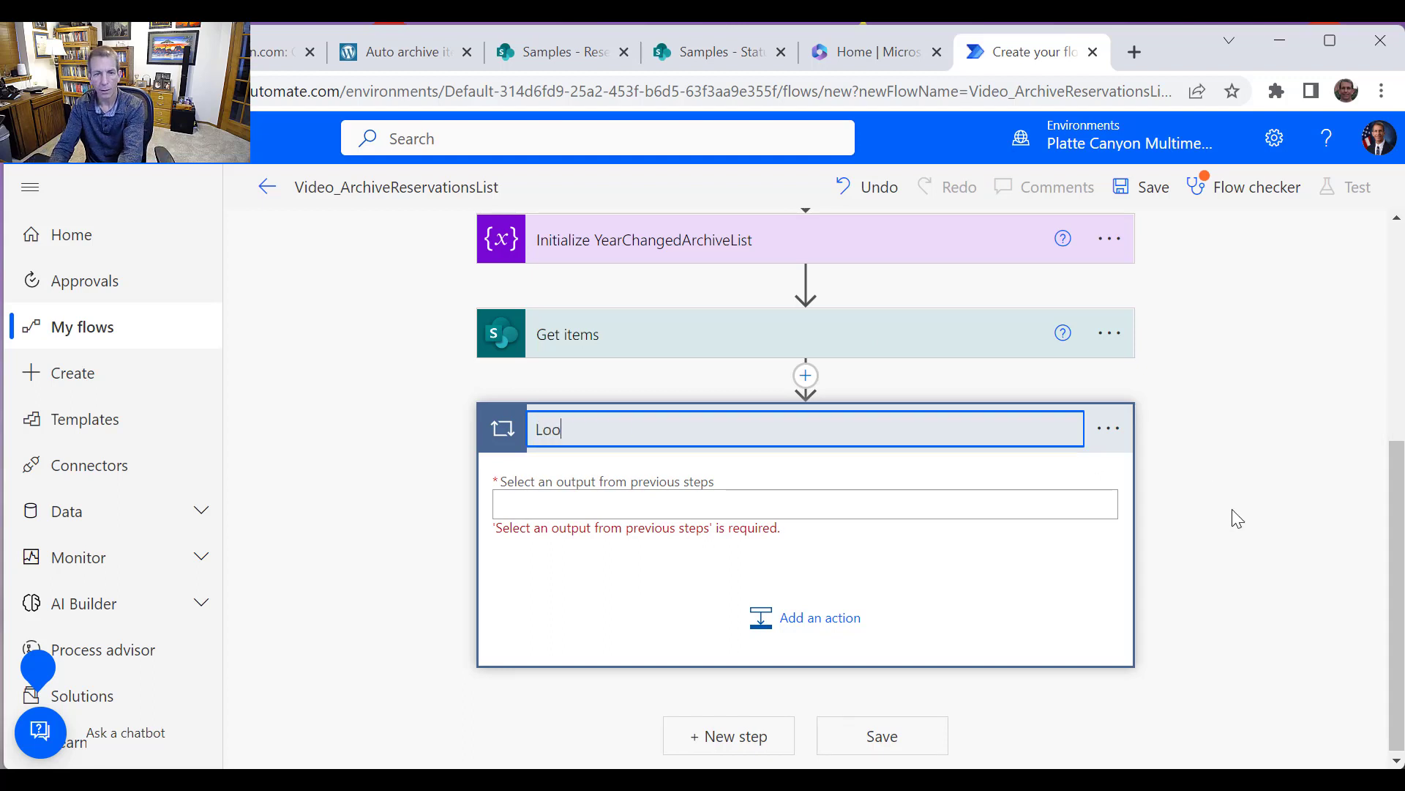
text(p through each item)
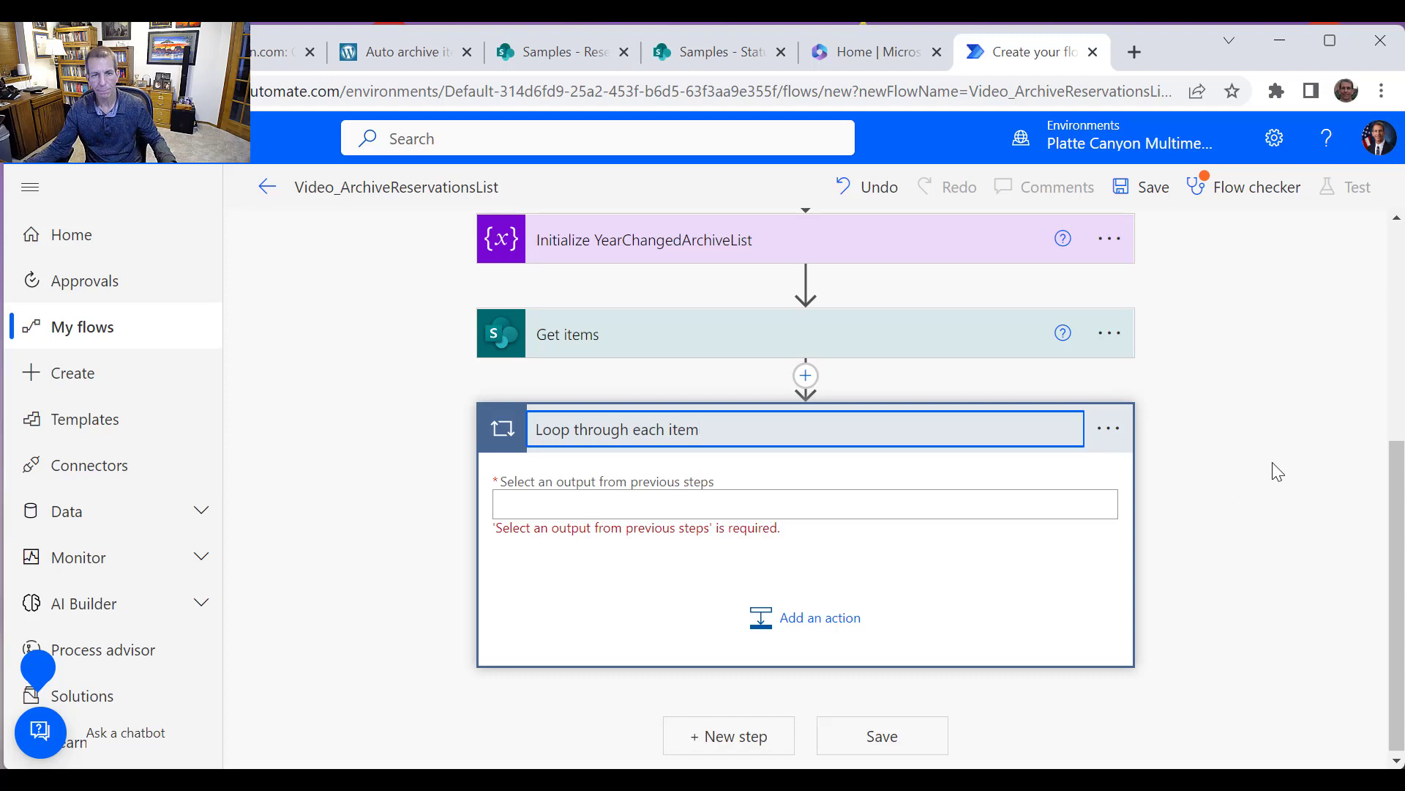
scroll(1171, 483, up, 2)
scroll(1120, 514, down, 1)
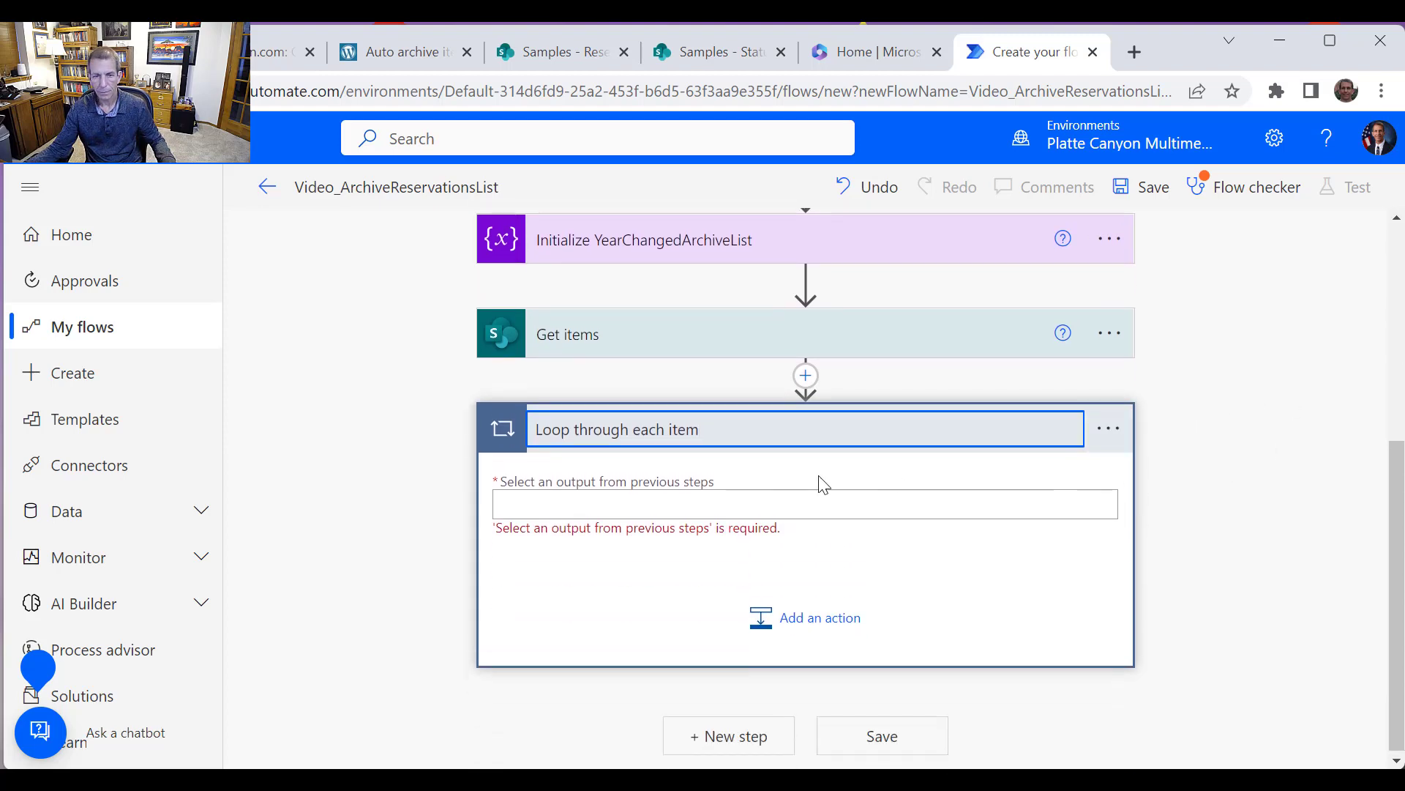
Set the loop's output from previous steps to the Get items value
click(763, 491)
scroll(1135, 551, down, 4)
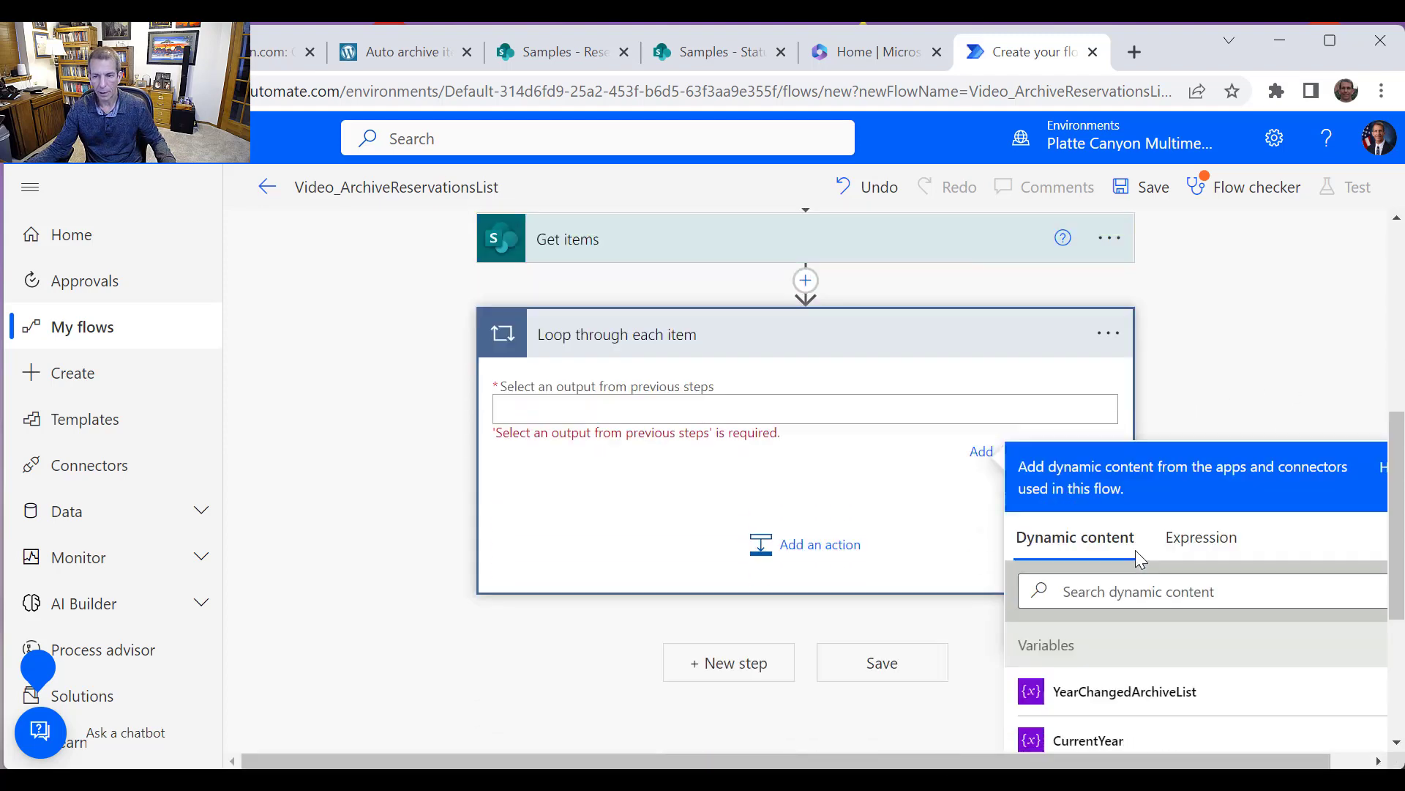
click(1080, 651)
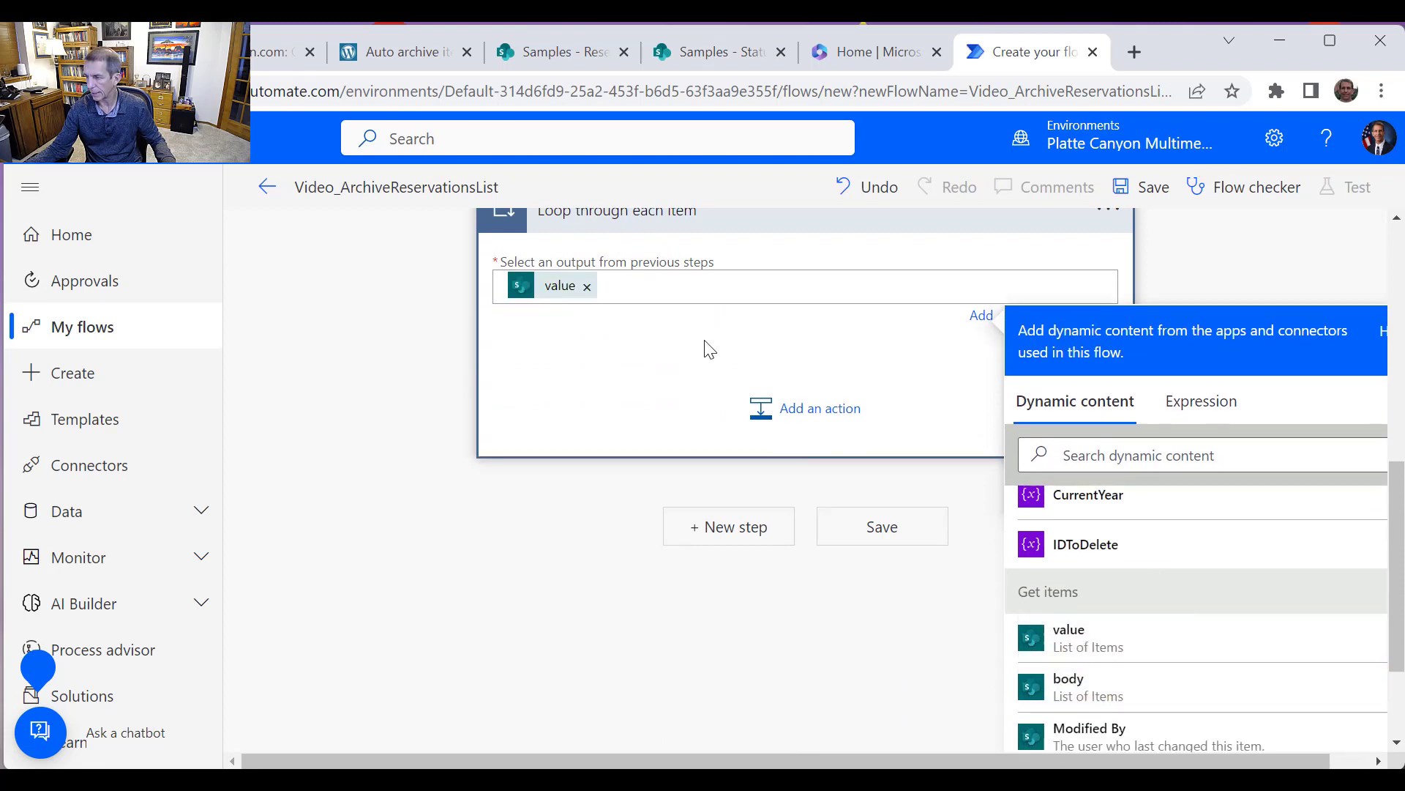
Add a Set variable action inside the loop and choose the IDToDelete variable
click(820, 409)
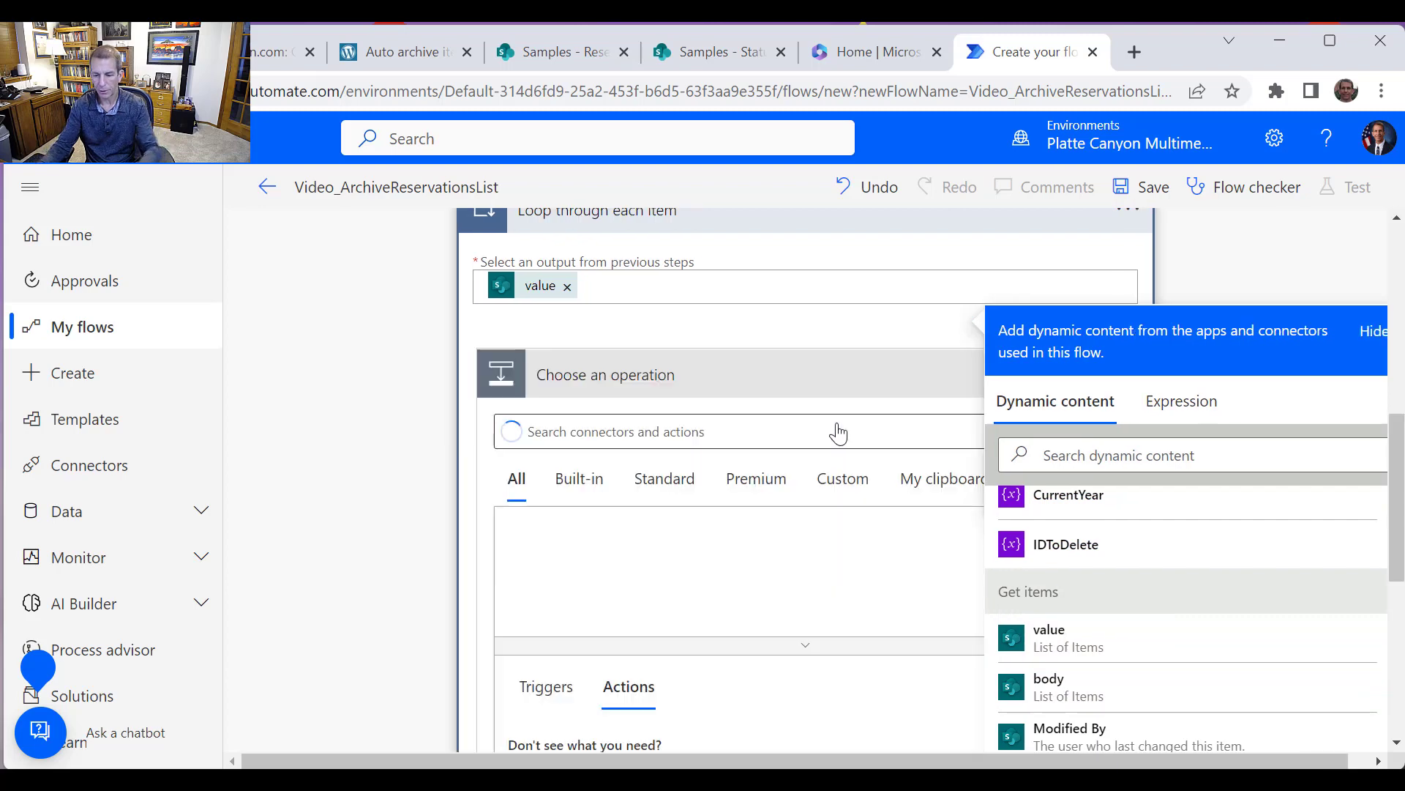
text(v)
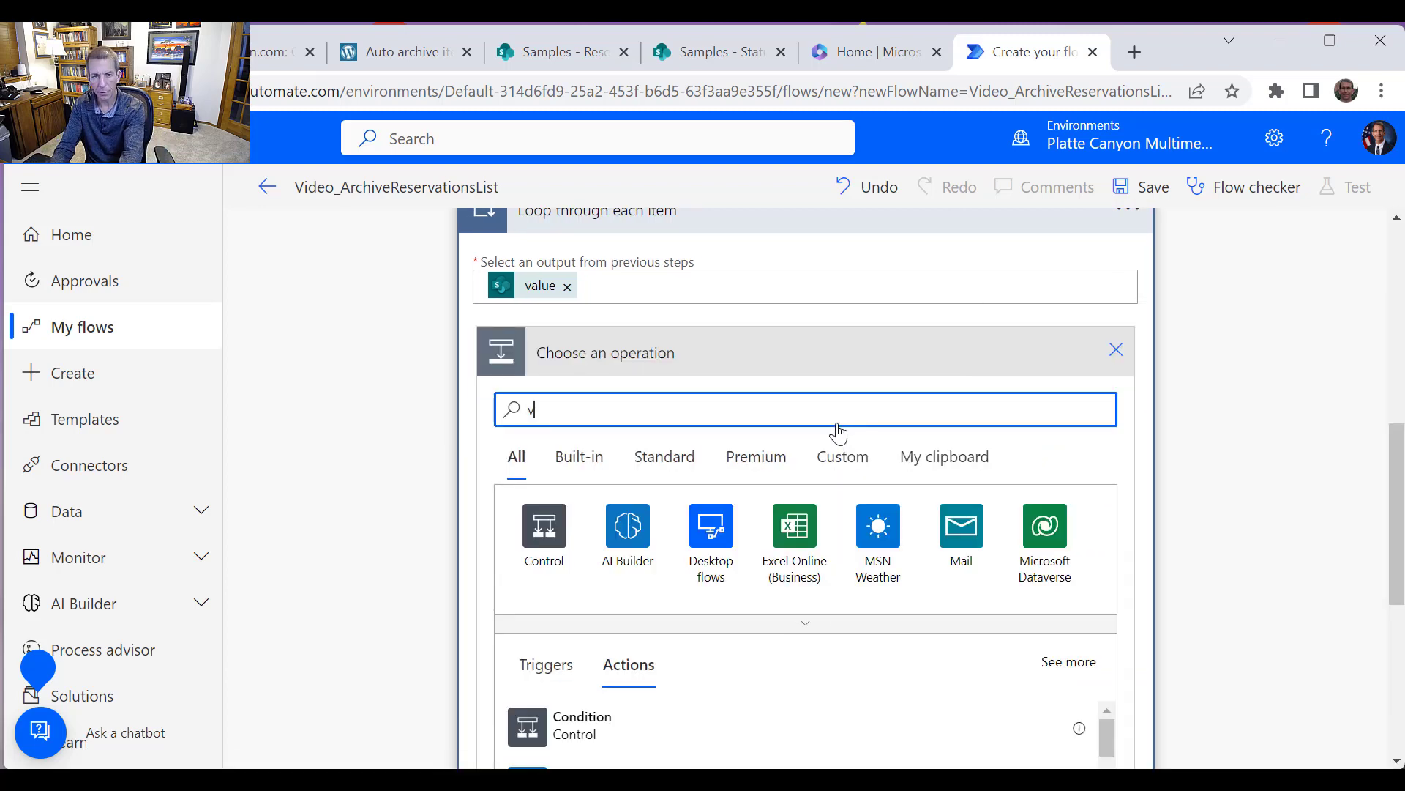
text(ari)
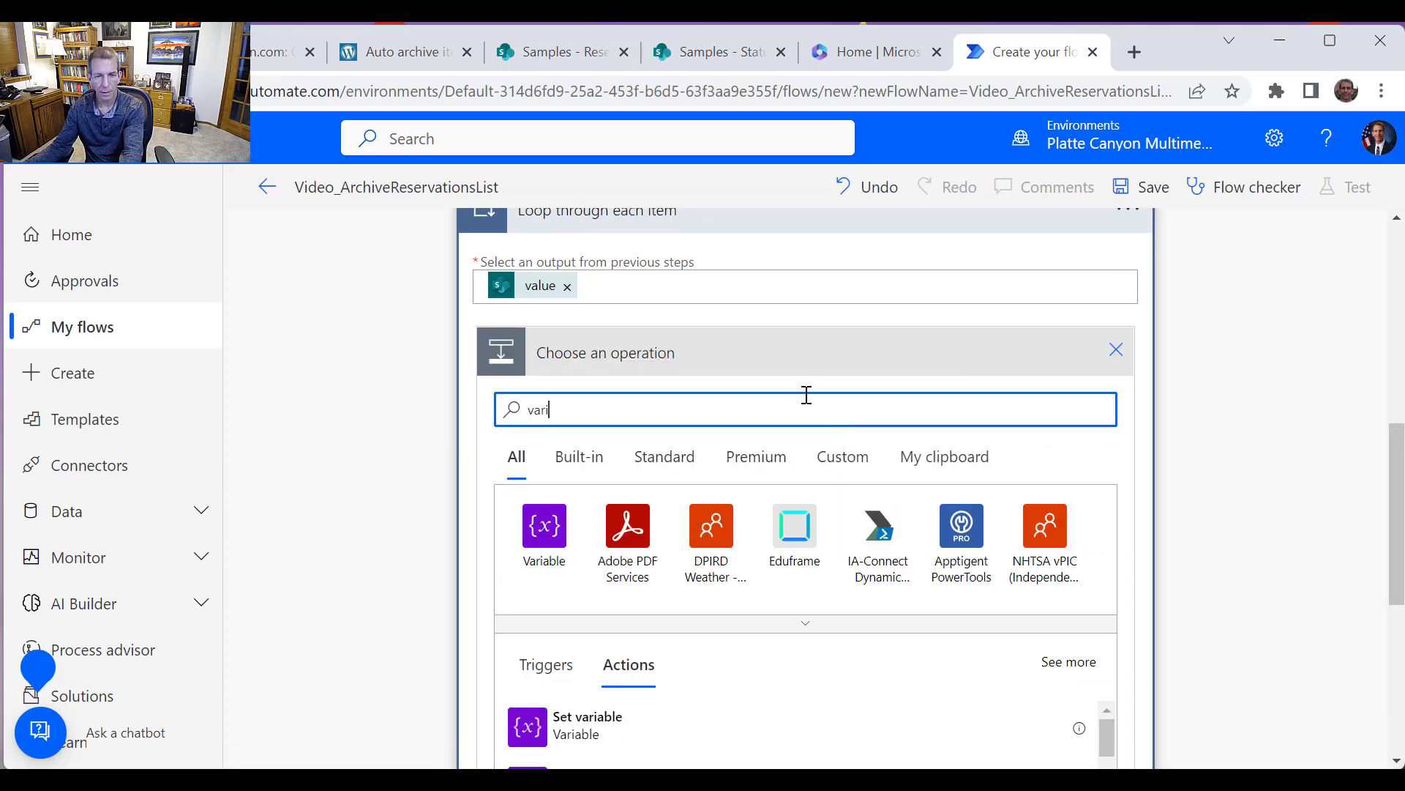
scroll(687, 661, down, 3)
click(594, 520)
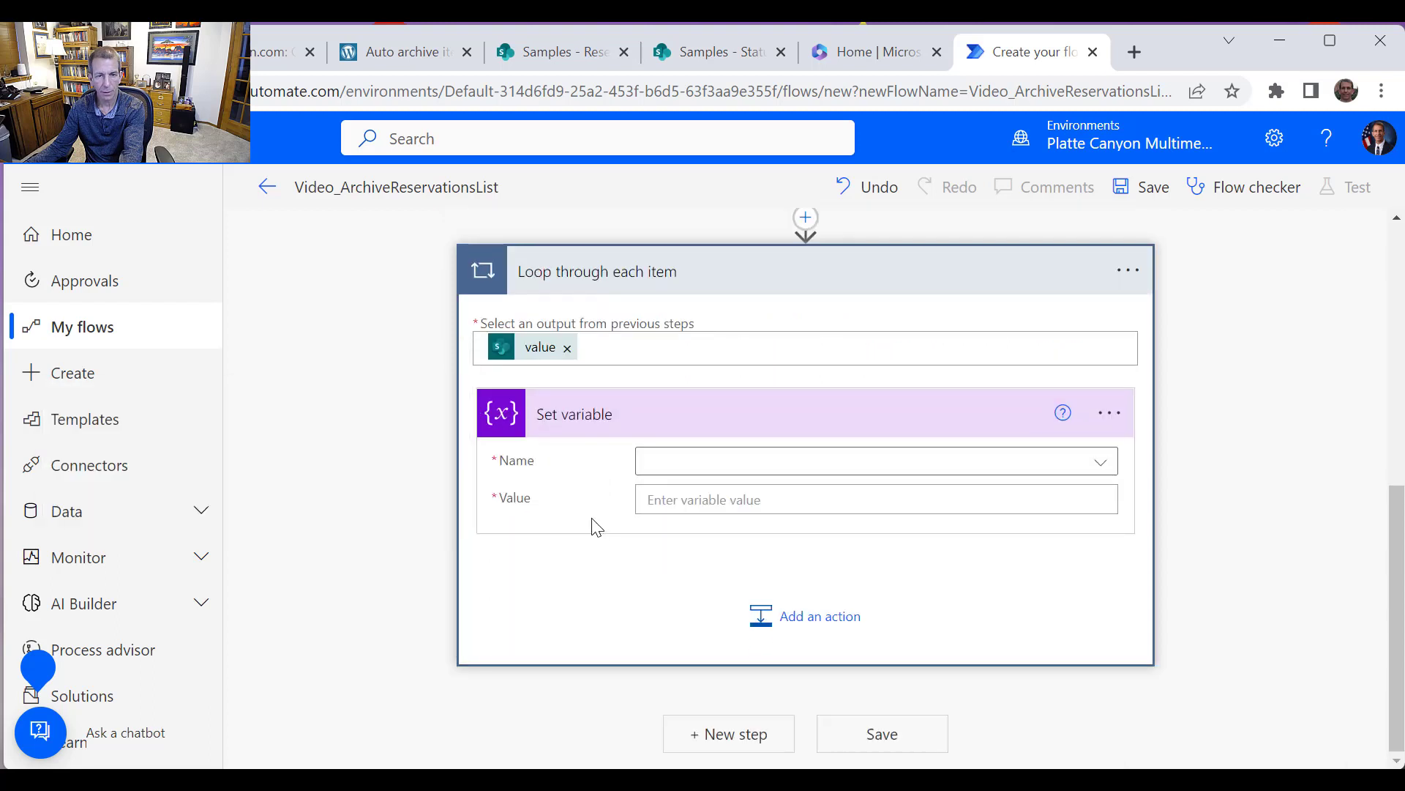
click(776, 469)
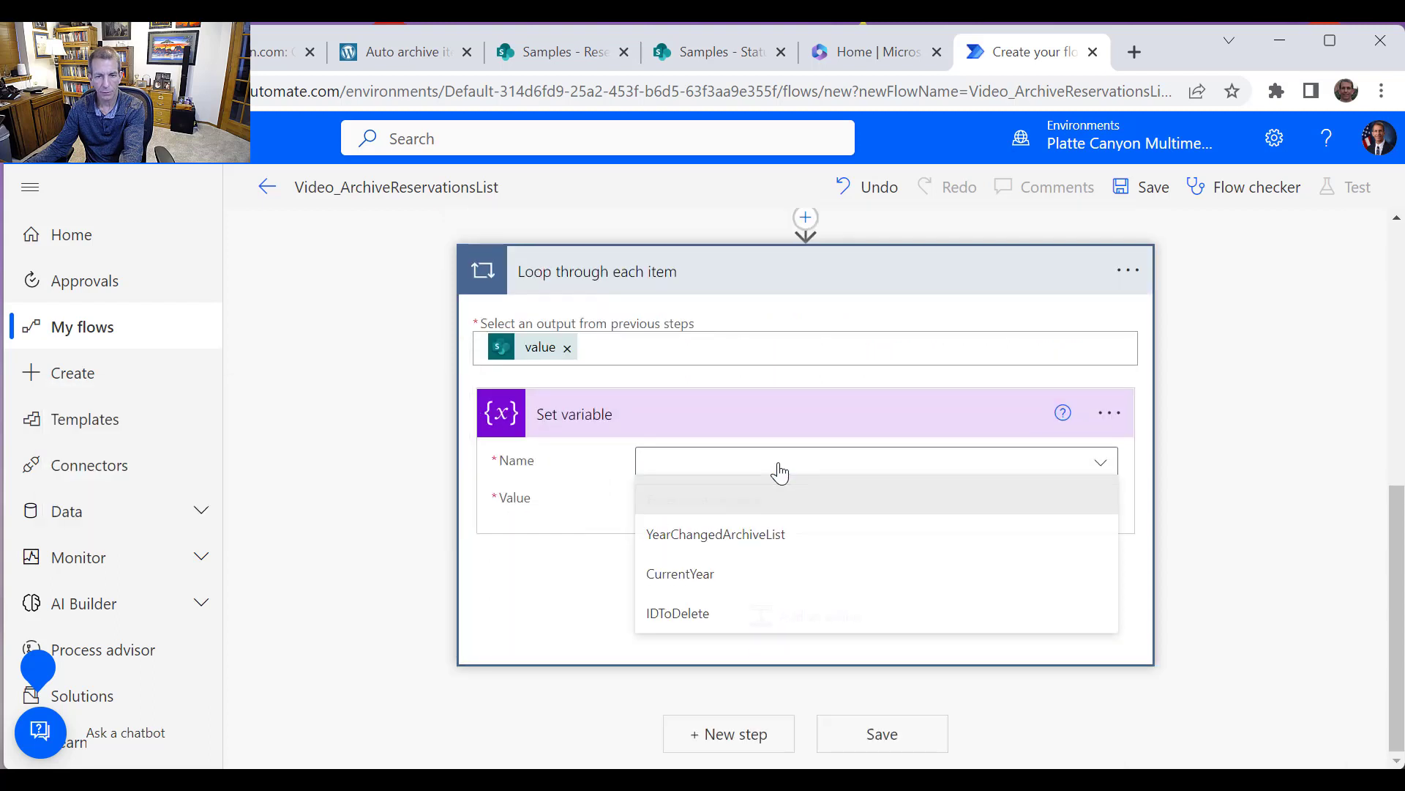
click(743, 614)
Set the variable's value to the ID dynamic content from Get items
click(775, 504)
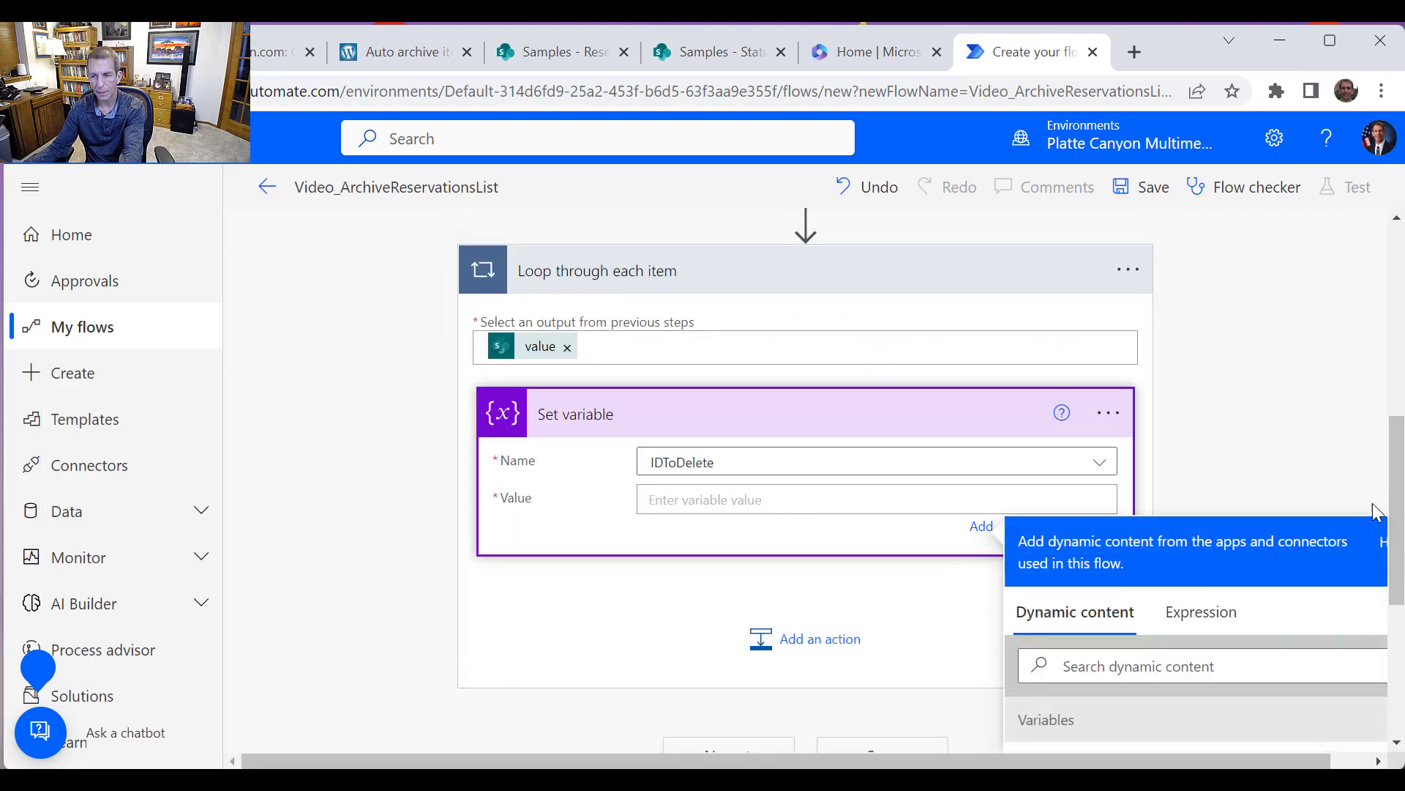
drag(1396, 527, 1399, 683)
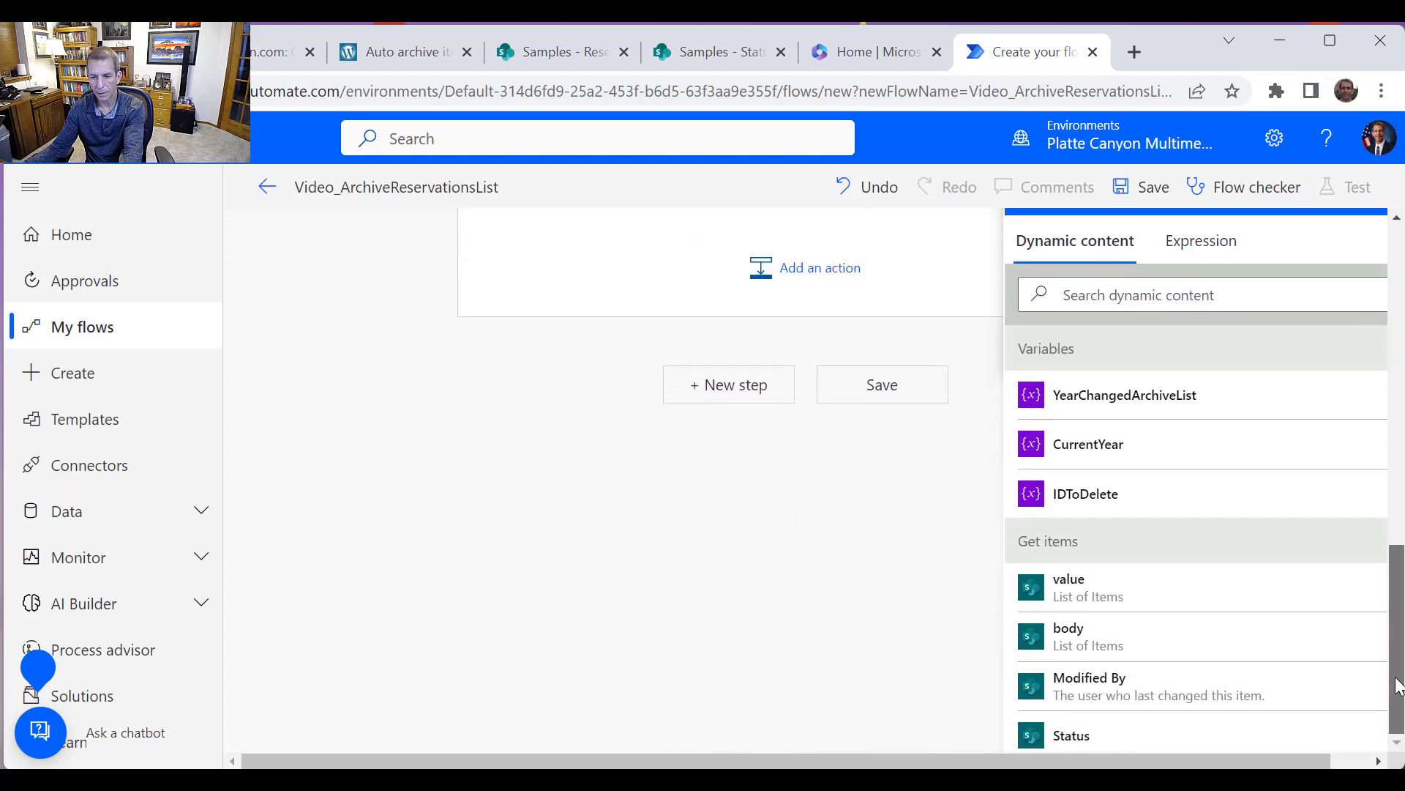
scroll(1284, 649, down, 3)
scroll(1290, 637, up, 2)
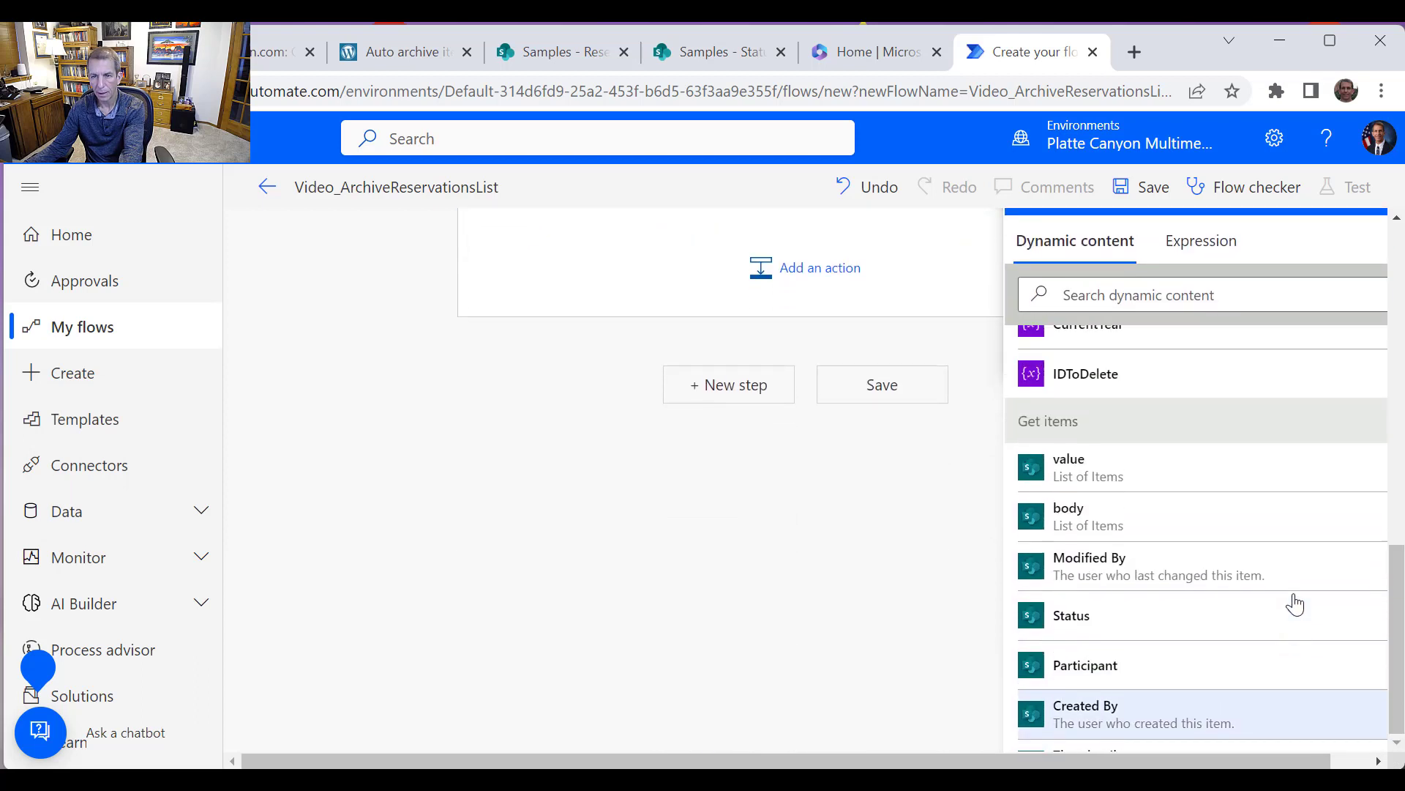
scroll(1297, 601, up, 2)
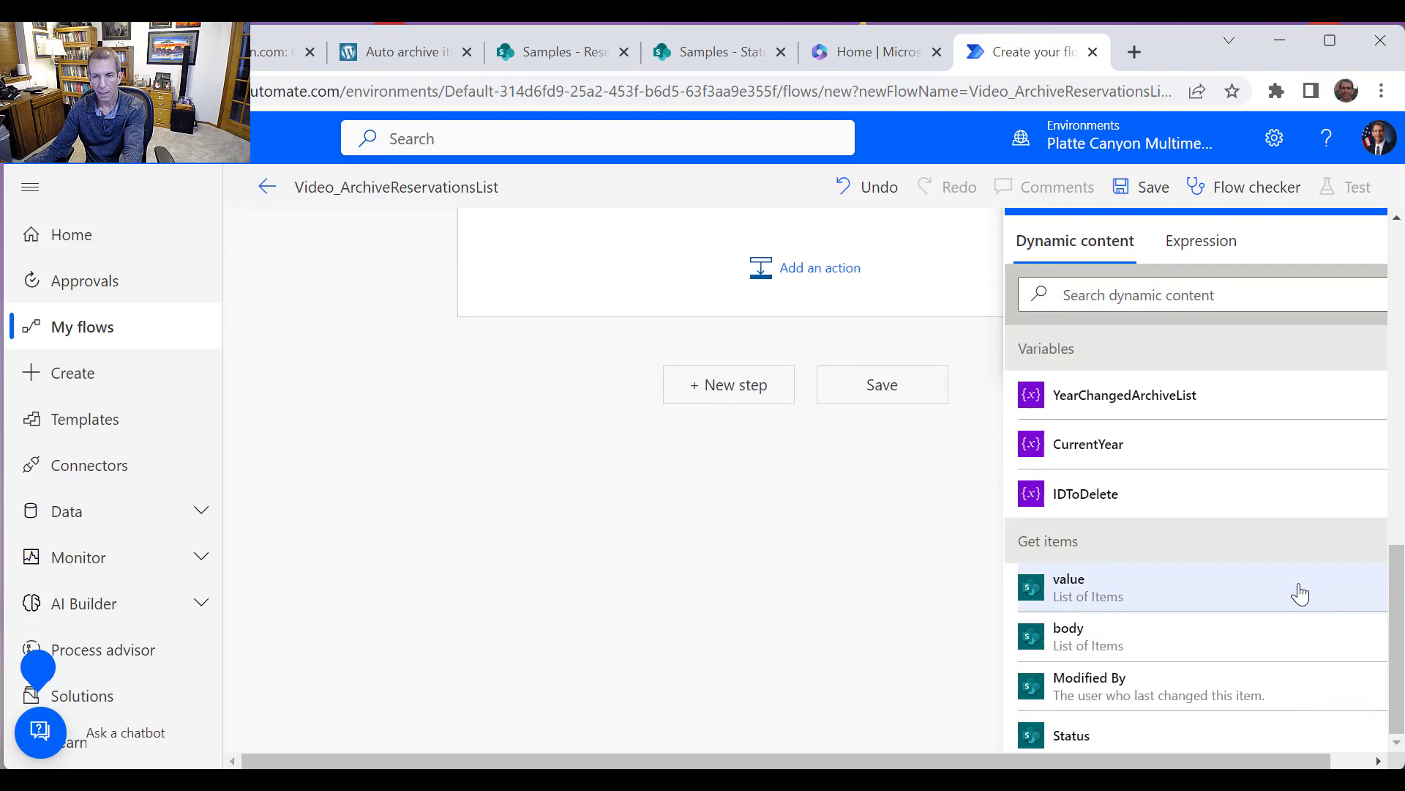
scroll(1314, 612, down, 5)
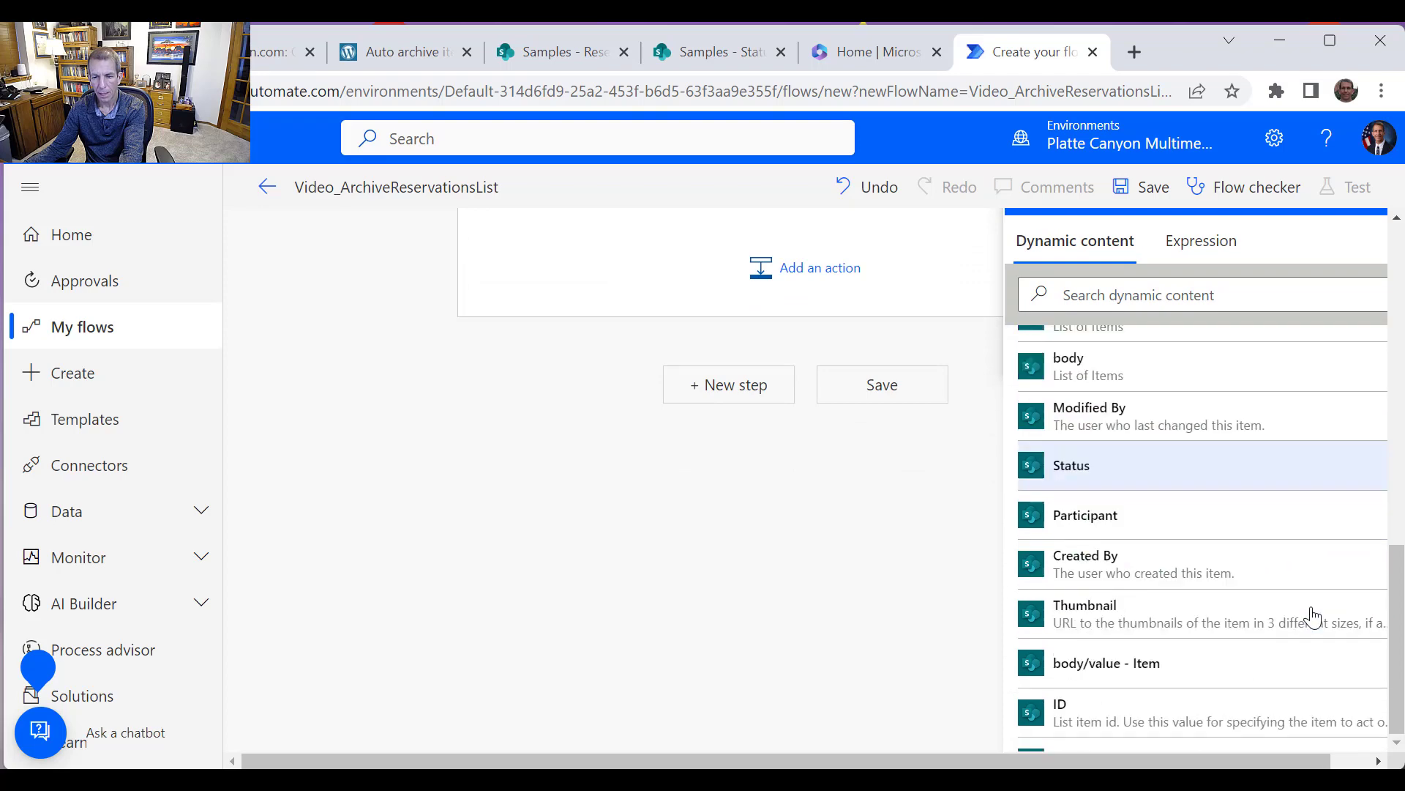
click(1161, 672)
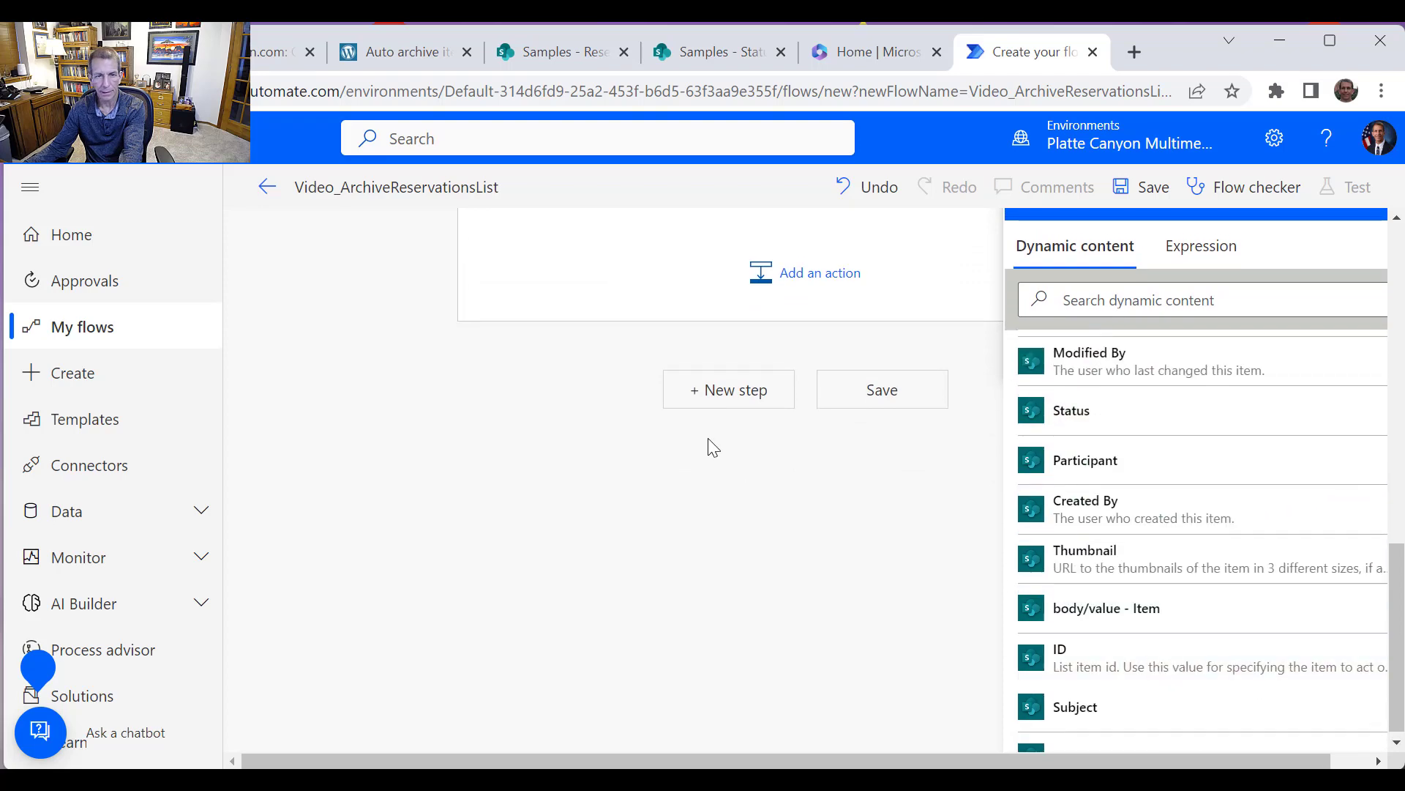
scroll(769, 435, up, 3)
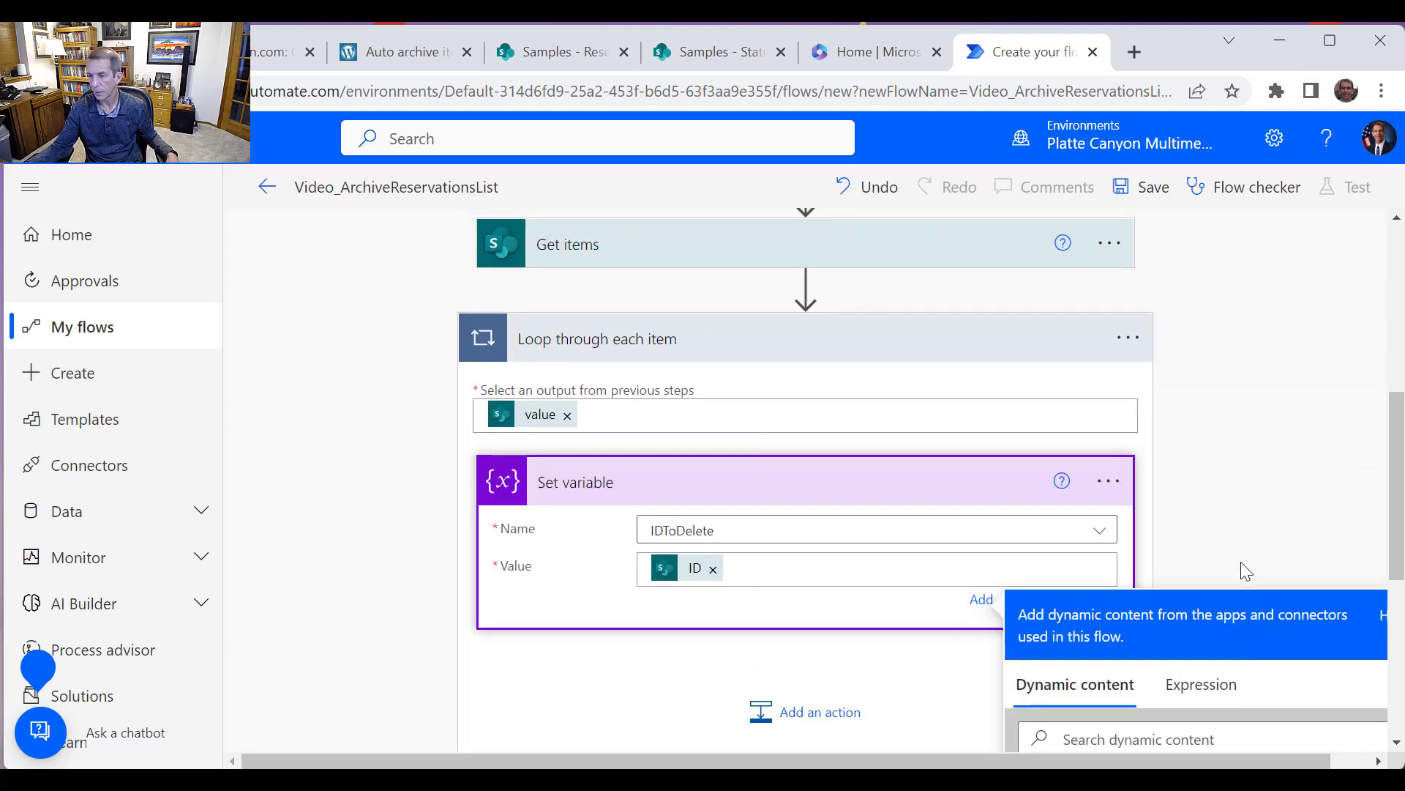
Add a SharePoint Get item action inside the loop below Set variable
scroll(784, 630, down, 3)
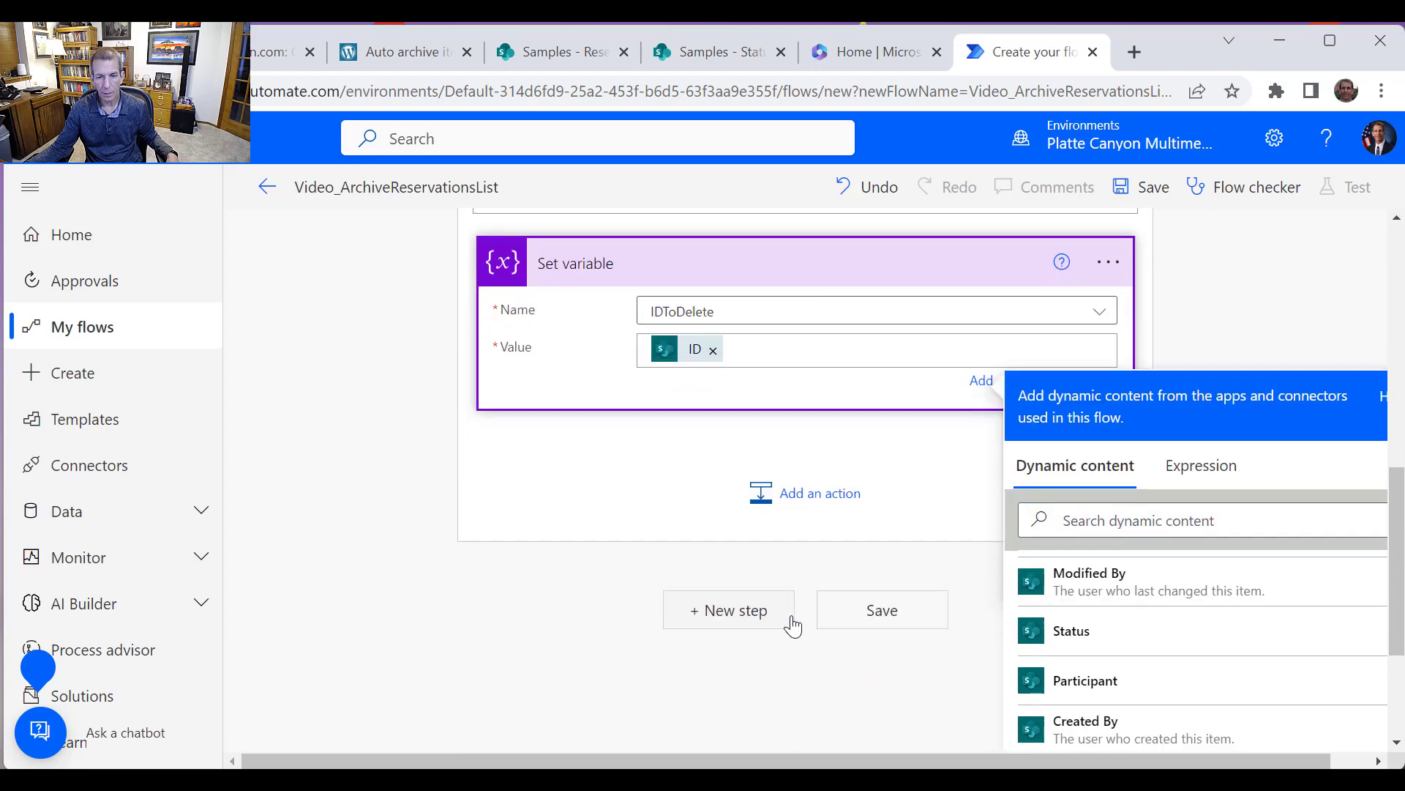
click(798, 517)
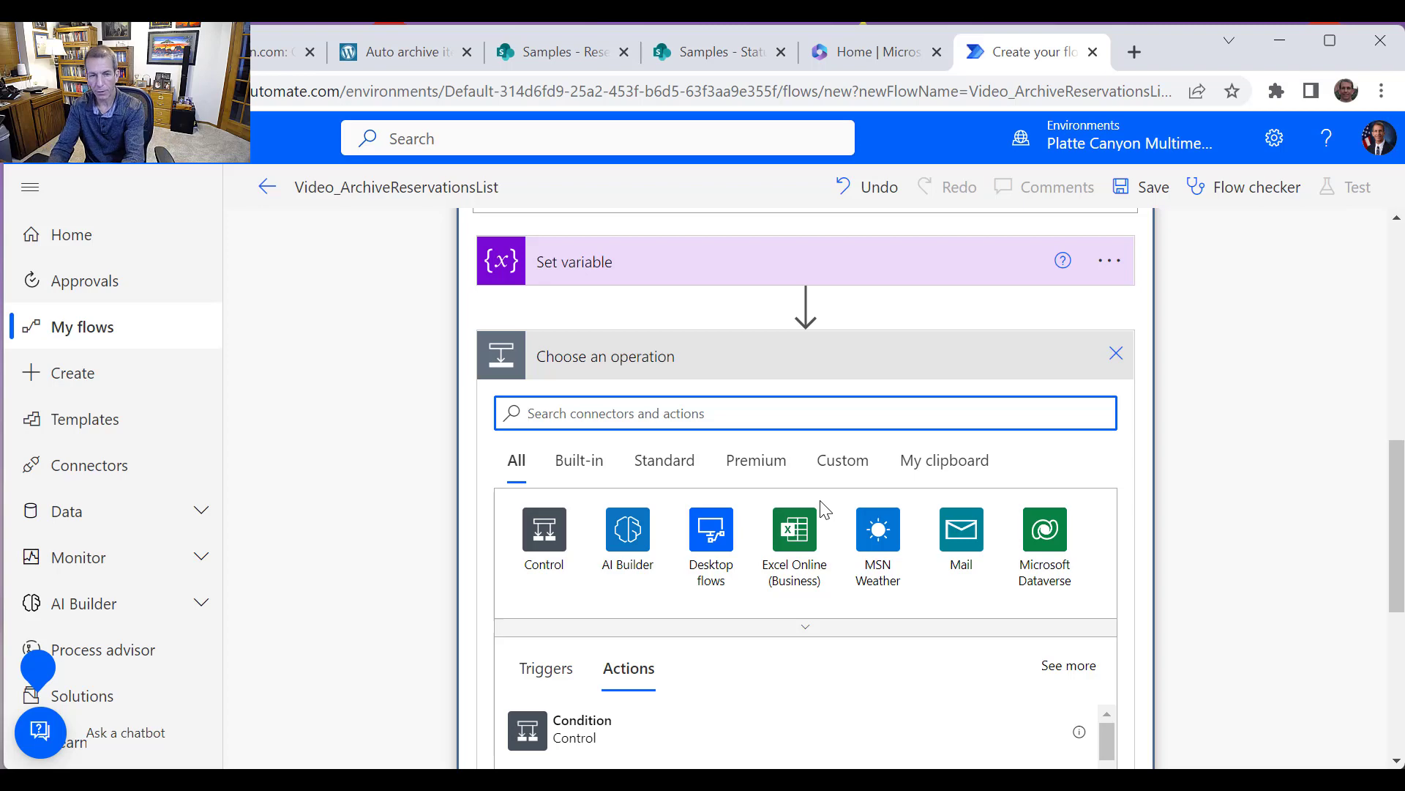
text(ShareP)
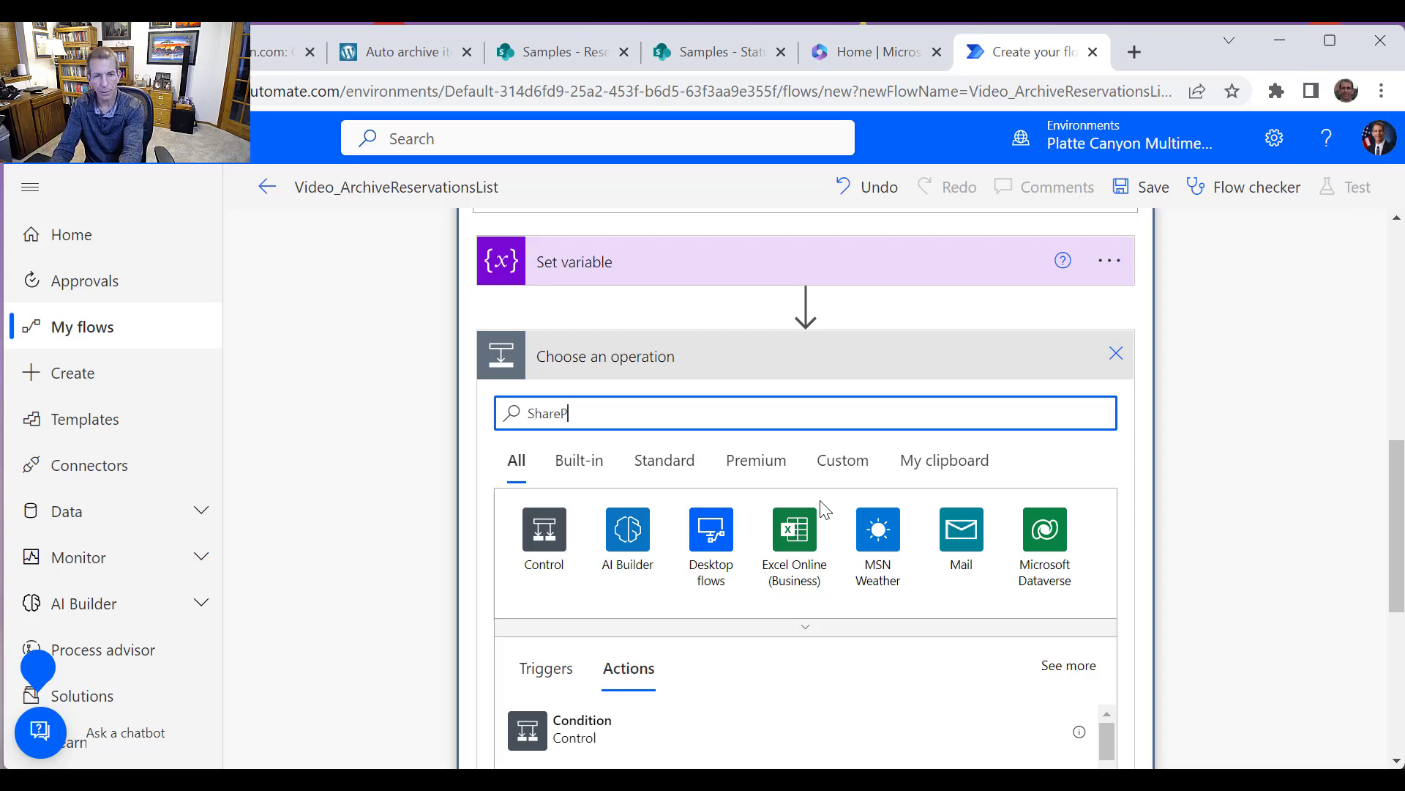
text(oint)
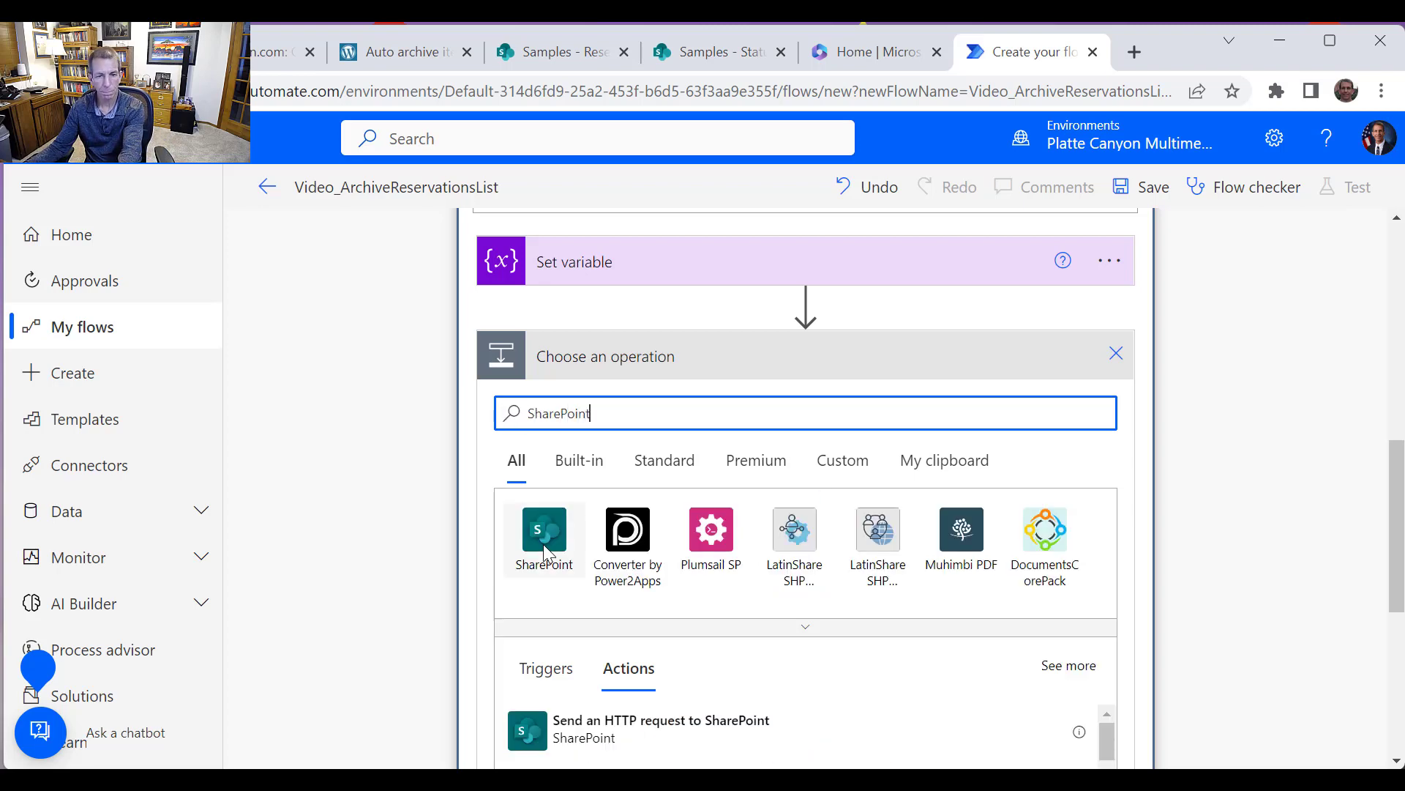
click(544, 543)
scroll(675, 602, down, 5)
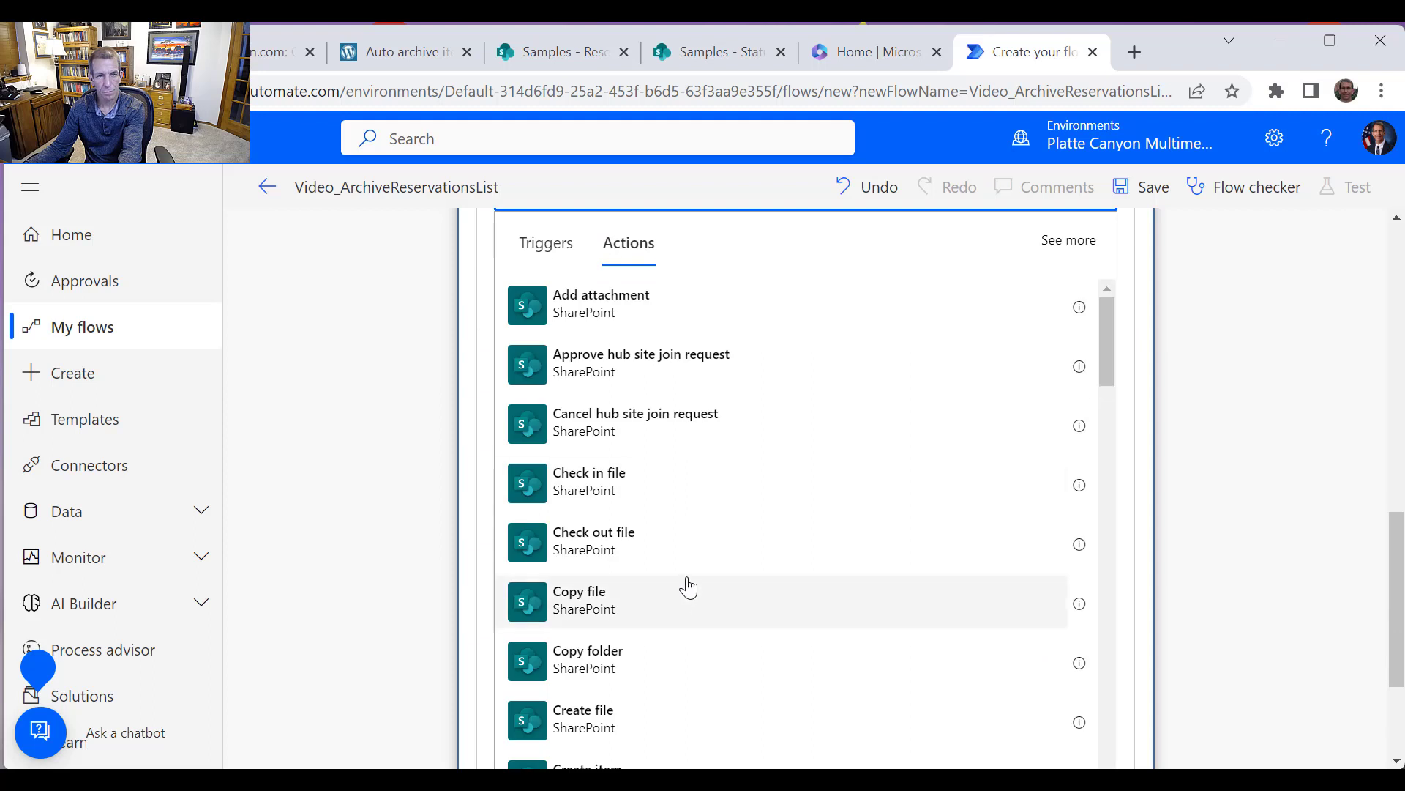
scroll(709, 450, up, 4)
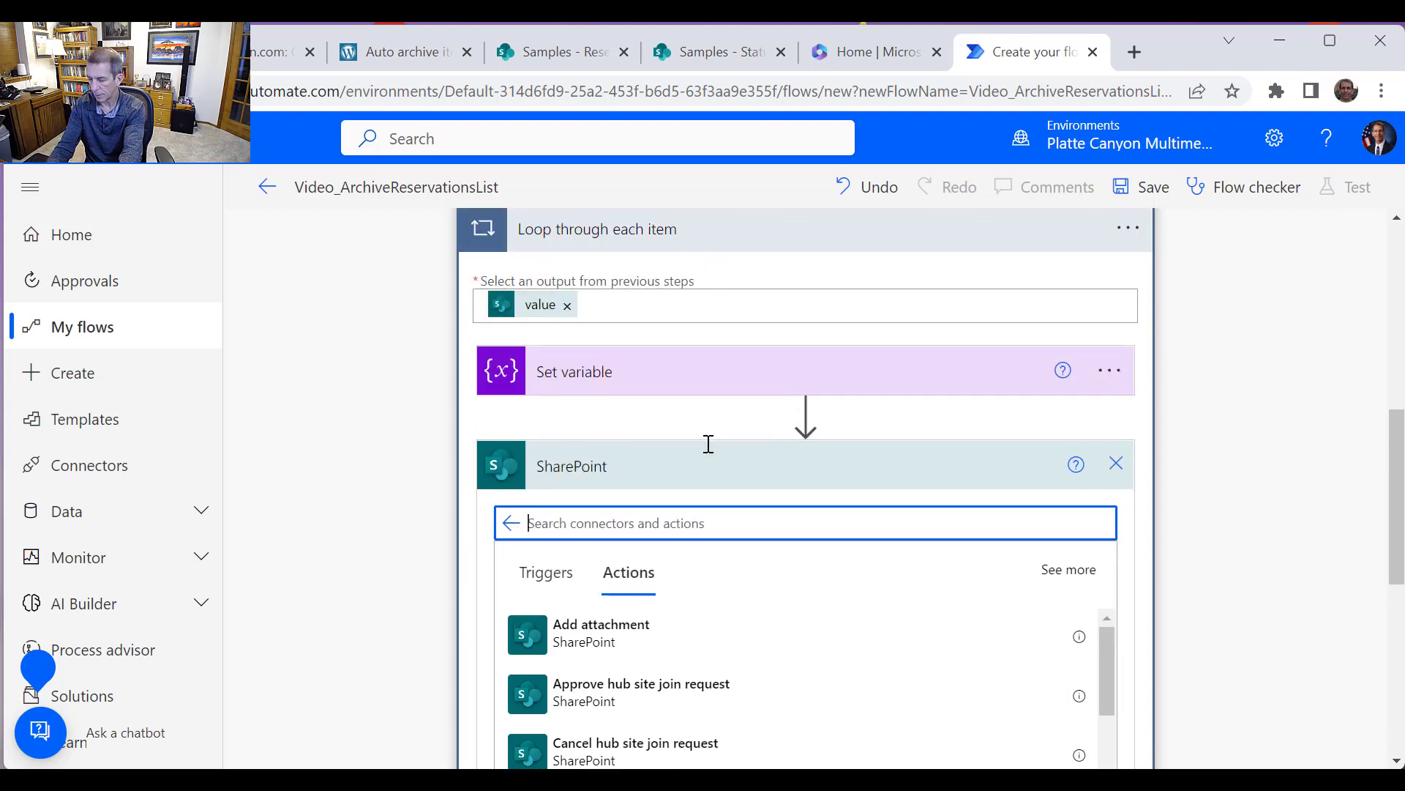
text("e)
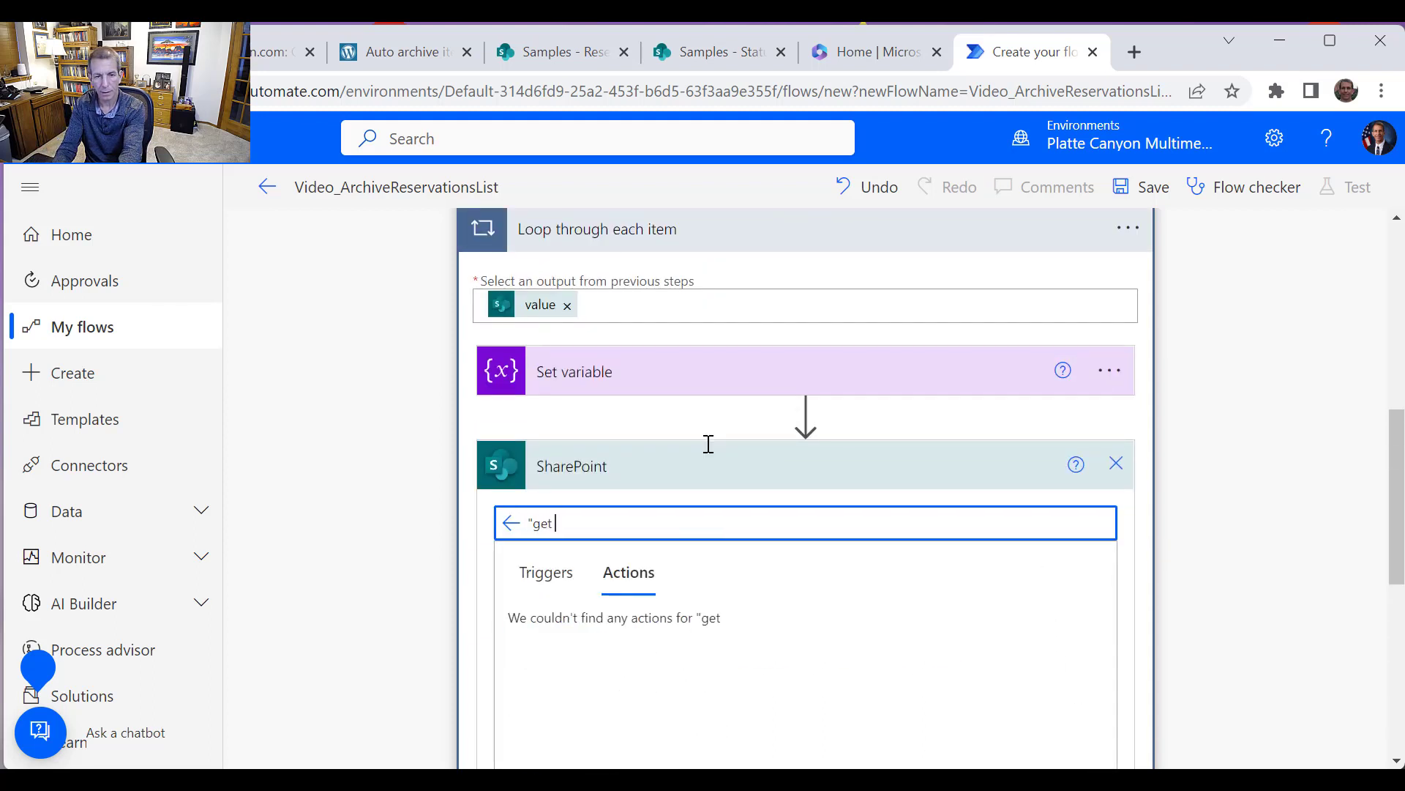
text(et item")
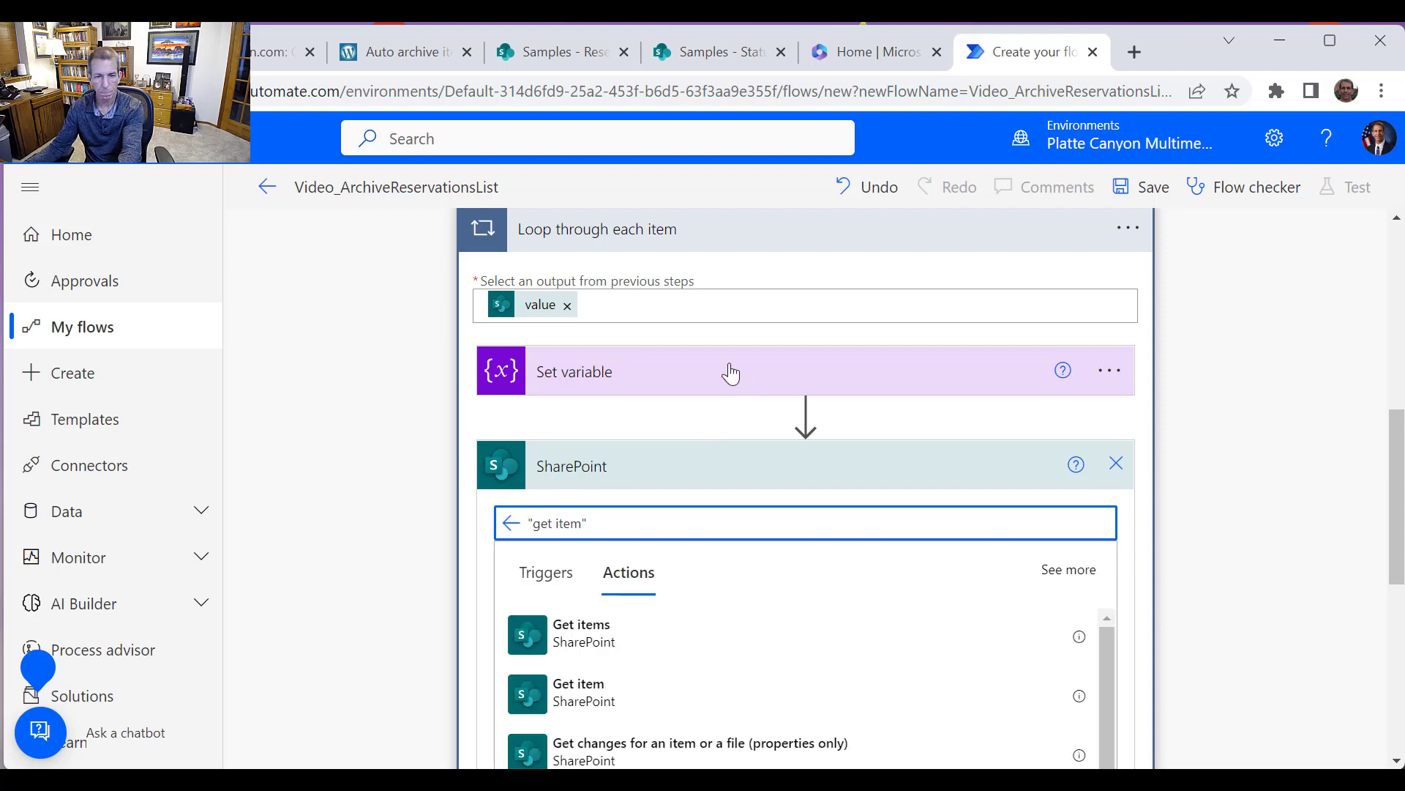
click(652, 686)
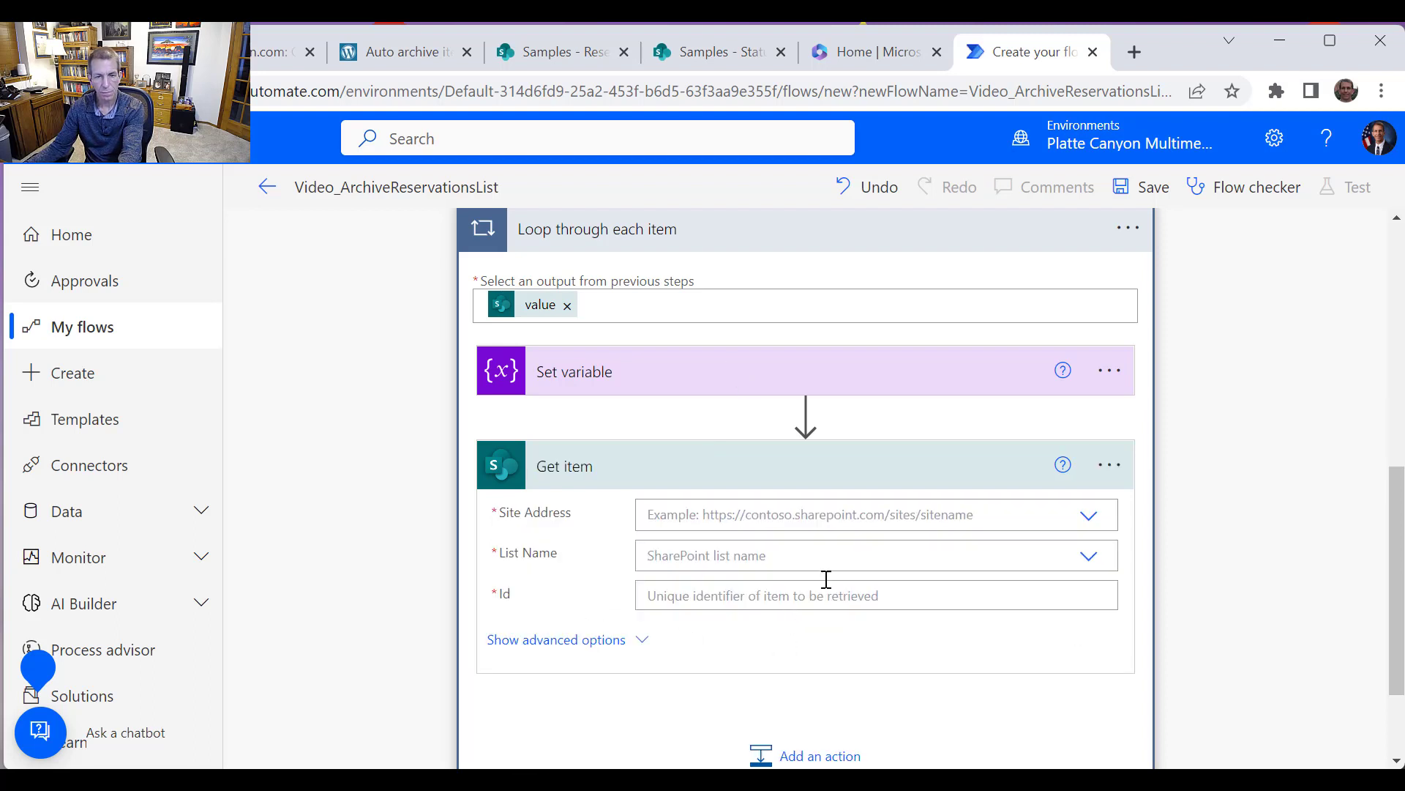
Set the Get item site address to the Samples site and the list name to Reservations
click(1089, 515)
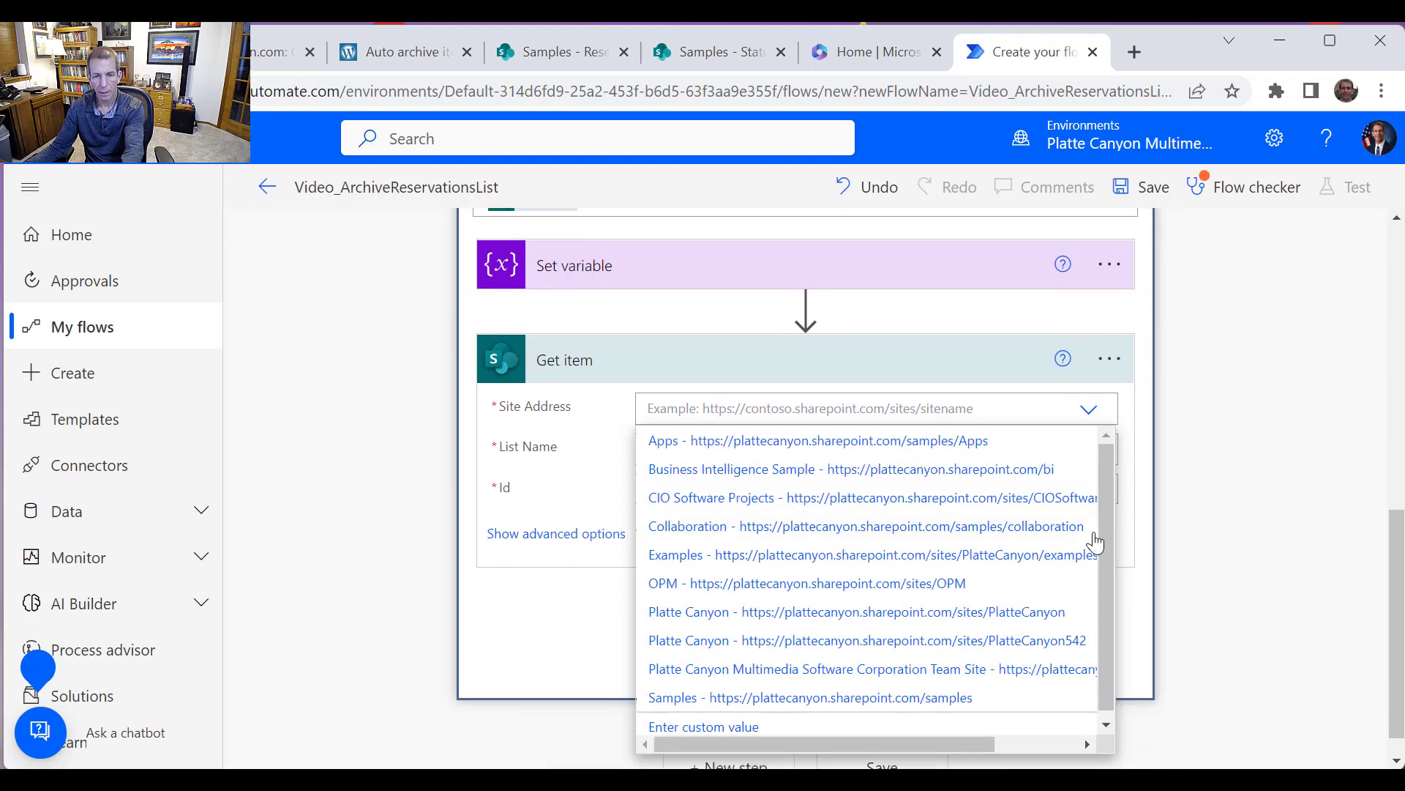
click(808, 694)
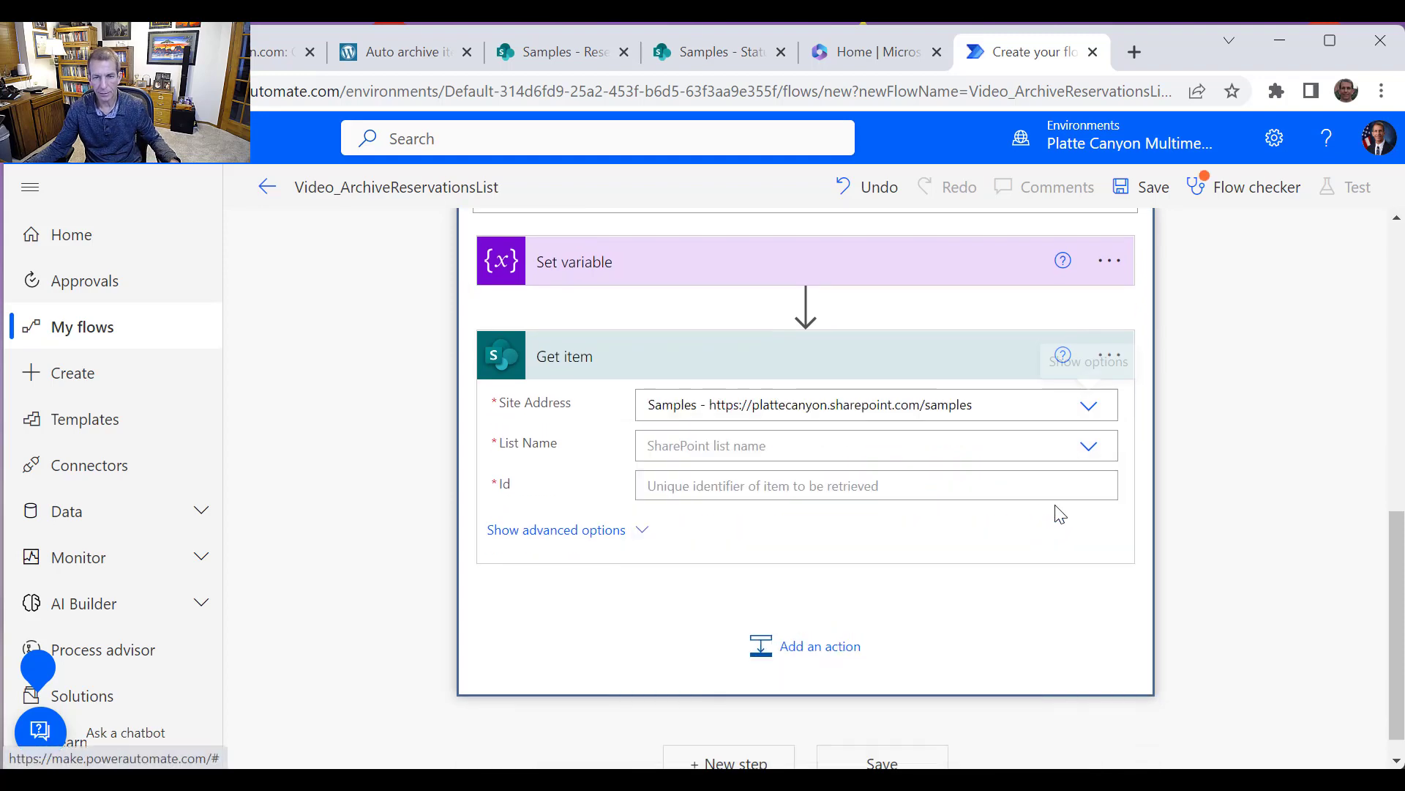
click(1088, 446)
scroll(910, 568, down, 3)
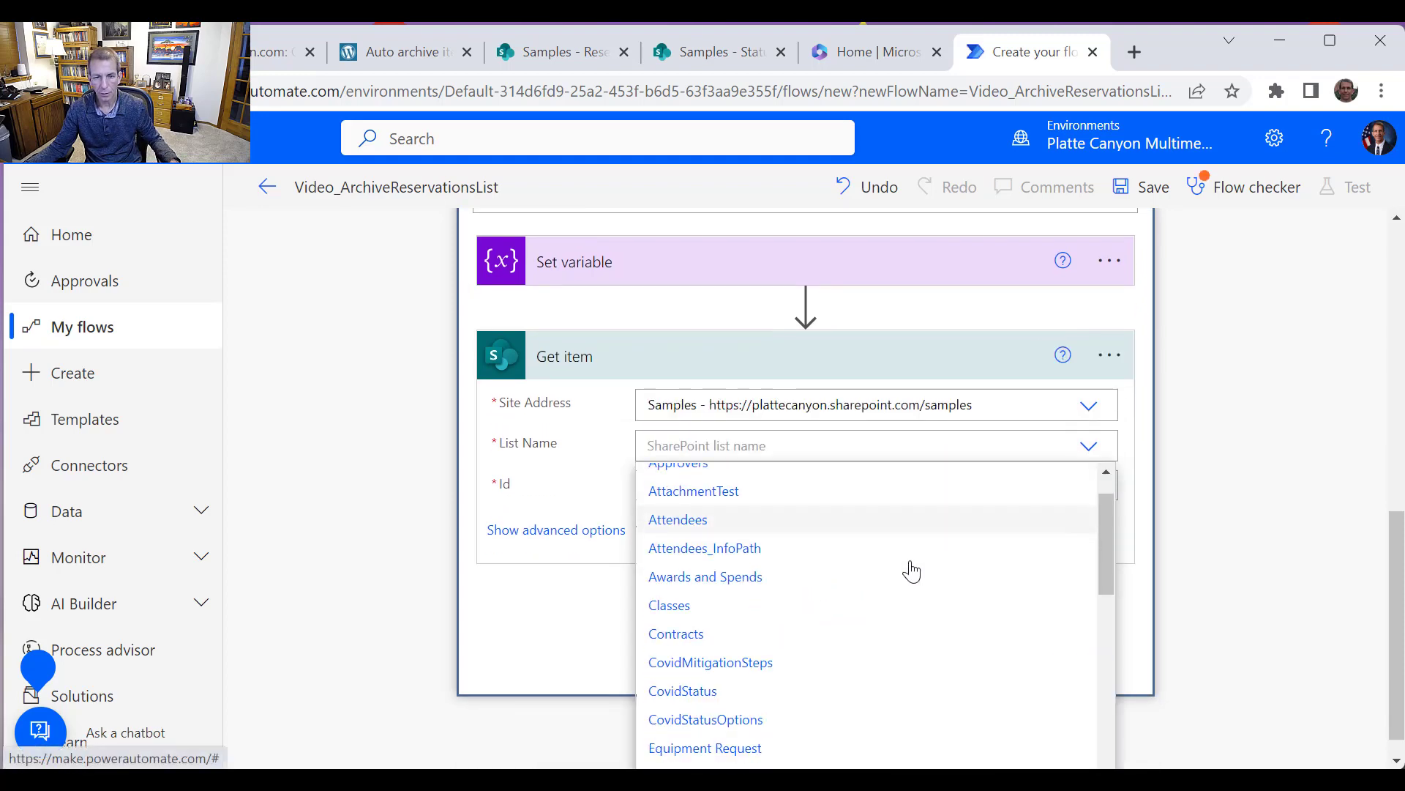
scroll(762, 636, down, 2)
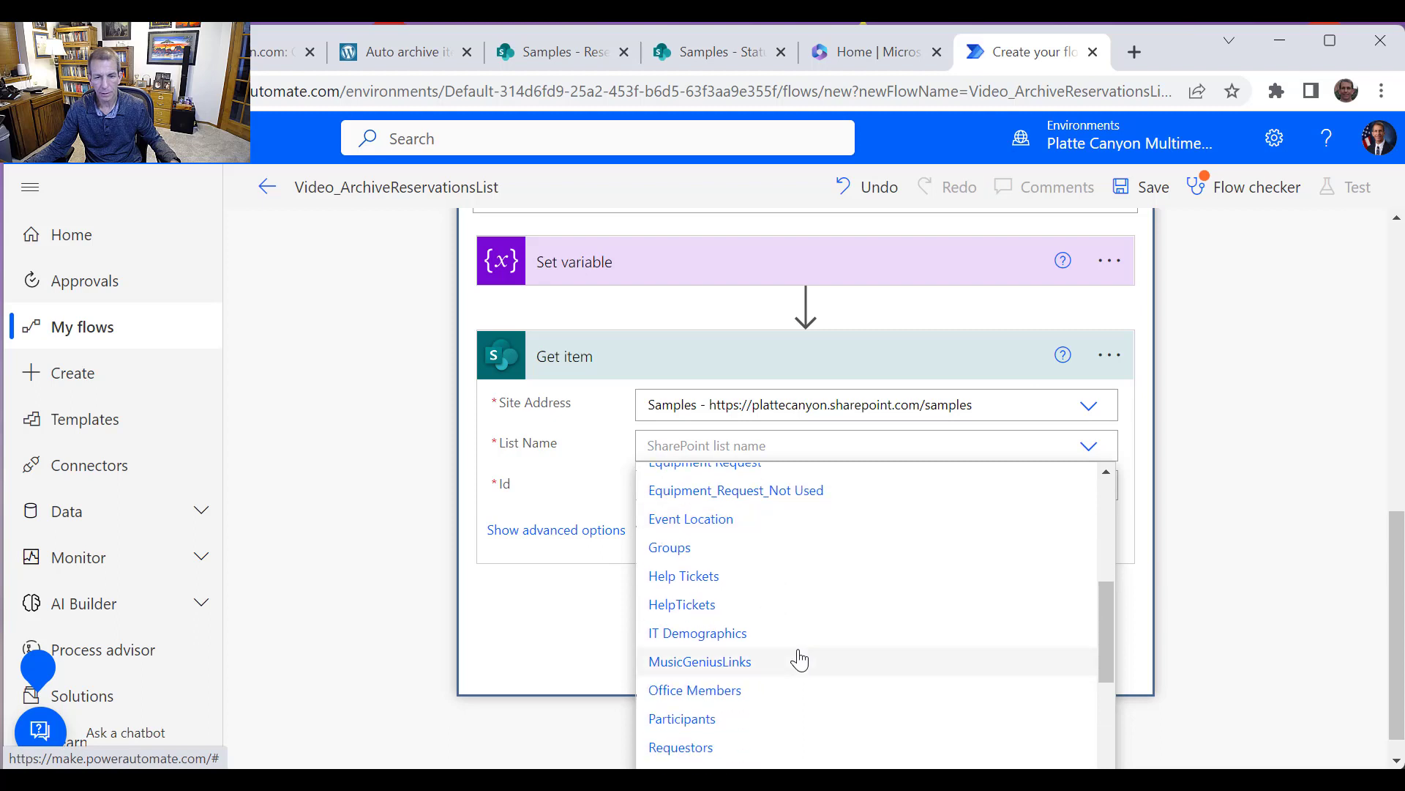
scroll(782, 697, down, 2)
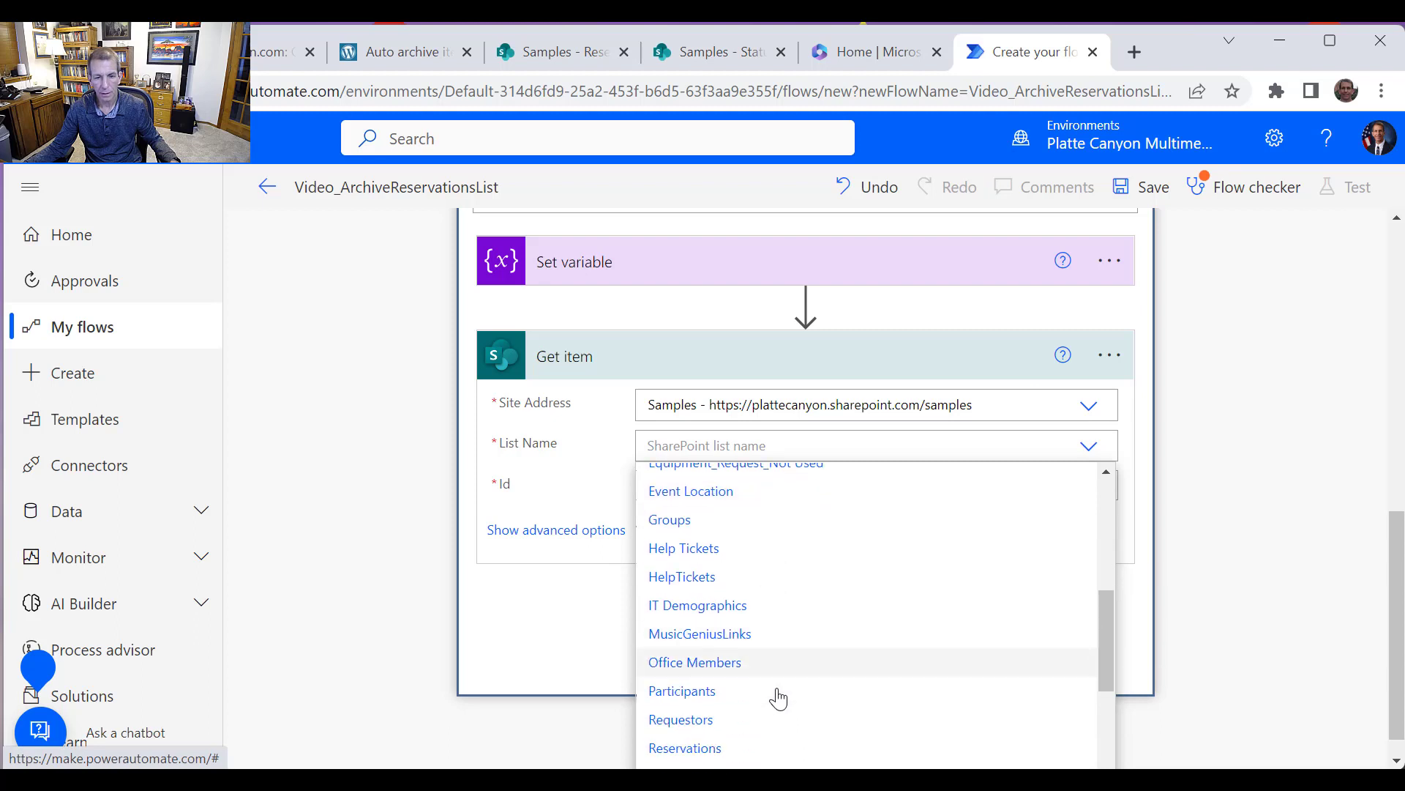
click(716, 668)
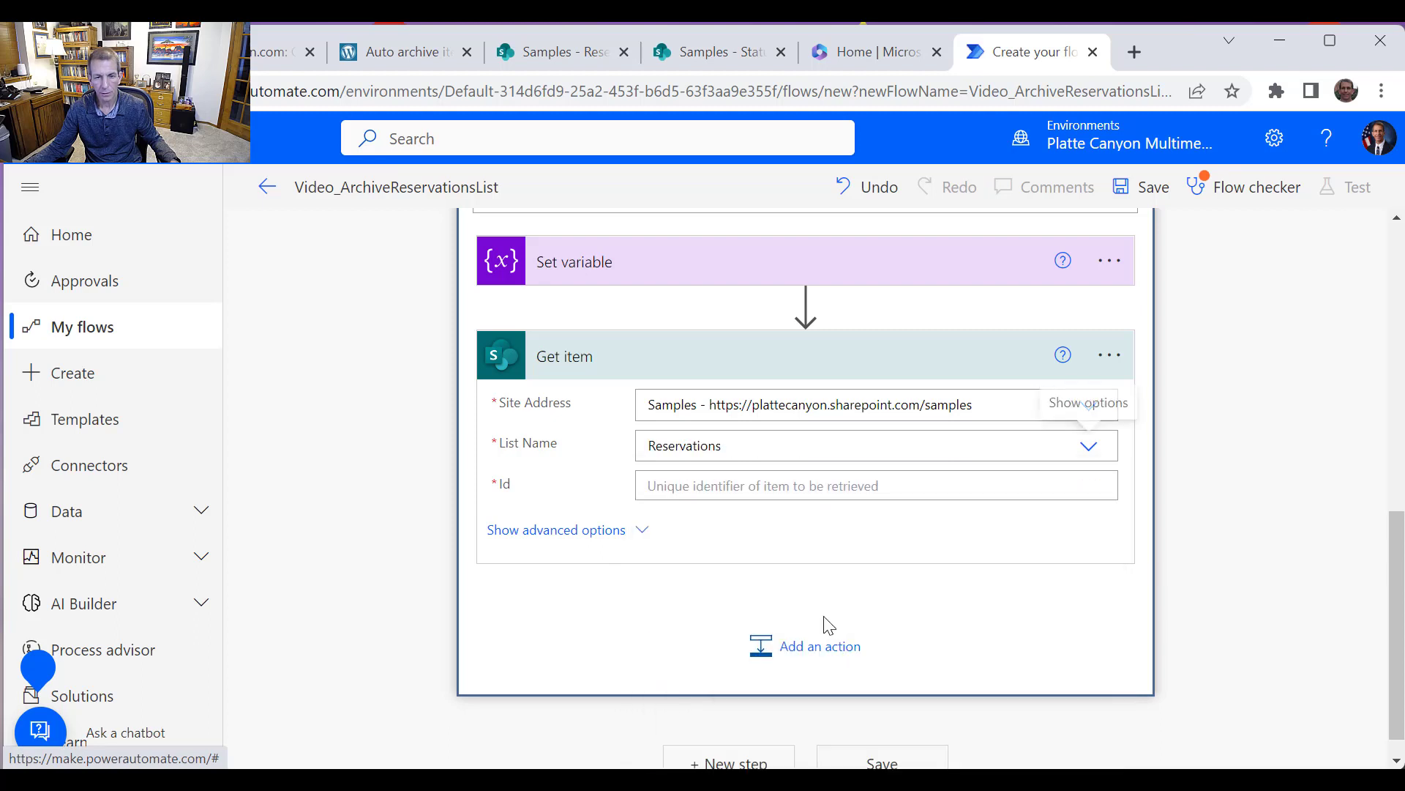
Set the Get item Id to the IDToDelete variable
click(869, 484)
scroll(1092, 616, down, 3)
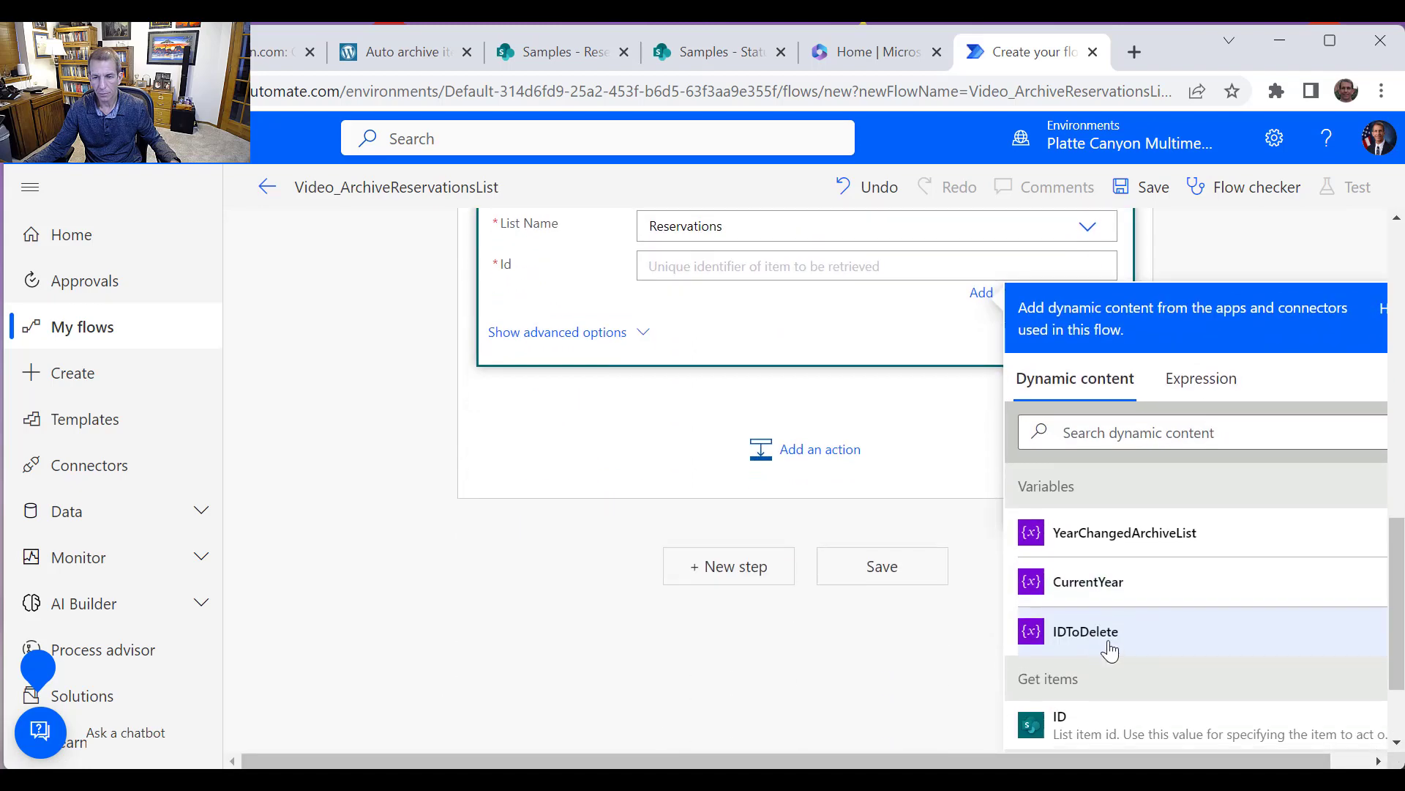
click(1096, 635)
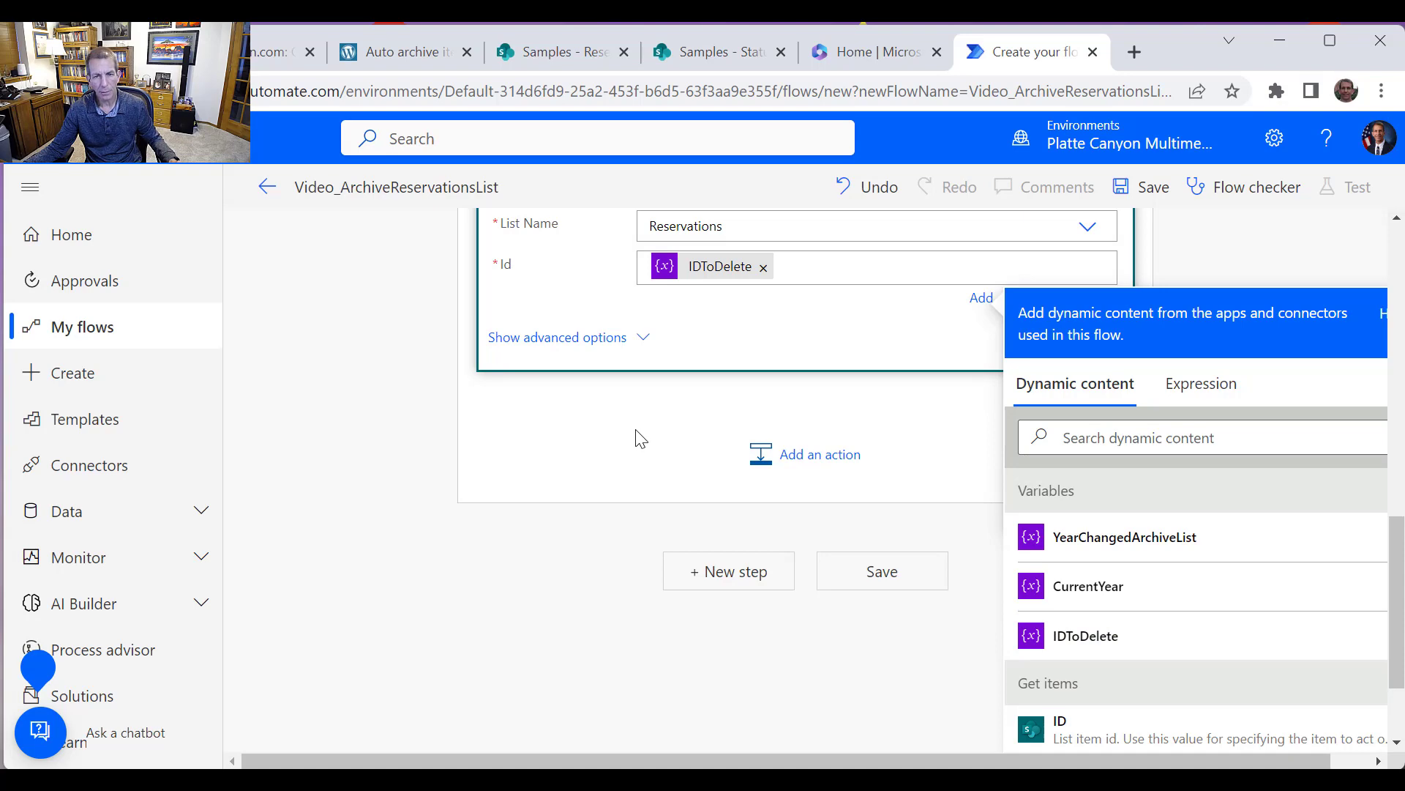
Add a Condition control inside the loop below Get item
click(816, 459)
scroll(784, 486, down, 3)
scroll(670, 382, up, 2)
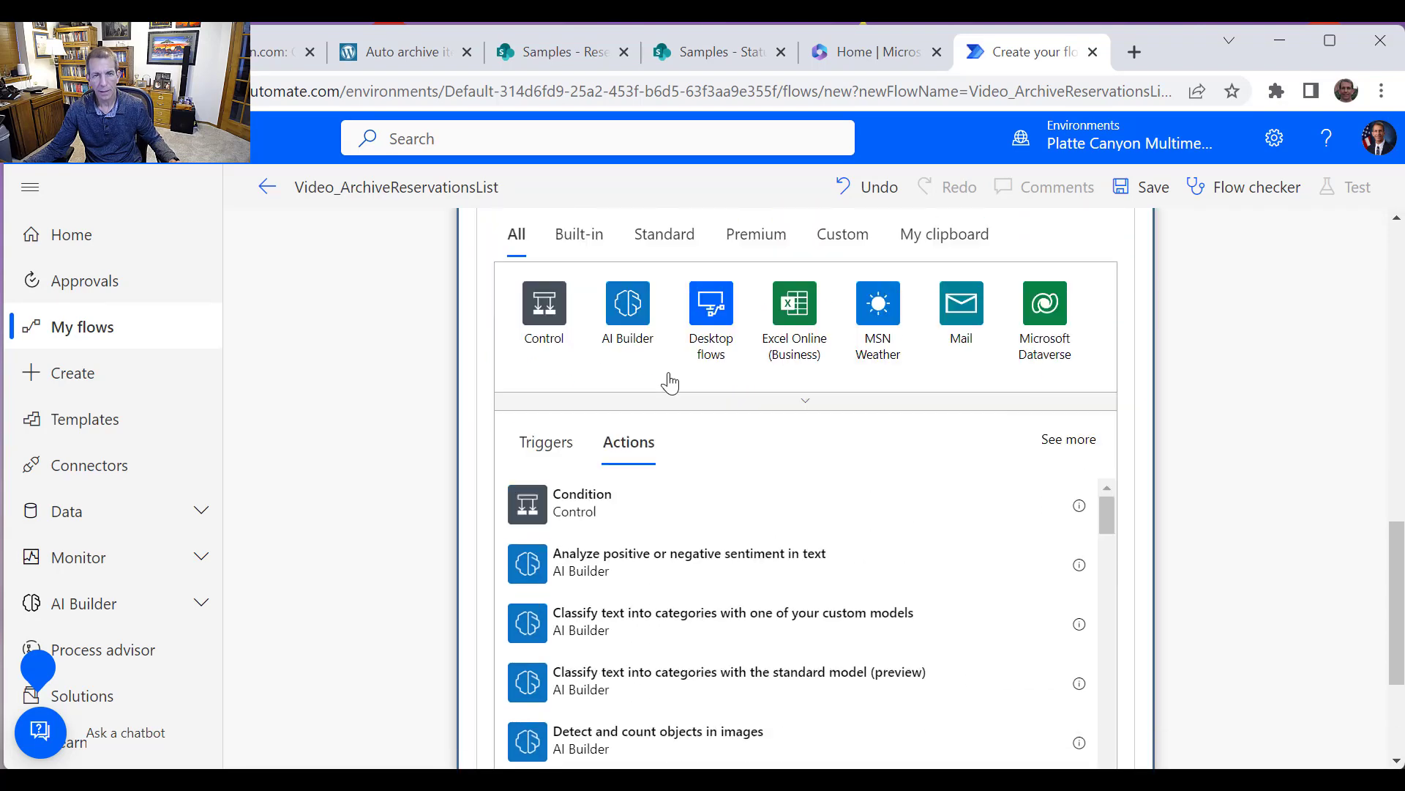
scroll(669, 382, up, 1)
click(594, 617)
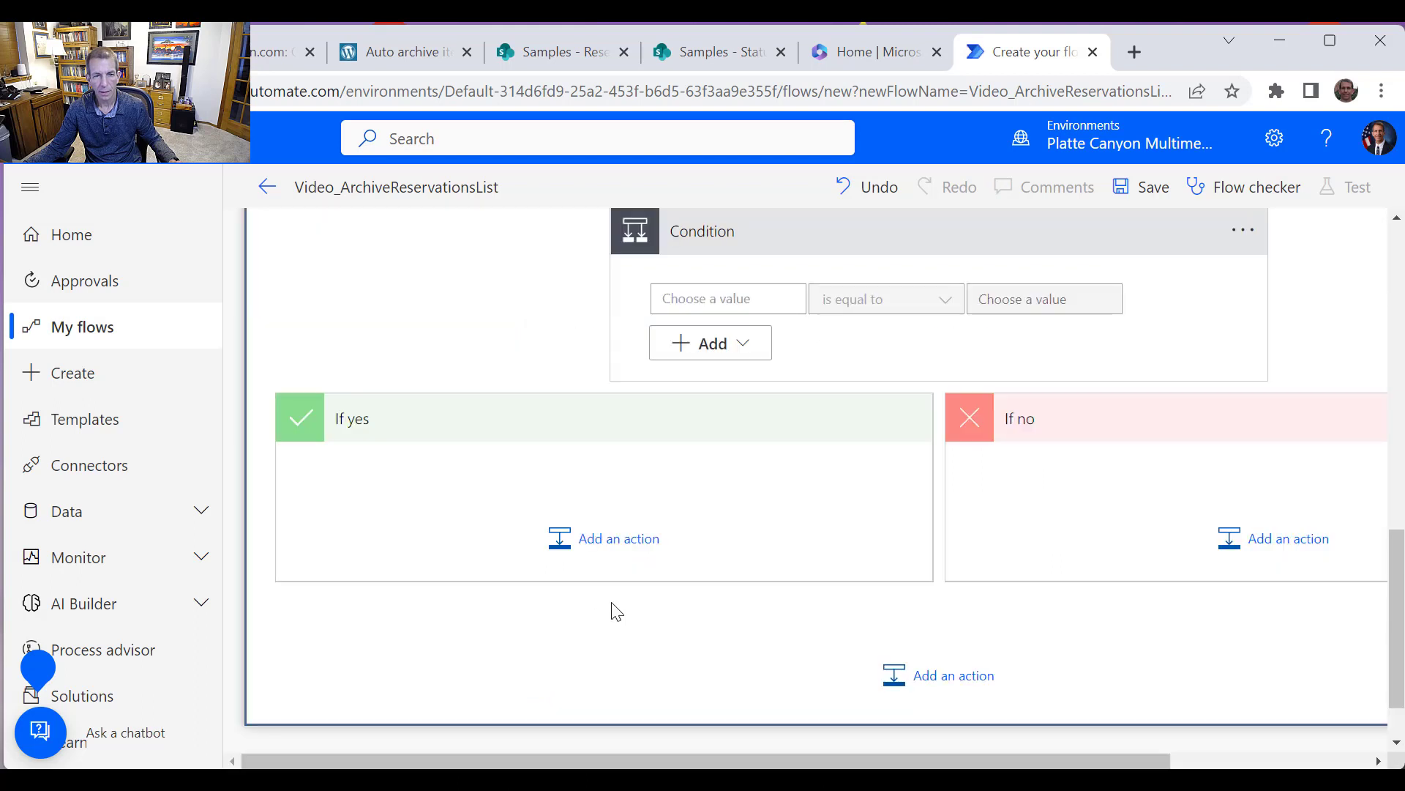
Set the Condition to test whether the Get item Status Value is equal to Booked
scroll(746, 542, up, 3)
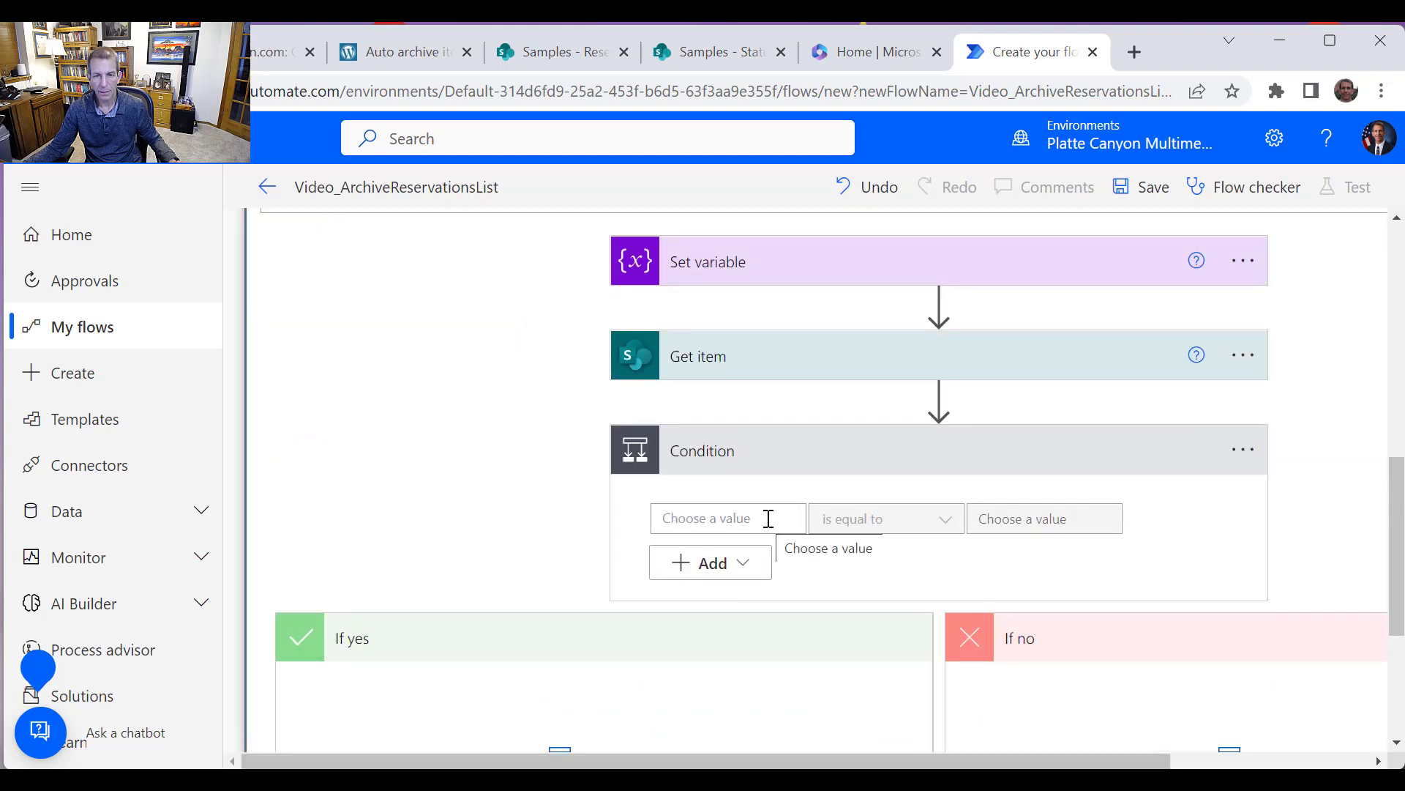
click(767, 518)
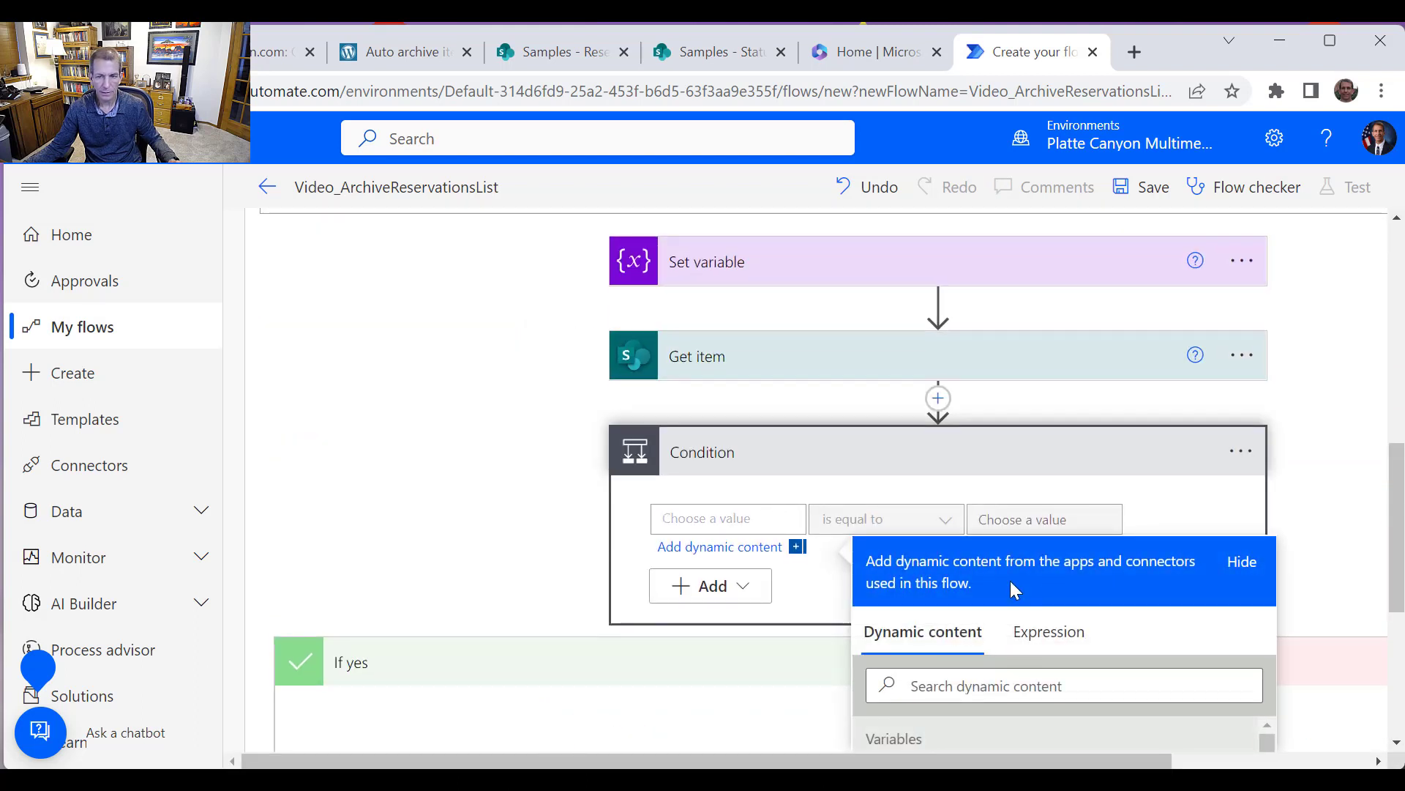
scroll(1074, 615, down, 3)
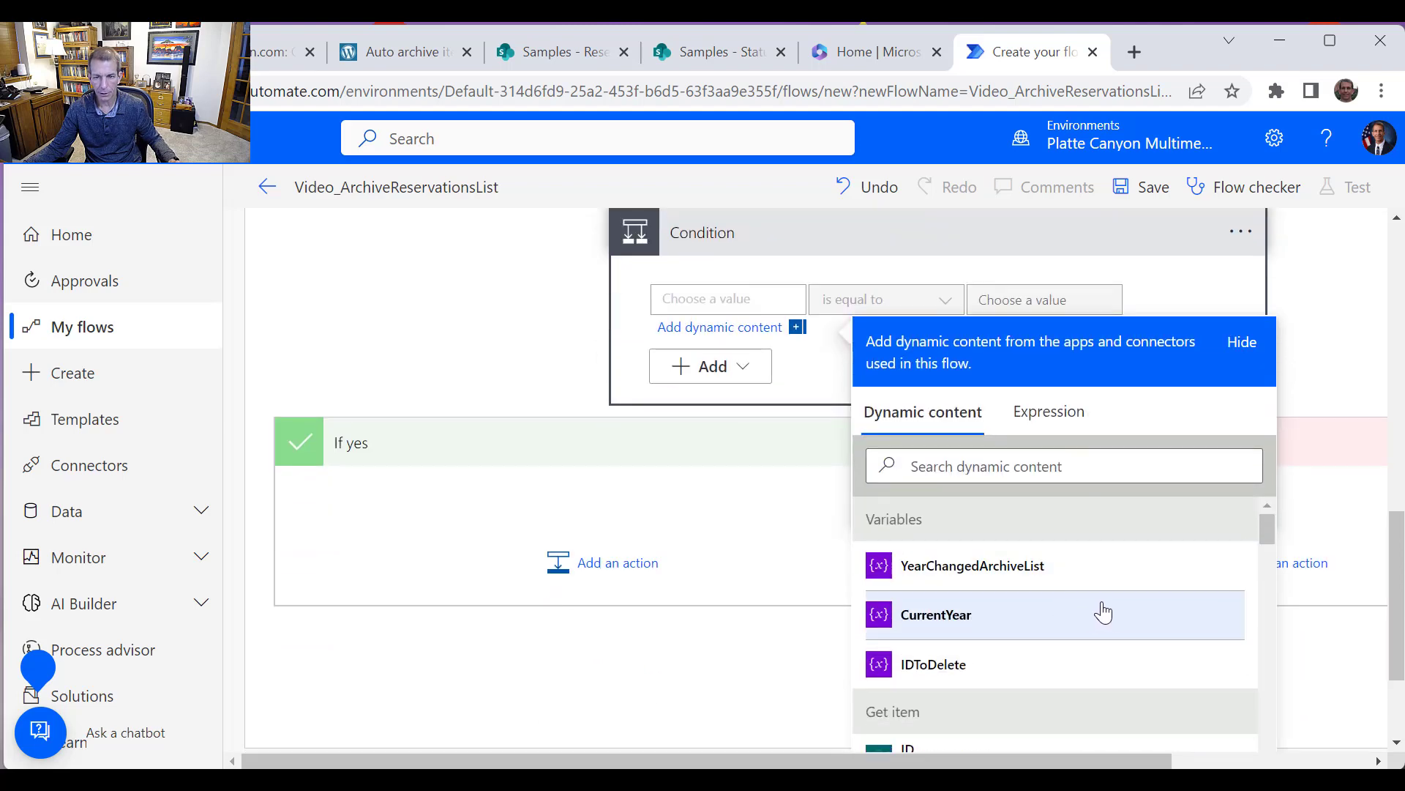
scroll(1268, 594, down, 2)
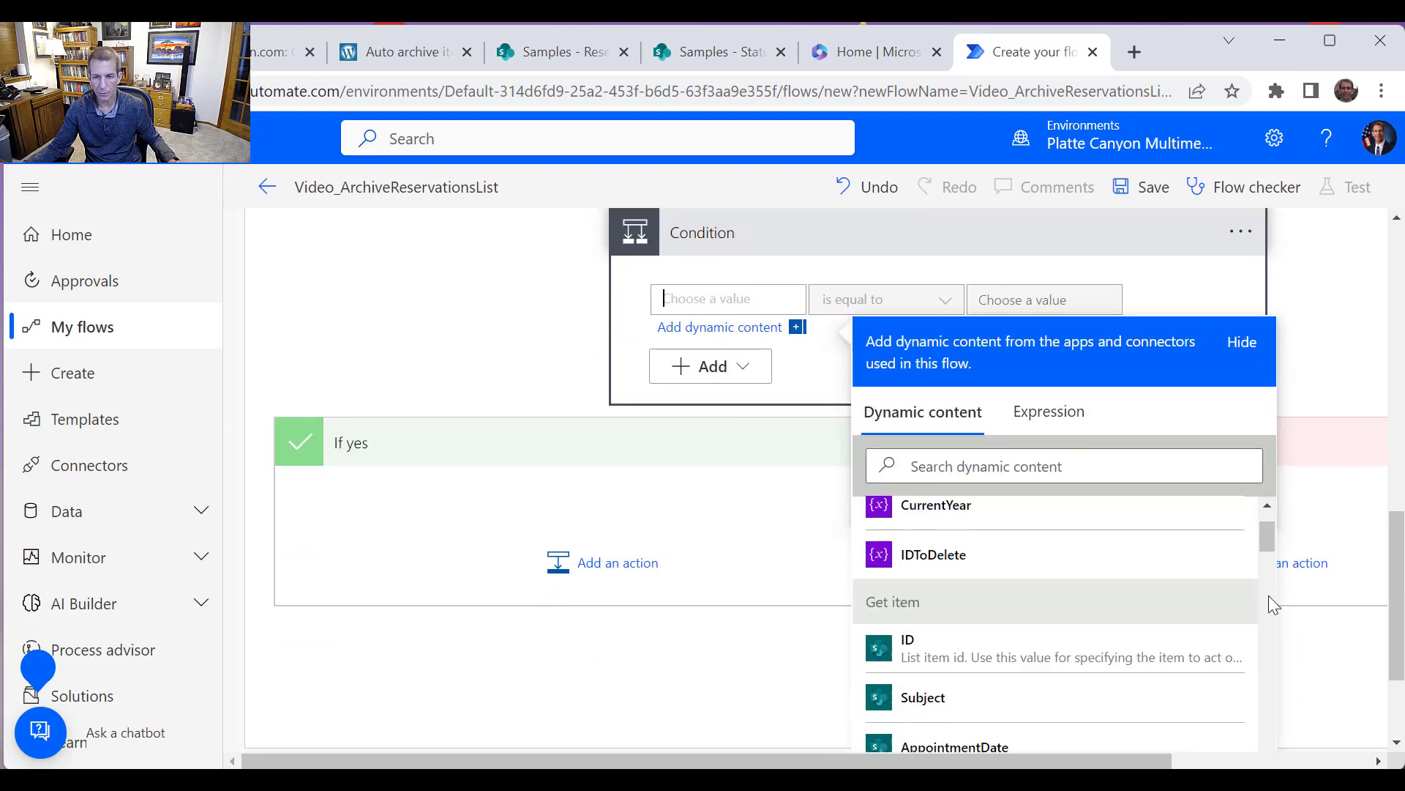
scroll(1267, 595, down, 6)
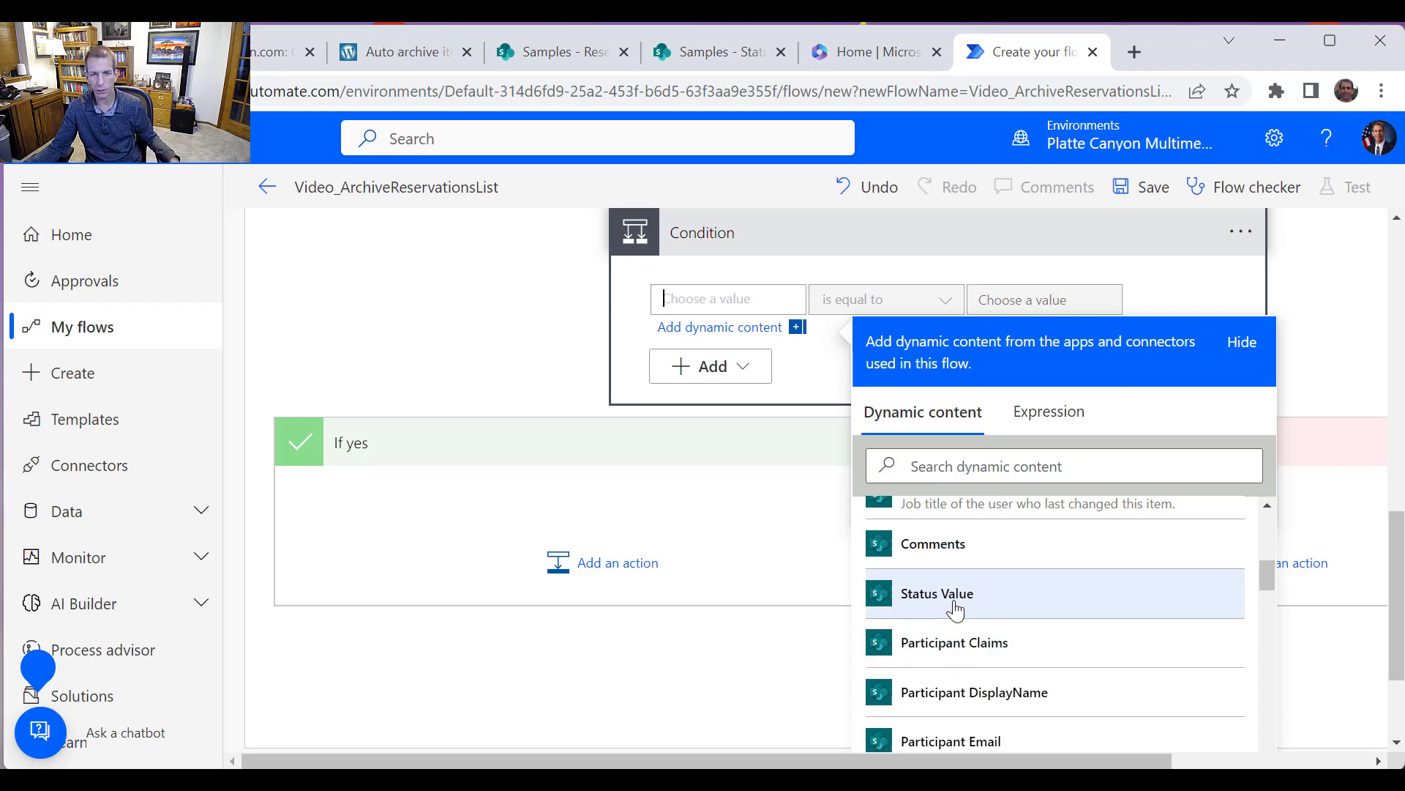
click(962, 609)
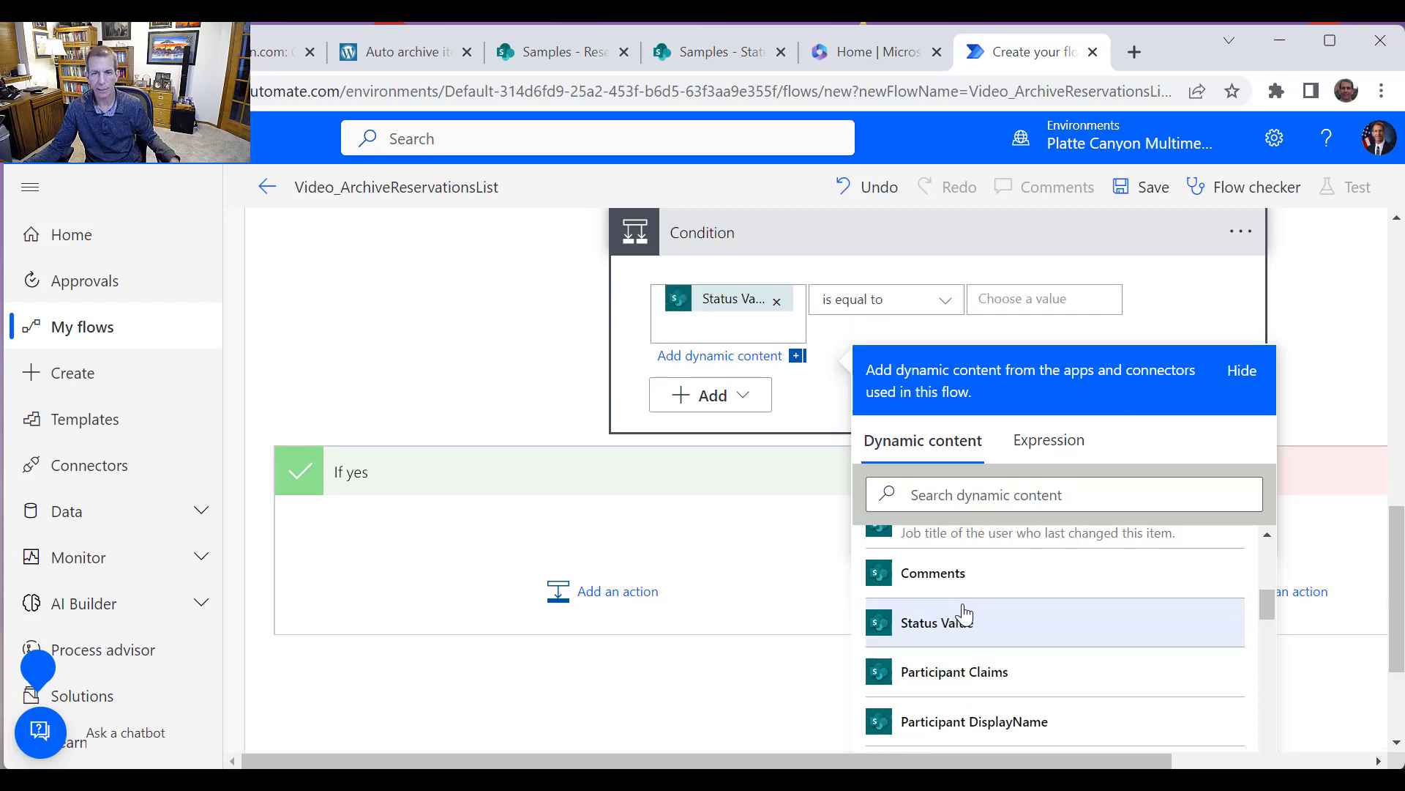
click(1052, 303)
text(Bo)
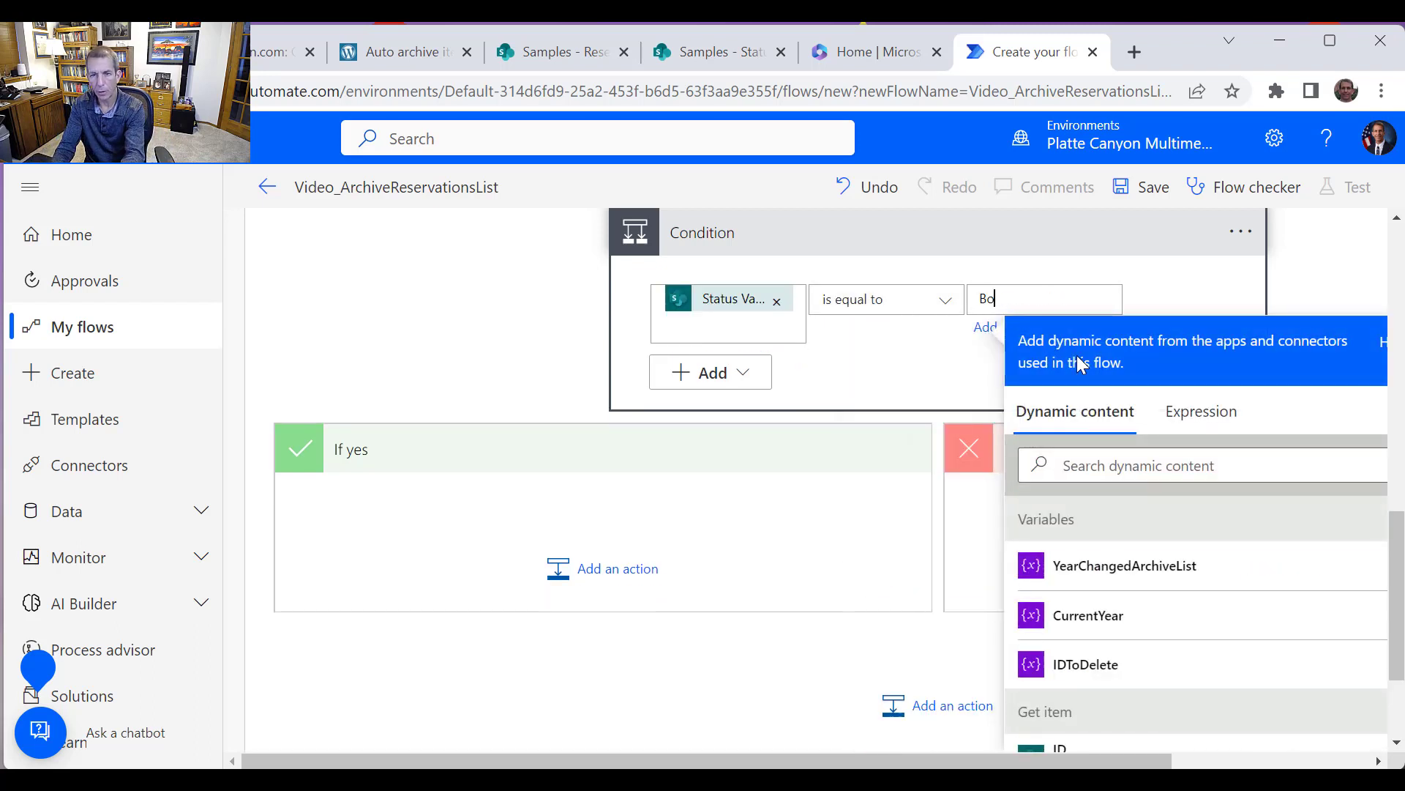
text(oked)
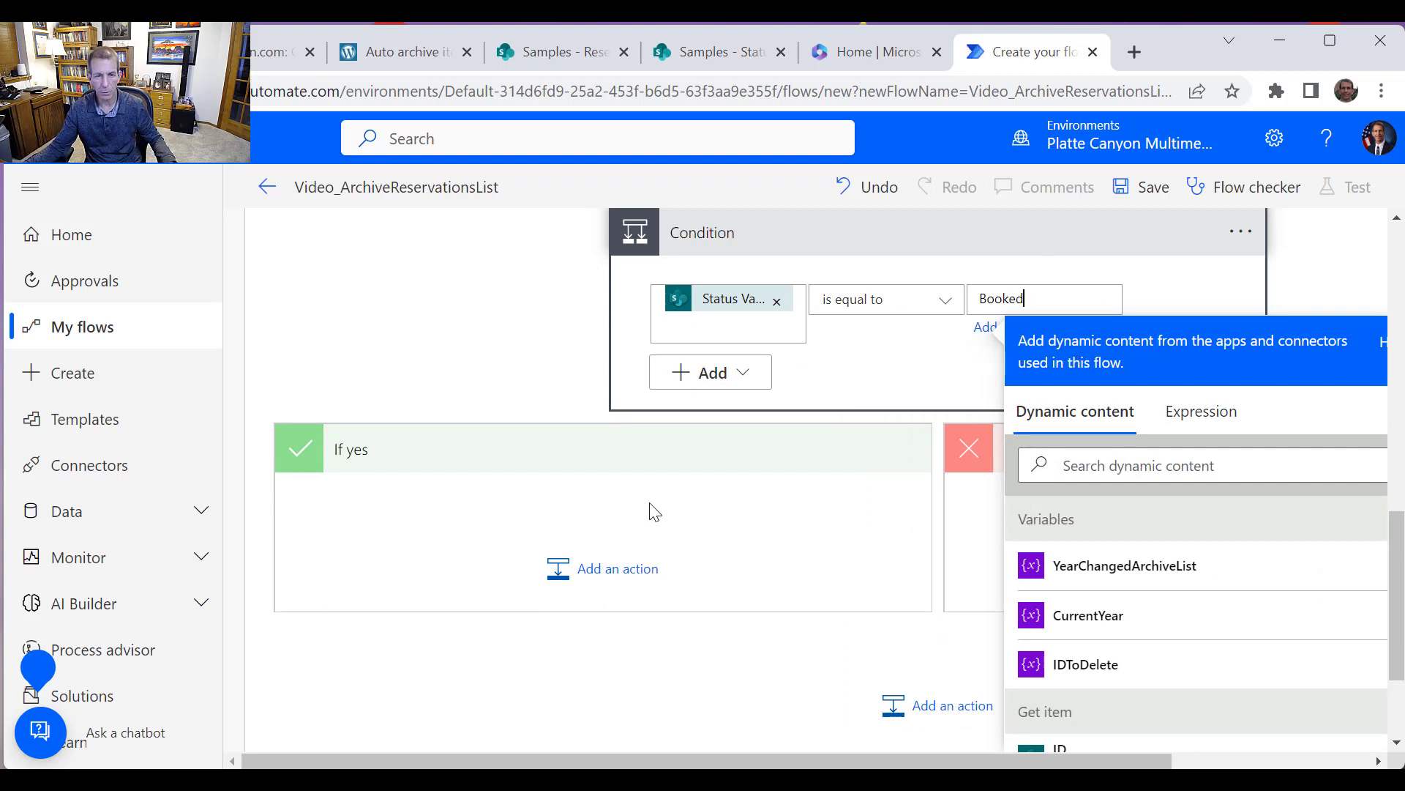
click(648, 580)
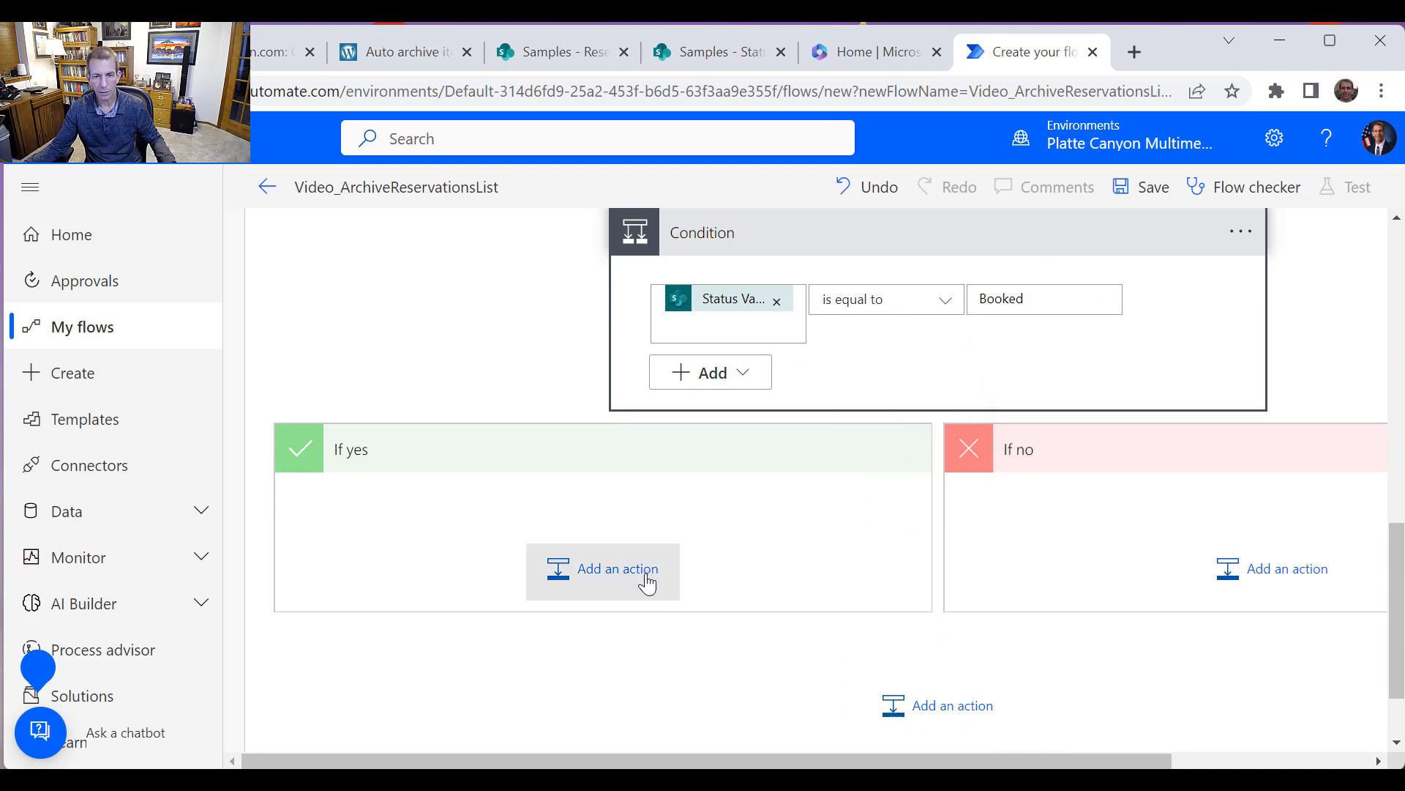
Add a SharePoint Create item action in the If yes branch of the Condition
click(632, 587)
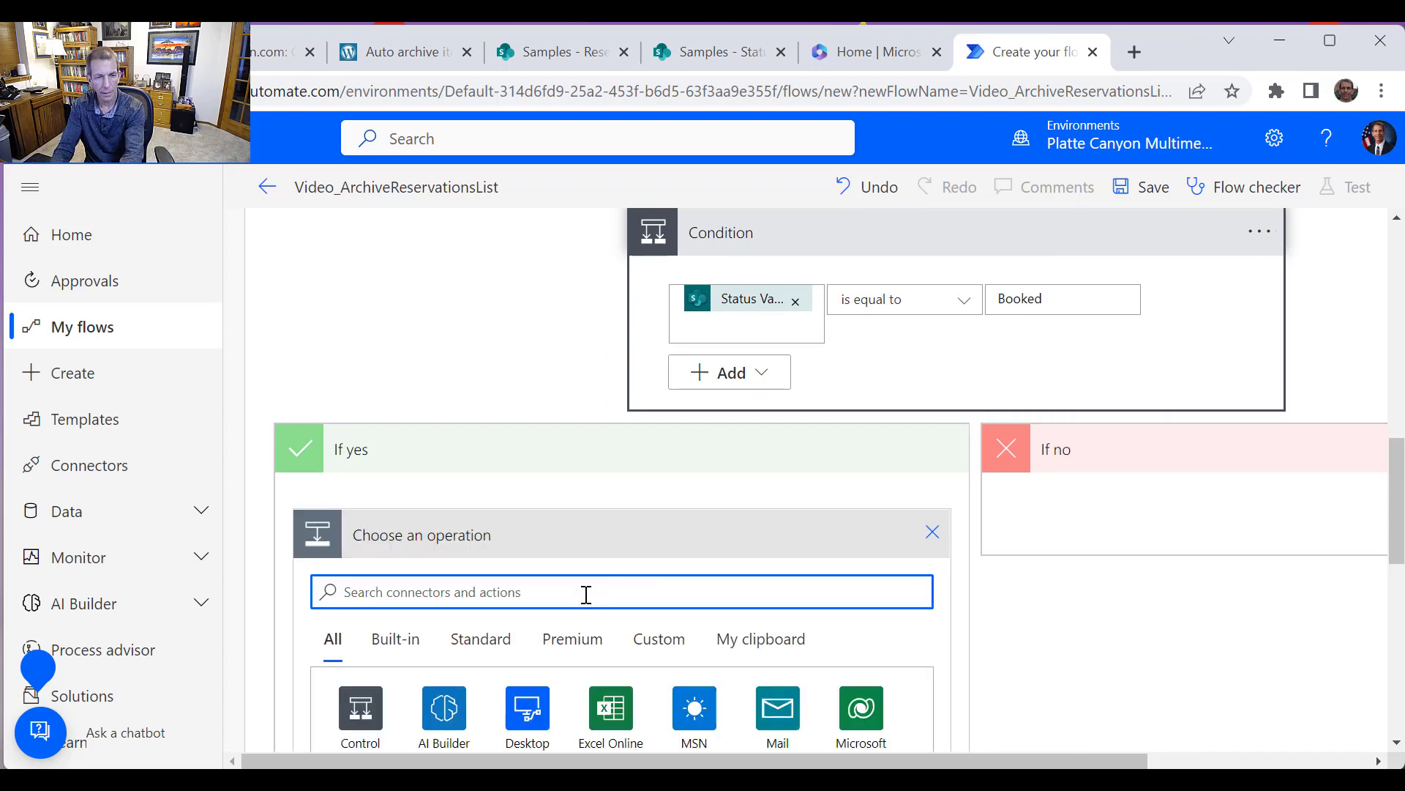
text(SharePoint)
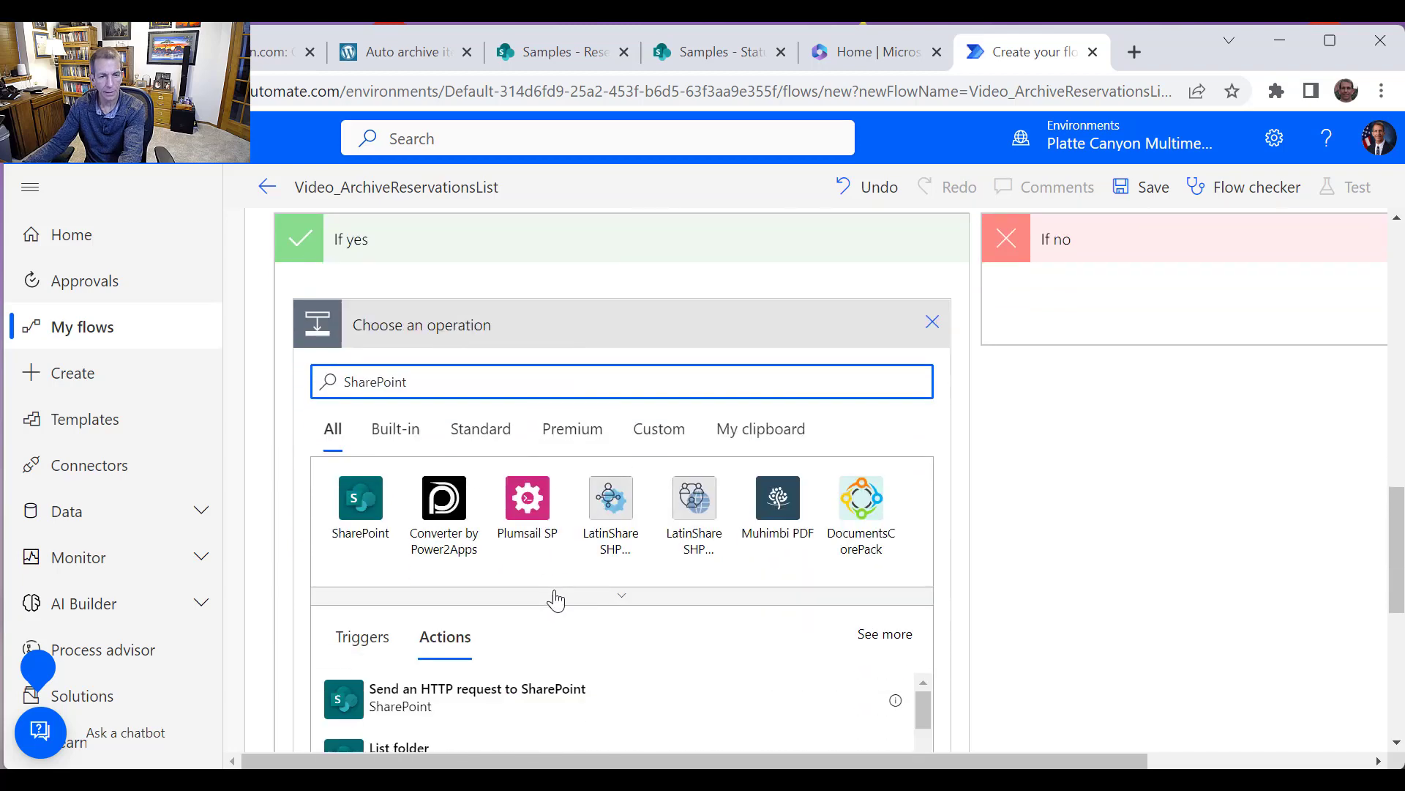
click(358, 498)
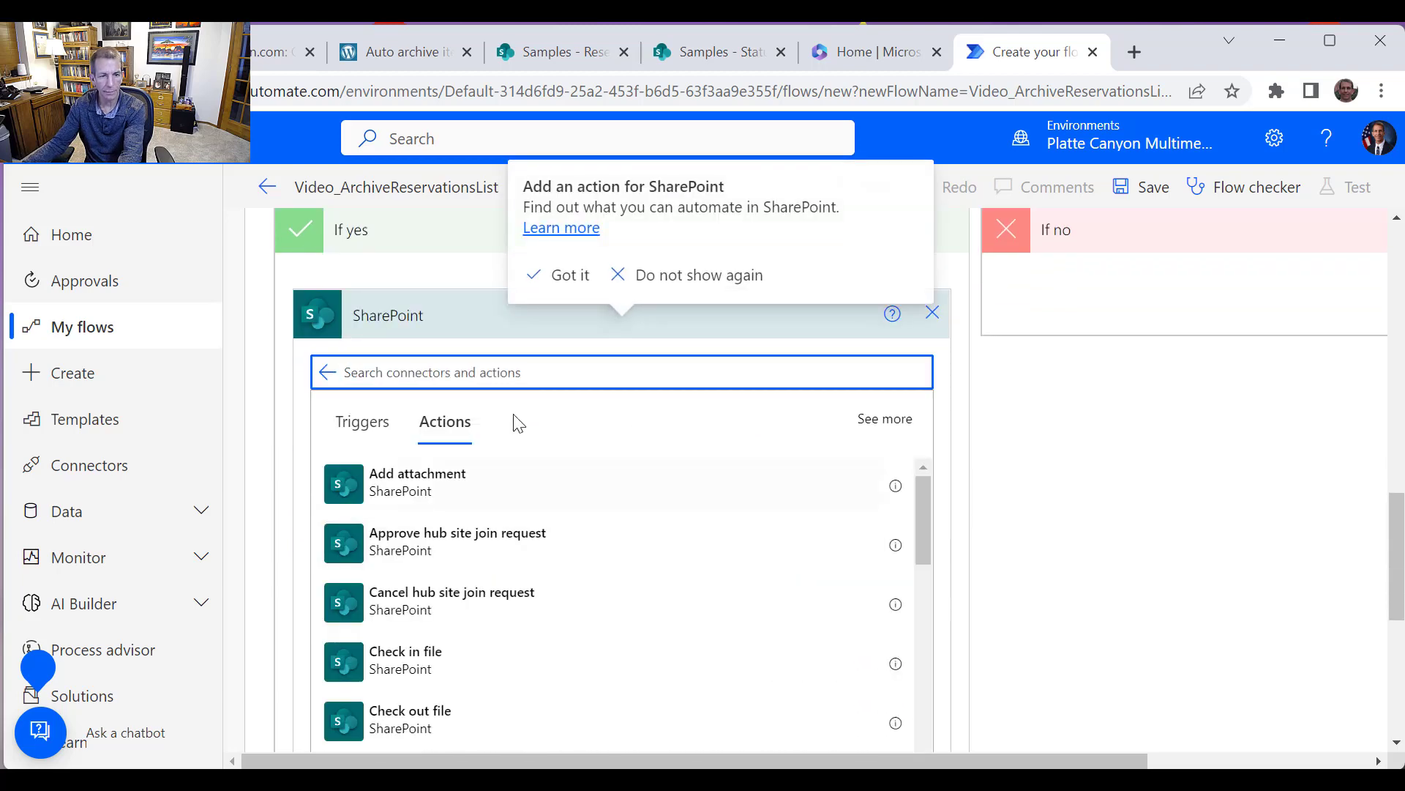
text("d)
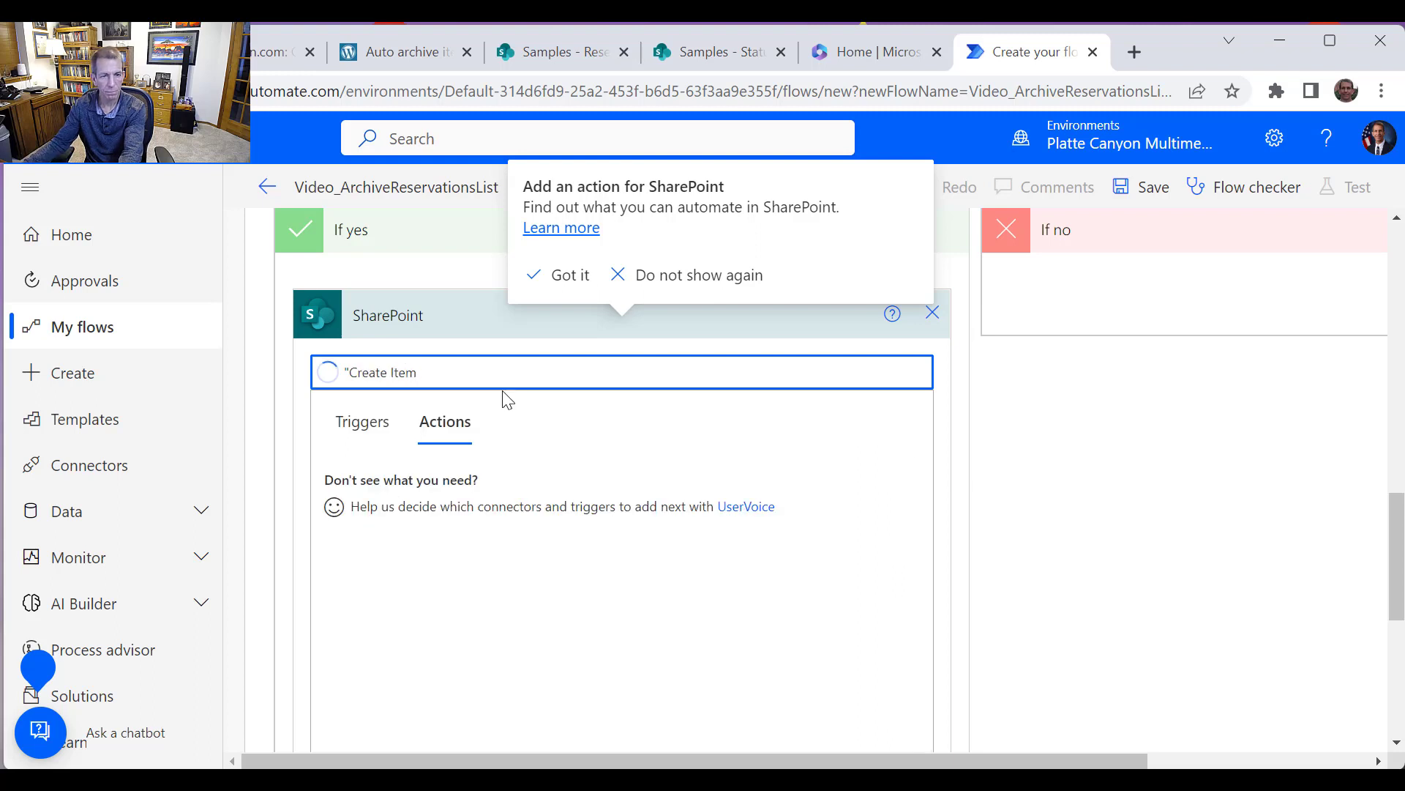
click(449, 483)
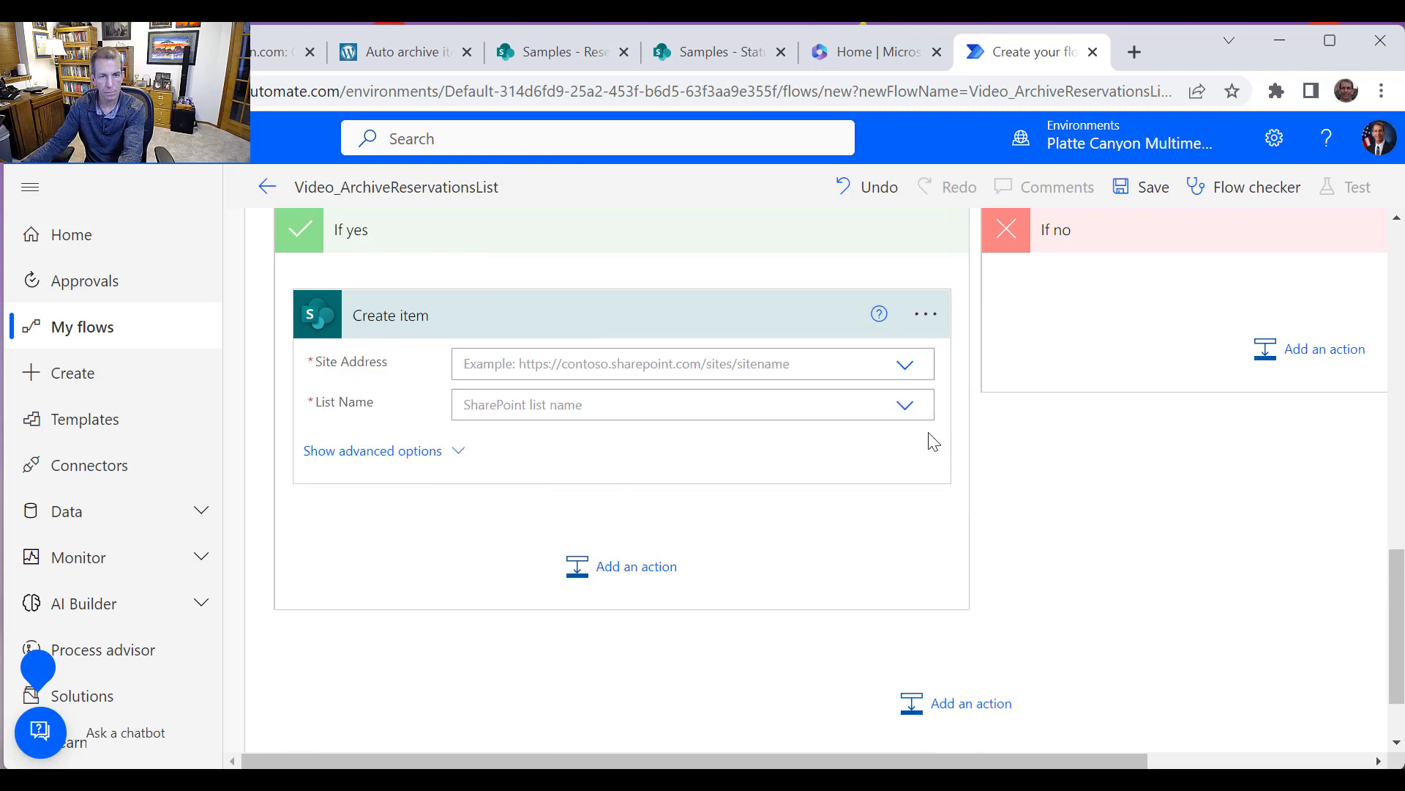
Set the Create item site address to the Samples site and the list name to ReservationsArchive2022
click(905, 364)
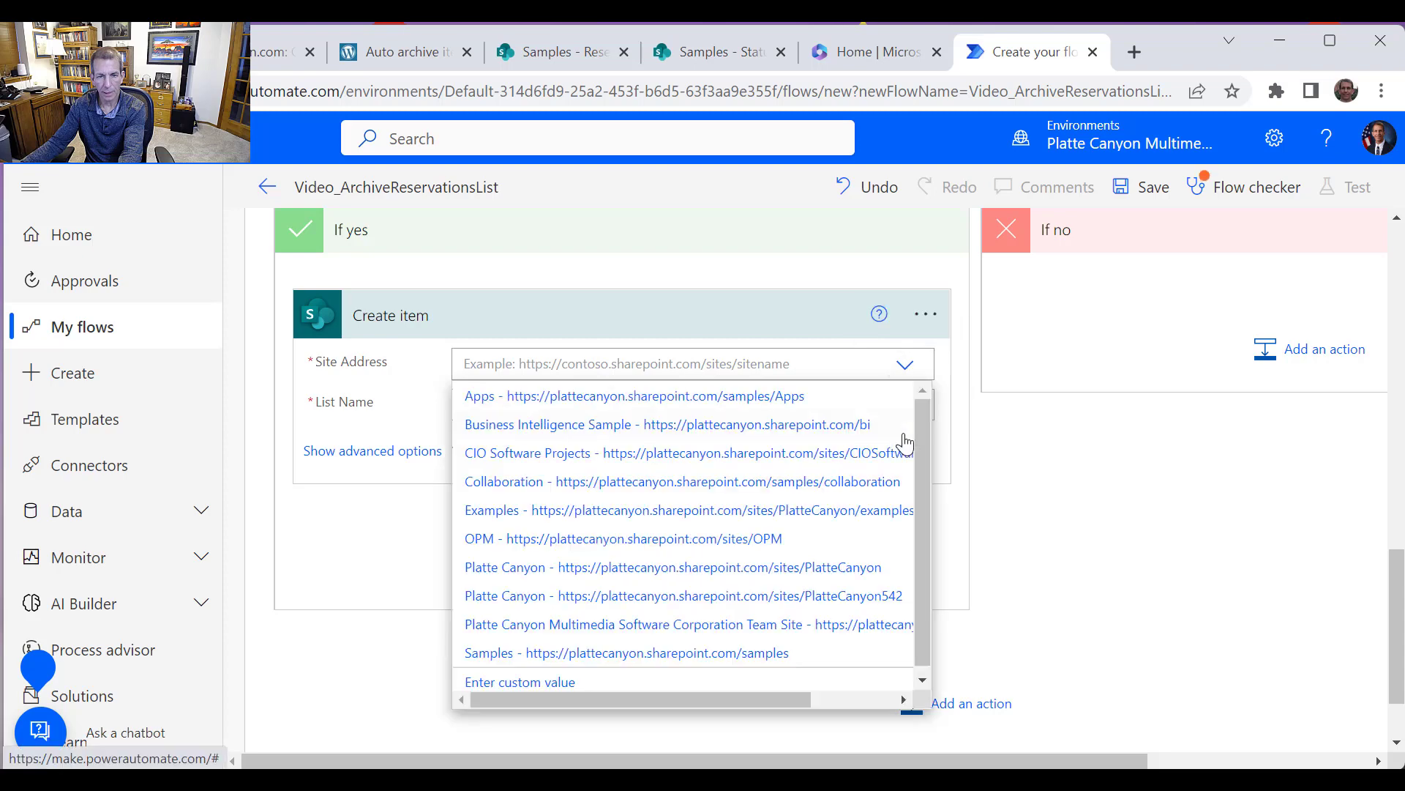
scroll(884, 550, down, 1)
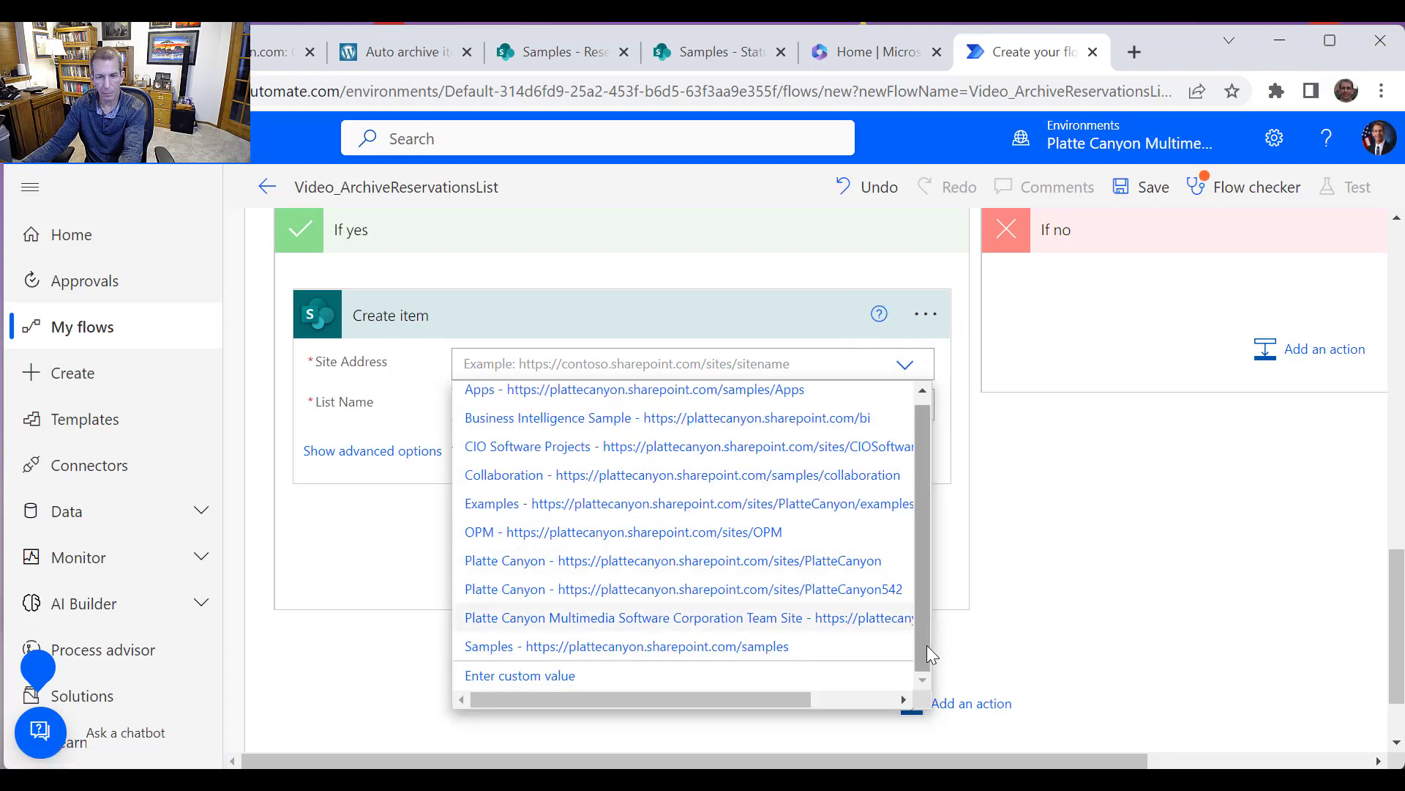
click(696, 650)
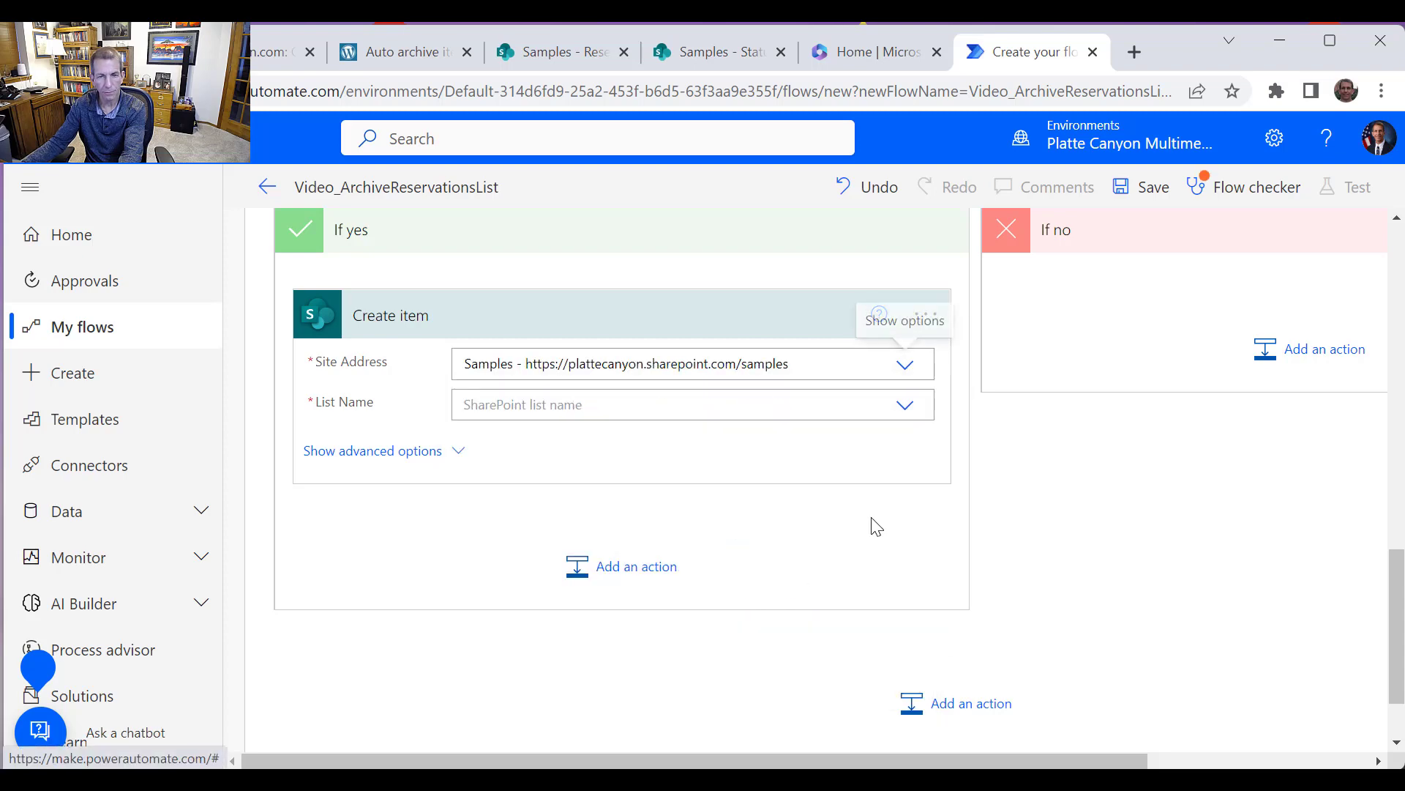
click(908, 417)
click(921, 597)
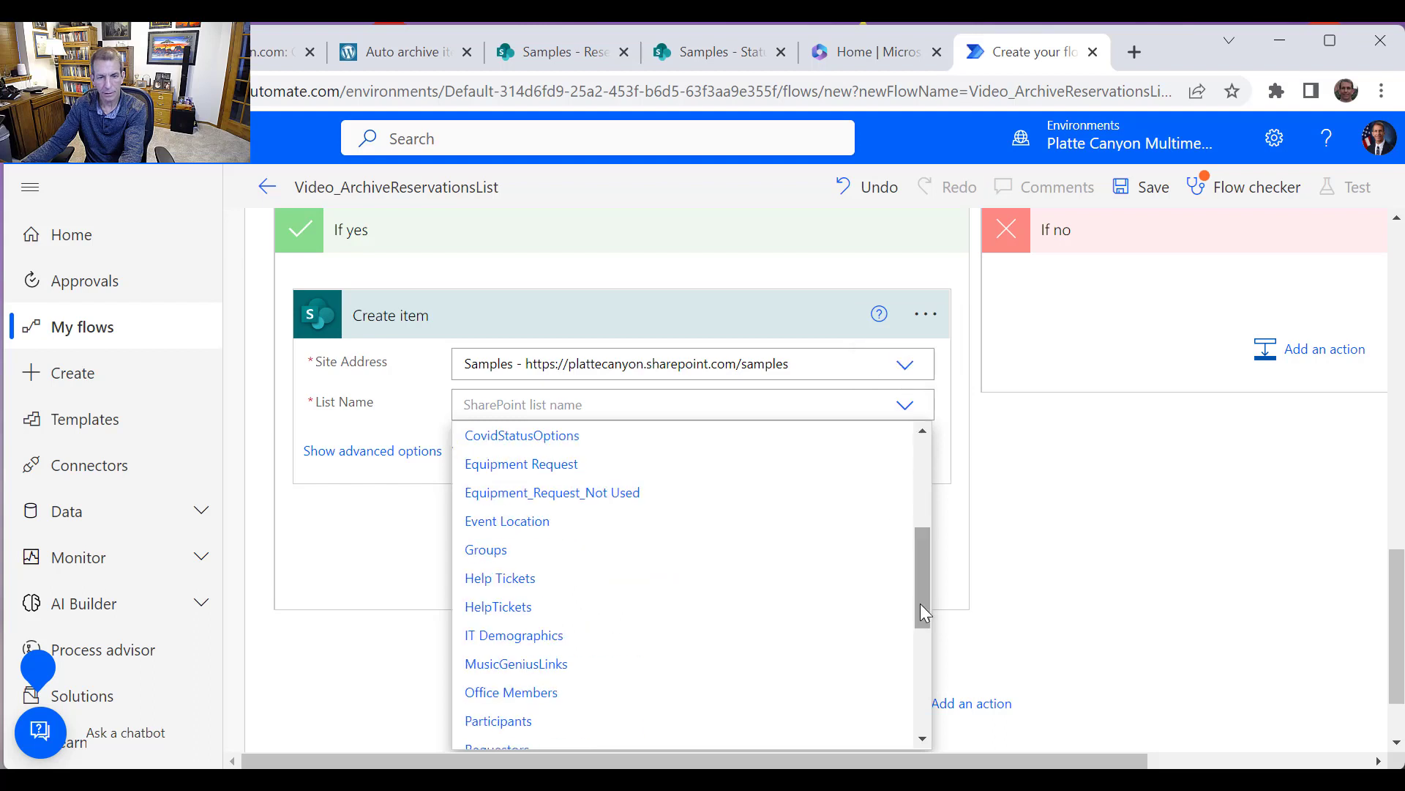
scroll(921, 604, down, 3)
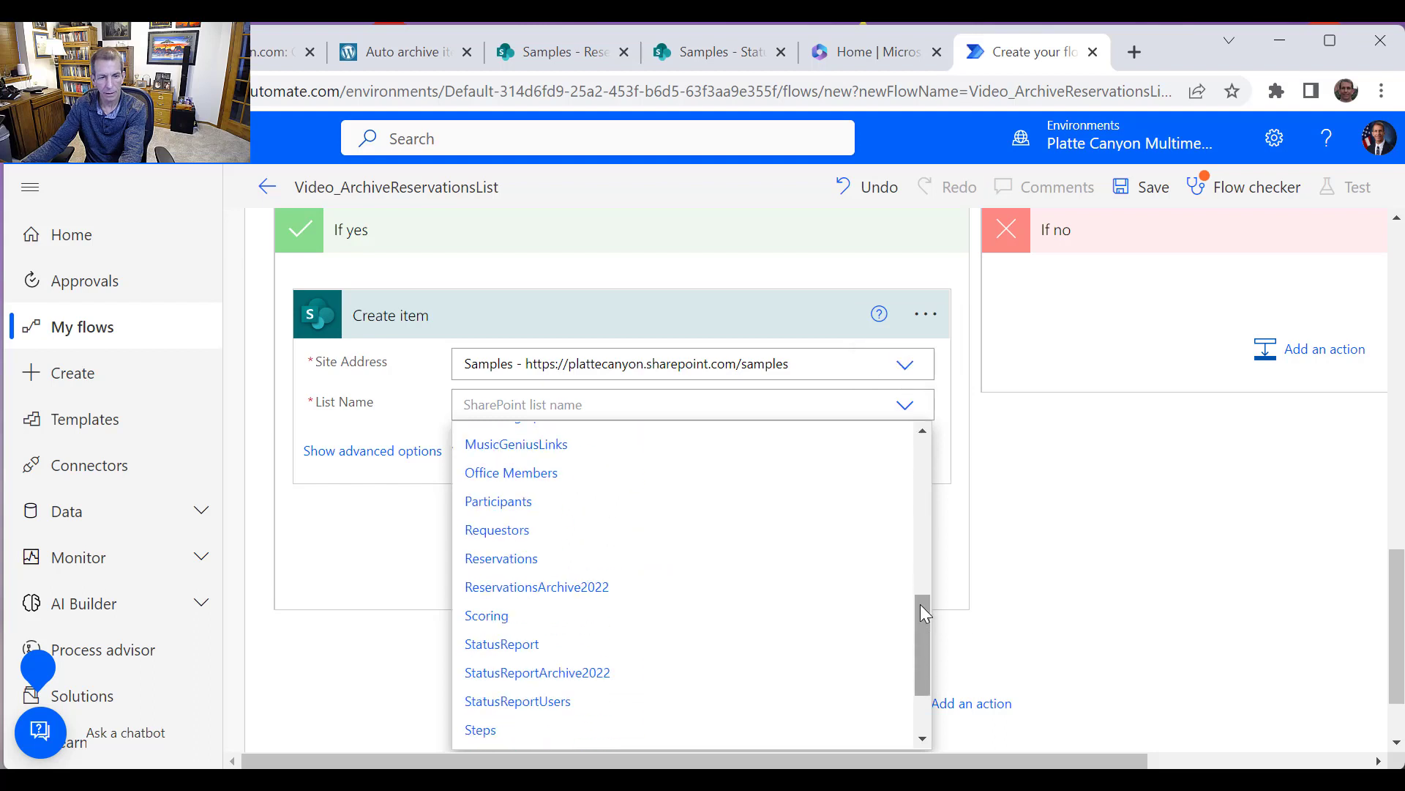
click(552, 595)
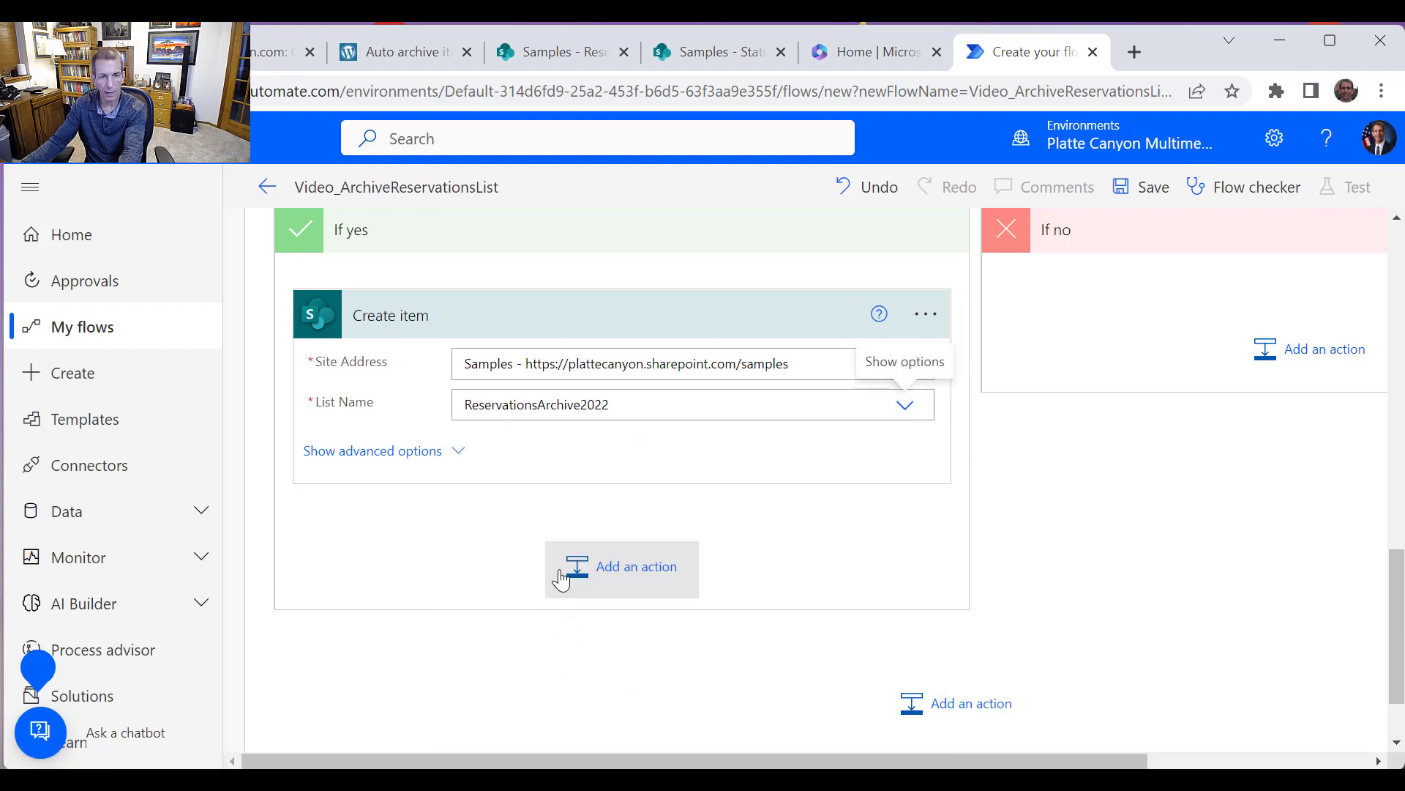
Fill the Create item Subject, AppointmentDate and Comments fields with the matching Get item dynamic values
click(562, 448)
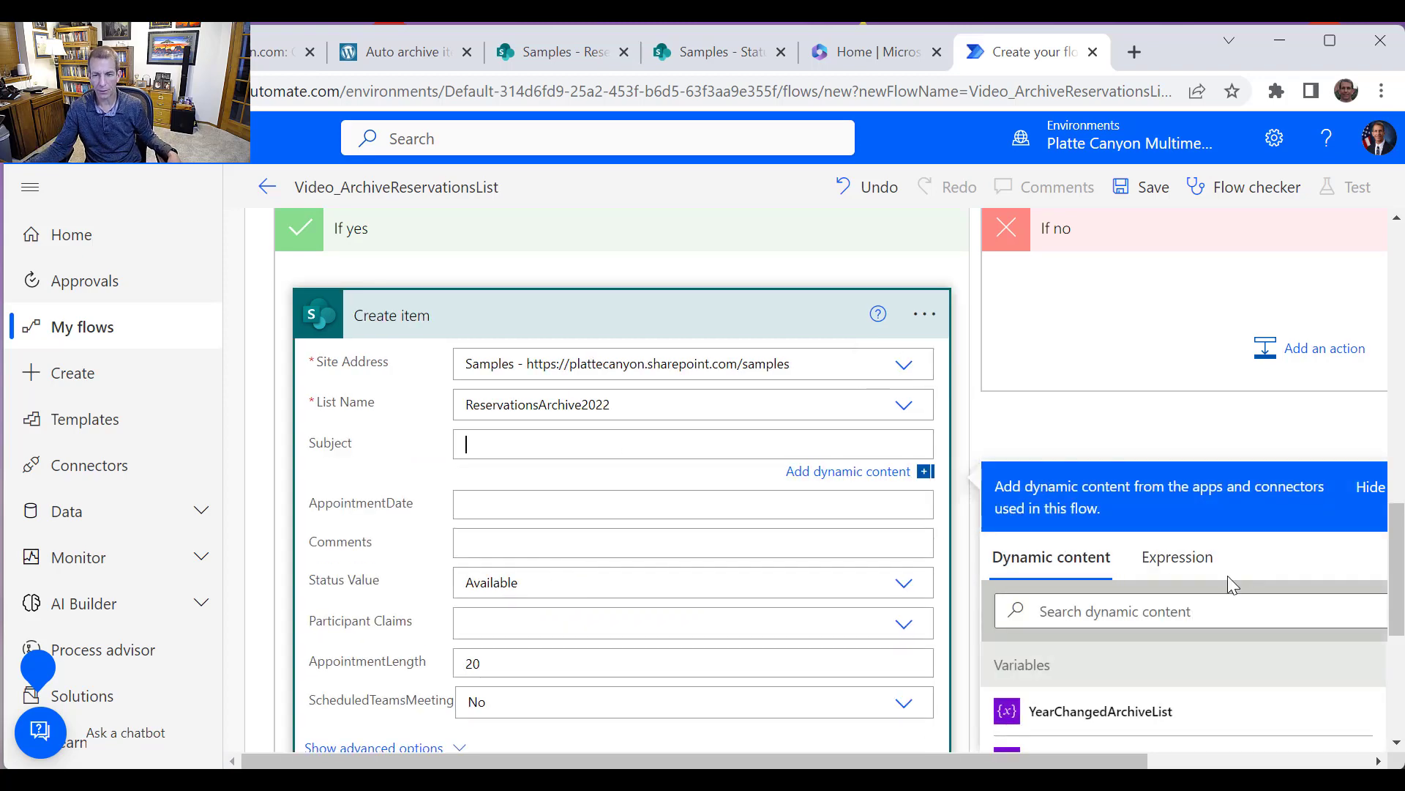
scroll(1227, 575, down, 5)
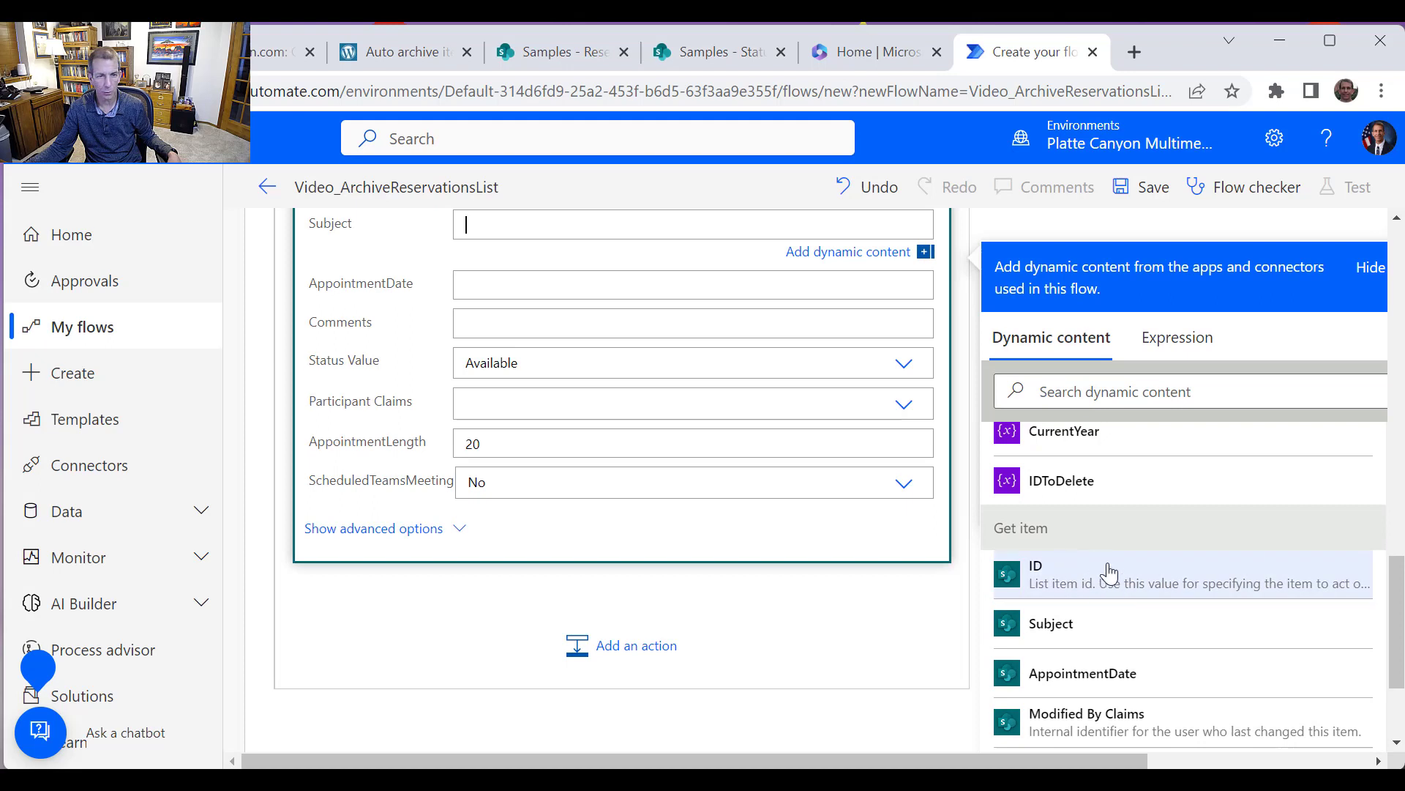
click(1089, 628)
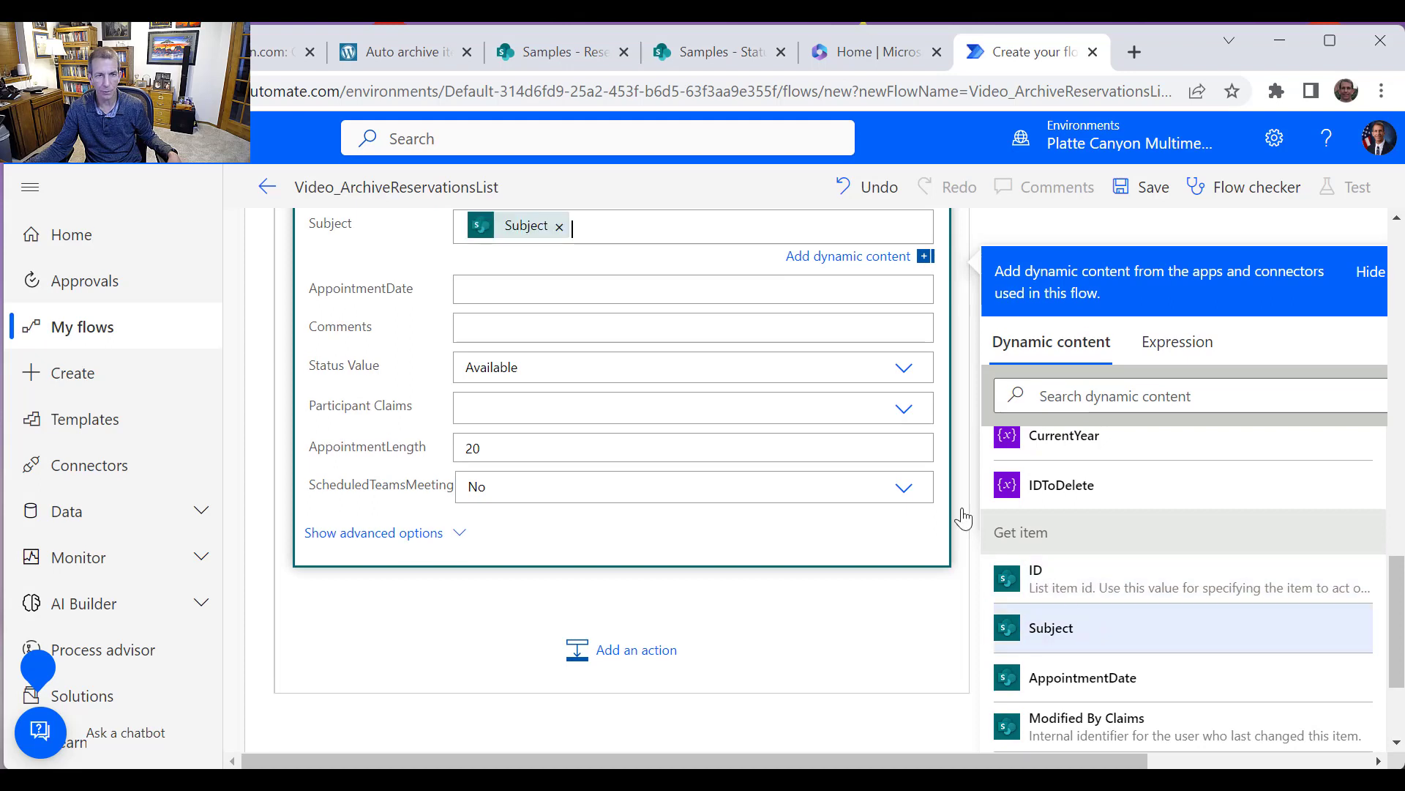
click(561, 293)
scroll(1127, 556, down, 2)
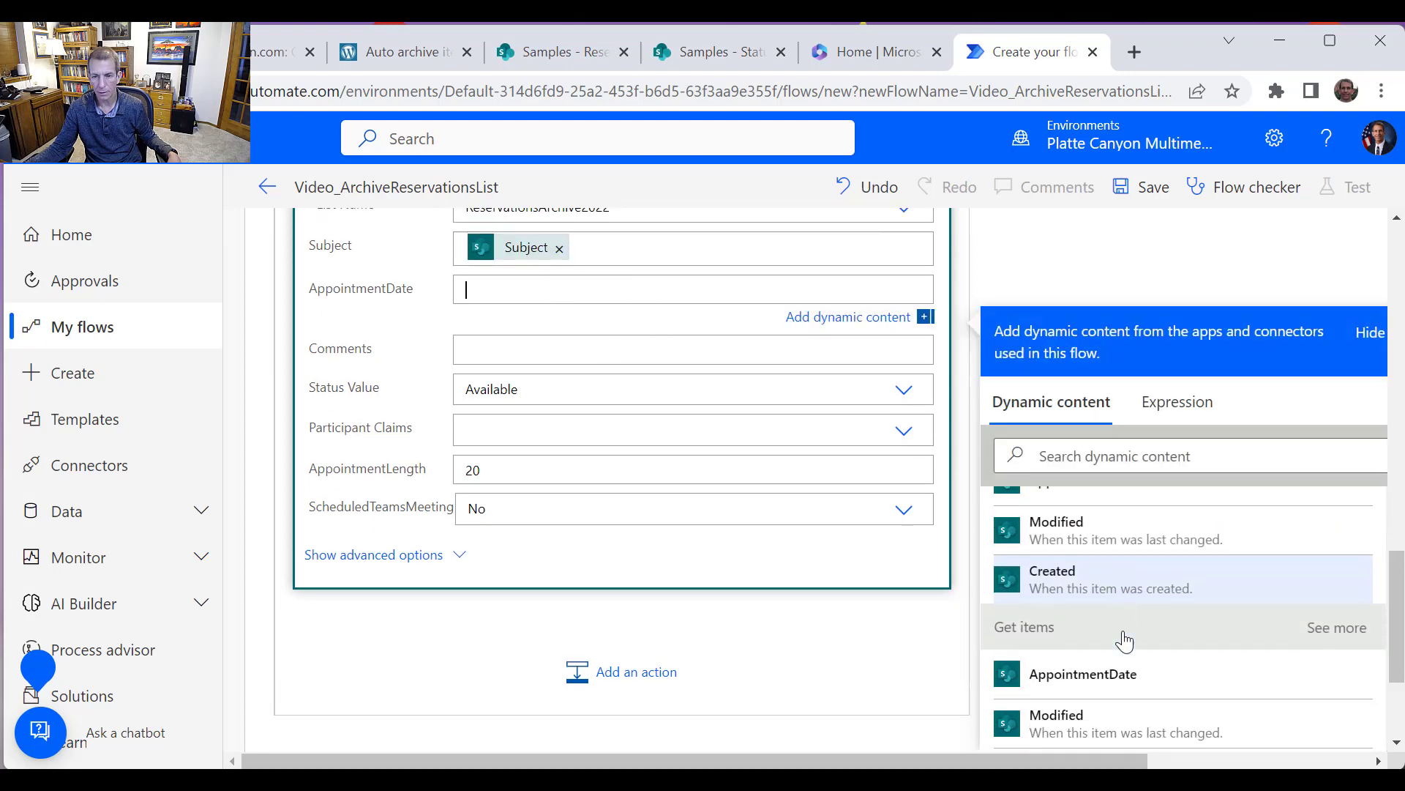
scroll(1106, 563, up, 2)
click(1109, 563)
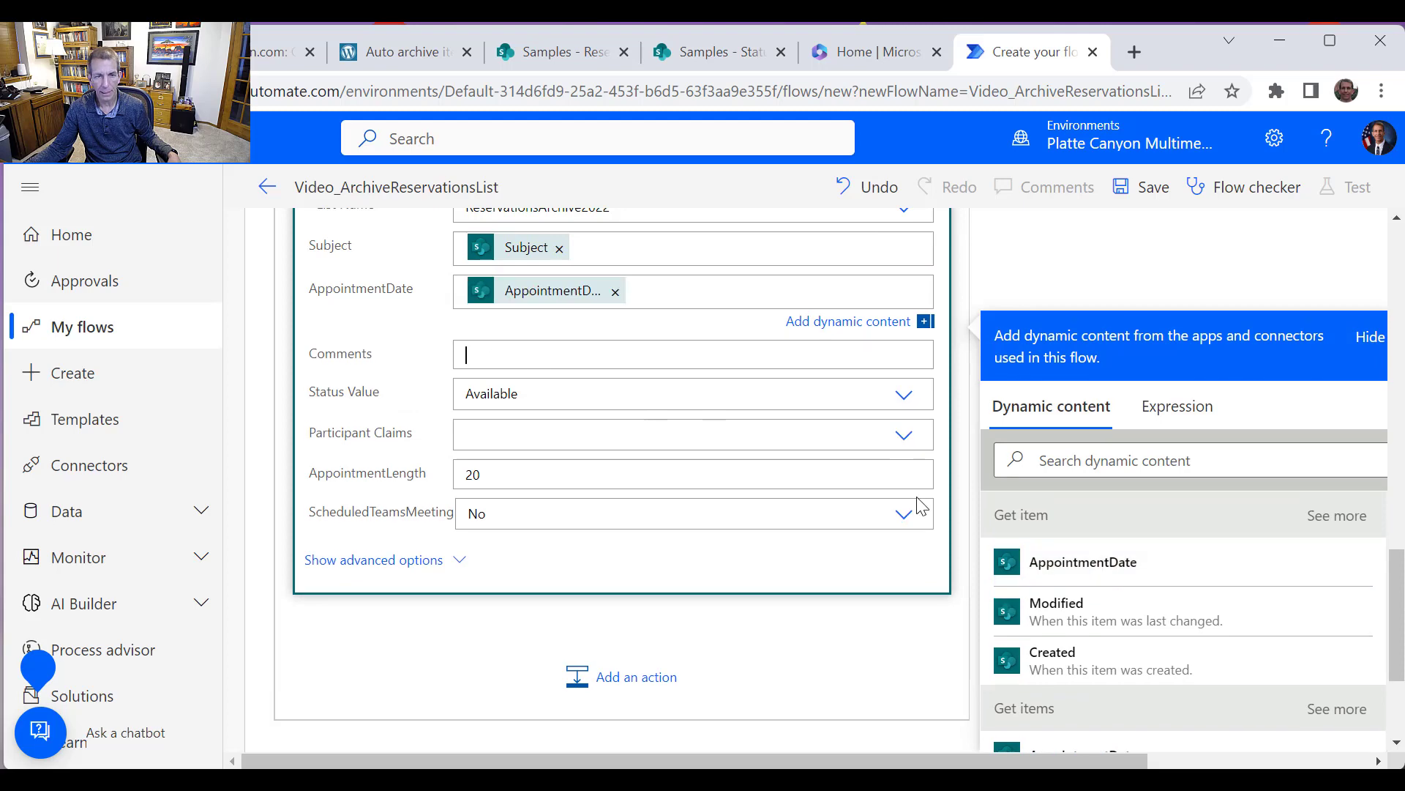
scroll(1145, 636, down, 5)
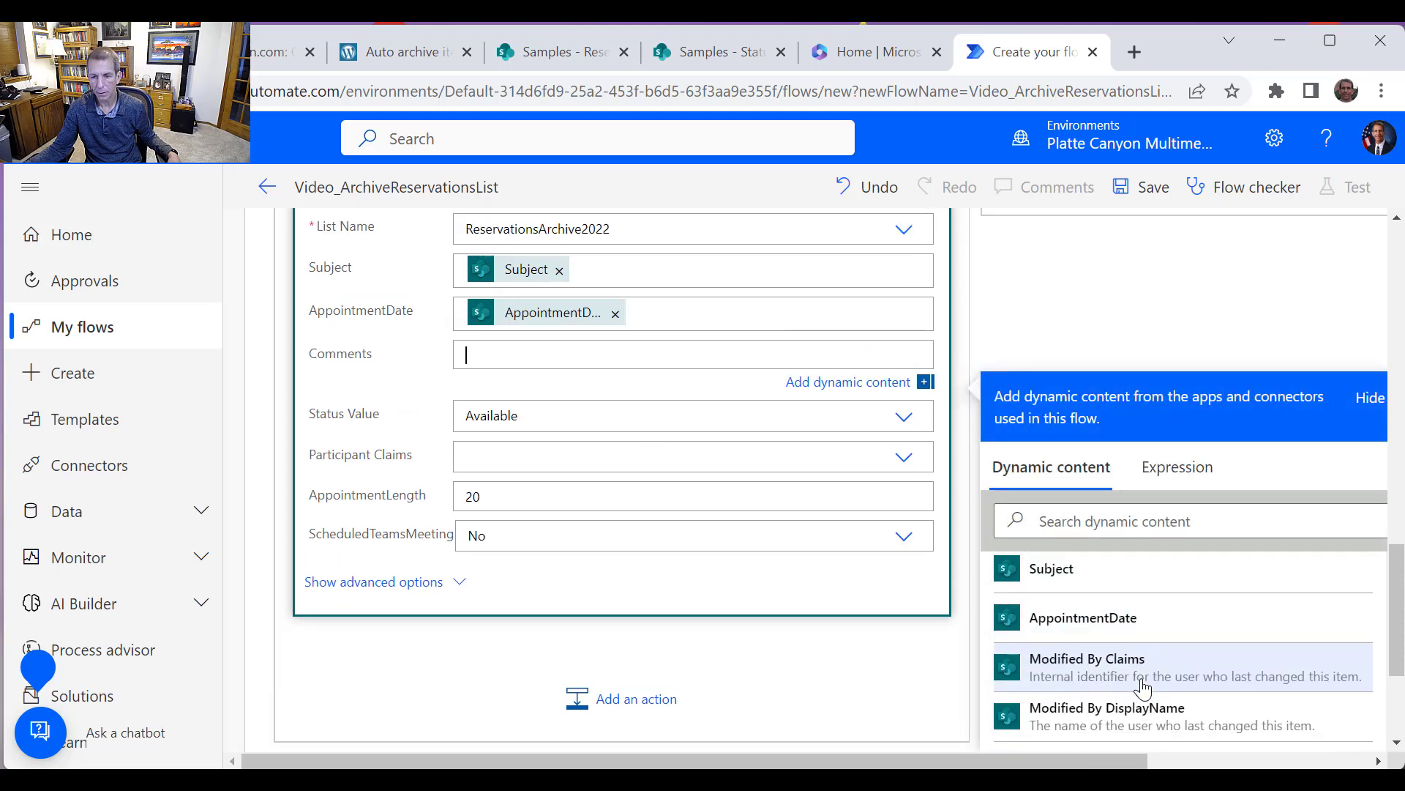
scroll(1144, 686, down, 5)
click(1114, 714)
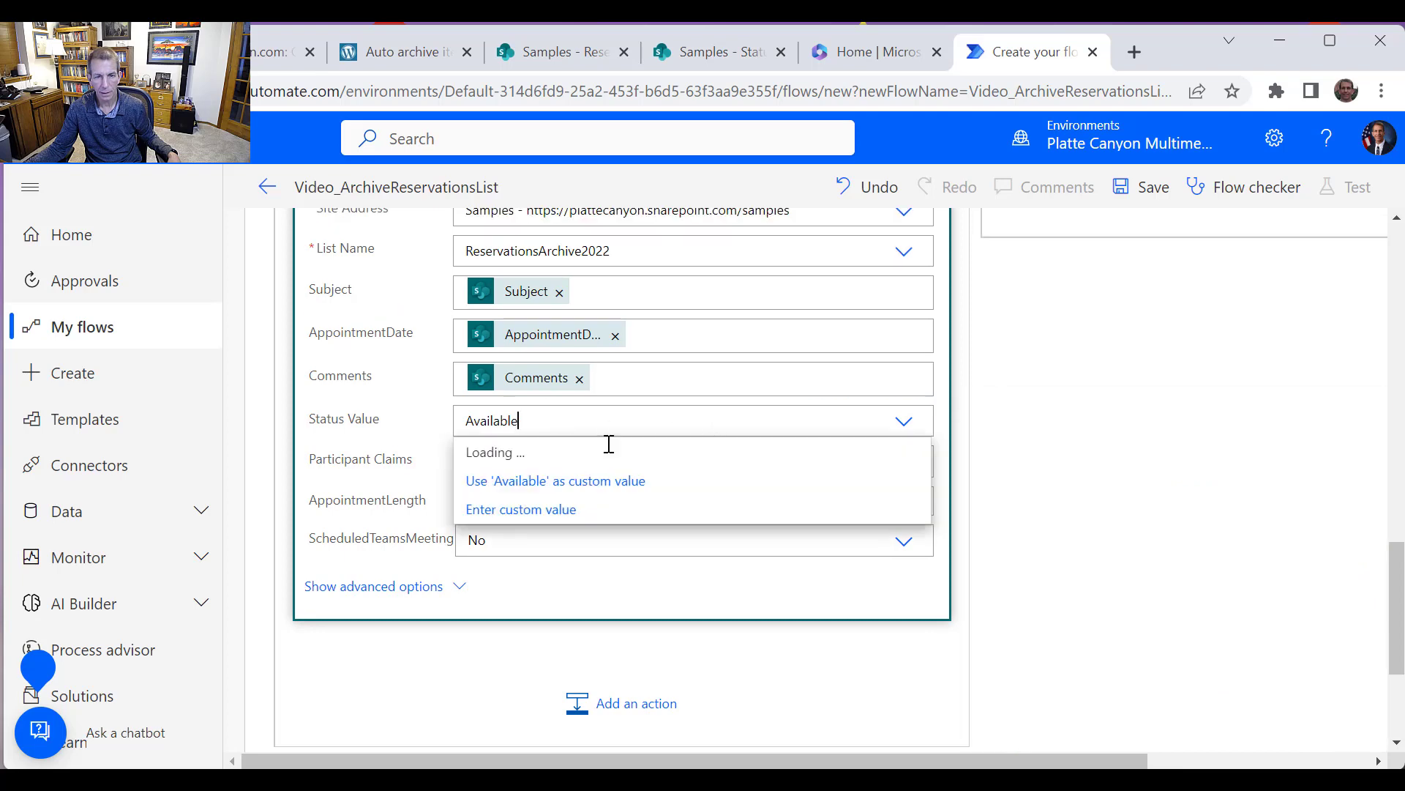
Switch Status Value to a custom value and set it to the Get item Status Value
click(563, 510)
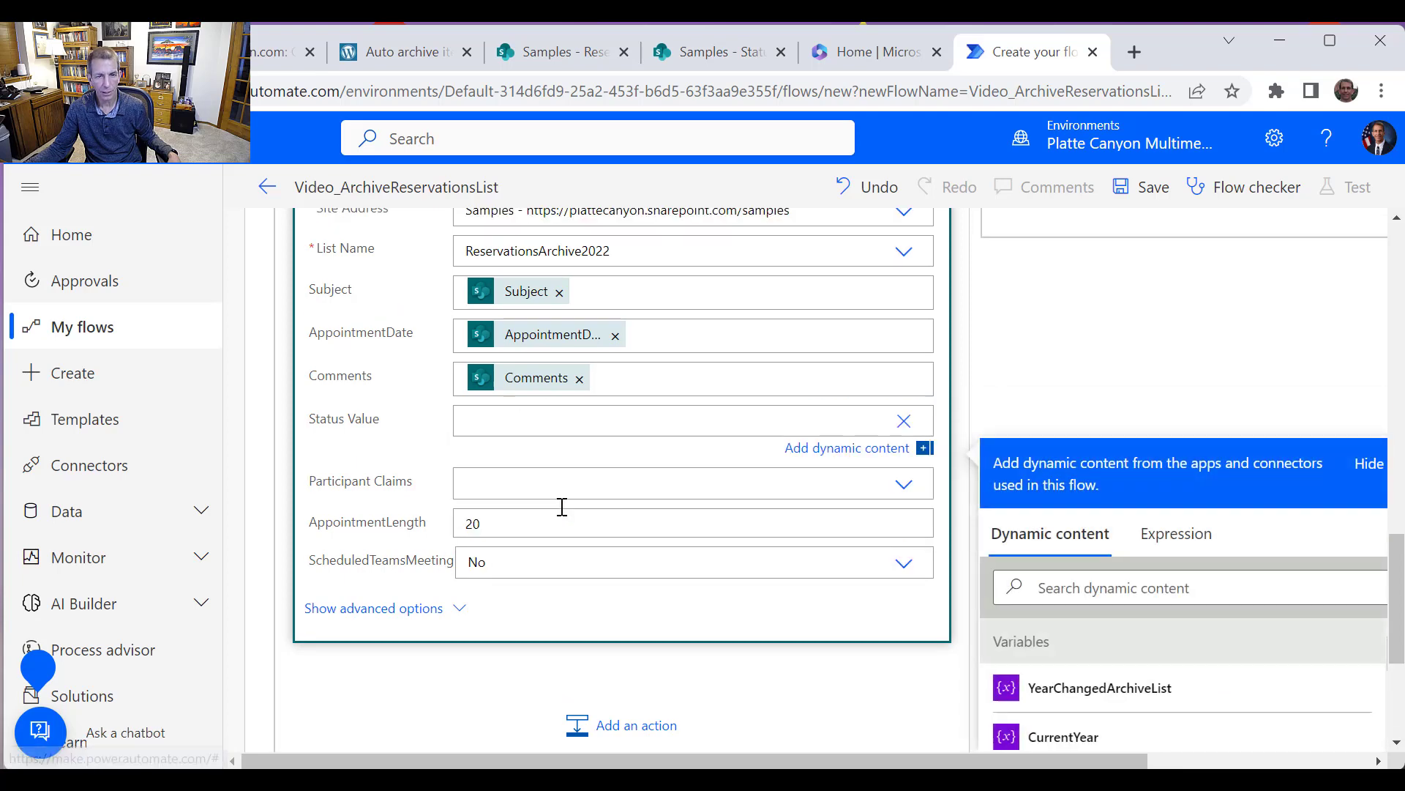
scroll(1227, 641, down, 10)
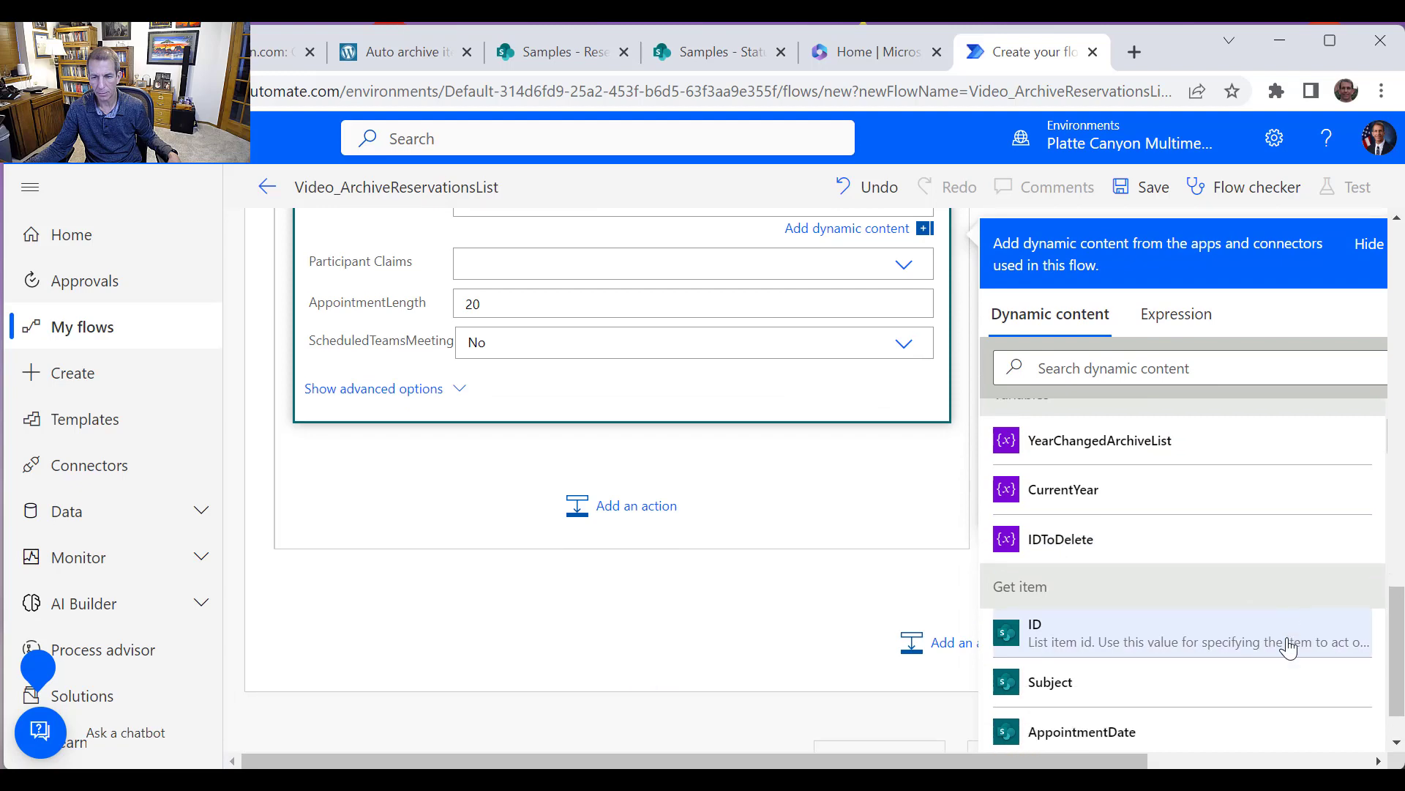
scroll(1155, 664, down, 1)
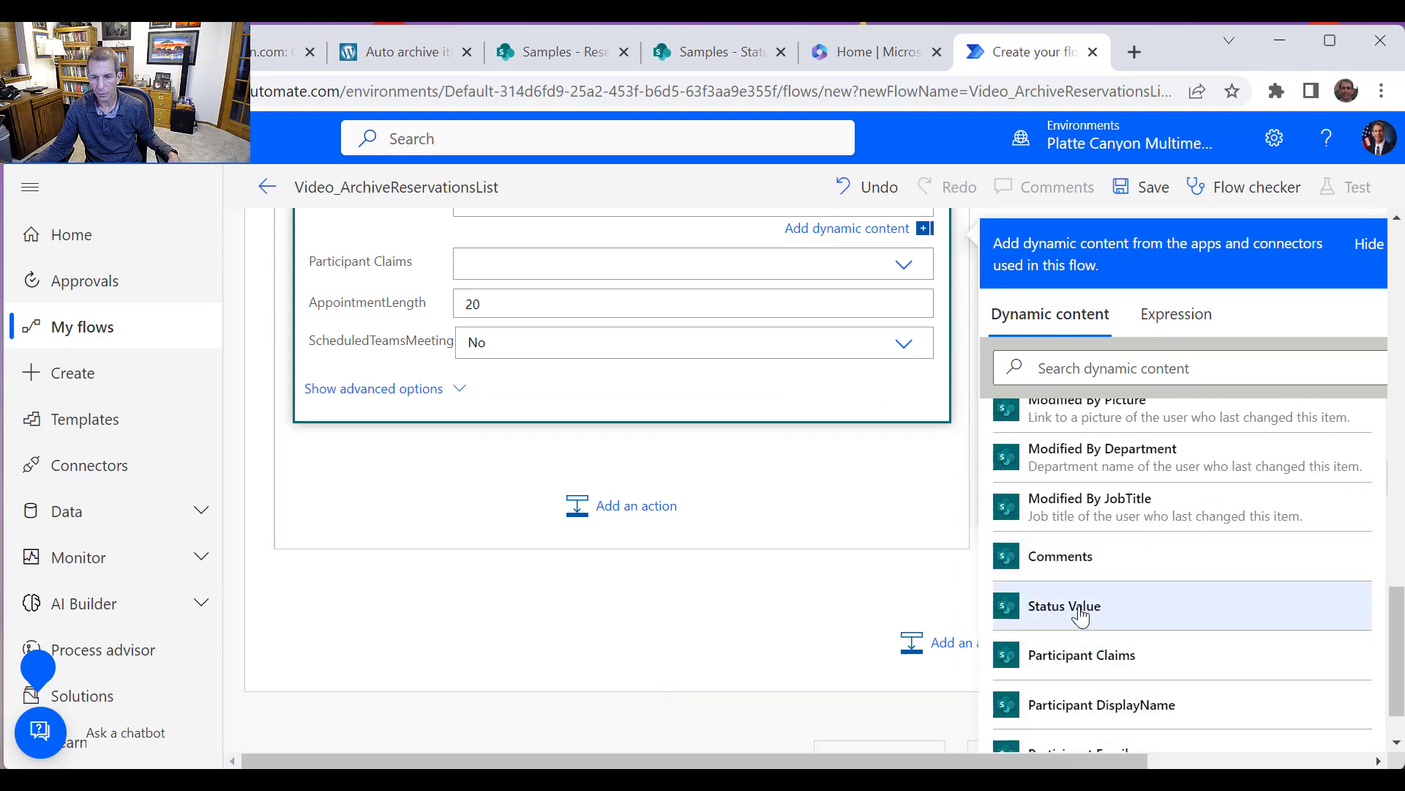
click(1068, 606)
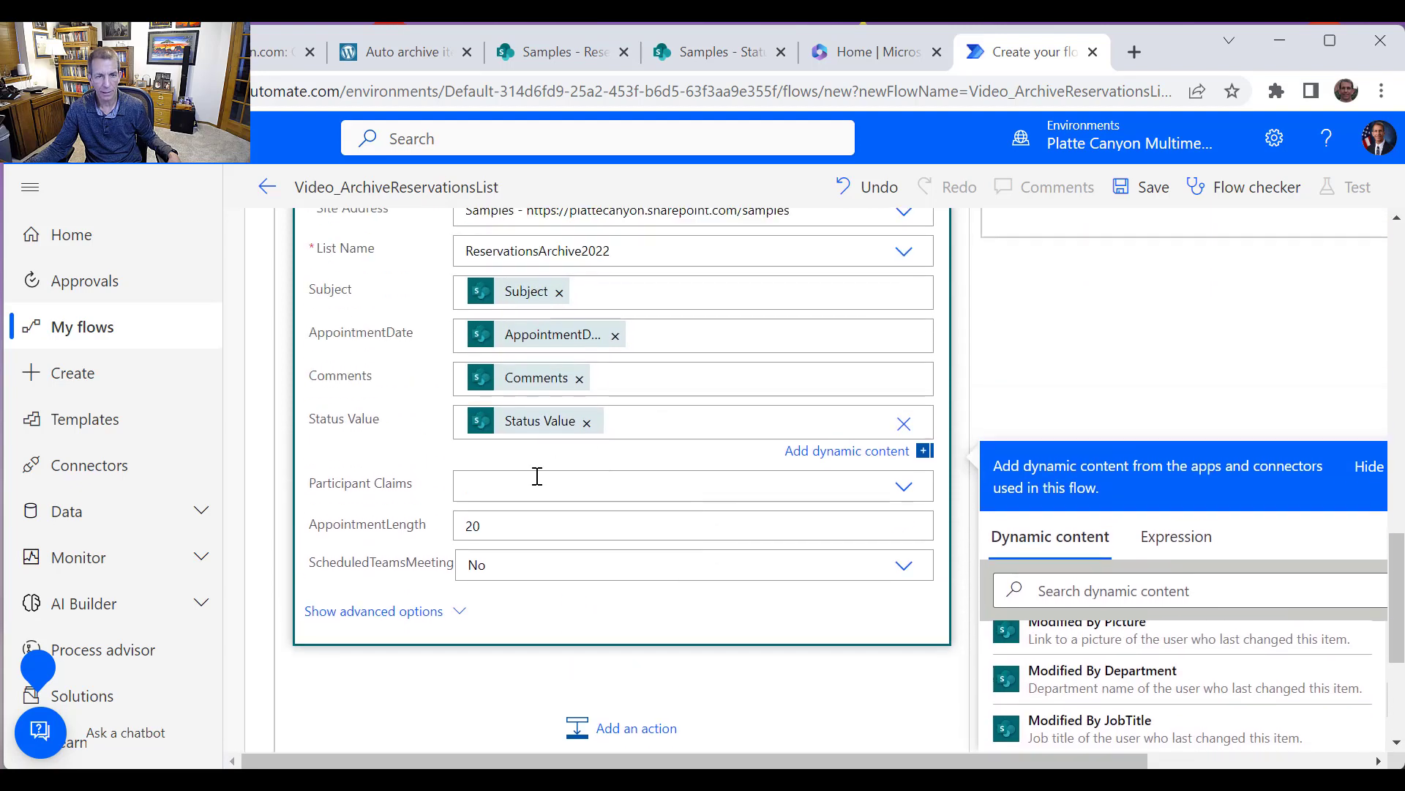
Switch Participant Claims to a custom value and set it to the Get item Participant Claims value
click(552, 493)
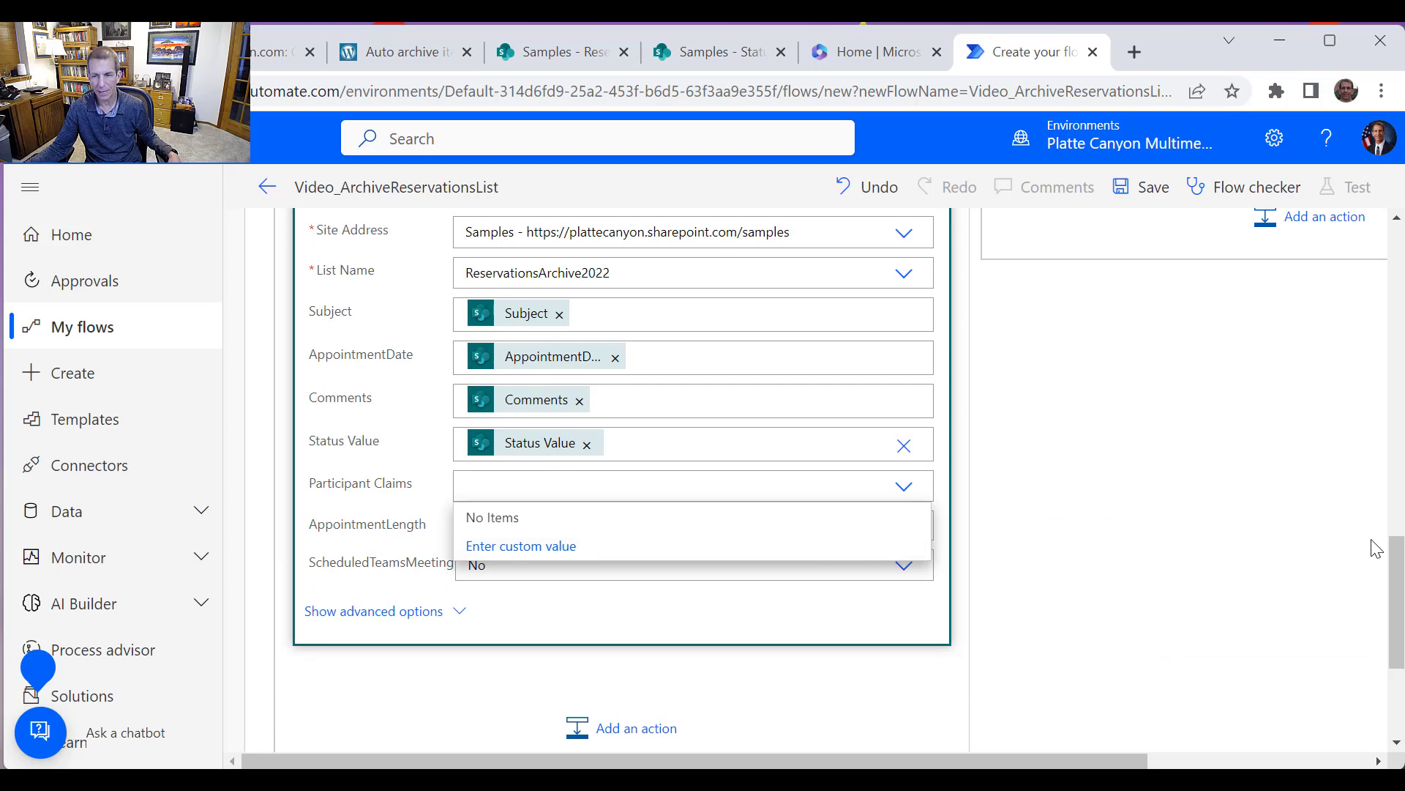
scroll(1392, 619, down, 3)
scroll(1393, 618, up, 3)
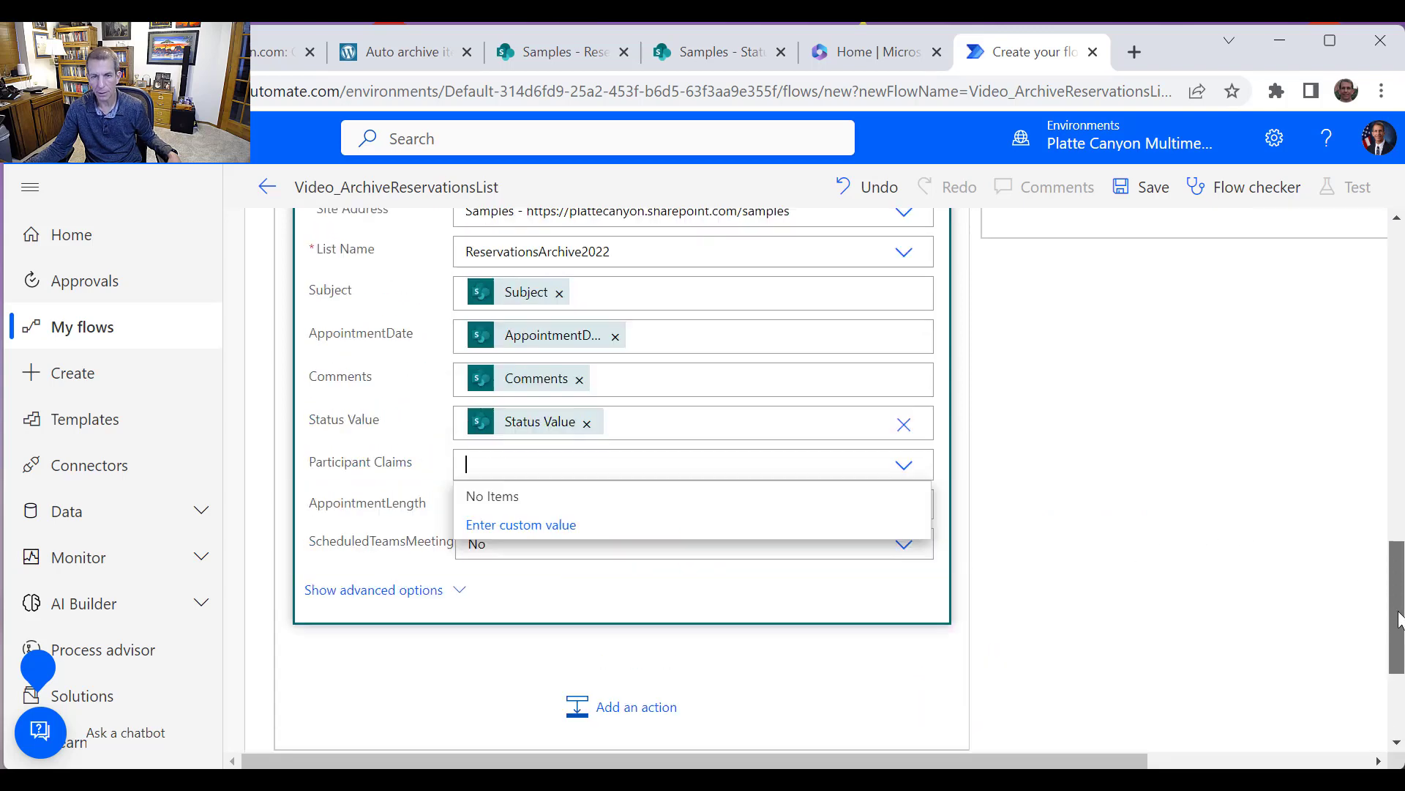
click(521, 554)
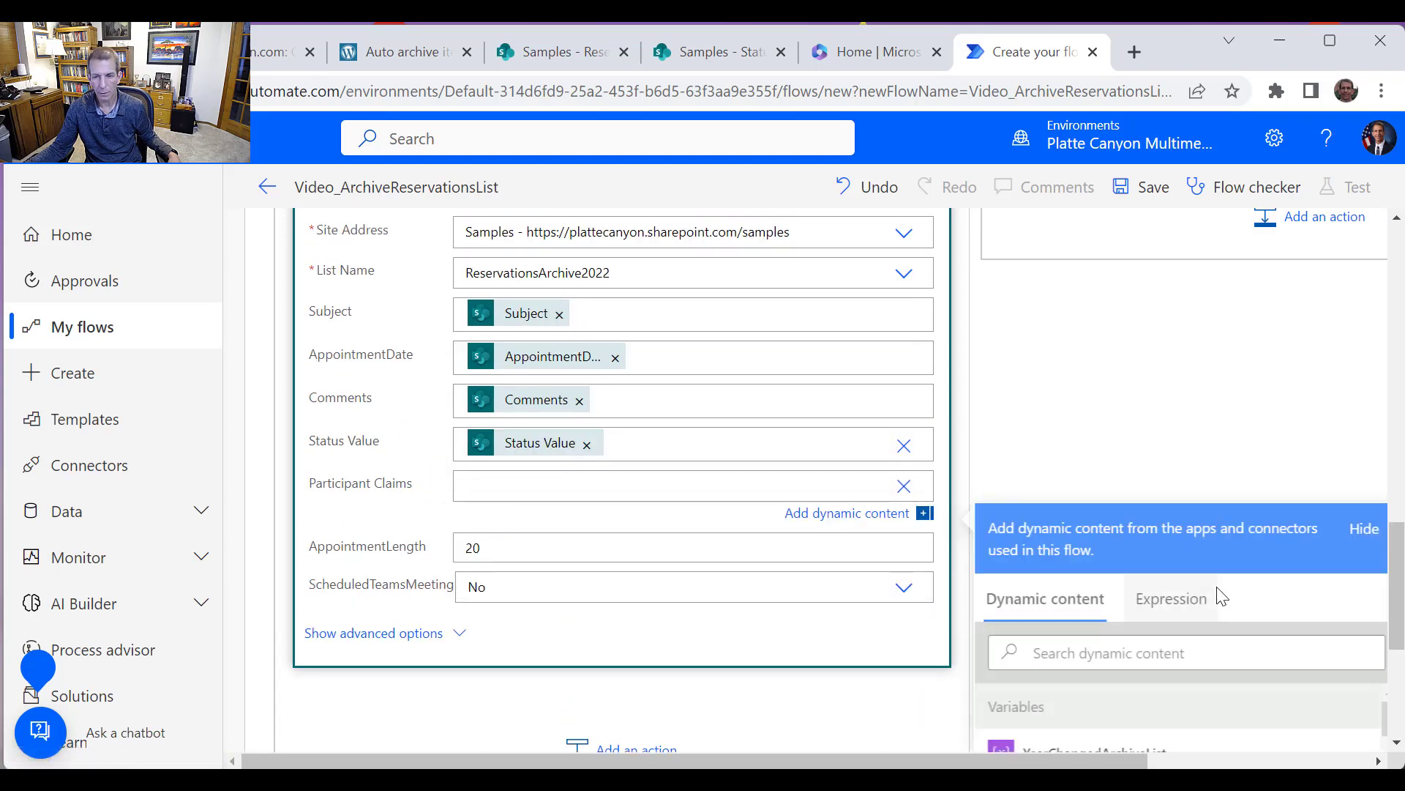
scroll(1315, 608, down, 10)
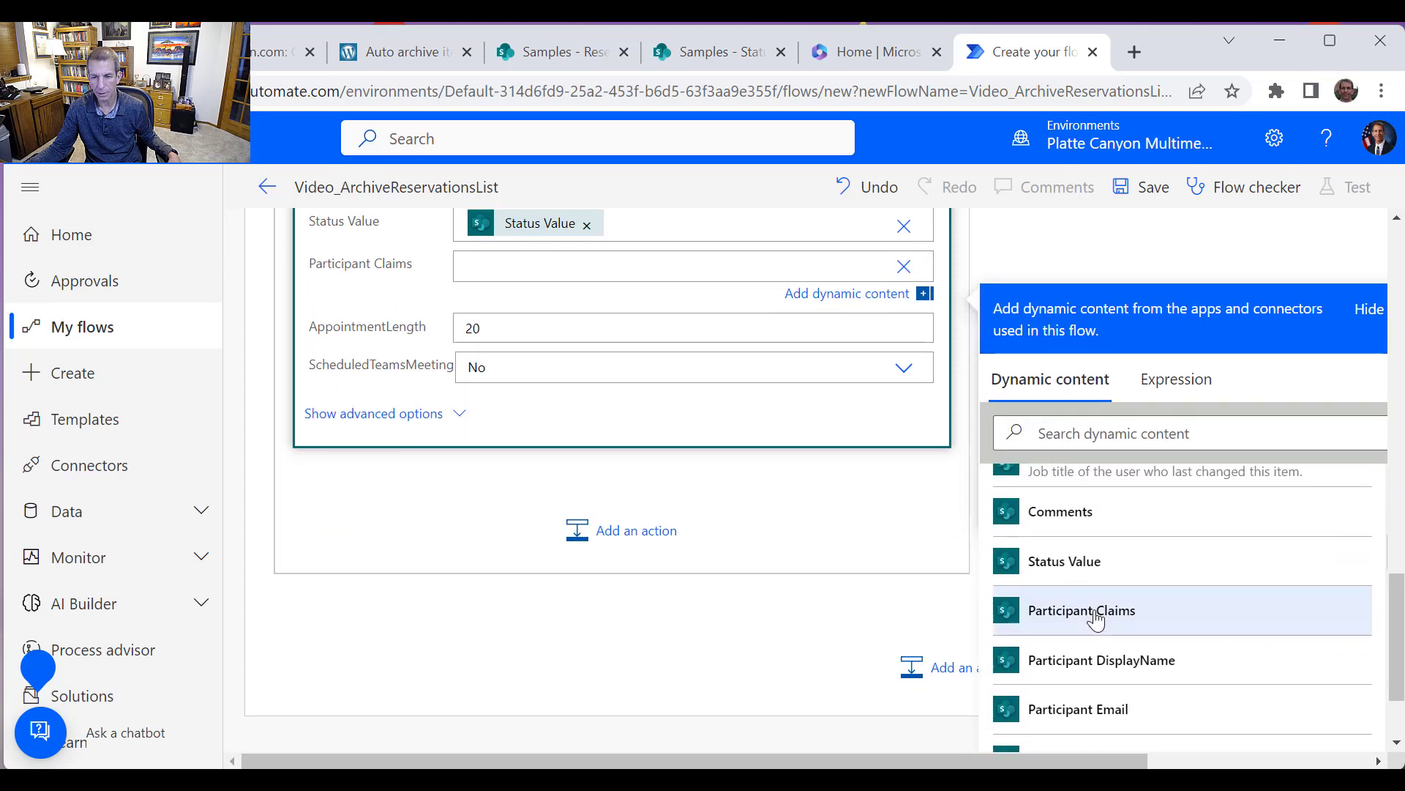
click(1096, 611)
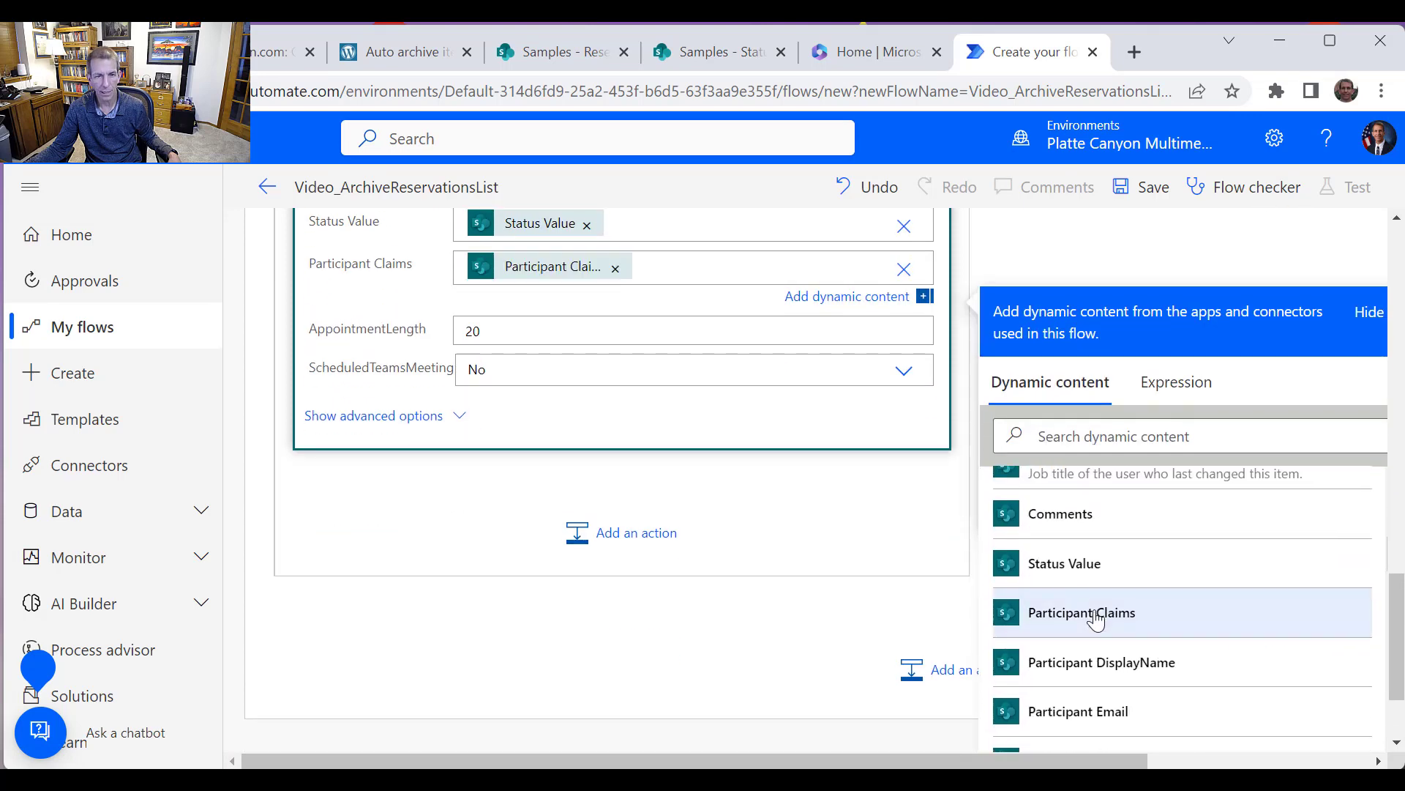
Replace the AppointmentLength value 20 with the Get item AppointmentLength dynamic value
click(521, 334)
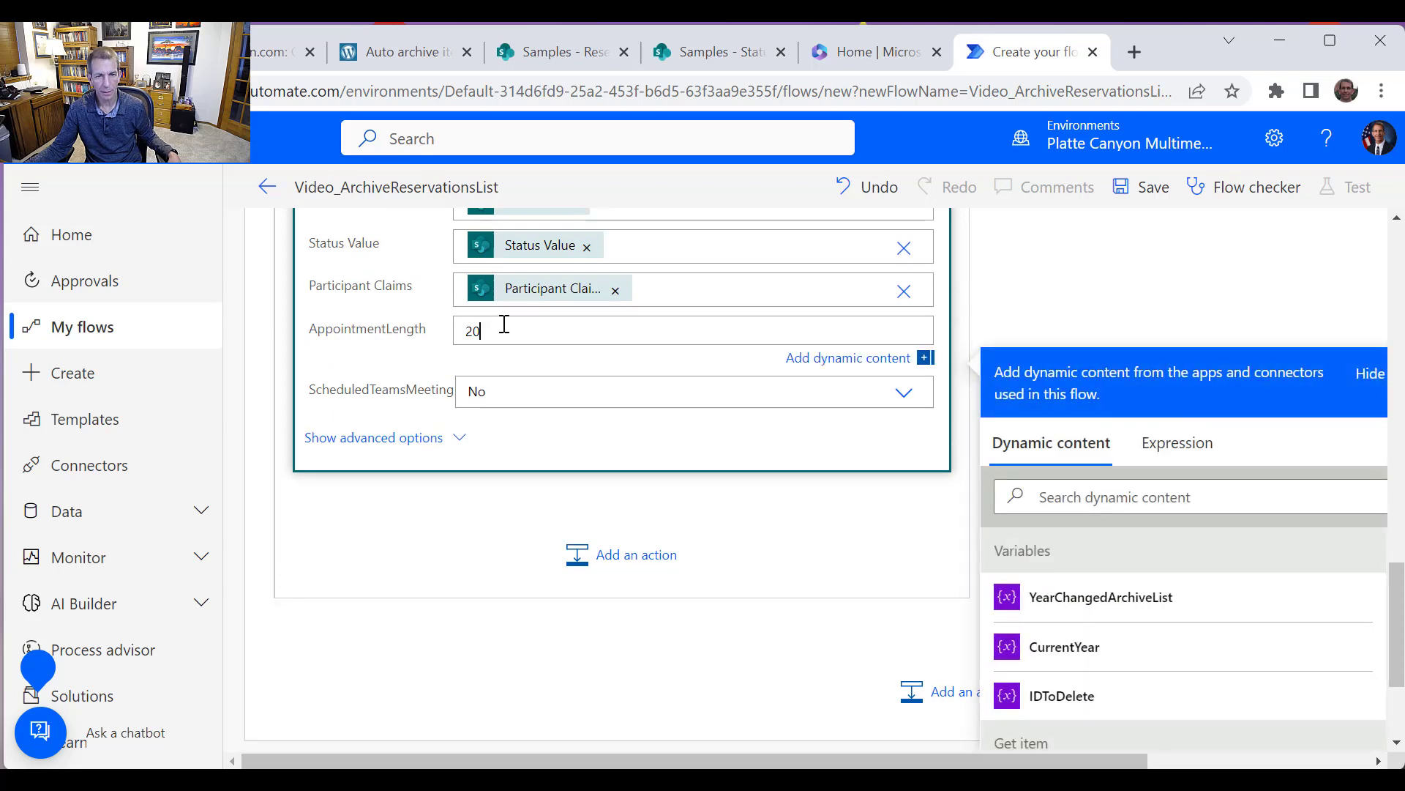
drag(504, 325, 352, 340)
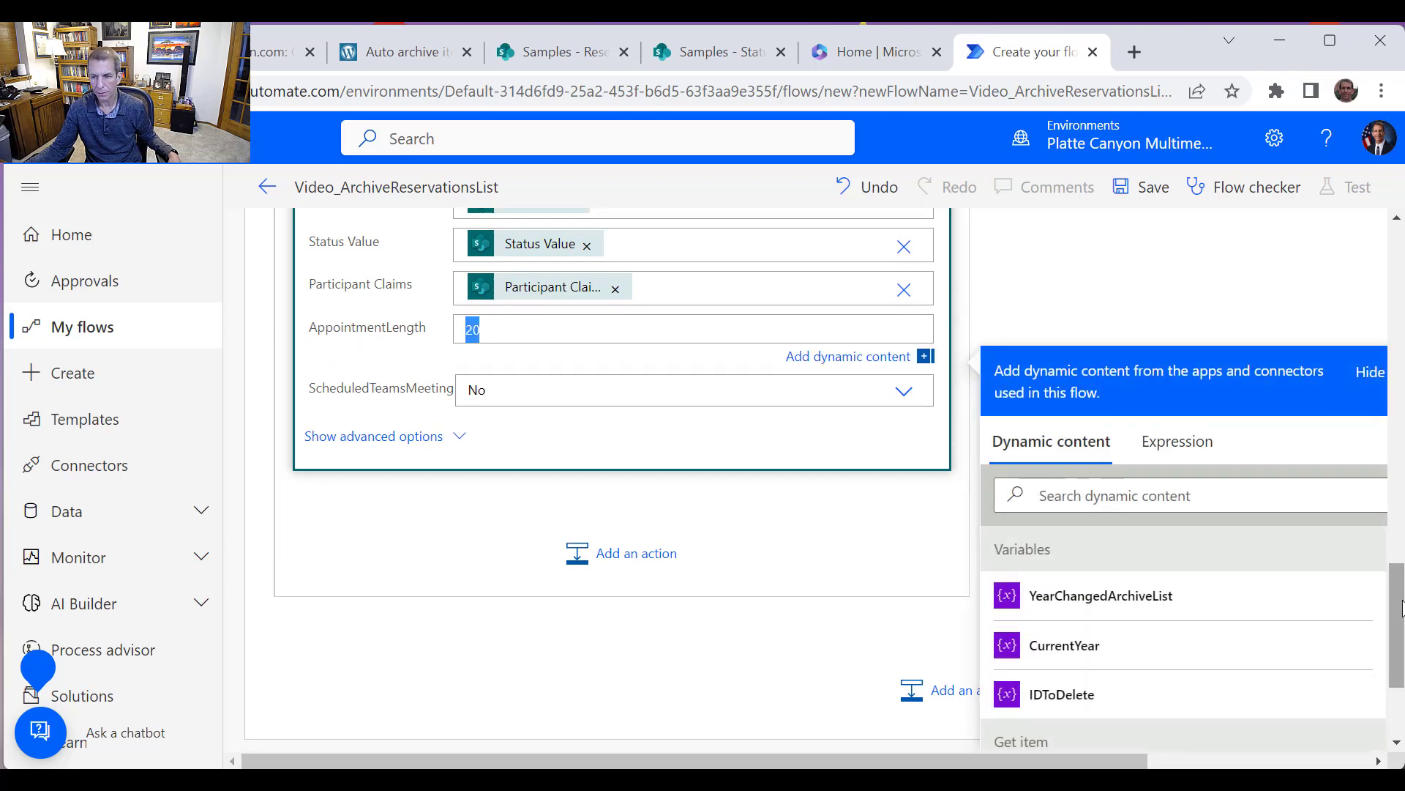
scroll(1171, 607, down, 3)
click(1080, 626)
scroll(586, 439, up, 3)
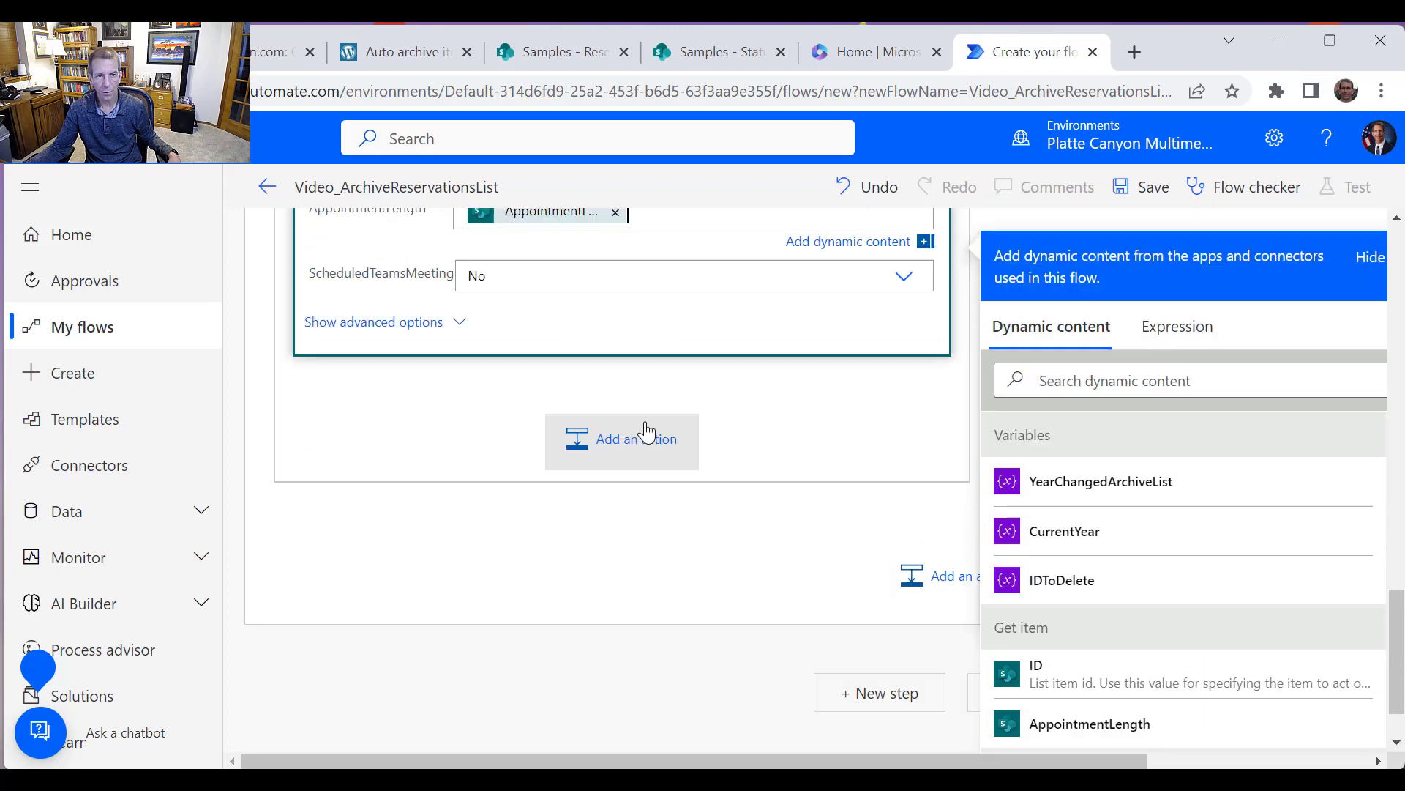
Switch ScheduledTeamsMeeting to a custom value and set it to the Get item ScheduledTeamsMeeting value
click(576, 410)
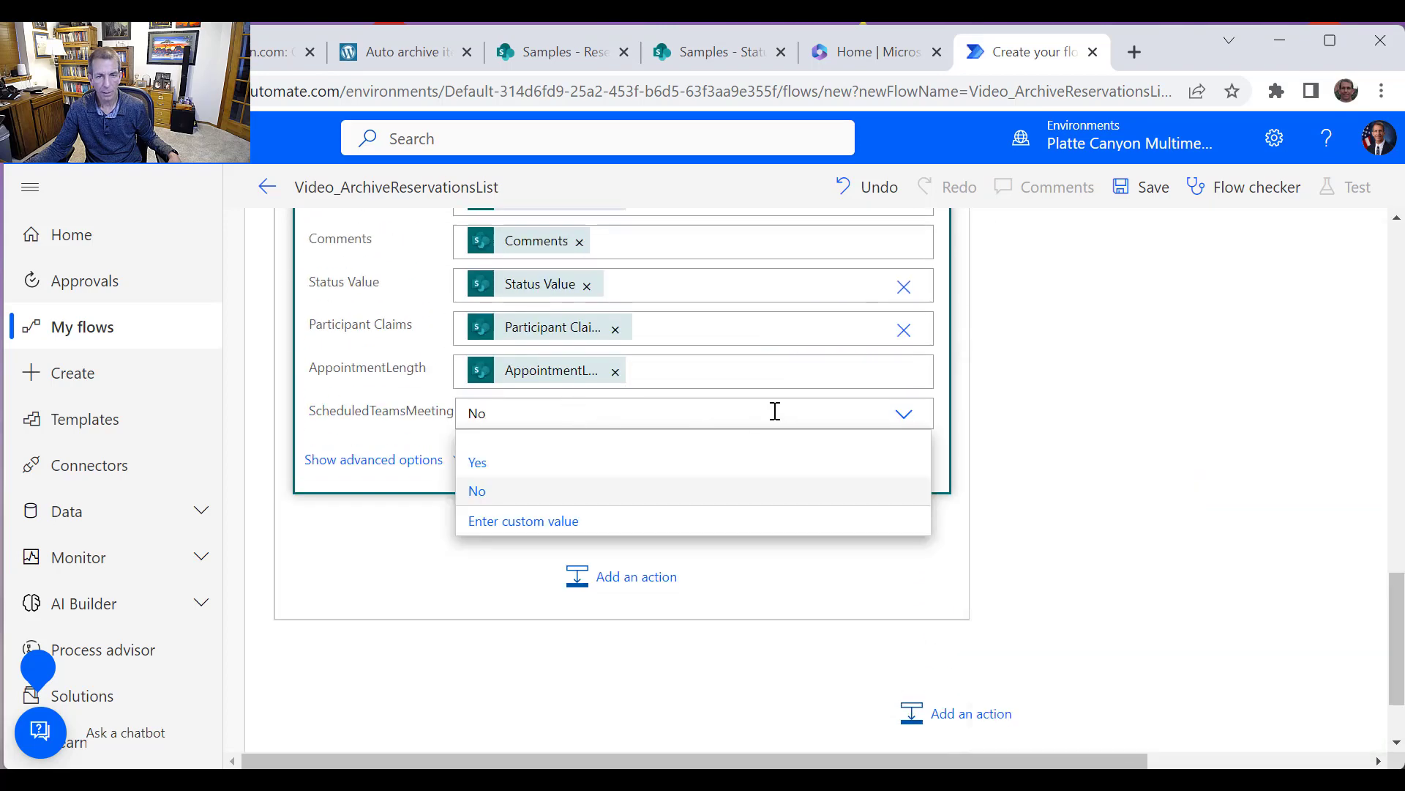
click(741, 521)
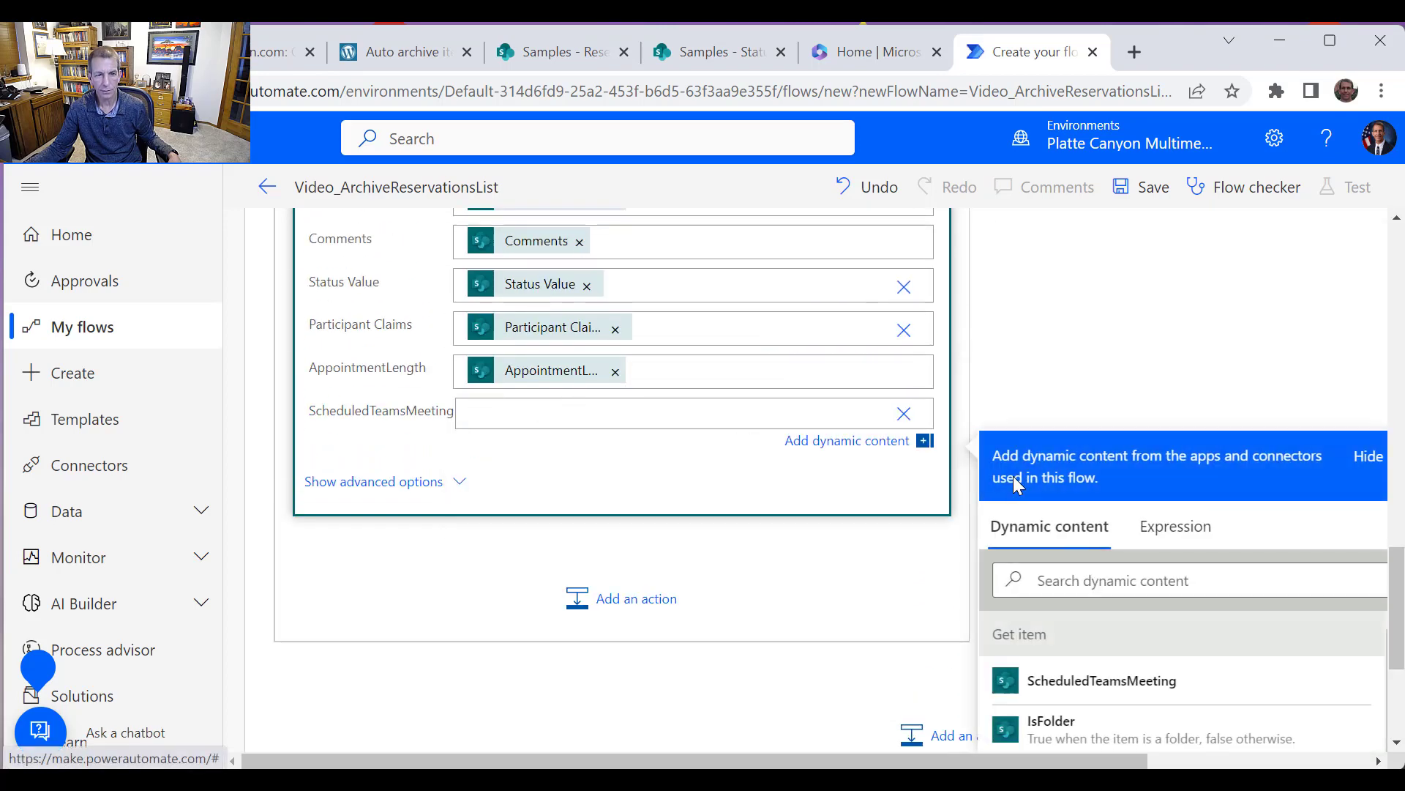
scroll(1161, 596, down, 5)
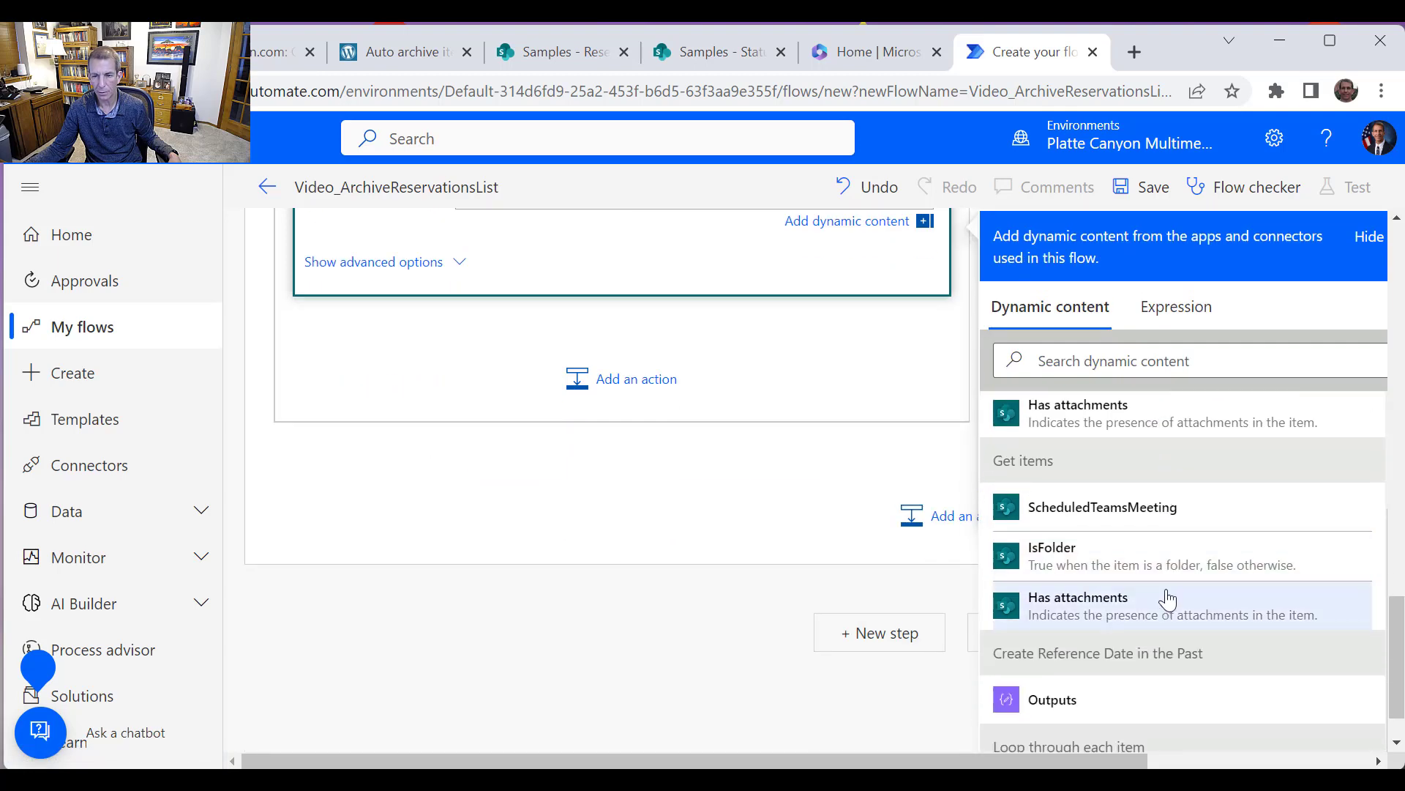
click(1142, 514)
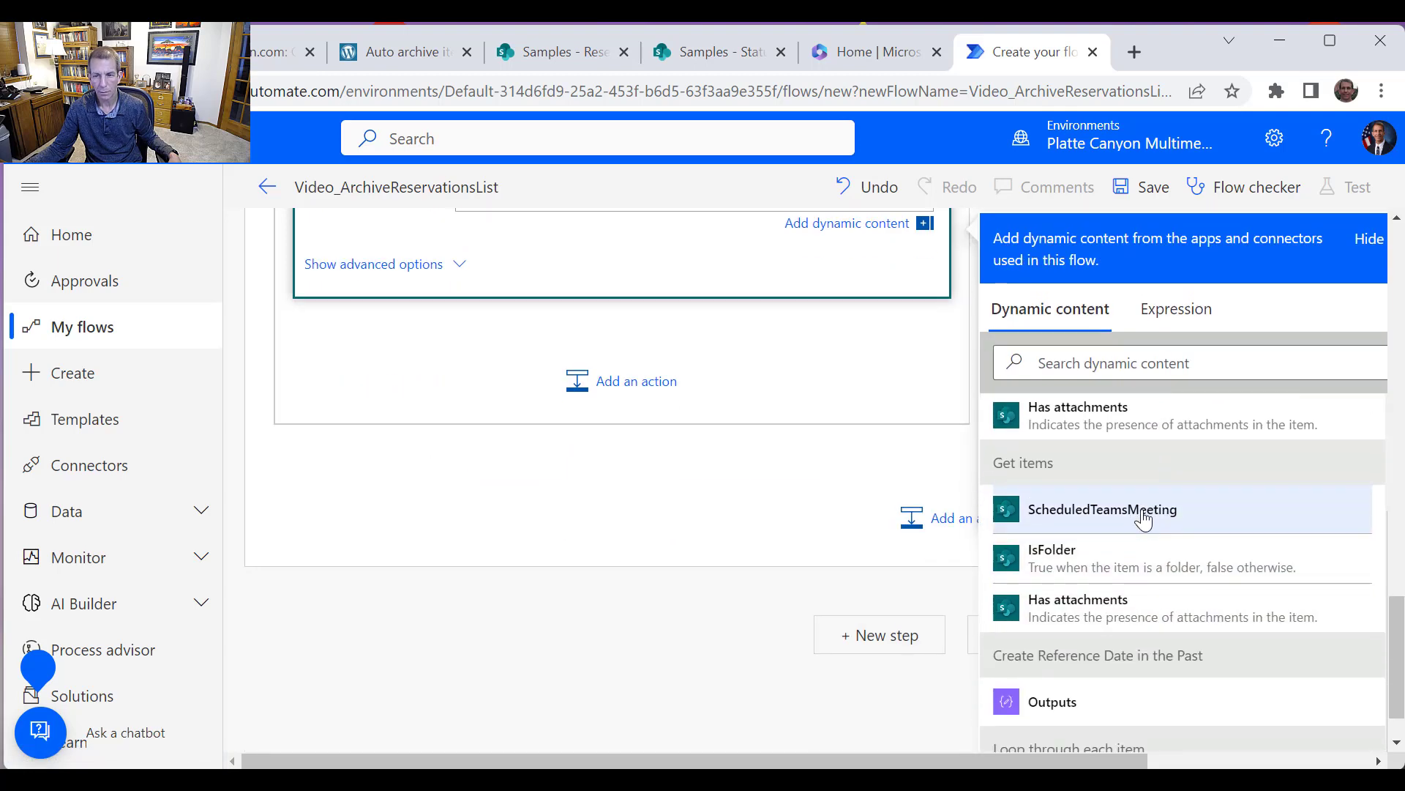
scroll(725, 459, up, 3)
click(612, 415)
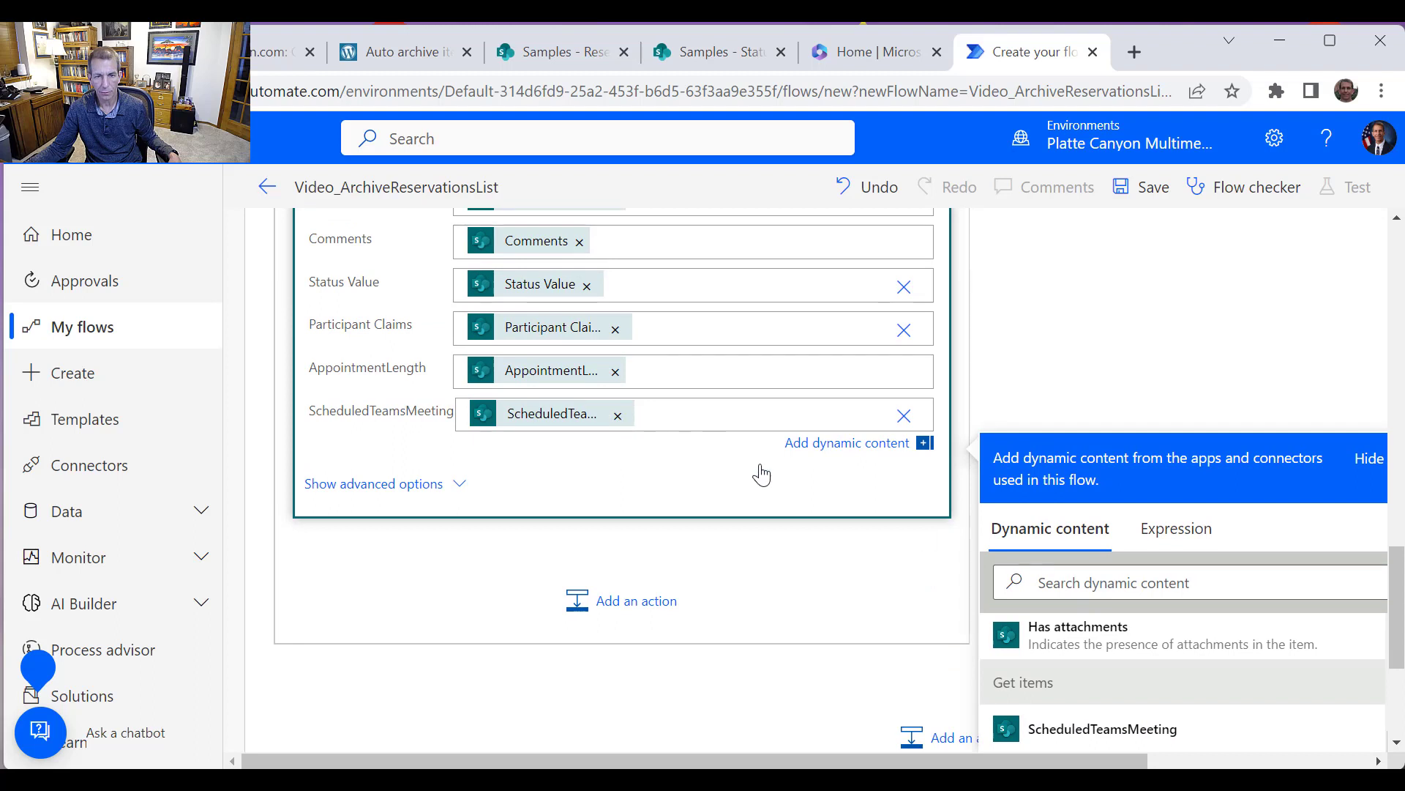
scroll(1200, 645, up, 3)
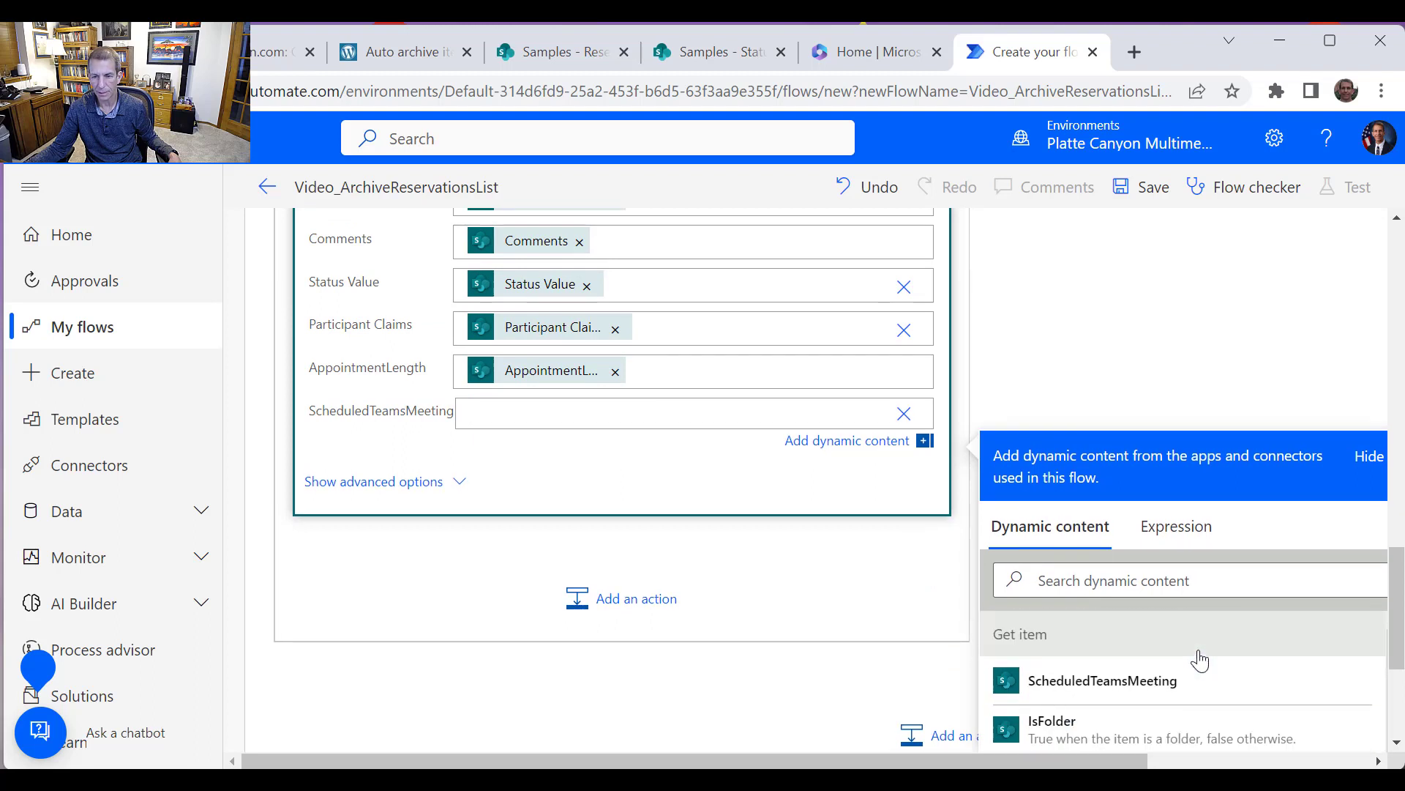
scroll(1204, 661, down, 2)
scroll(1202, 659, up, 2)
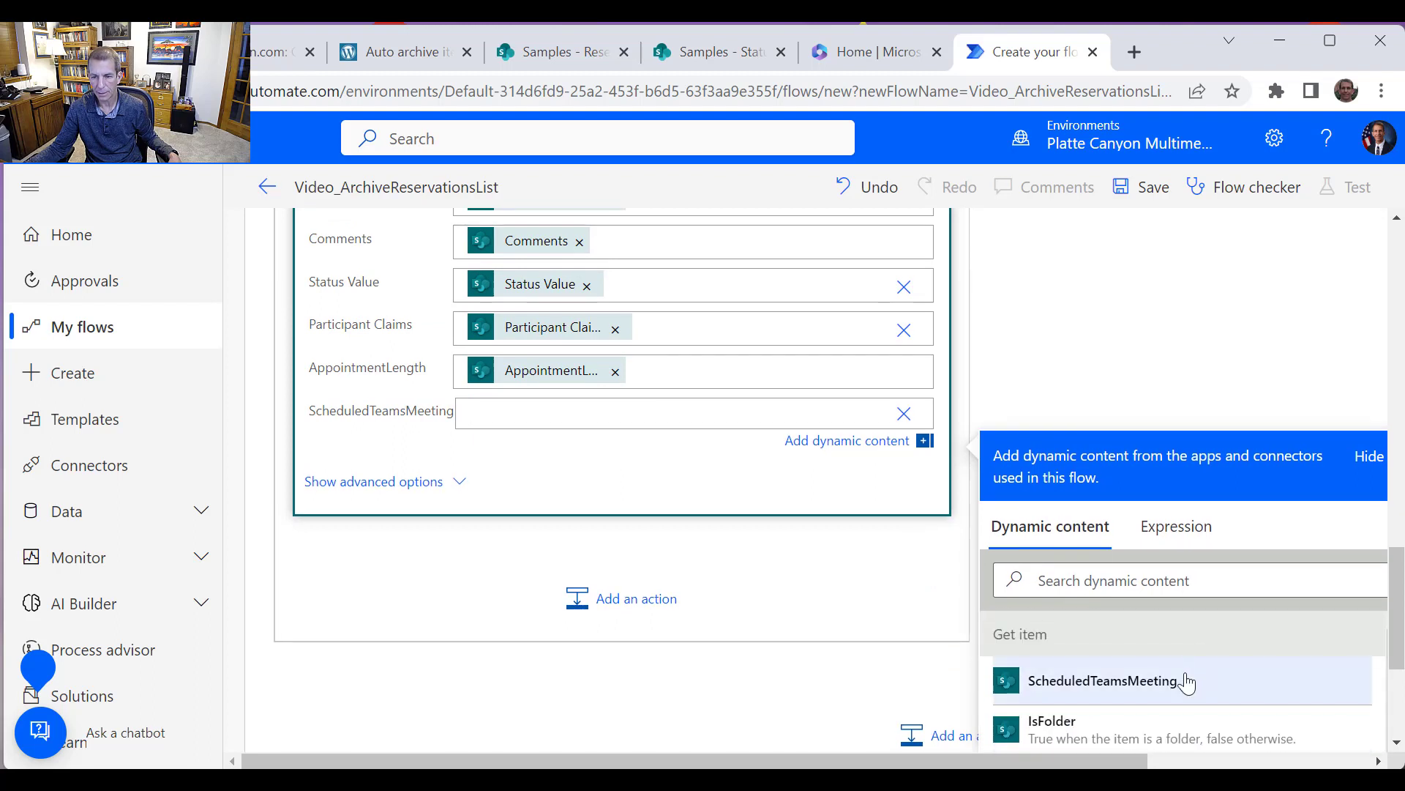
click(1104, 681)
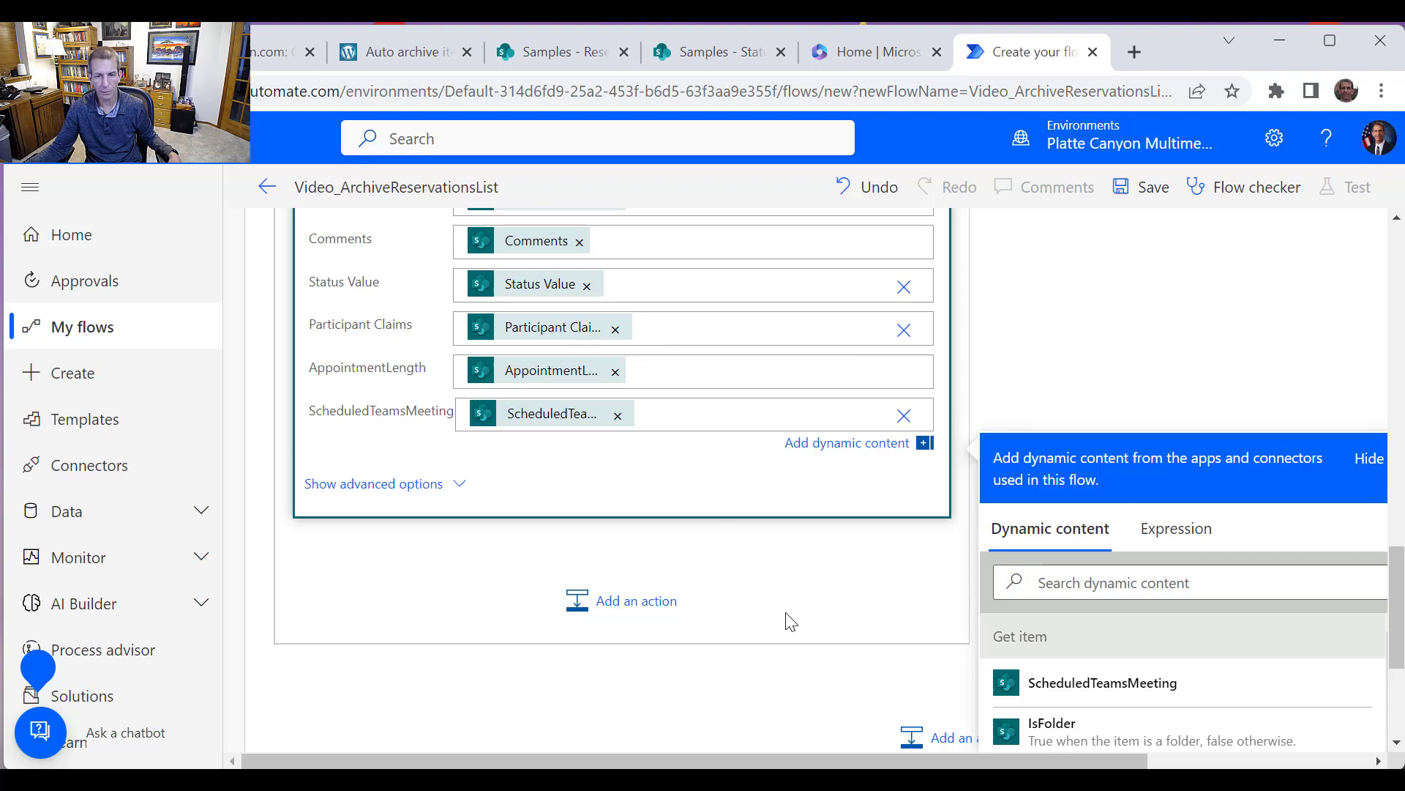
Close the dynamic content pane and save the flow
scroll(791, 620, up, 2)
scroll(782, 623, down, 3)
click(752, 618)
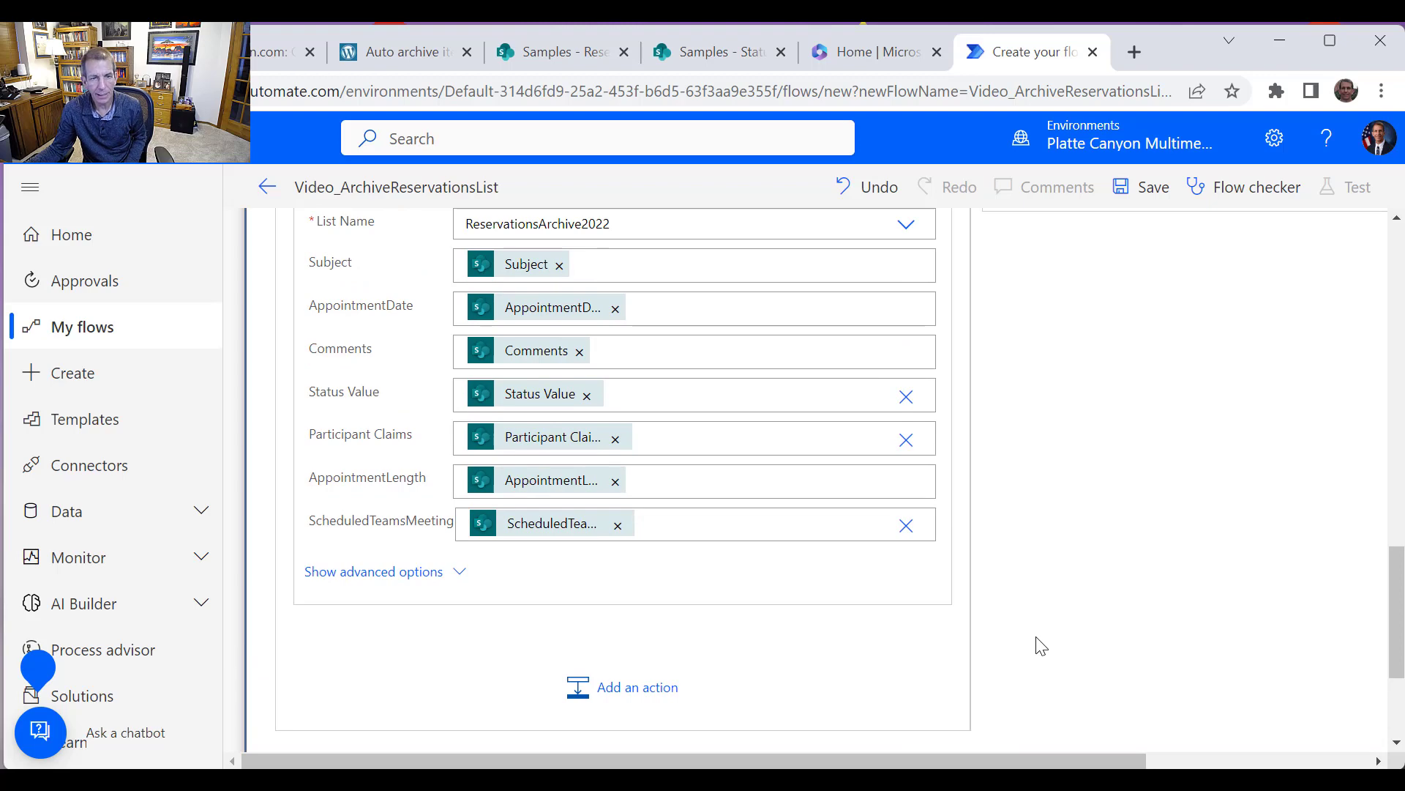
scroll(1040, 646, up, 3)
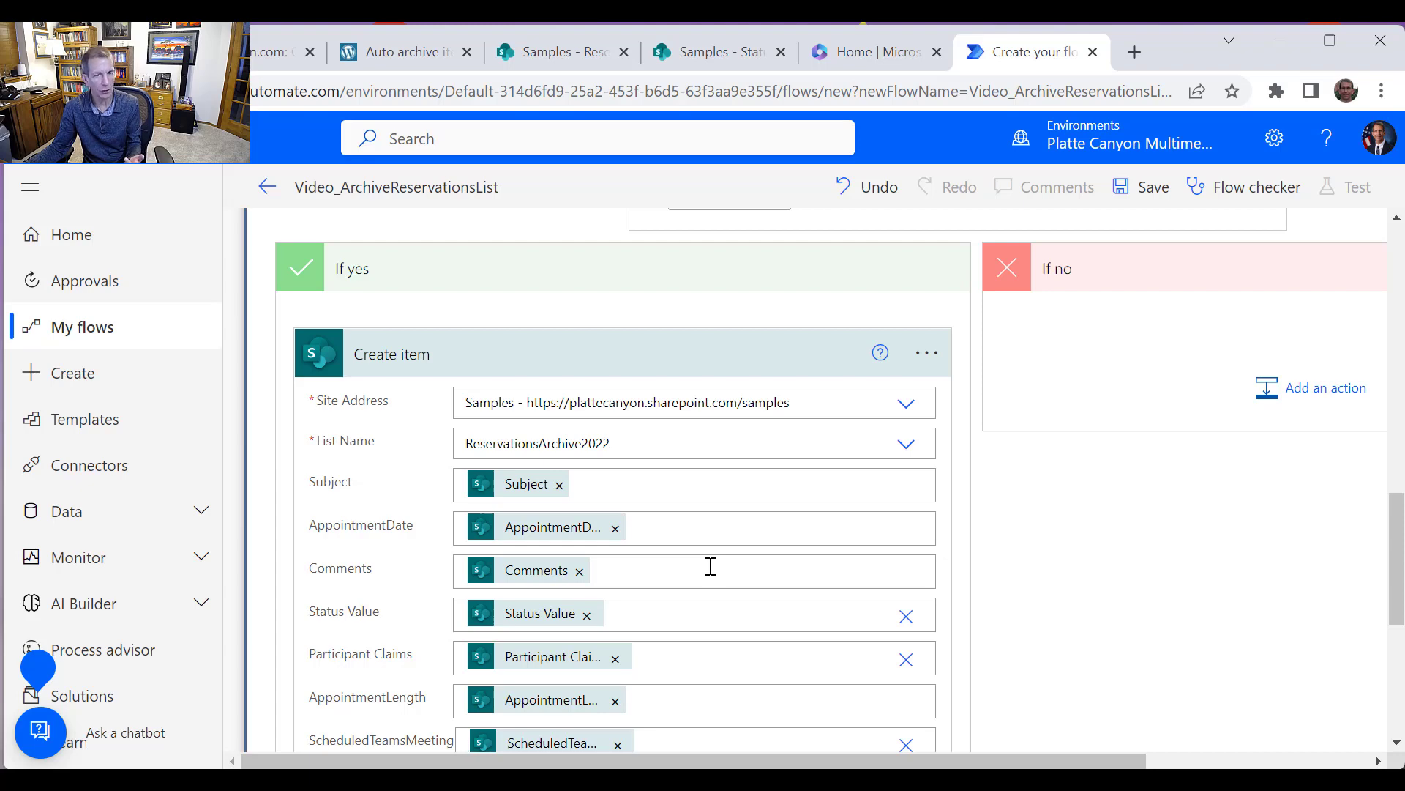
click(1142, 187)
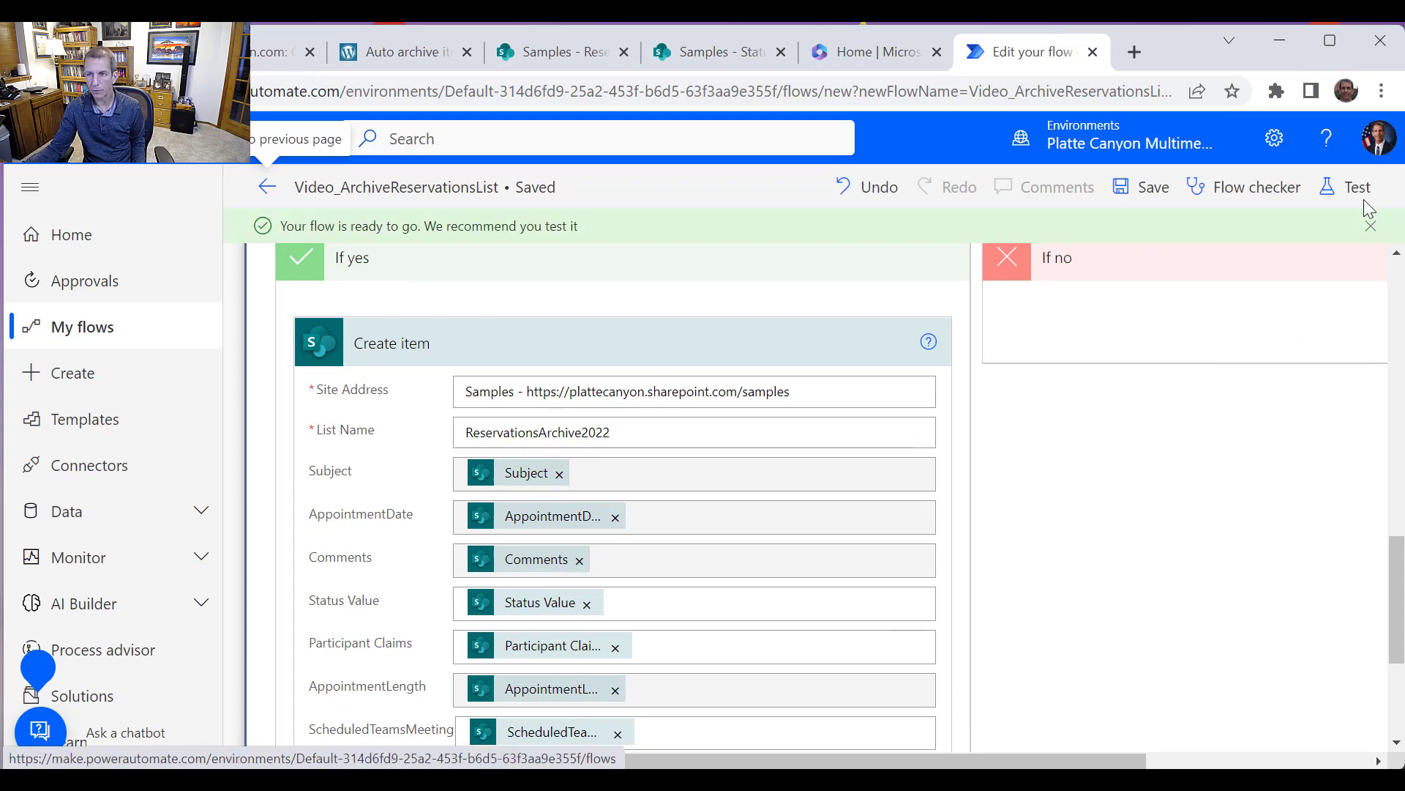
Test the flow manually and run it
click(1351, 189)
click(1137, 244)
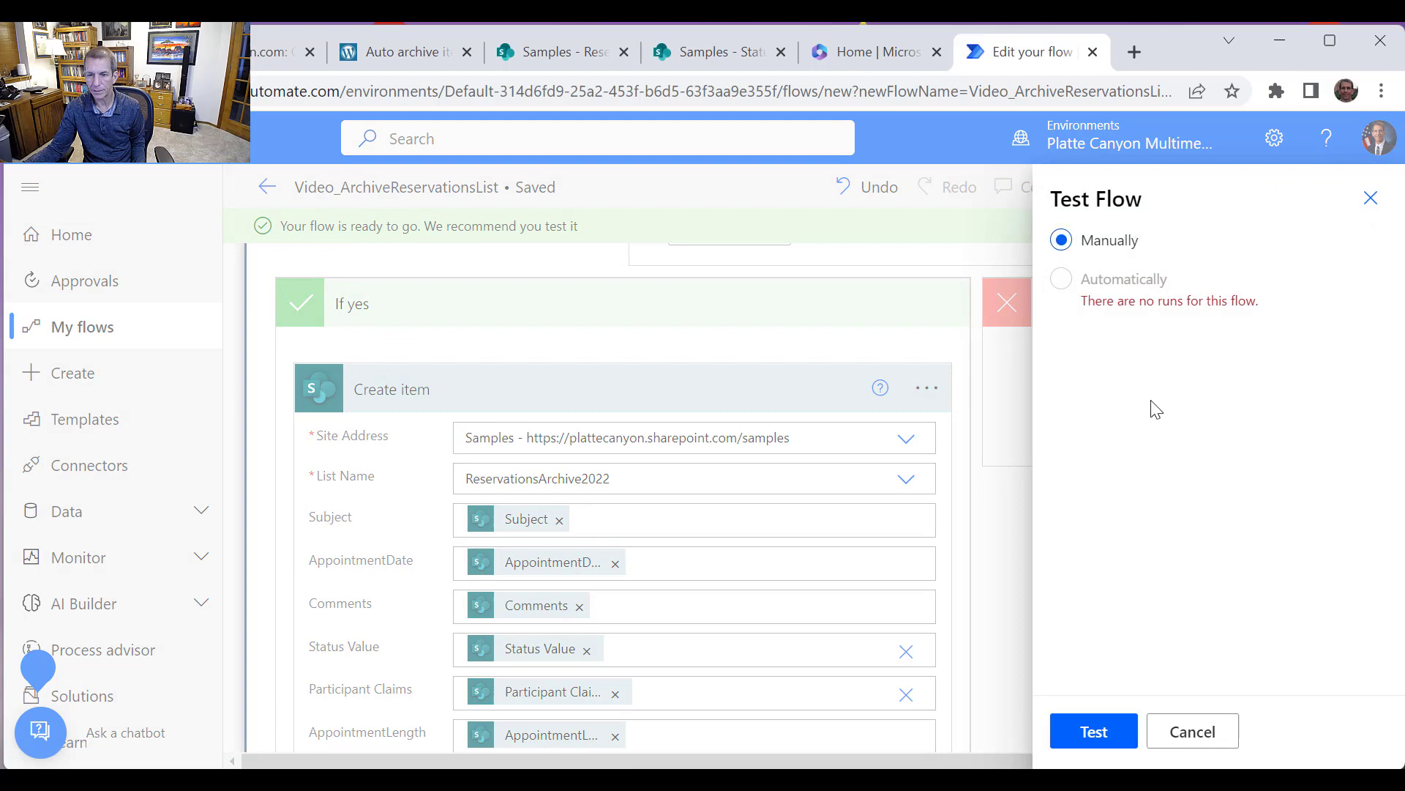
click(1094, 734)
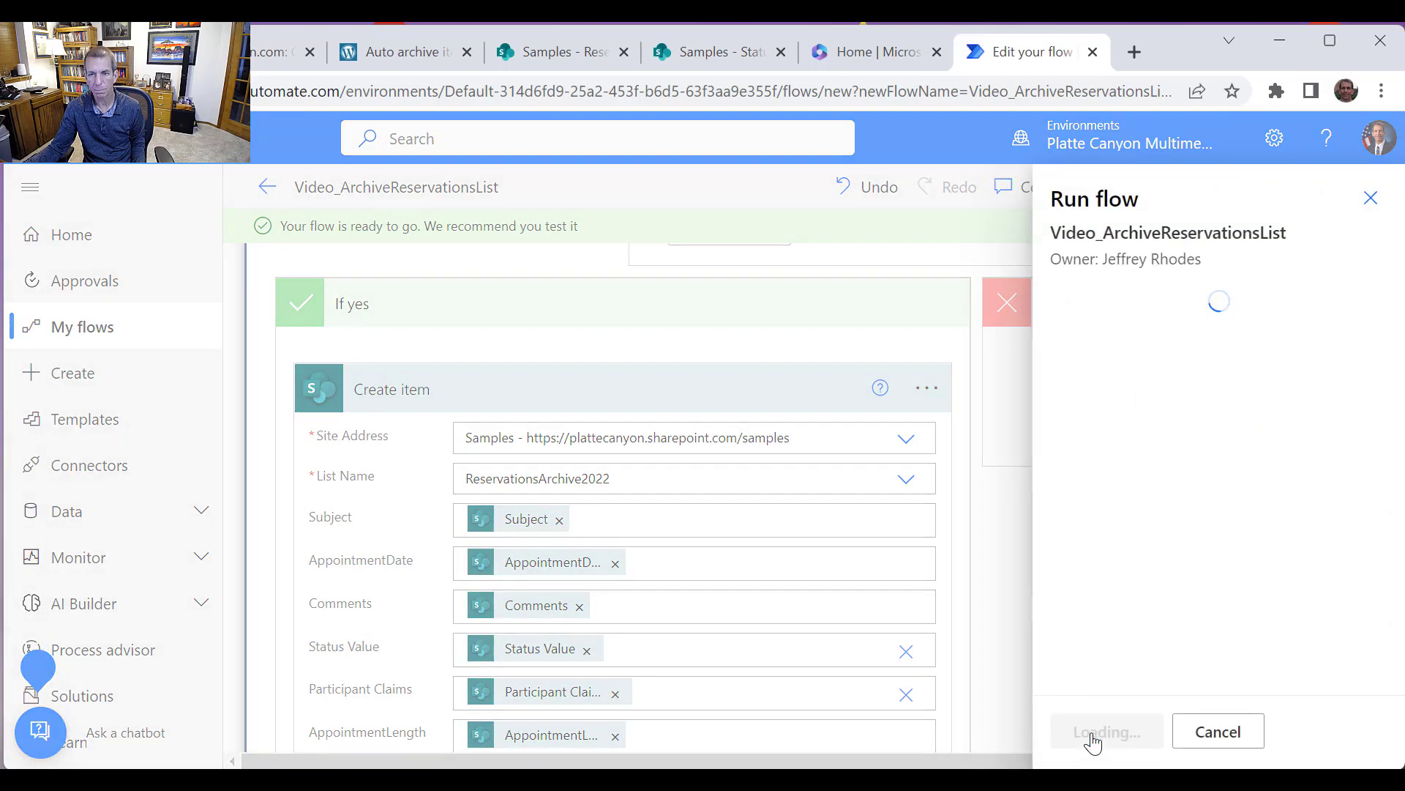
click(1112, 734)
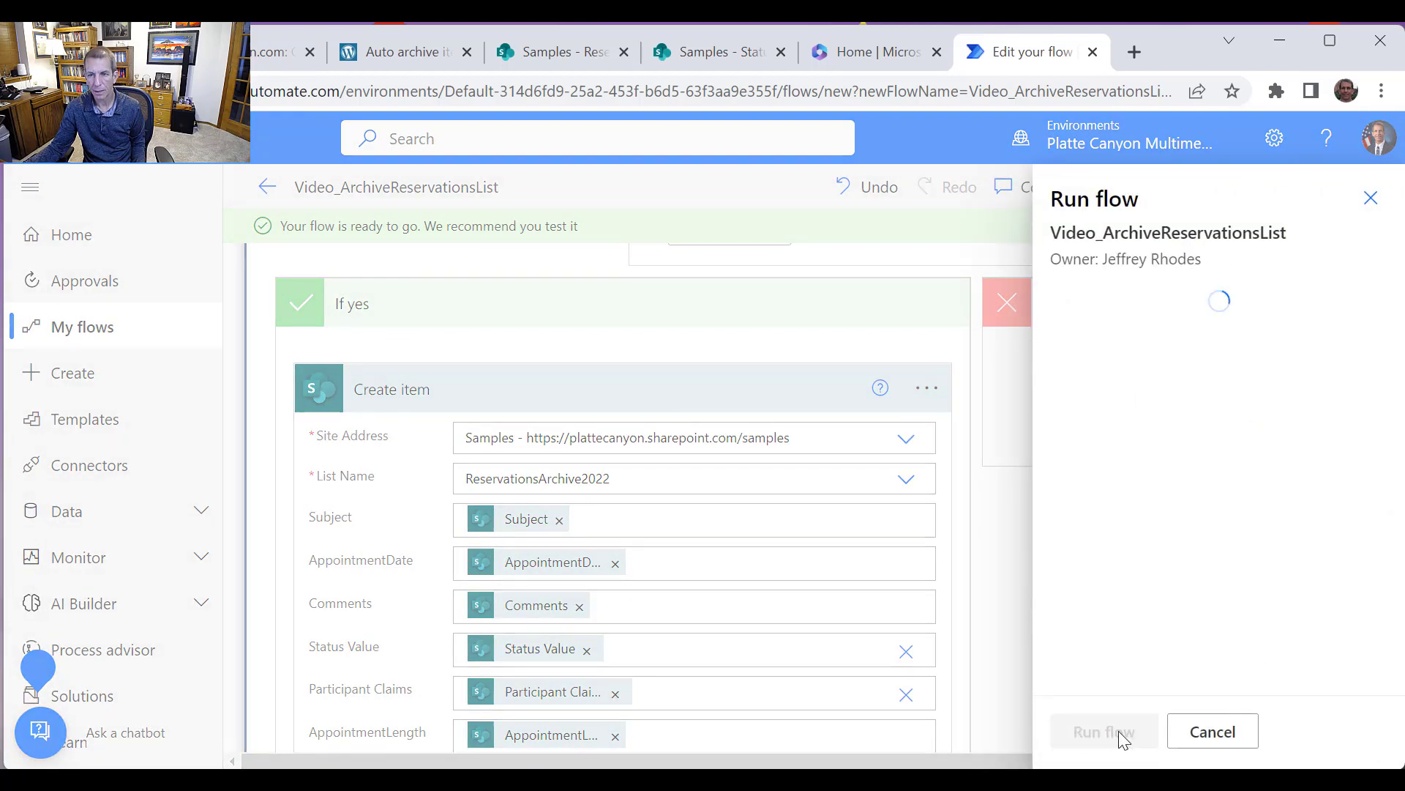
click(1127, 739)
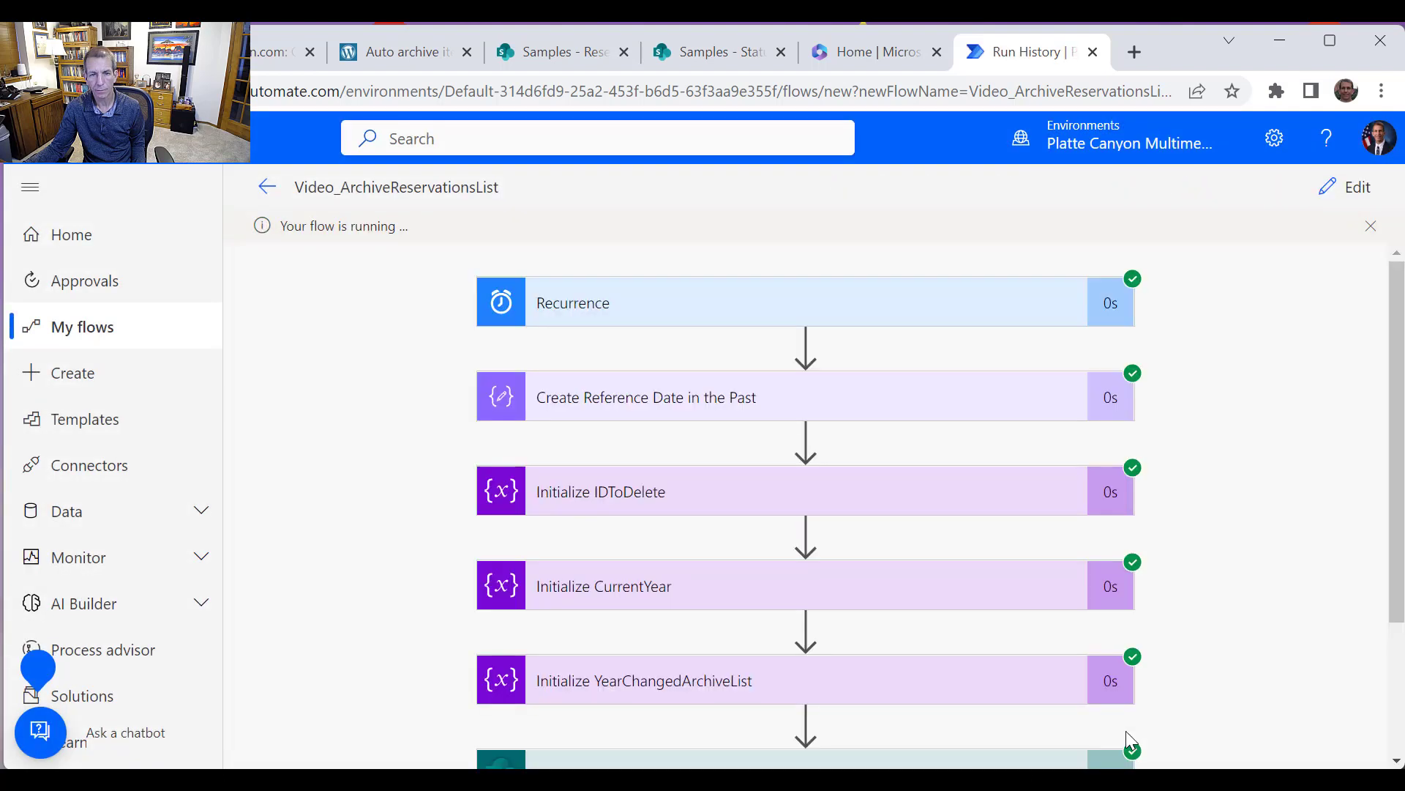
Expand the Create Reference Date in the Past run step to inspect its inputs and outputs
scroll(1179, 605, down, 3)
scroll(1164, 606, up, 3)
click(964, 410)
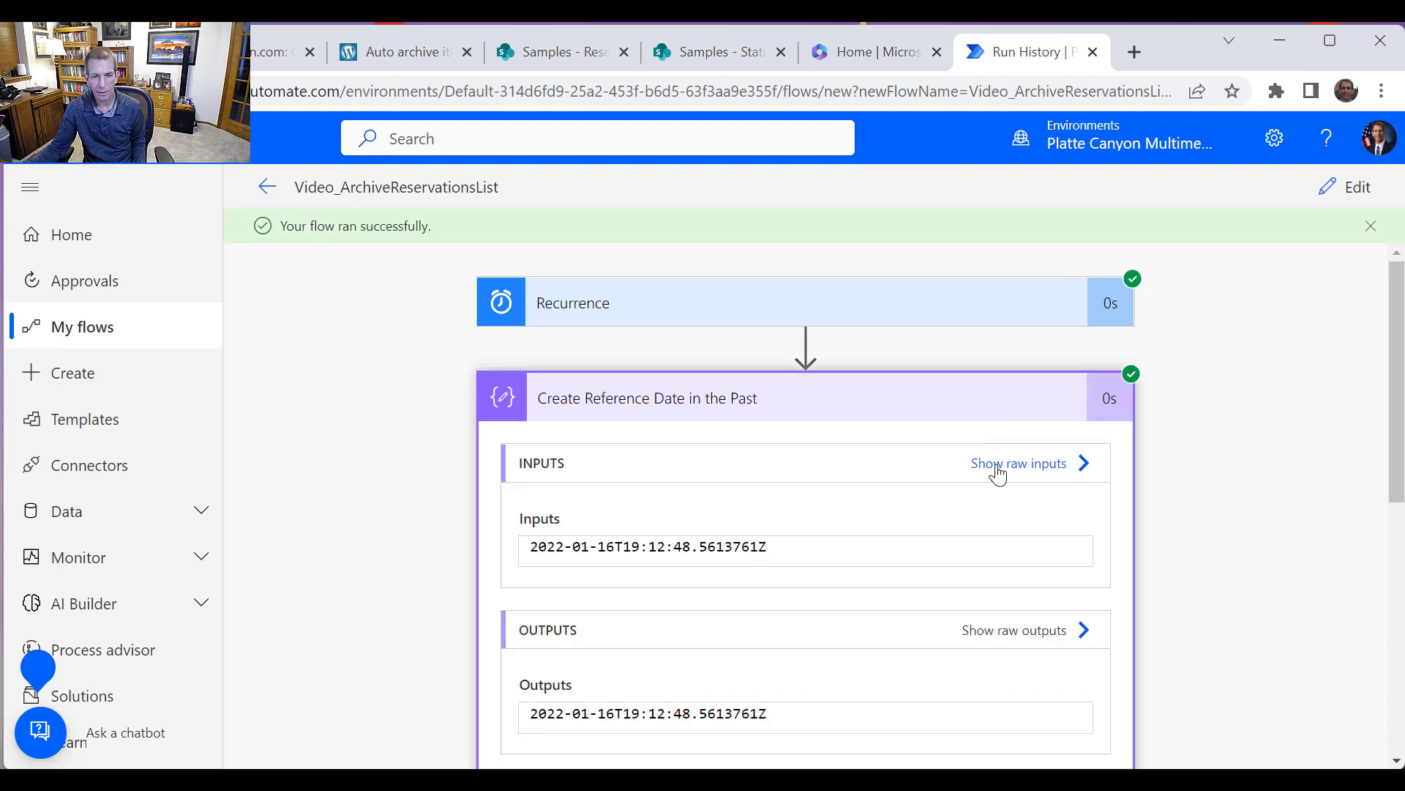
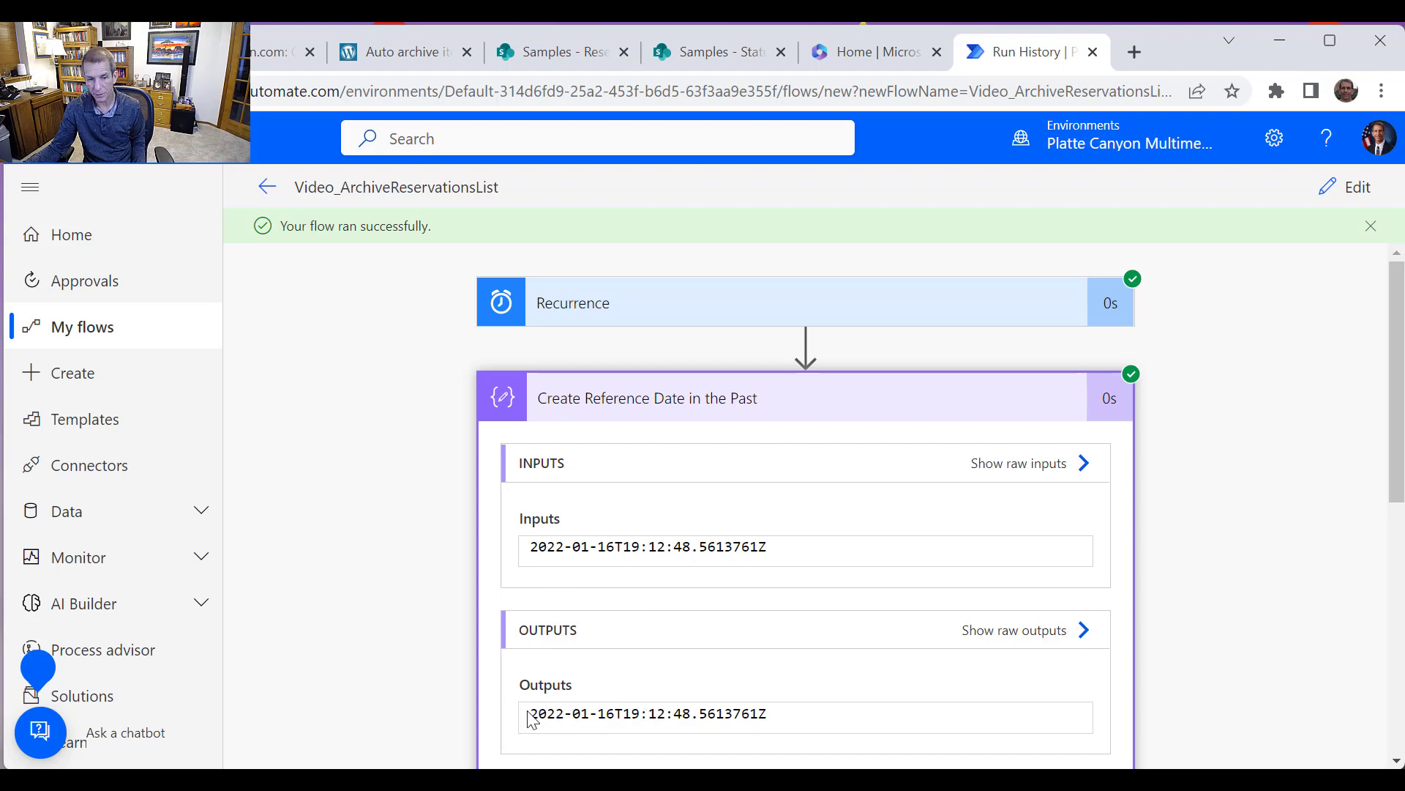
Inspect the Create Reference Date in the Past output and expand the Loop through each item run step
drag(628, 715, 479, 706)
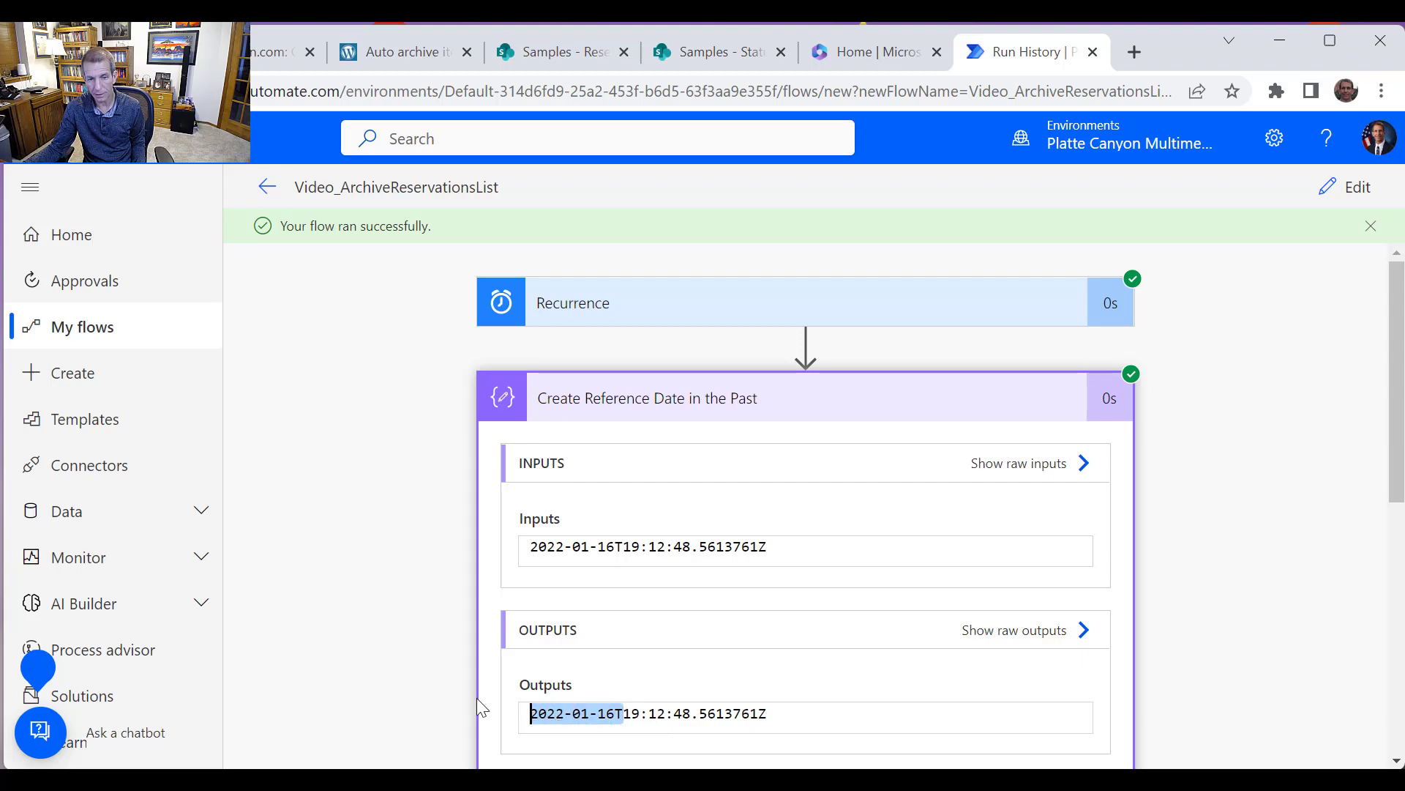
drag(1397, 469, 1399, 673)
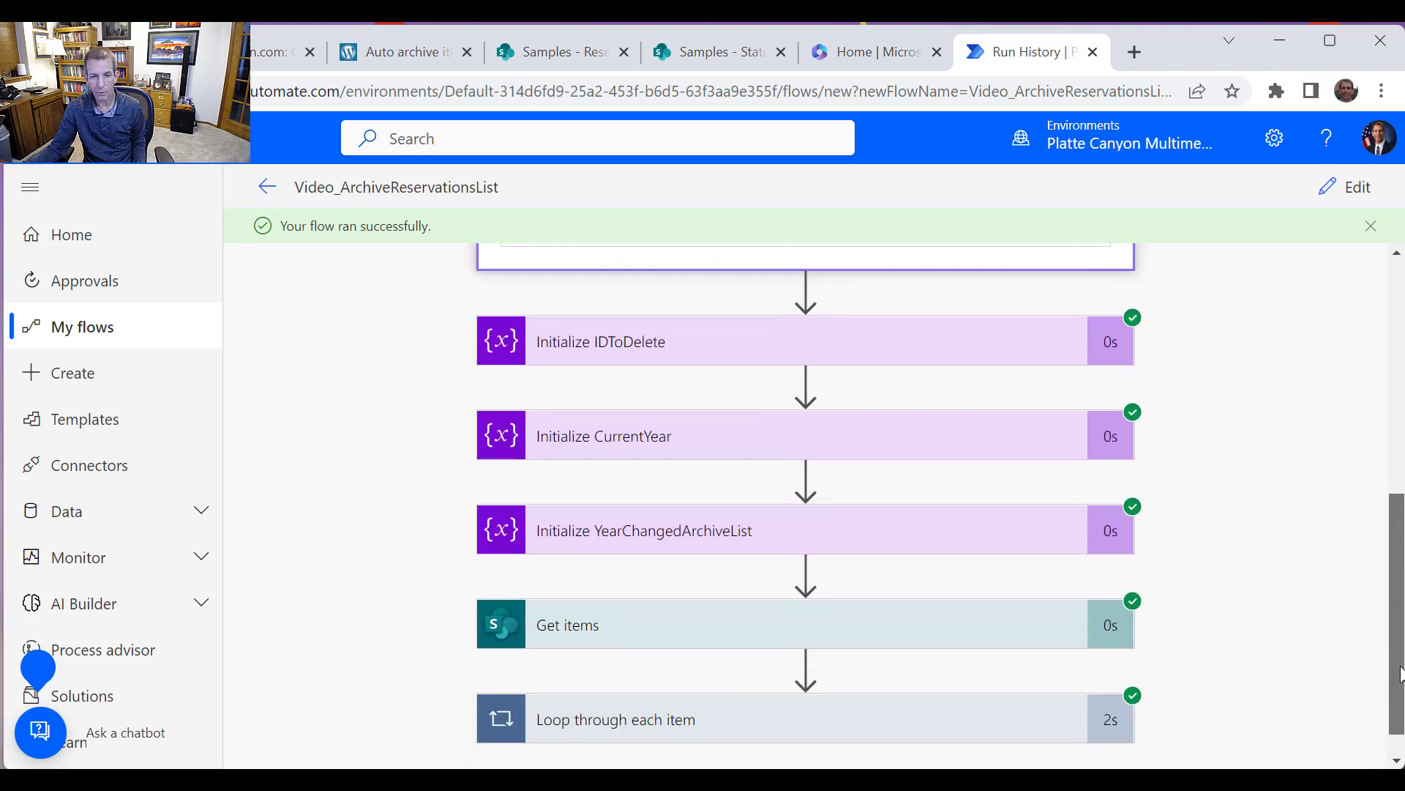
scroll(1042, 644, down, 1)
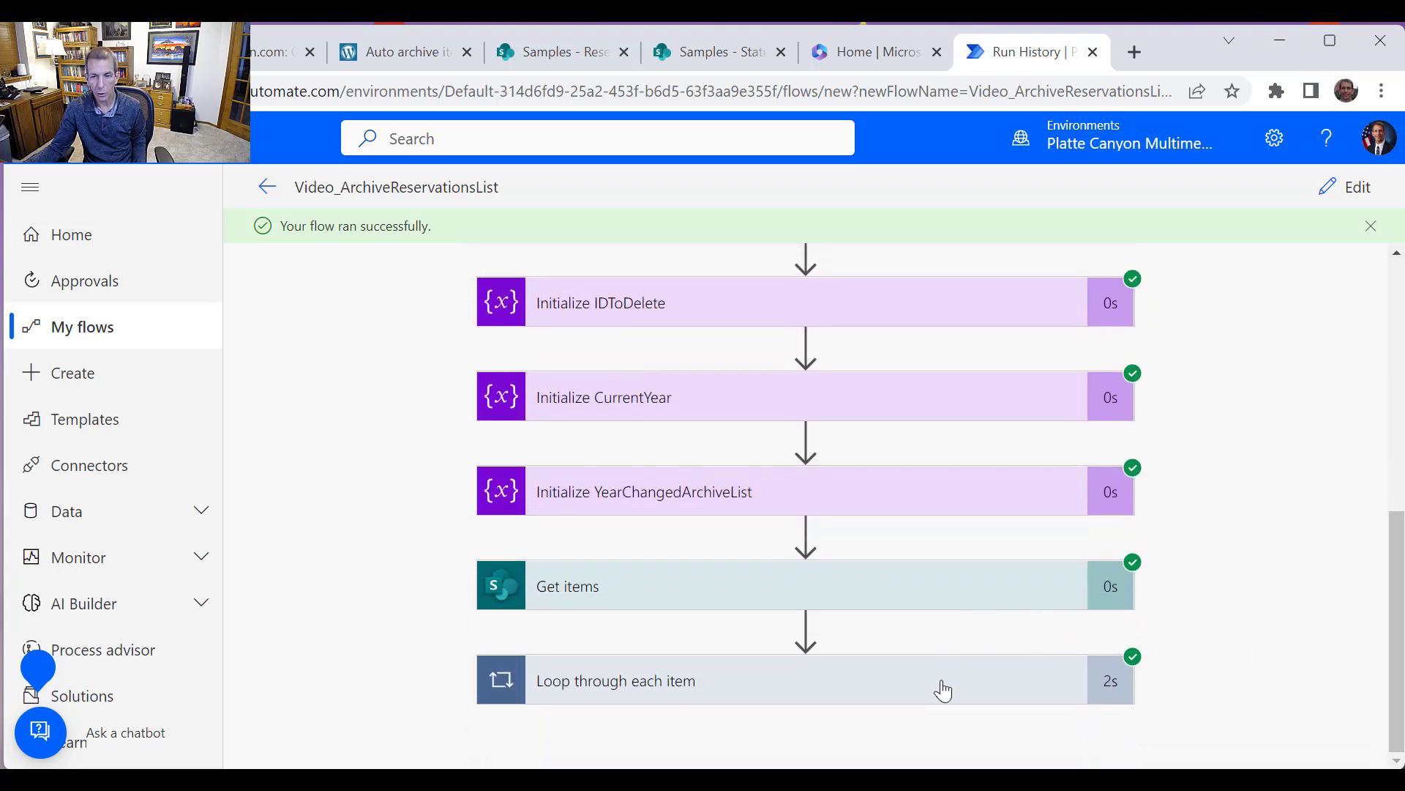
click(939, 692)
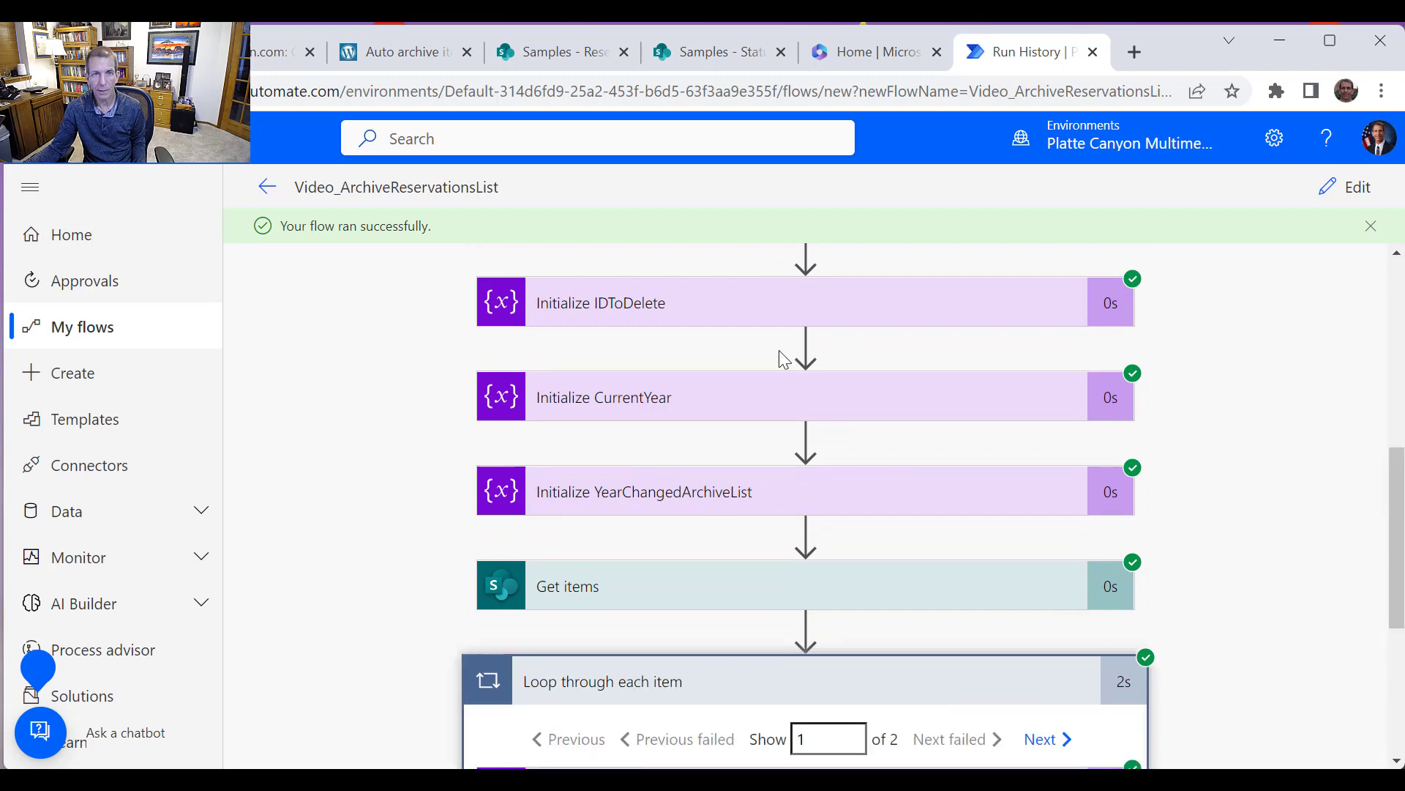
Compare the ReservationsArchive2022 and StatusReport list tabs, and duplicate the archive list tab to reload its items
click(551, 62)
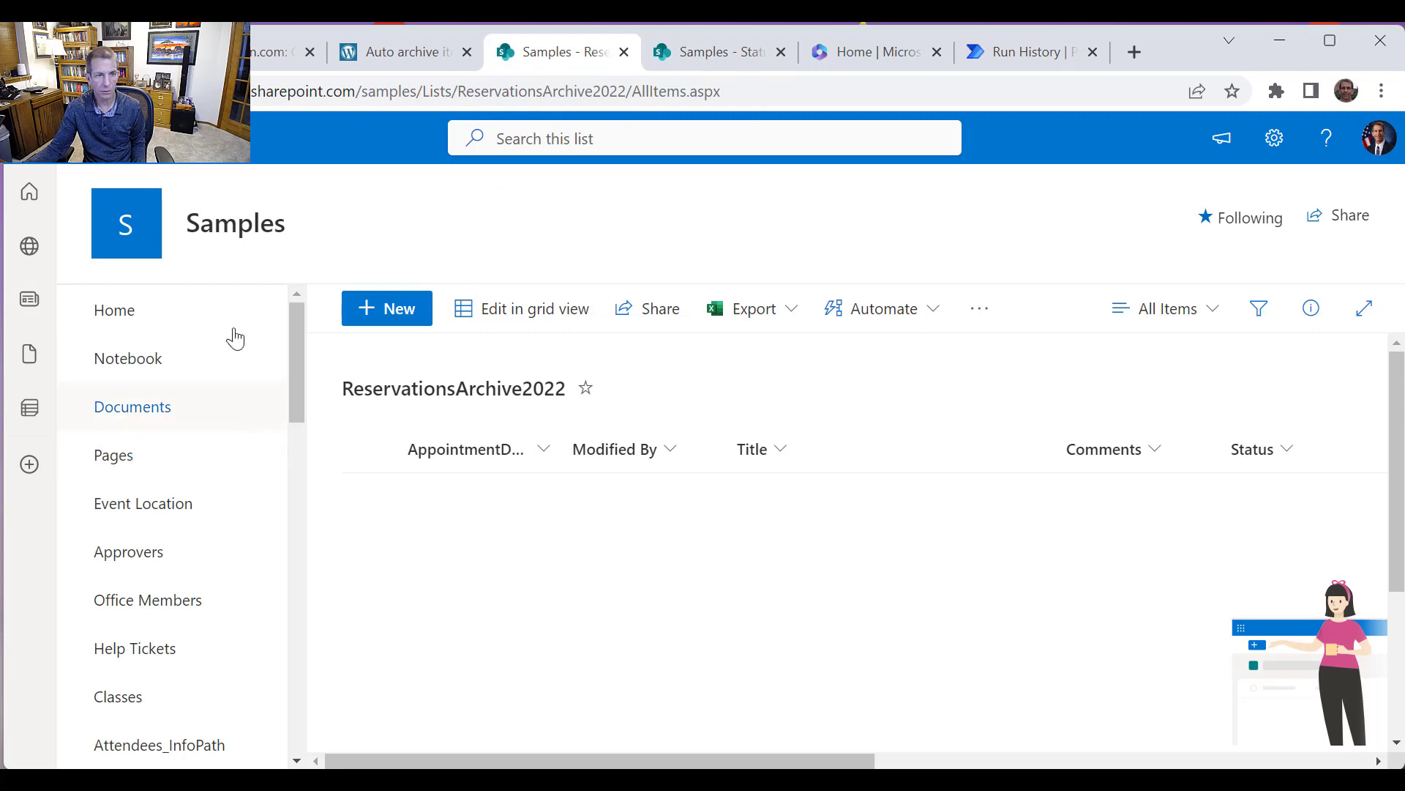
click(713, 62)
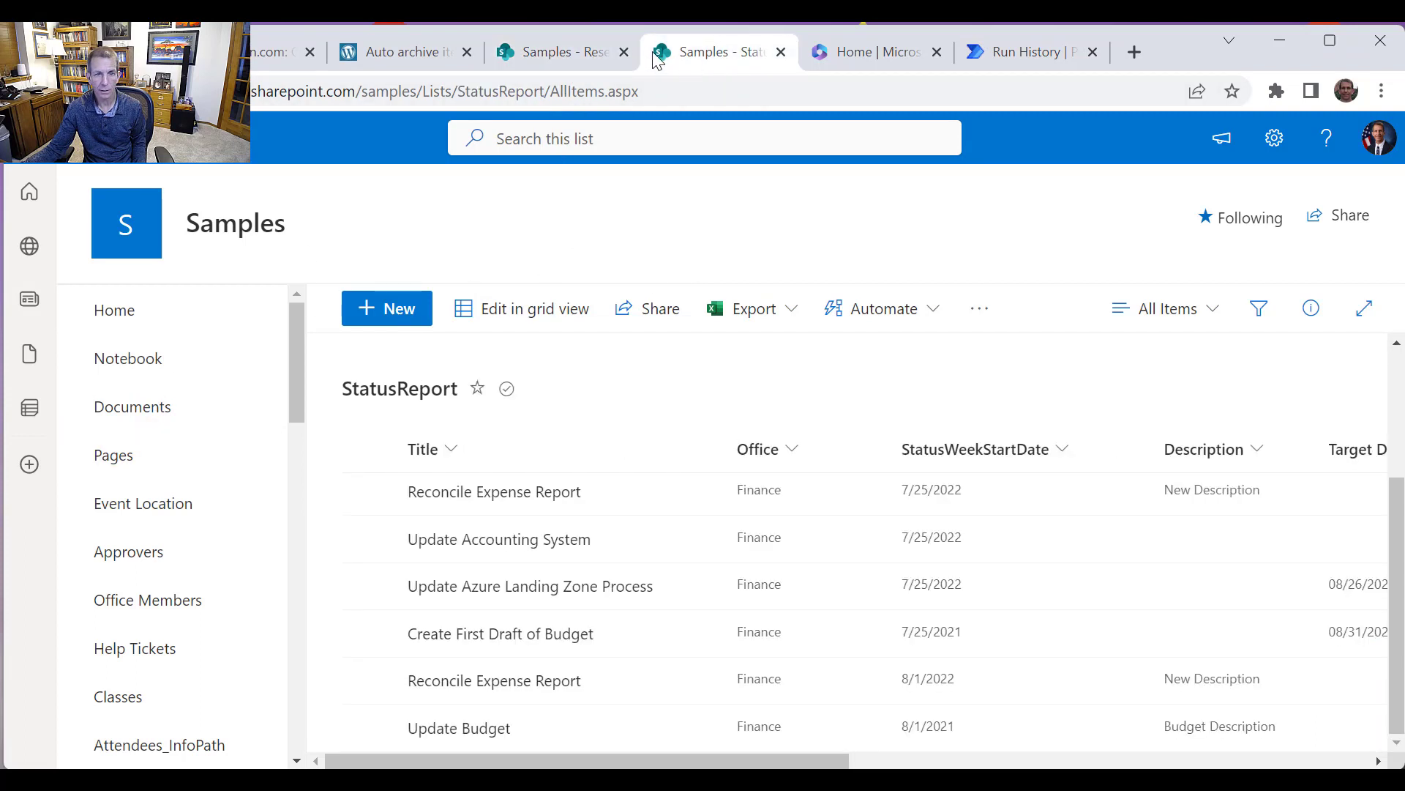
click(556, 57)
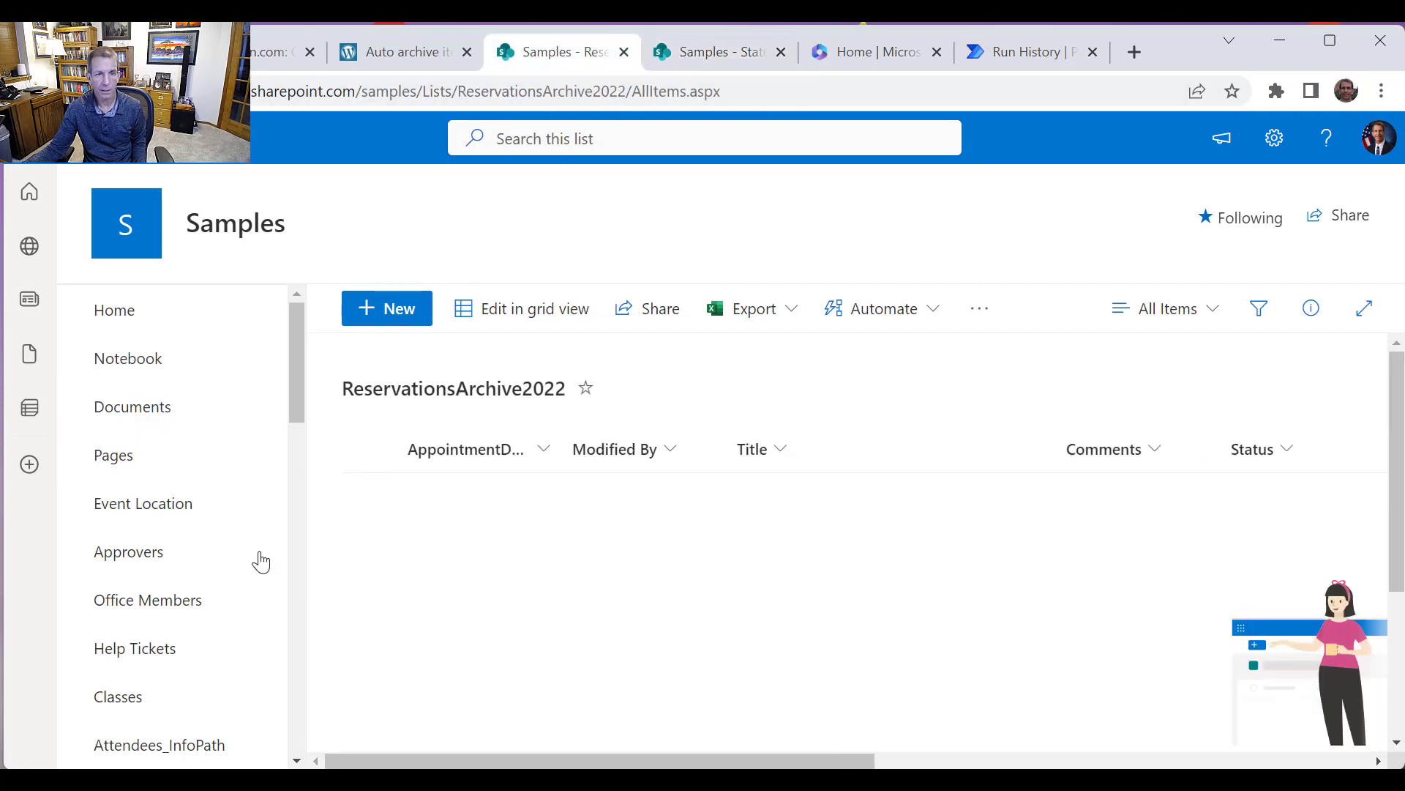
right_click(527, 62)
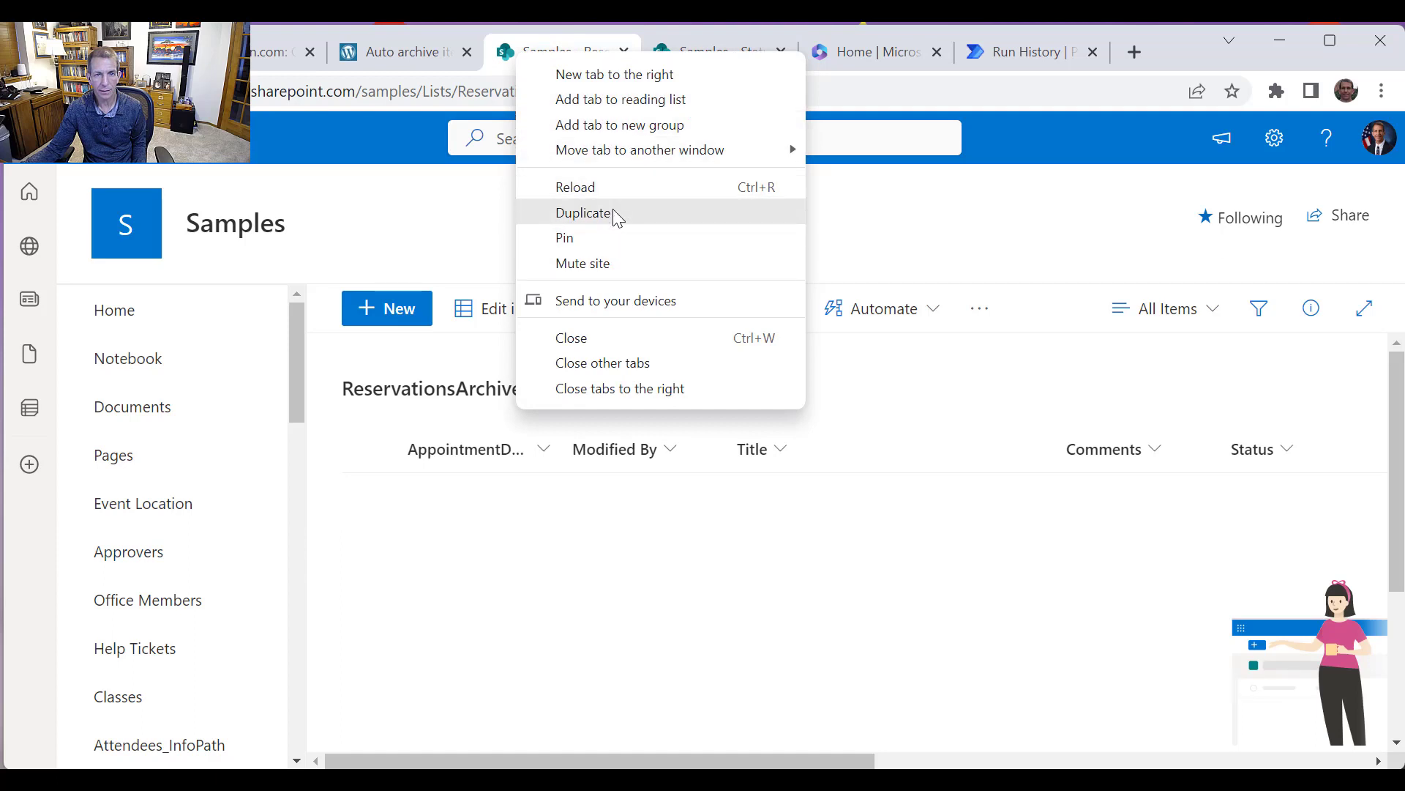
click(615, 212)
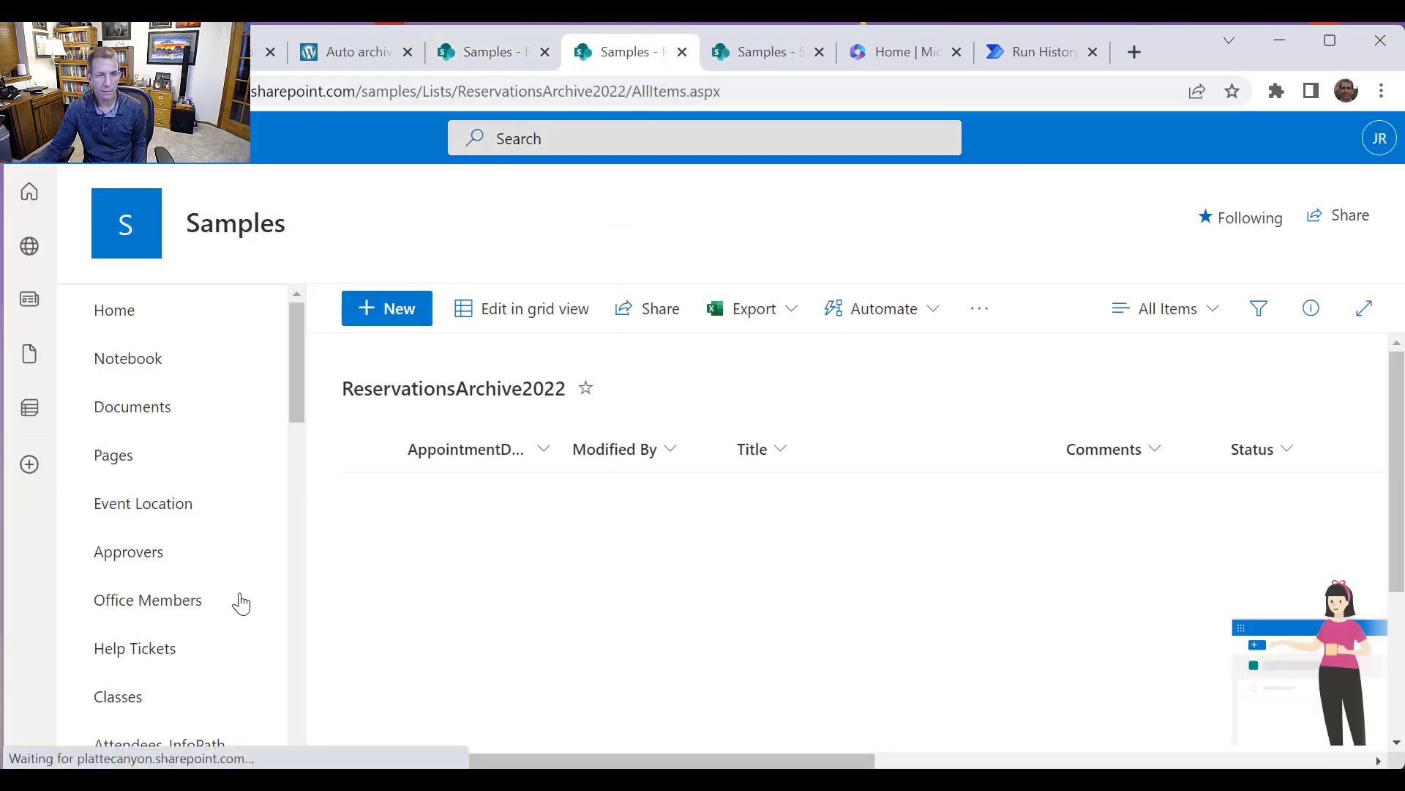
scroll(230, 609, down, 1)
scroll(229, 610, down, 5)
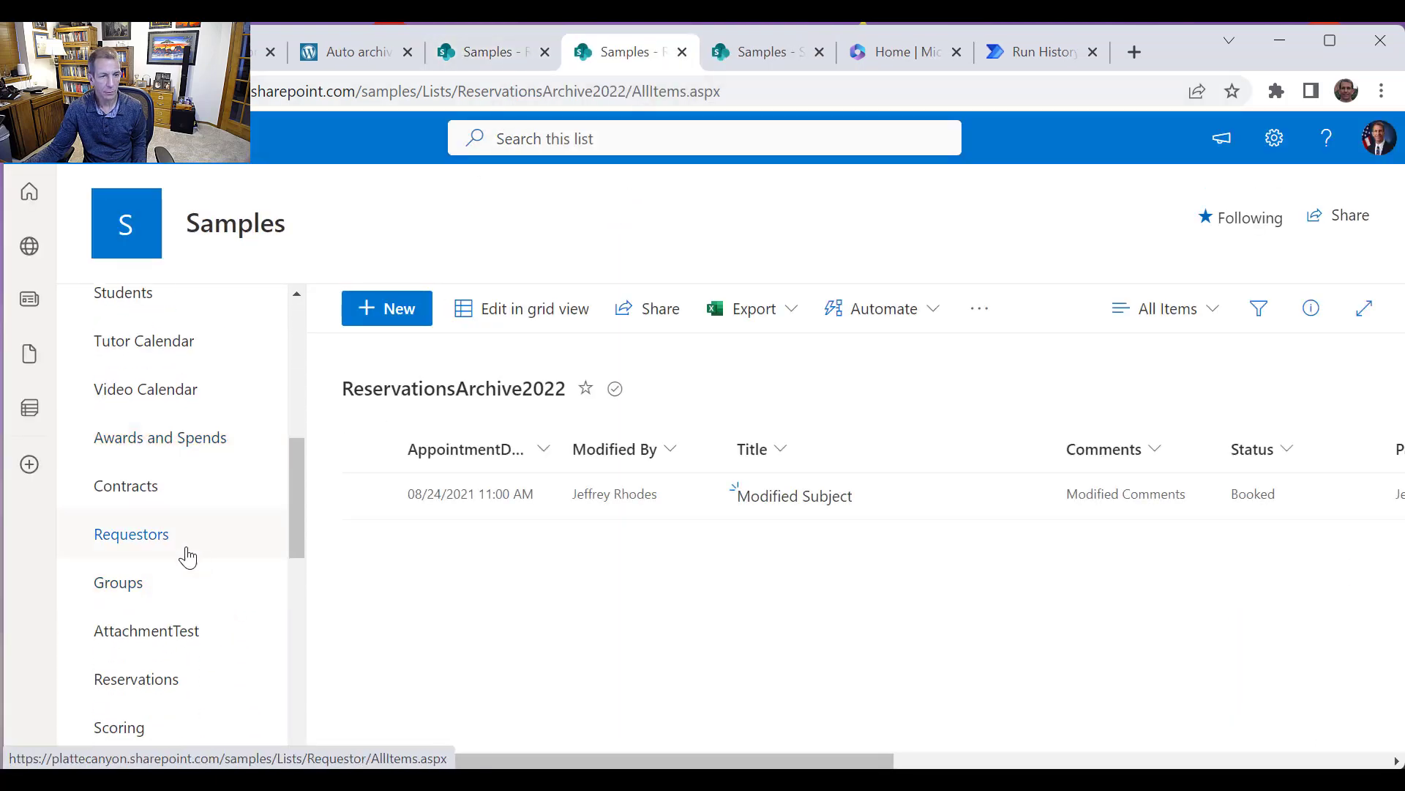
Open the Reservations list in the other SharePoint tab and review its appointment items
click(483, 51)
scroll(212, 567, down, 3)
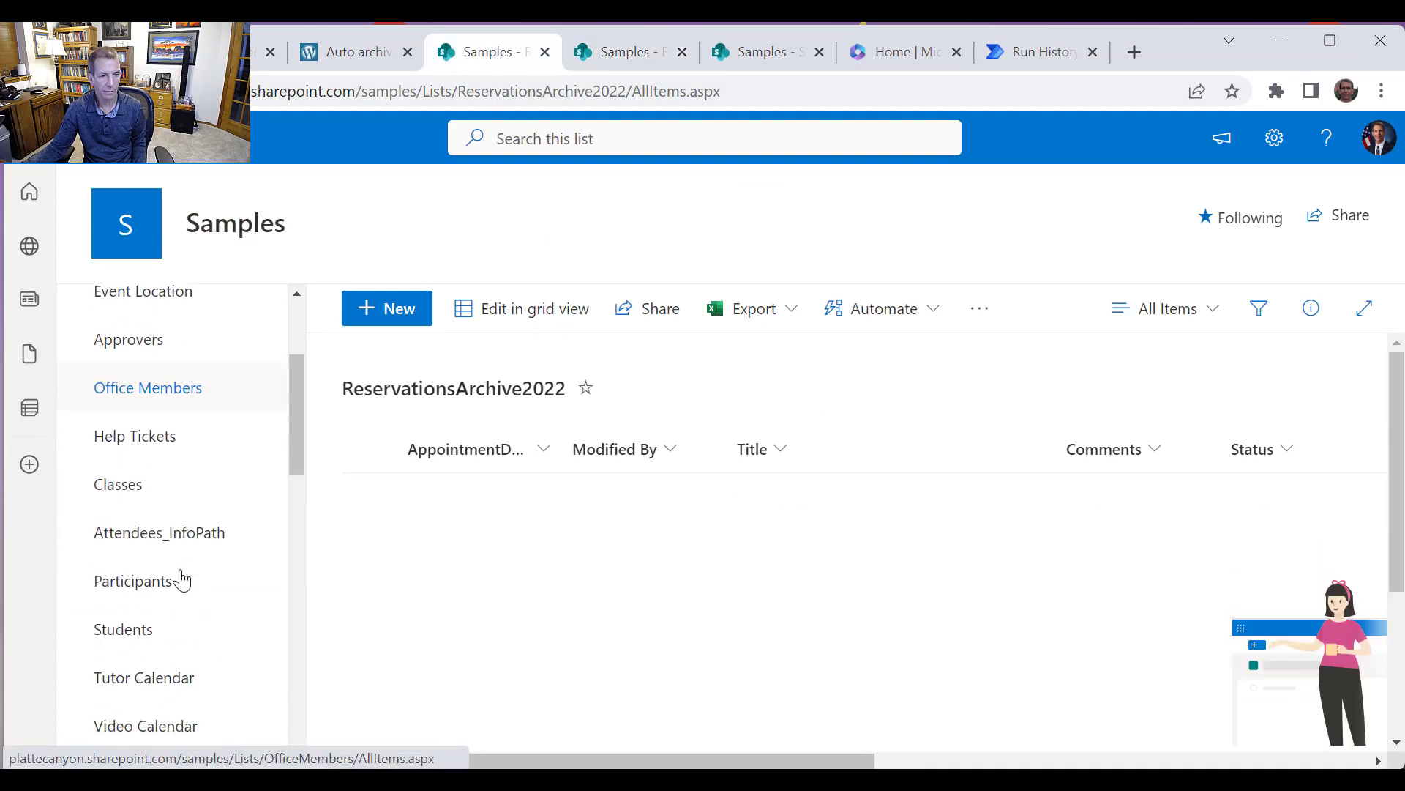
scroll(198, 595, down, 5)
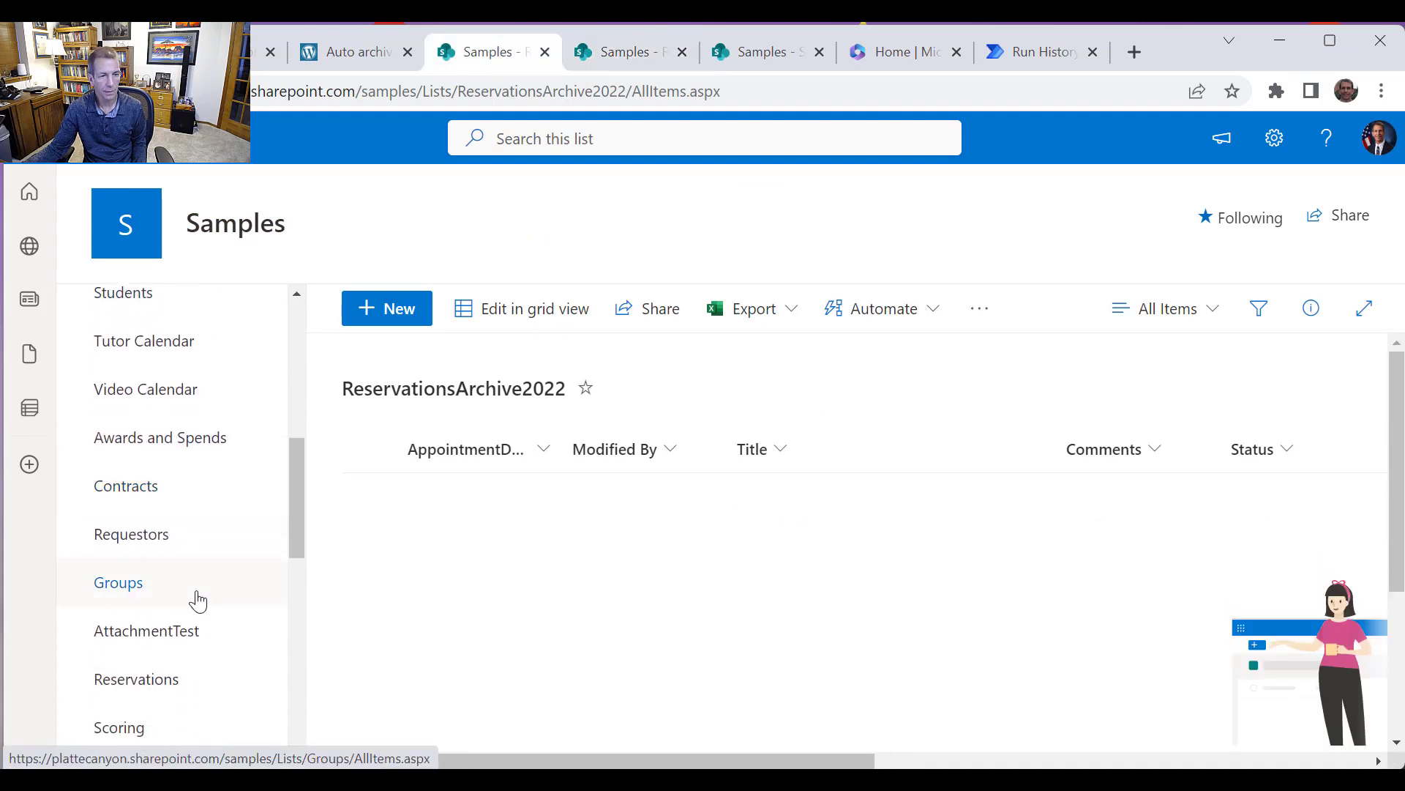
click(177, 681)
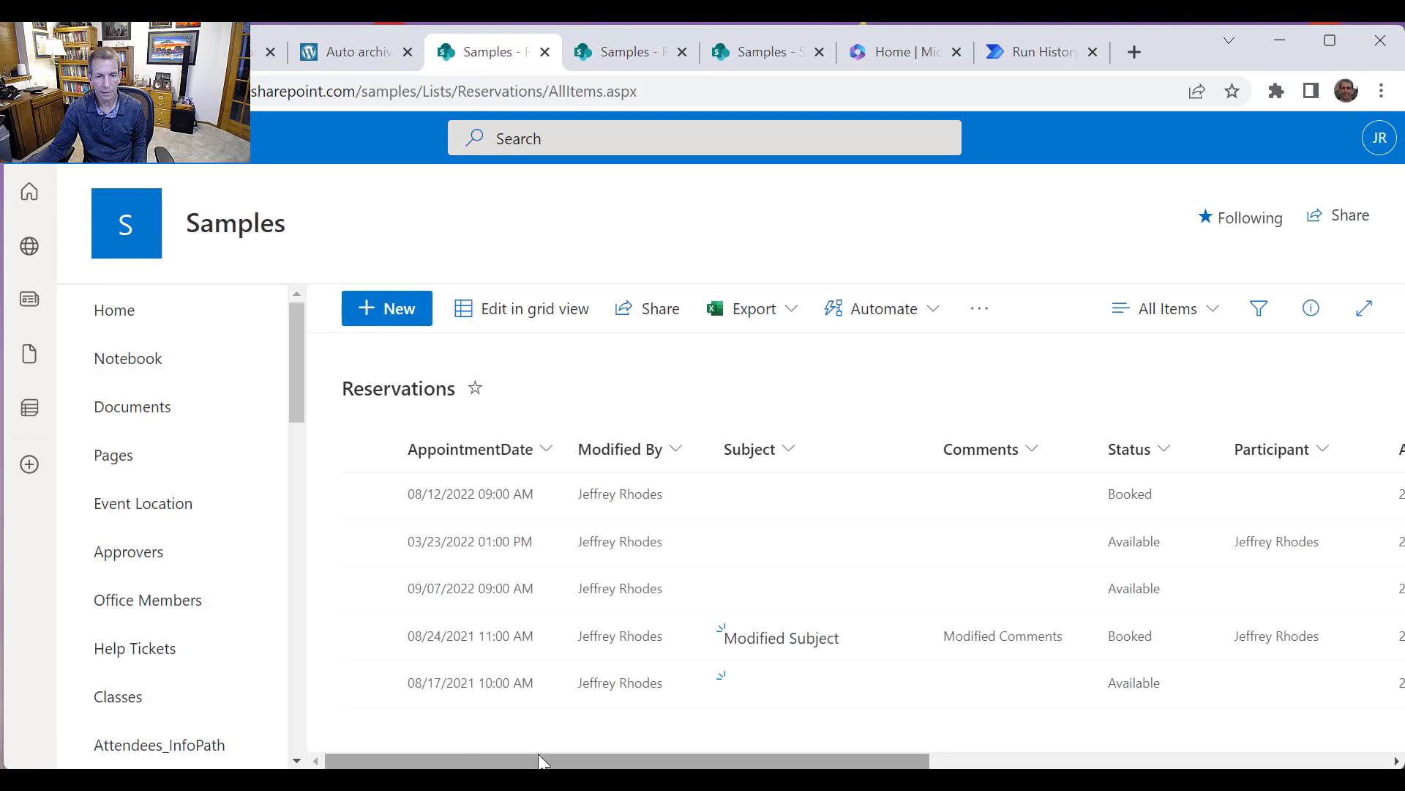
mouse_move(575, 761)
mouse_down()
mouse_move(1042, 764)
mouse_move(549, 762)
mouse_up()
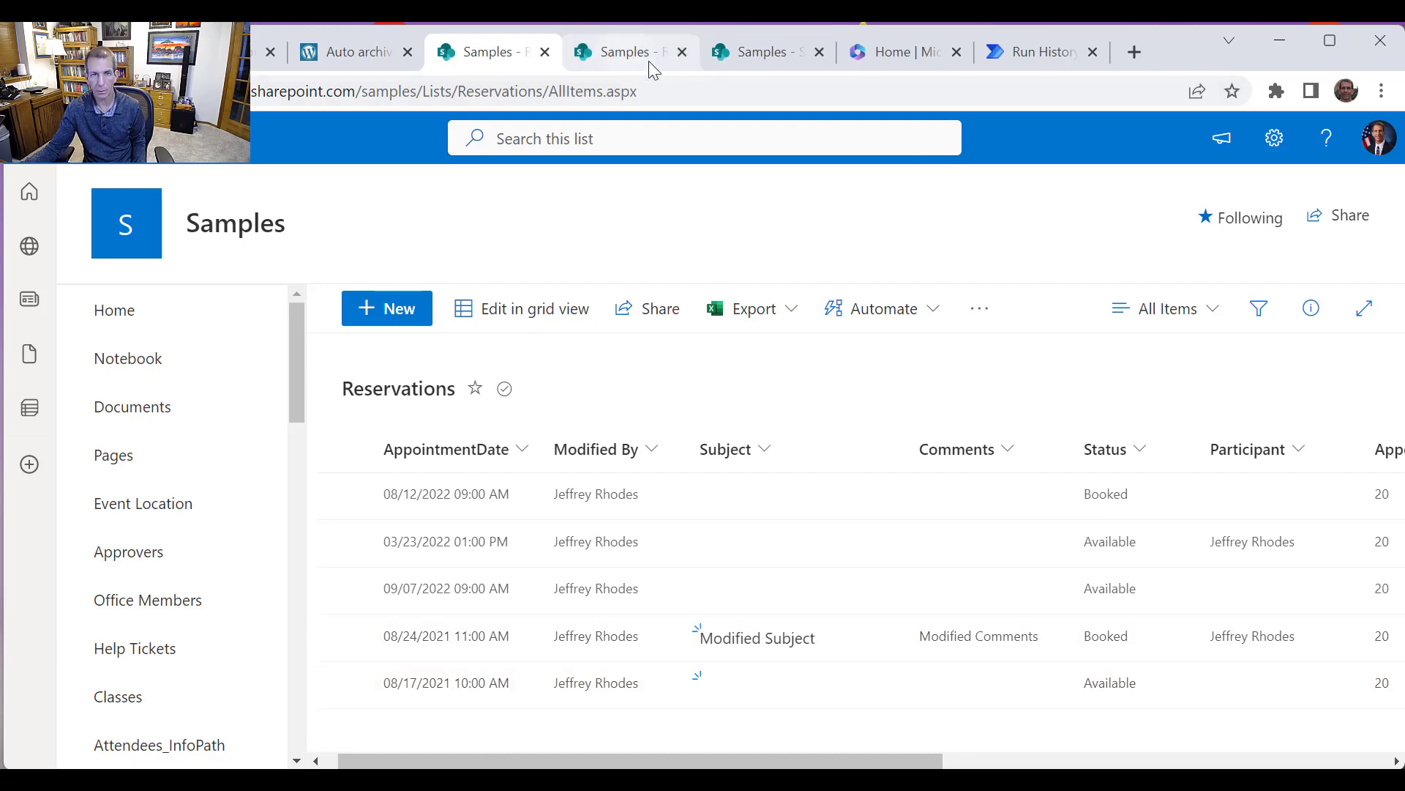
drag(740, 761, 836, 763)
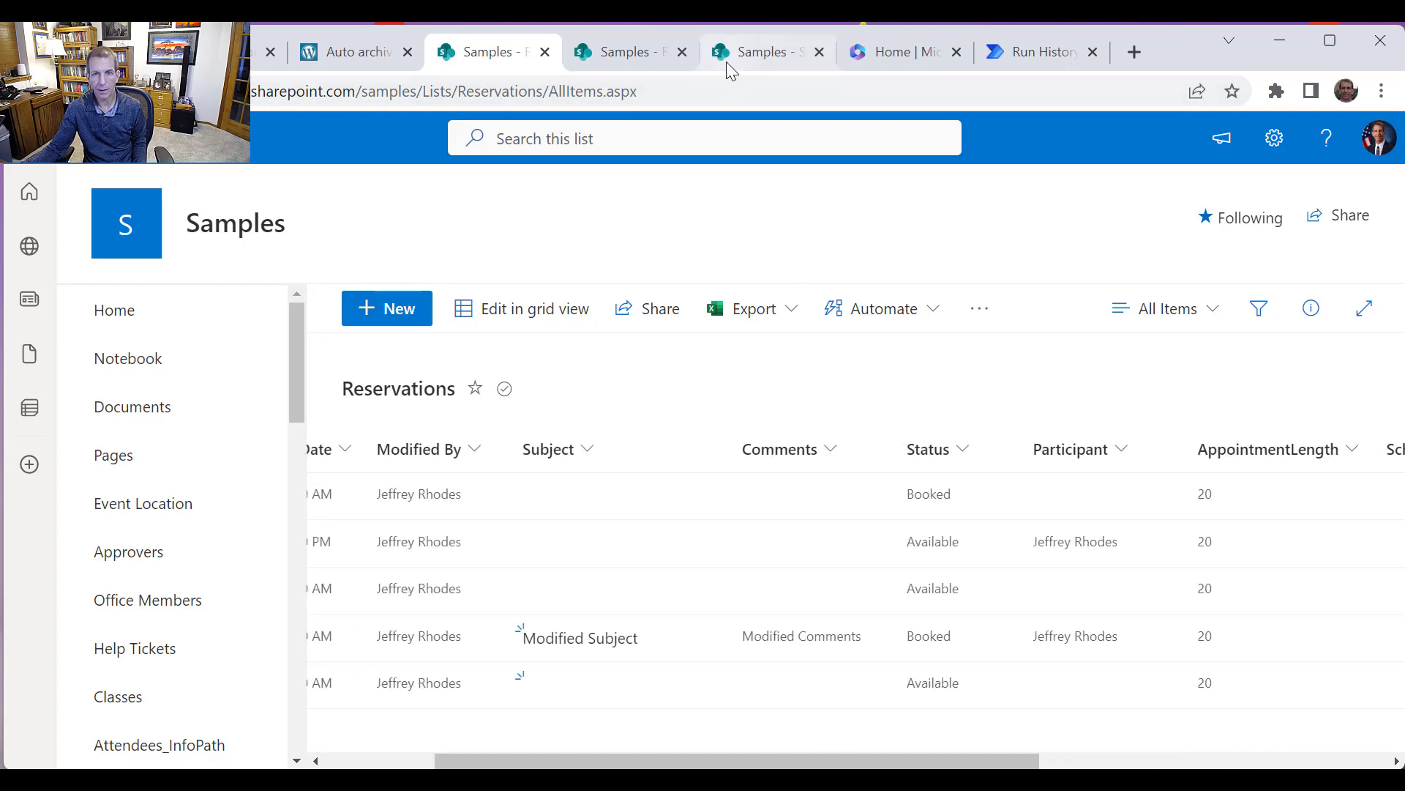
Review the Set variable IDToDelete inputs for both iterations of the loop in the run history
click(1032, 51)
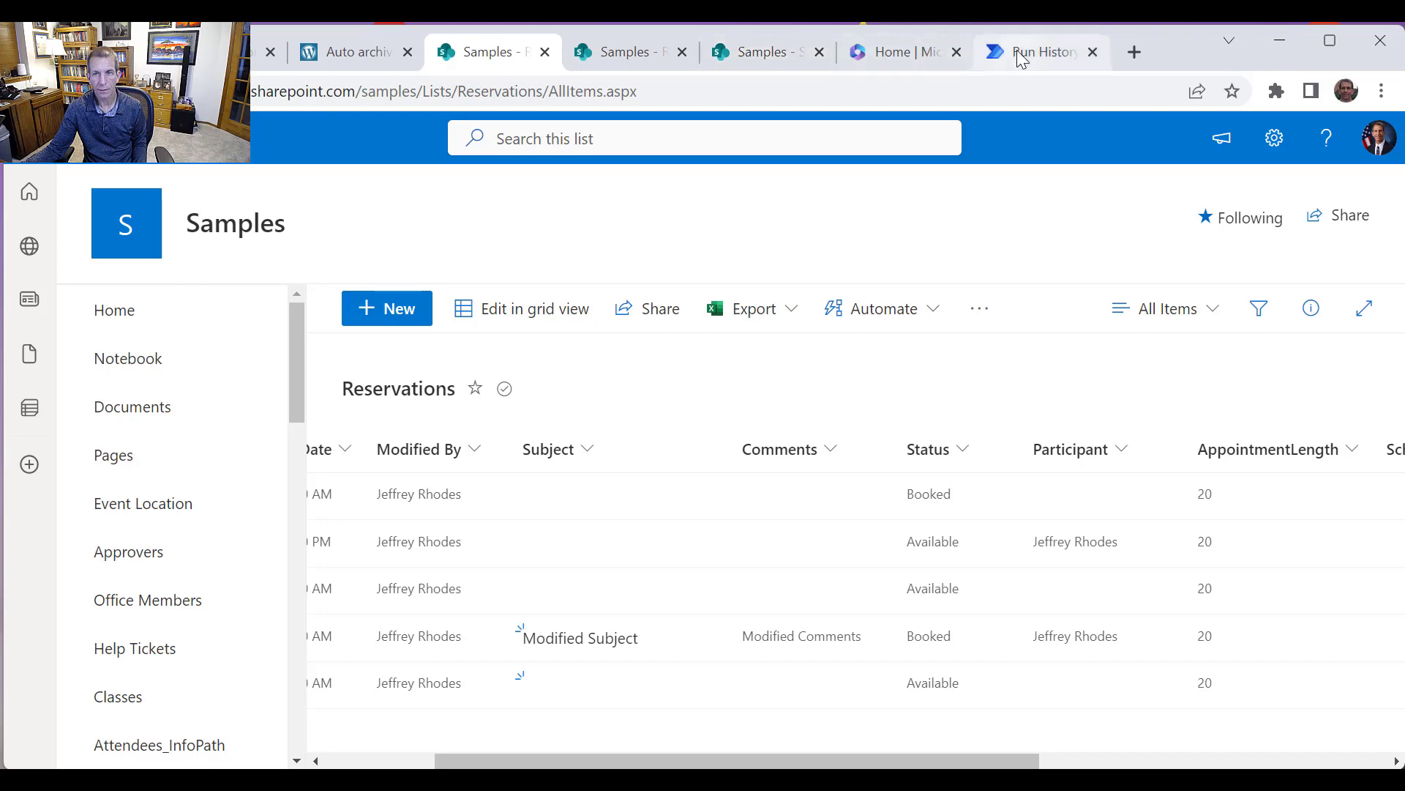
scroll(984, 314, down, 4)
scroll(1000, 372, down, 1)
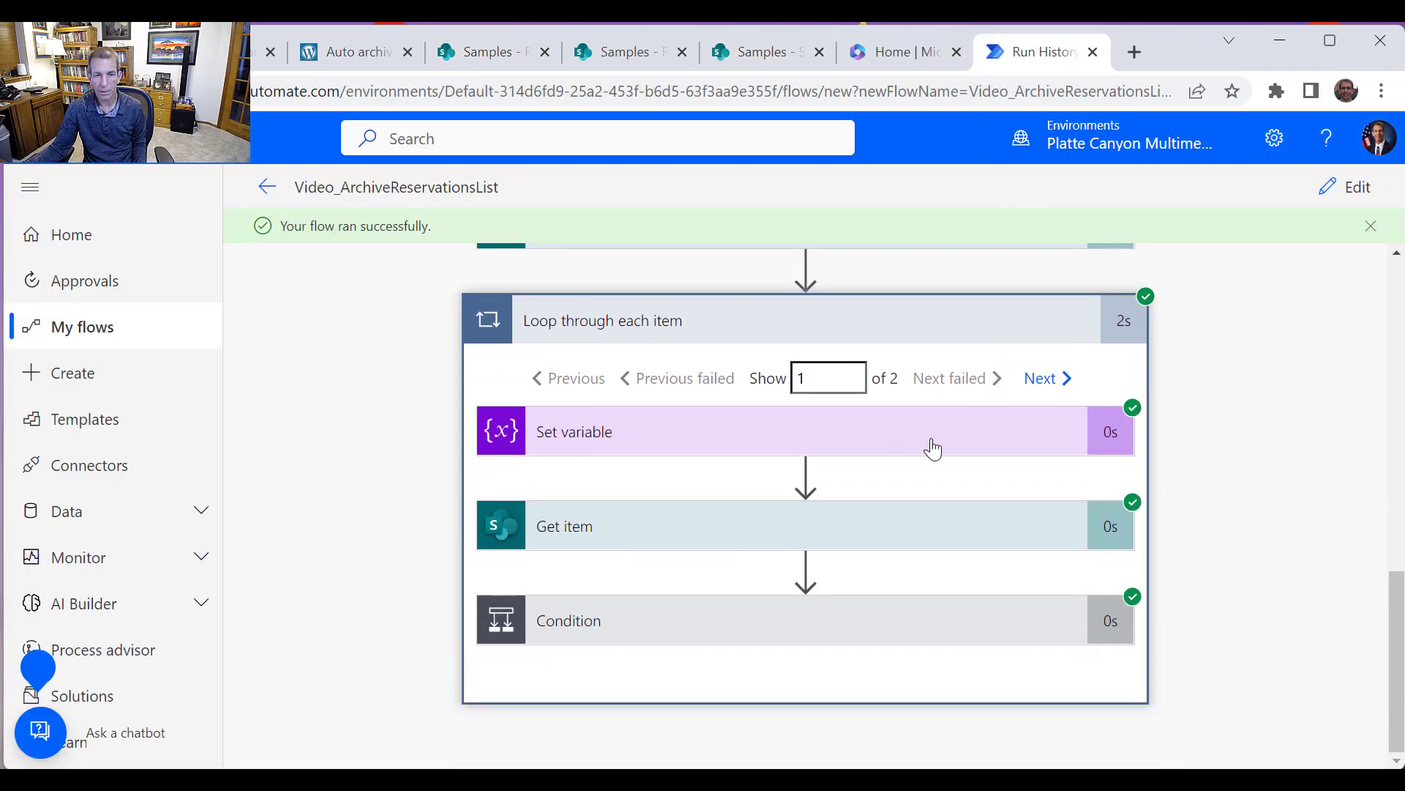
click(862, 443)
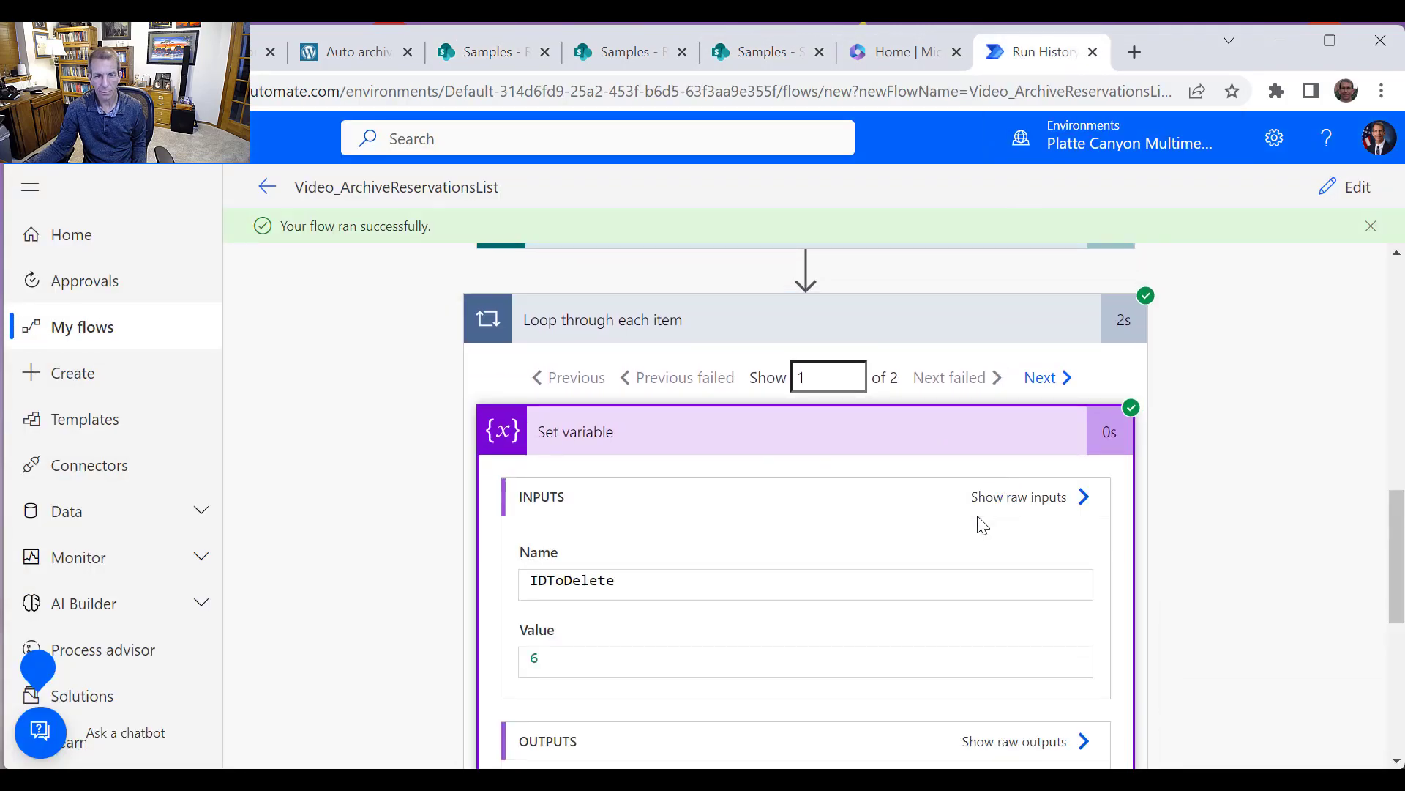
scroll(959, 557, down, 1)
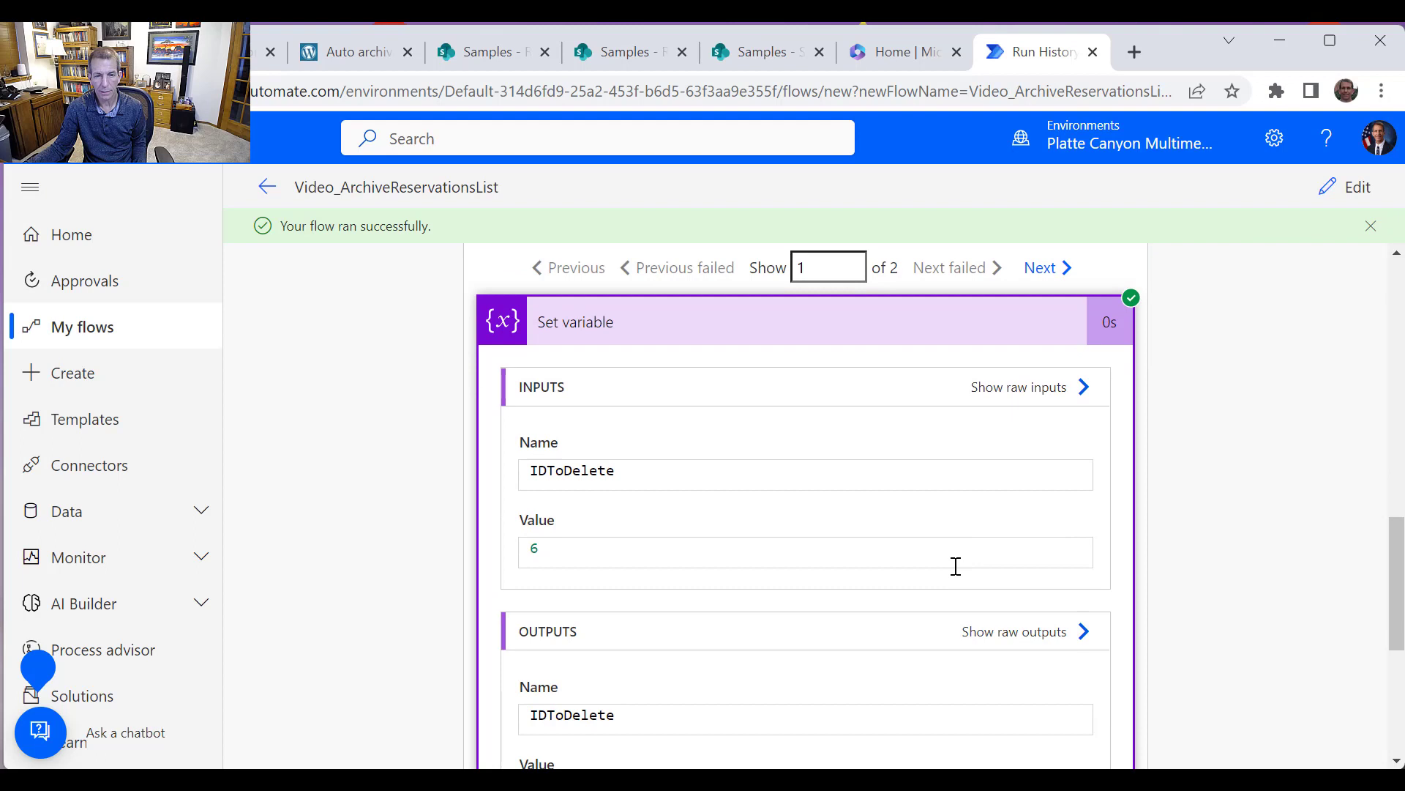
click(1047, 269)
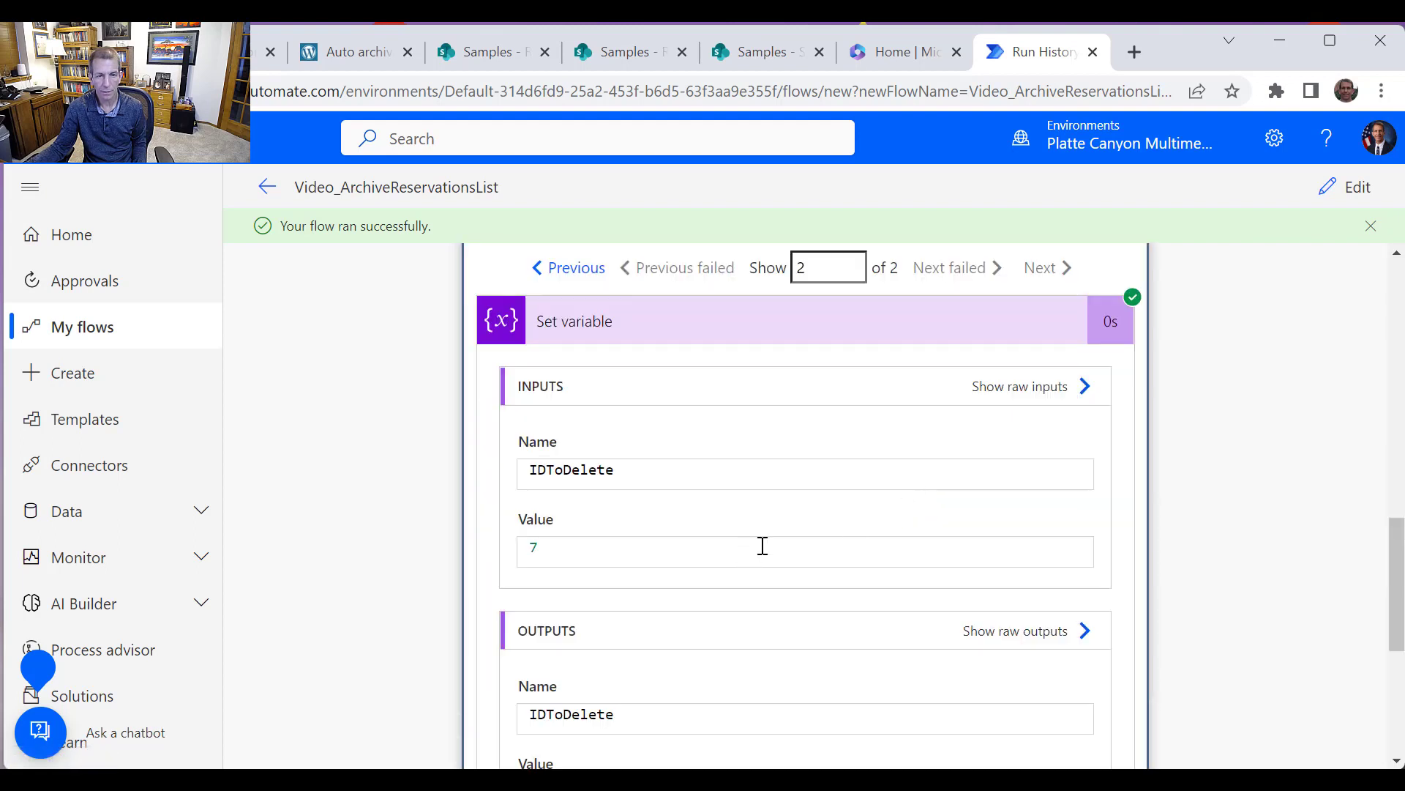
click(1007, 337)
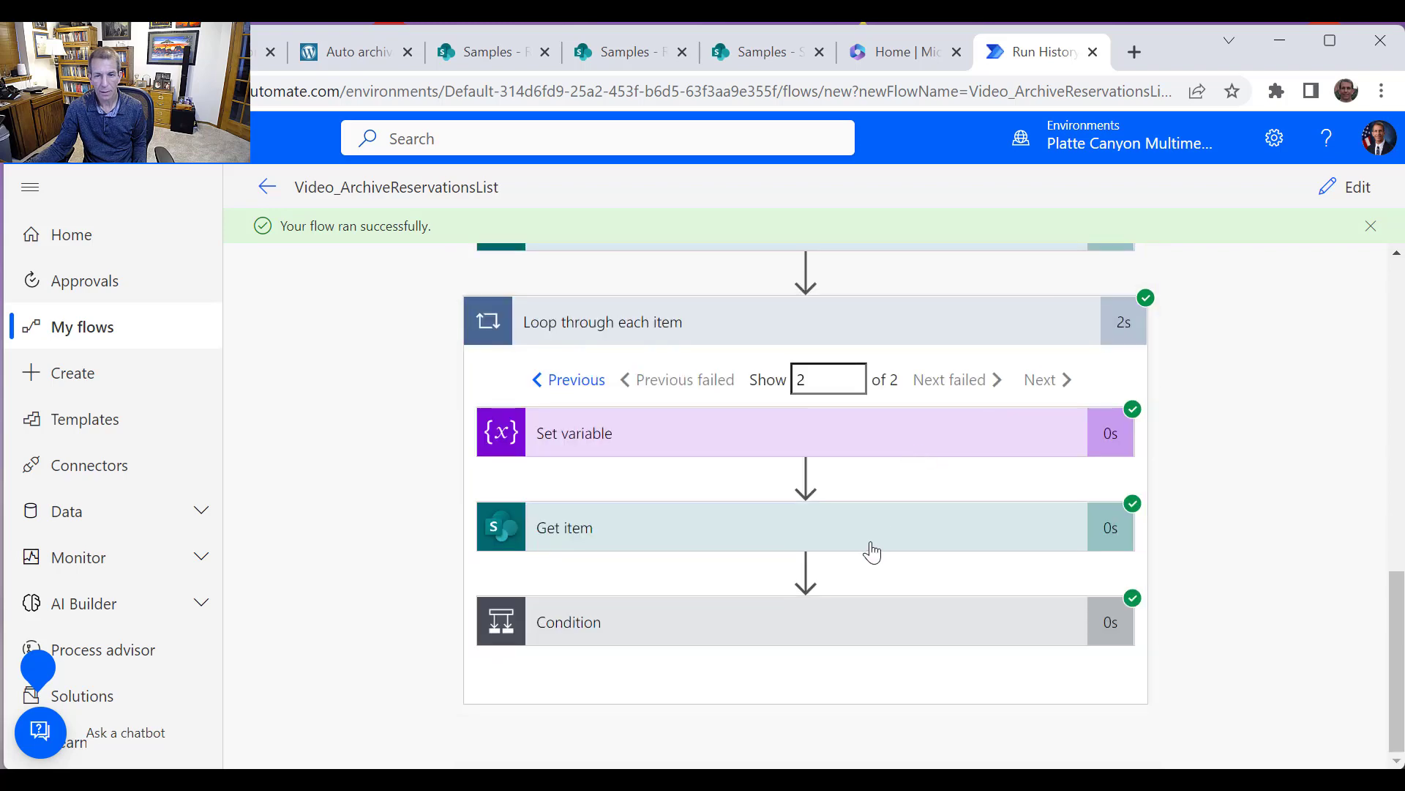
Examine the Condition expression result and the Create item branch for each loop iteration
click(846, 622)
scroll(850, 615, down, 2)
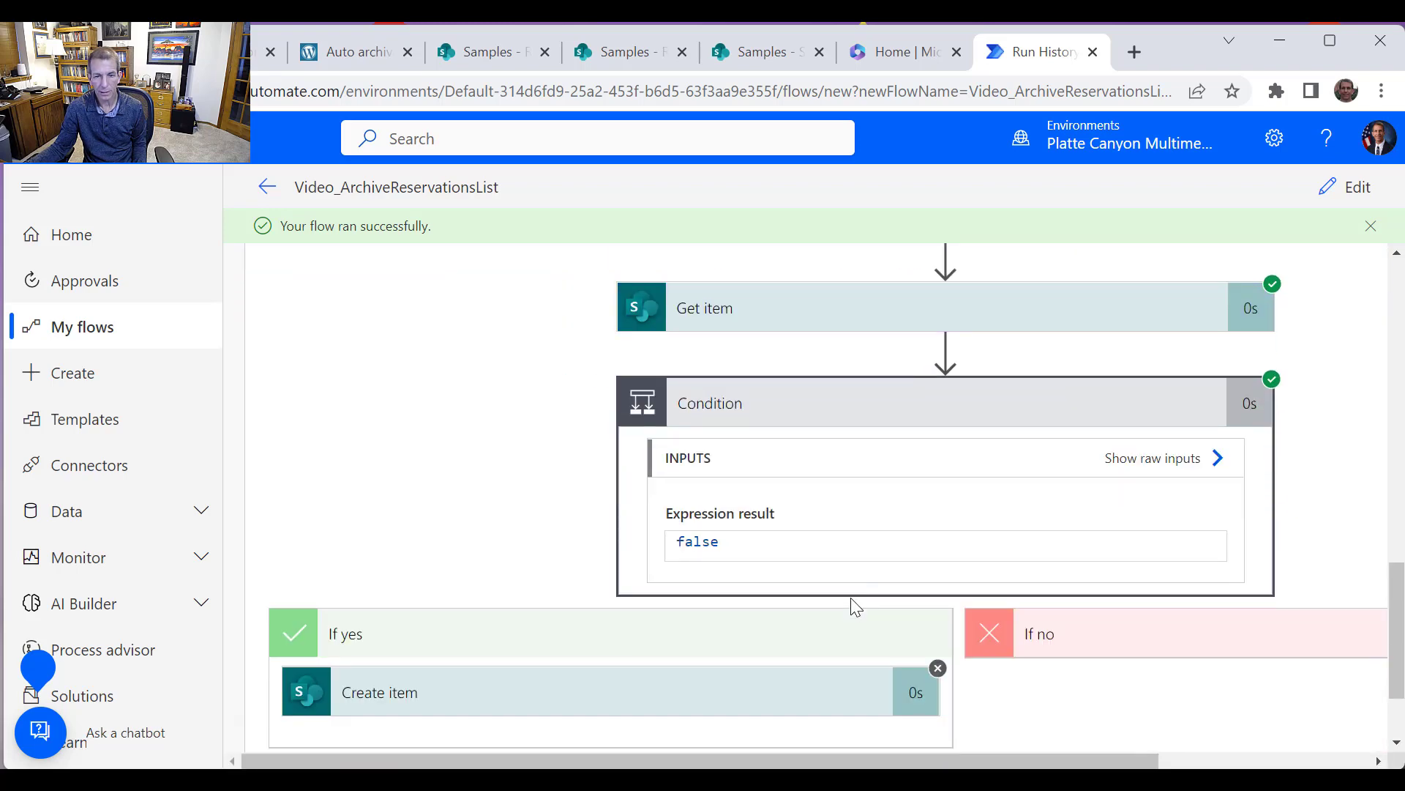
scroll(898, 578, up, 3)
scroll(899, 582, down, 3)
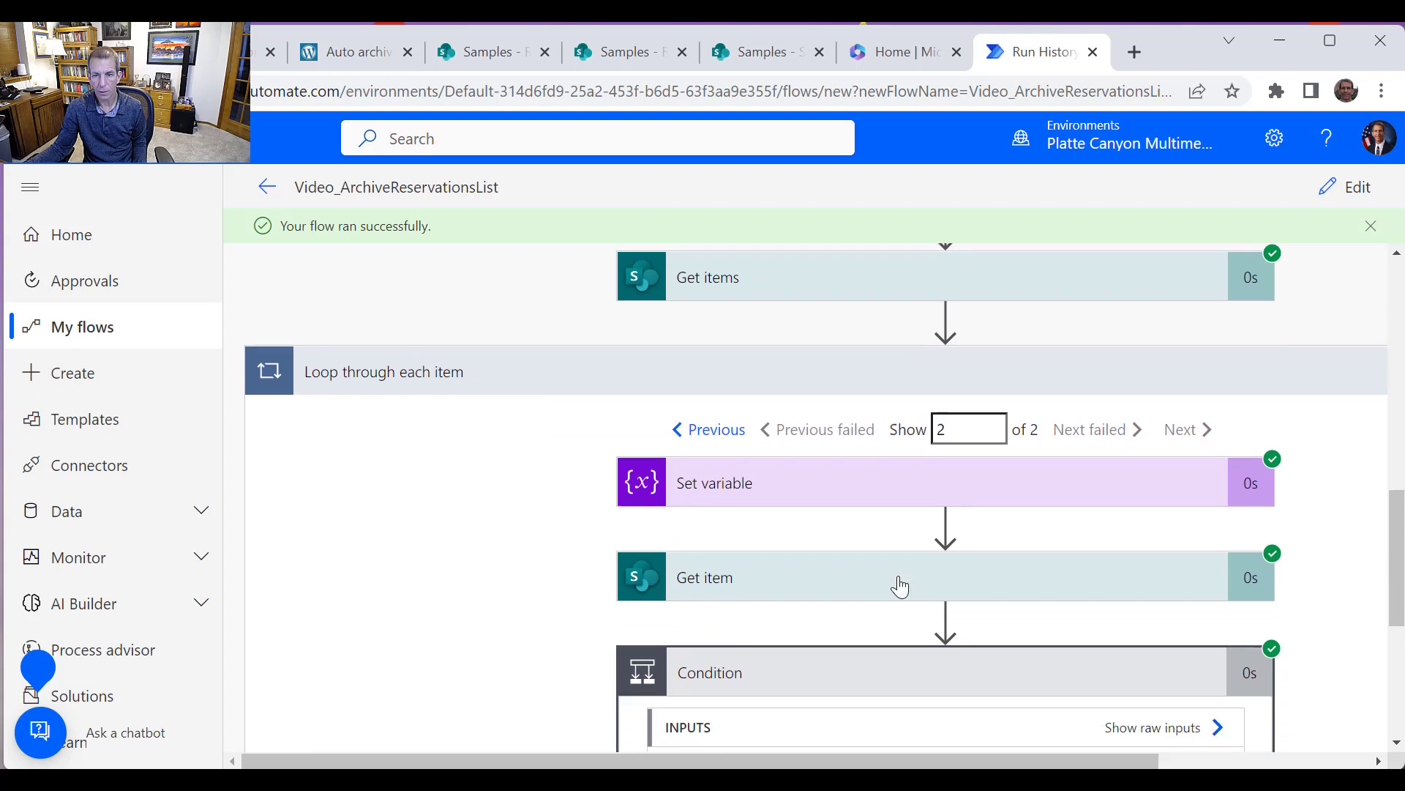
scroll(898, 583, up, 2)
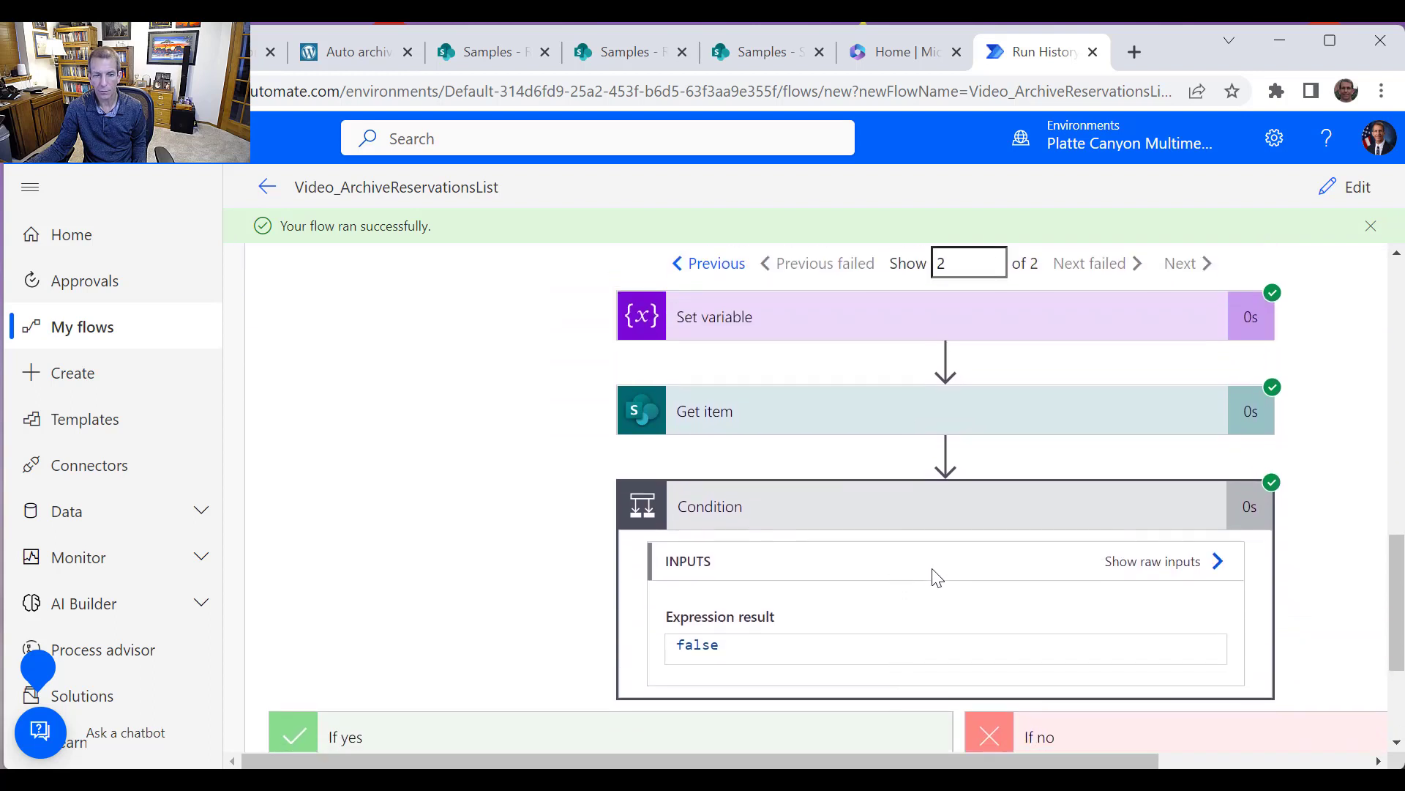
scroll(937, 575, down, 2)
scroll(1107, 322, up, 2)
scroll(1107, 332, up, 1)
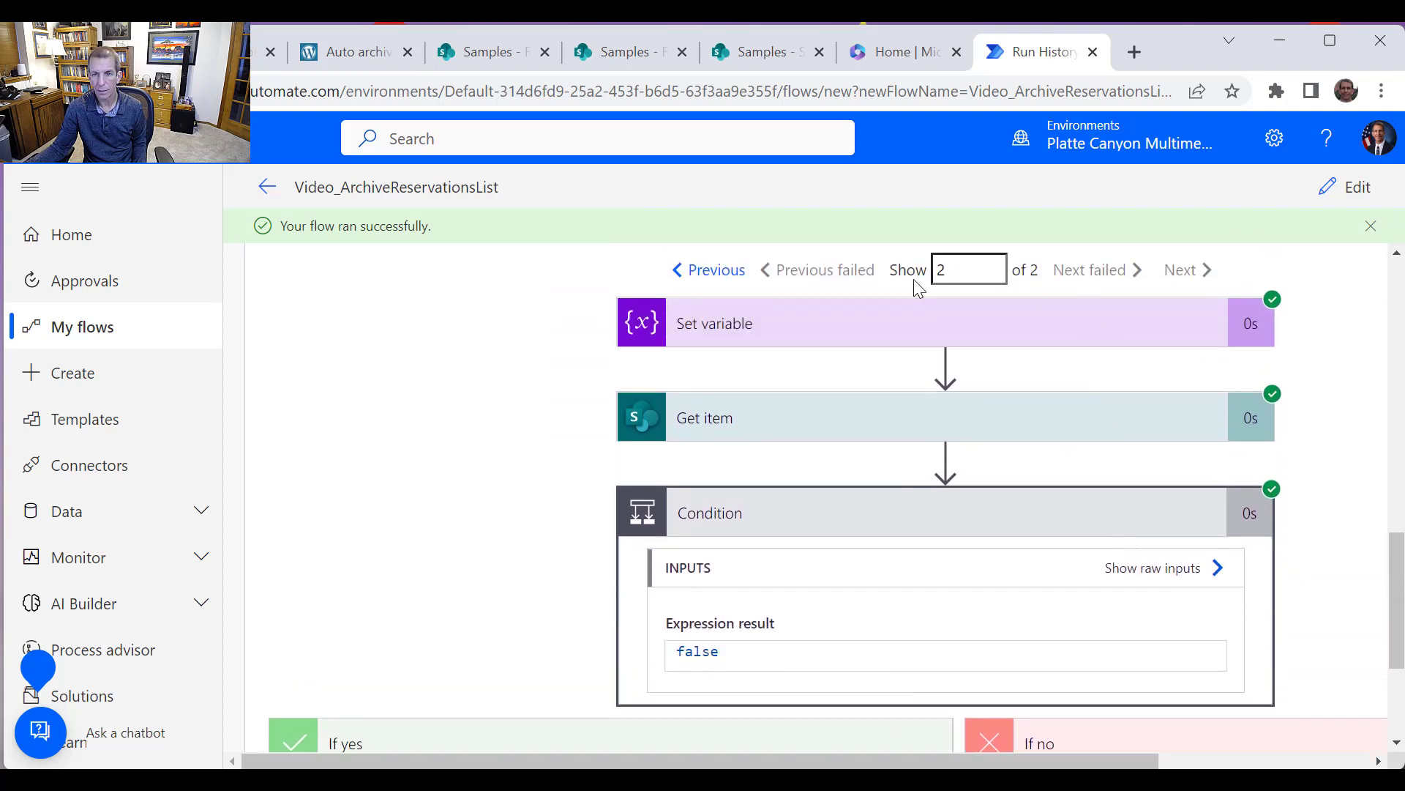
click(715, 277)
scroll(849, 622, down, 3)
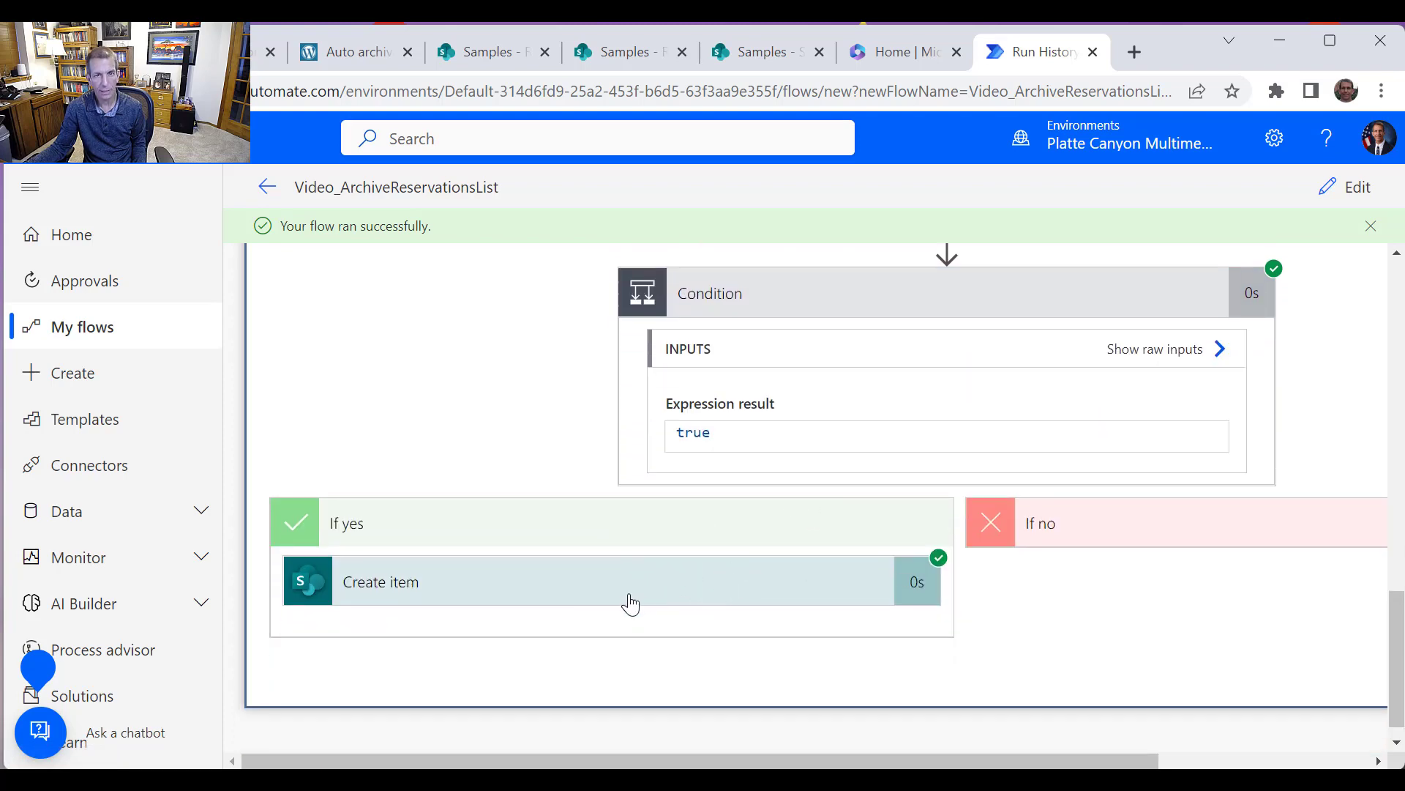
Delete the archived Modified Subject item from the ReservationsArchive2022 list
click(618, 55)
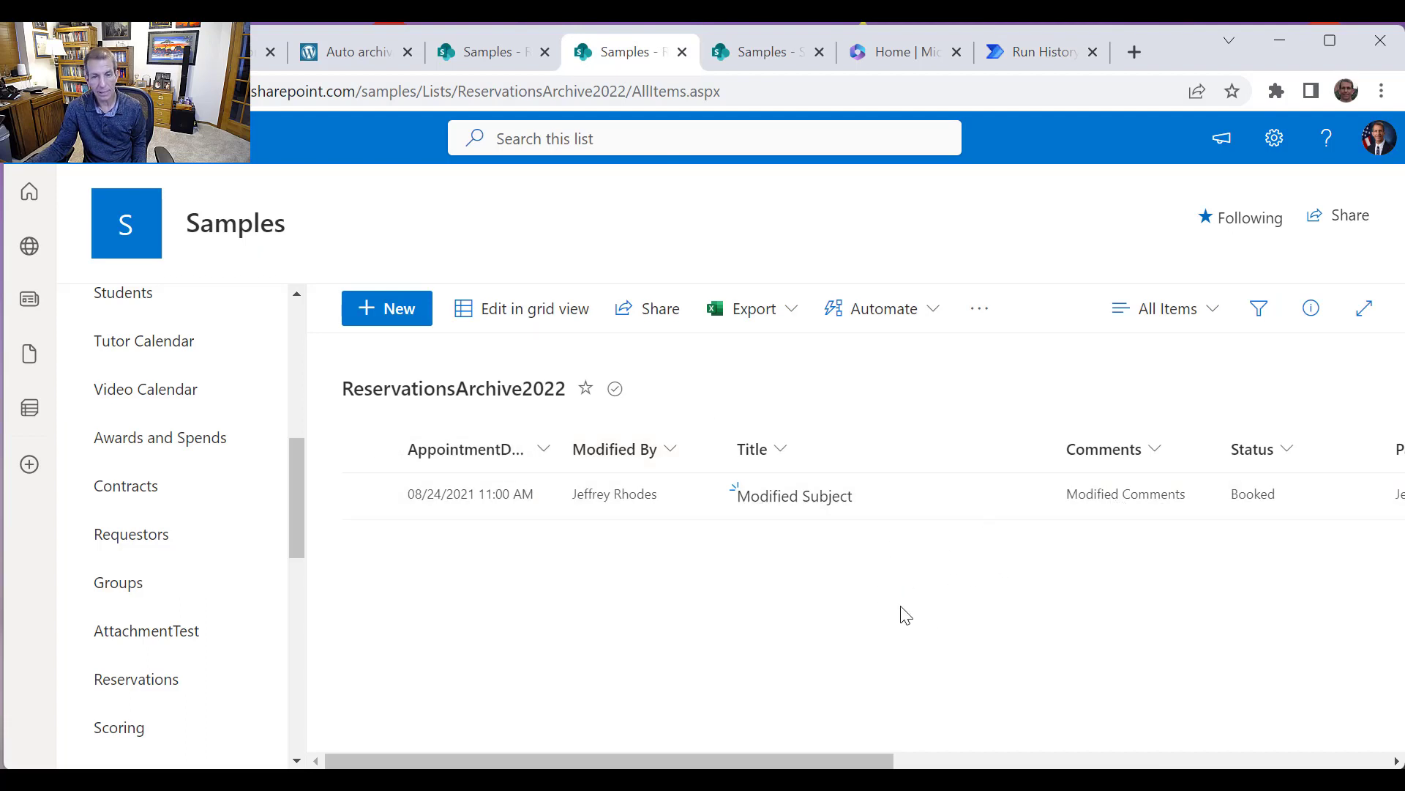
click(369, 498)
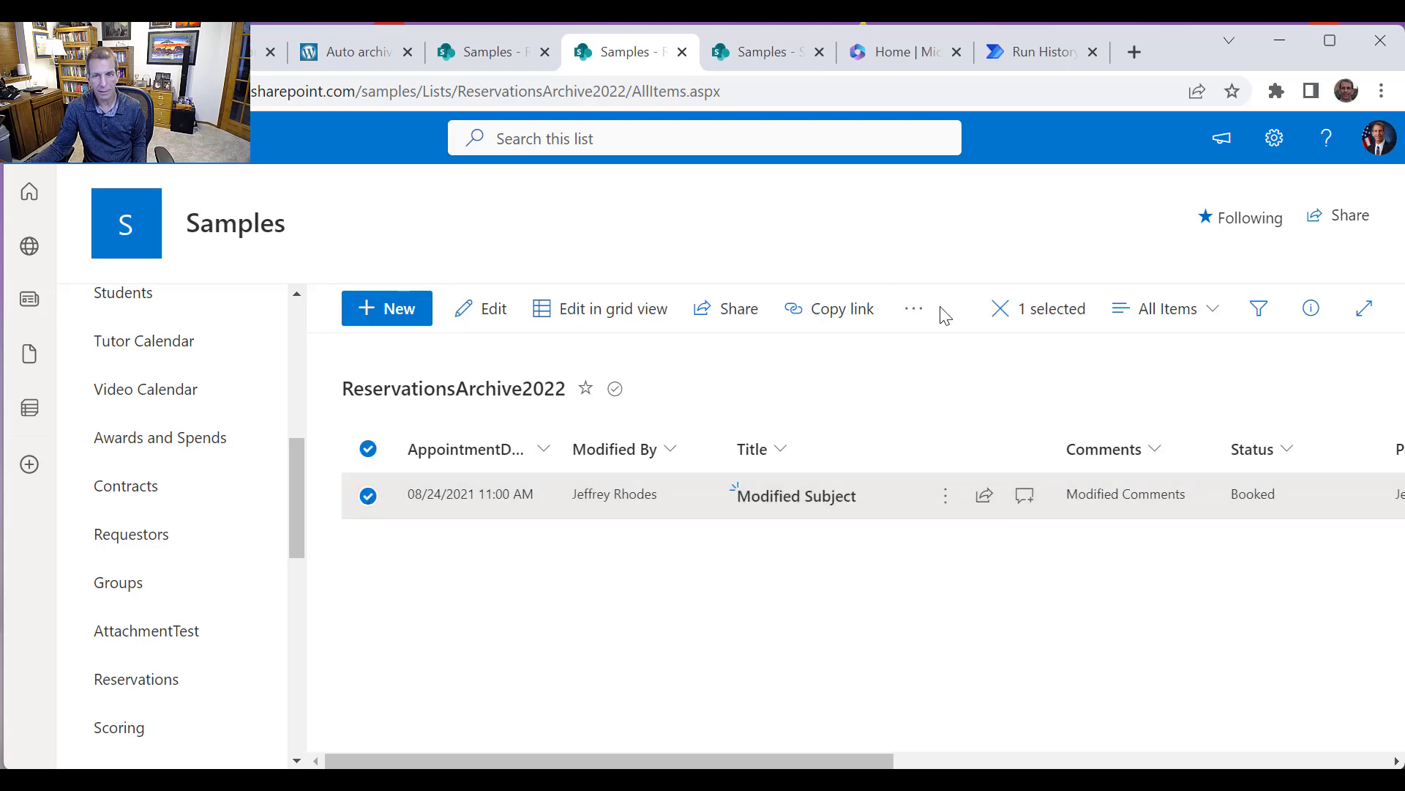
click(915, 308)
click(958, 395)
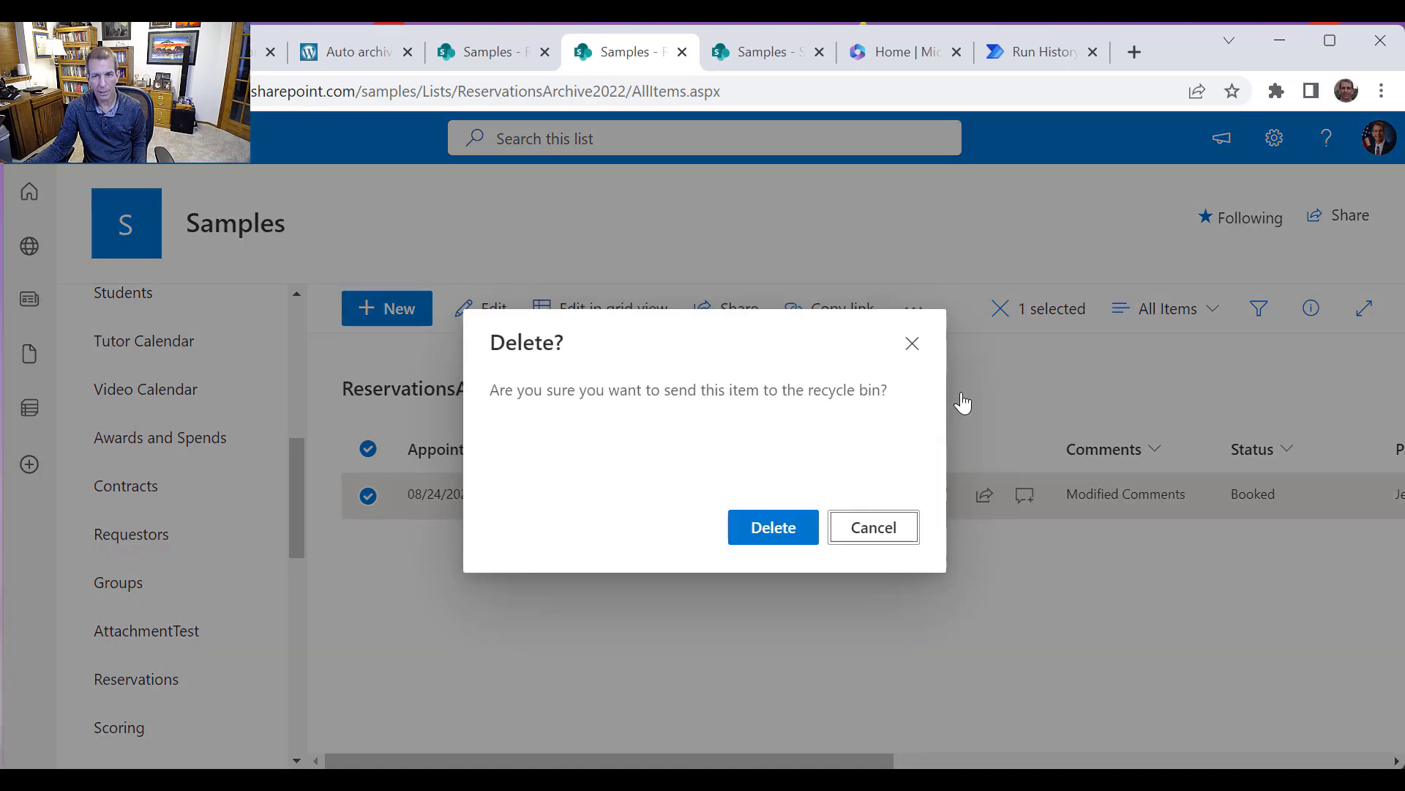
click(774, 524)
Return to the flow's run history and open the flow for editing
click(505, 64)
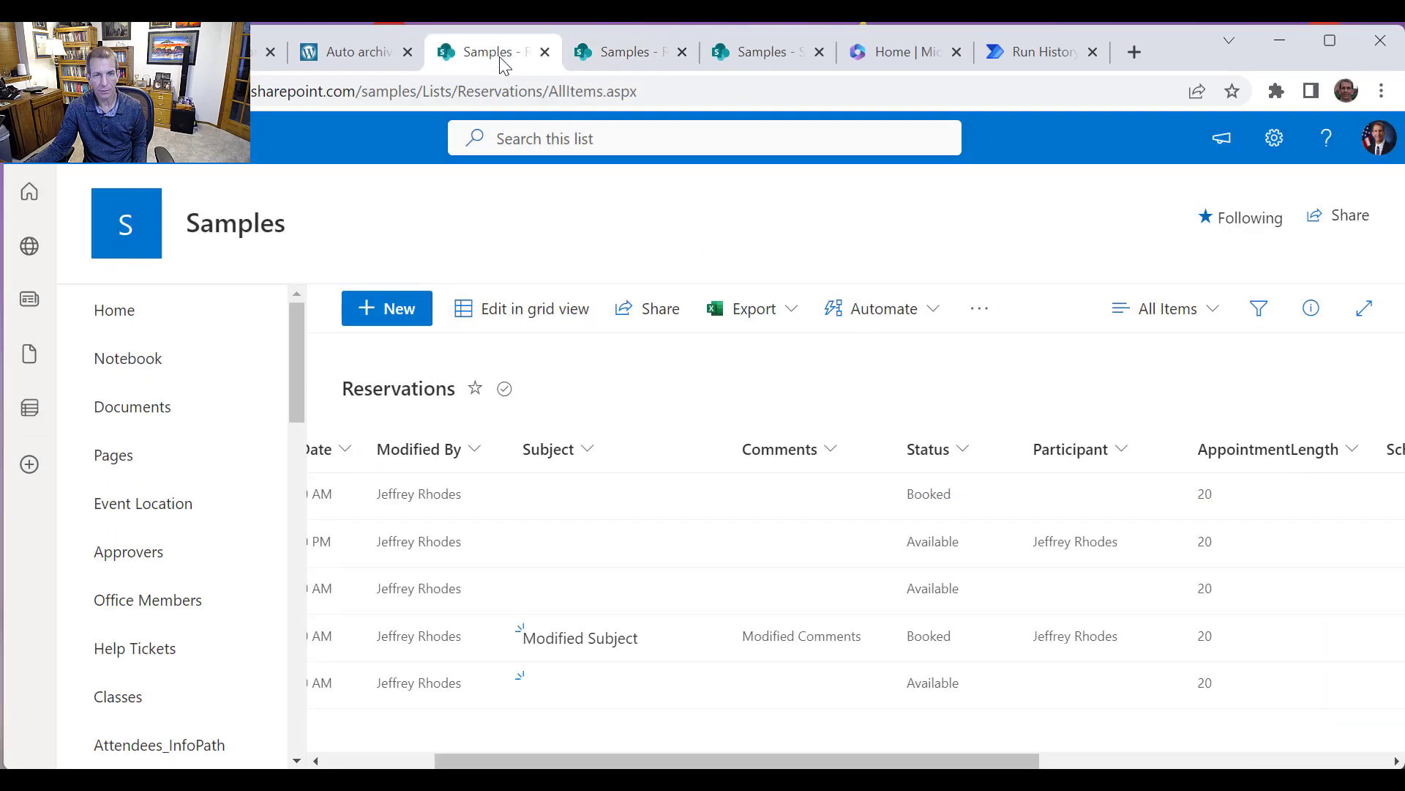
click(1043, 51)
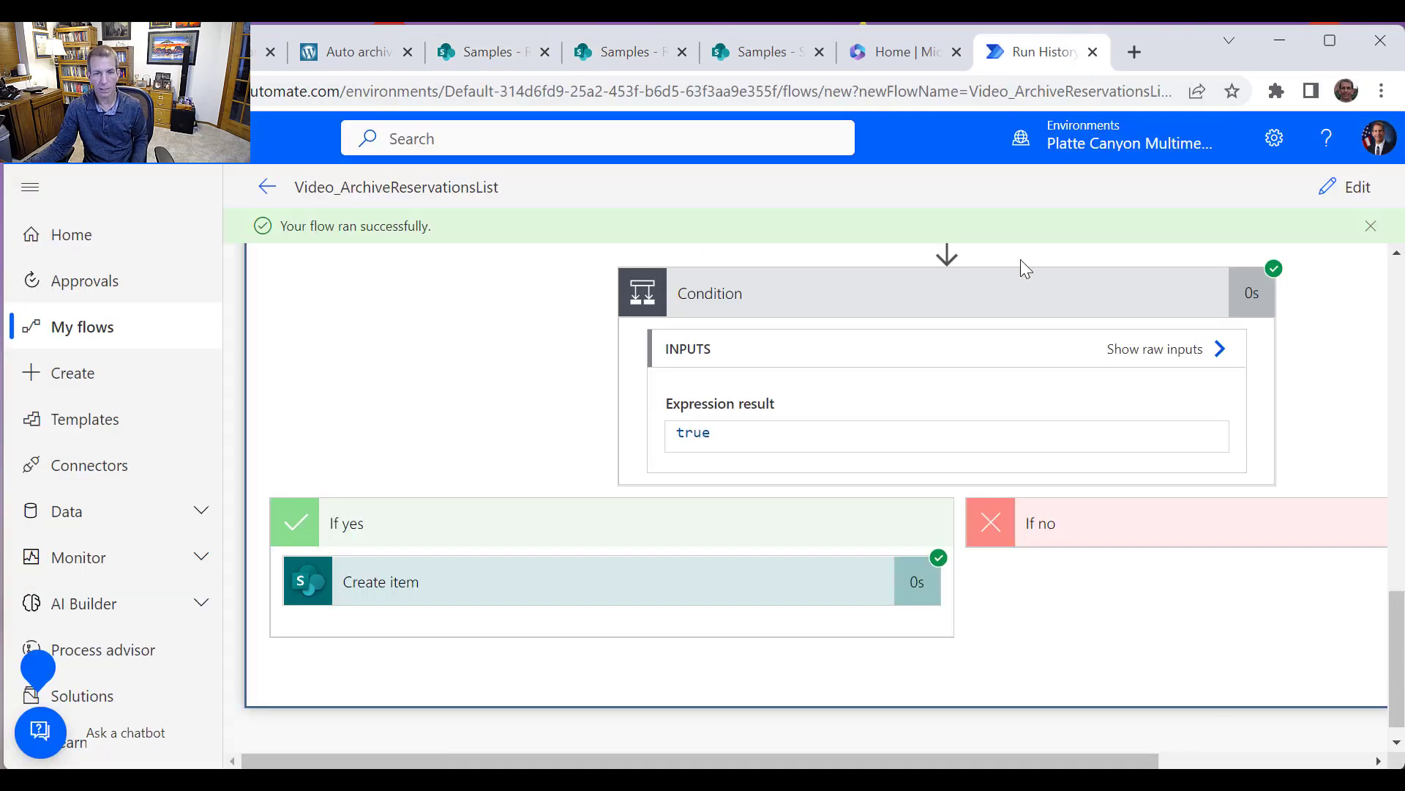
click(1352, 190)
scroll(1003, 467, down, 5)
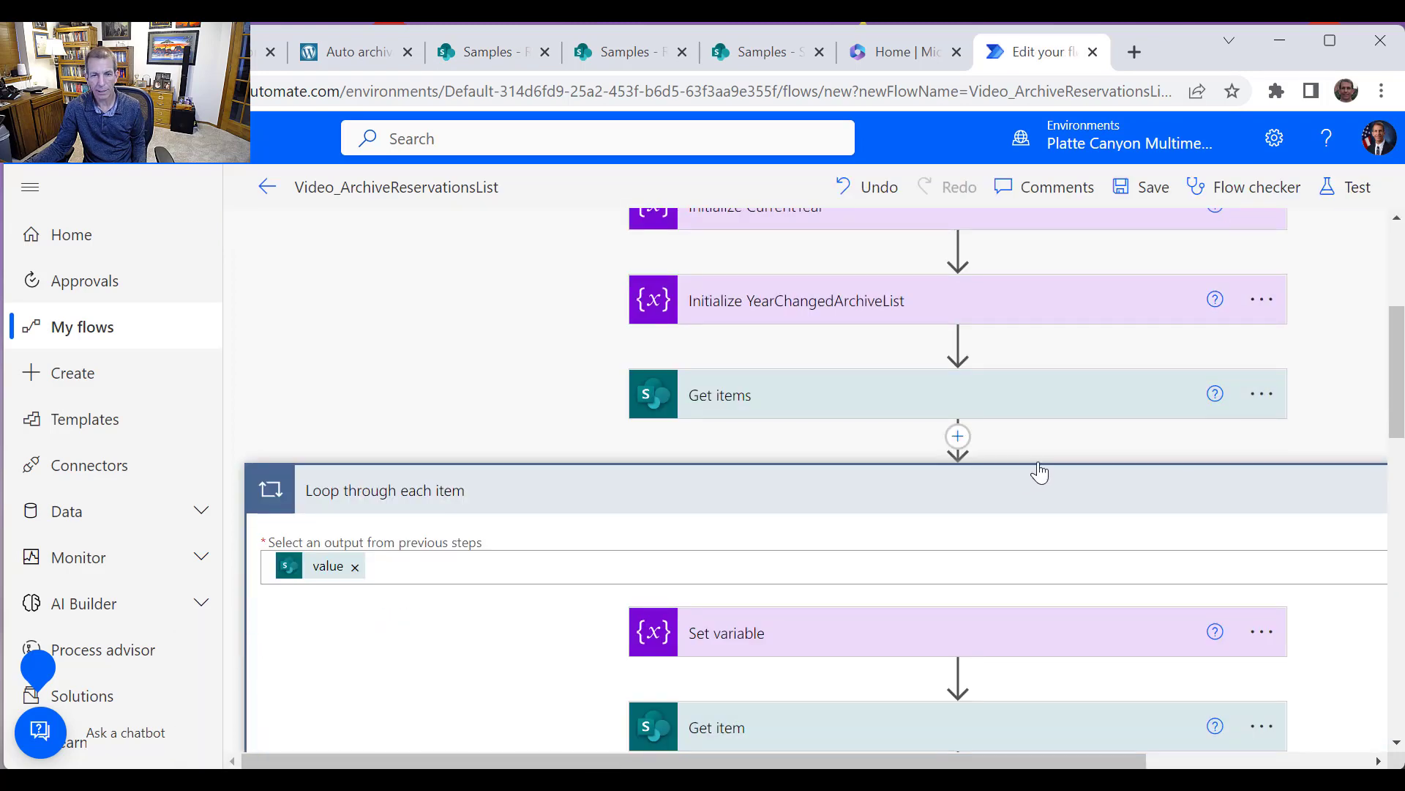
scroll(1238, 498, down, 7)
scroll(1224, 491, up, 2)
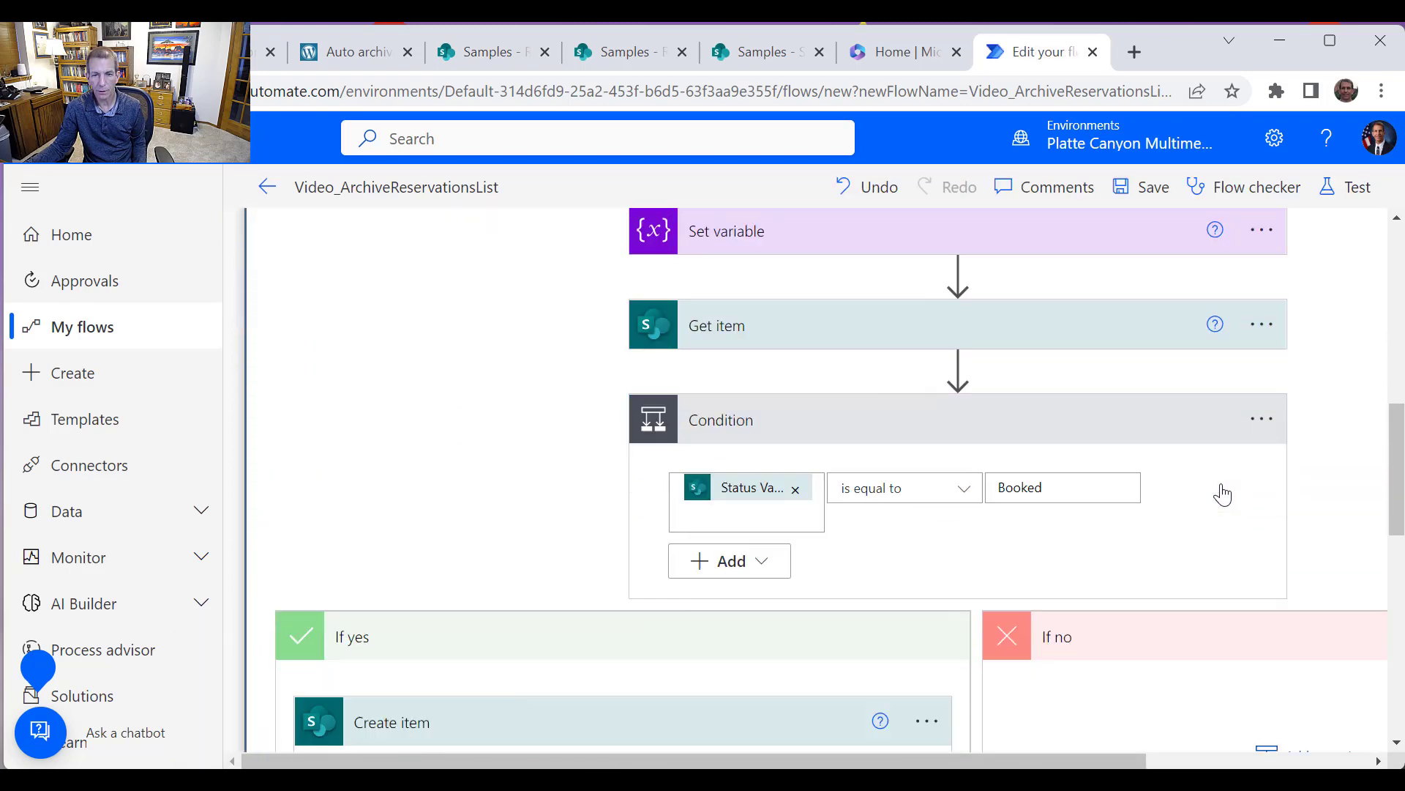
scroll(1224, 494, down, 8)
scroll(1224, 495, down, 4)
scroll(1224, 496, up, 2)
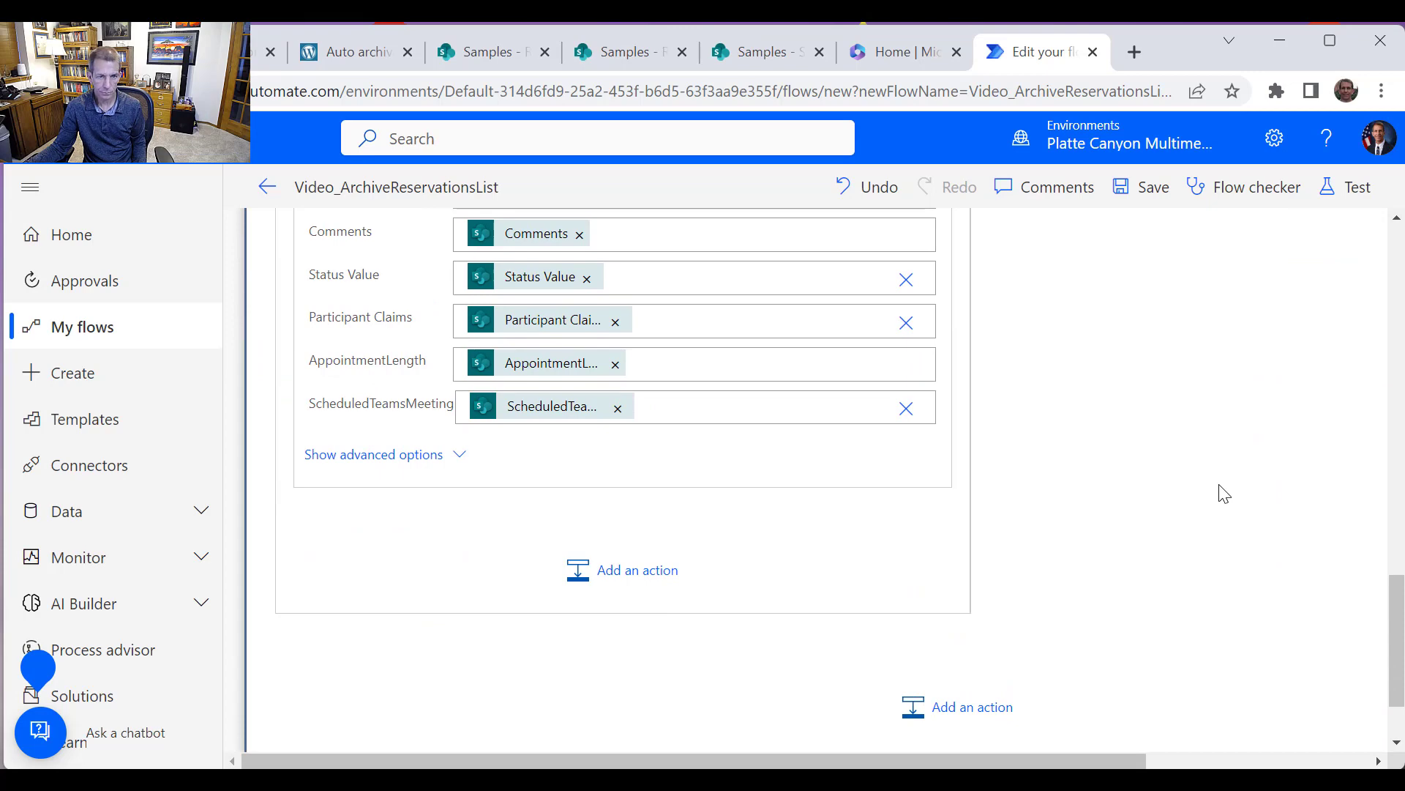
scroll(1217, 490, up, 3)
scroll(1135, 490, down, 4)
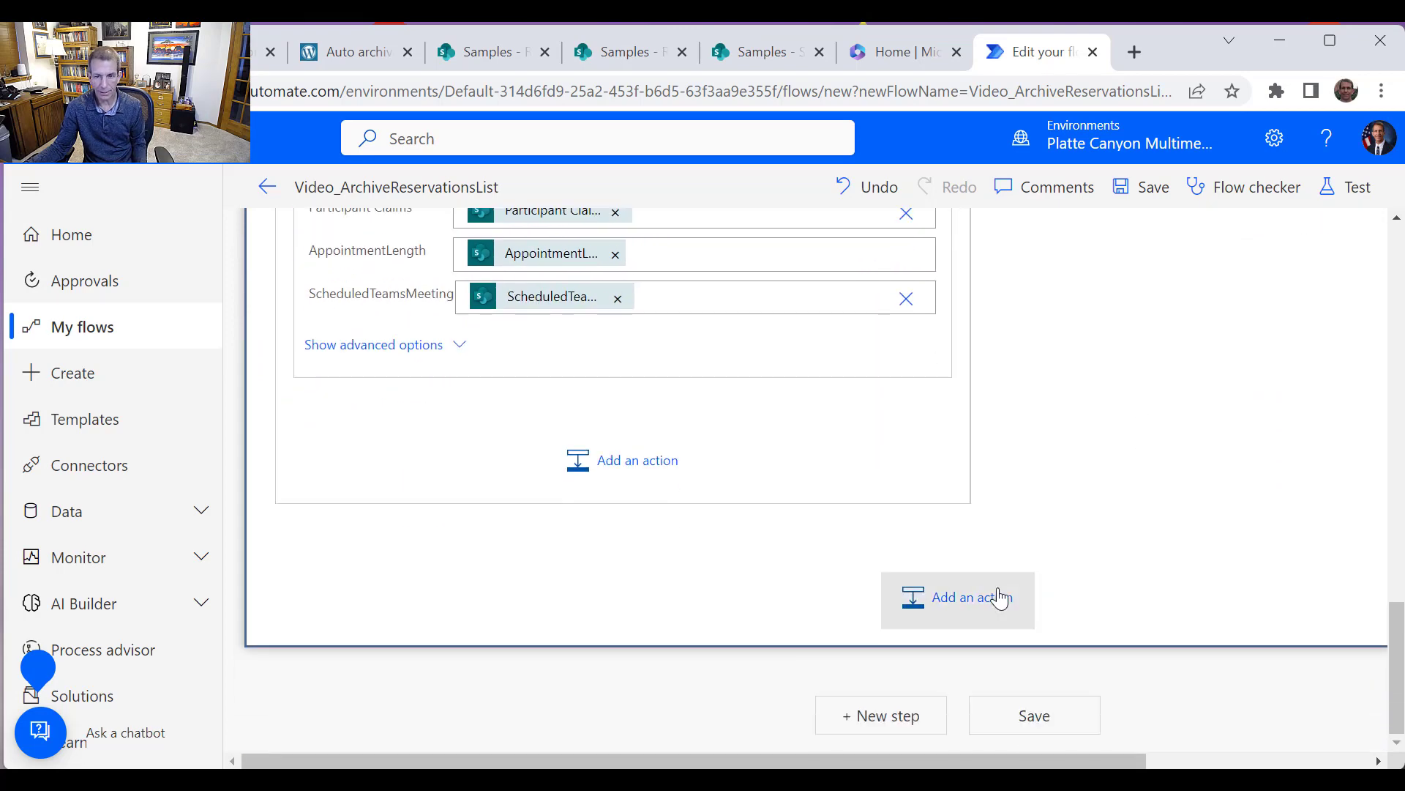
Add a SharePoint Delete item action after the Condition inside the loop
click(981, 610)
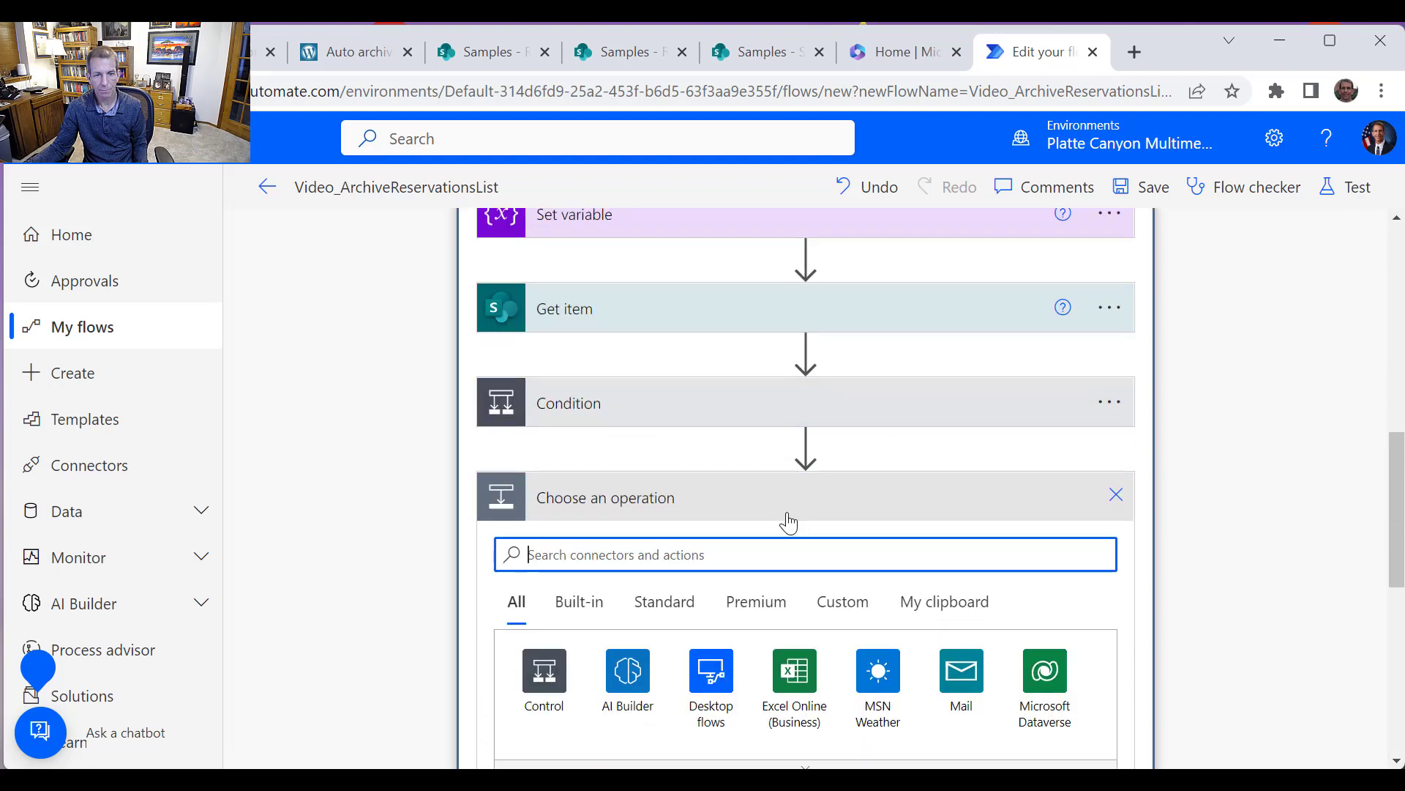
text(S)
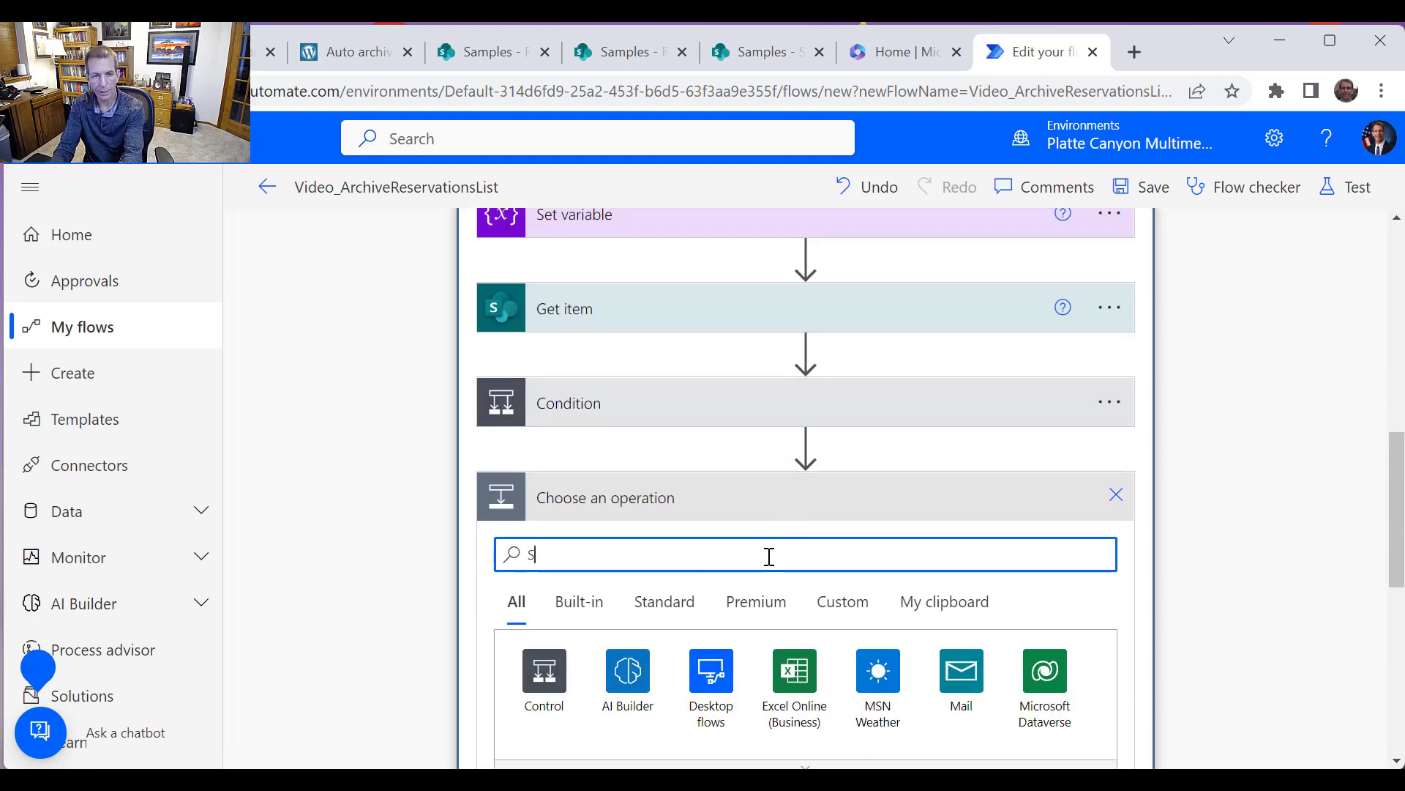
text(hjare)
key(BackSpace)
key(BackSpace)
key(BackSpace)
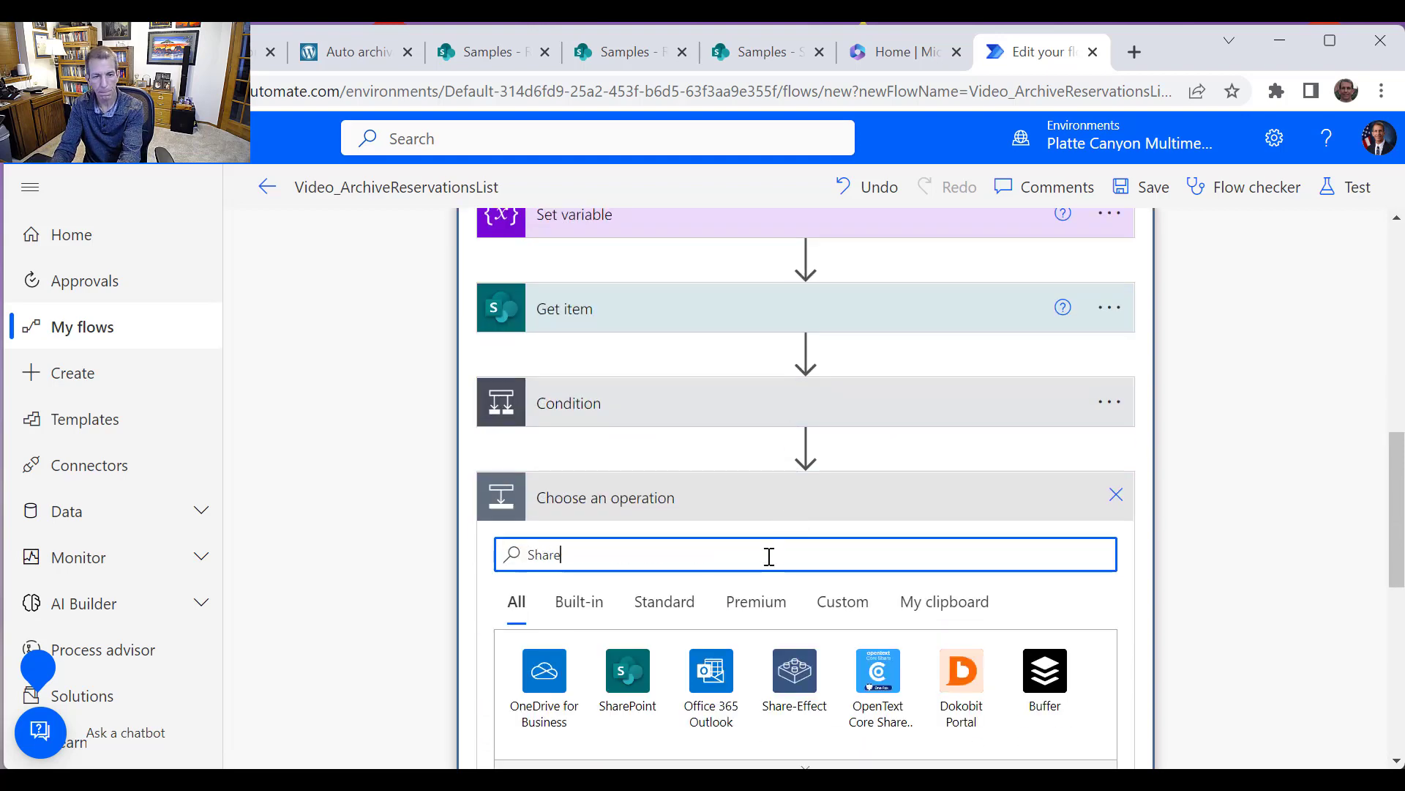
click(620, 705)
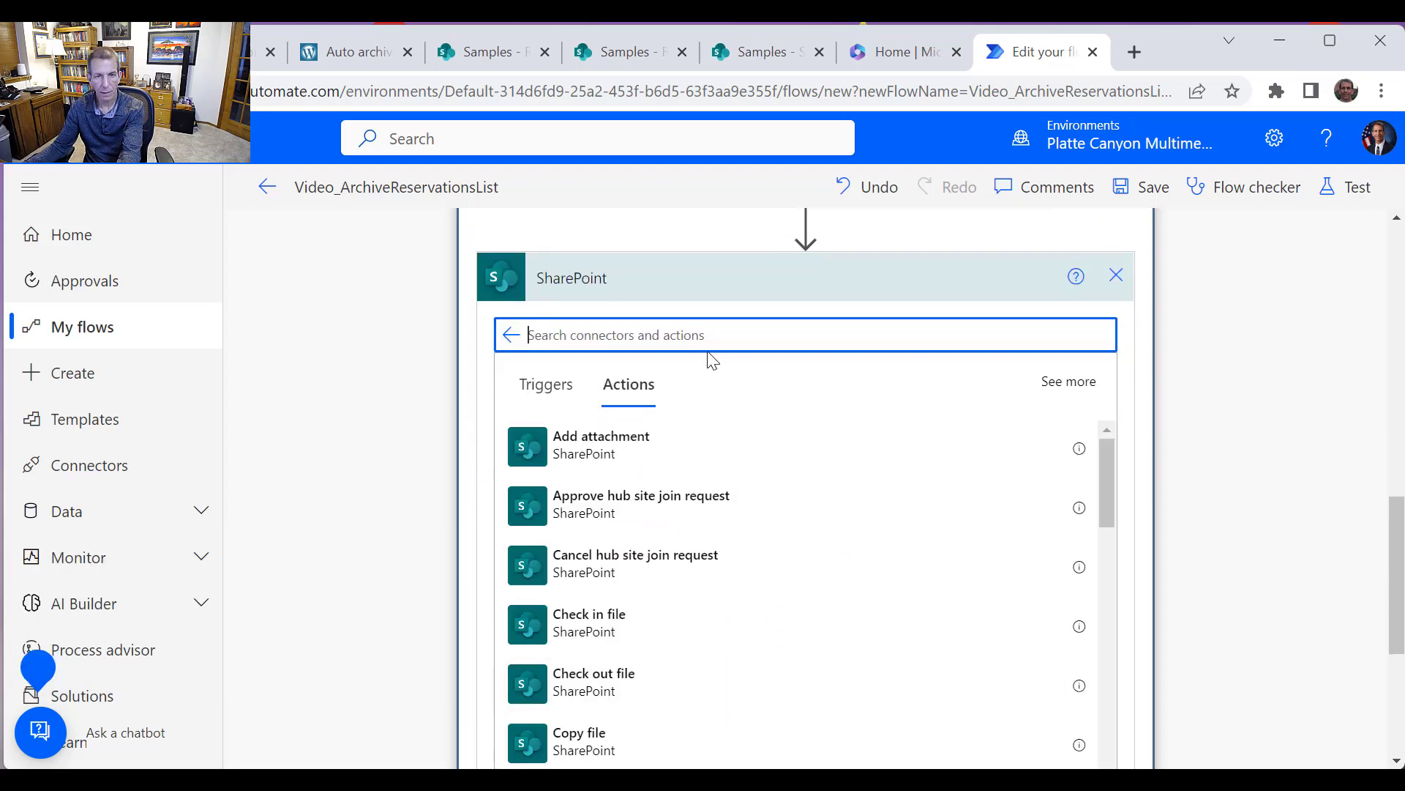
text(delet)
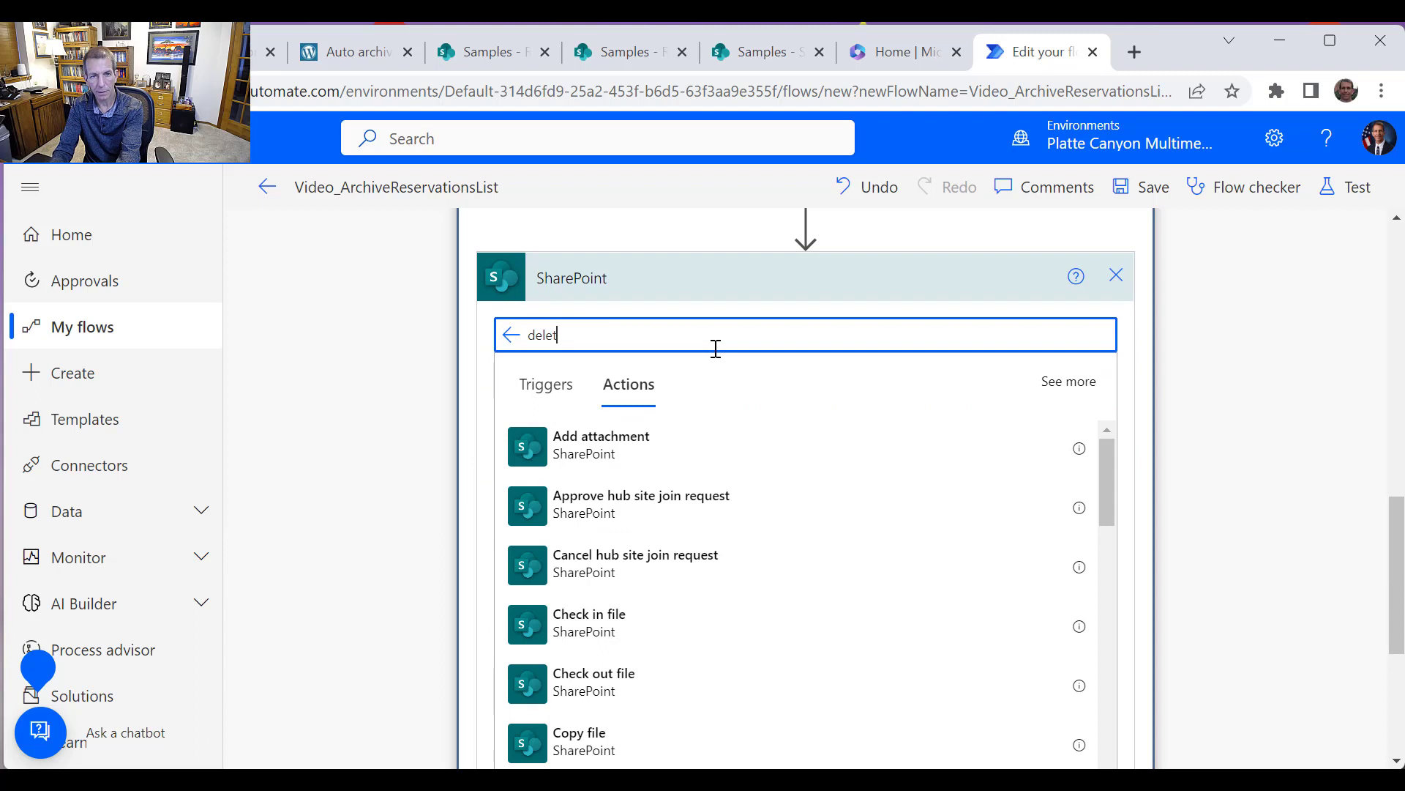
text(e)
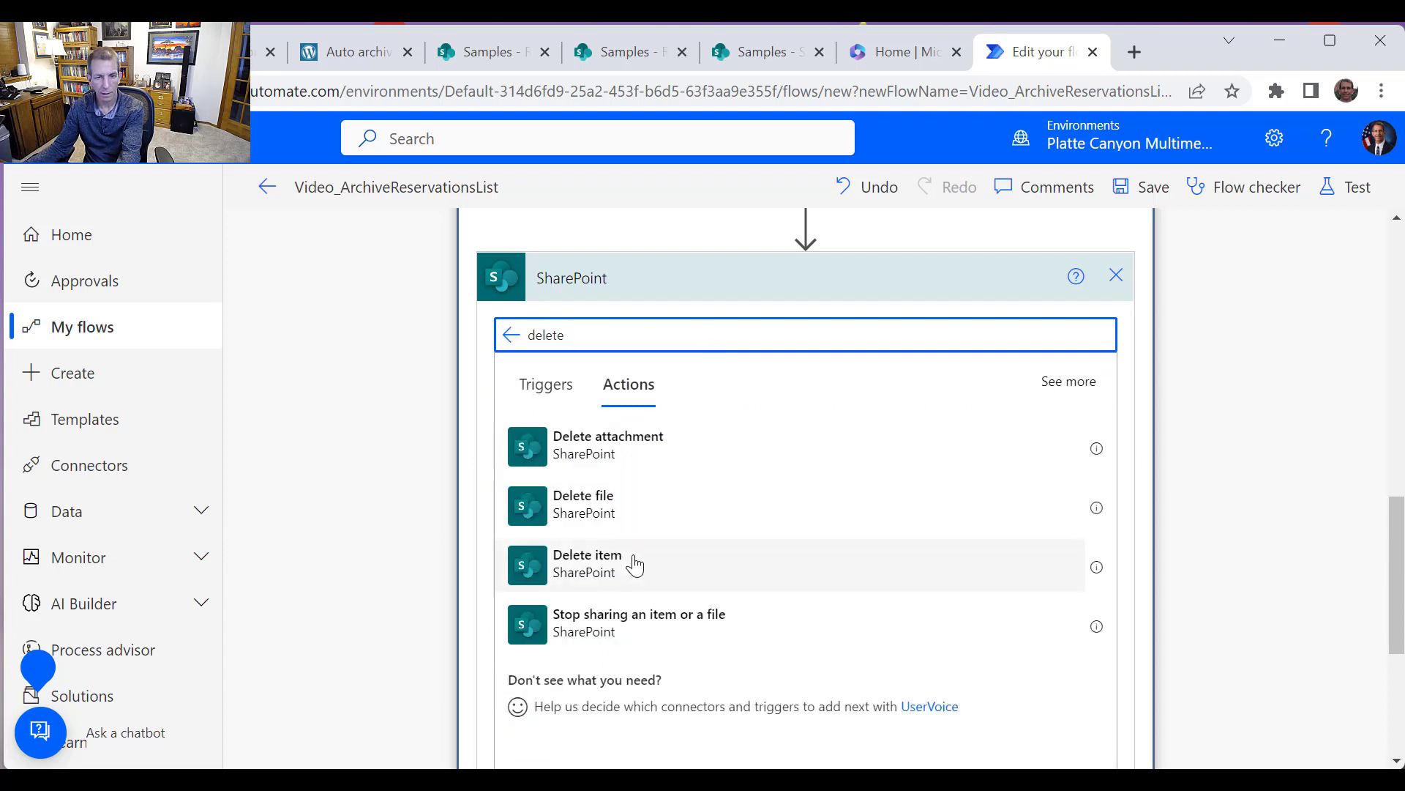
click(634, 565)
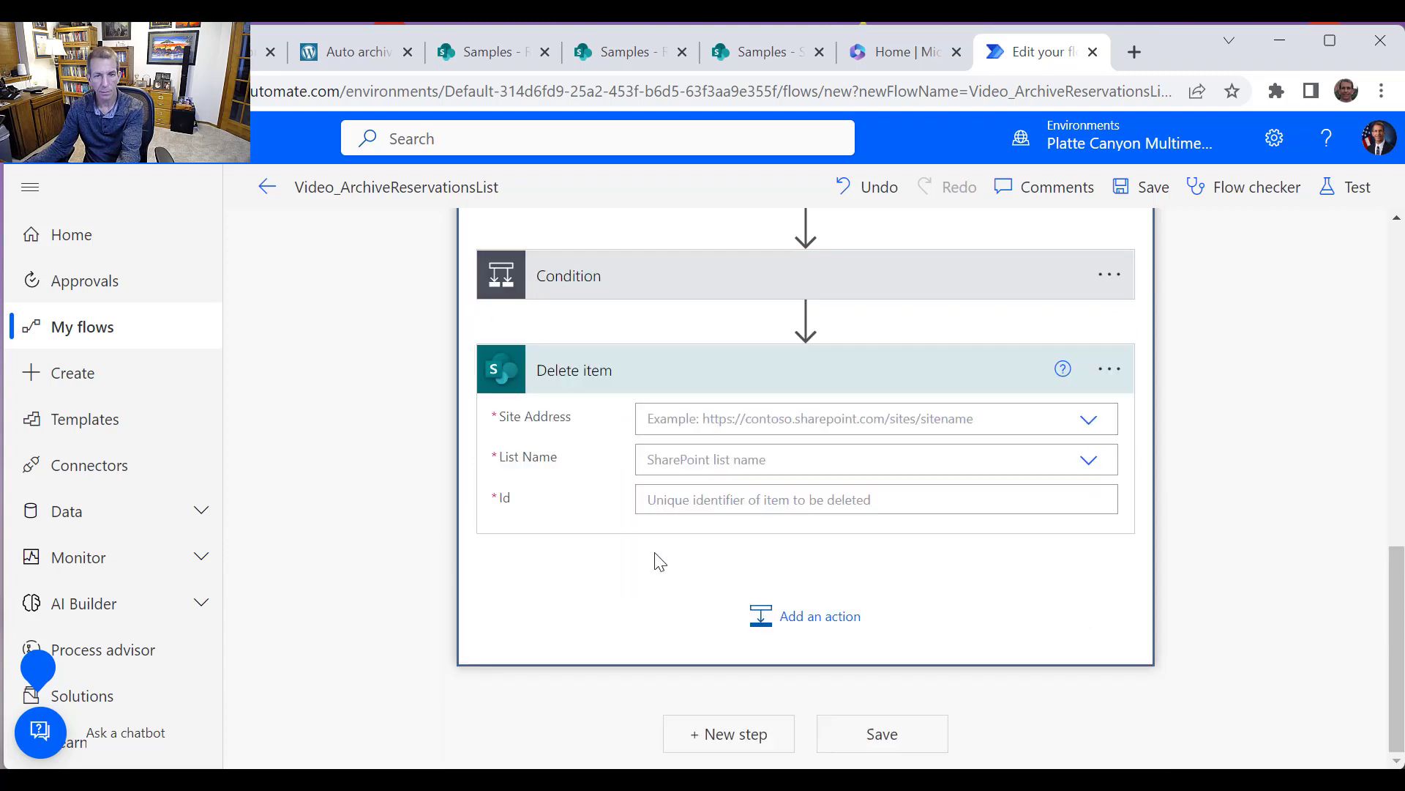
Set the Delete item action's site address to Samples and its list name to Reservations
click(1089, 422)
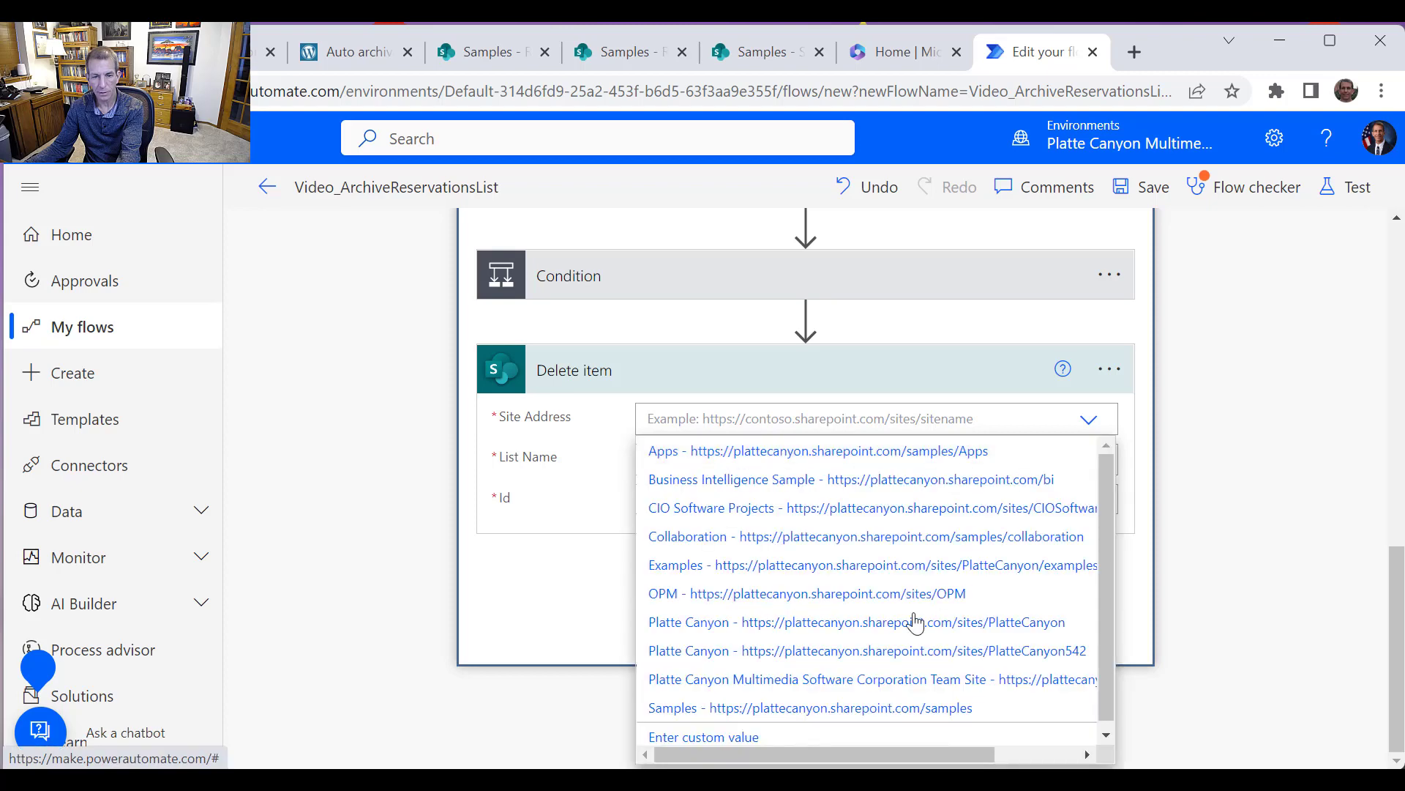
click(851, 707)
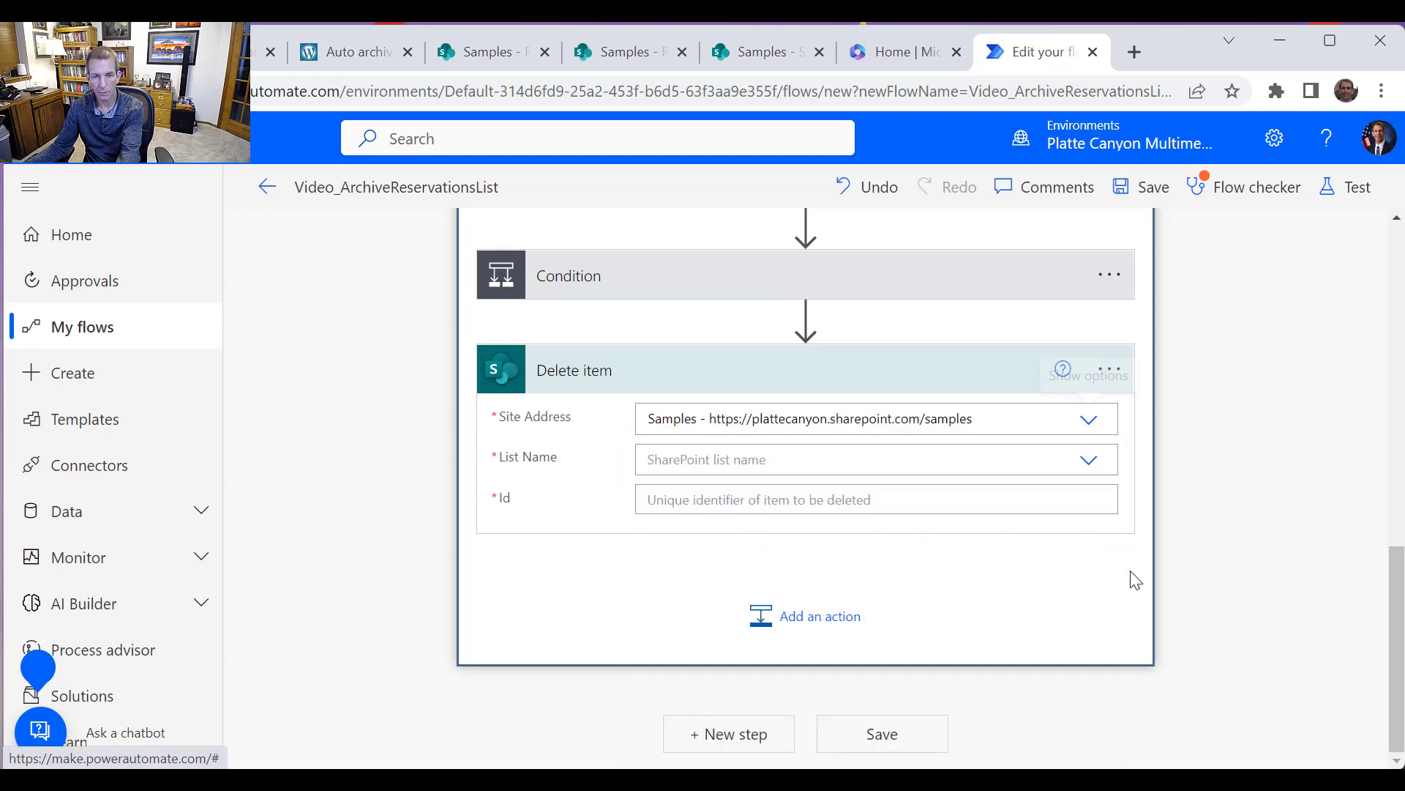
click(1090, 460)
scroll(978, 606, down, 7)
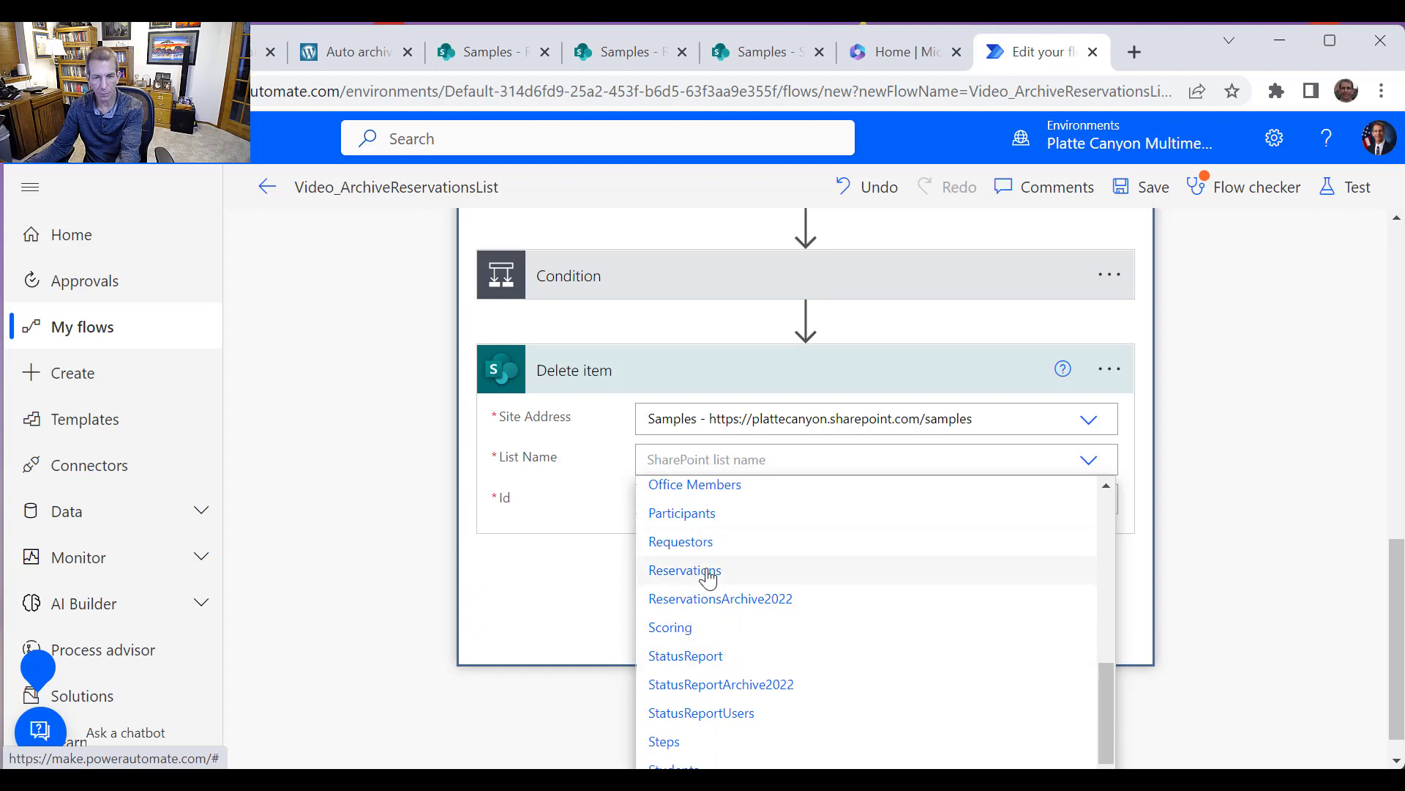
click(708, 574)
Set the Delete item Id to the IDToDelete variable
click(925, 501)
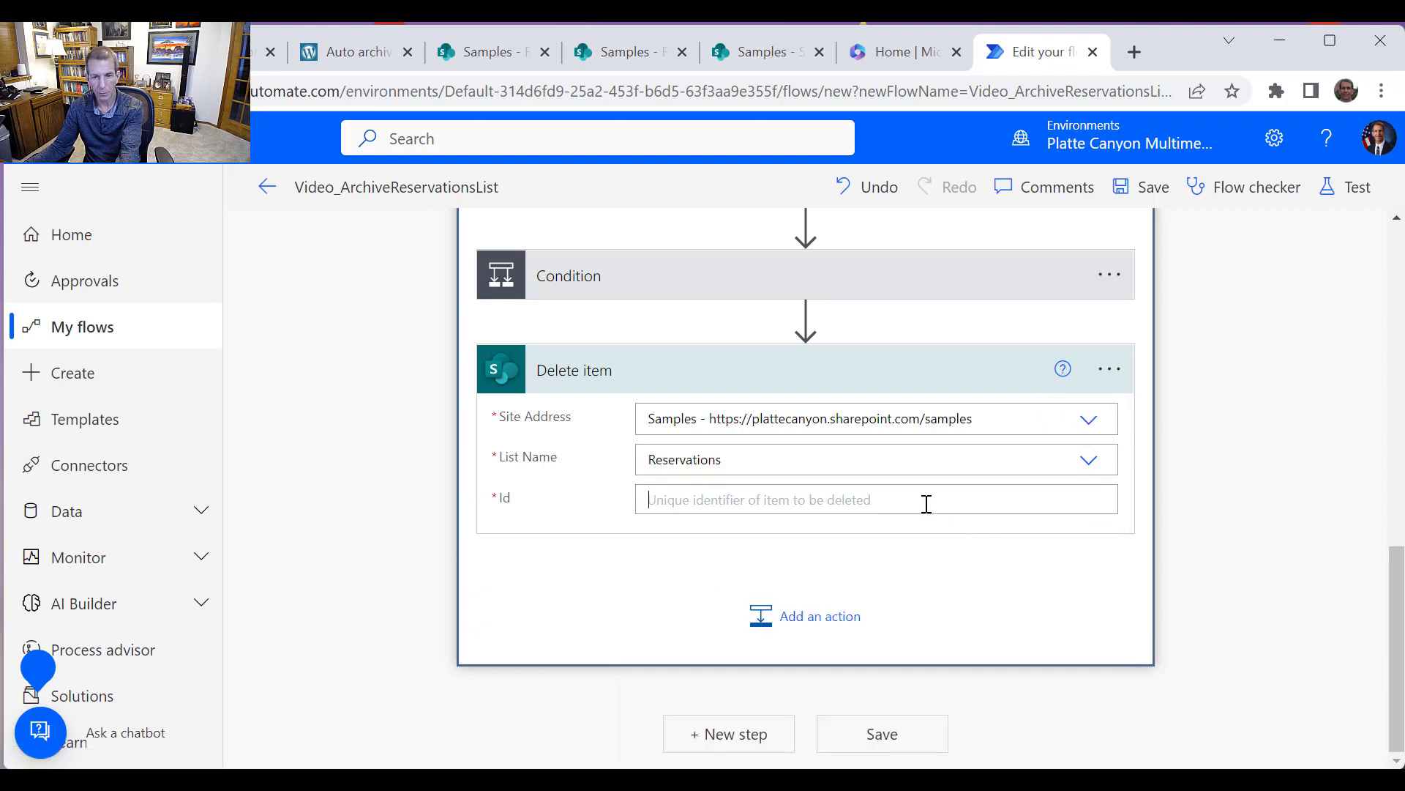
scroll(1211, 625, down, 5)
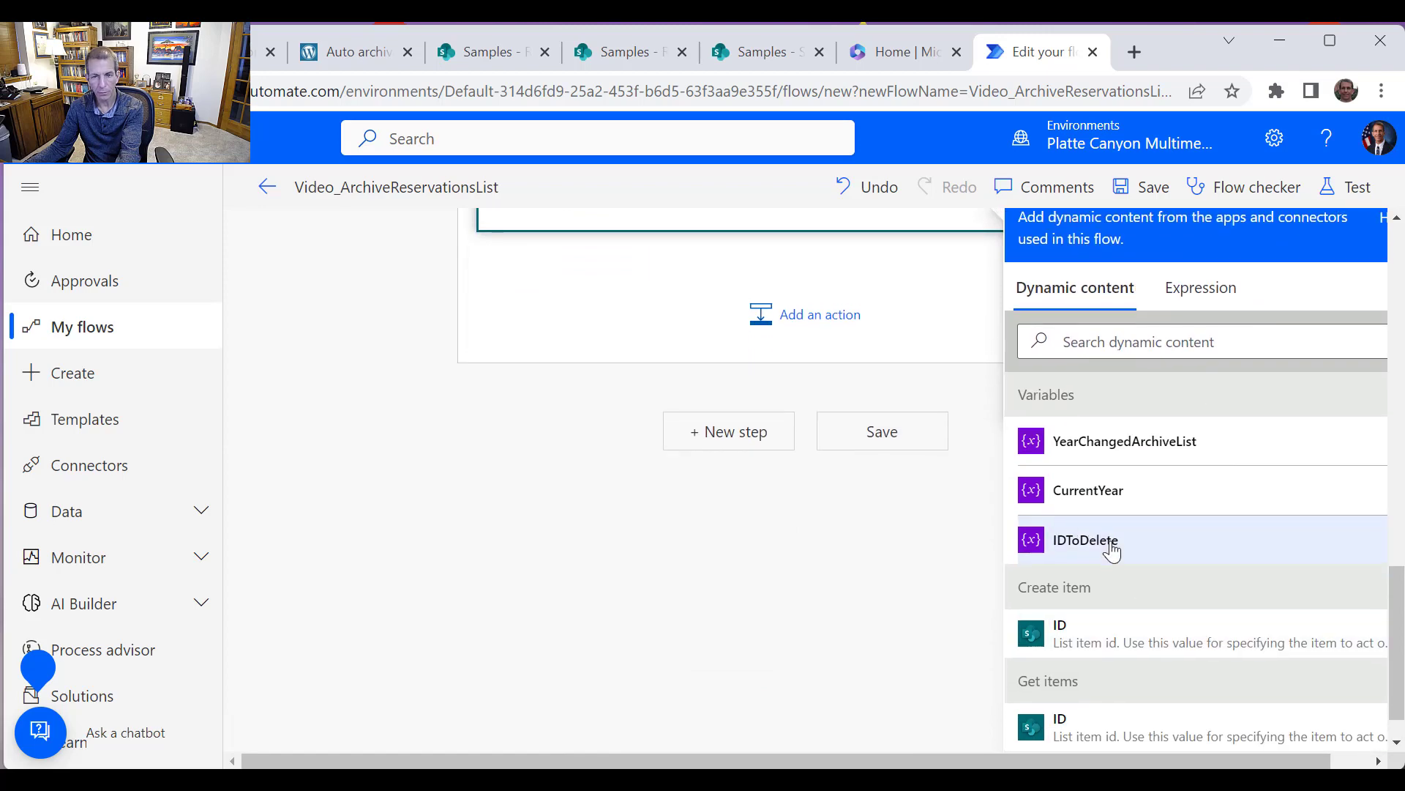
click(1086, 541)
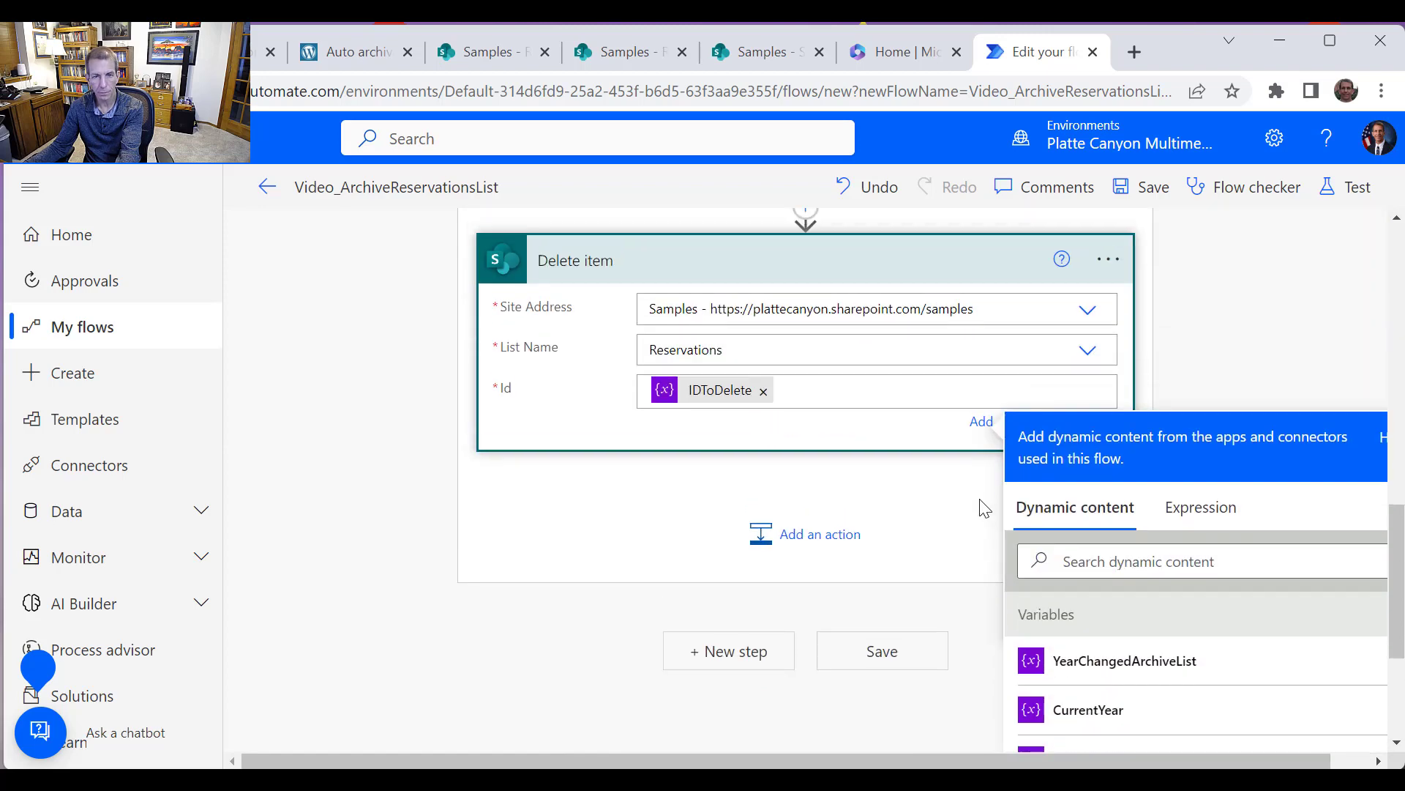
click(934, 610)
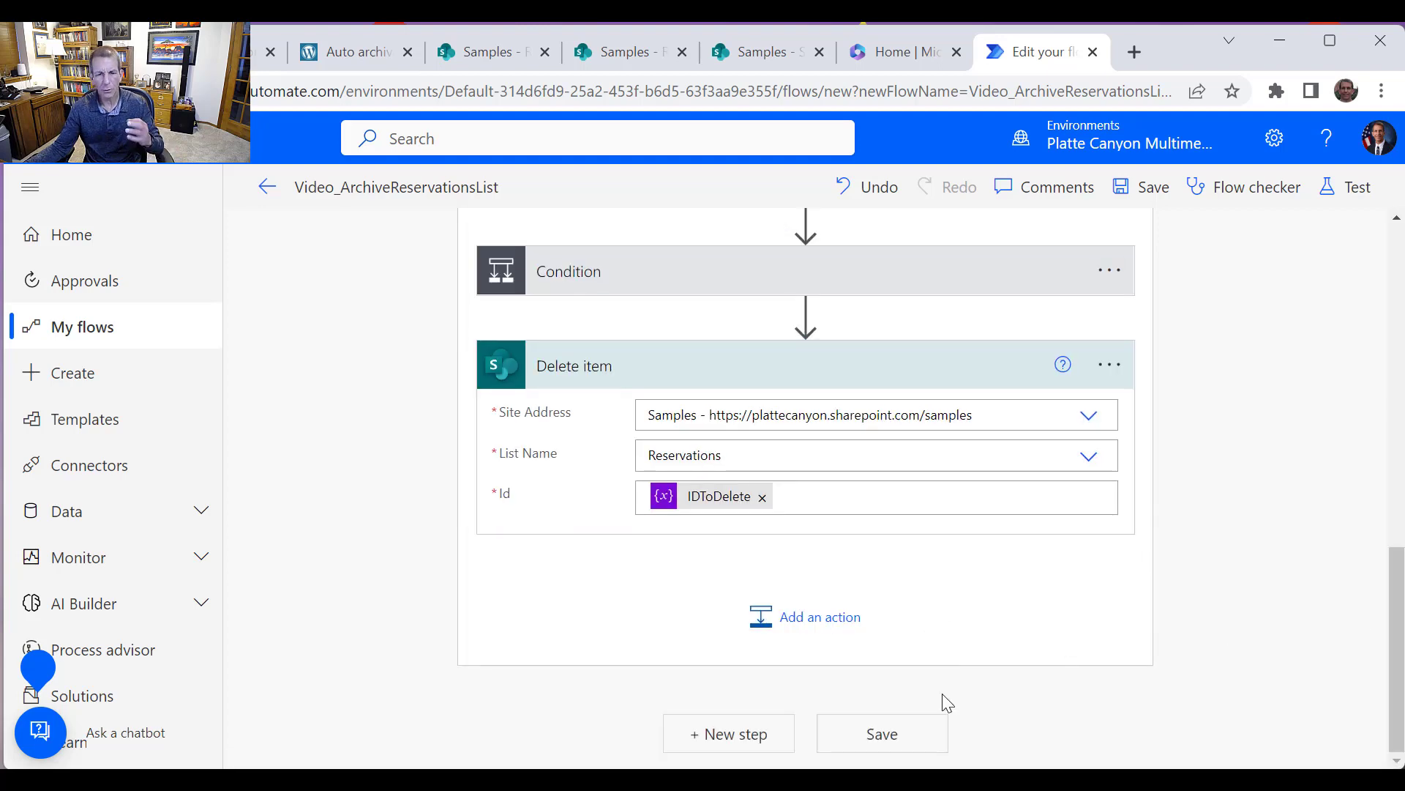
Add a new Condition step after the loop
scroll(1082, 721, up, 2)
scroll(1081, 721, up, 5)
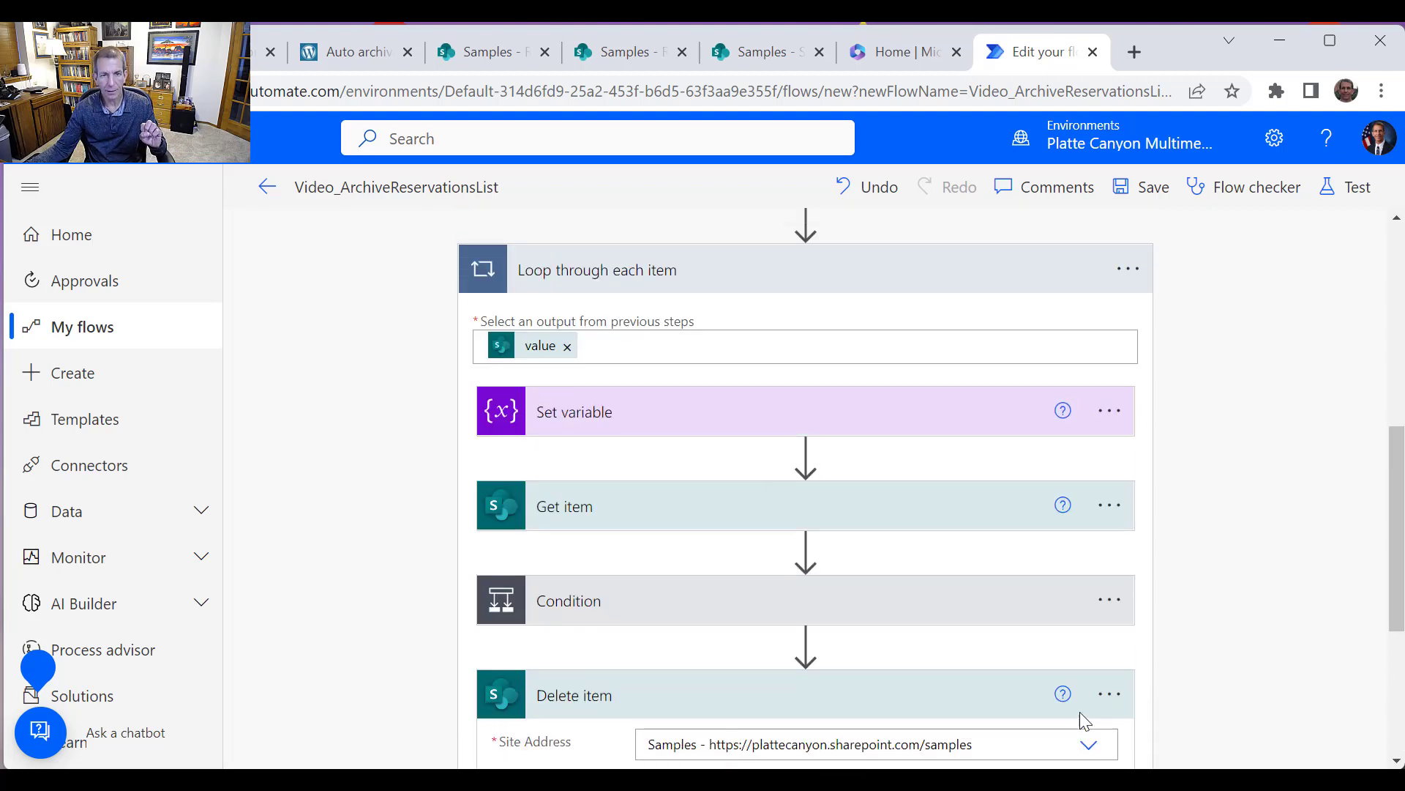
scroll(1082, 721, down, 3)
scroll(1084, 721, down, 5)
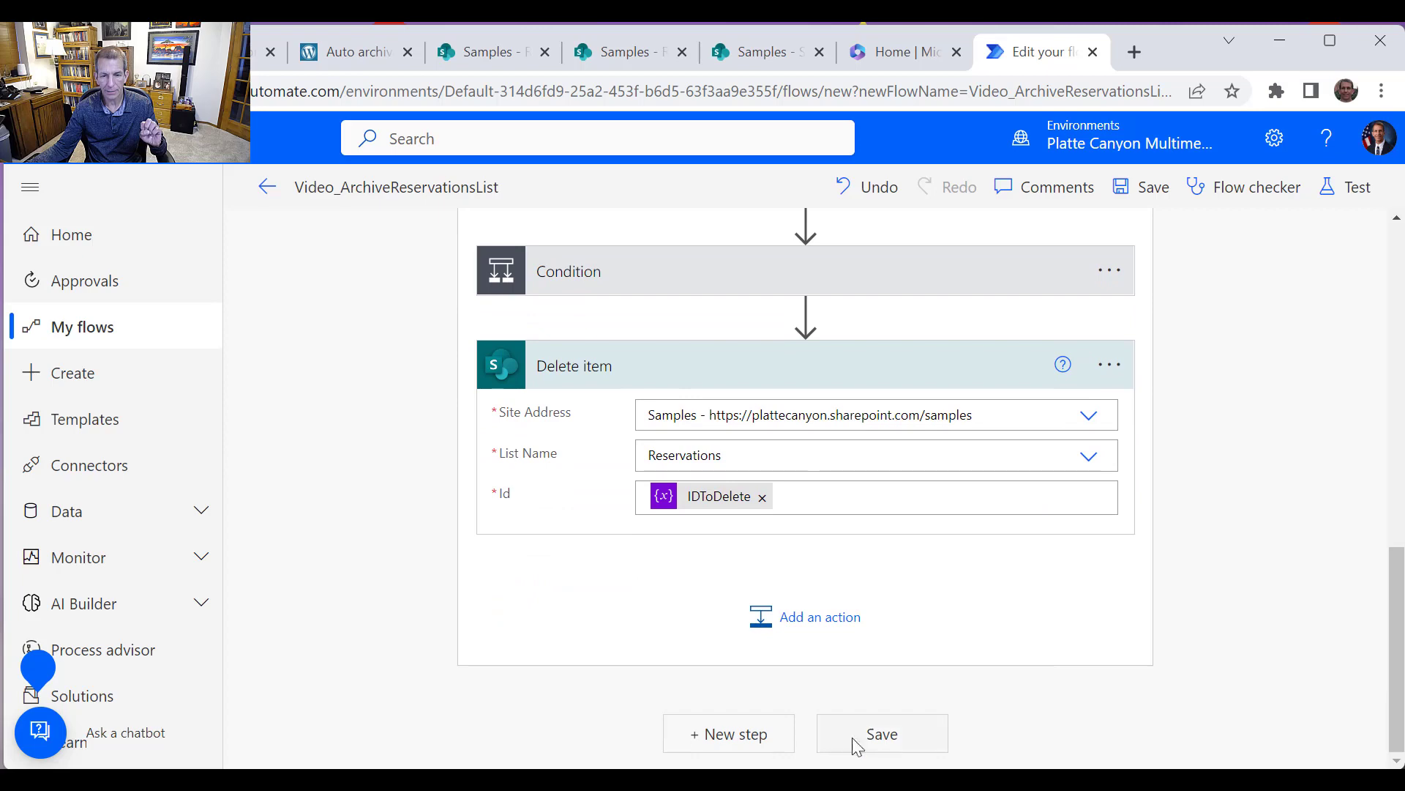
click(754, 734)
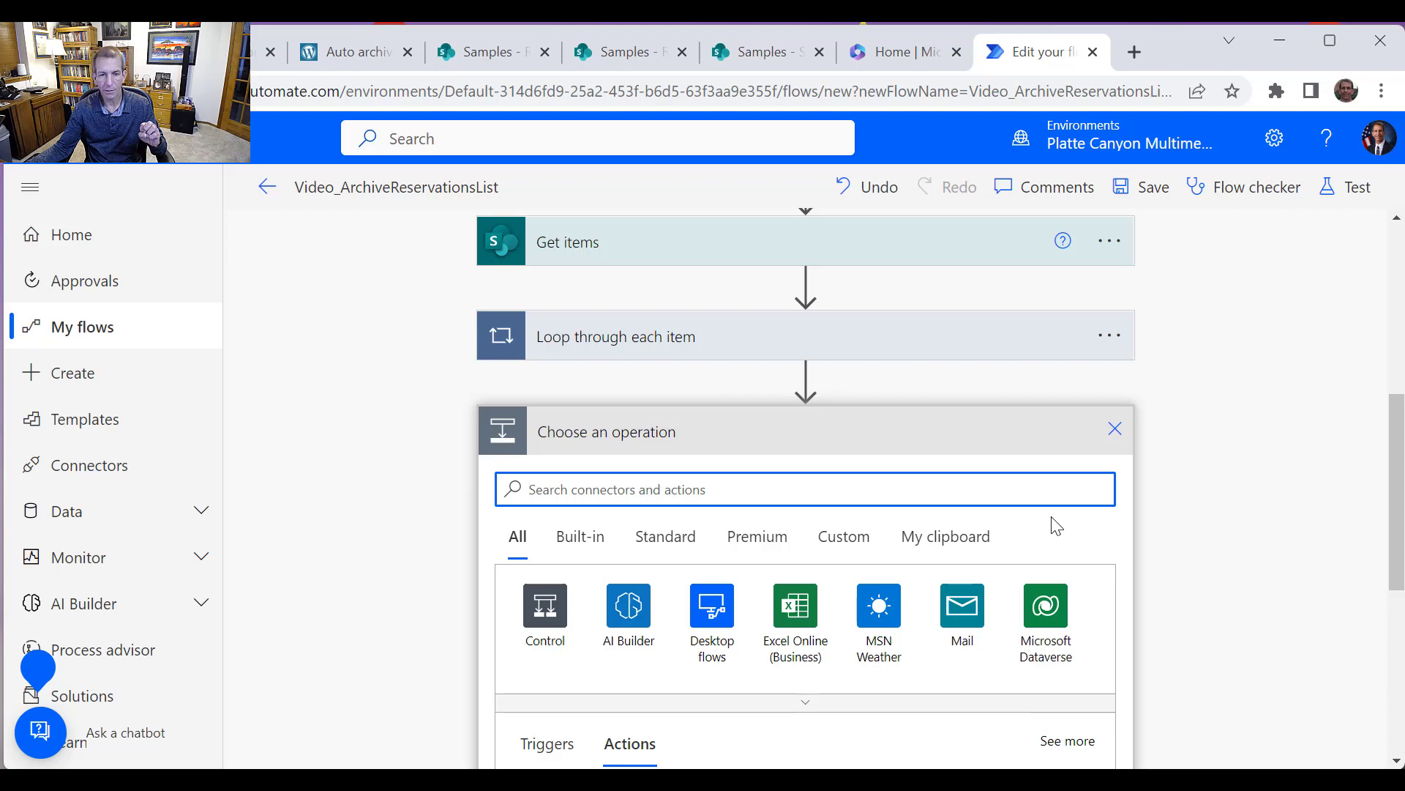
drag(1398, 570, 1395, 633)
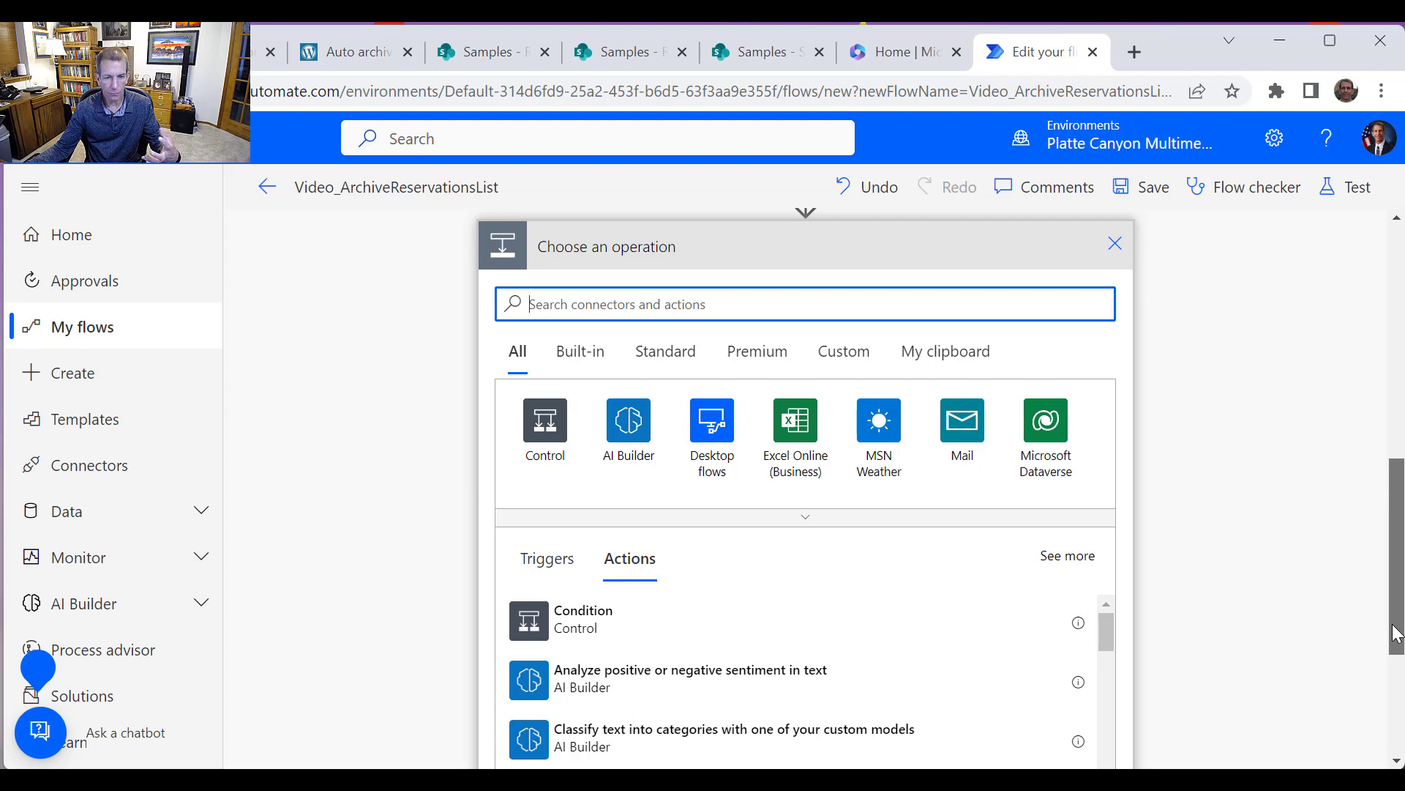
drag(1396, 633, 1396, 677)
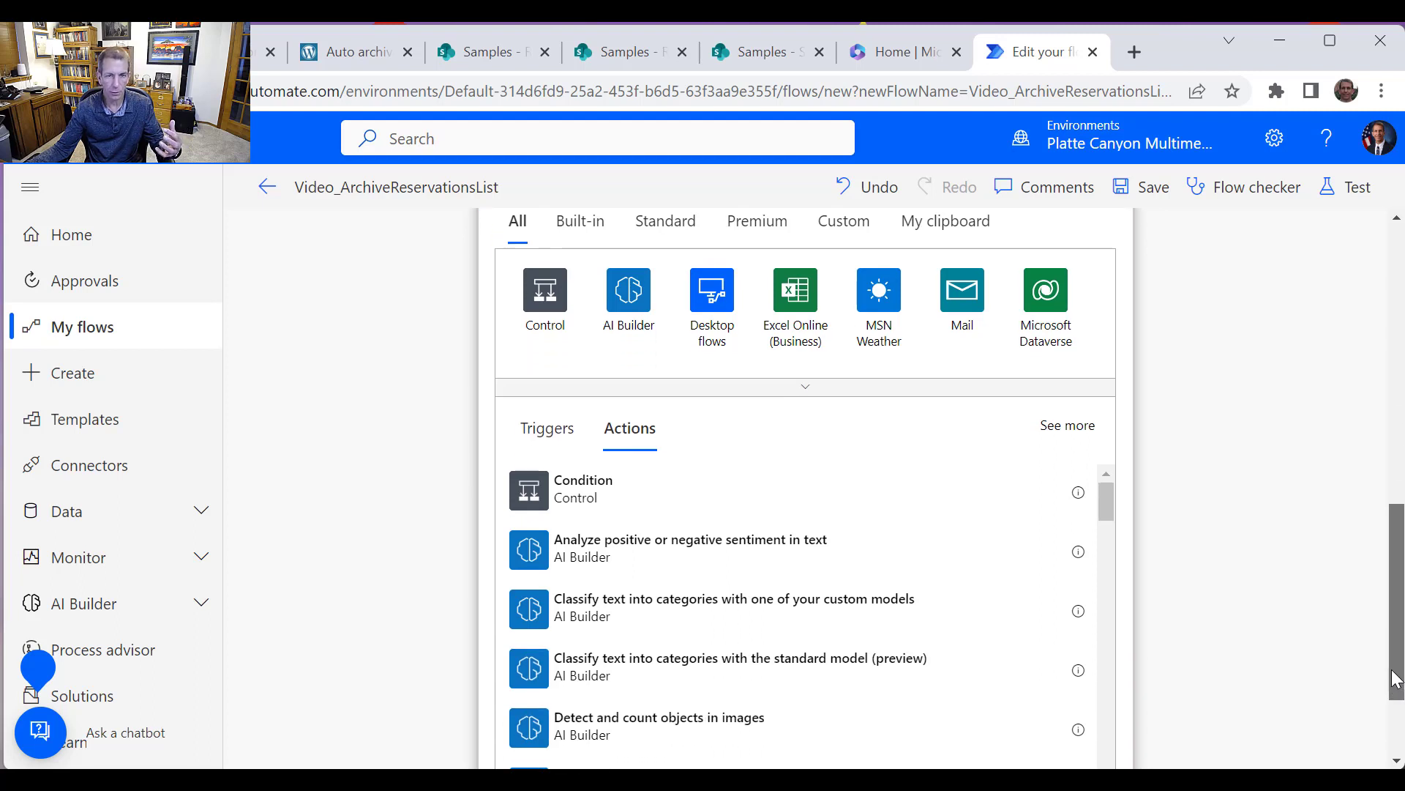
drag(1395, 677, 1395, 626)
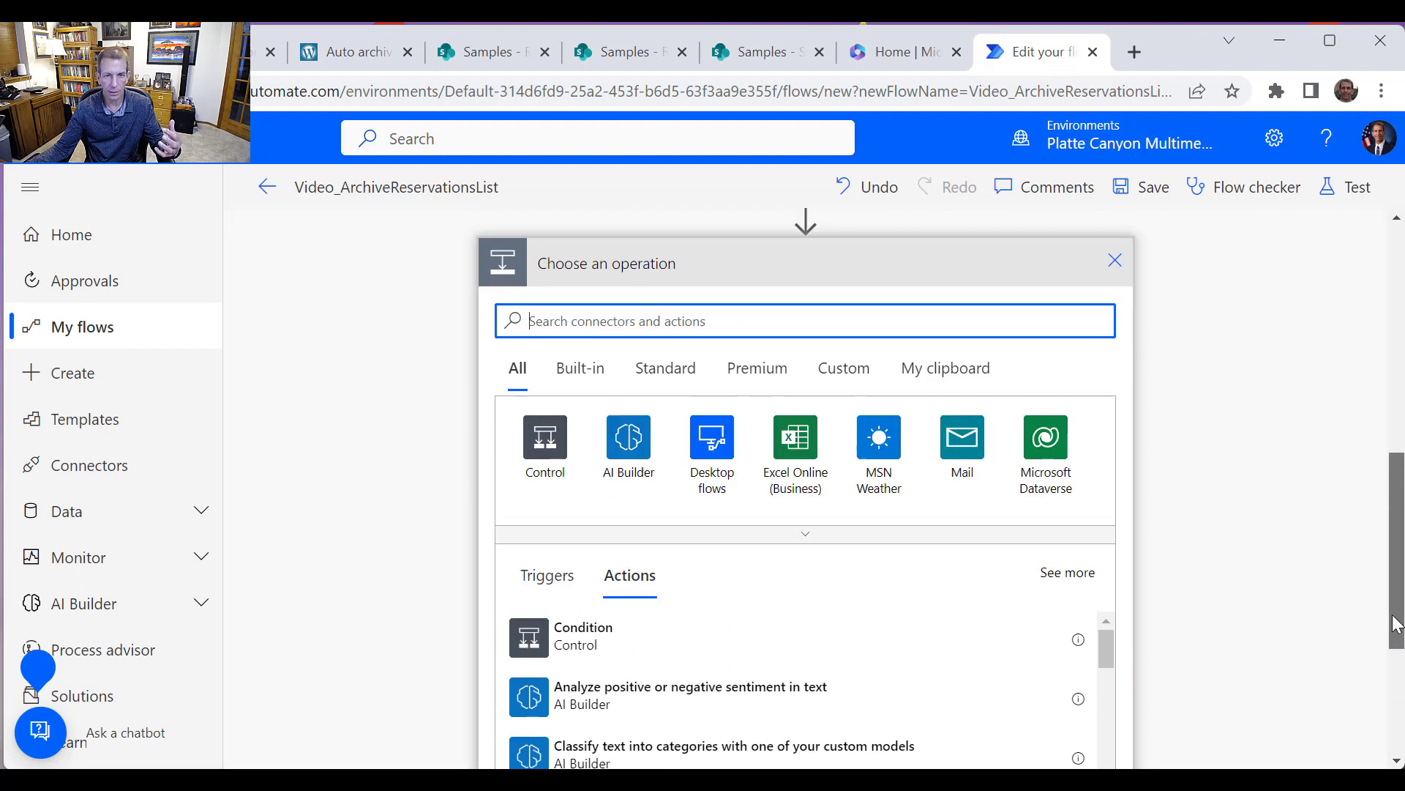
click(625, 644)
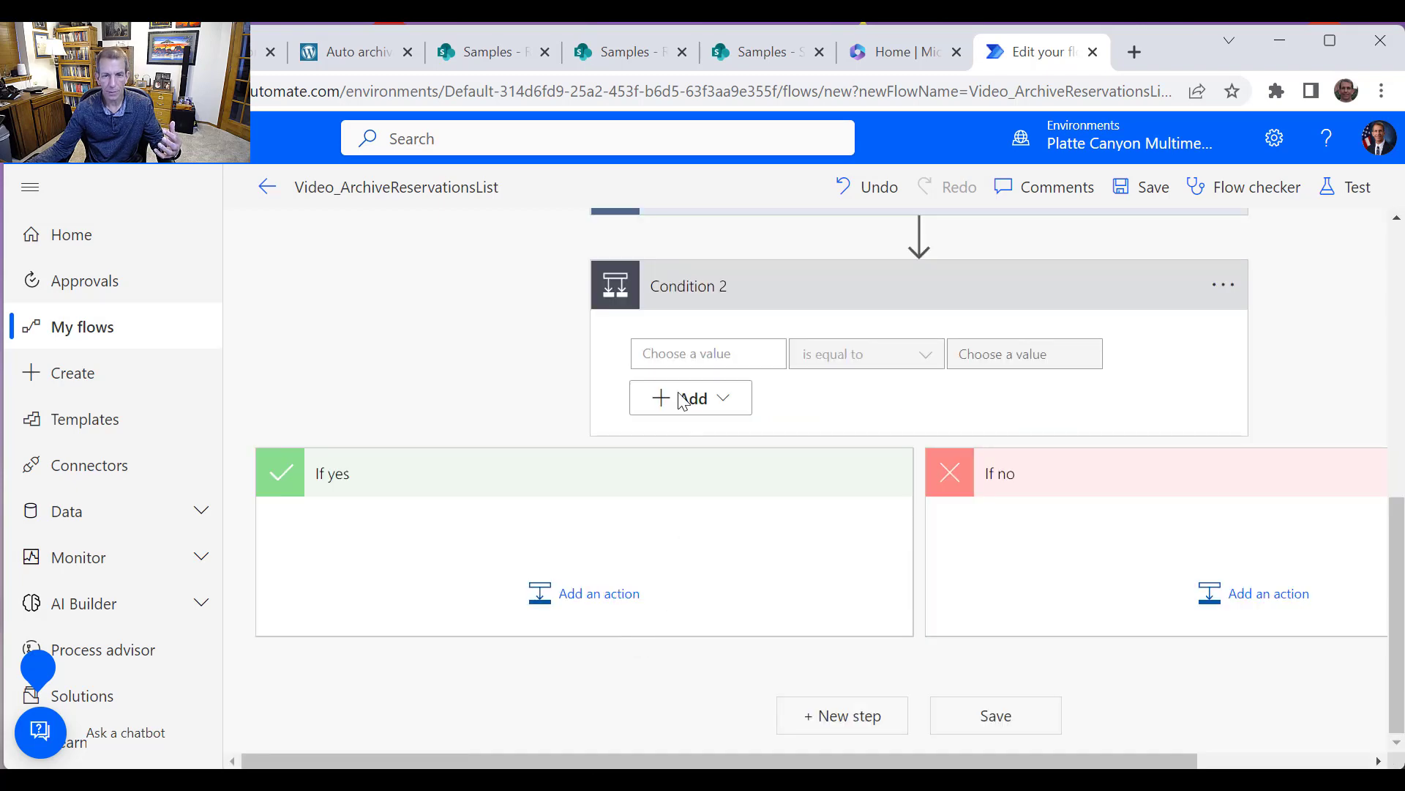
Set Condition 2's first value to the expression sub(variables('CurrentYear'), variables('YearChangedArchiveList'))
click(731, 350)
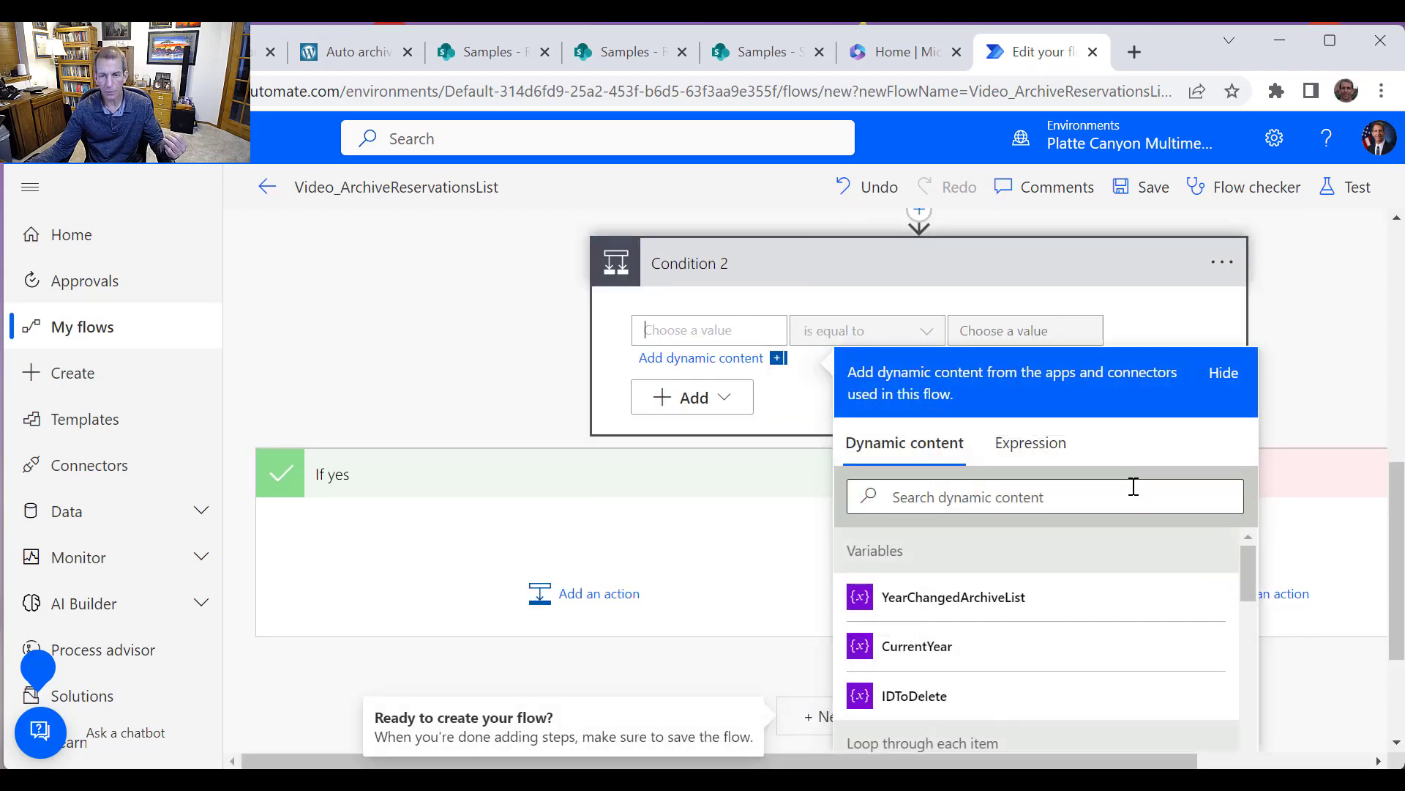
click(1045, 461)
text(s)
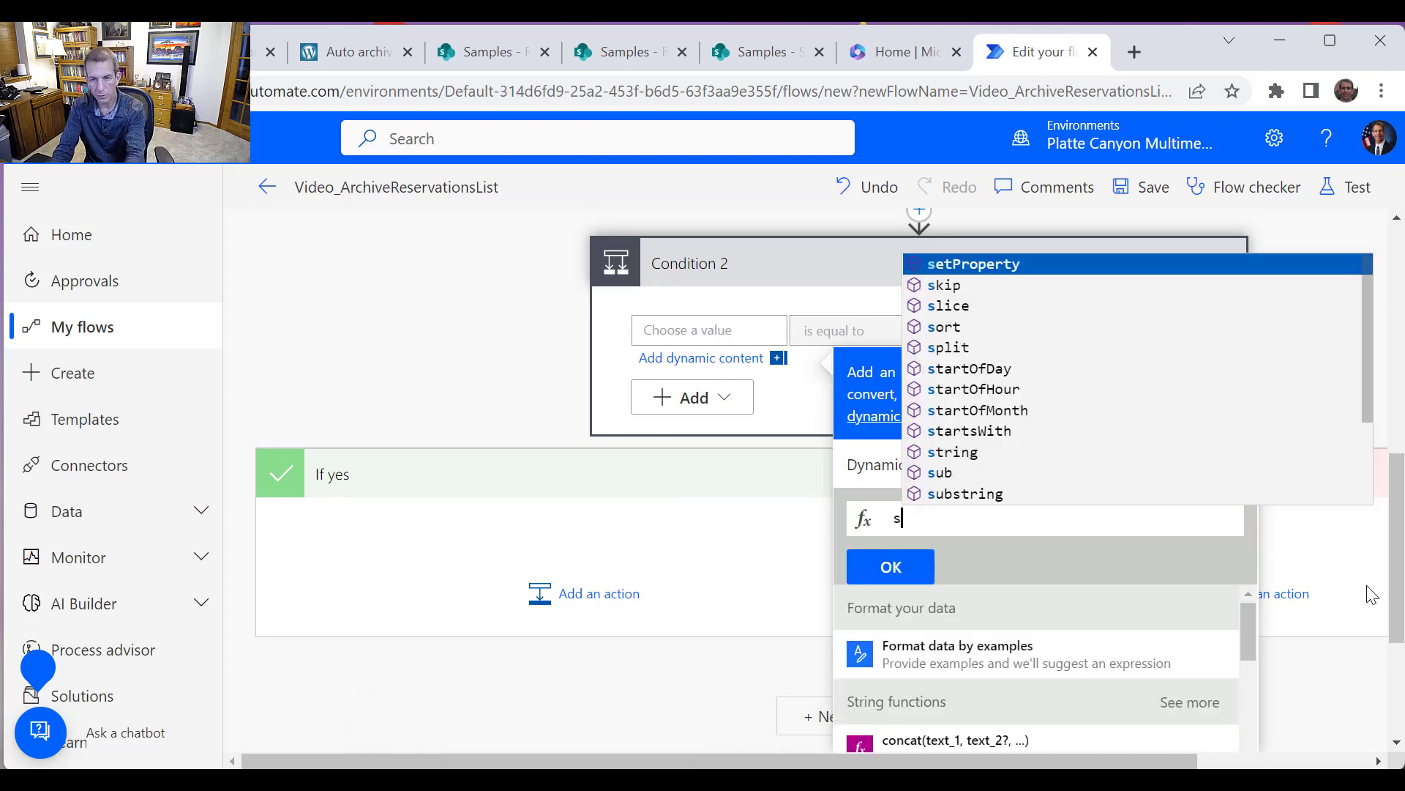
text(ub()
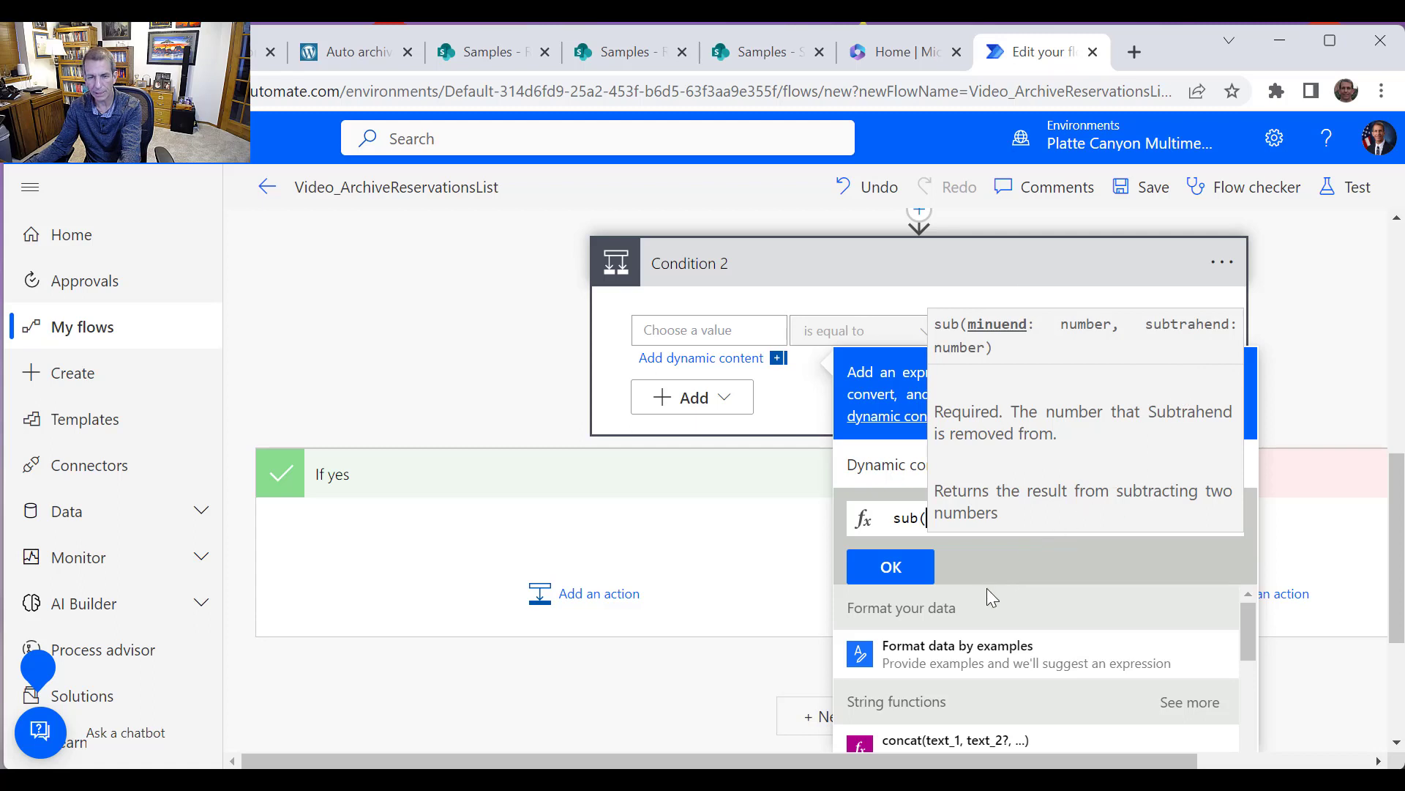
click(895, 472)
scroll(1079, 624, down, 1)
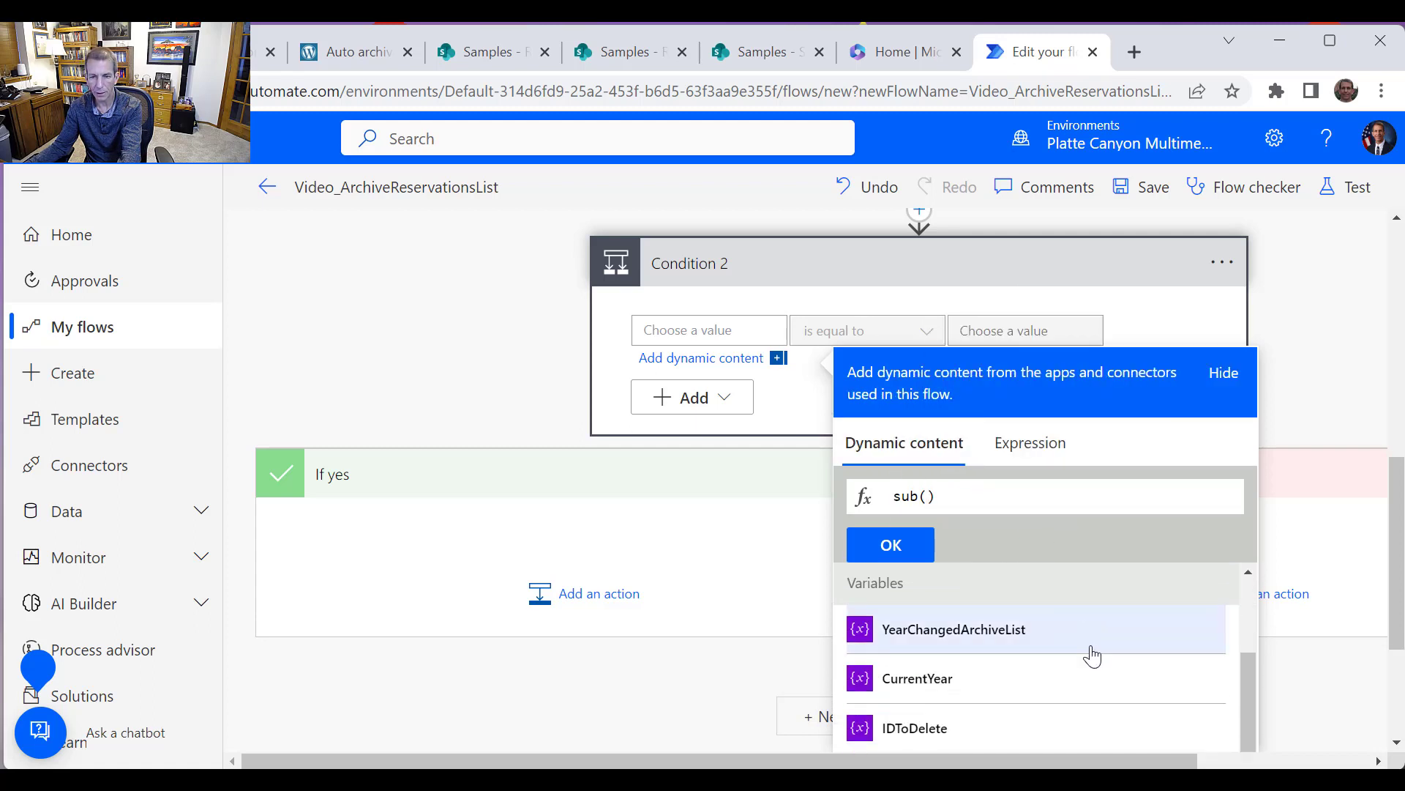
click(939, 687)
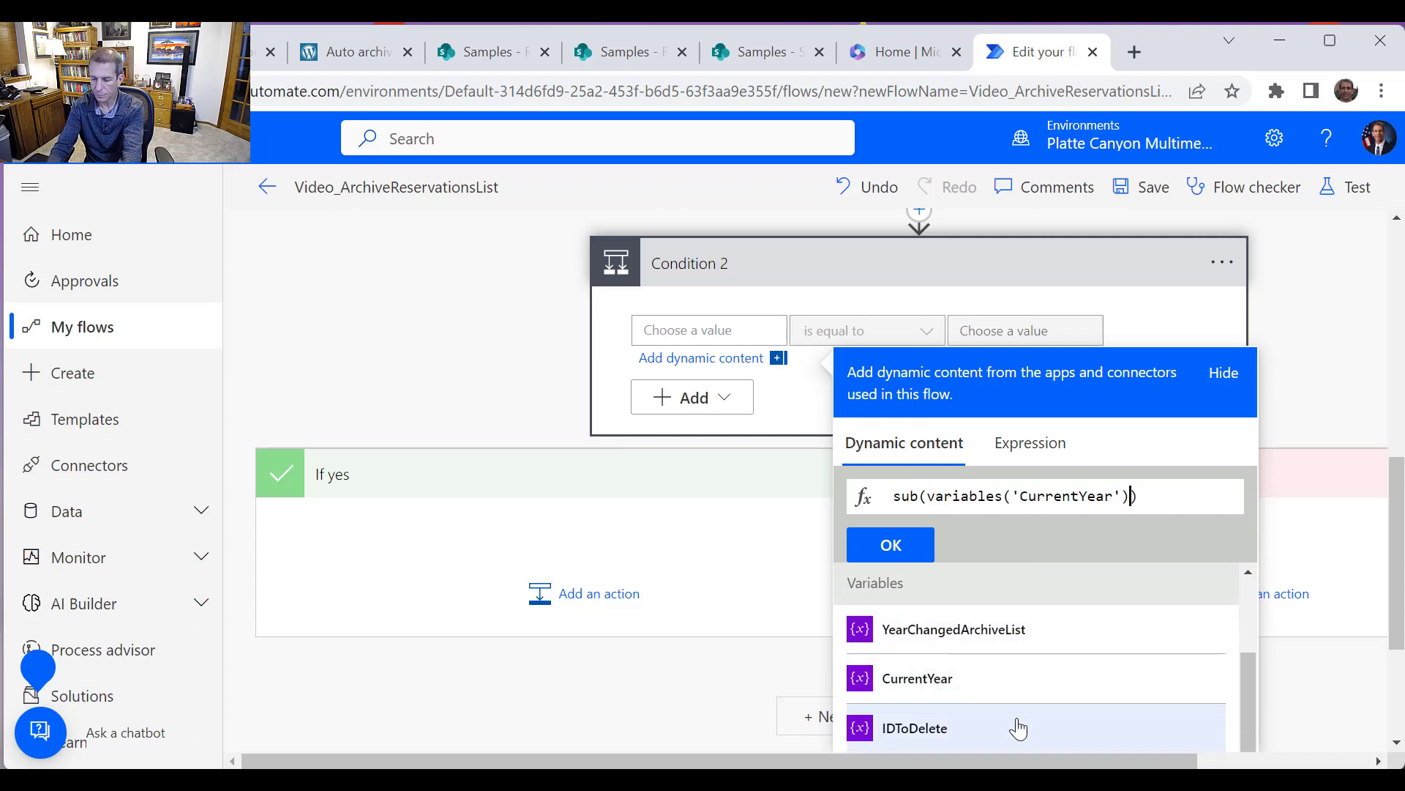
click(981, 646)
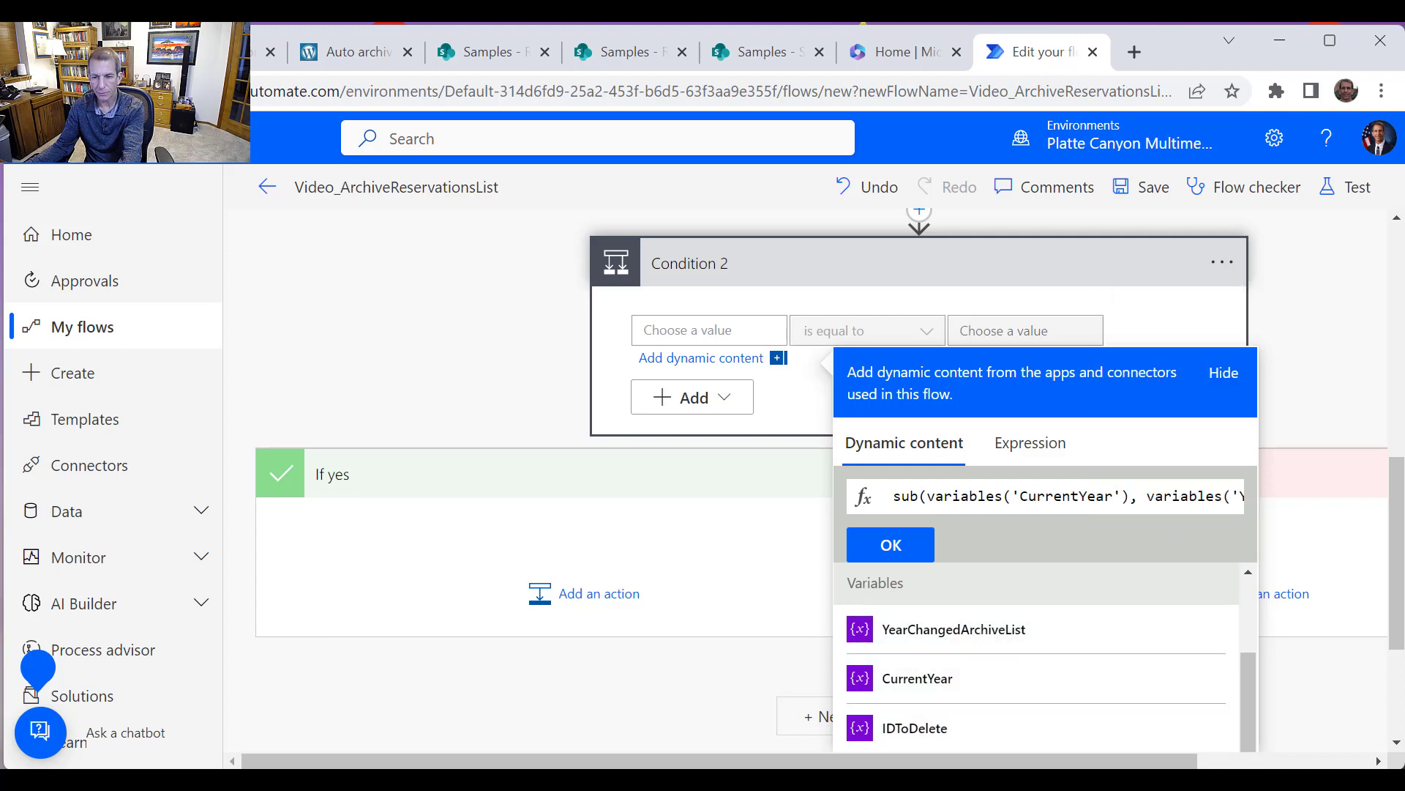
drag(1172, 763, 1198, 764)
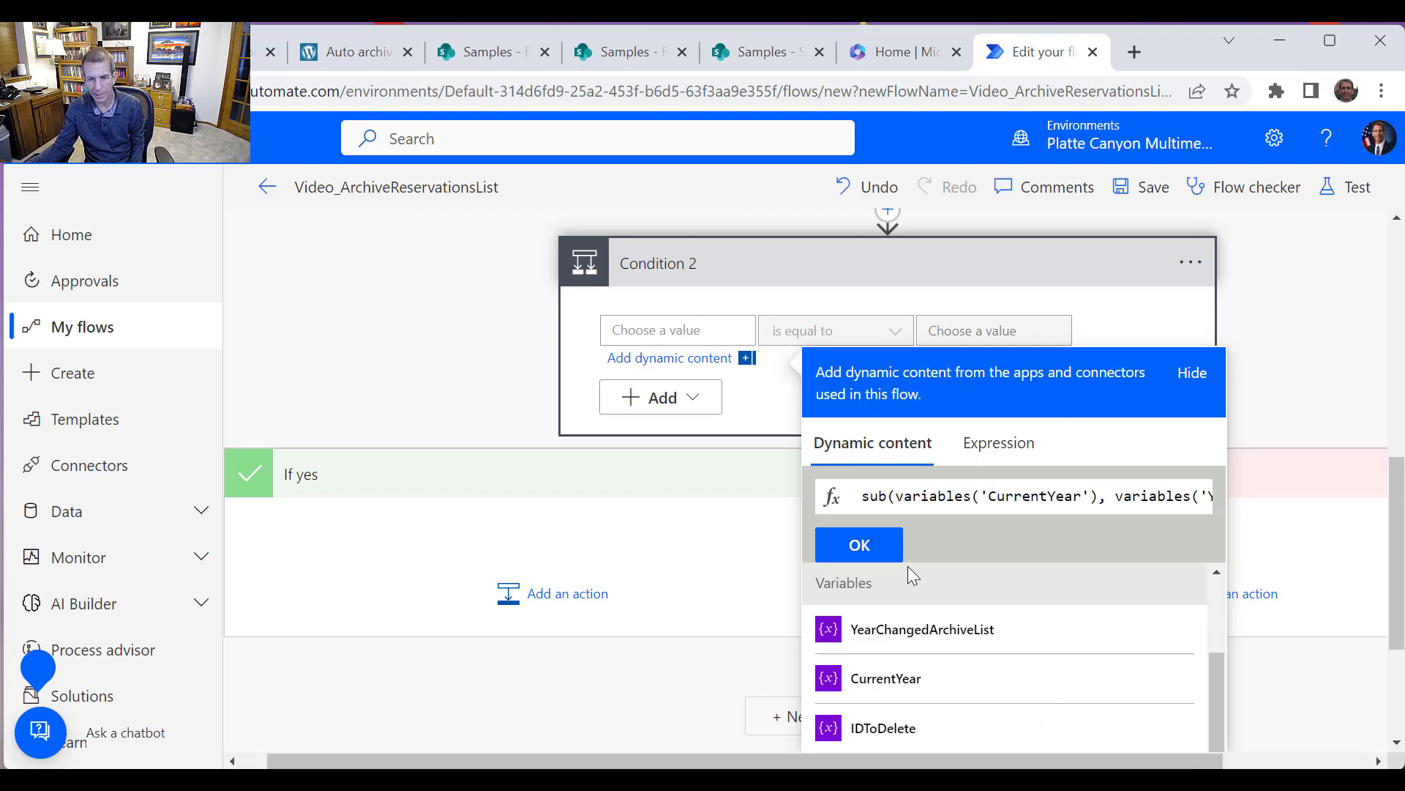
click(885, 550)
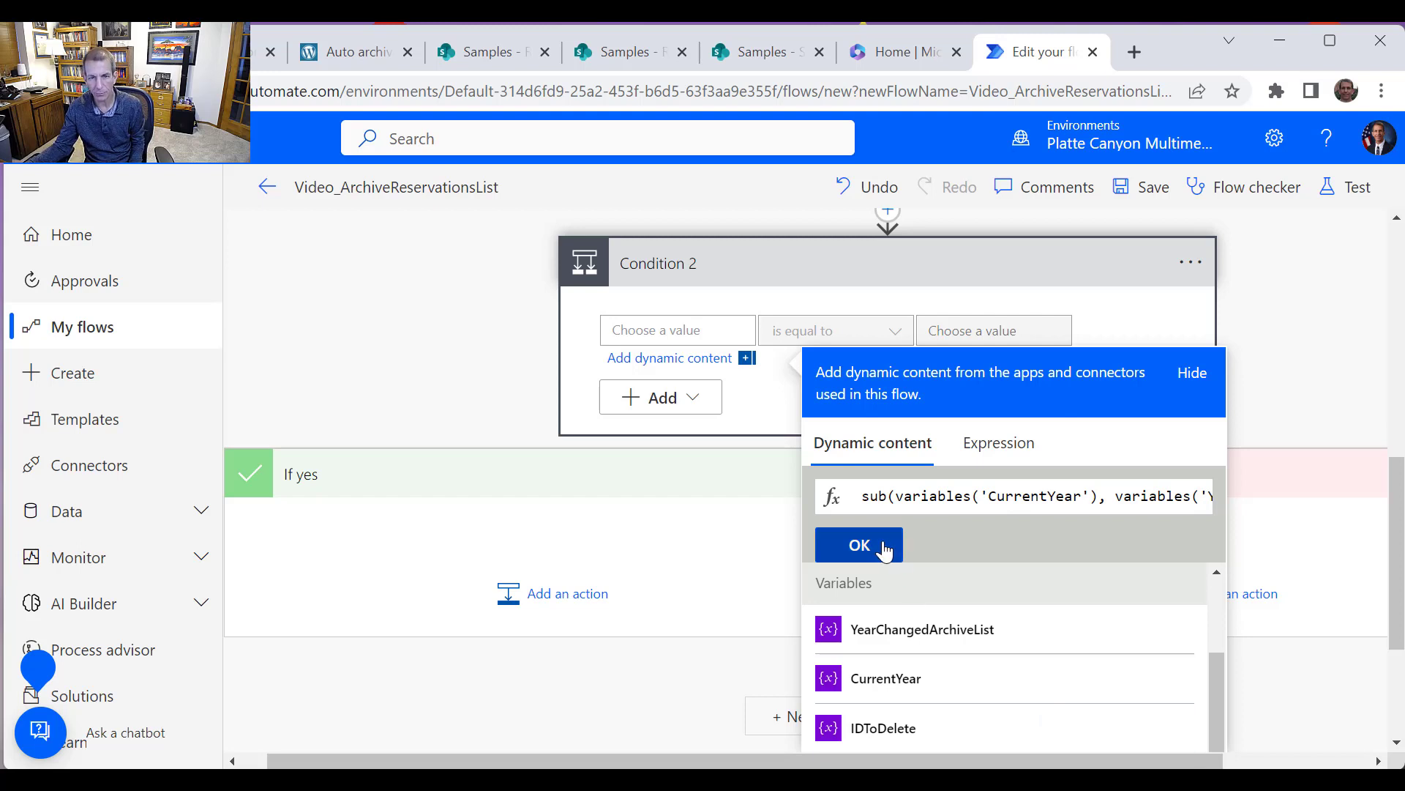
Set Condition 2's operator to is greater than or equal to and its compare value to 2
click(895, 333)
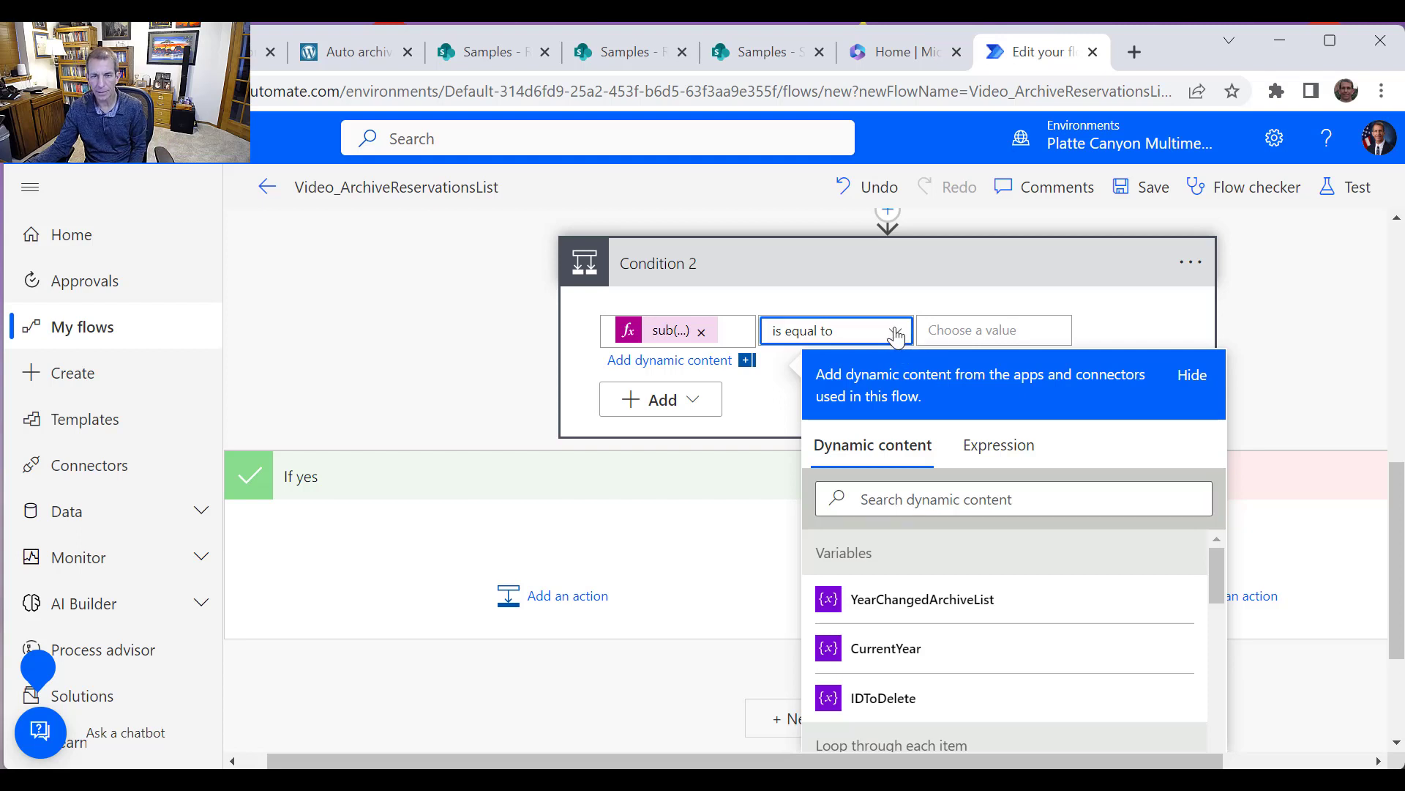
click(894, 333)
click(1019, 502)
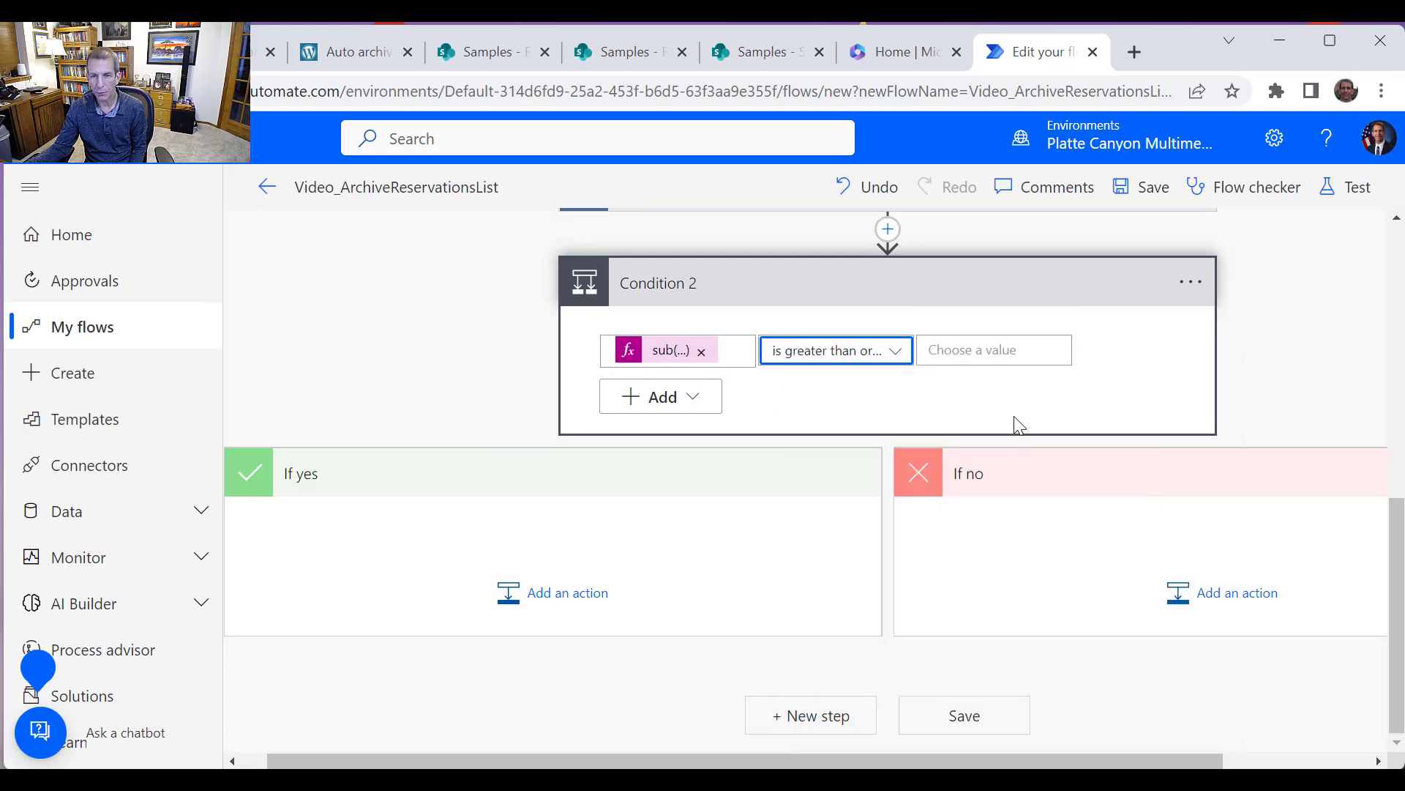
click(991, 352)
text(2)
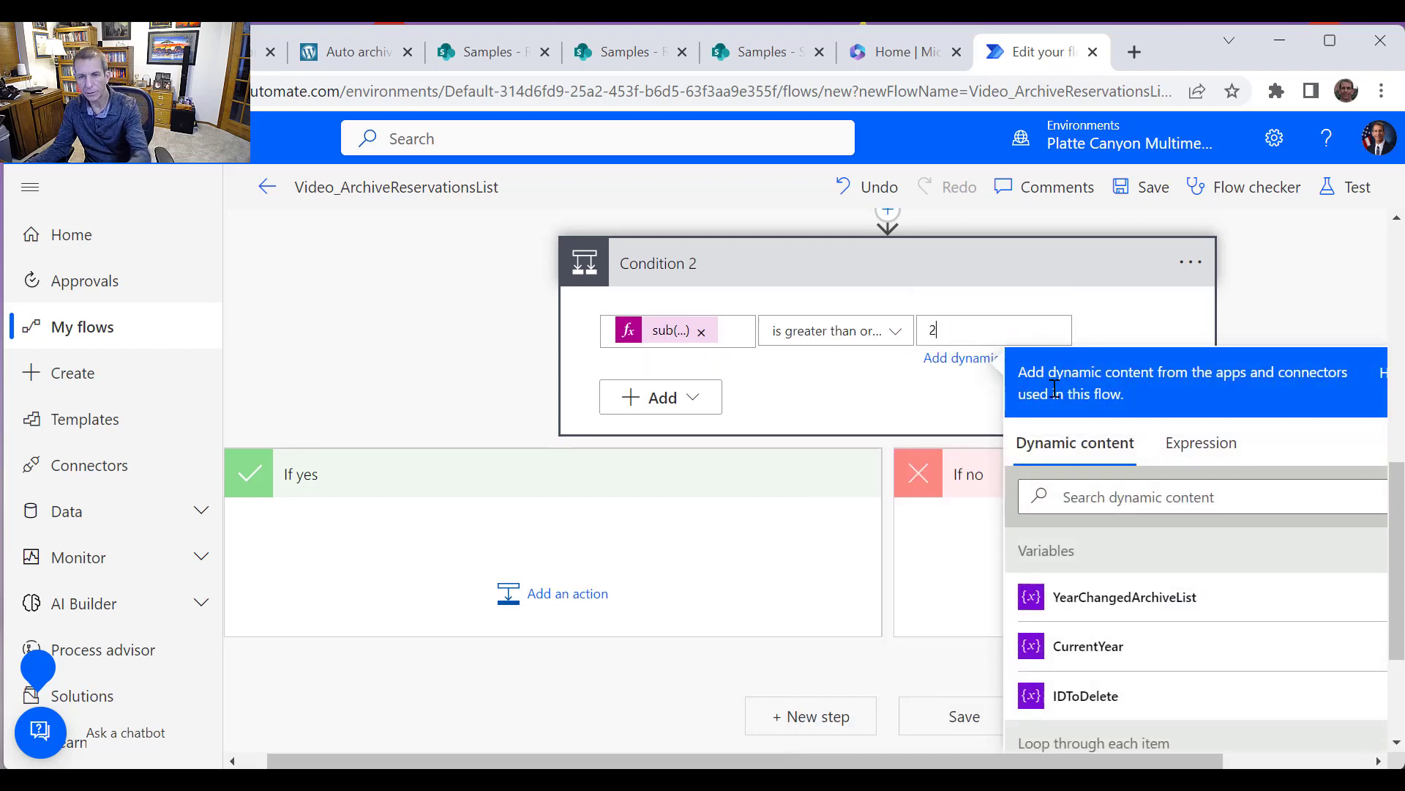
click(672, 484)
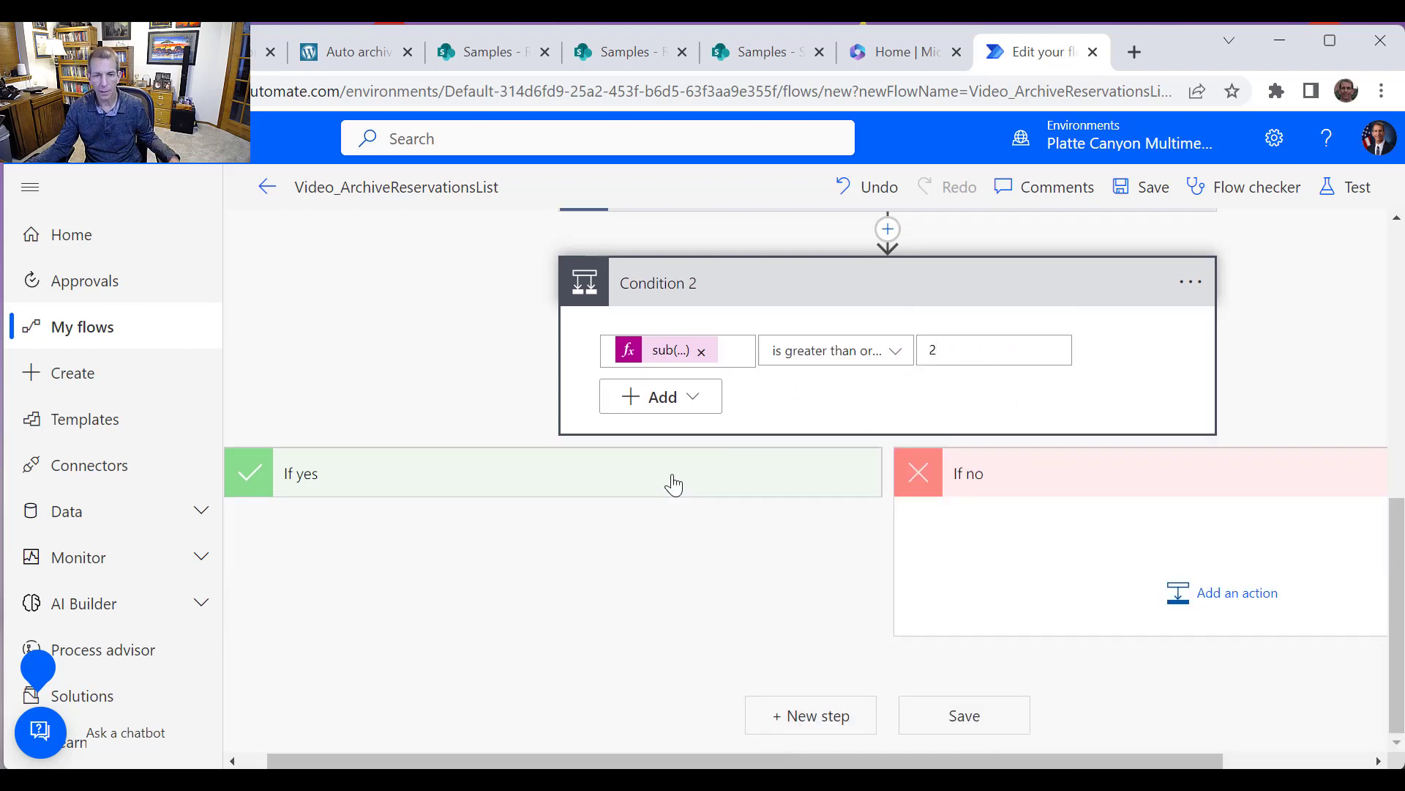
Add a Microsoft Teams "Post message in a chat or channel" action to the condition's If yes branch
click(560, 603)
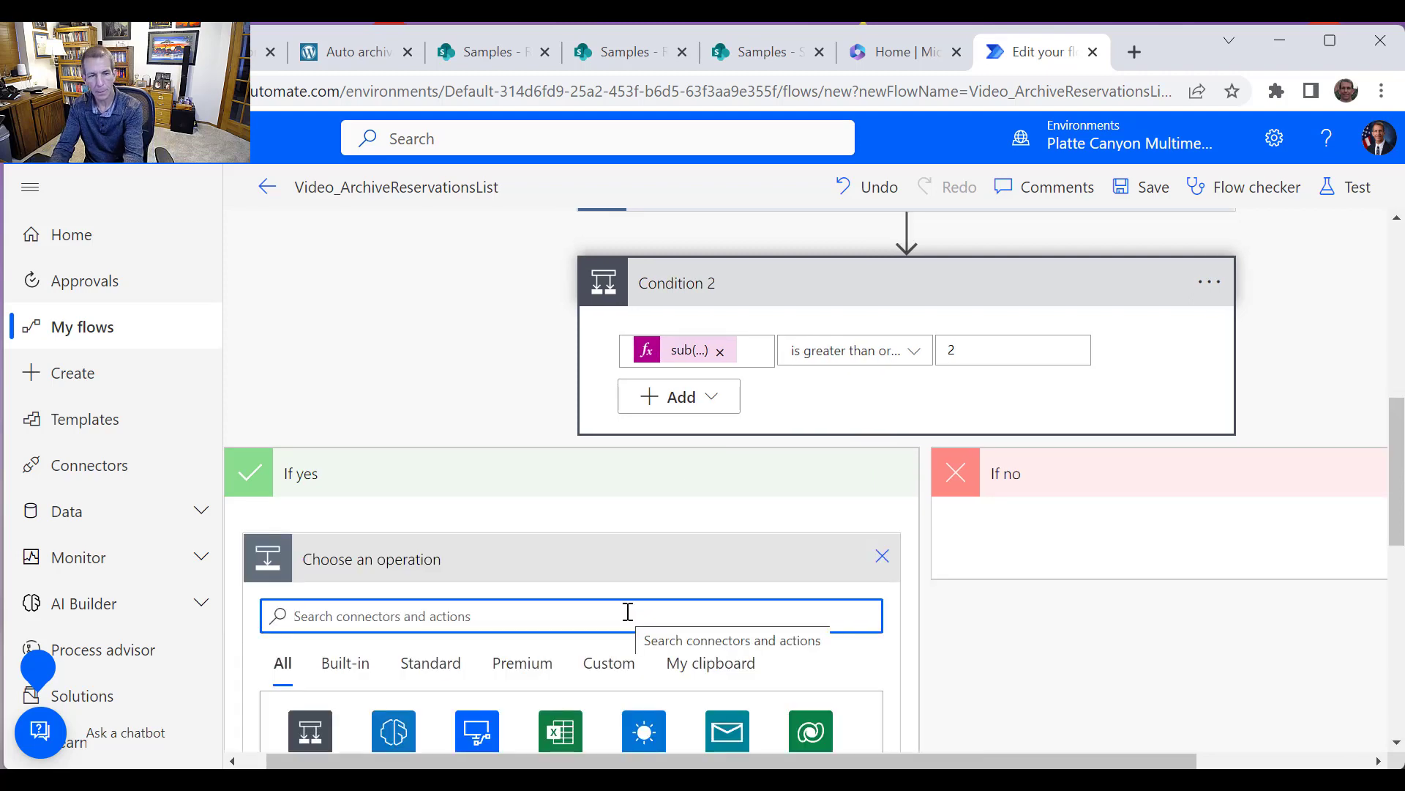
text(Teams)
scroll(670, 567, down, 3)
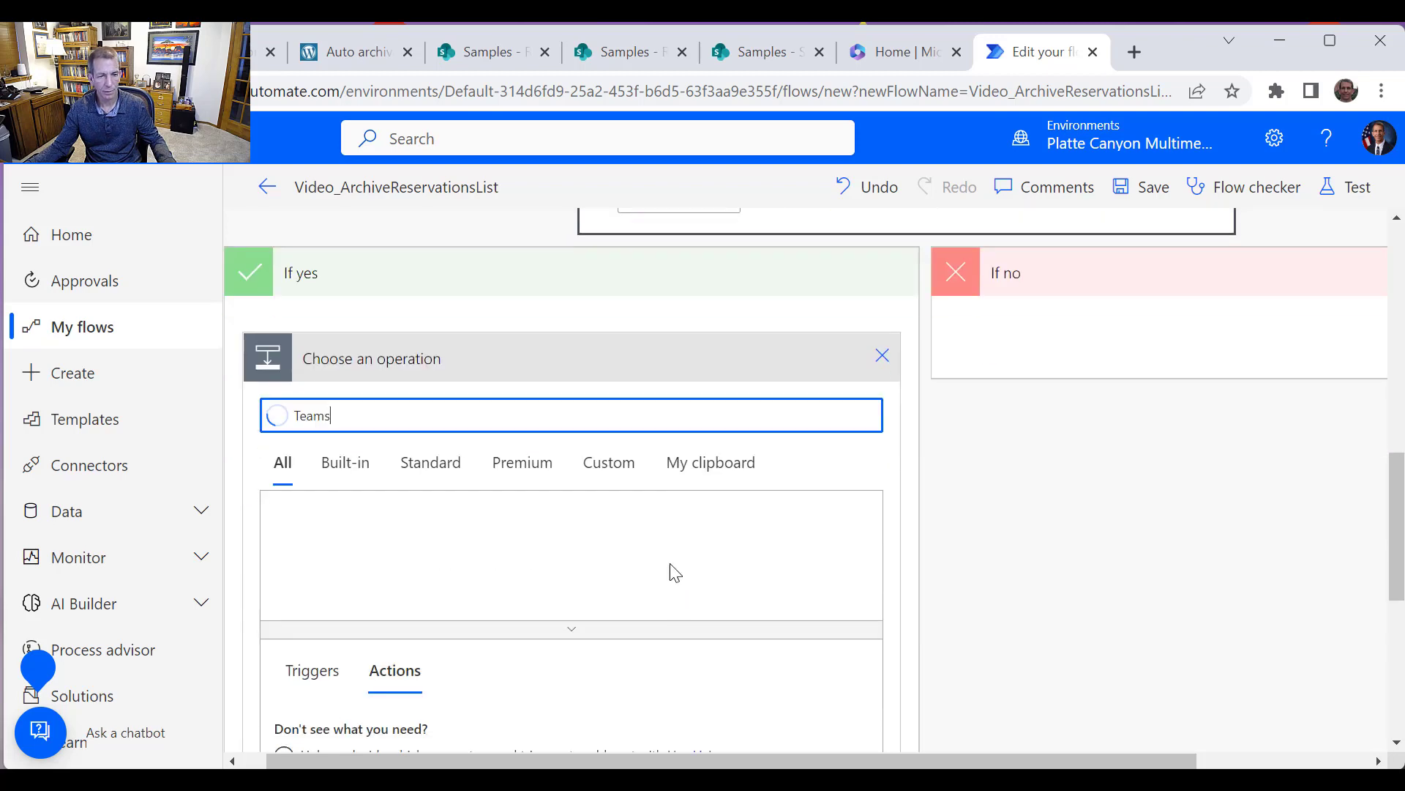
scroll(383, 659, down, 2)
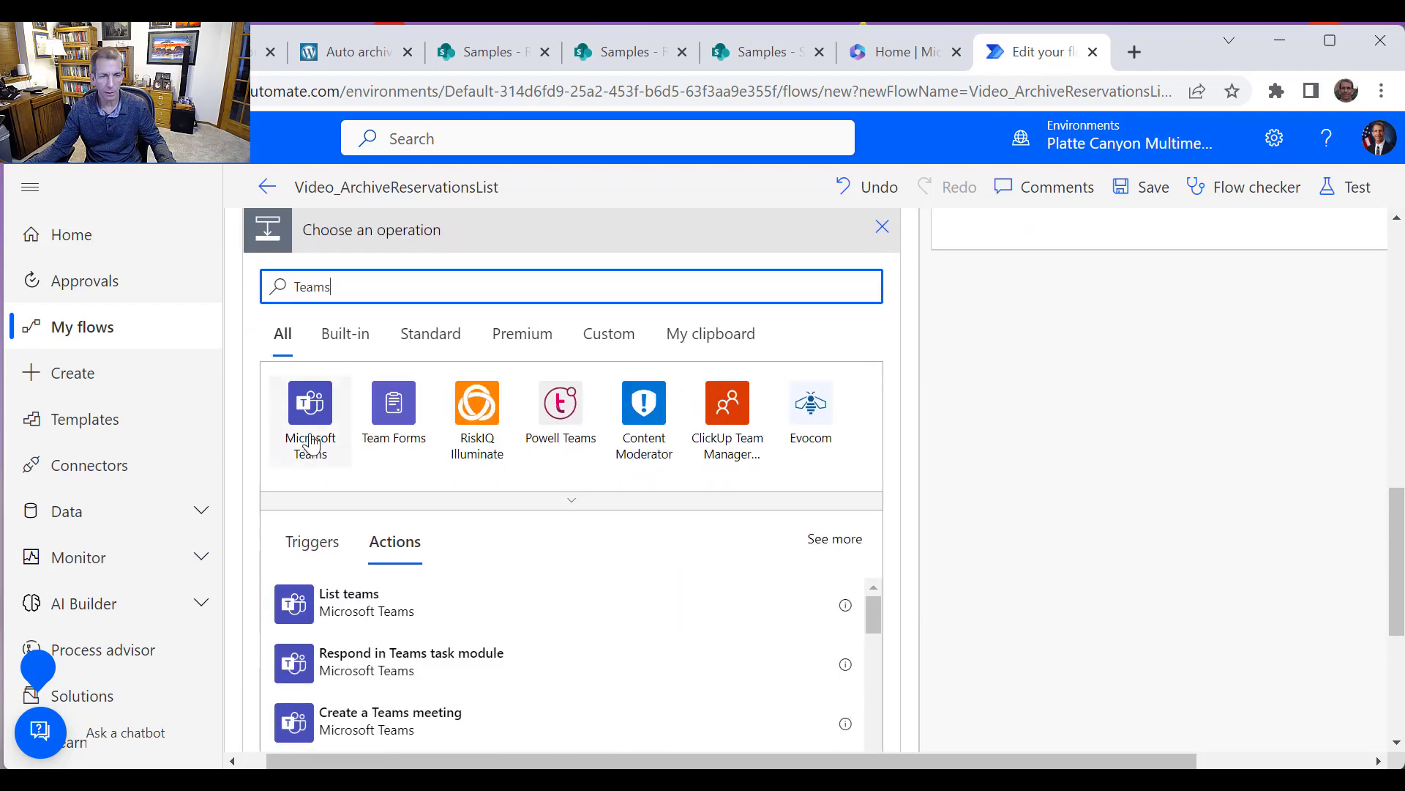
click(310, 432)
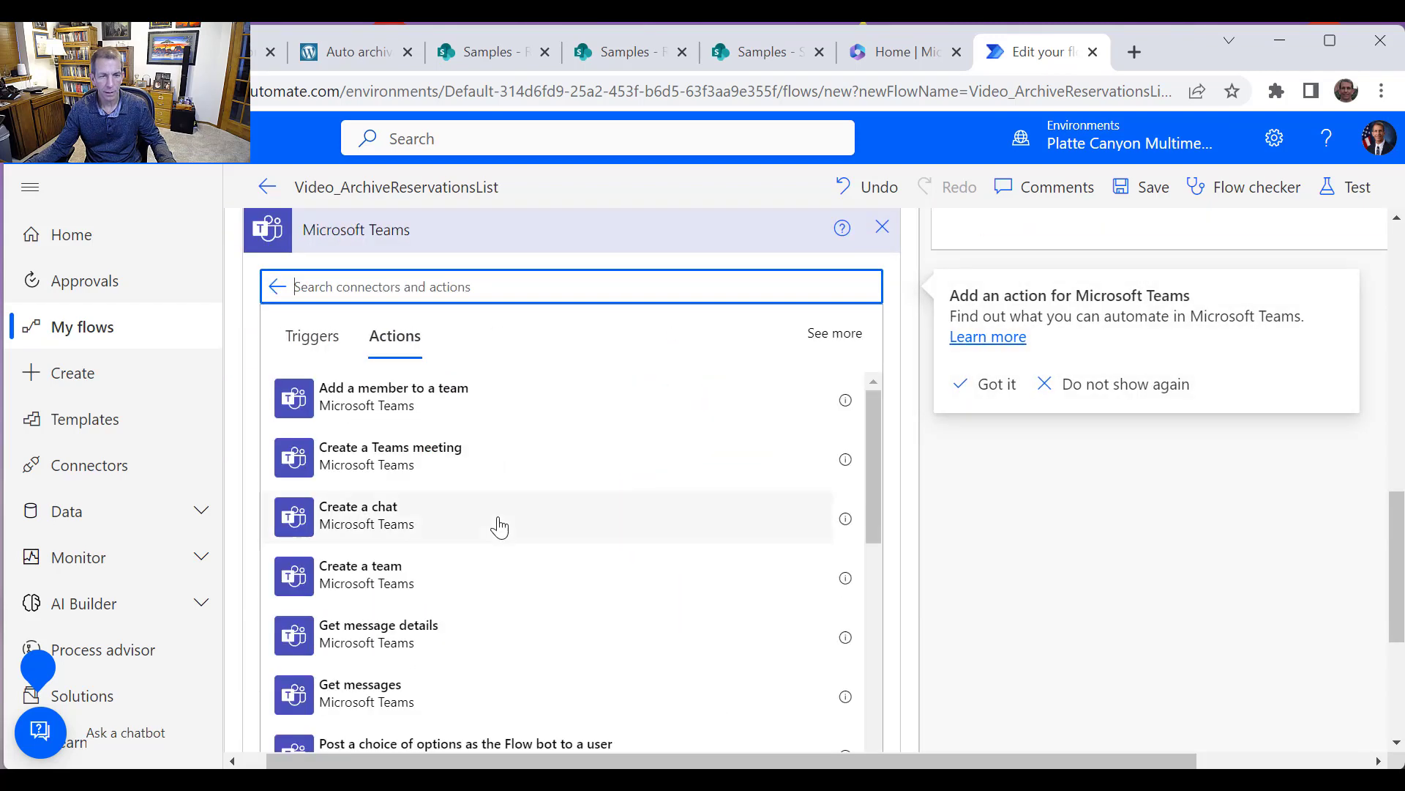
scroll(525, 549, down, 3)
scroll(574, 582, down, 2)
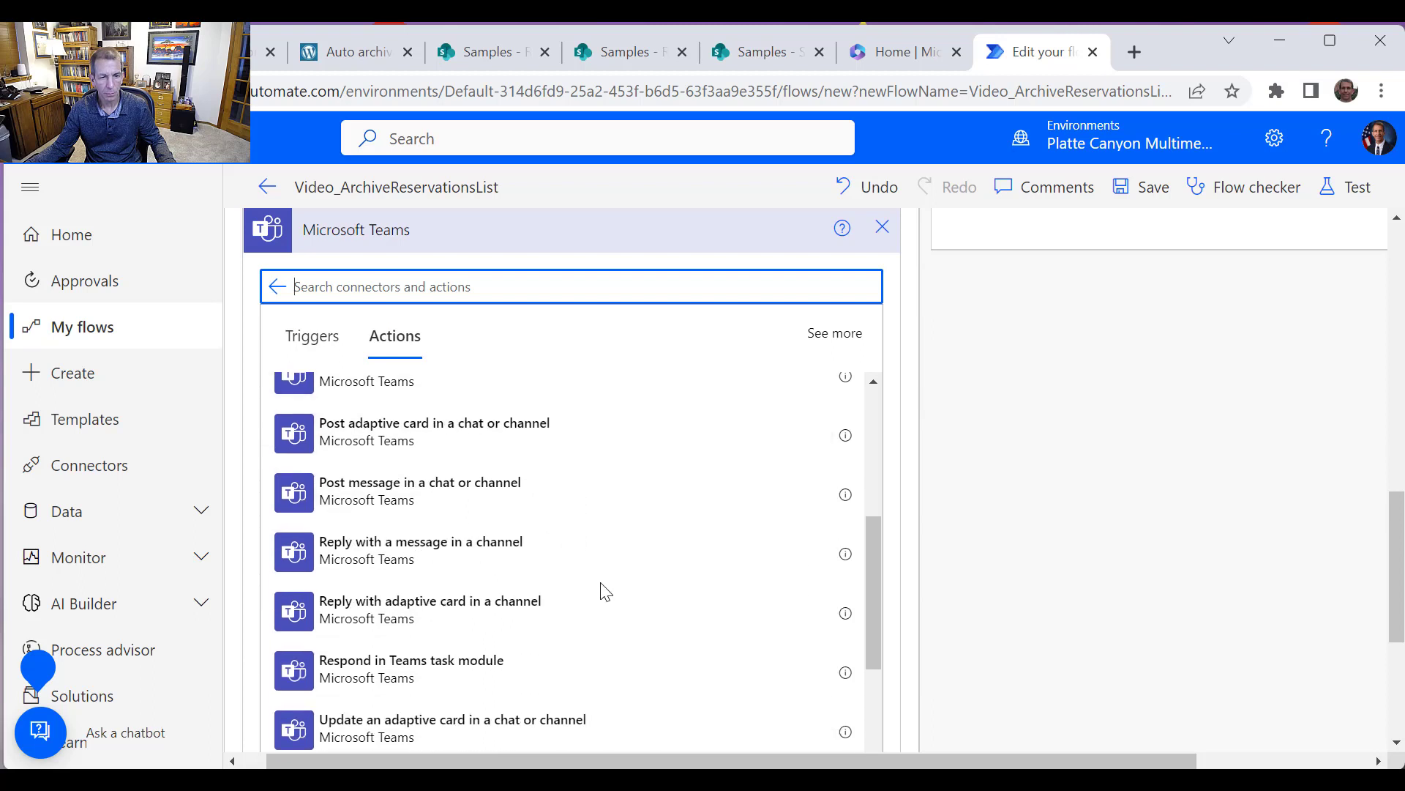
scroll(611, 619, down, 3)
scroll(612, 619, up, 3)
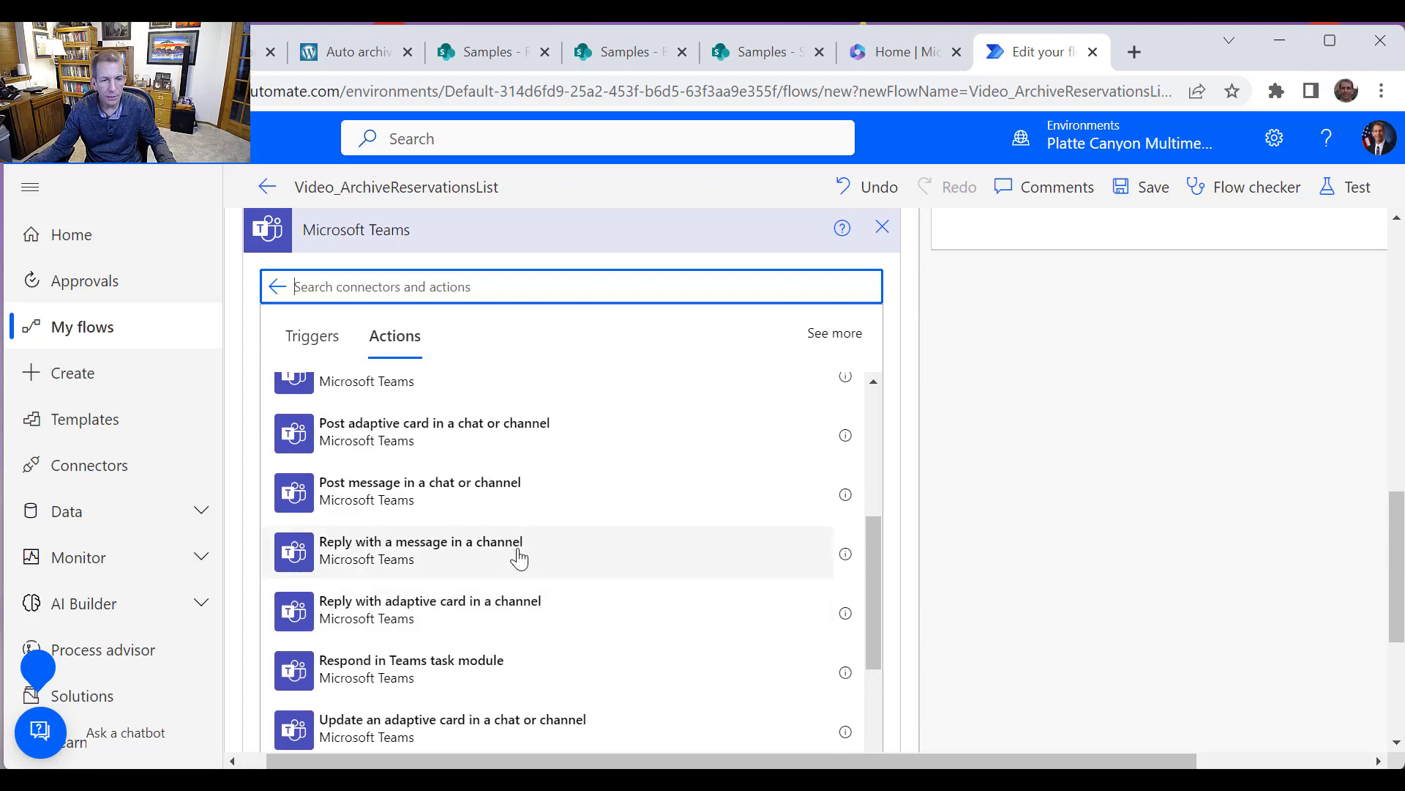
click(494, 496)
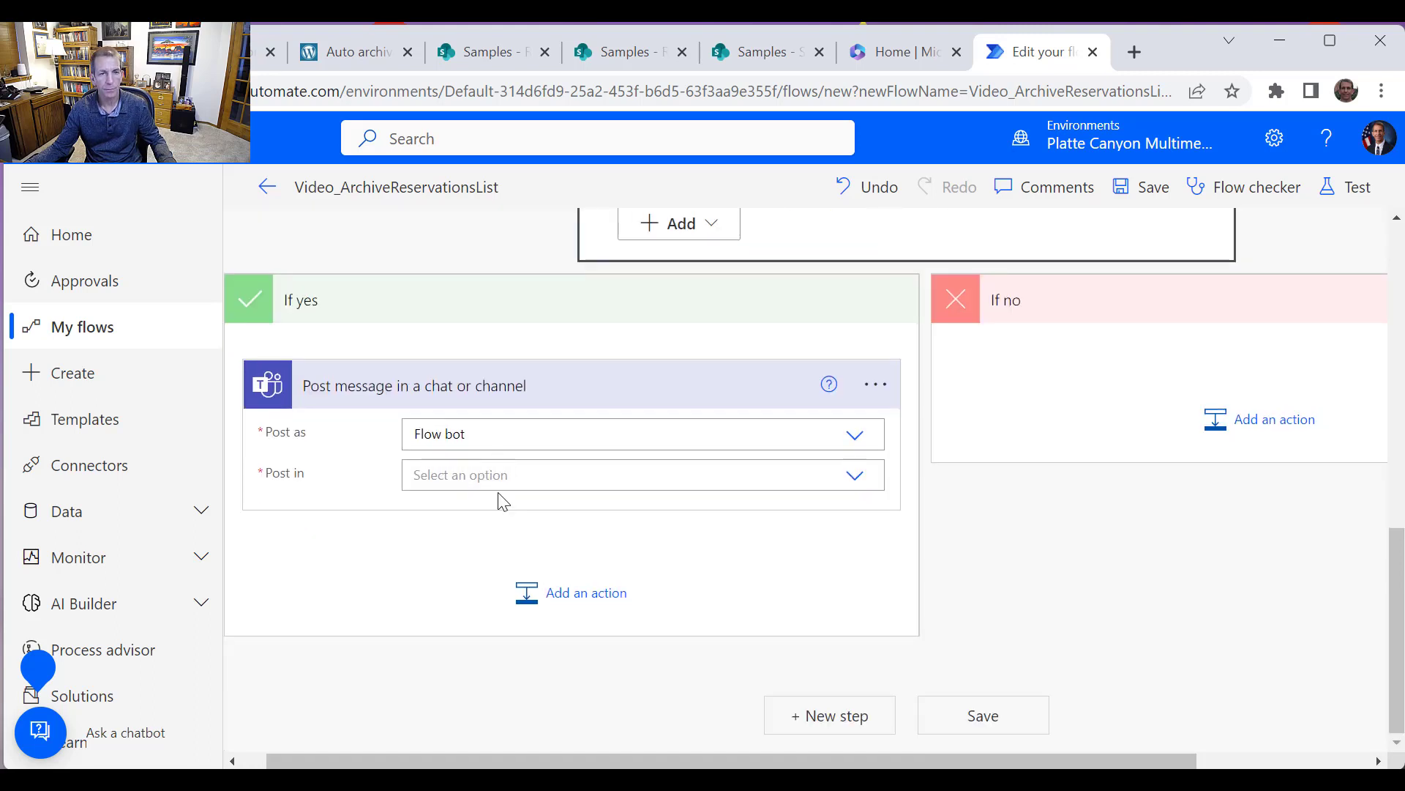
Set the Teams action to post in a Channel, choosing team Platte Canyon and channel General
click(841, 485)
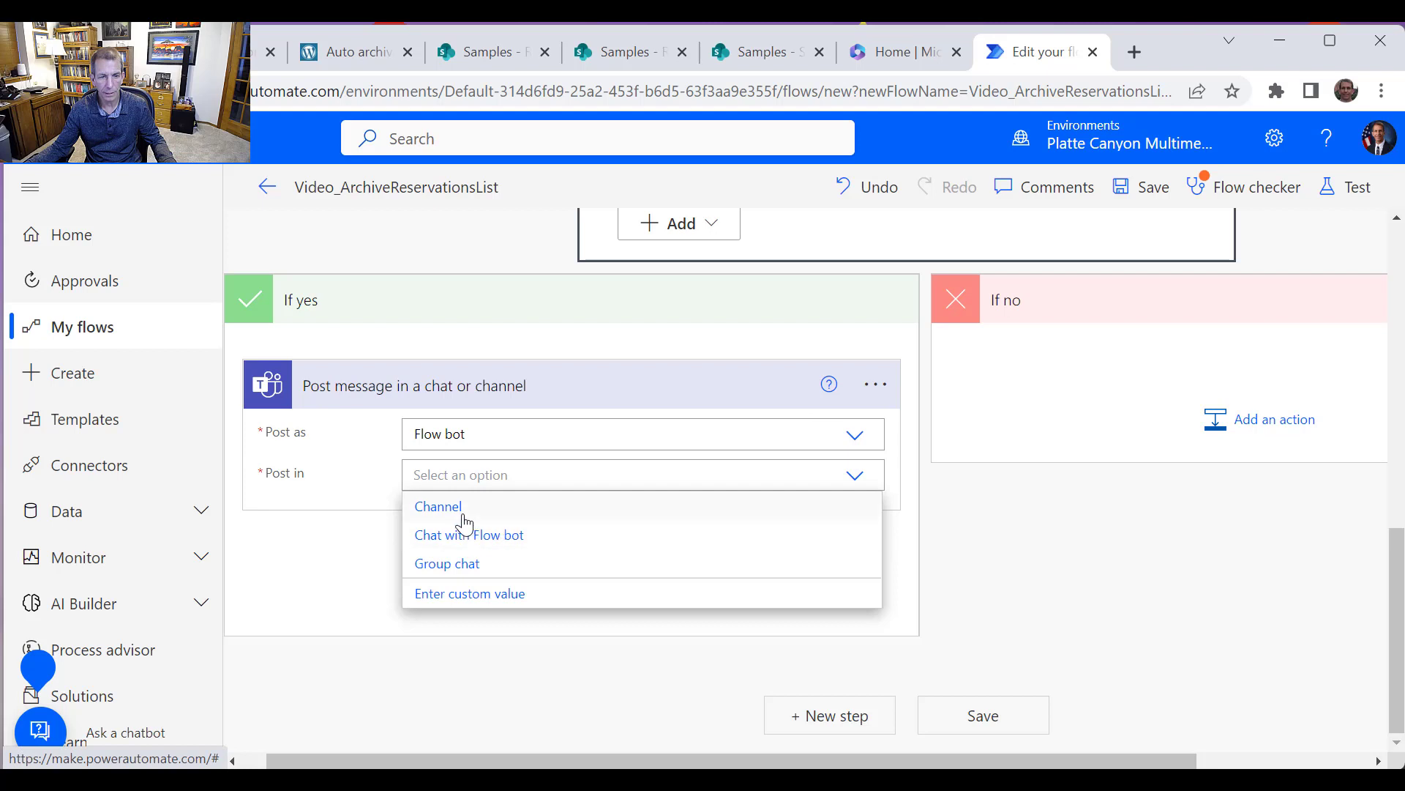
click(439, 506)
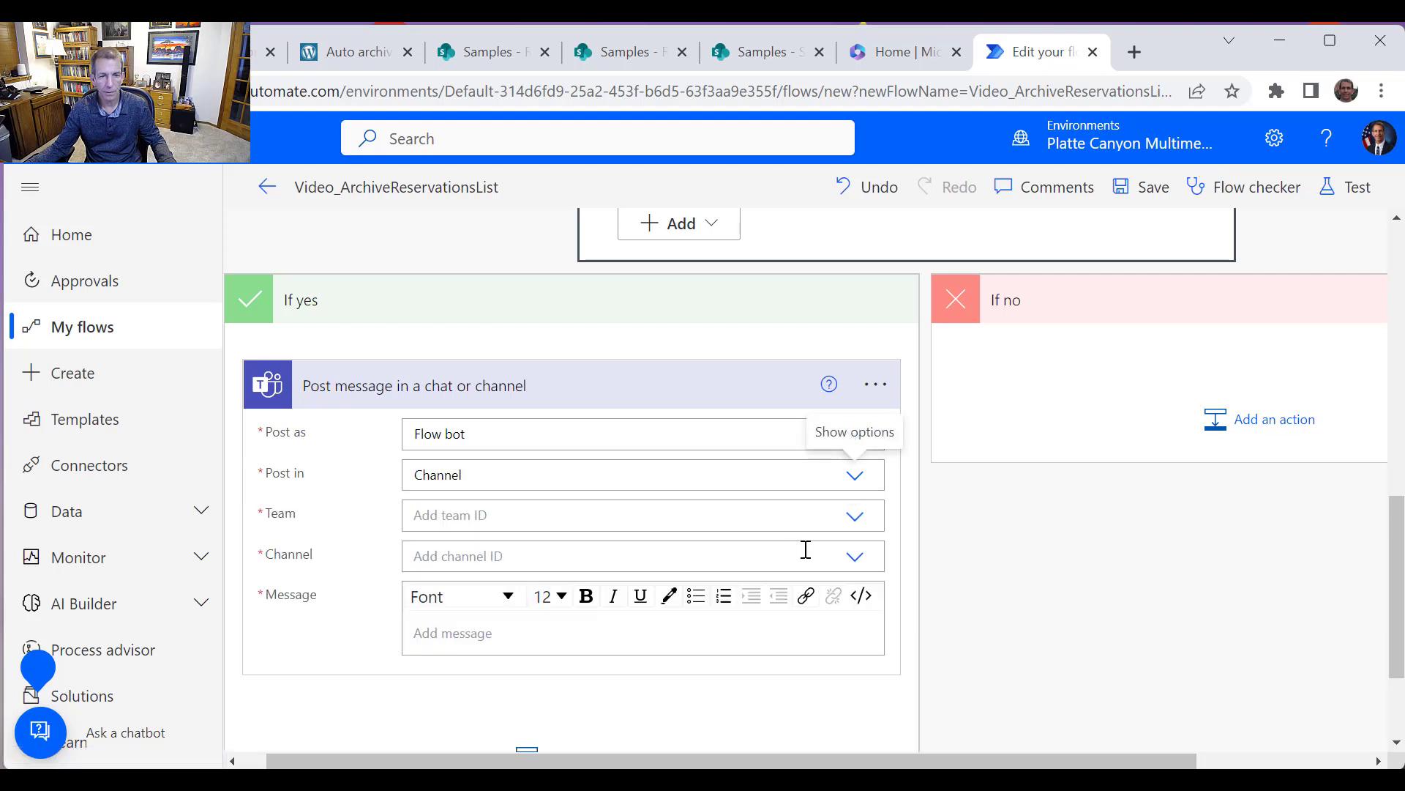
click(853, 520)
click(585, 577)
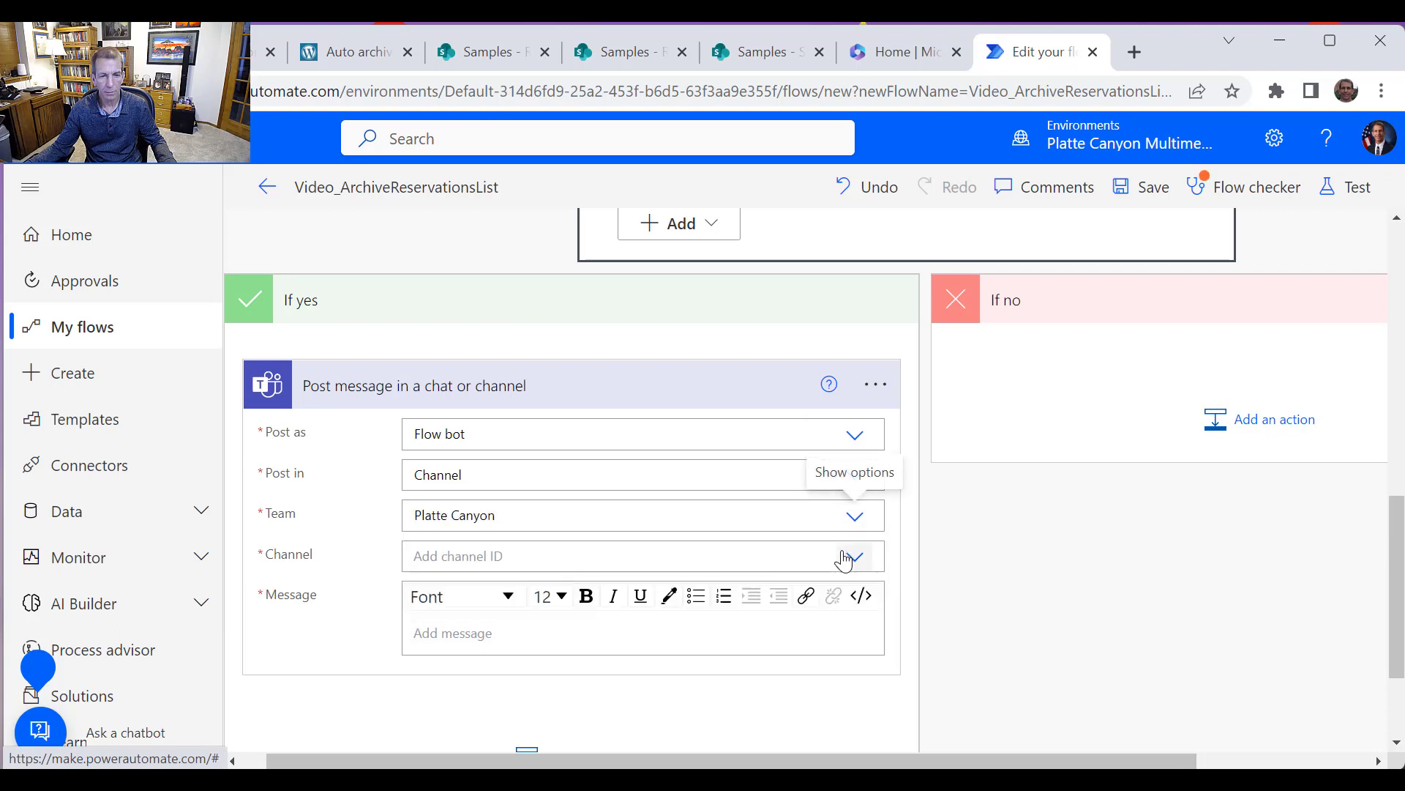
click(863, 563)
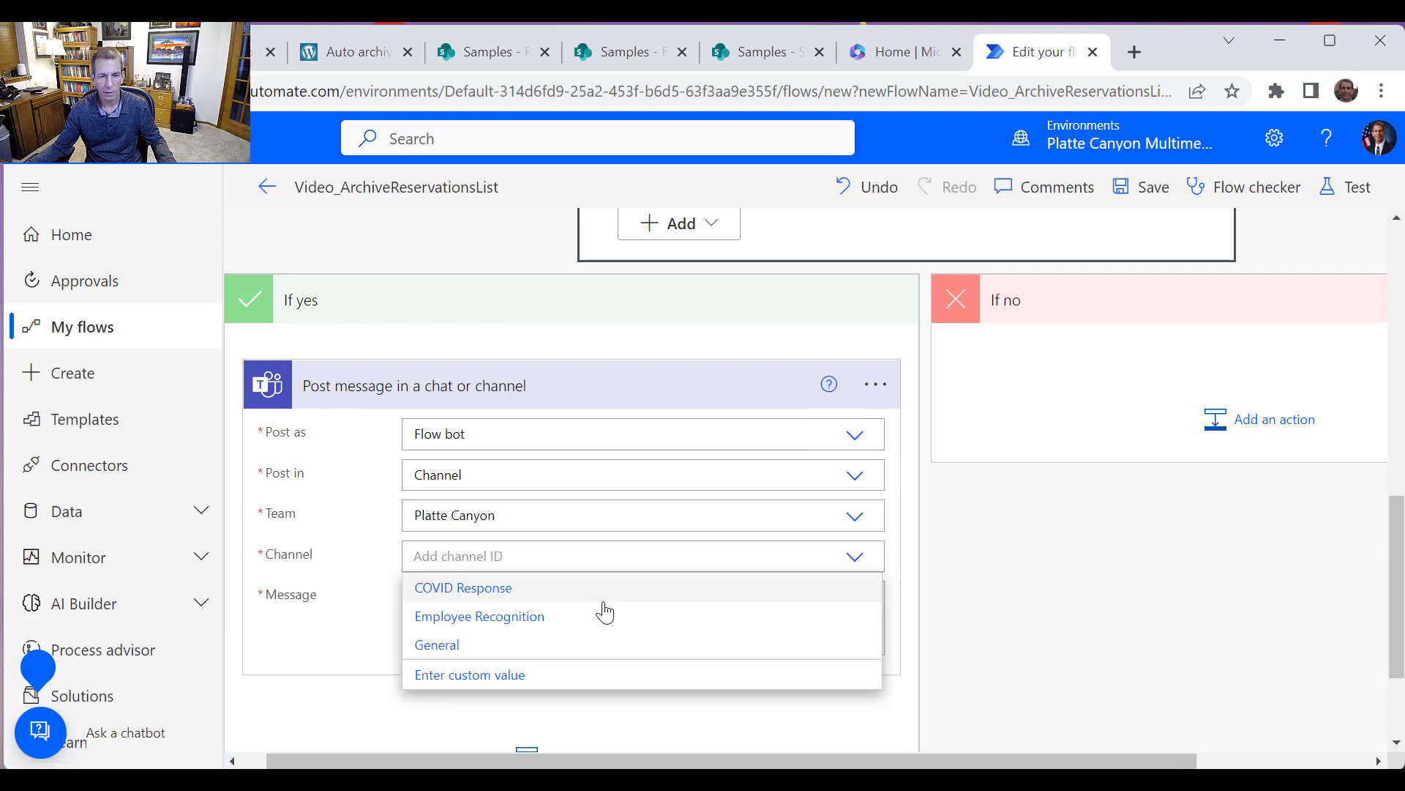
click(480, 647)
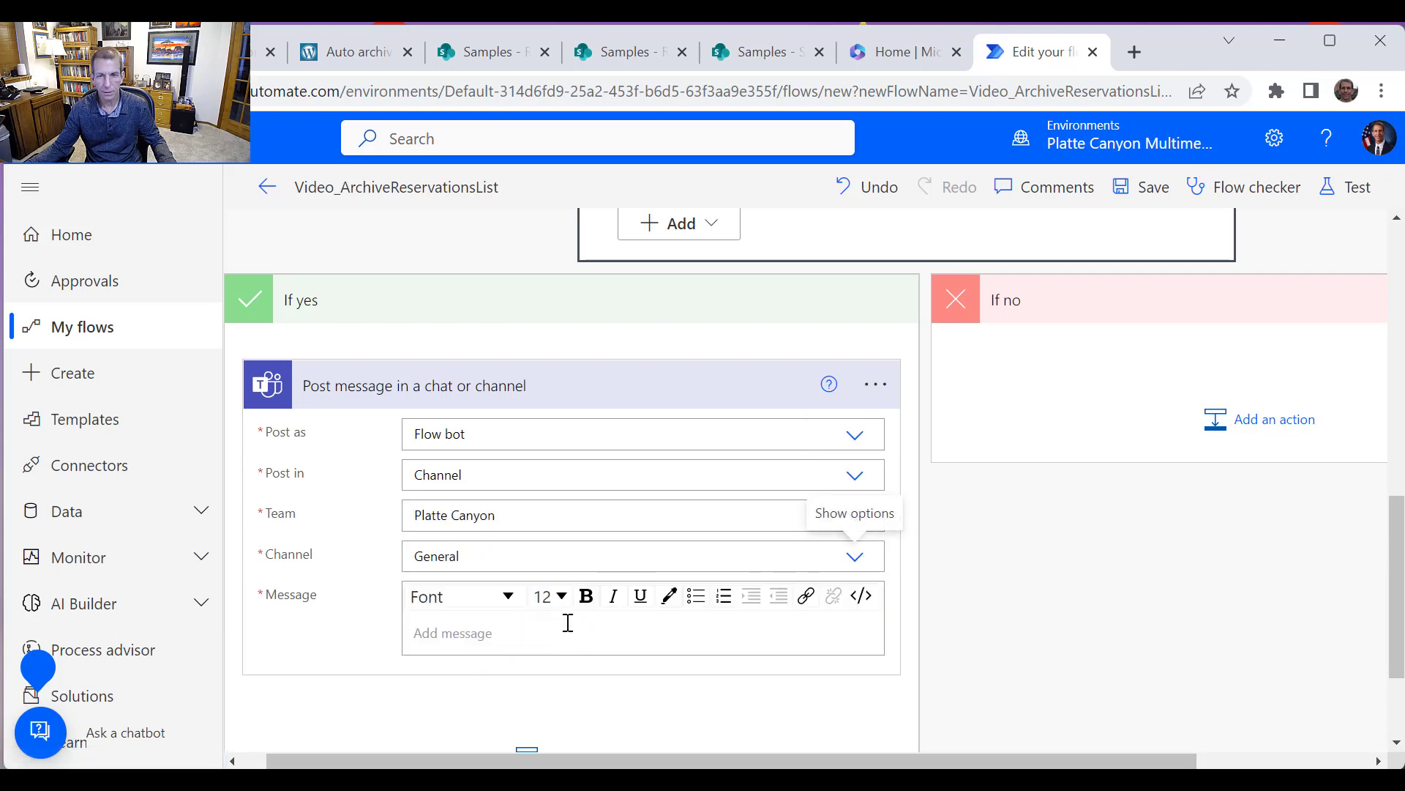
Copy the sub expression text from Condition 2's first value
scroll(1091, 527, up, 3)
click(684, 396)
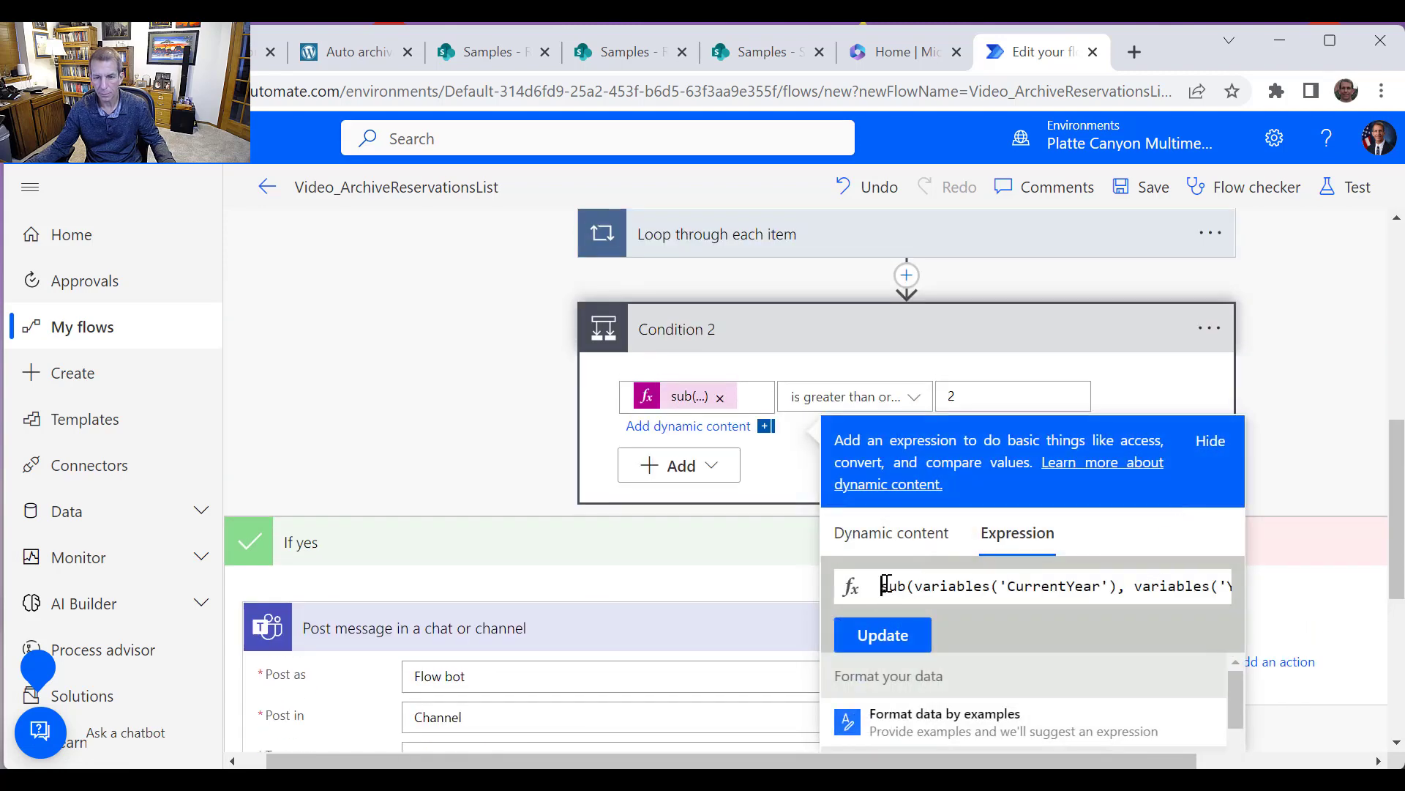
drag(886, 584, 1258, 590)
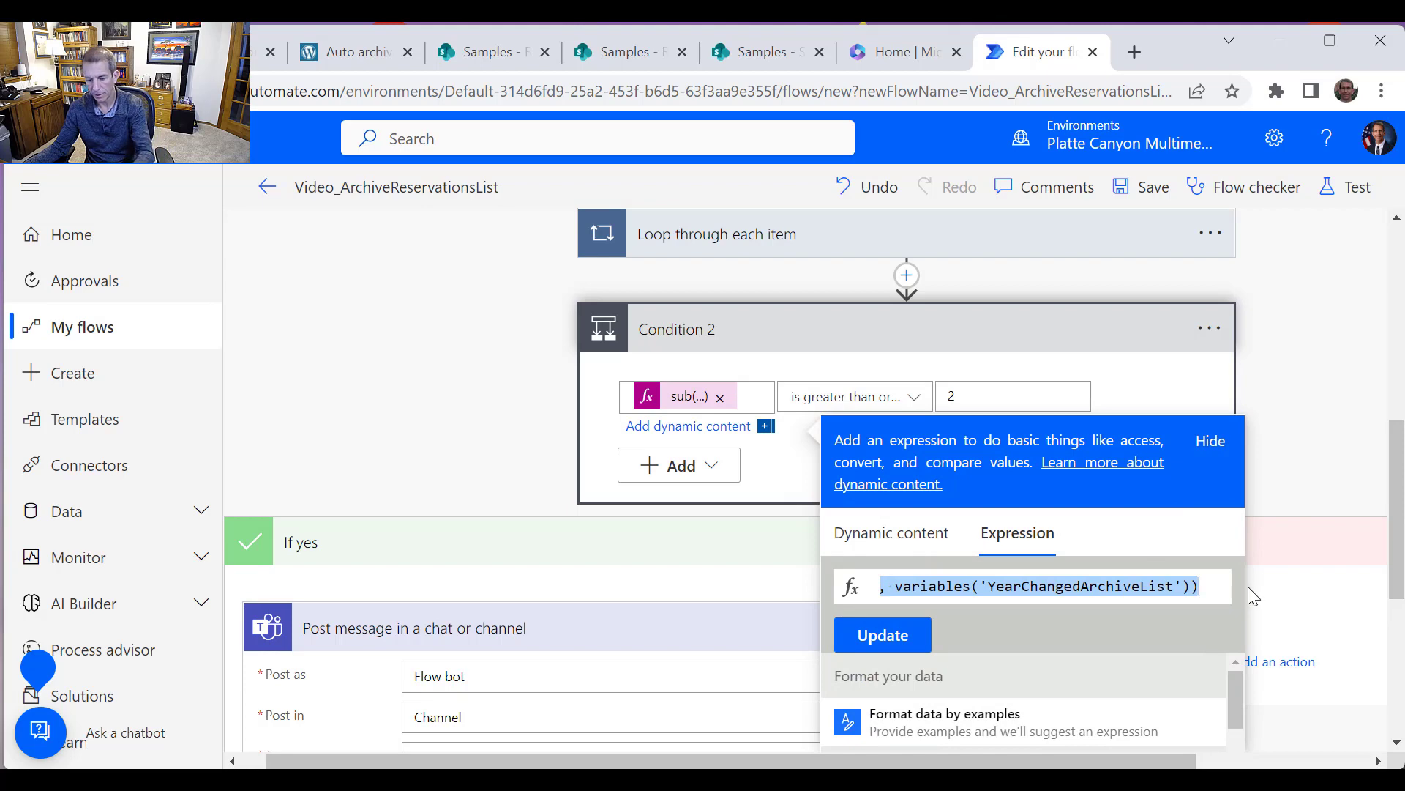
scroll(607, 564, down, 5)
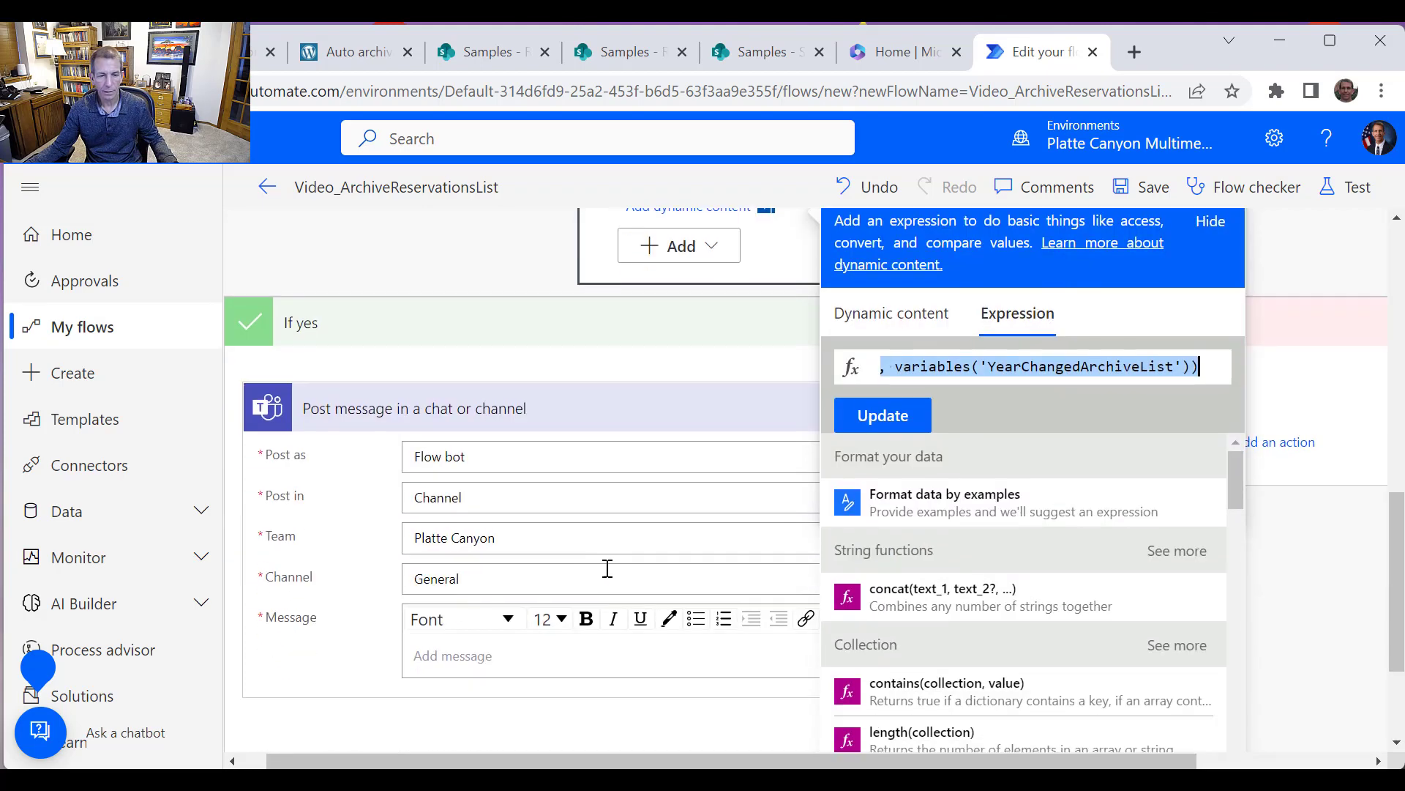
click(511, 472)
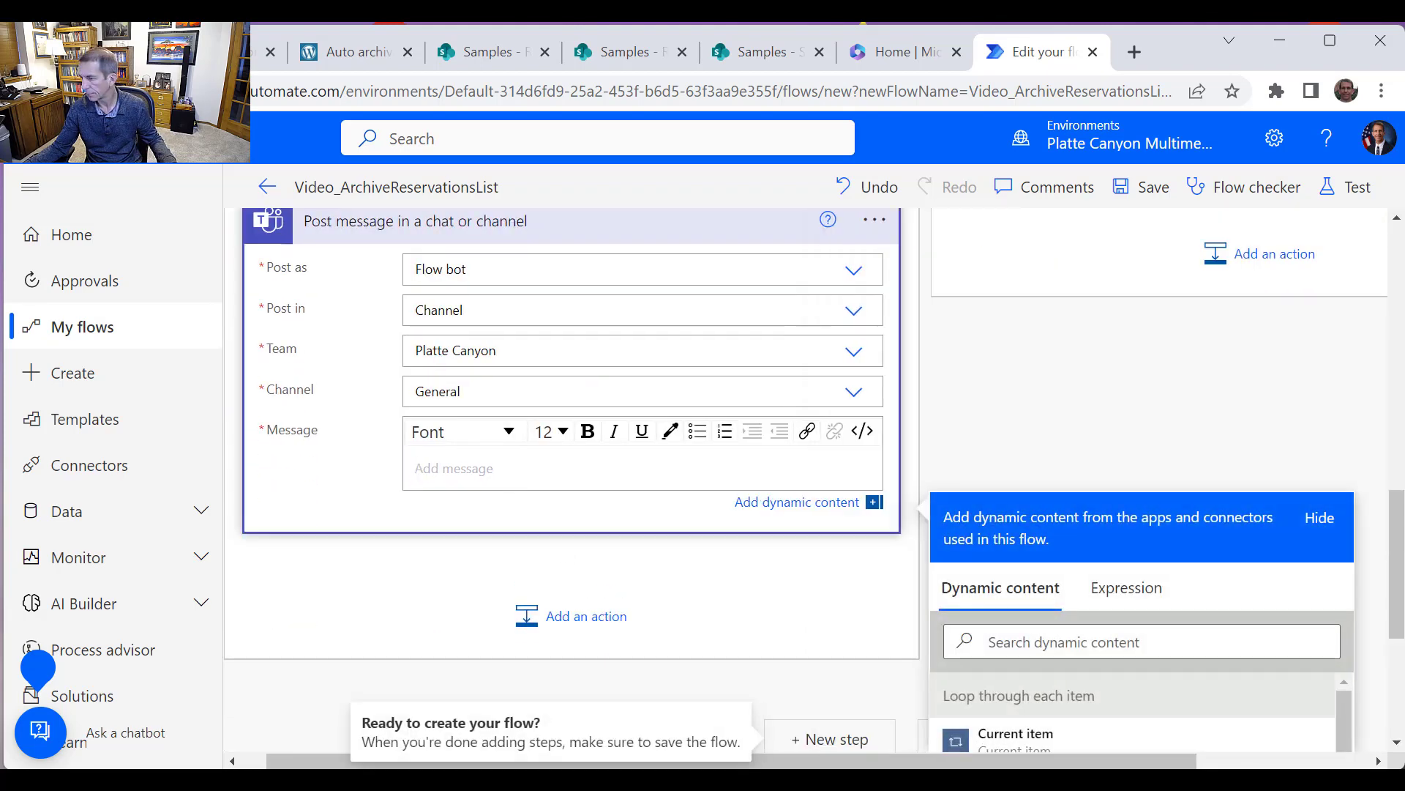
key(alt+Tab)
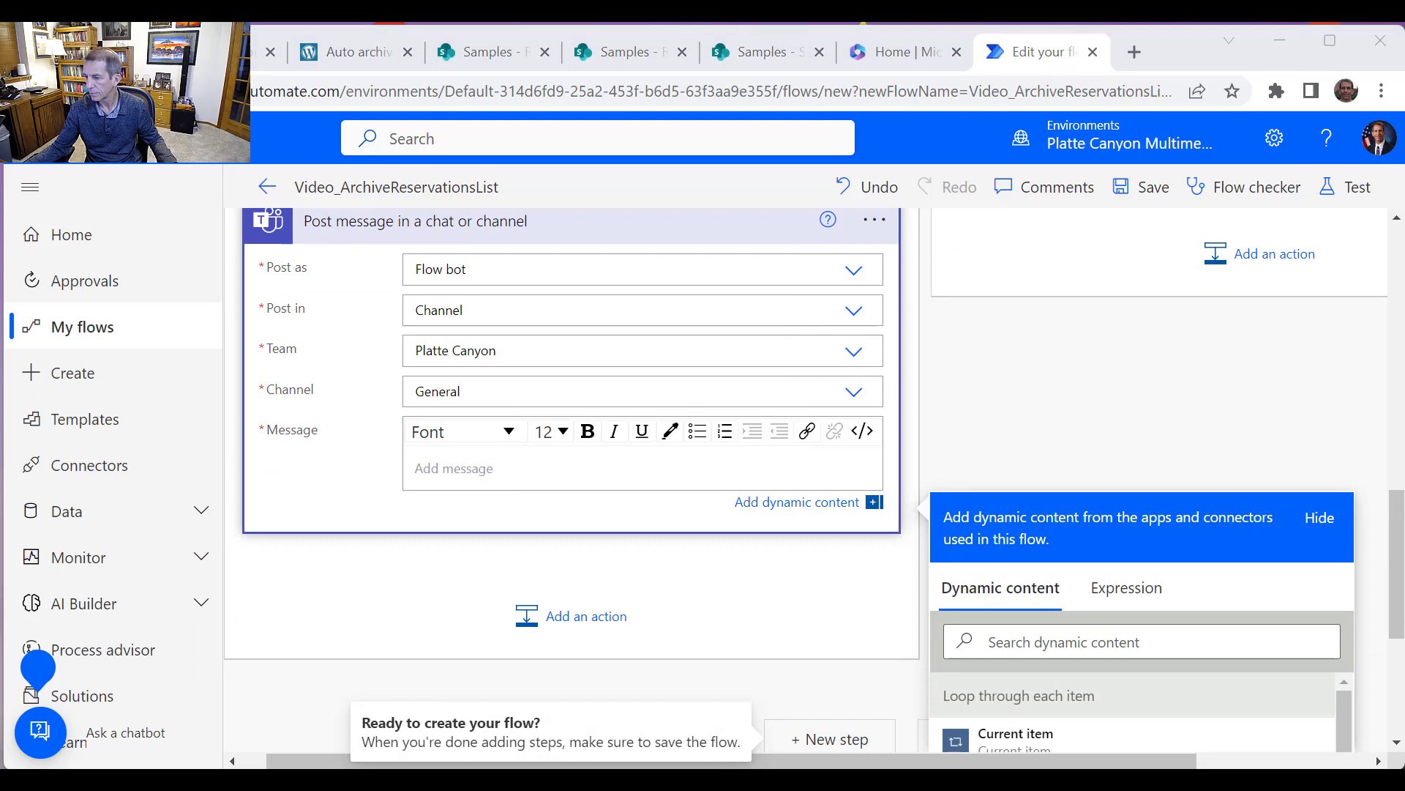
Write the message "The archive list for the "Video_ArchiveReservationsList" Power Automate flow for the Reservations list has not been updated for" and insert the copied expression
click(492, 485)
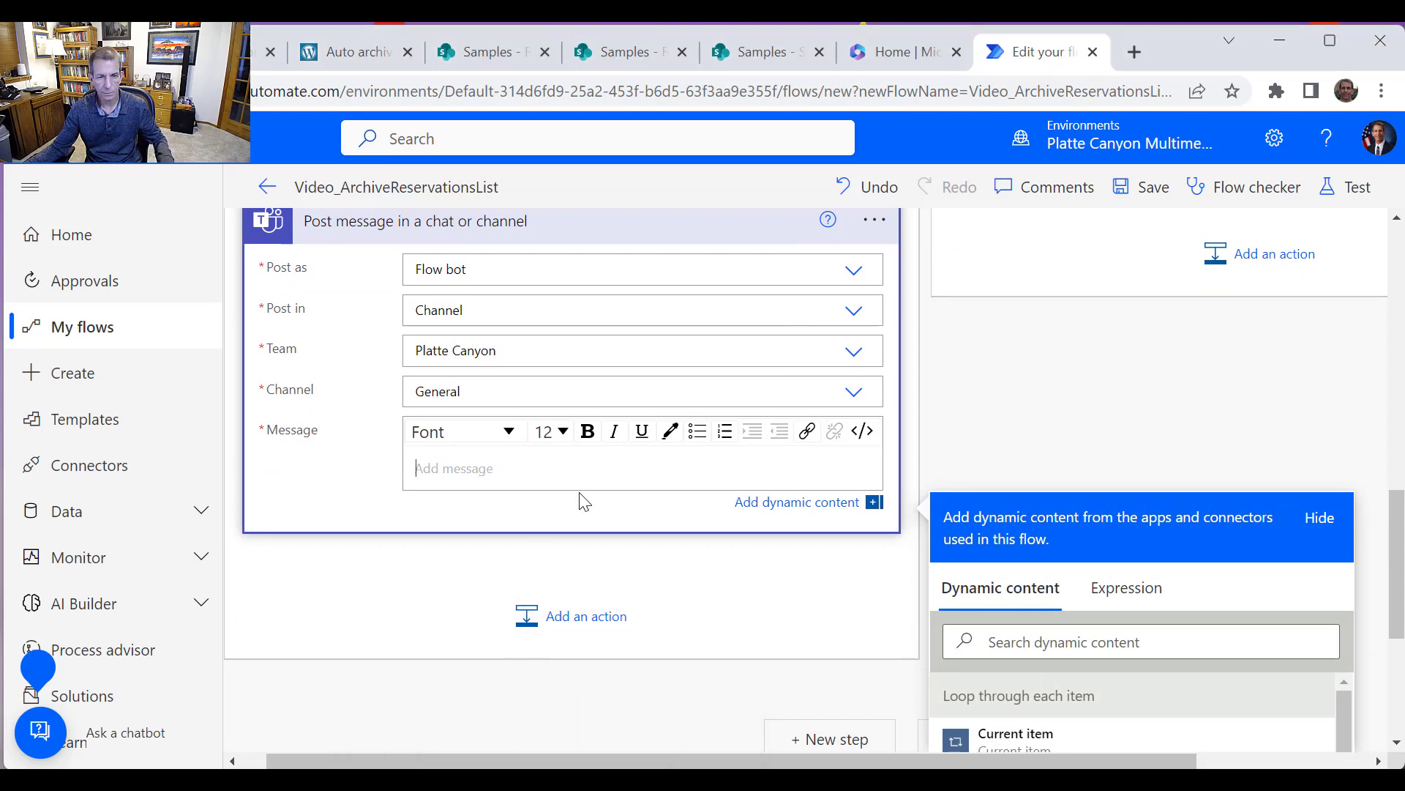
text(The)
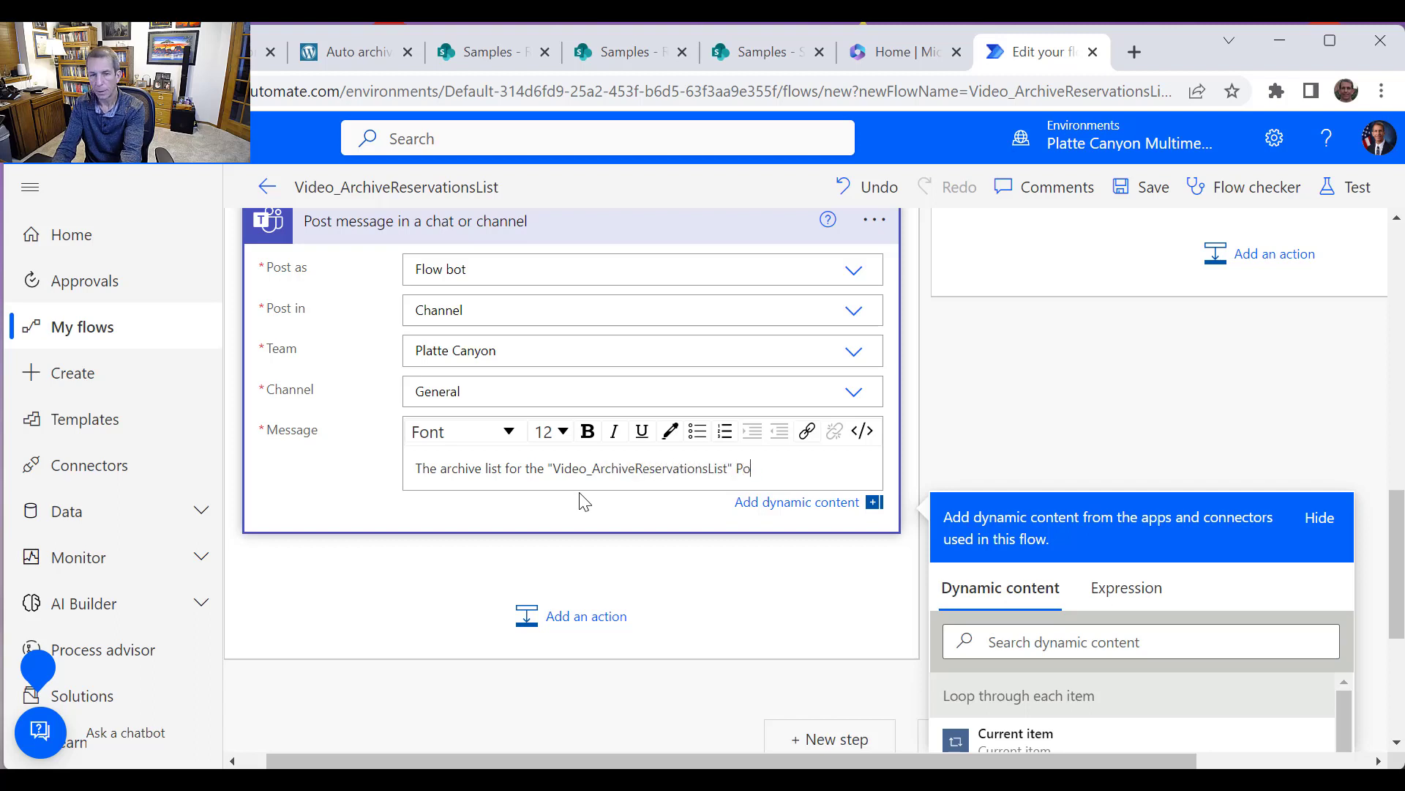
text(wer Automate fl)
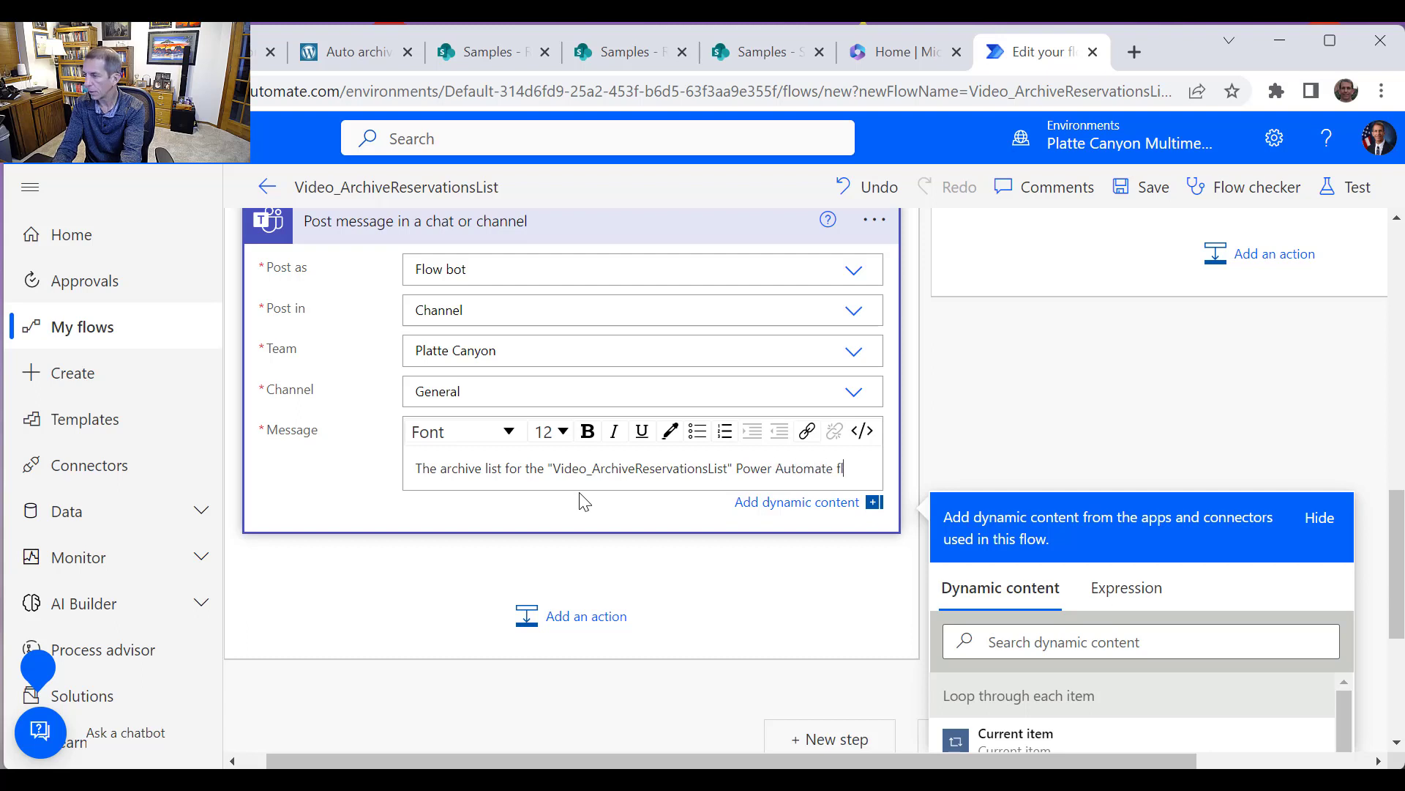
text(ow for the Reservations list has not been updated for)
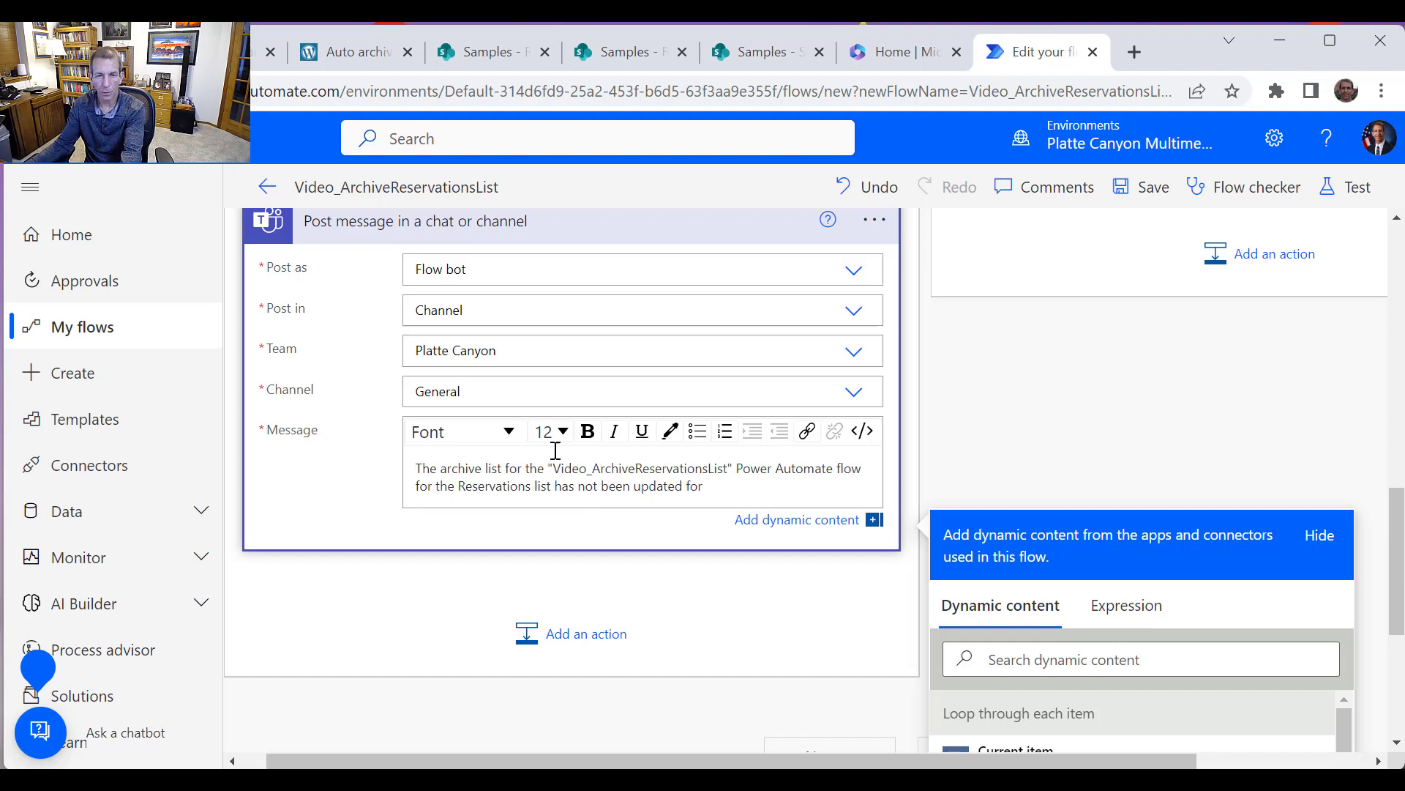
click(1128, 614)
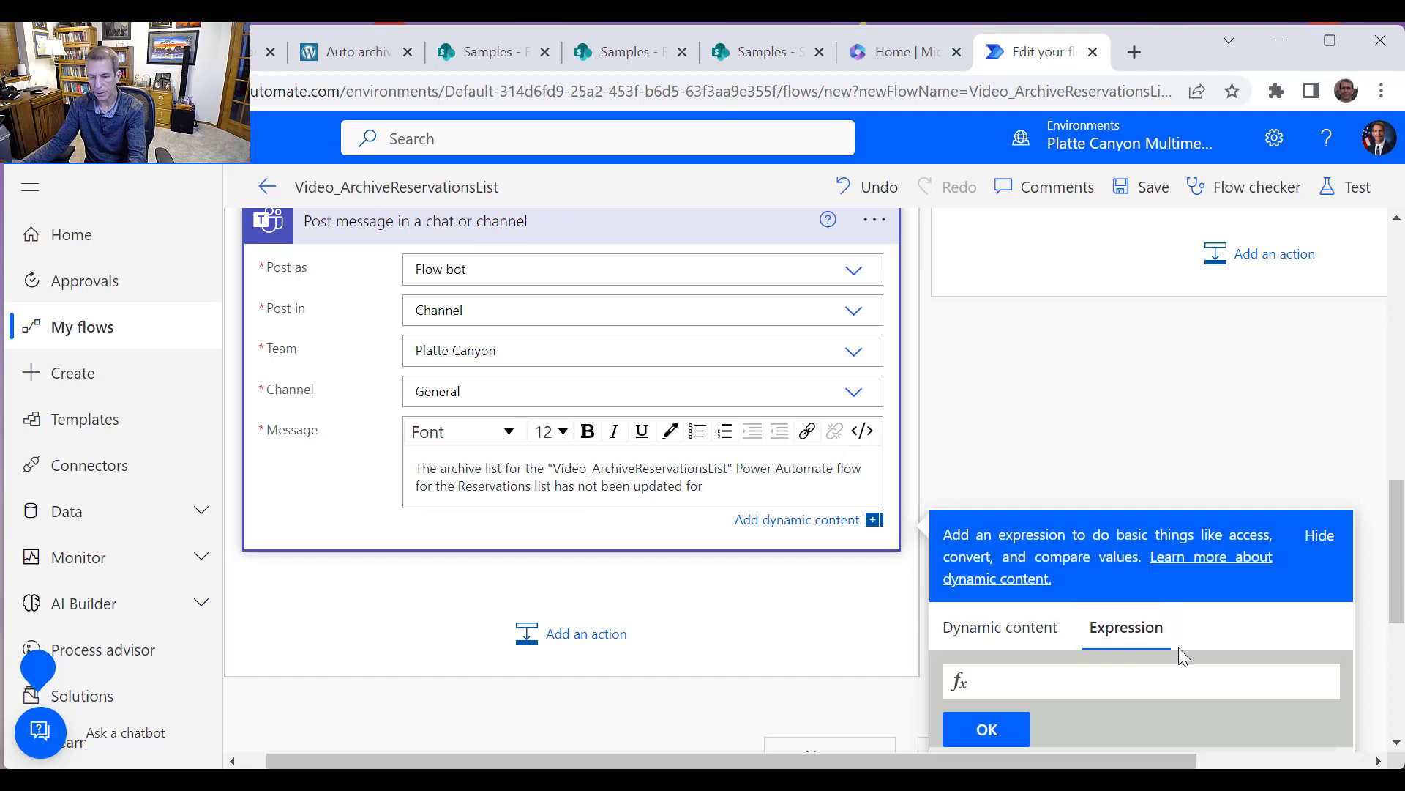
key(ctrl+v)
click(1017, 727)
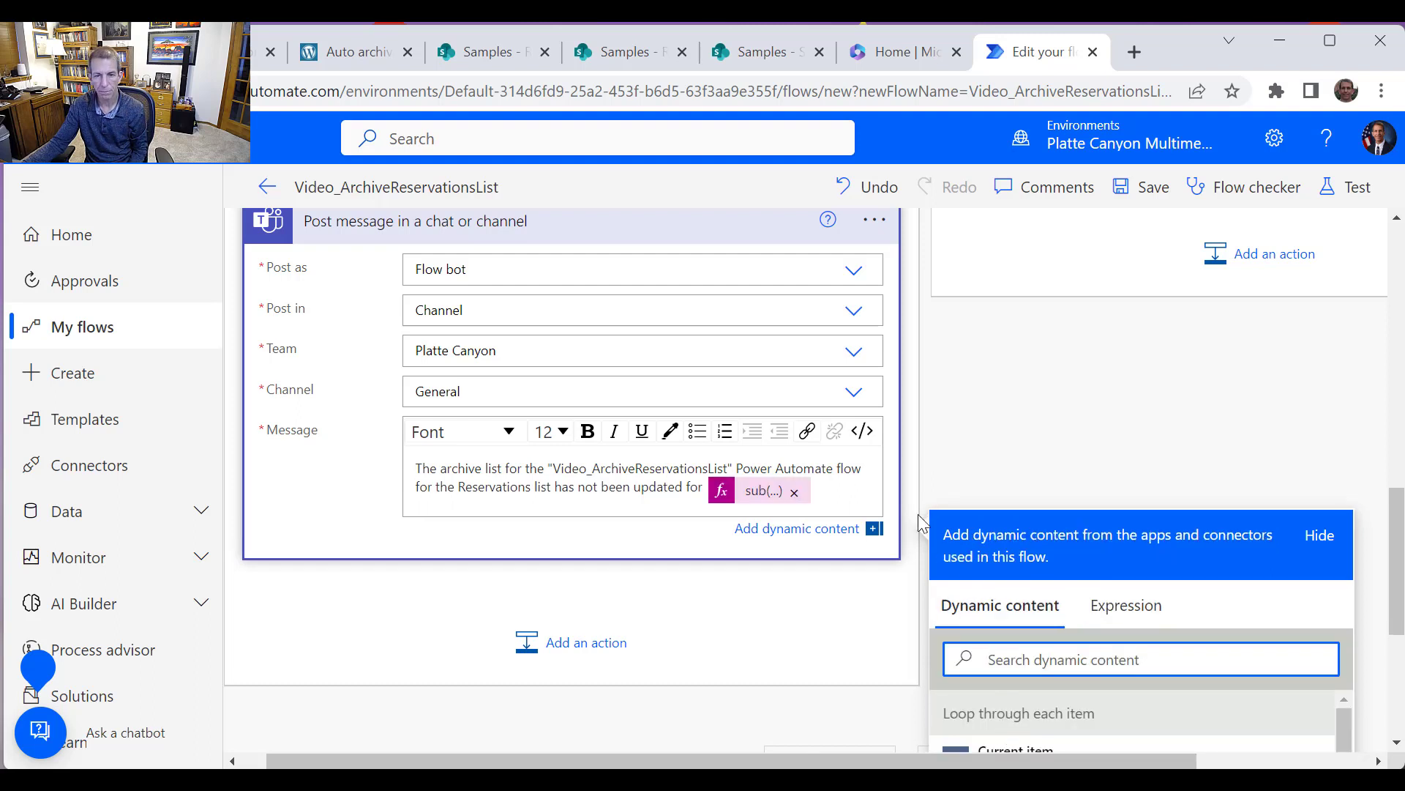
Finish the message with "years. Please update the flow to point to a new list and then update the "YearsChangedArchiveList" variable to point to the new year"
click(841, 491)
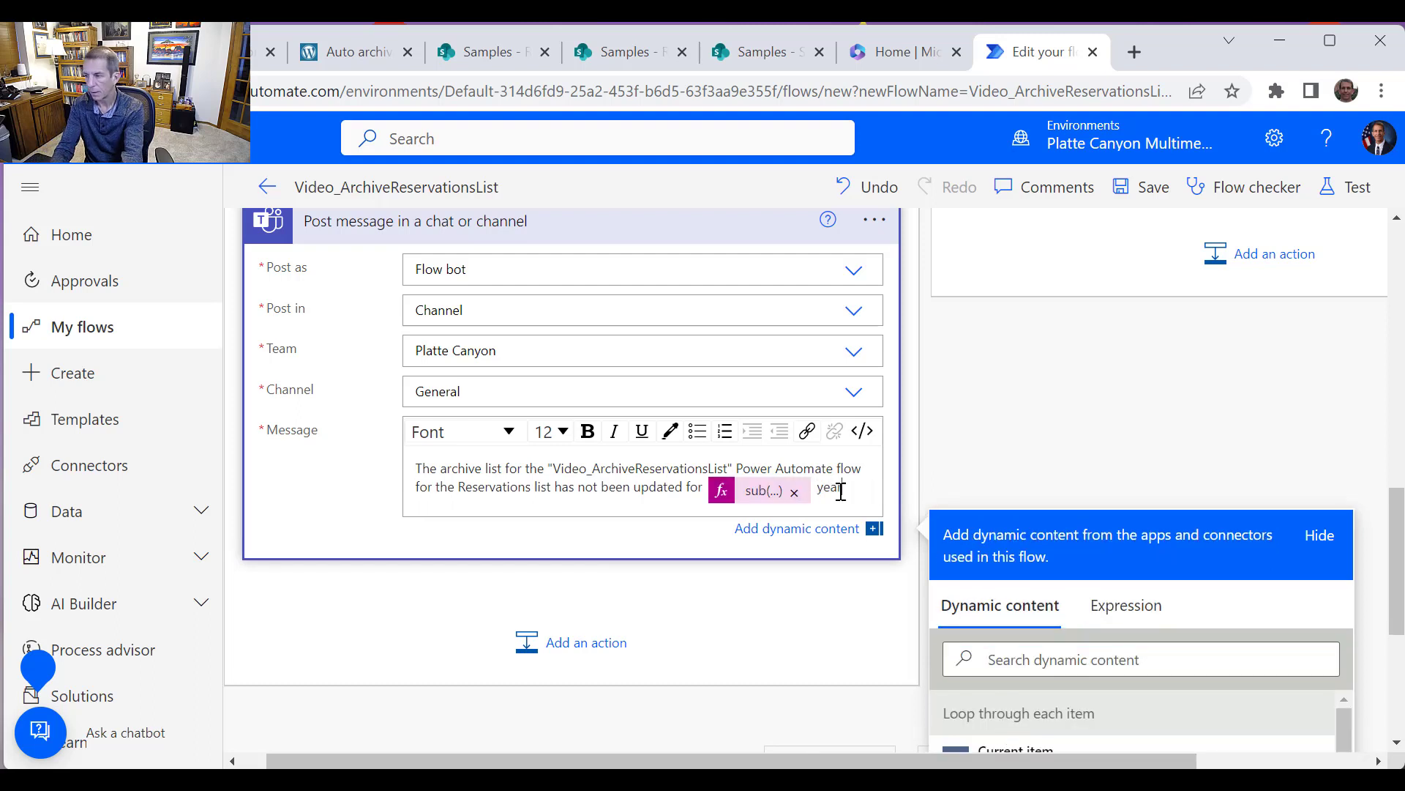
text(years. Please upd)
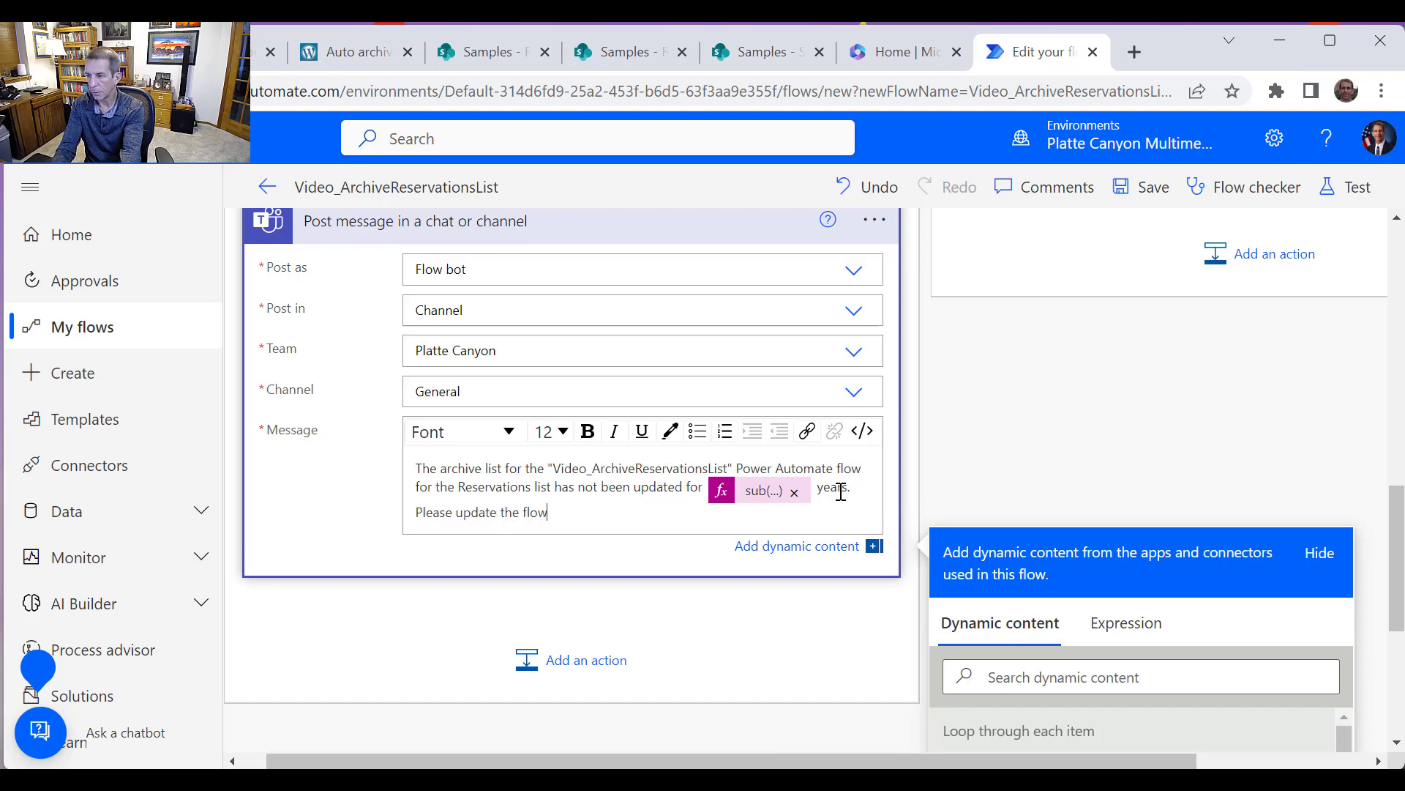
text(ate the flow to point to a n)
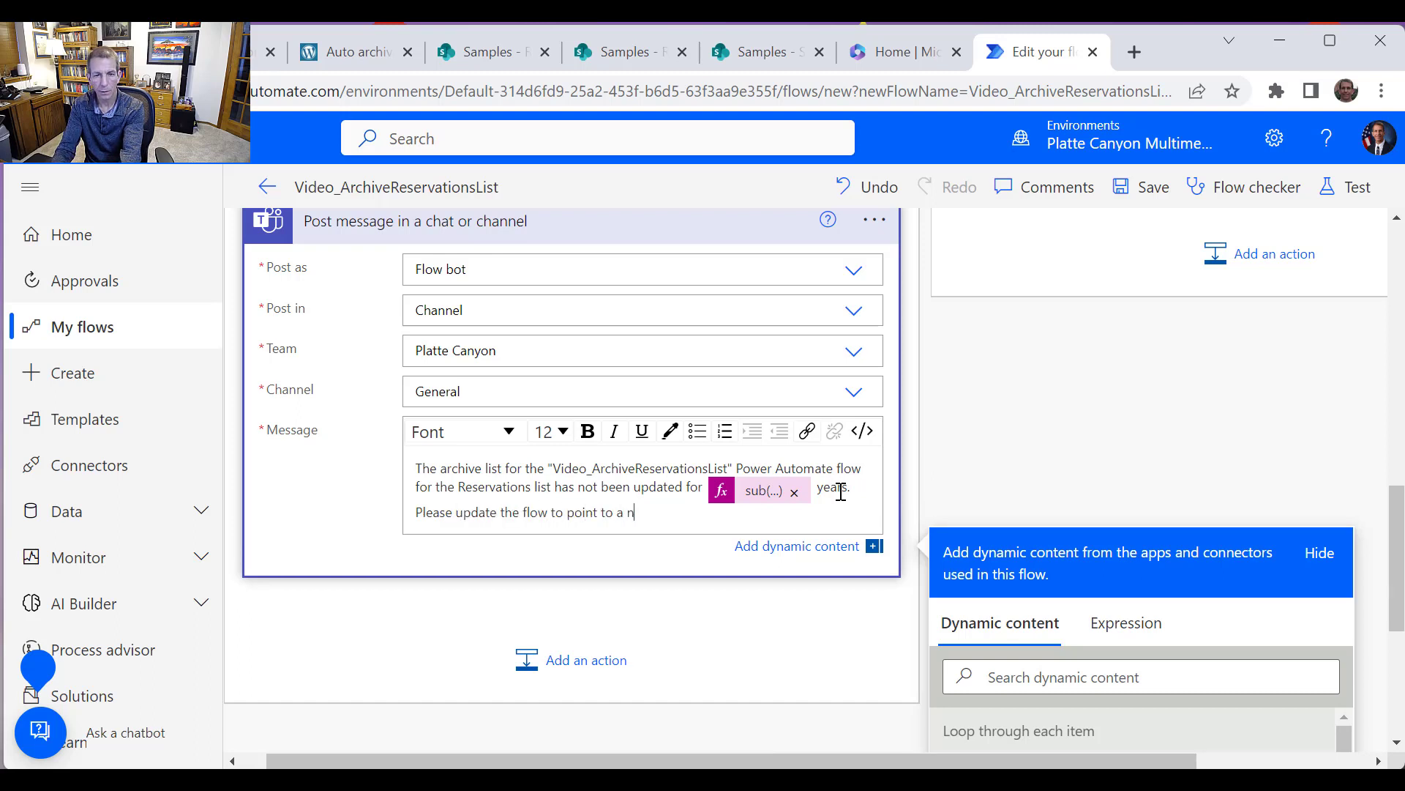
text(ew list and then update the "Years)
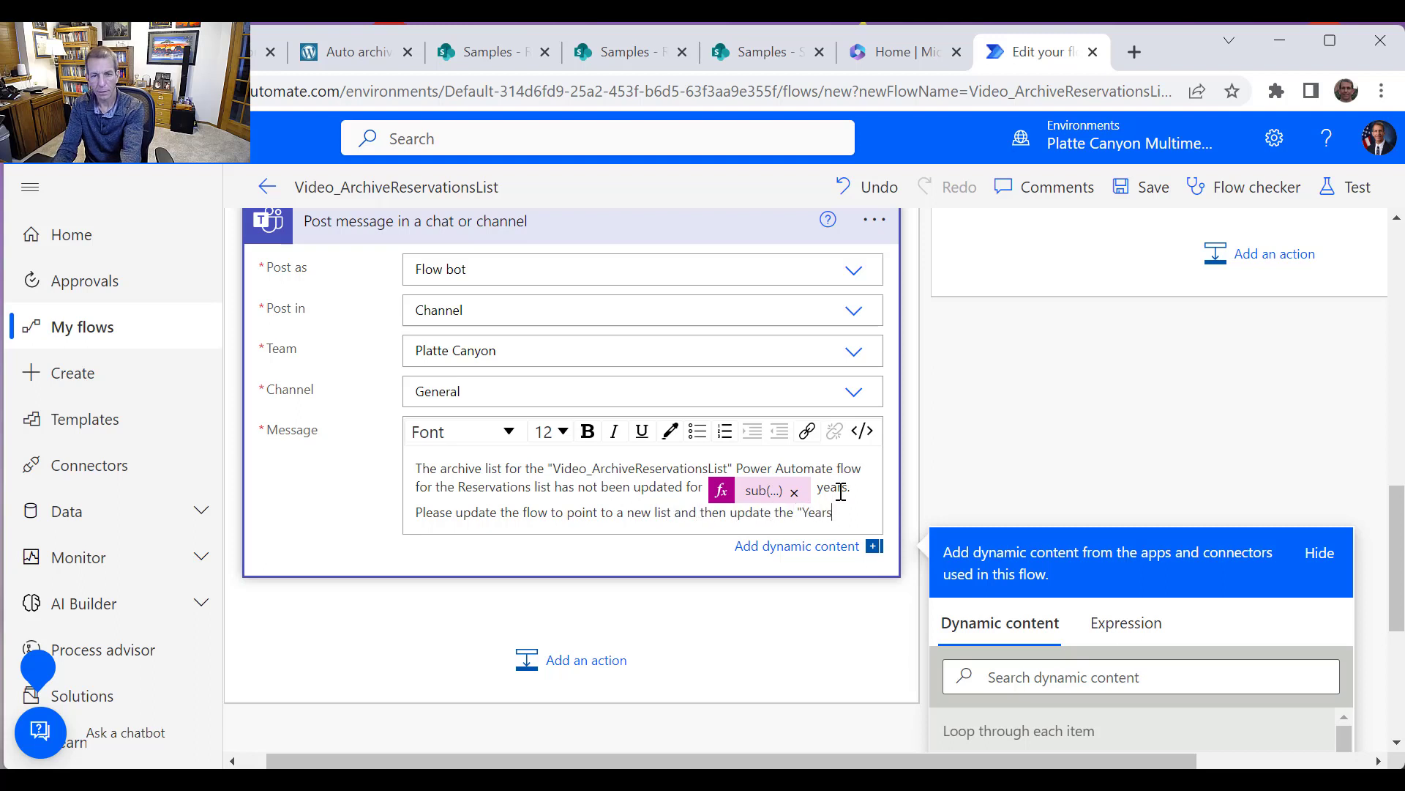
text(ChangedArchiveList" var)
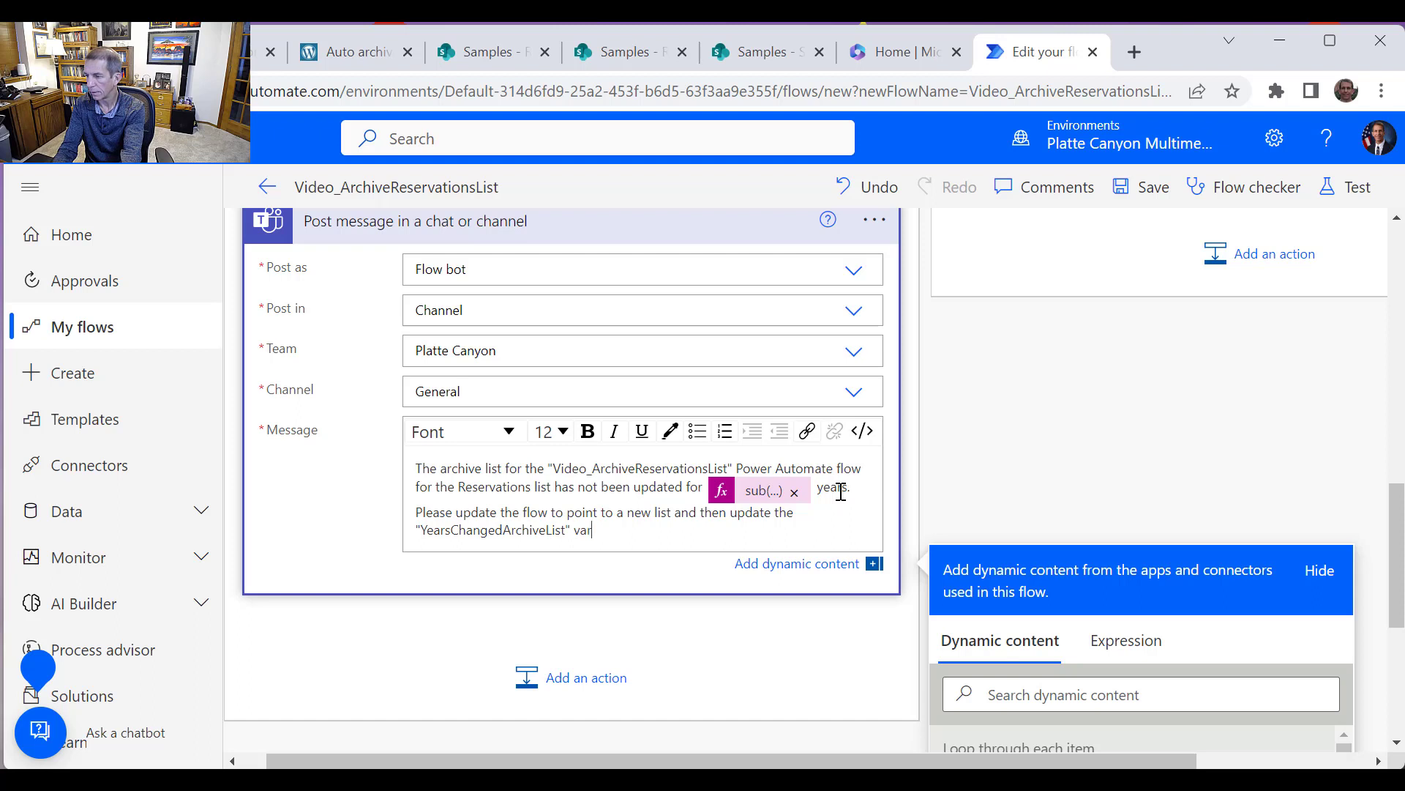
text(iable to point to the new year.)
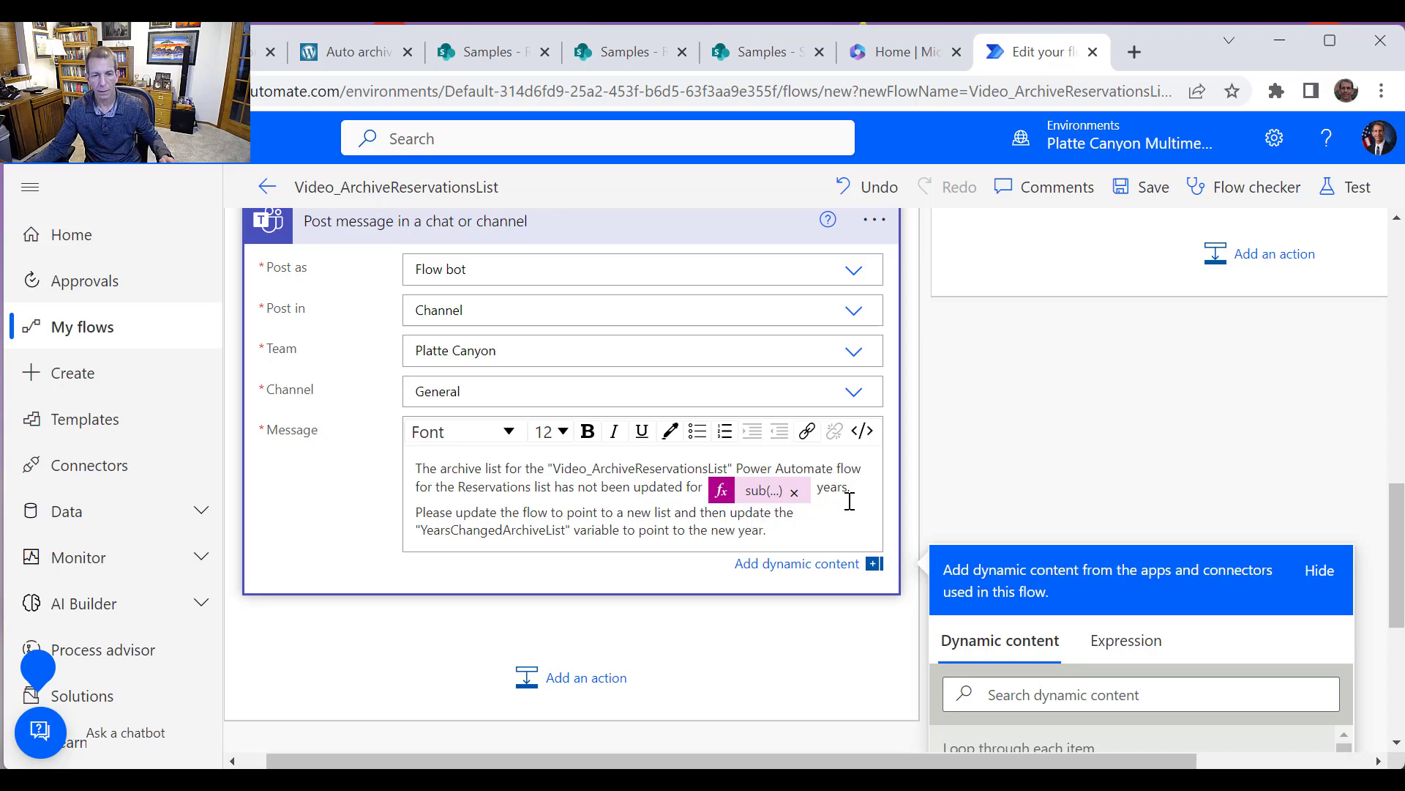
Save the flow
scroll(827, 512, up, 10)
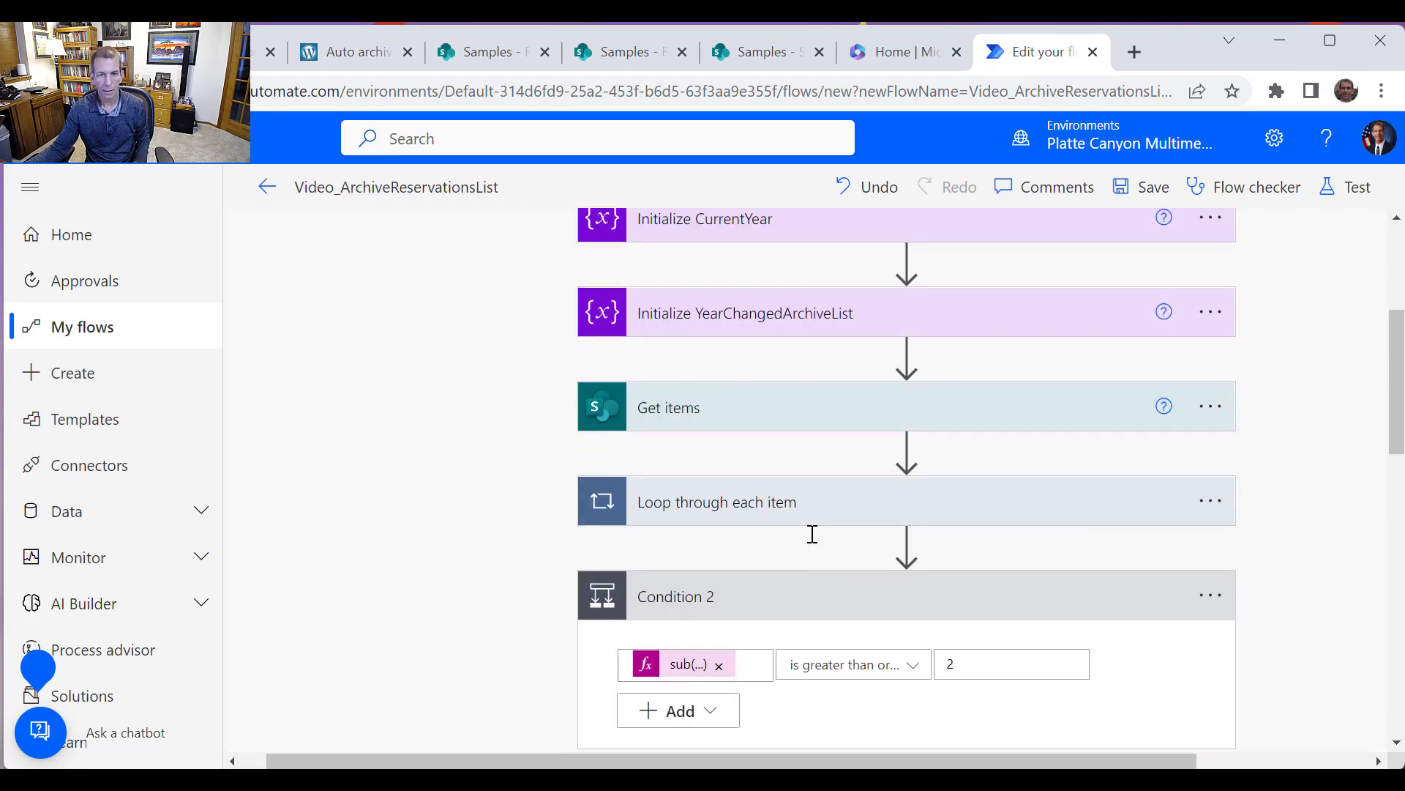
scroll(812, 535, down, 5)
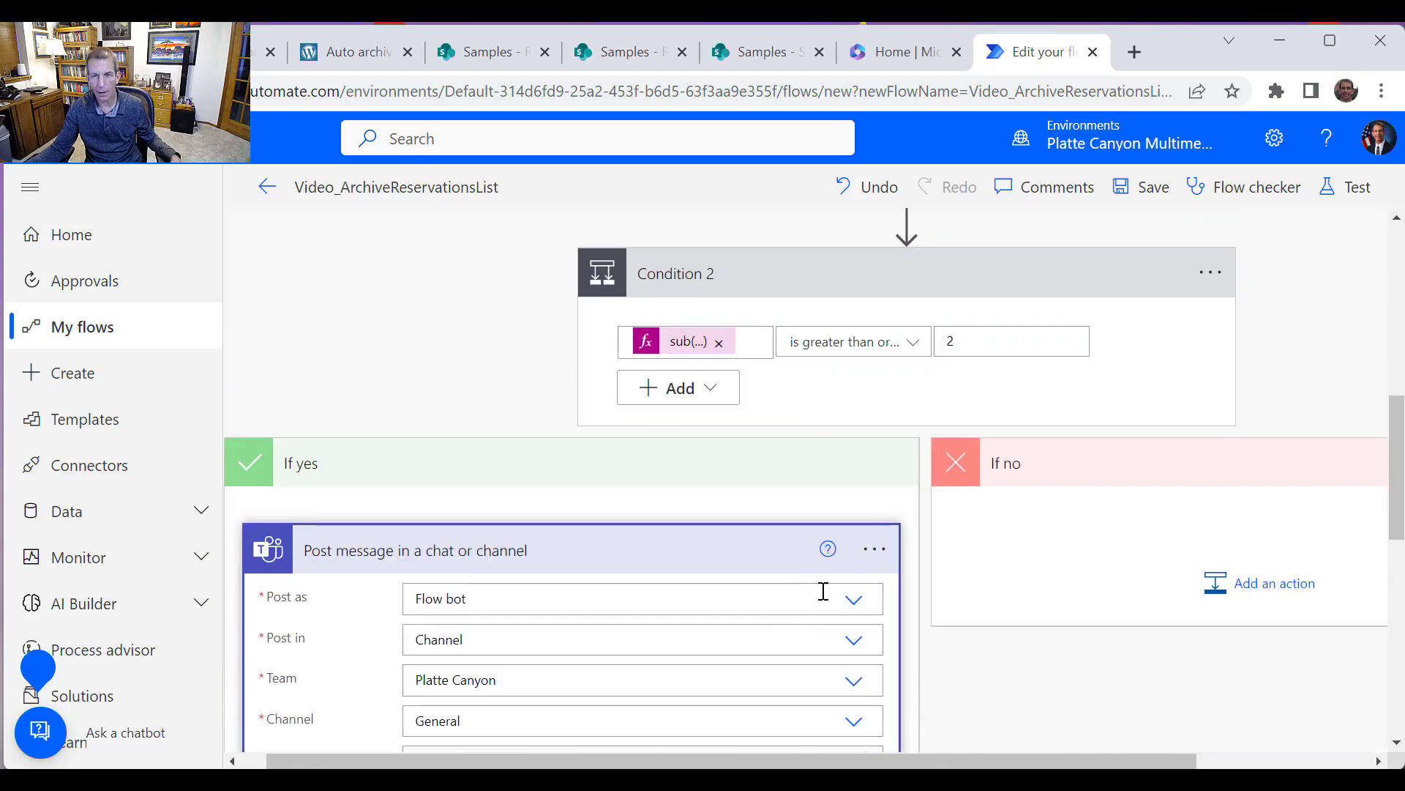
scroll(823, 591, up, 5)
click(1147, 189)
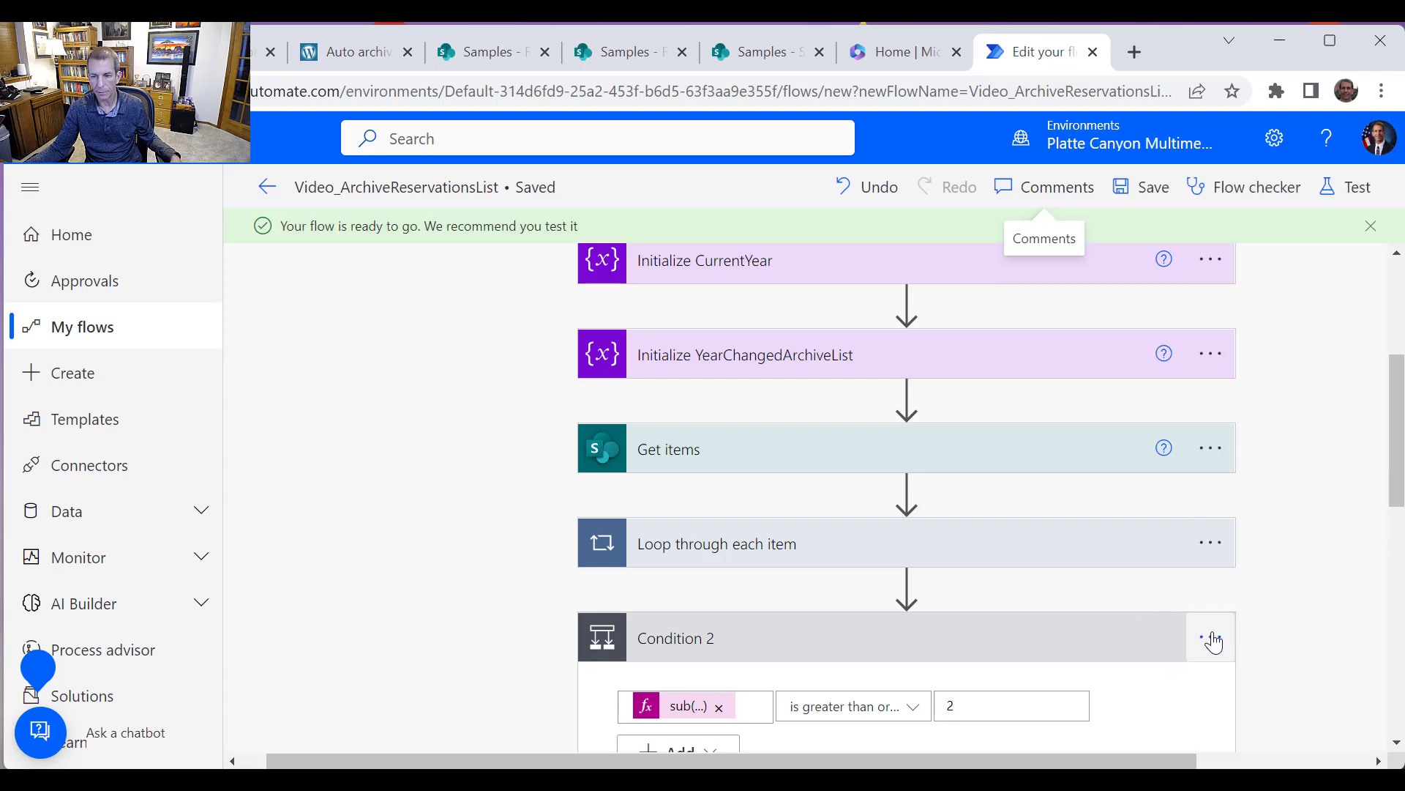
Rename Condition 2 to "Check to see if archive is more than 2 years old" and save the flow
click(1210, 637)
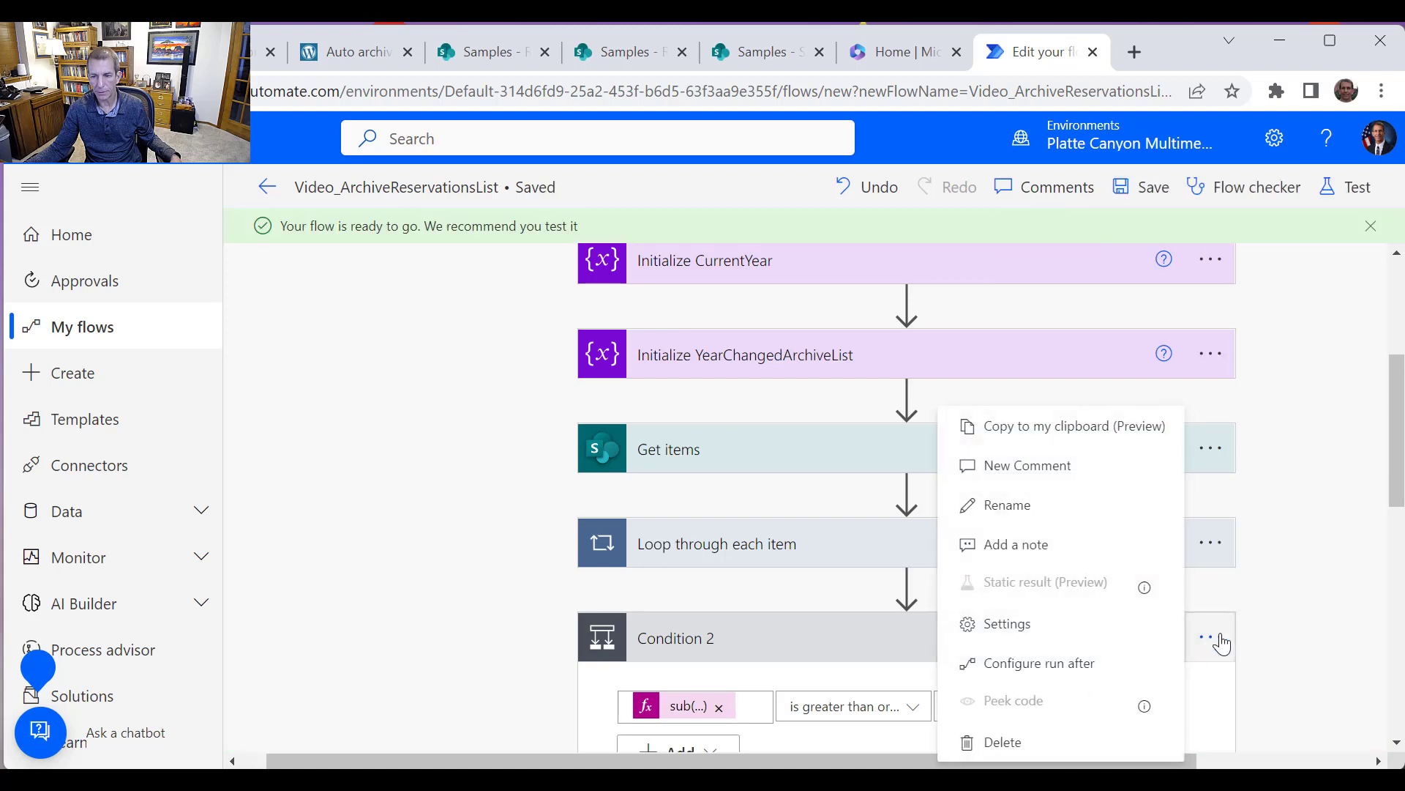
click(1018, 504)
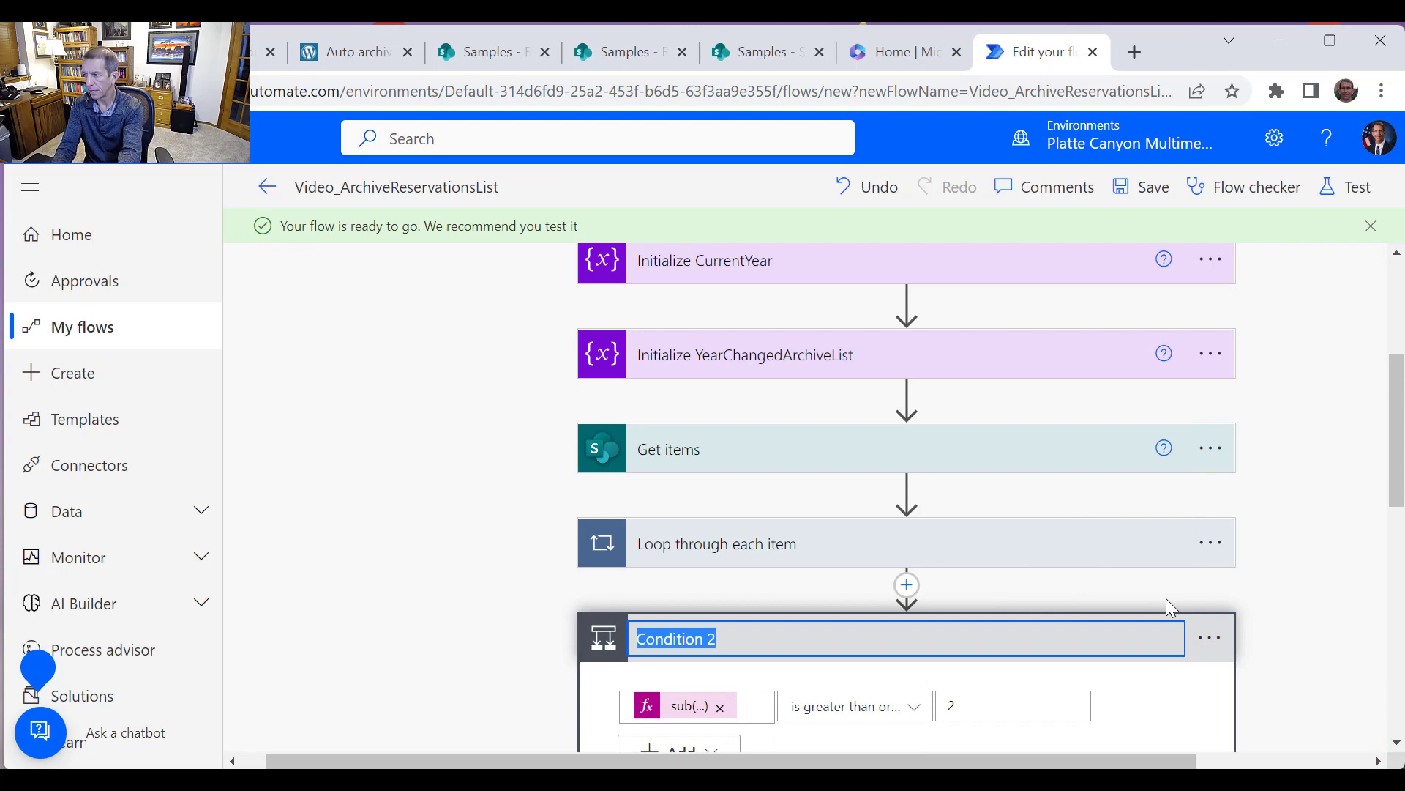
text(Check to see if)
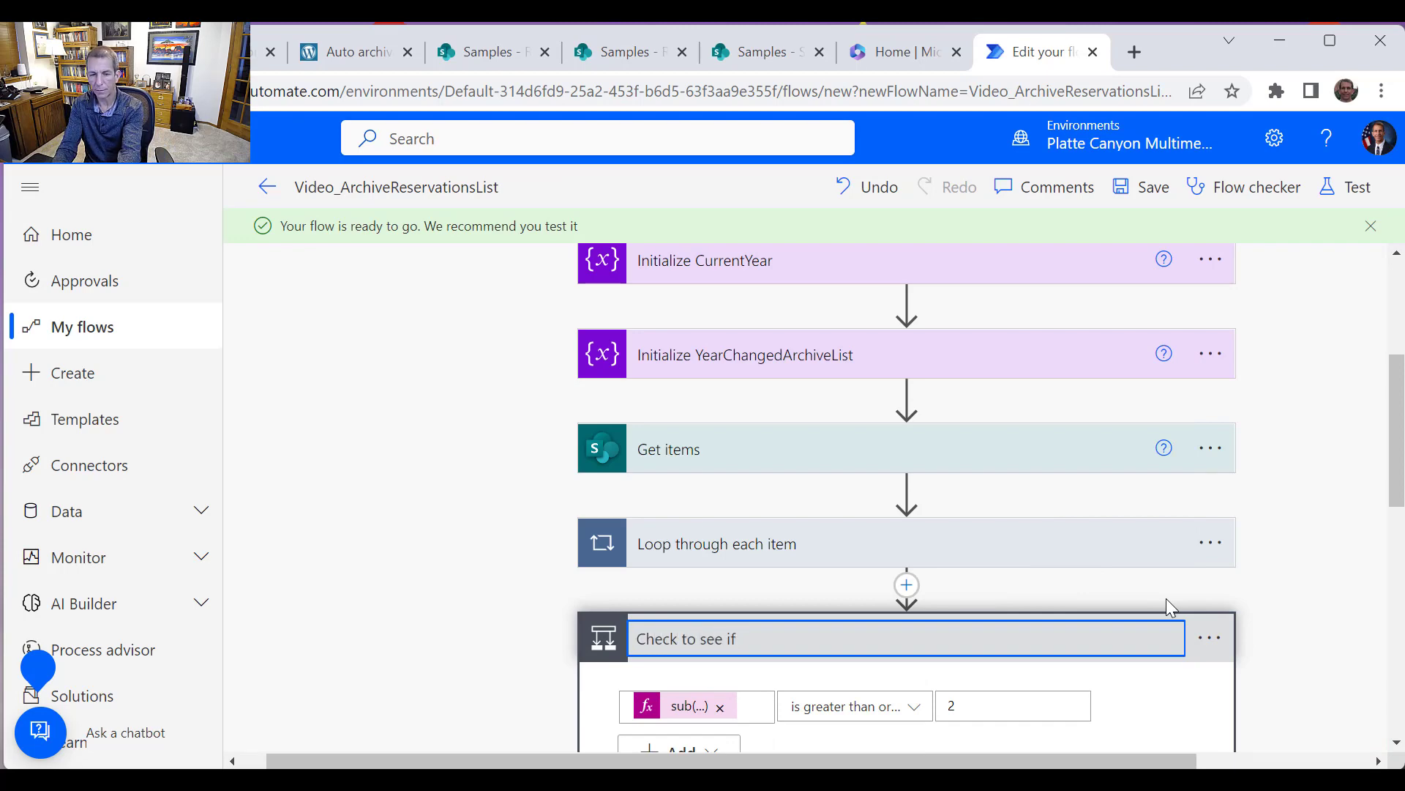
text( archive )
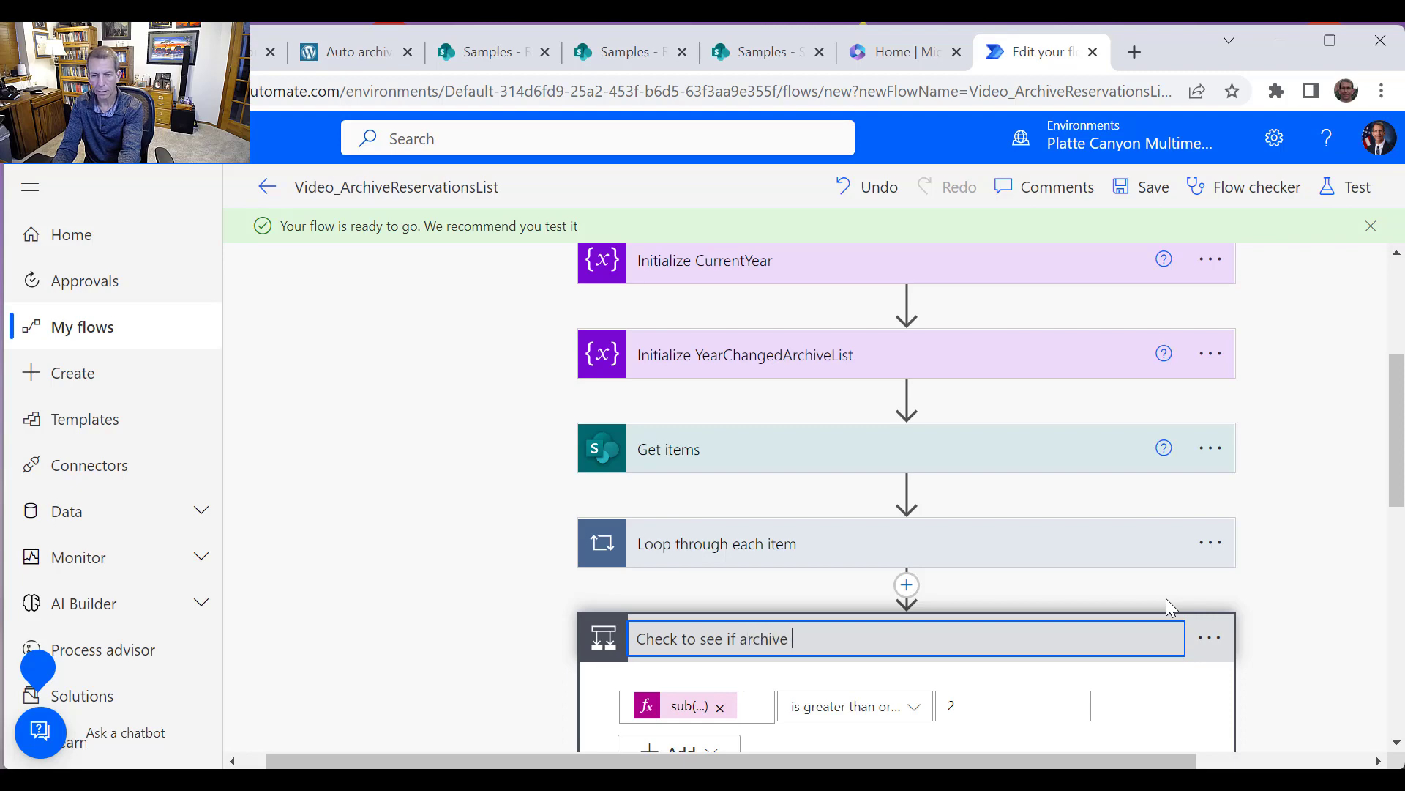
text(is more than 2)
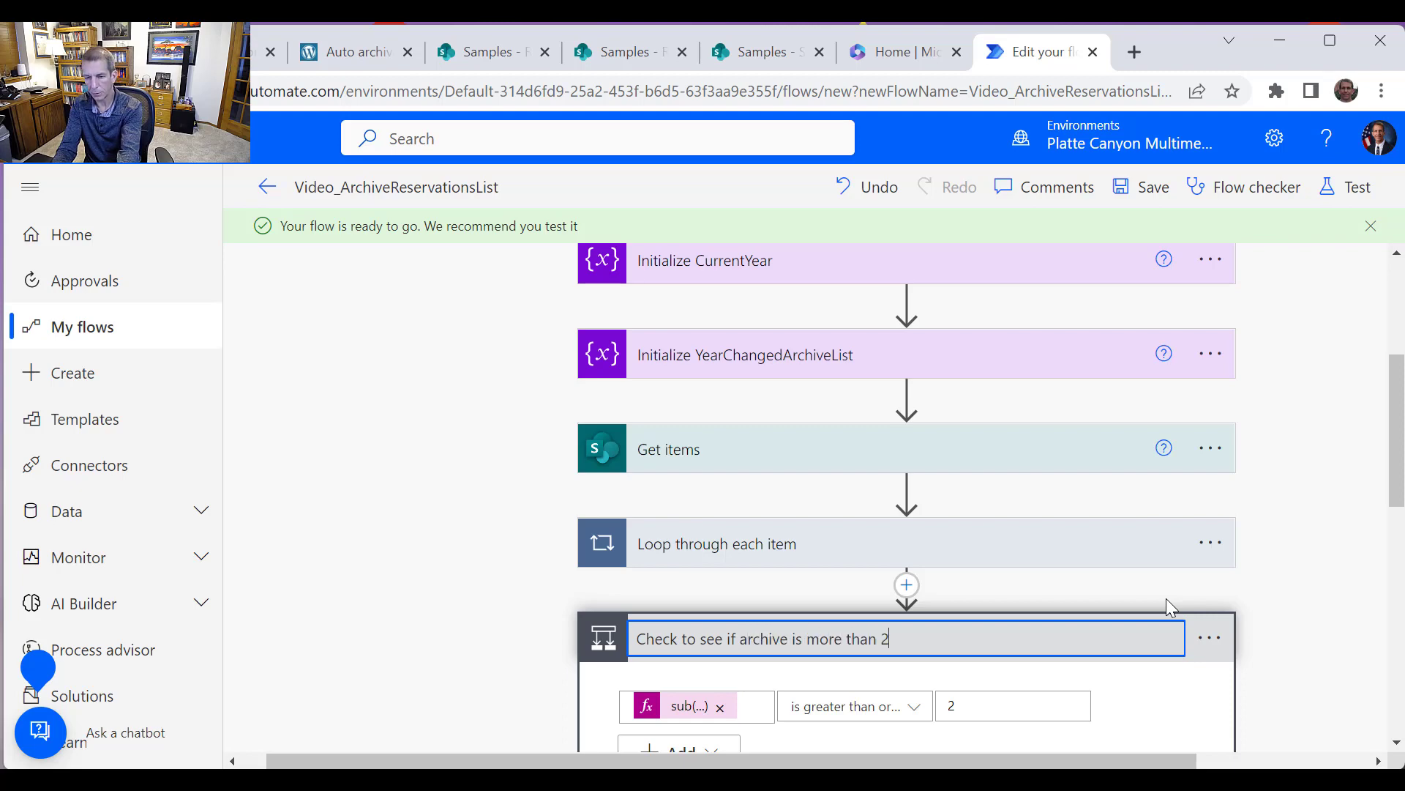
text( years old)
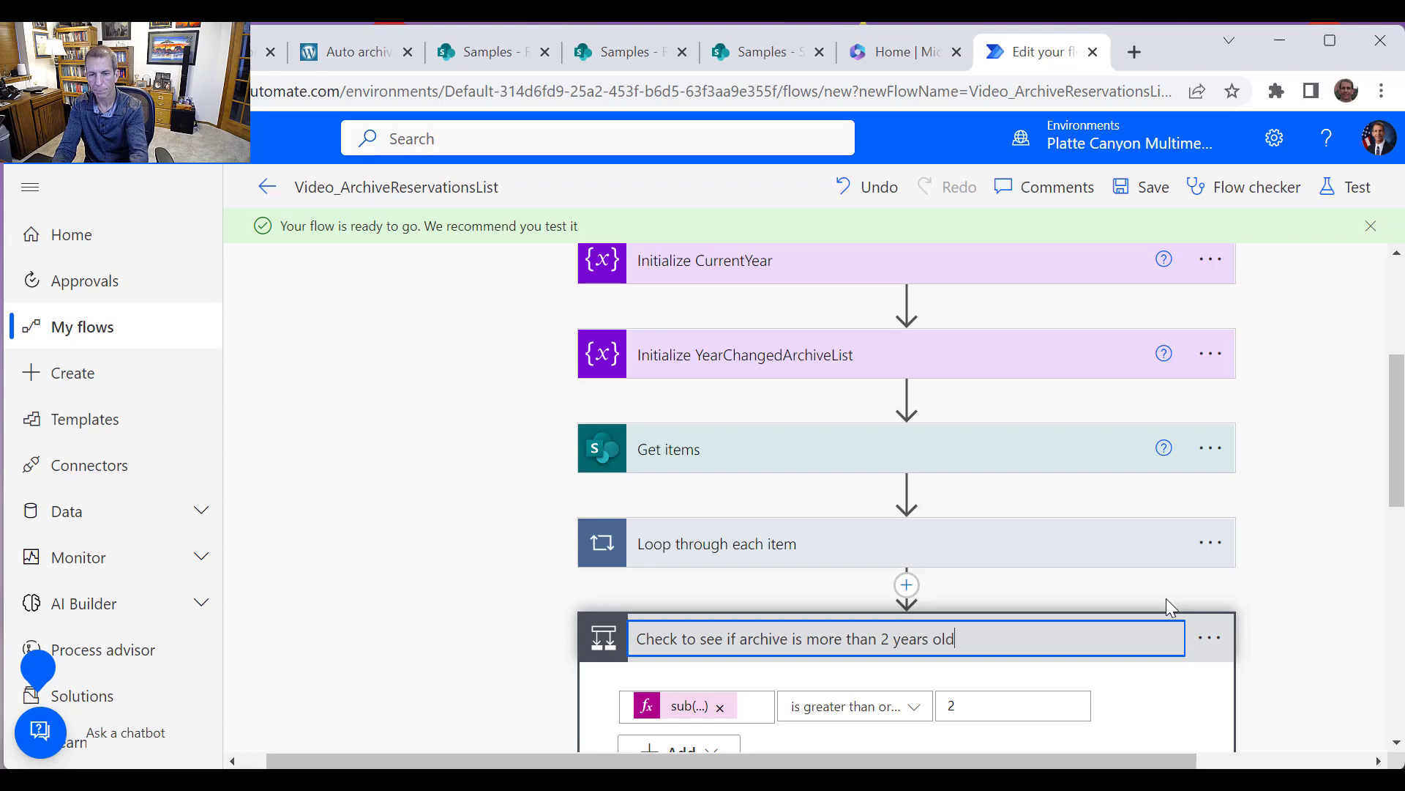
key(Return)
click(1148, 187)
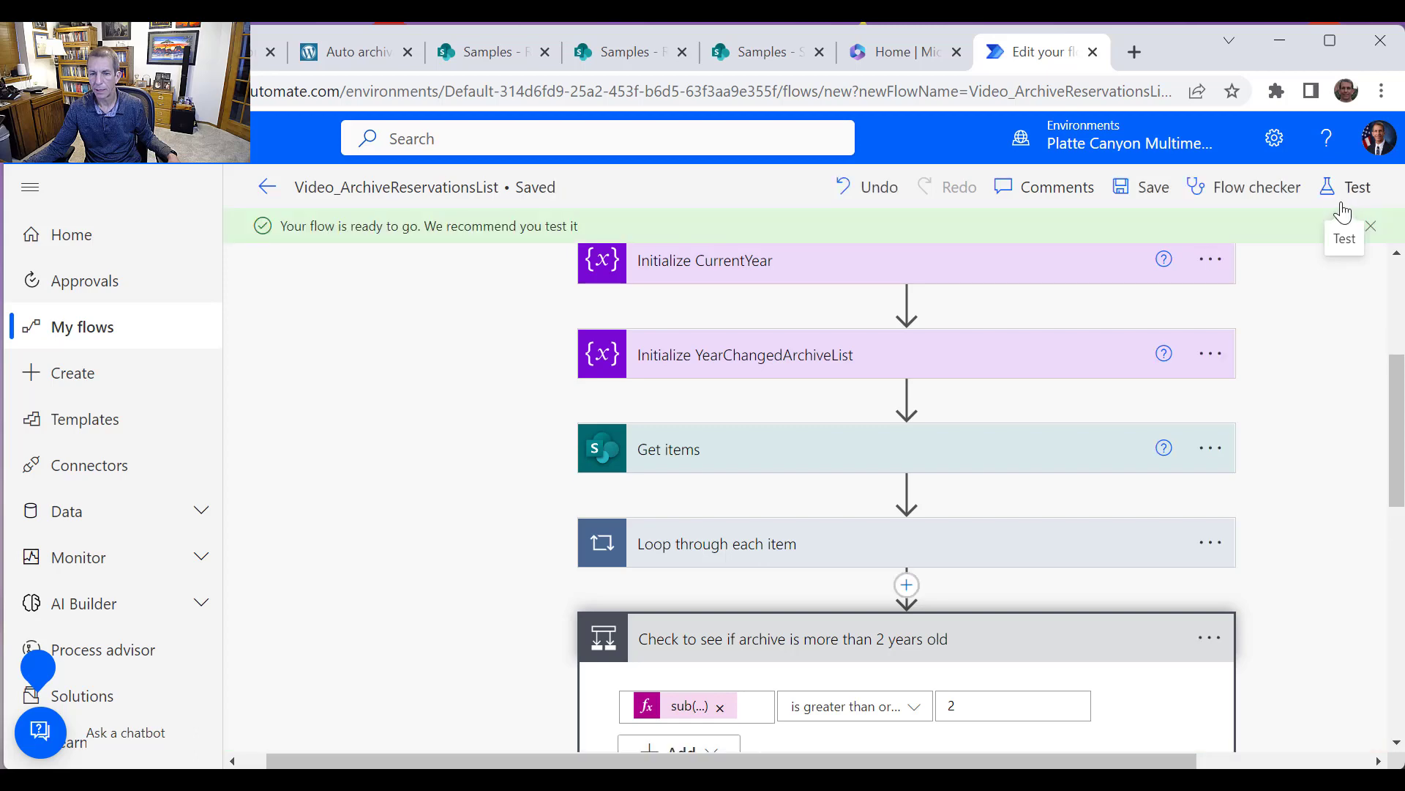
Test the flow manually and run it
click(1355, 193)
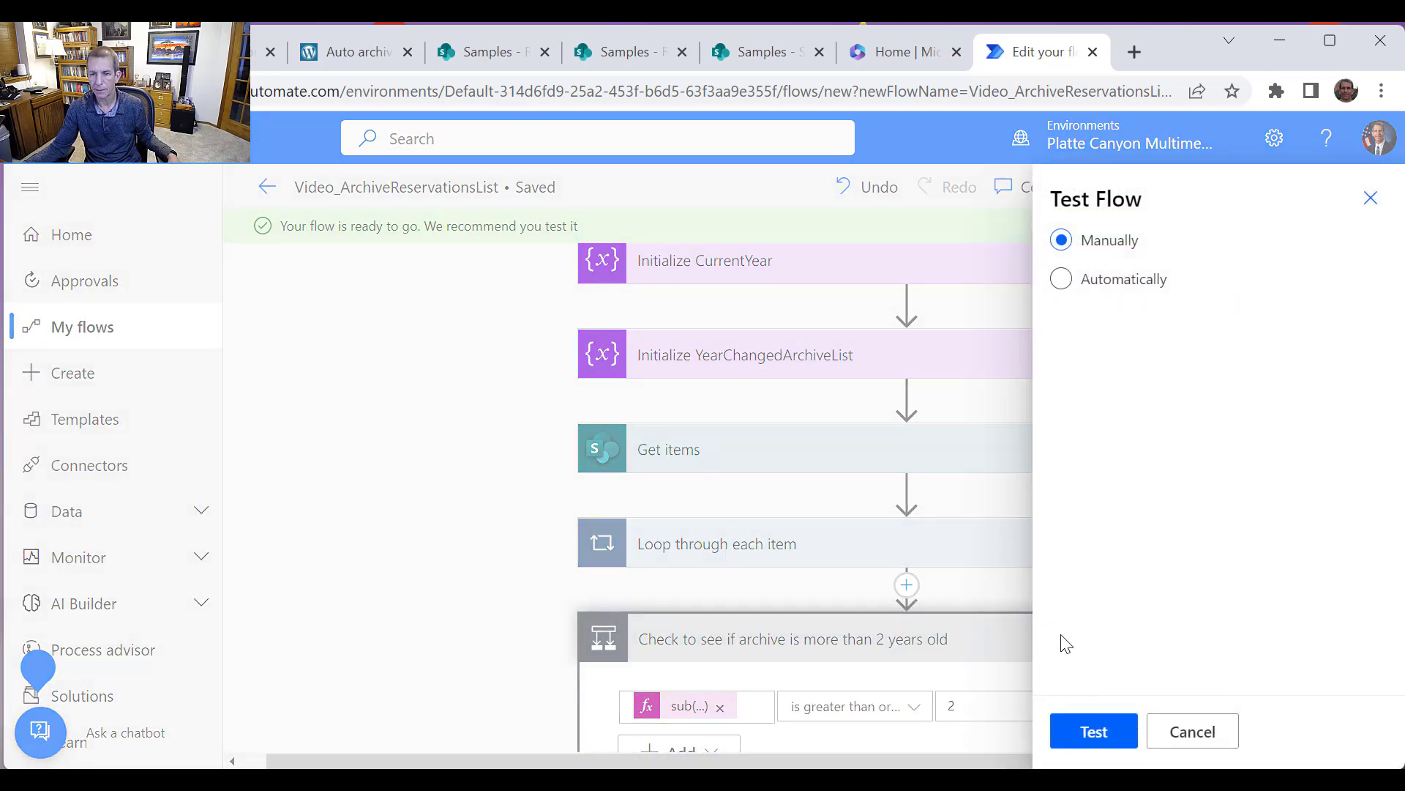
click(1090, 734)
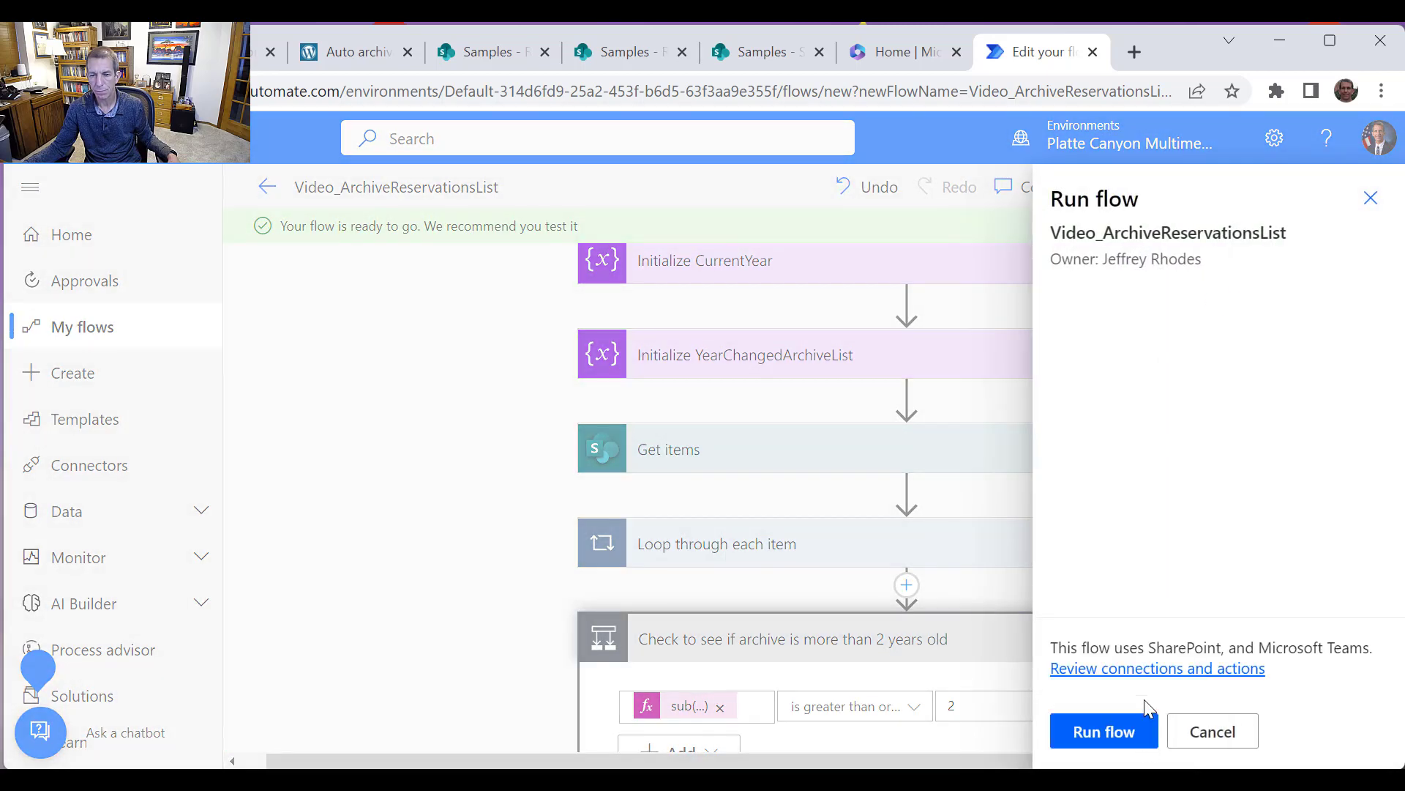
click(1130, 731)
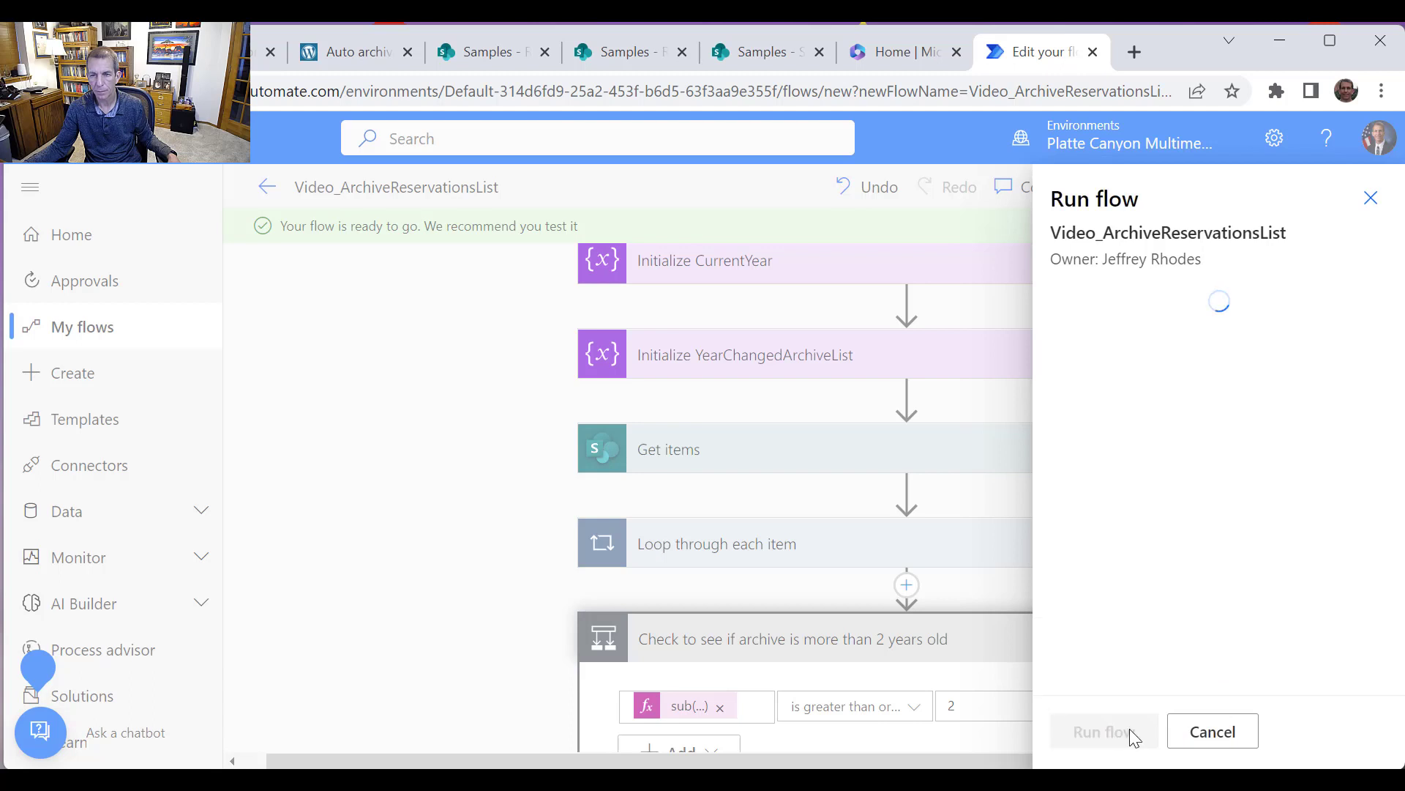
click(1119, 741)
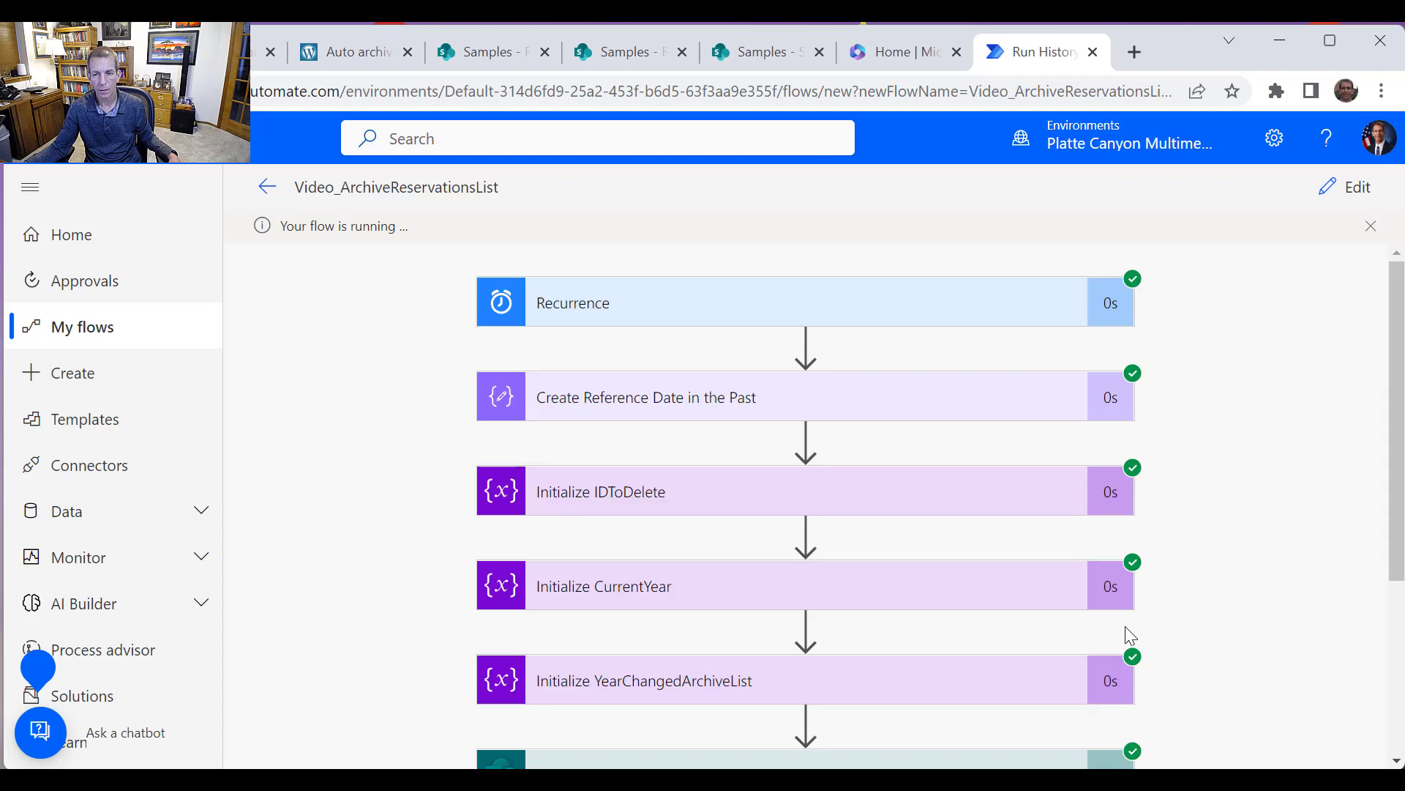
Examine the run history for each loop iteration's condition results and the archive-age check outcome
scroll(1142, 622, down, 3)
scroll(1027, 596, down, 1)
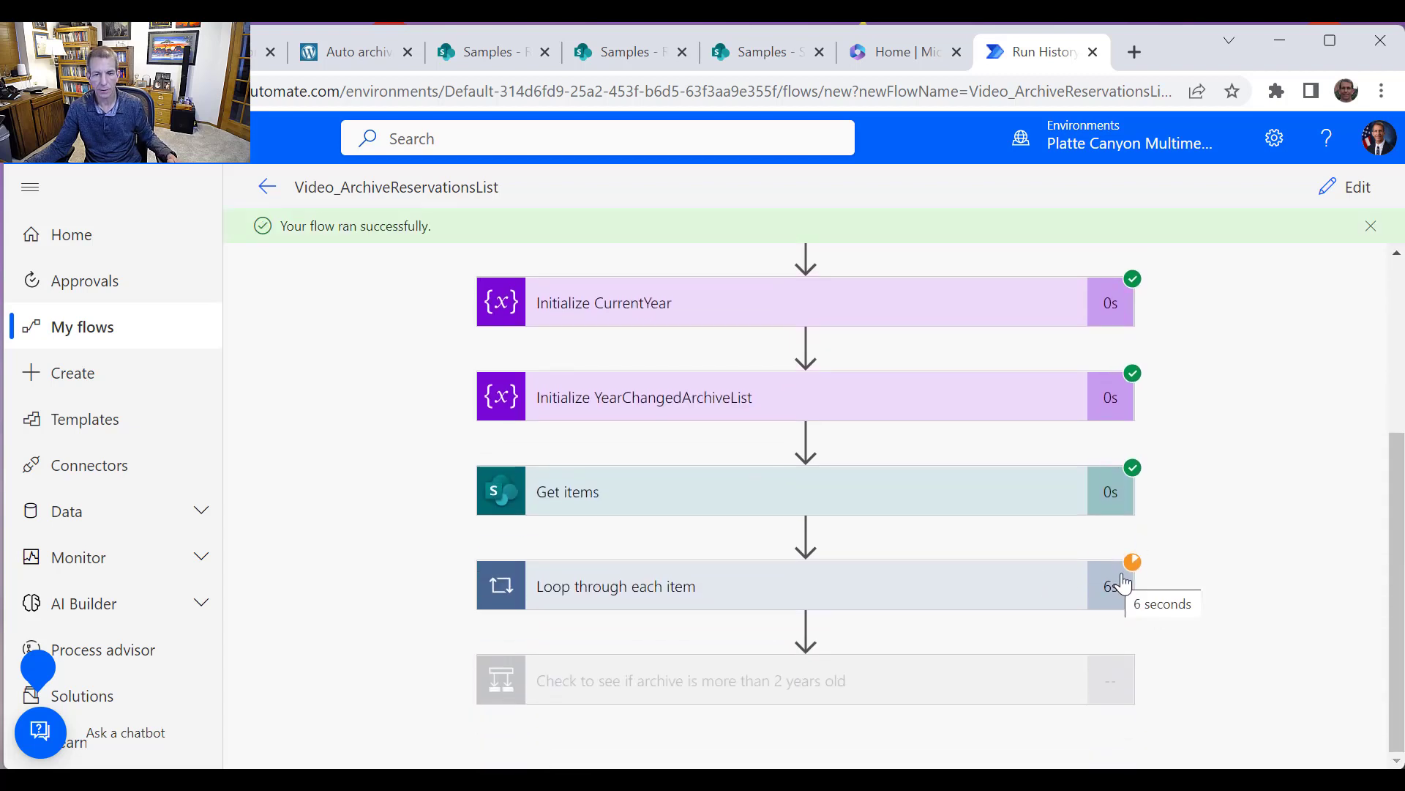
click(1059, 602)
scroll(1065, 596, down, 4)
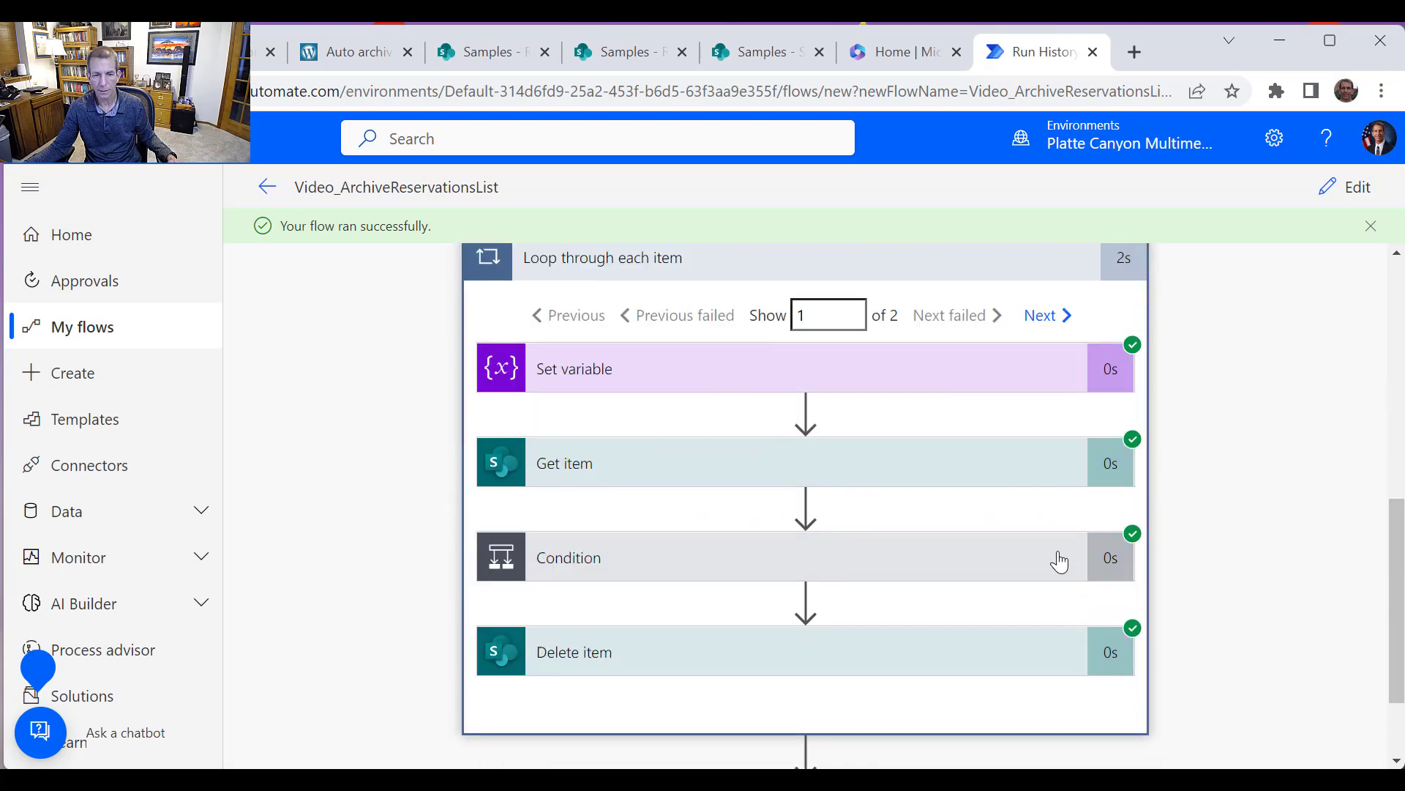
click(993, 577)
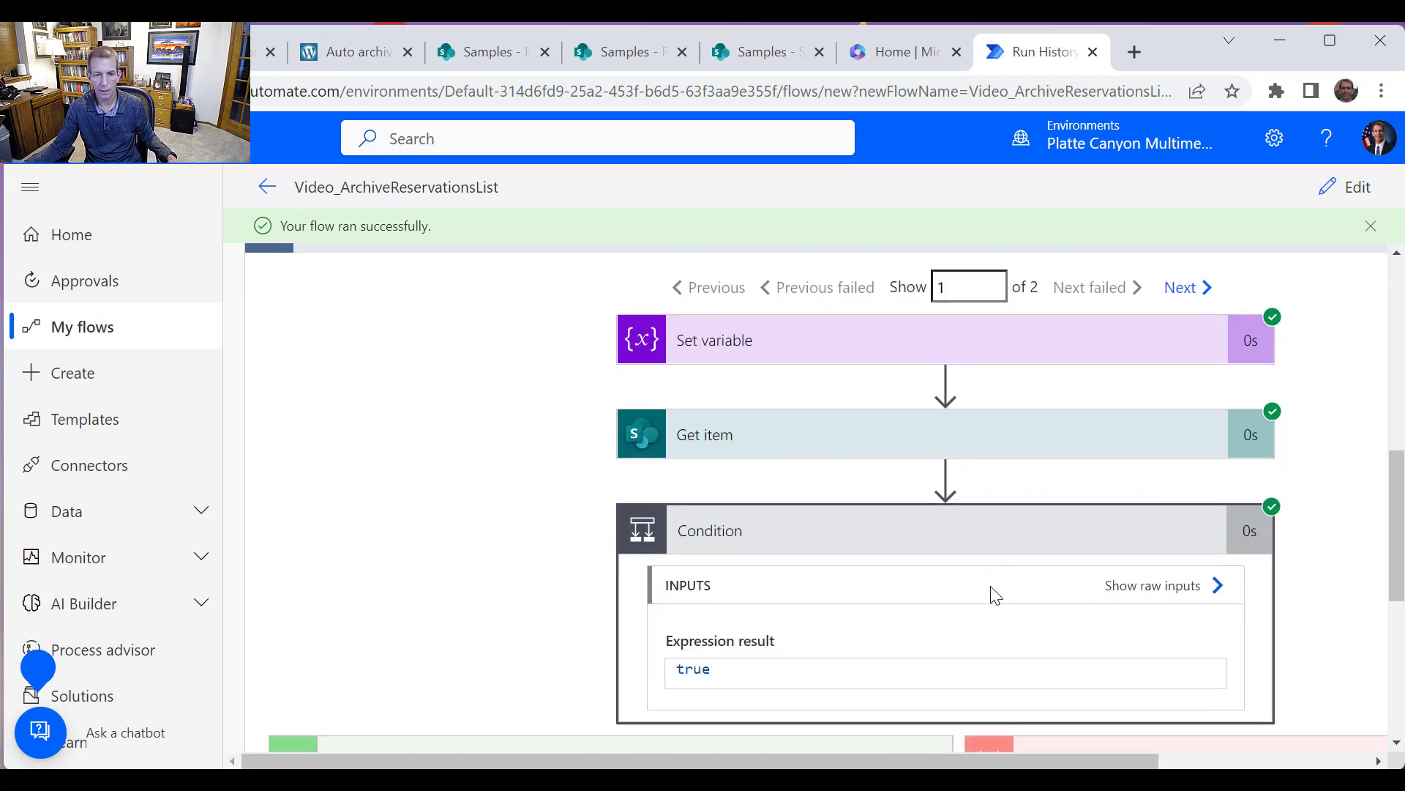
scroll(996, 594, down, 3)
scroll(702, 627, down, 3)
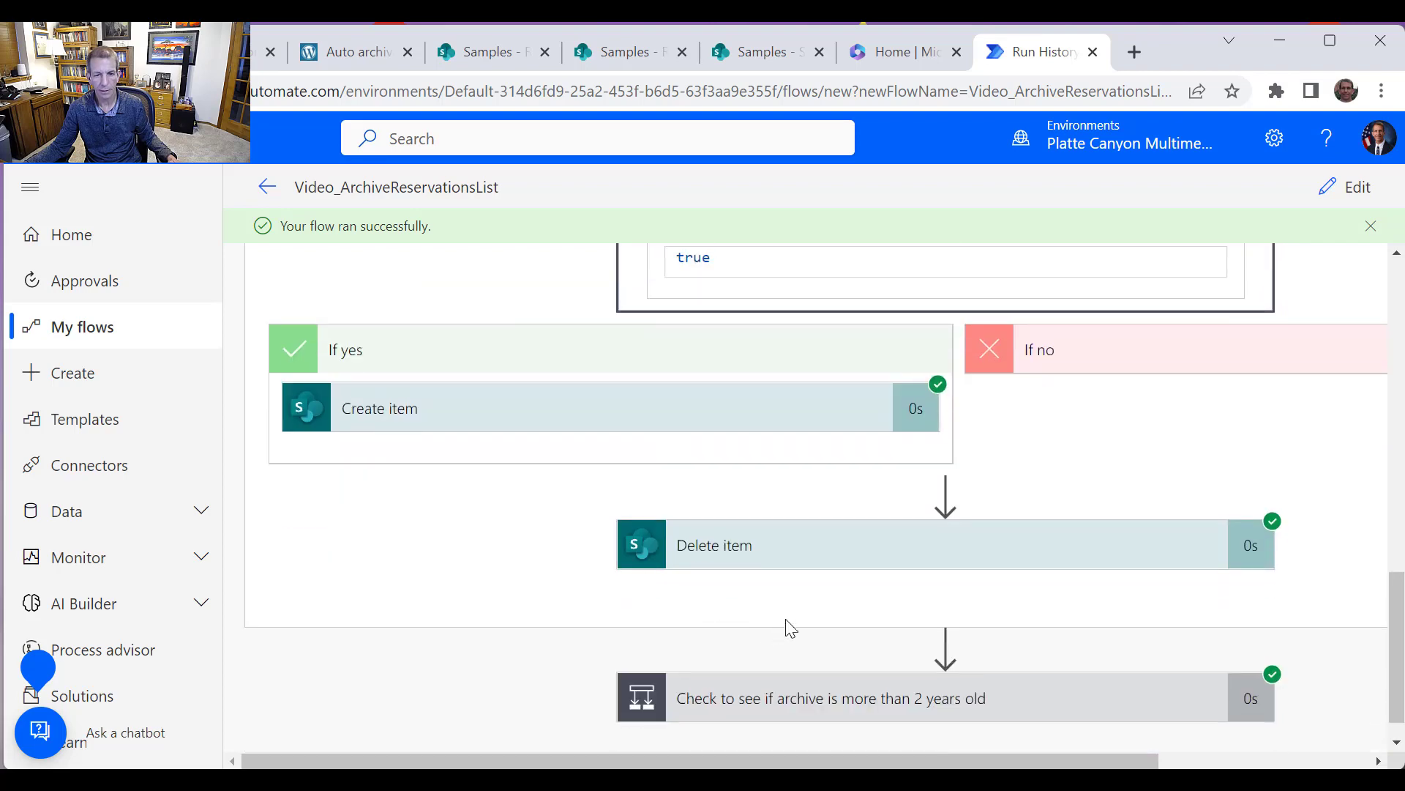
scroll(969, 568, up, 10)
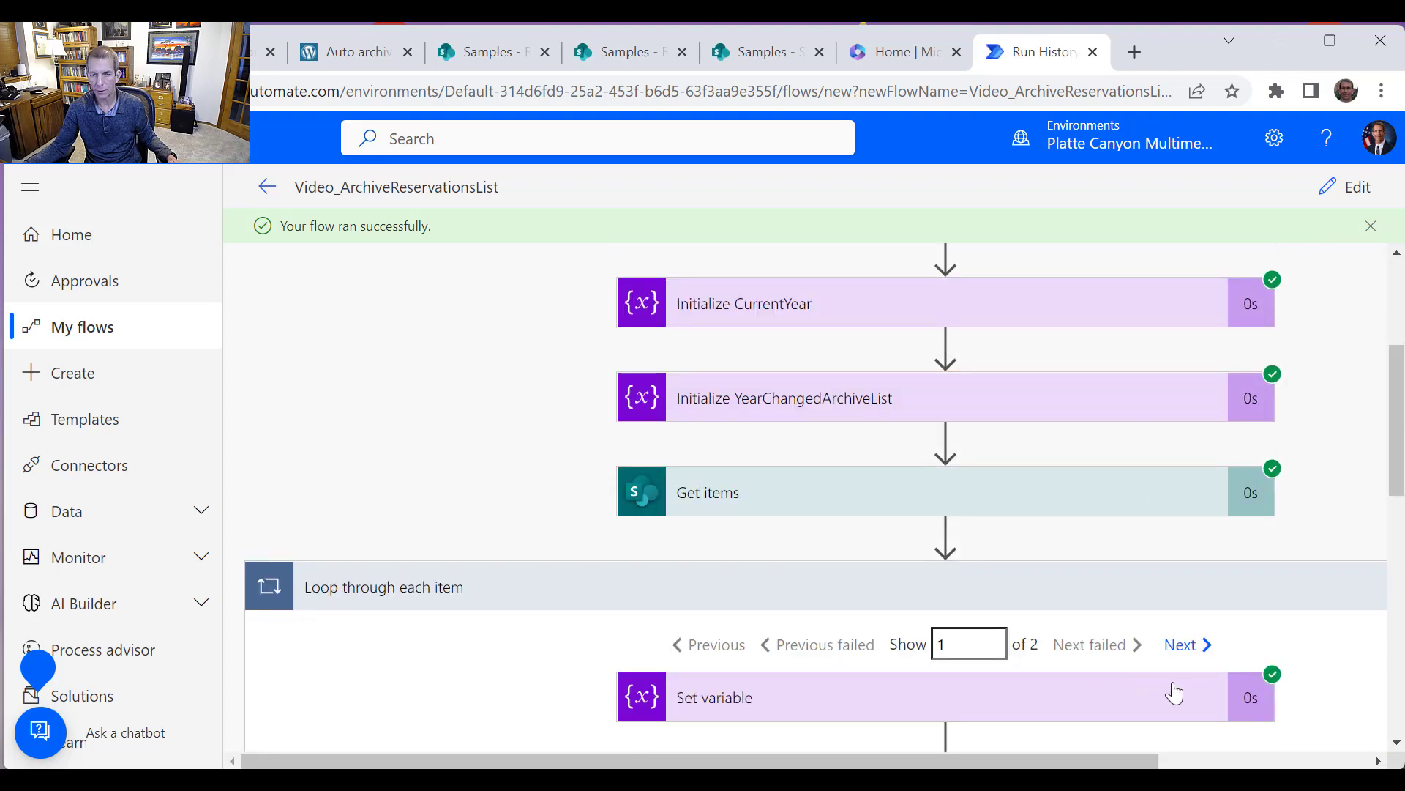
click(1193, 645)
scroll(1104, 627, down, 6)
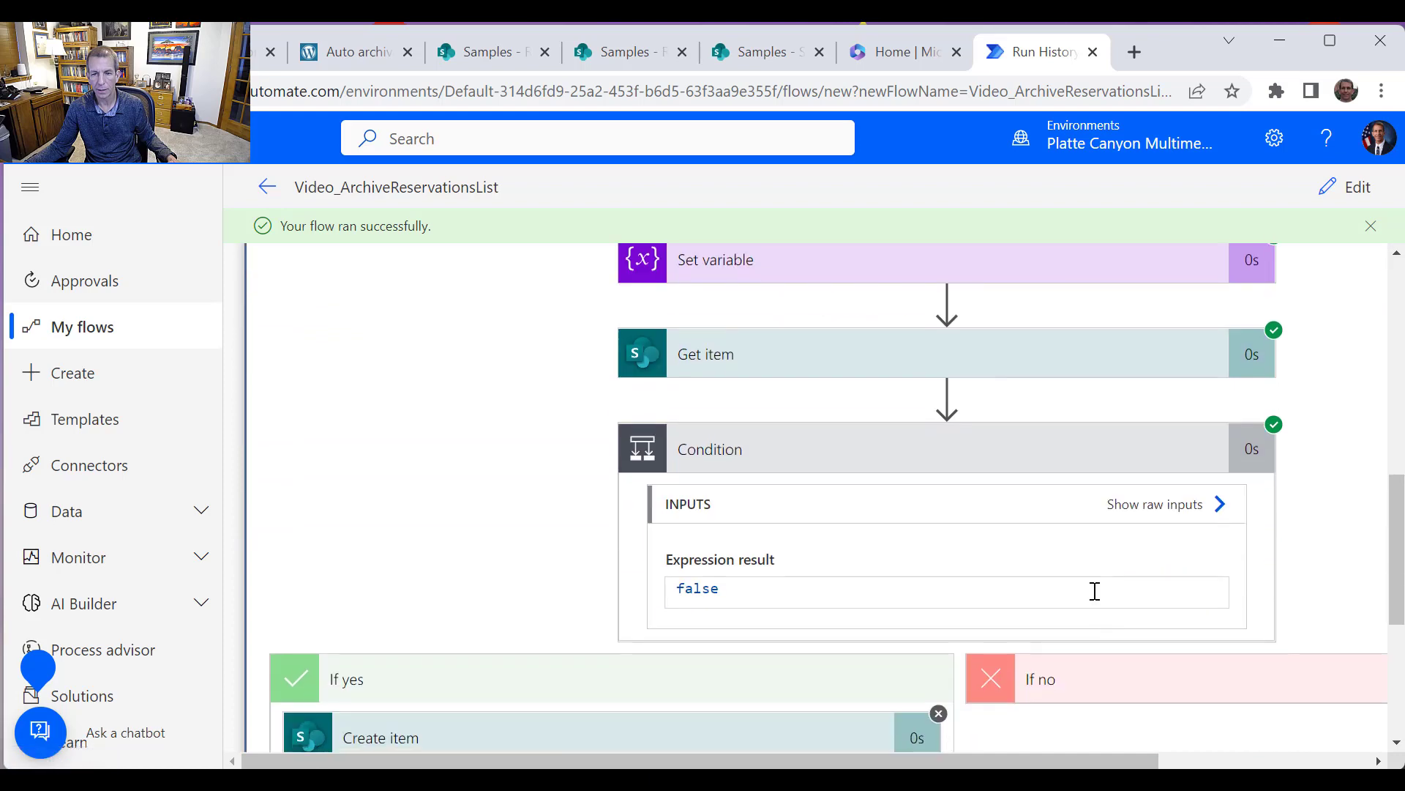
scroll(912, 643, down, 3)
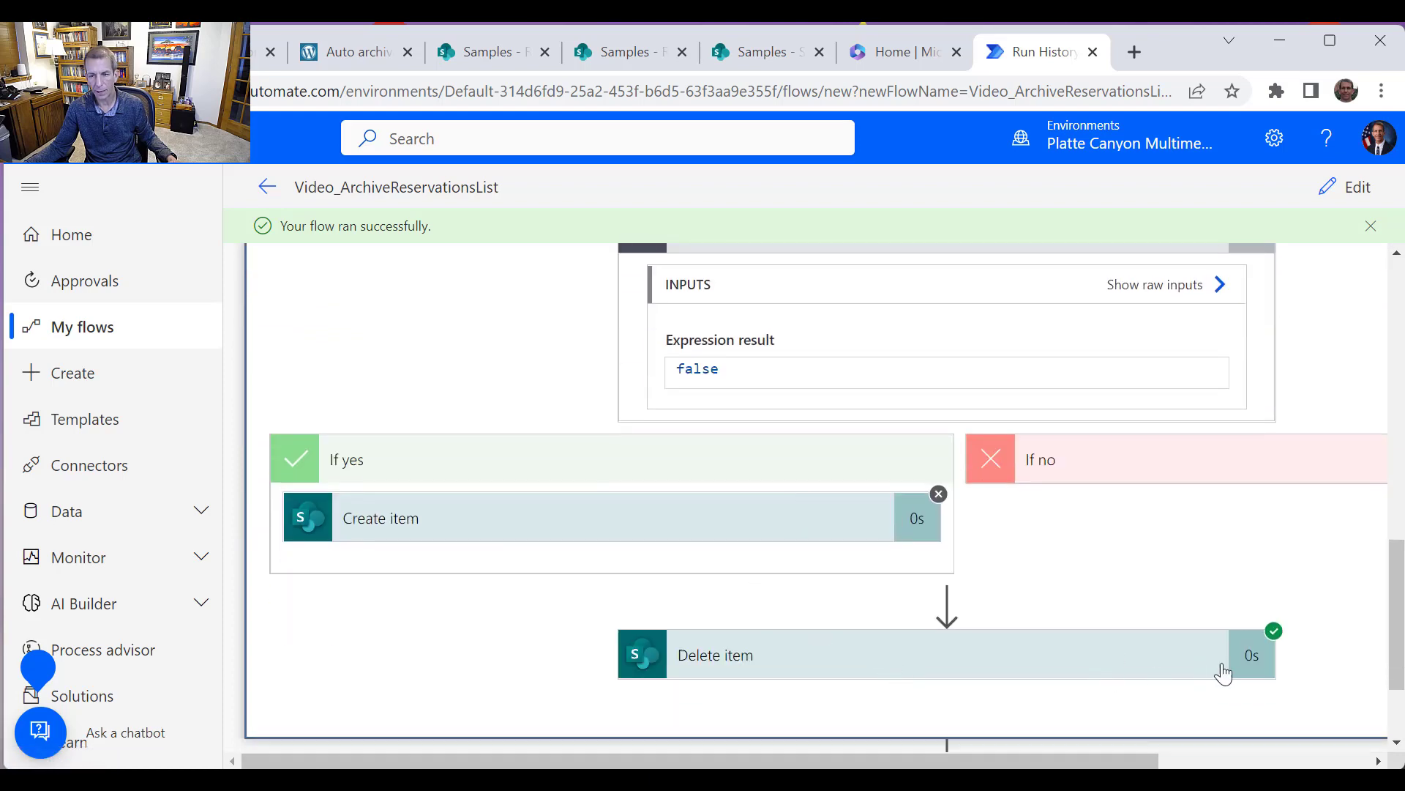
scroll(1223, 668, down, 1)
scroll(1207, 677, down, 1)
click(1090, 658)
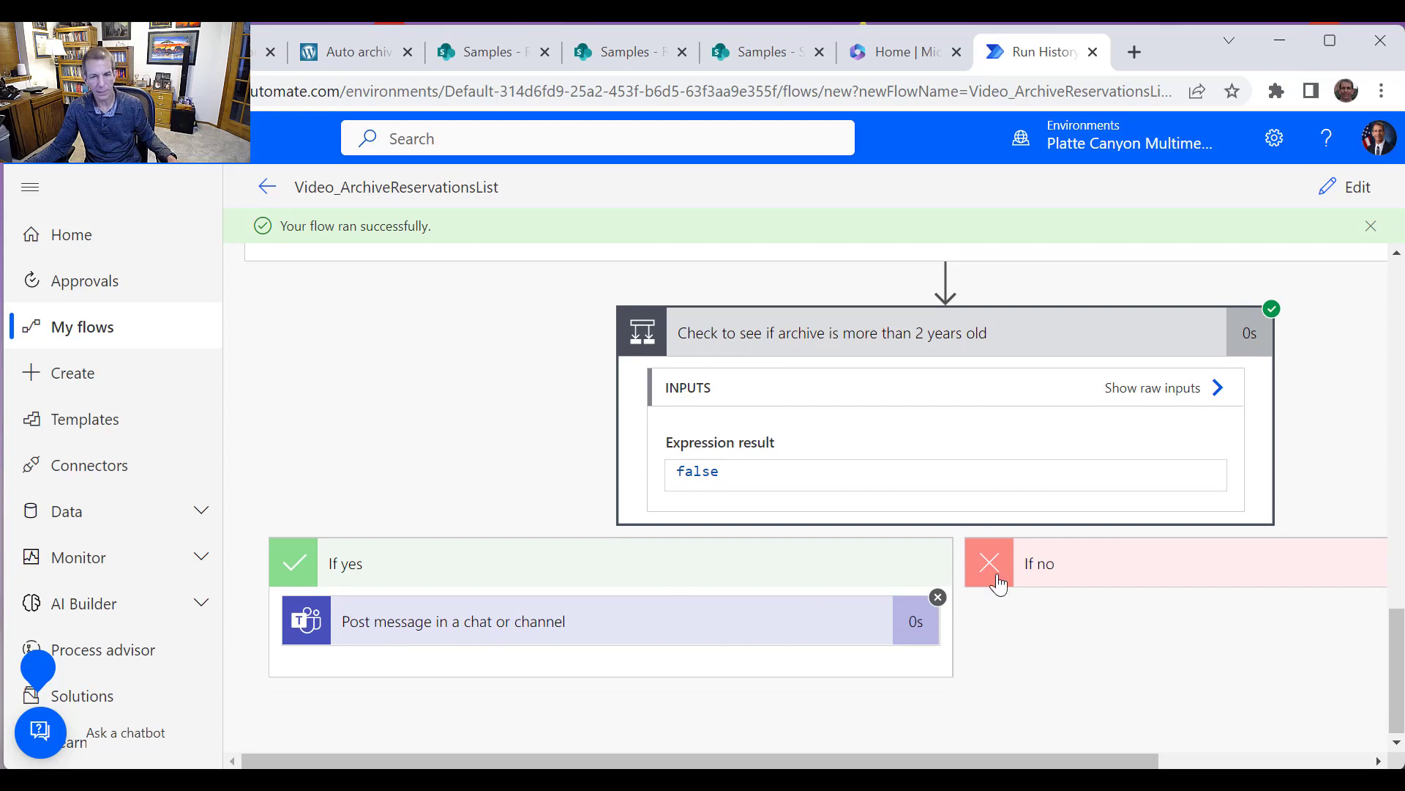
Check the Reservations and ReservationsArchive2022 lists in SharePoint, then return to the run history
click(507, 65)
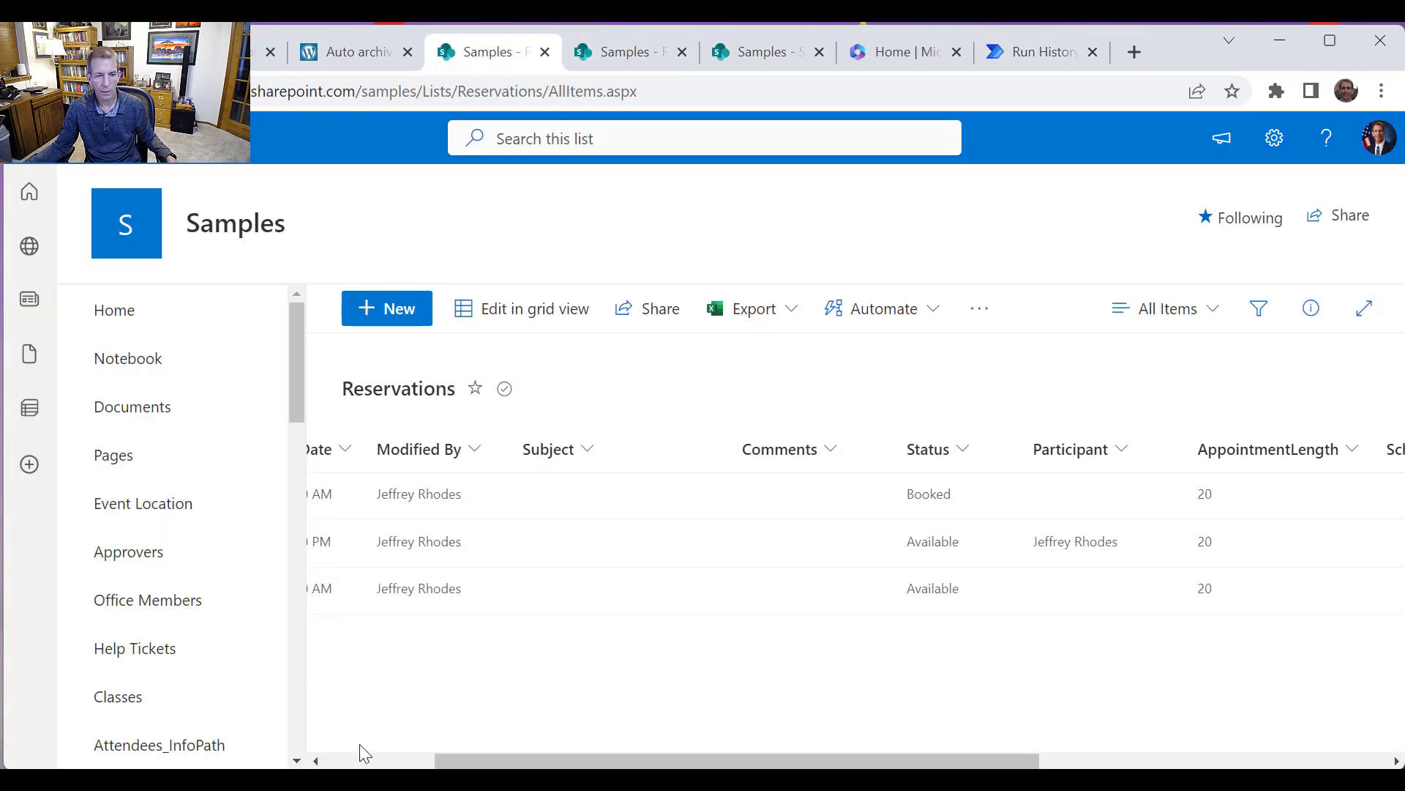
scroll(358, 743, left, 3)
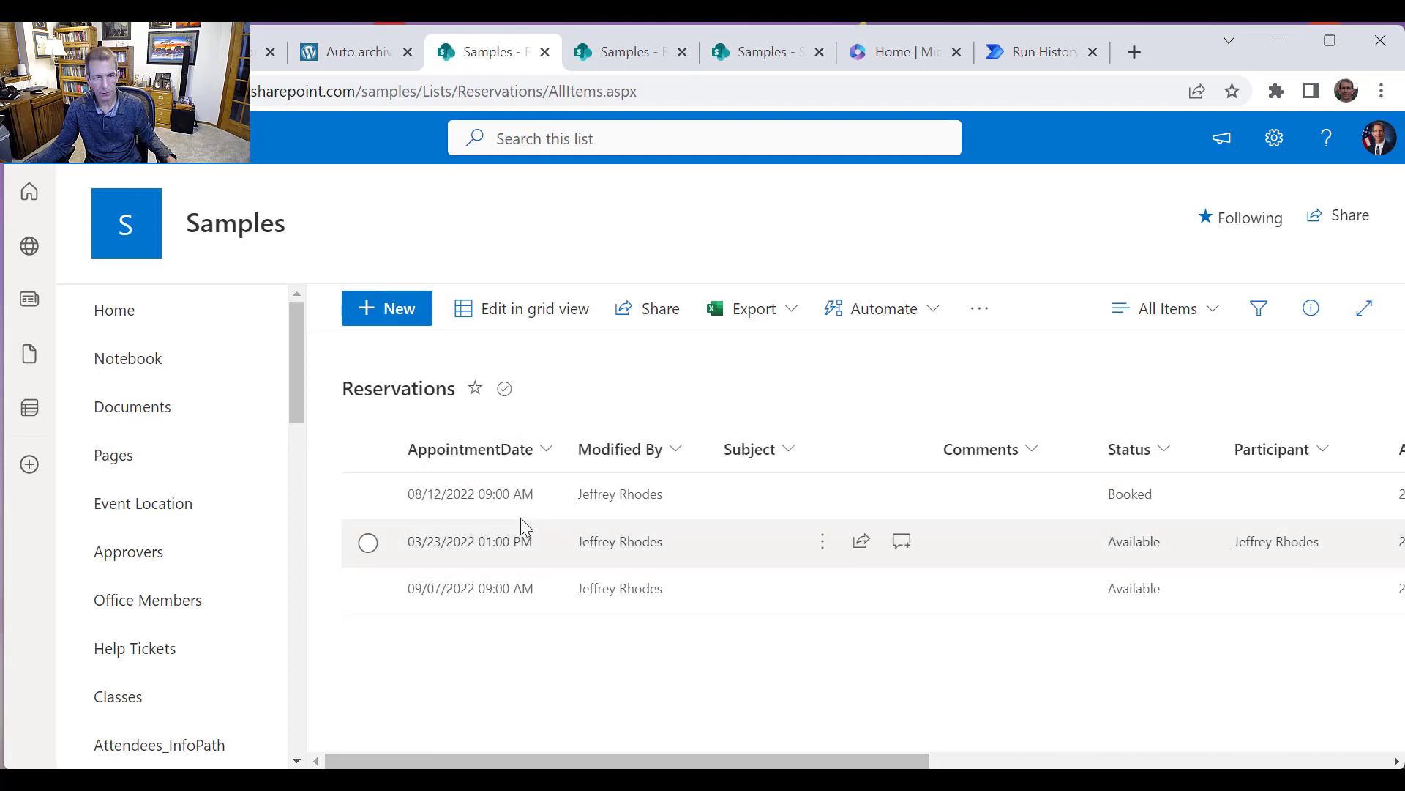
click(622, 45)
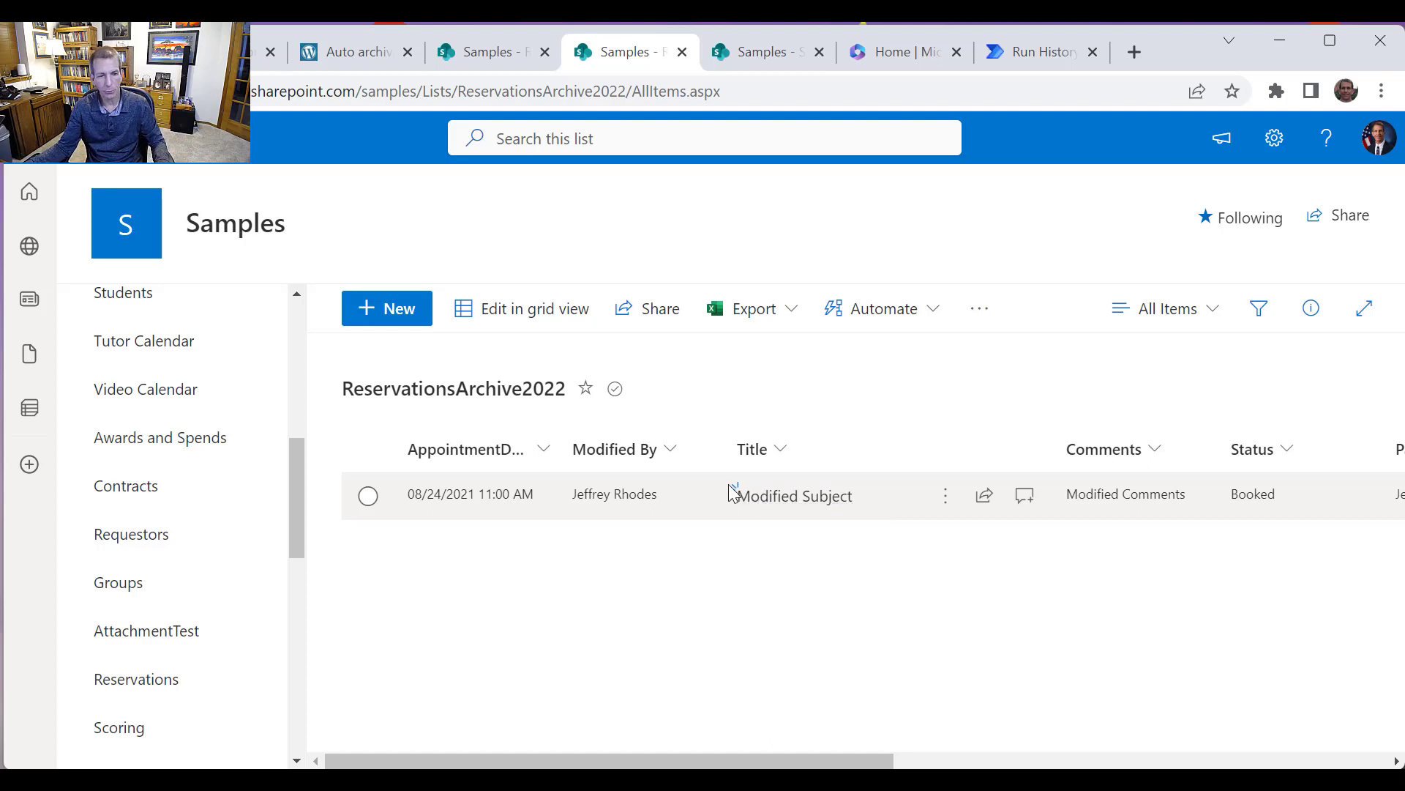
click(1038, 59)
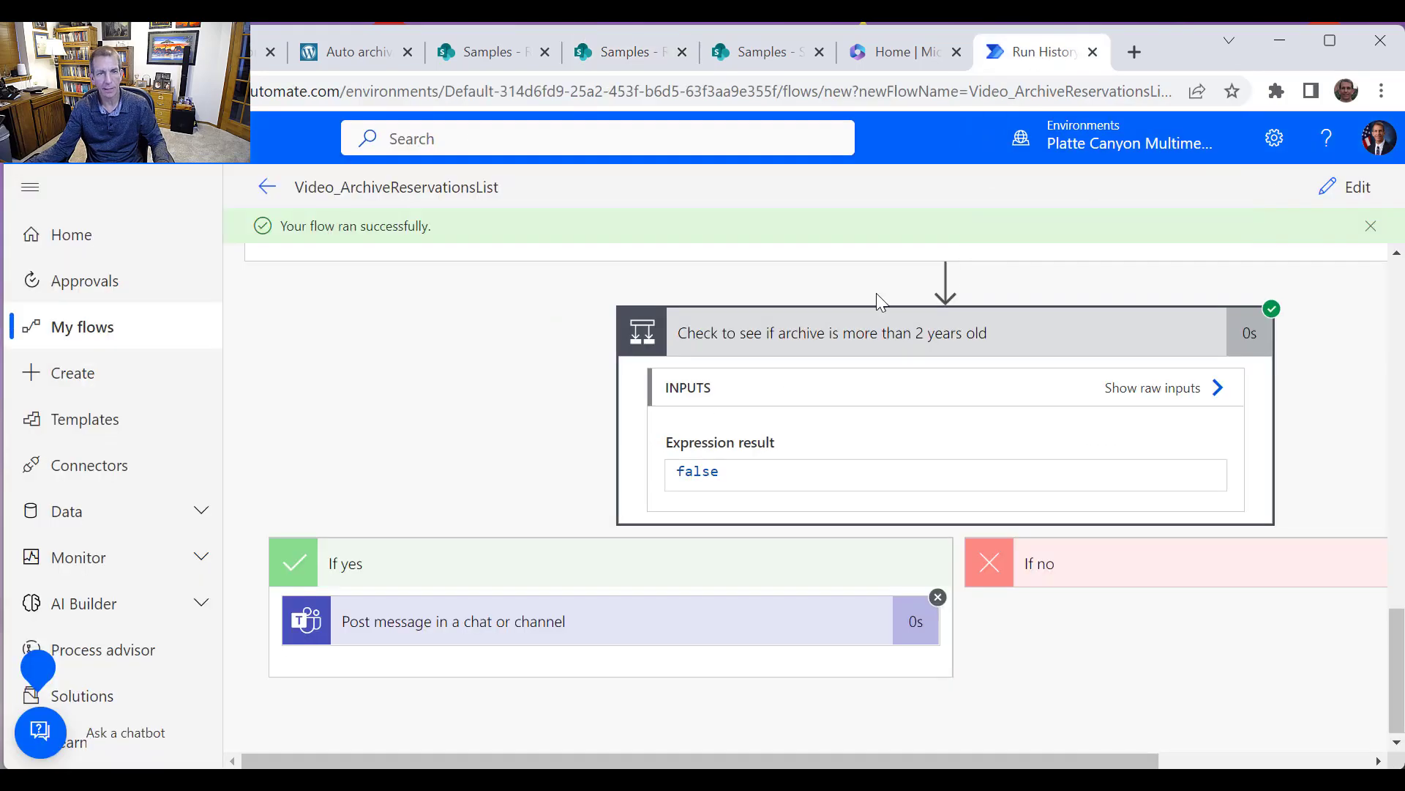
Save a copy of the flow named "Video_ArchiveStatusReportList" from the flow's details page
scroll(388, 293, up, 10)
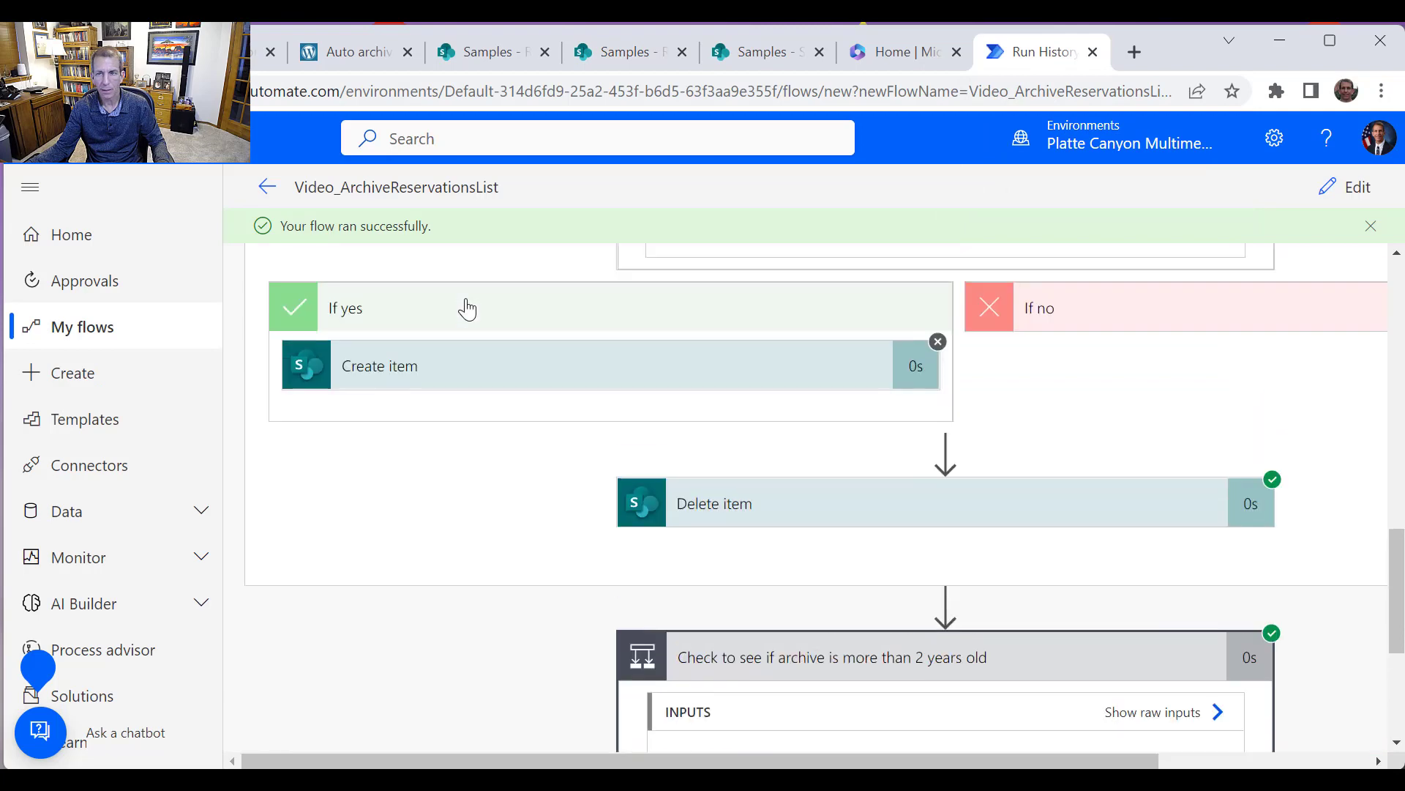
click(268, 192)
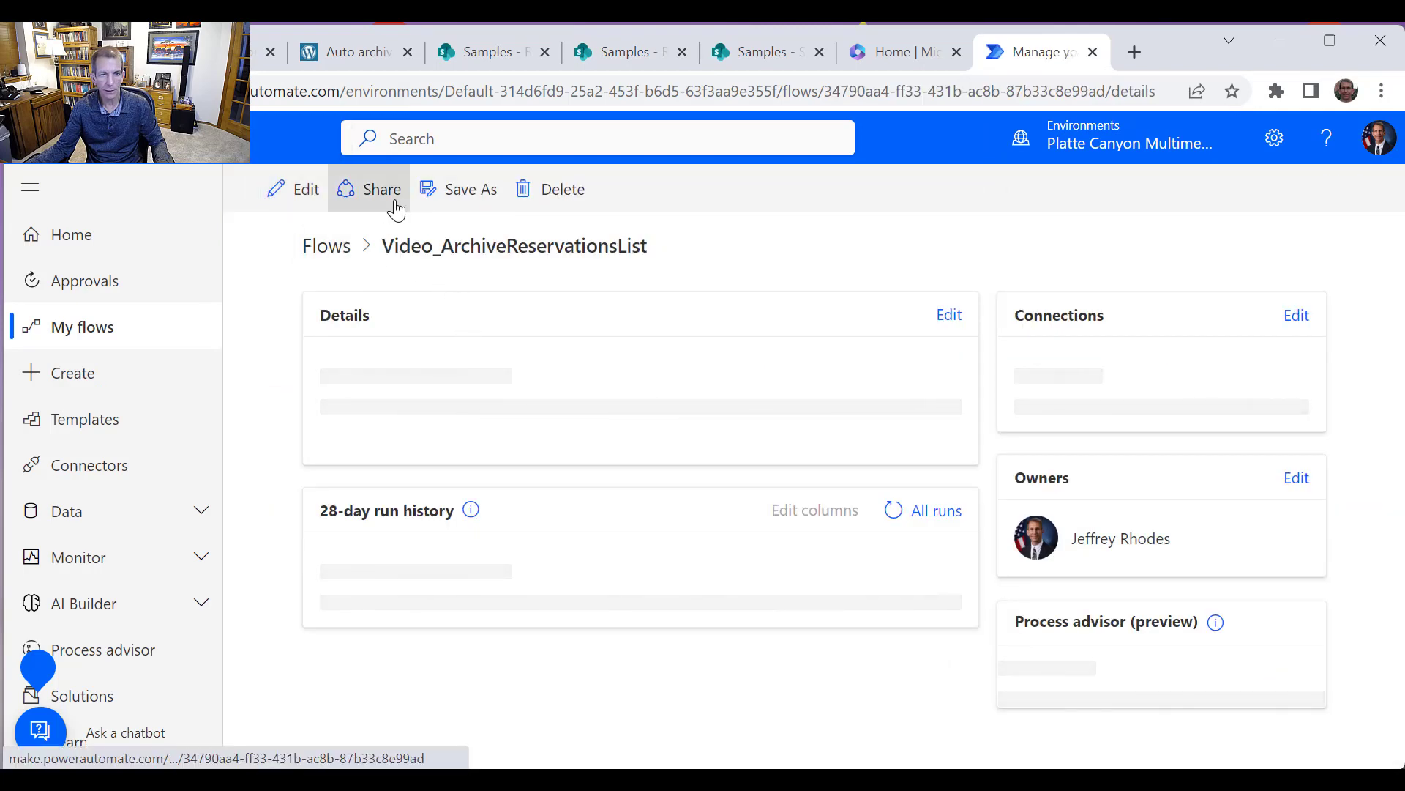
click(471, 191)
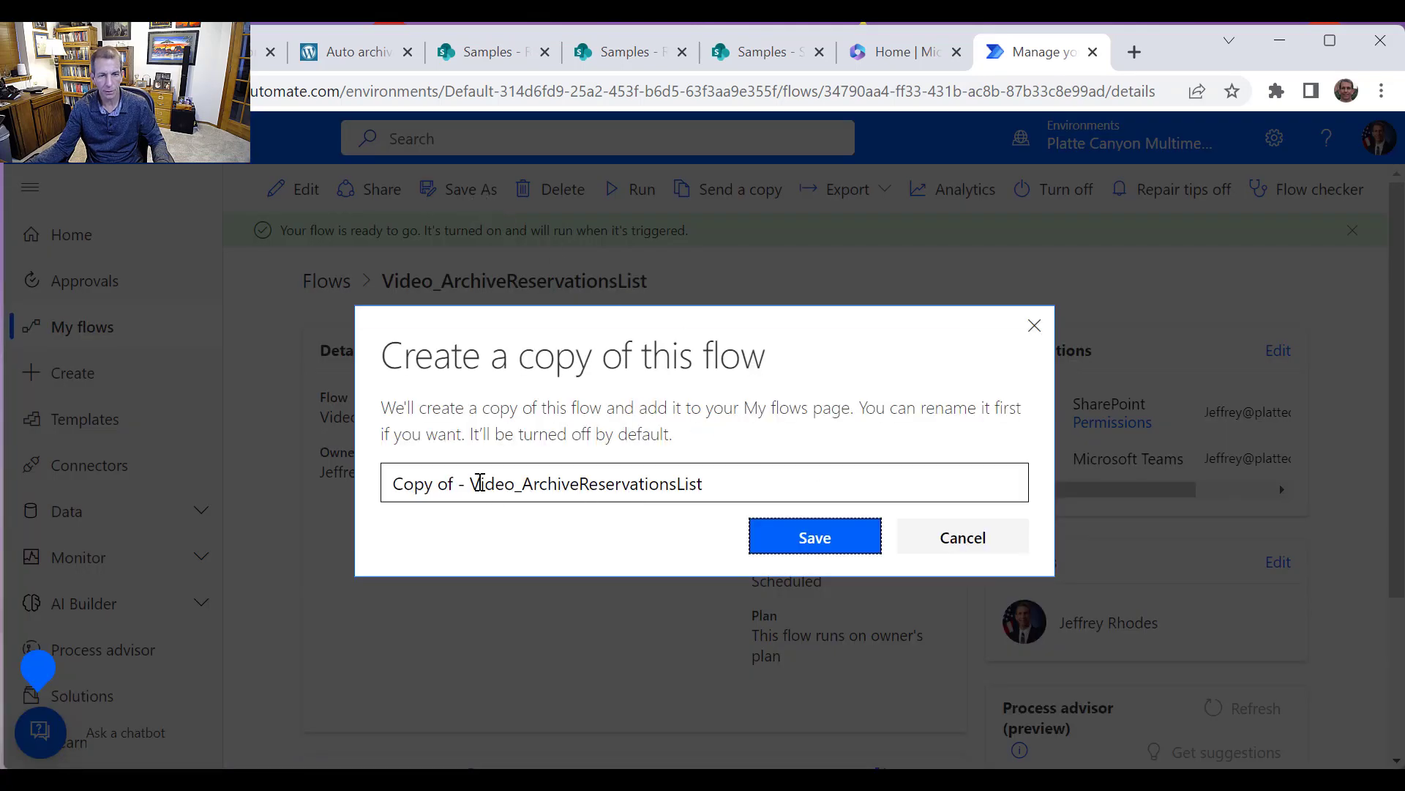
drag(480, 483, 323, 460)
key(BackSpace)
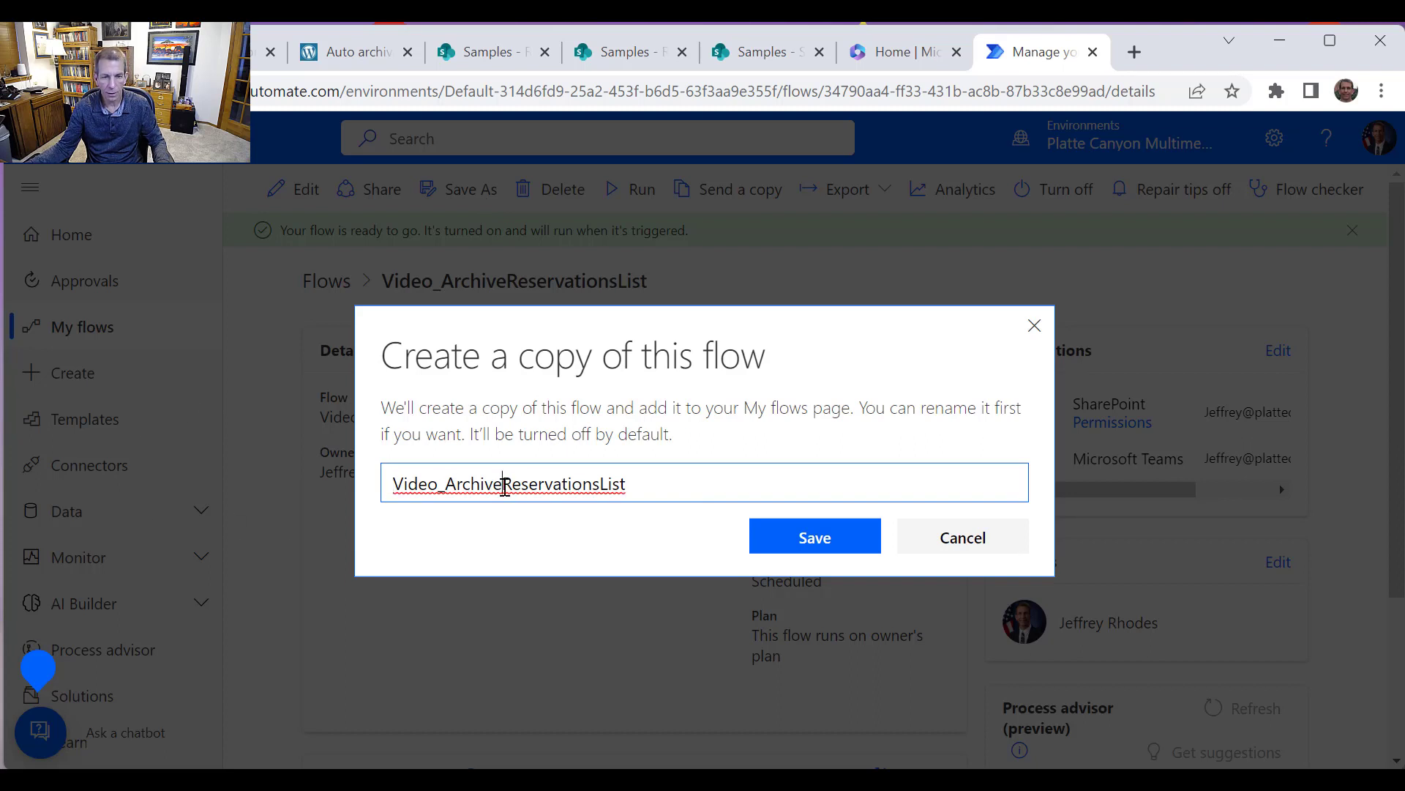
drag(505, 485, 594, 486)
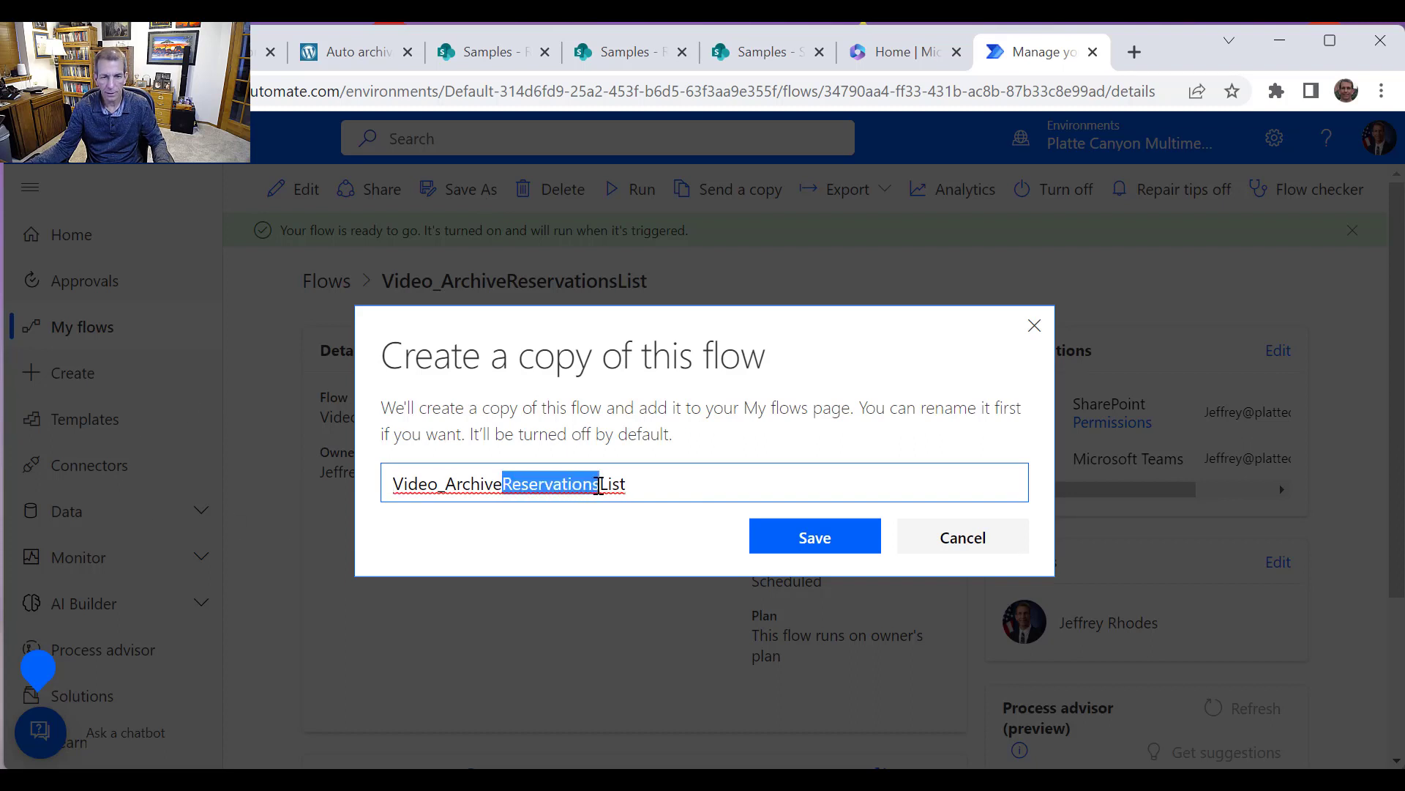
text(Status)
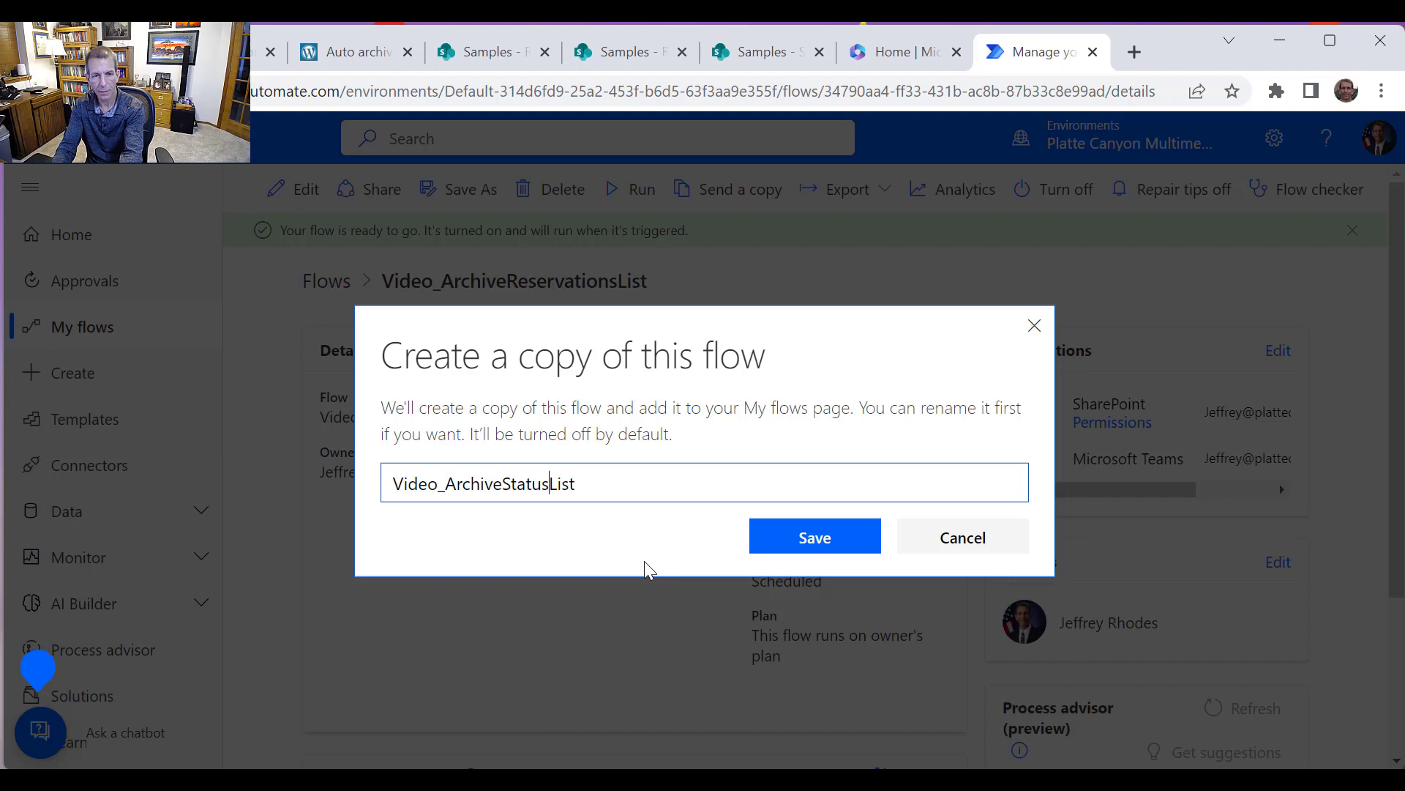
text(Report)
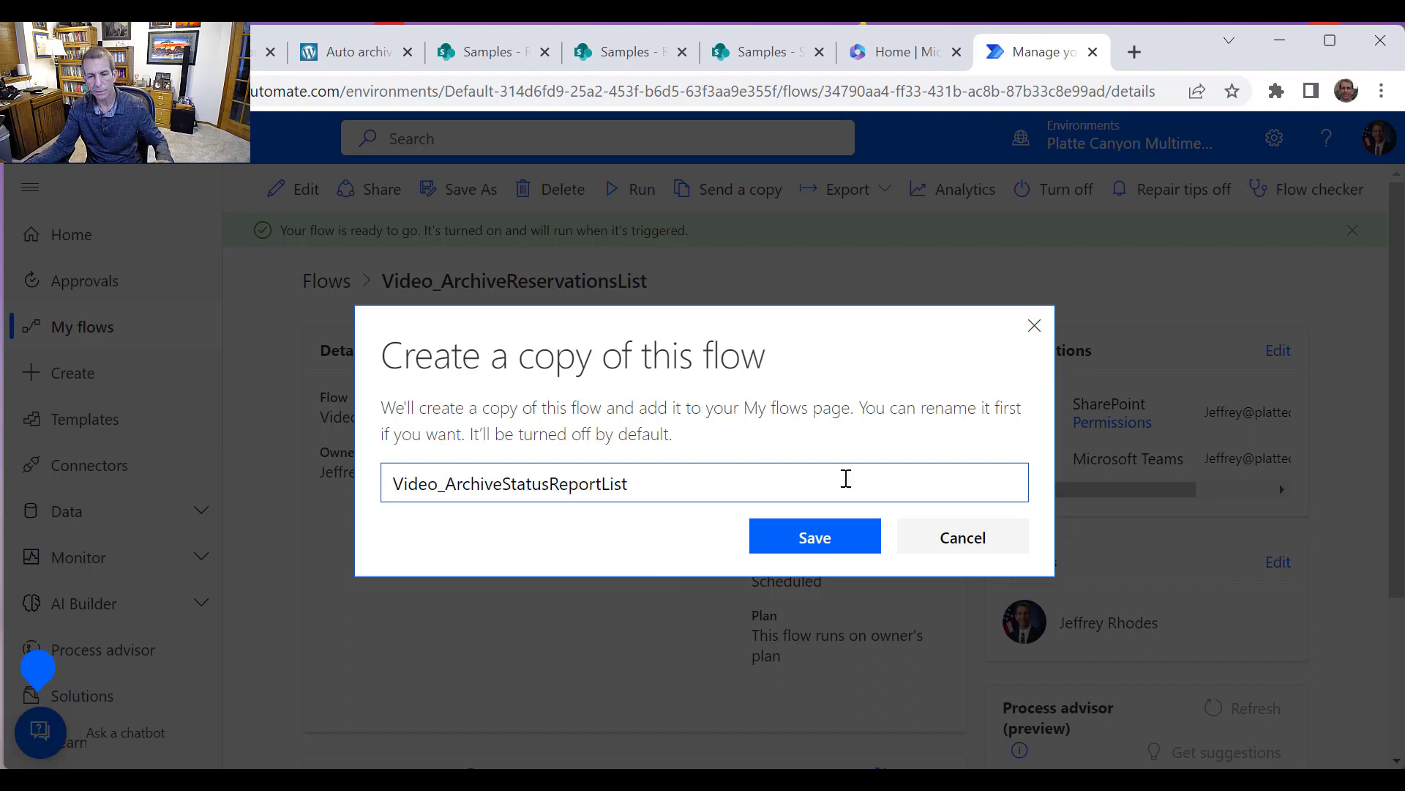
click(802, 535)
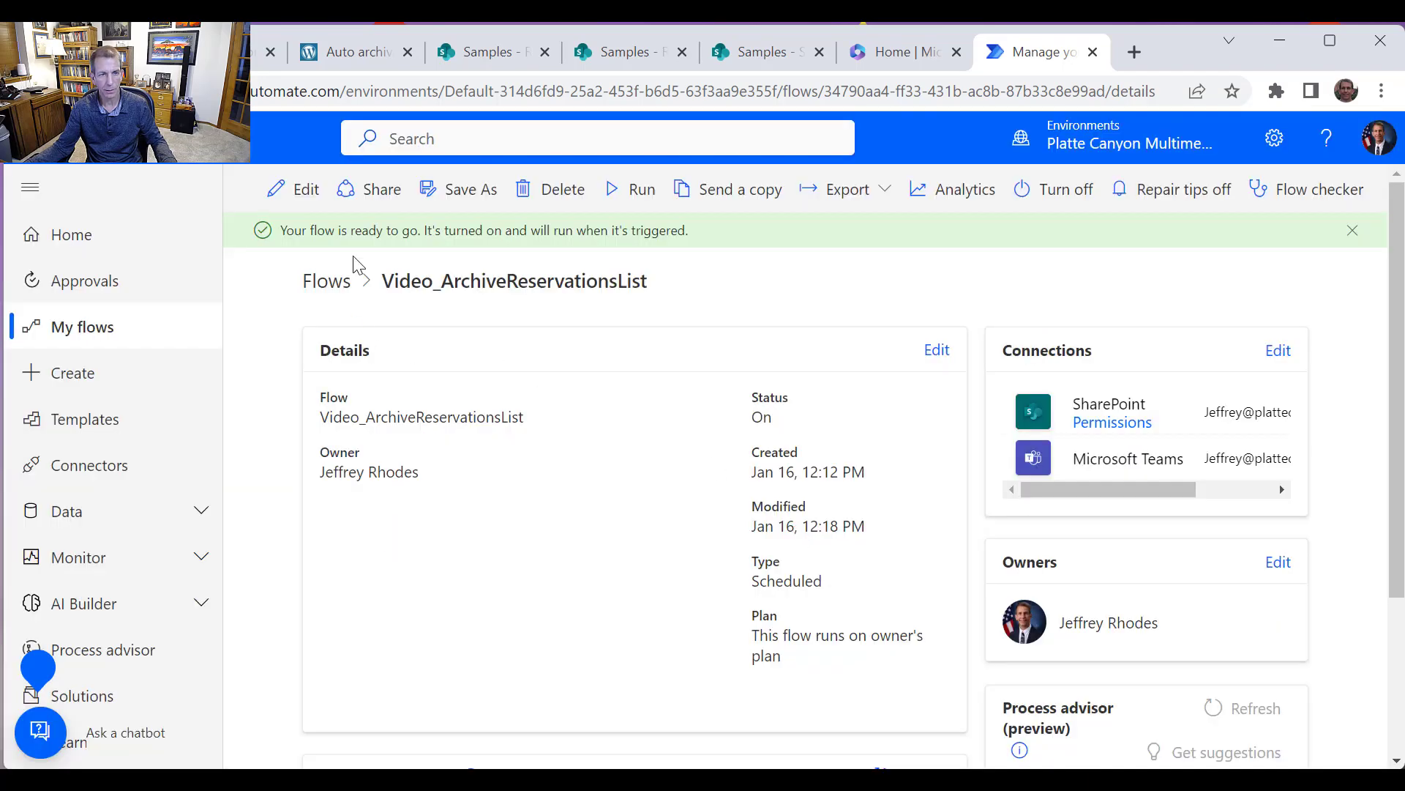
Open the Video_ArchiveStatusReportList copy for editing from the cloud flows list
click(336, 287)
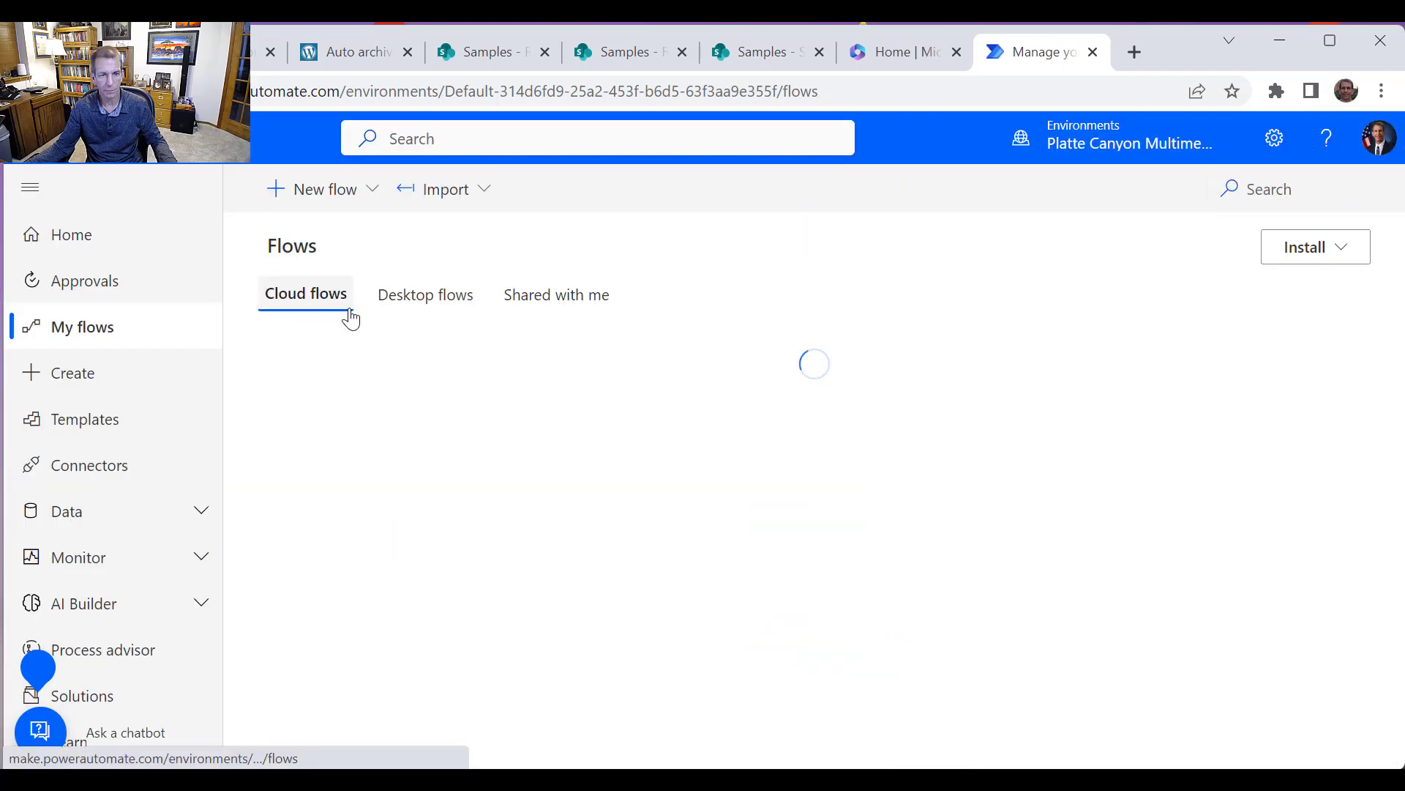
mouse_move(688, 458)
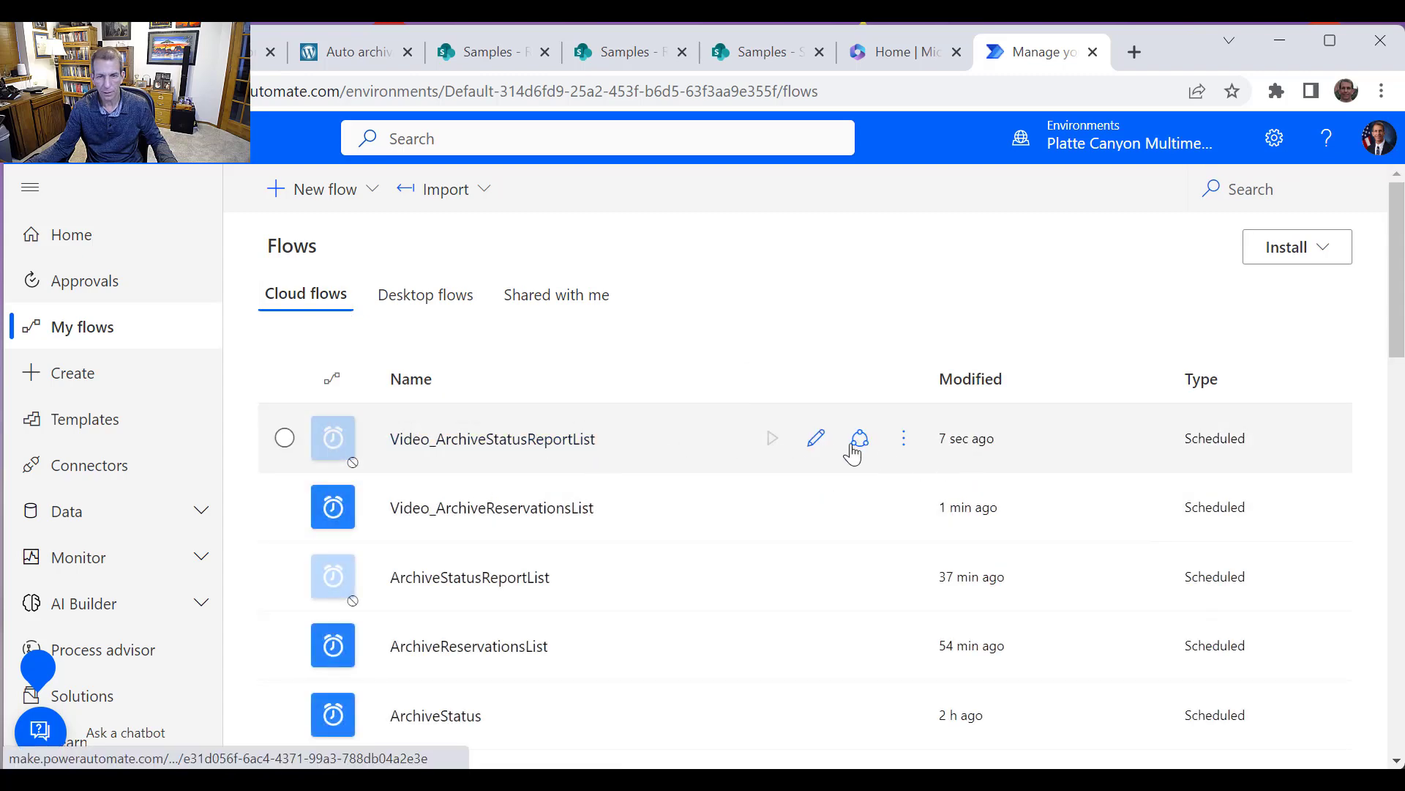
click(818, 443)
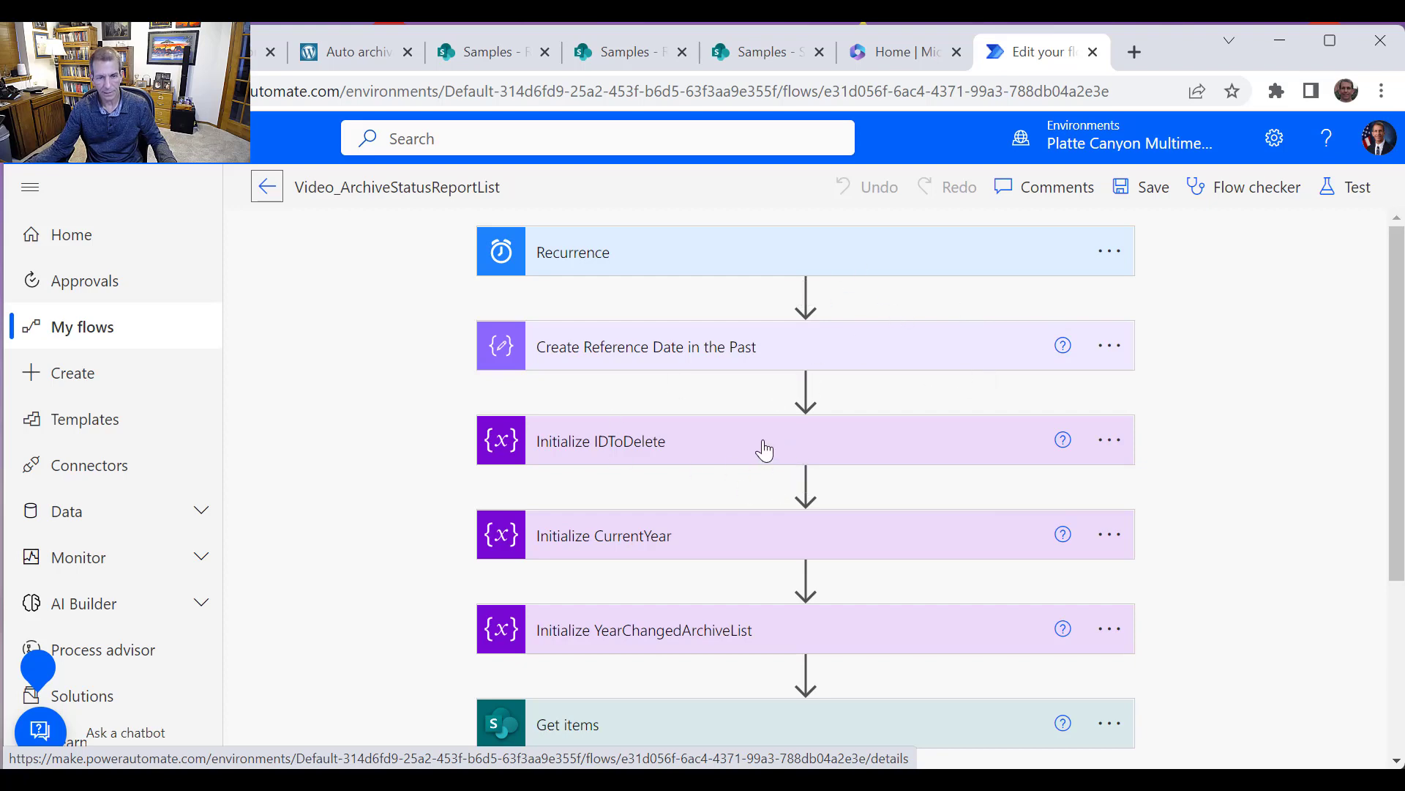
scroll(765, 449, down, 3)
scroll(794, 412, up, 3)
scroll(859, 410, down, 3)
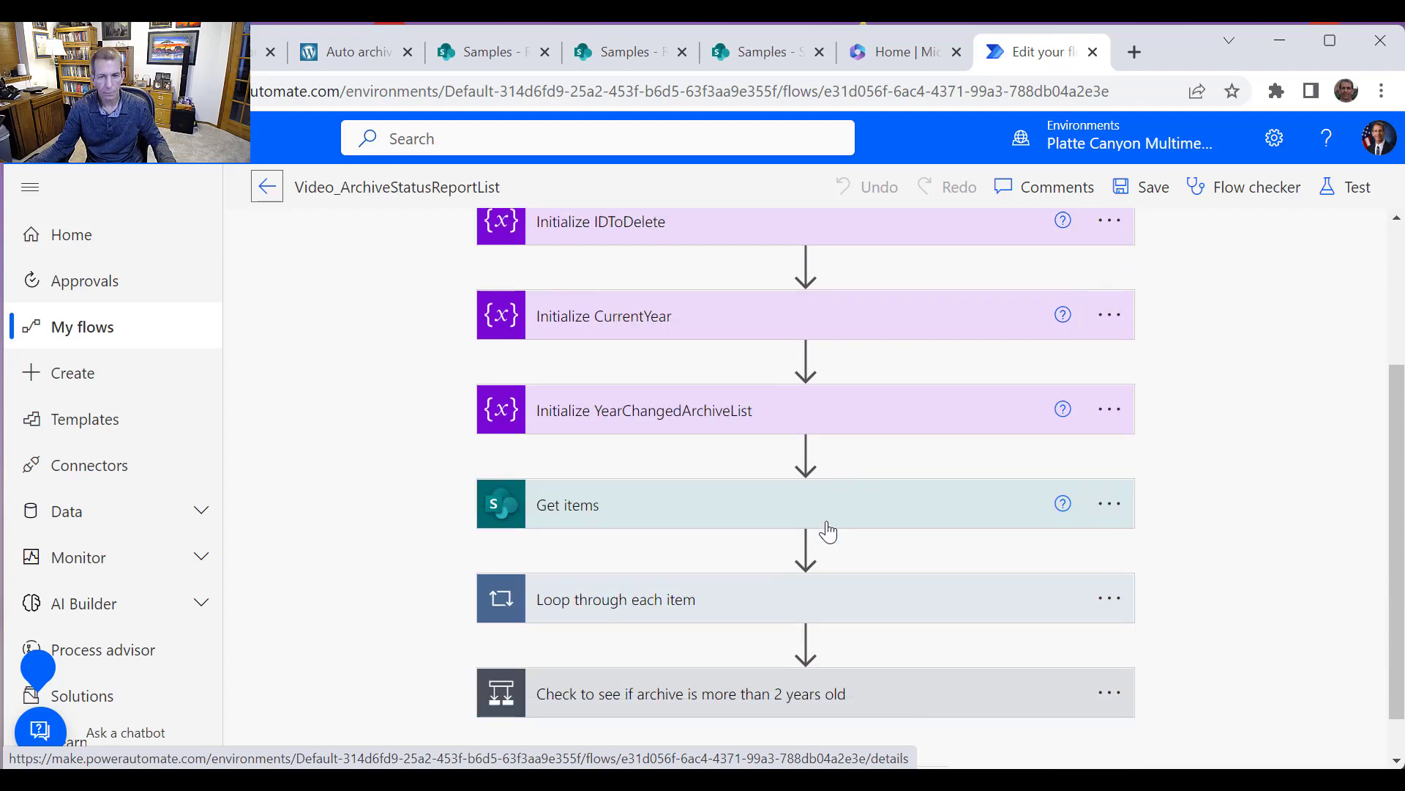
Point the Get items action at the StatusReport list and show its advanced options
click(838, 507)
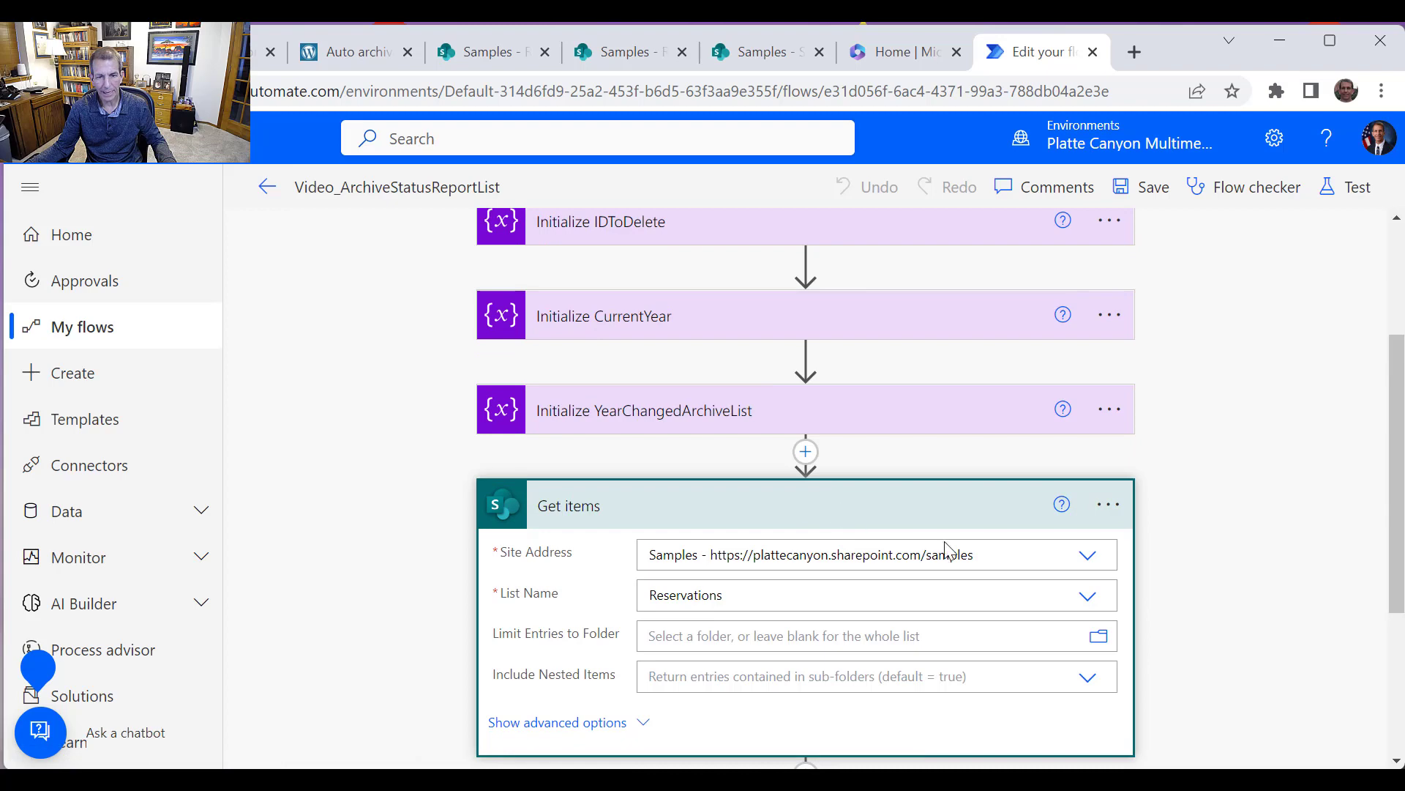
click(1088, 595)
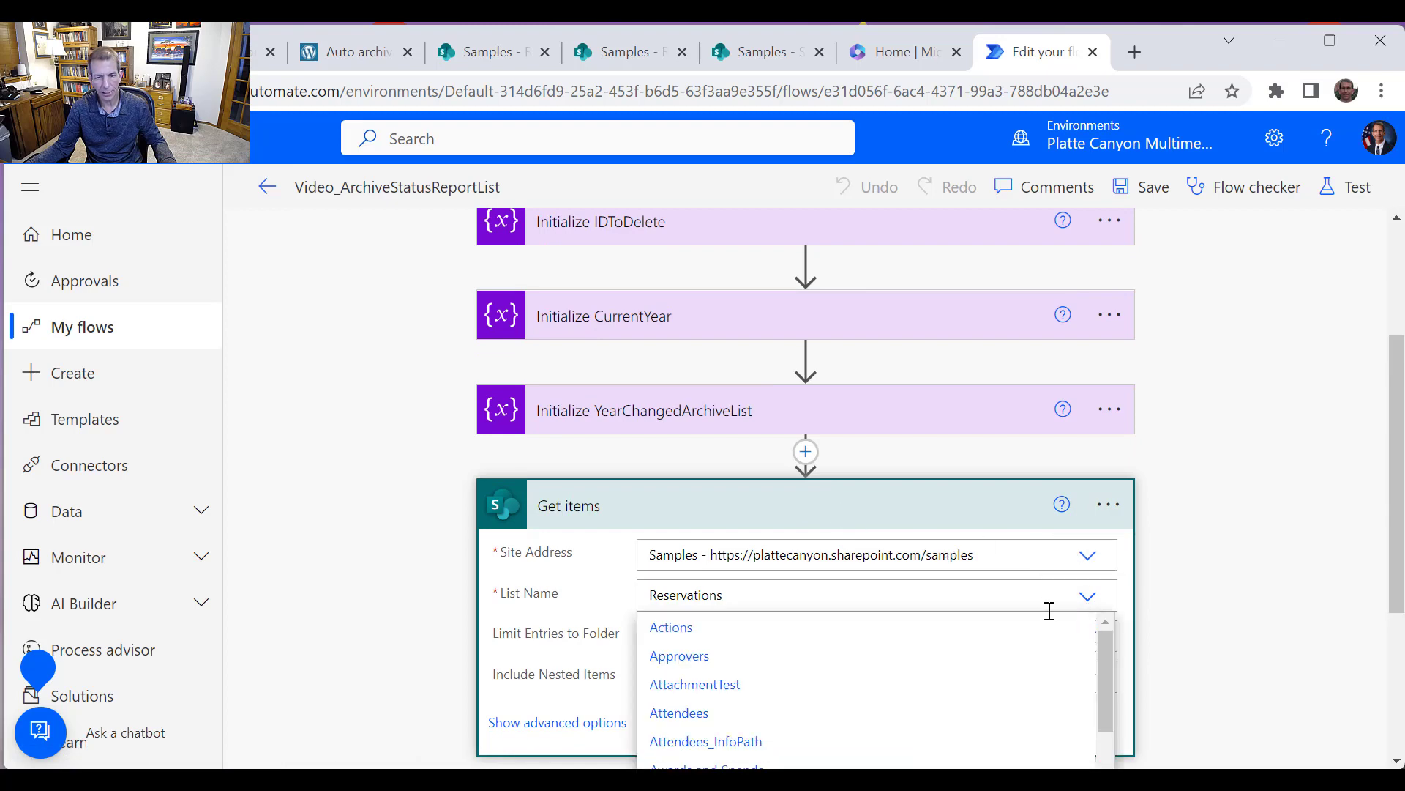
scroll(1048, 659, down, 15)
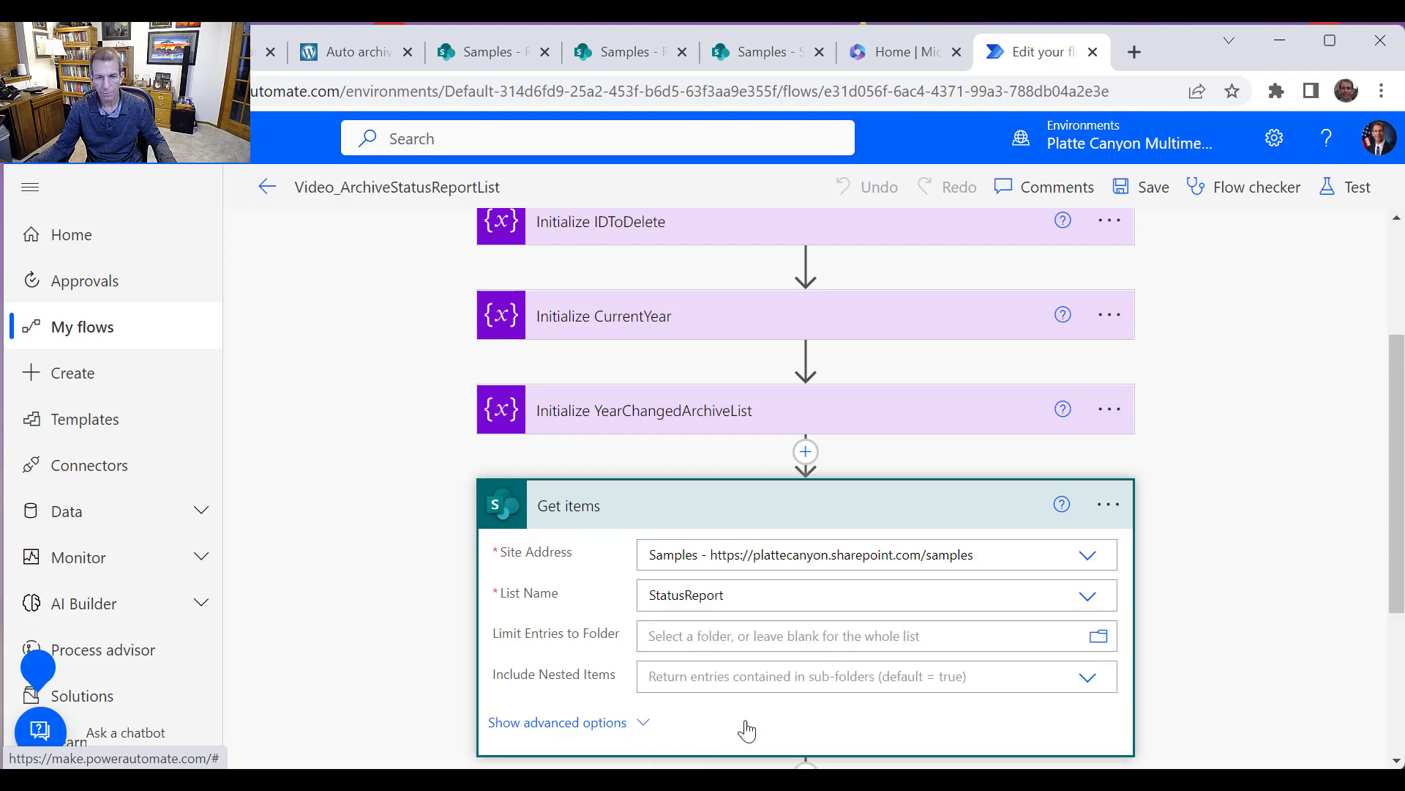
click(745, 726)
click(617, 723)
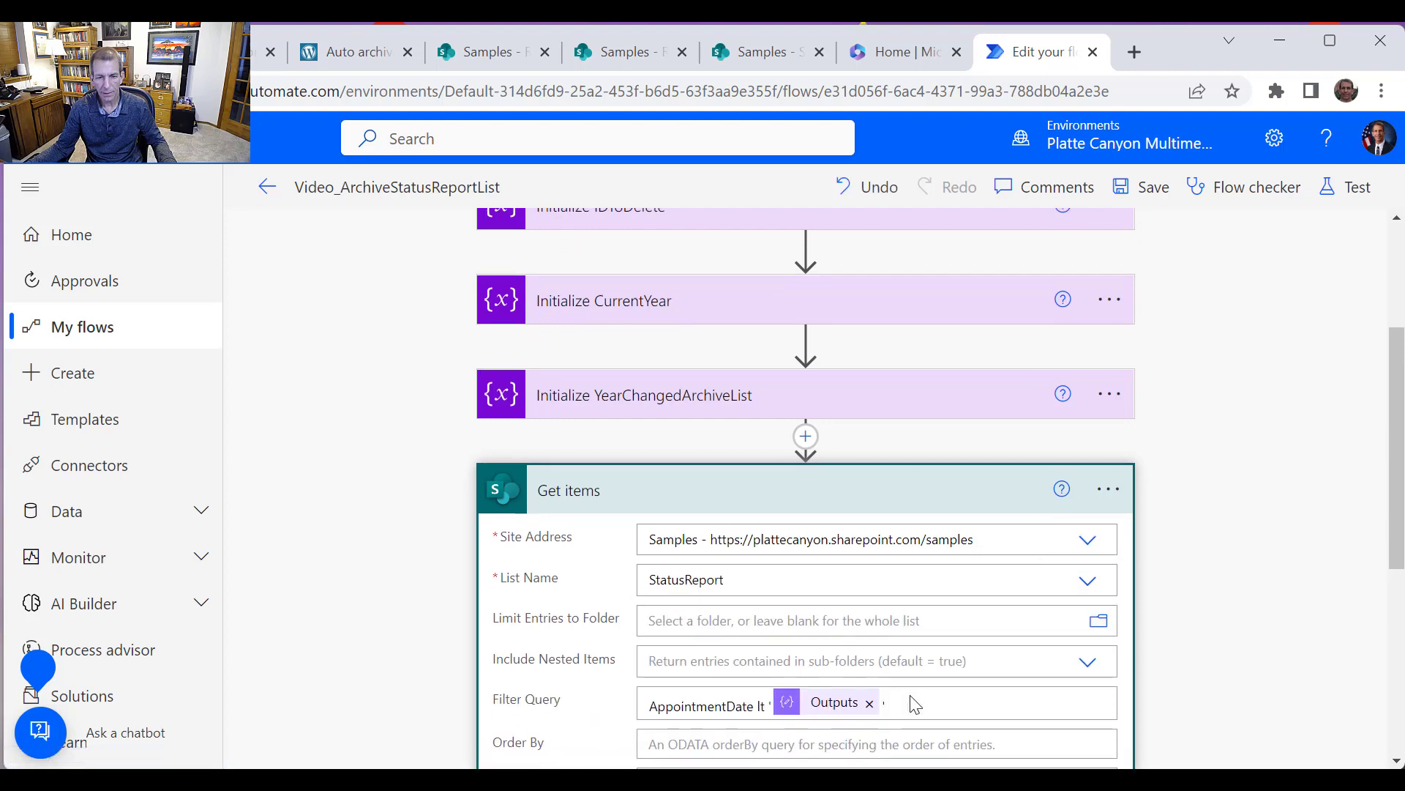
scroll(920, 489, down, 3)
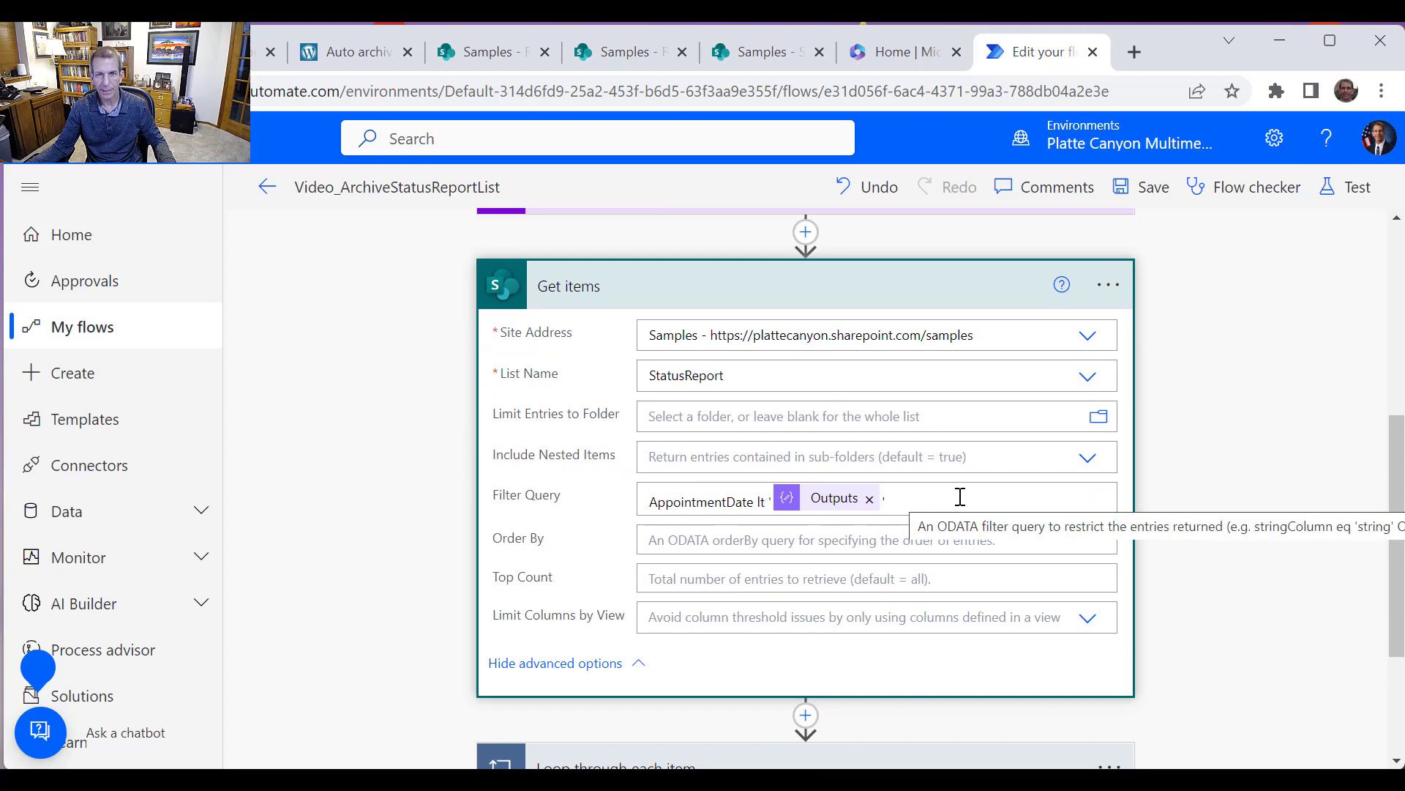
Check the StatusReport list's columns in SharePoint, then clear the Get items filter query
click(772, 60)
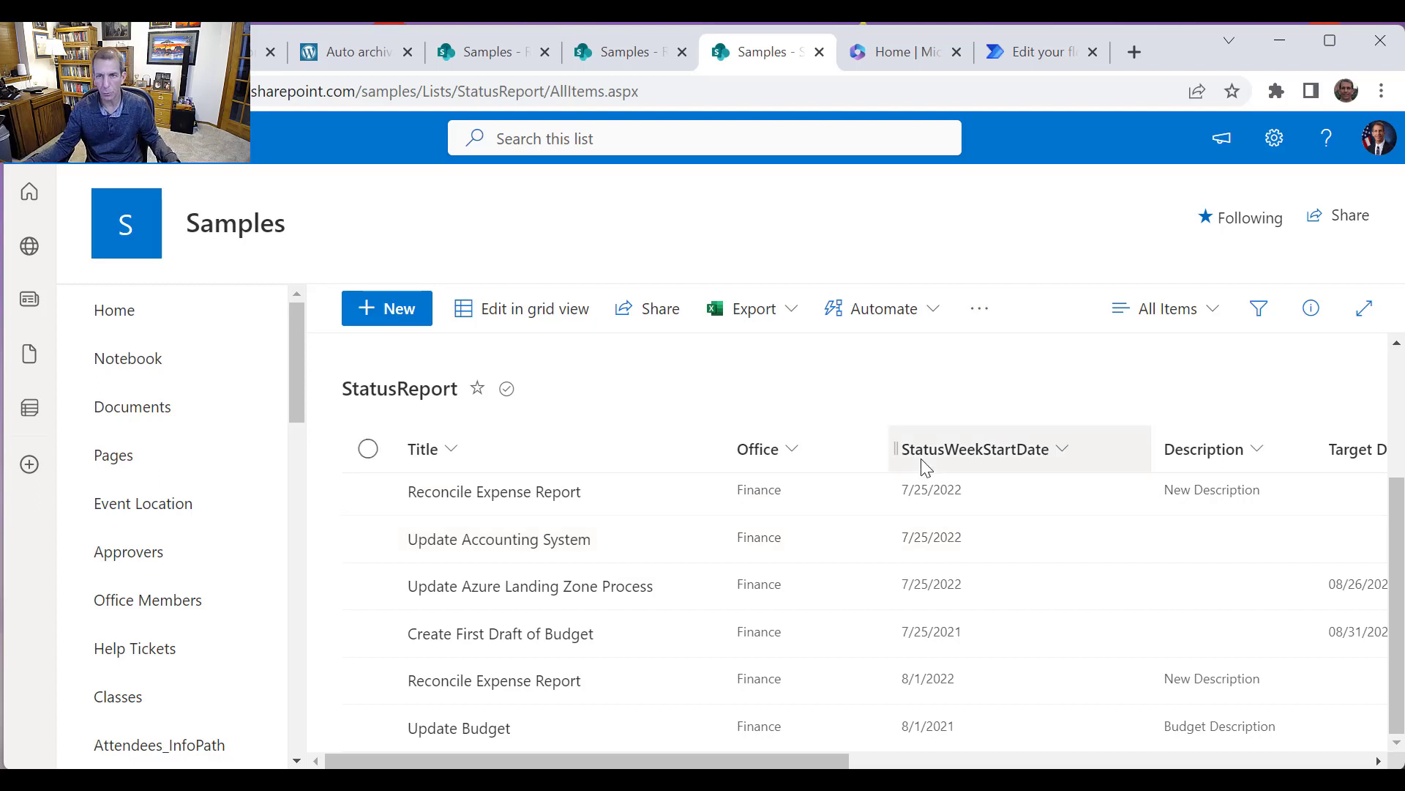
click(1046, 60)
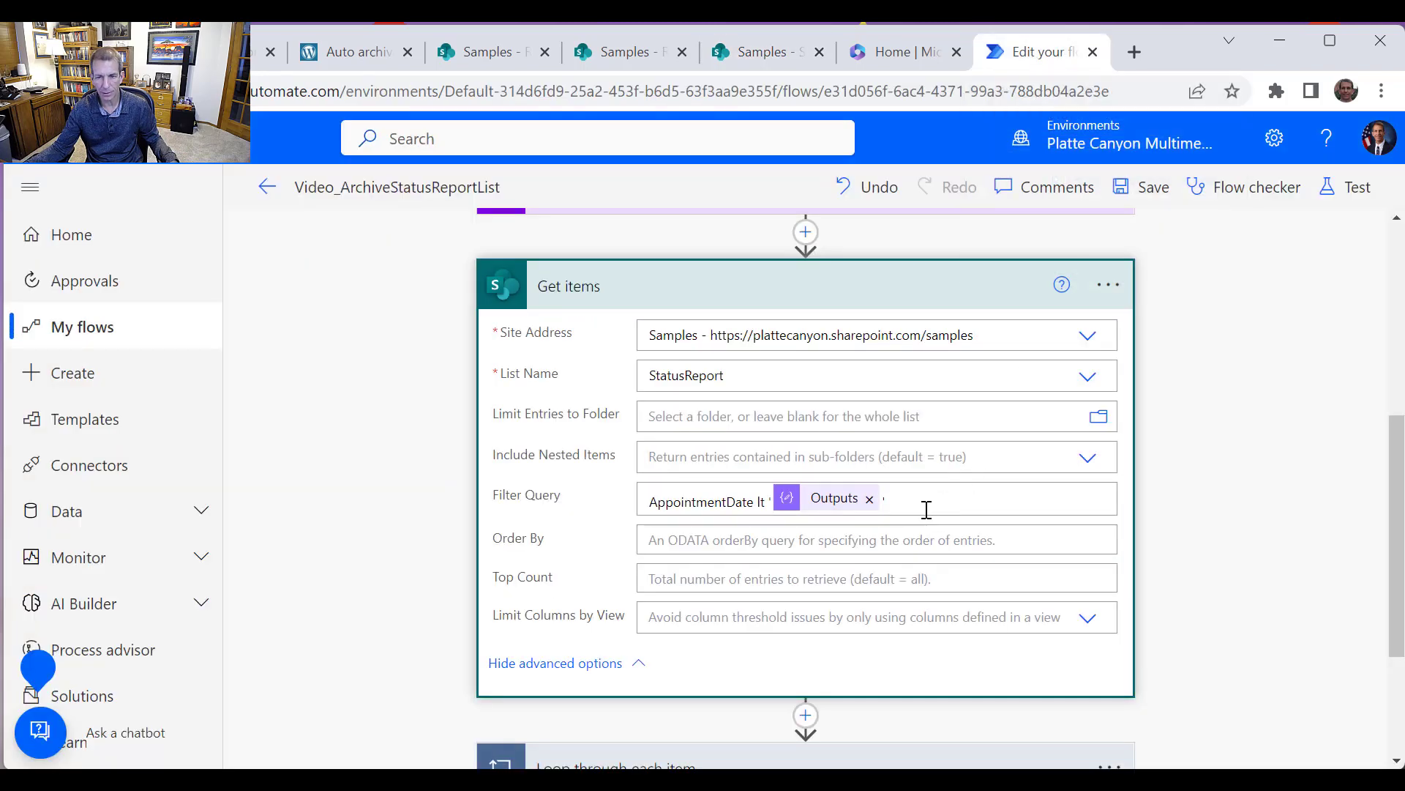
drag(925, 497, 529, 445)
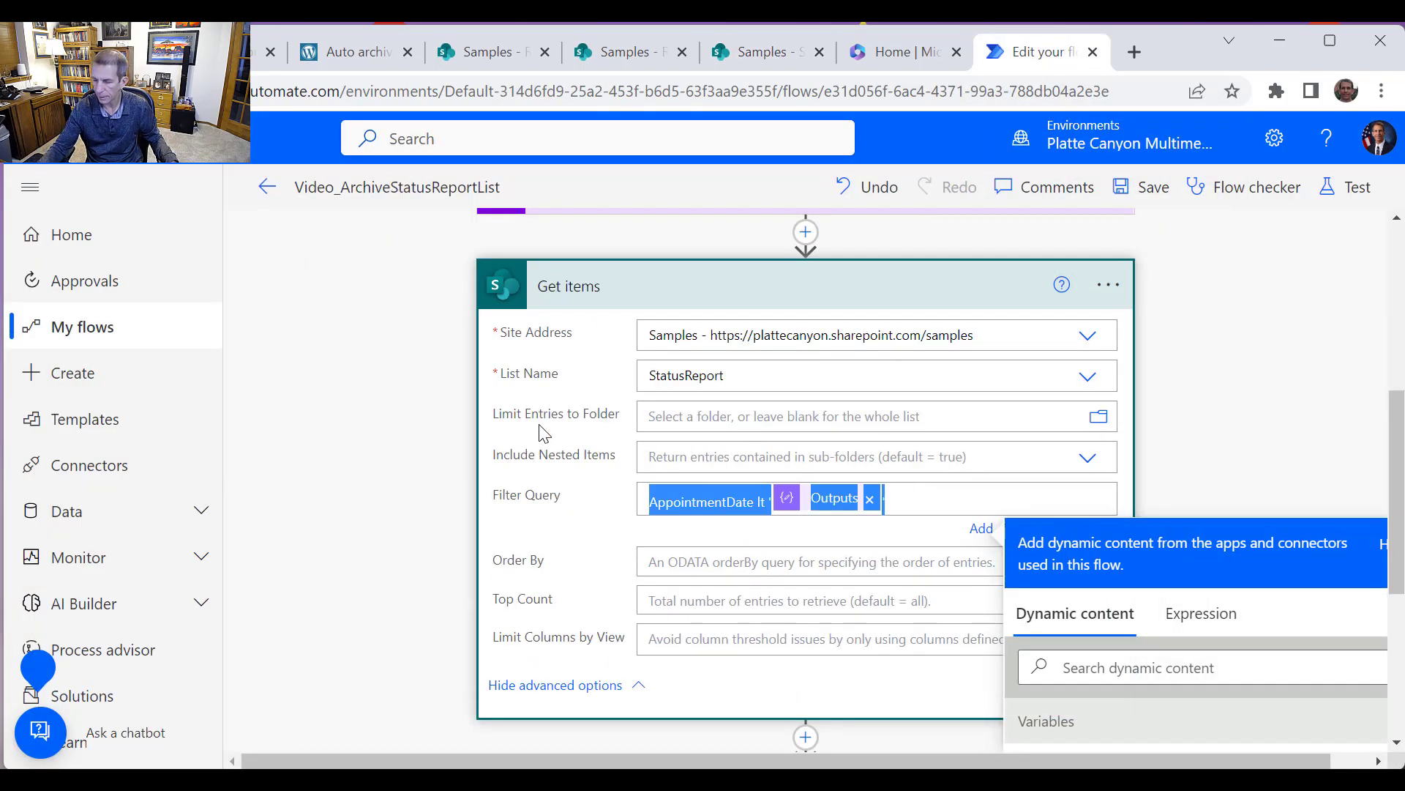
key(BackSpace)
scroll(585, 479, down, 4)
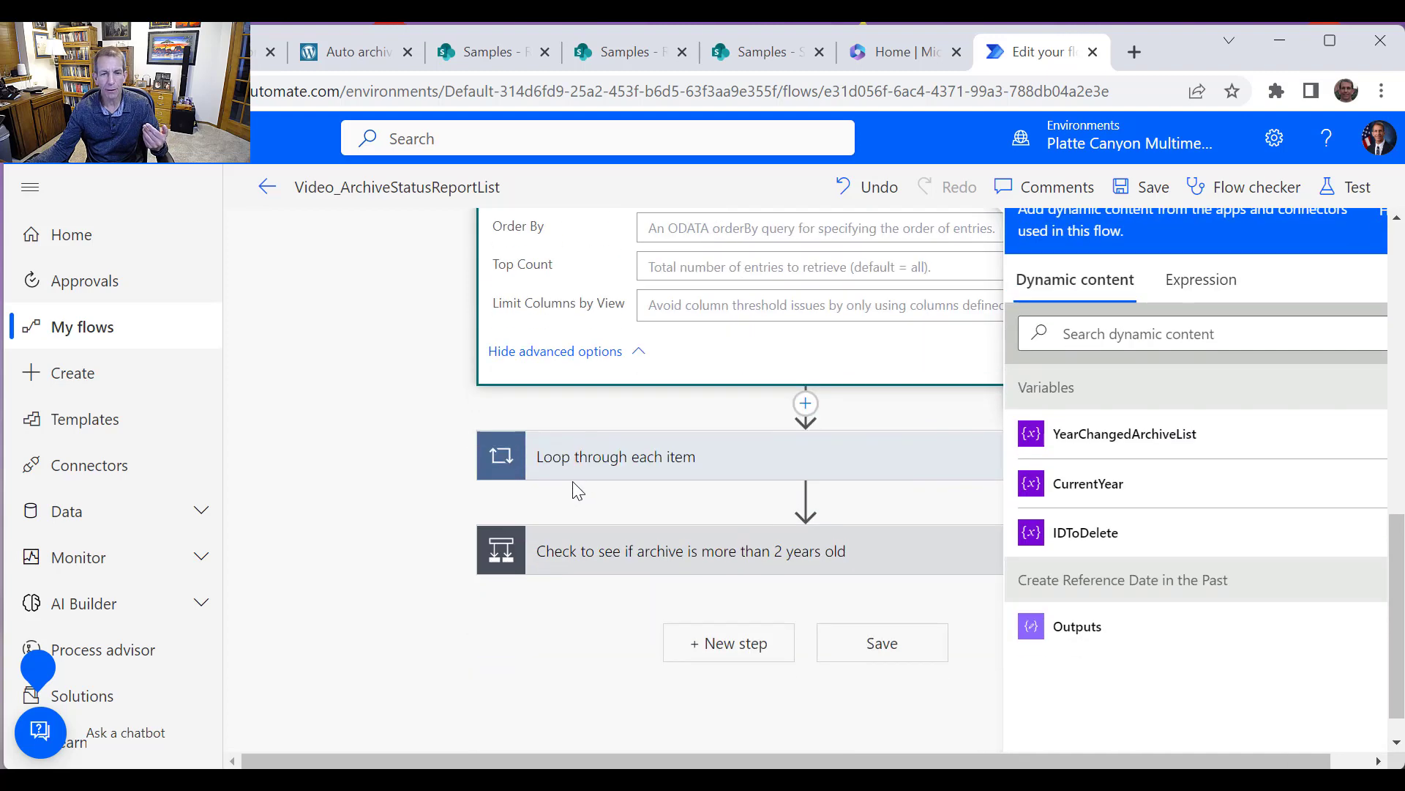
Add a Filter array action between Get items and the loop
click(385, 399)
click(806, 496)
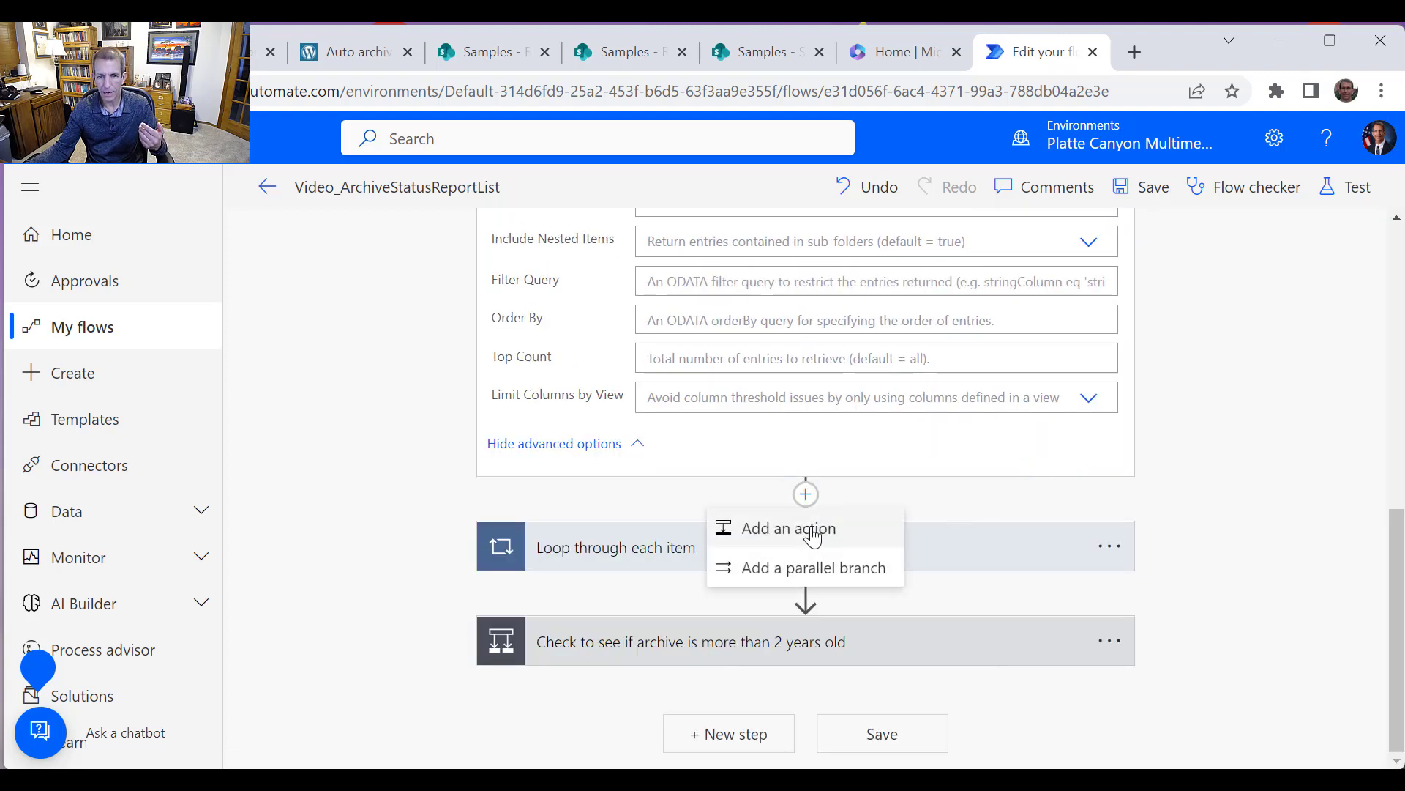
click(806, 540)
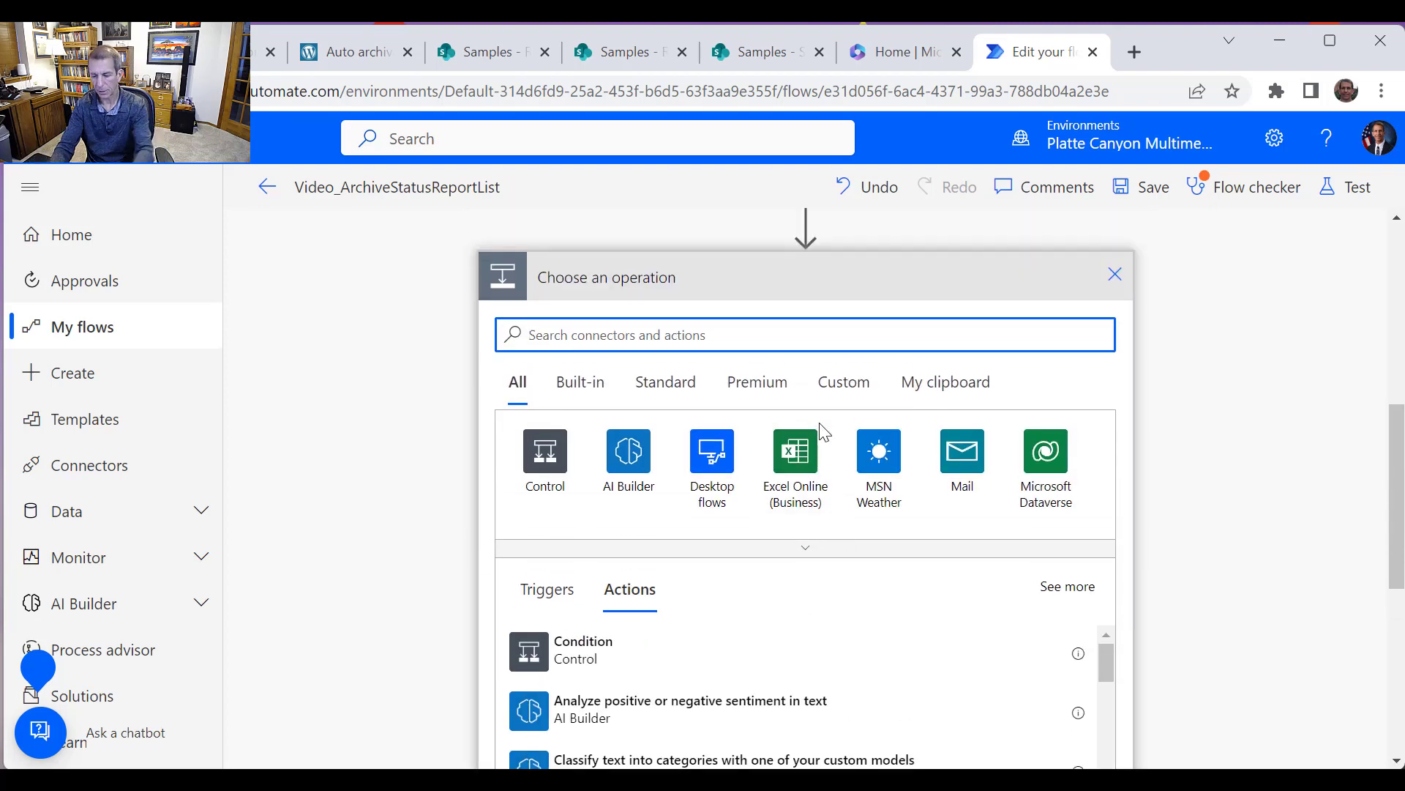
text(filter arr)
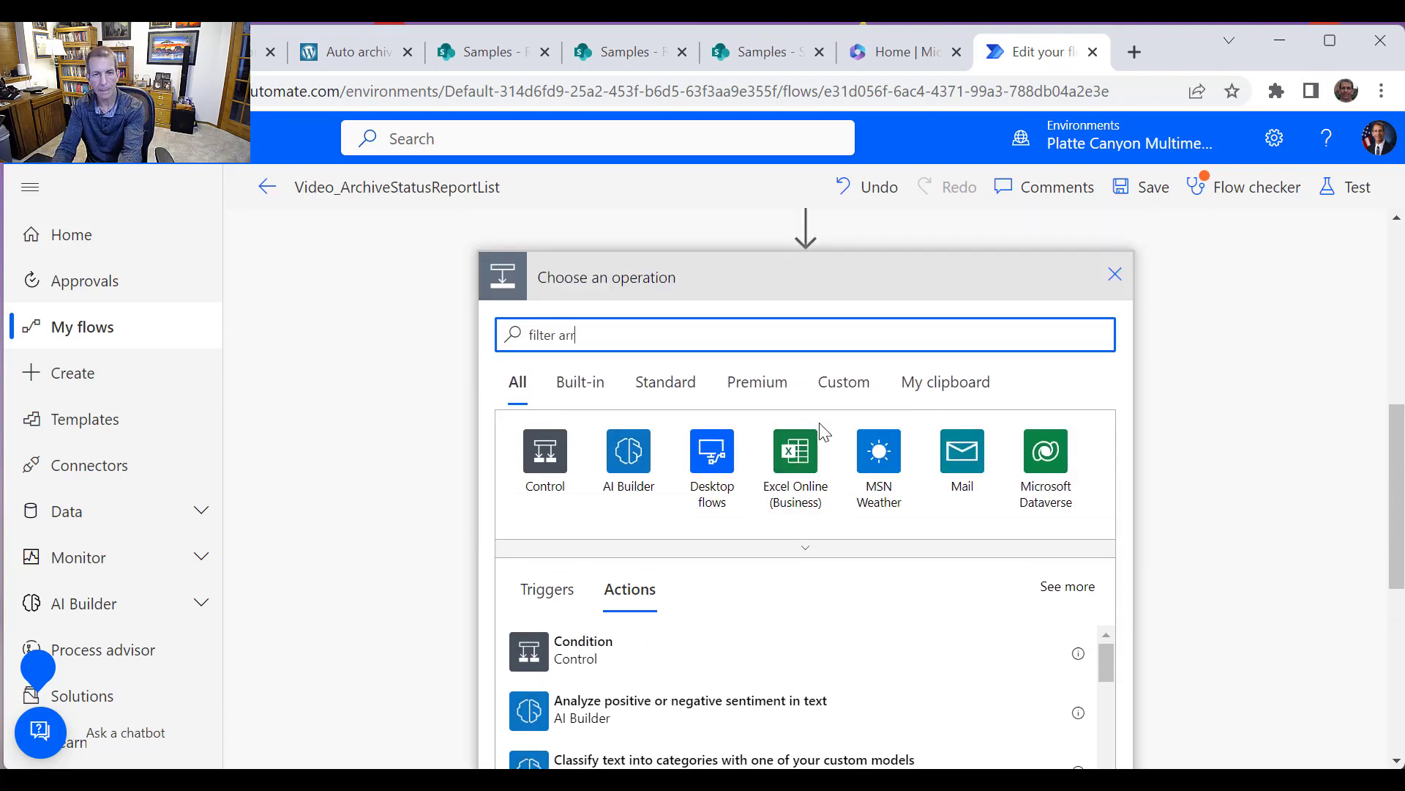
text(ay)
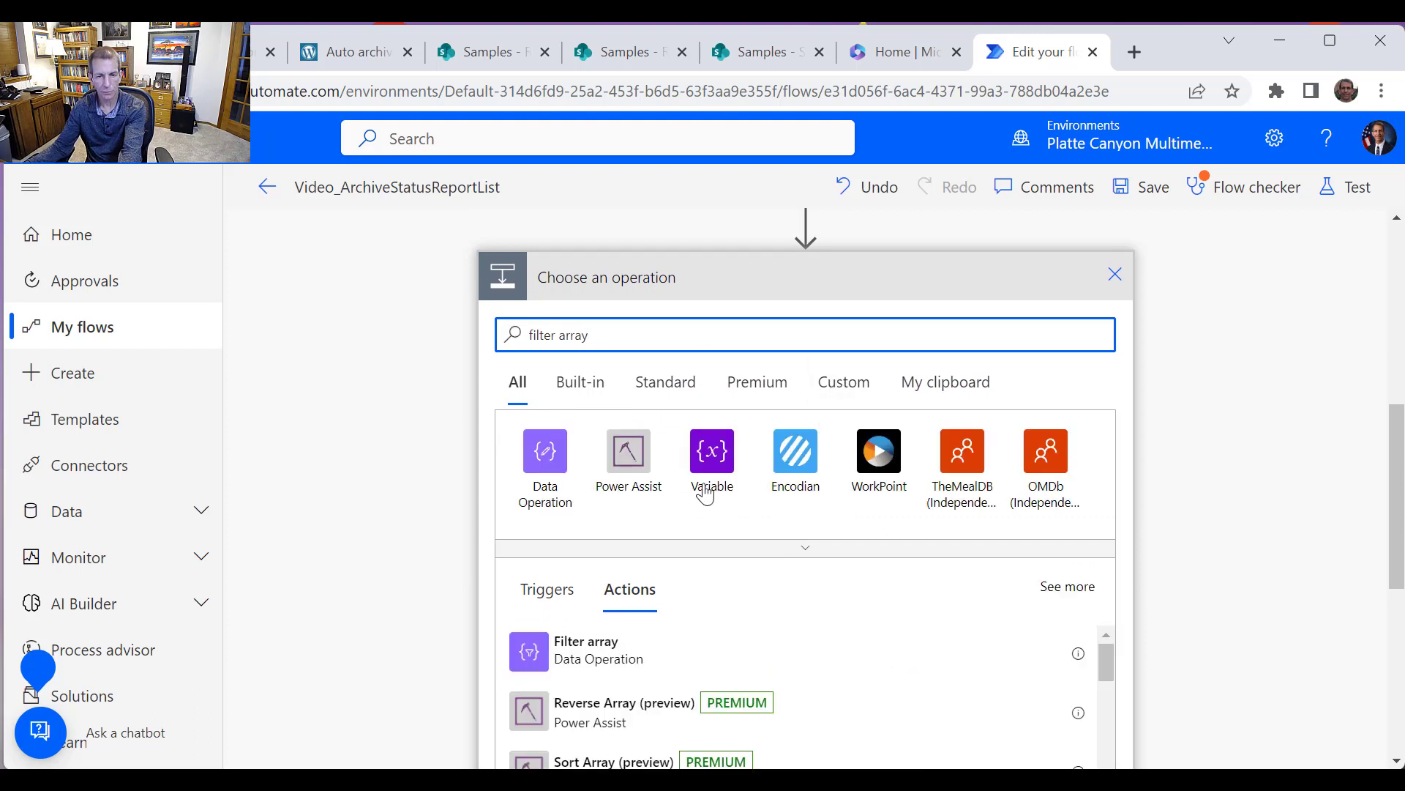
click(617, 654)
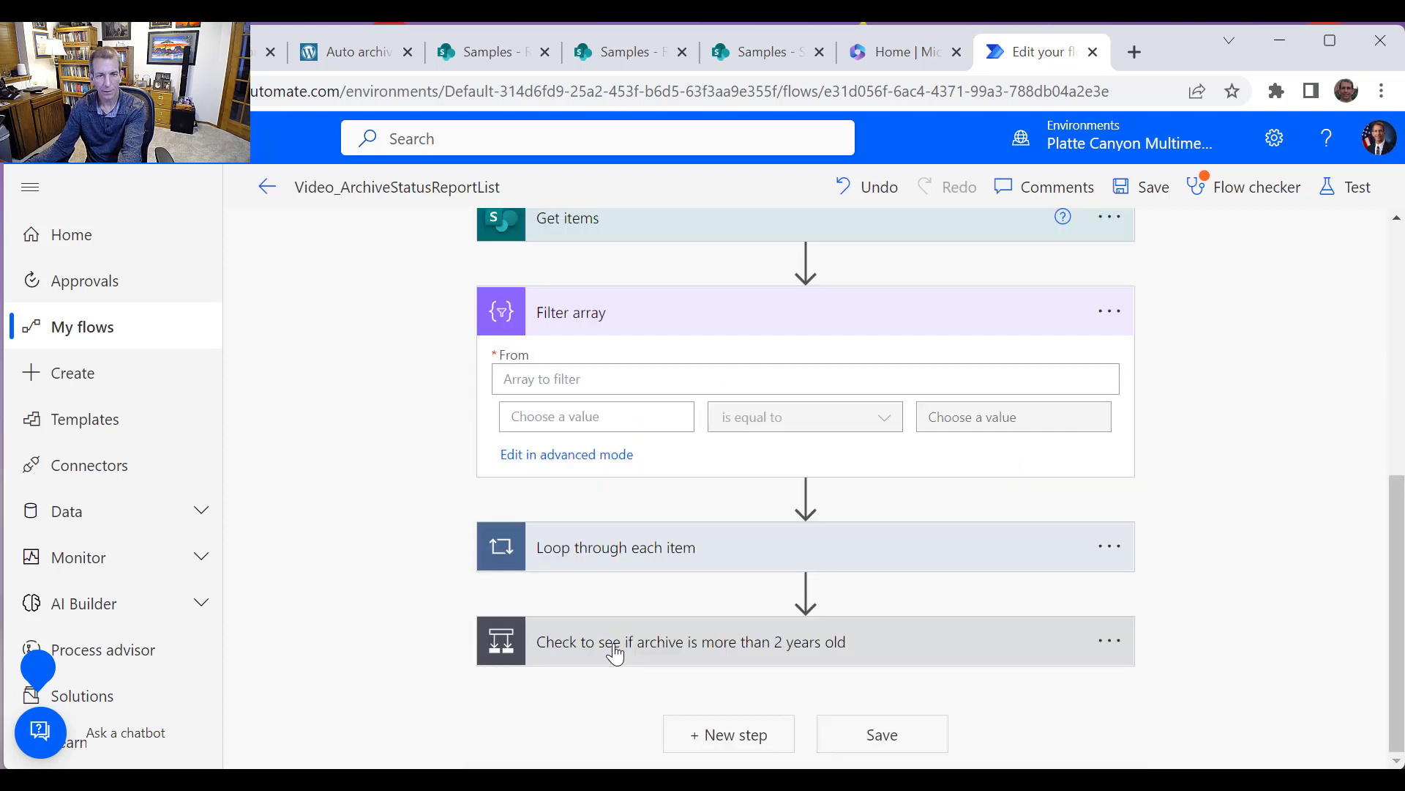
Set the Filter array's From field to the Get items value list
click(667, 381)
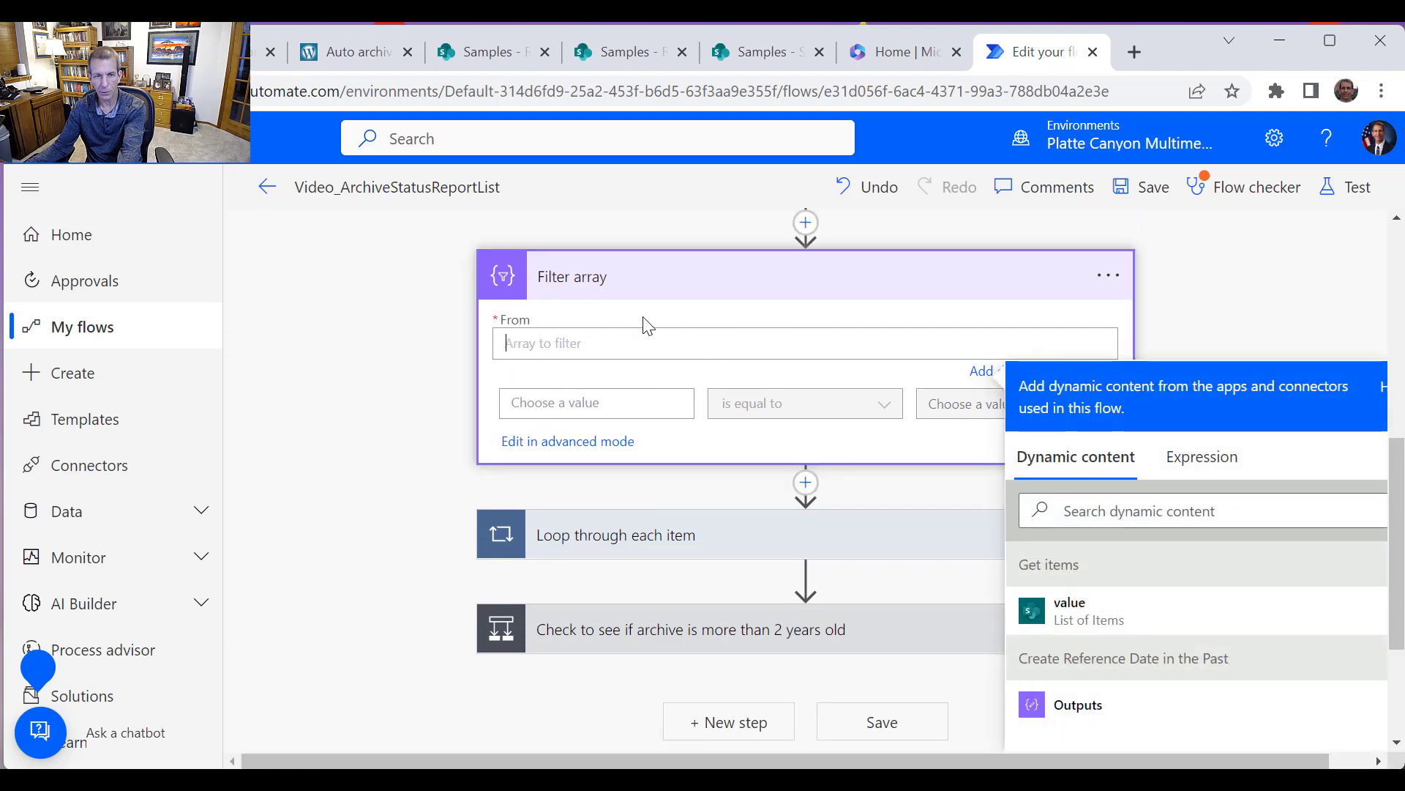
click(1073, 621)
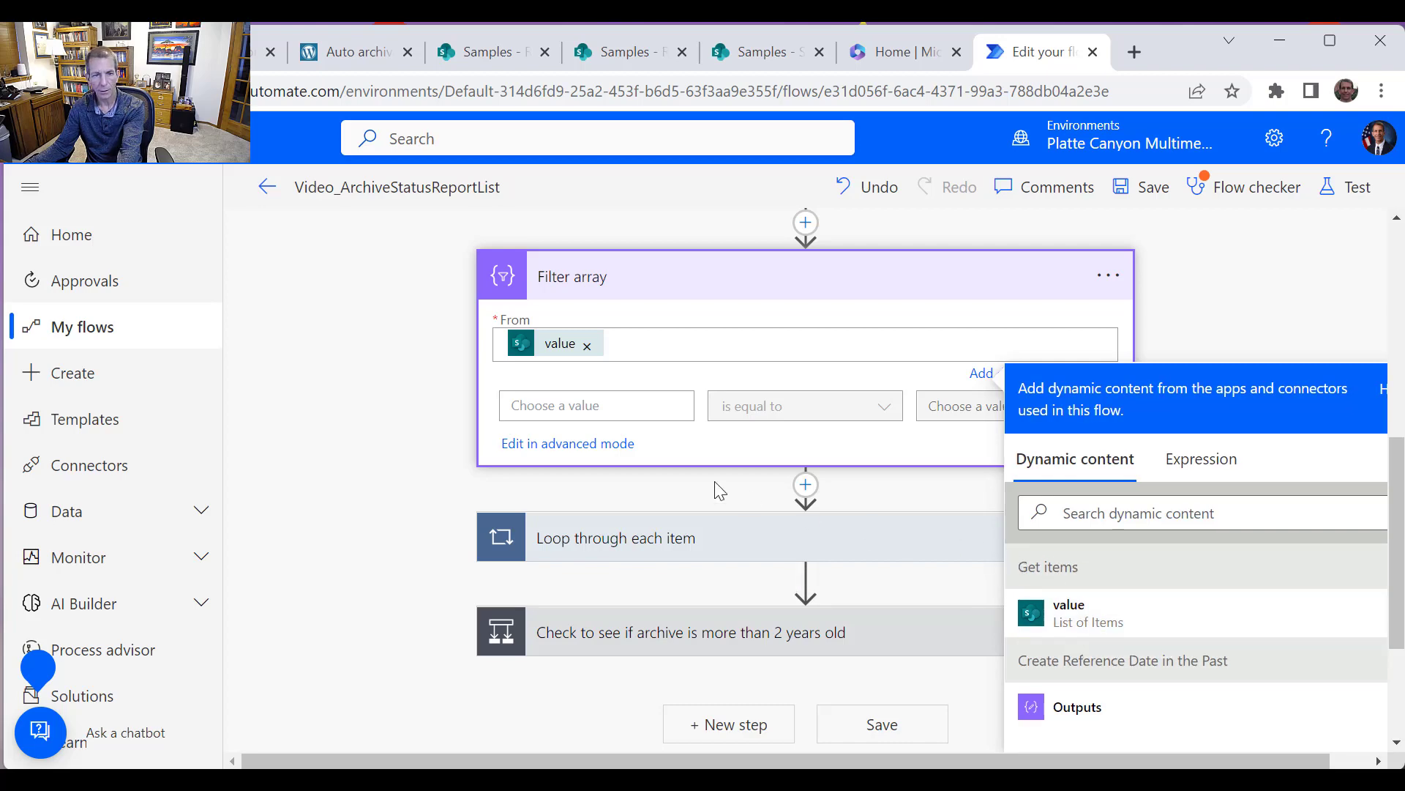
Enter the expression formatDateTime(item()?['StatusWeekStartDate'], 'yyyy') as the filter condition's first value
click(623, 404)
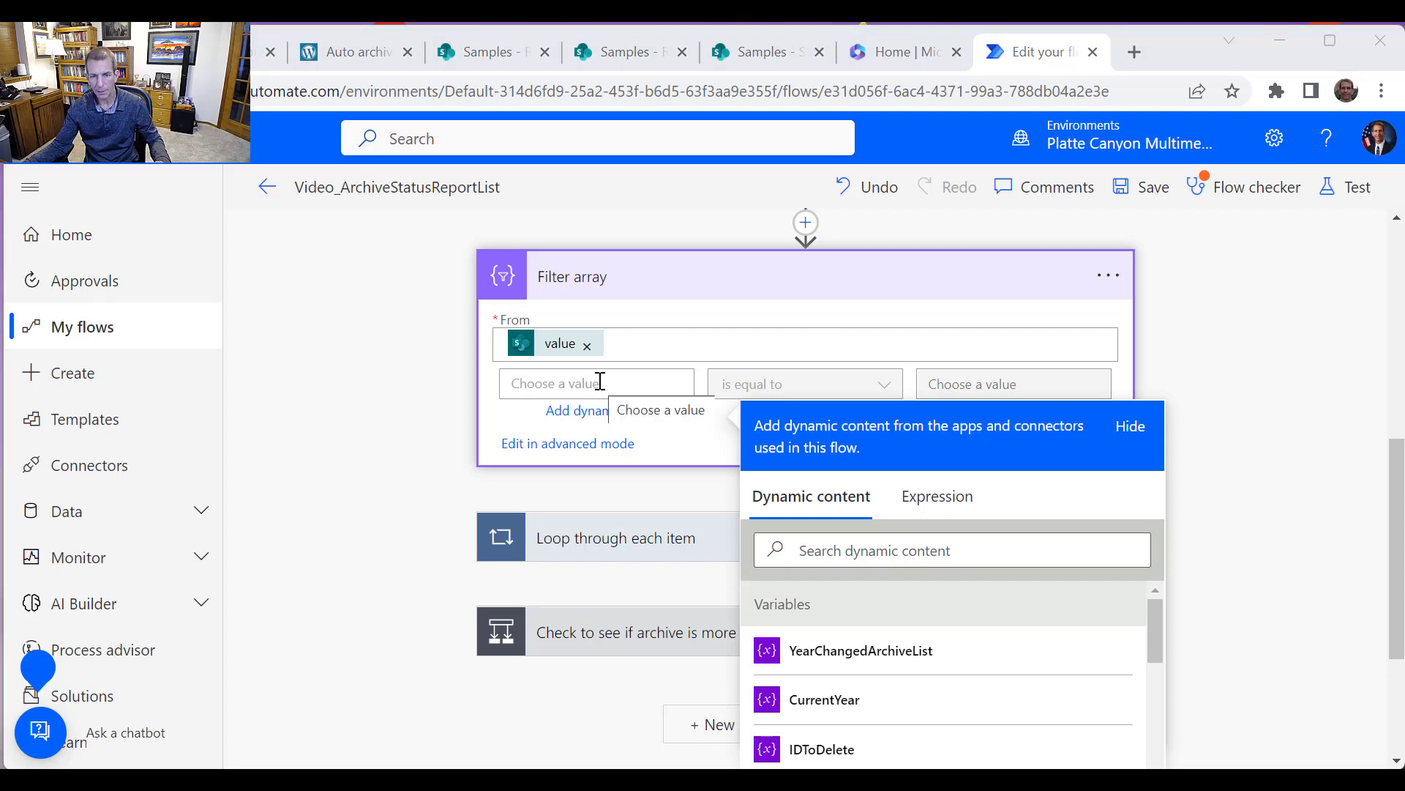
click(921, 498)
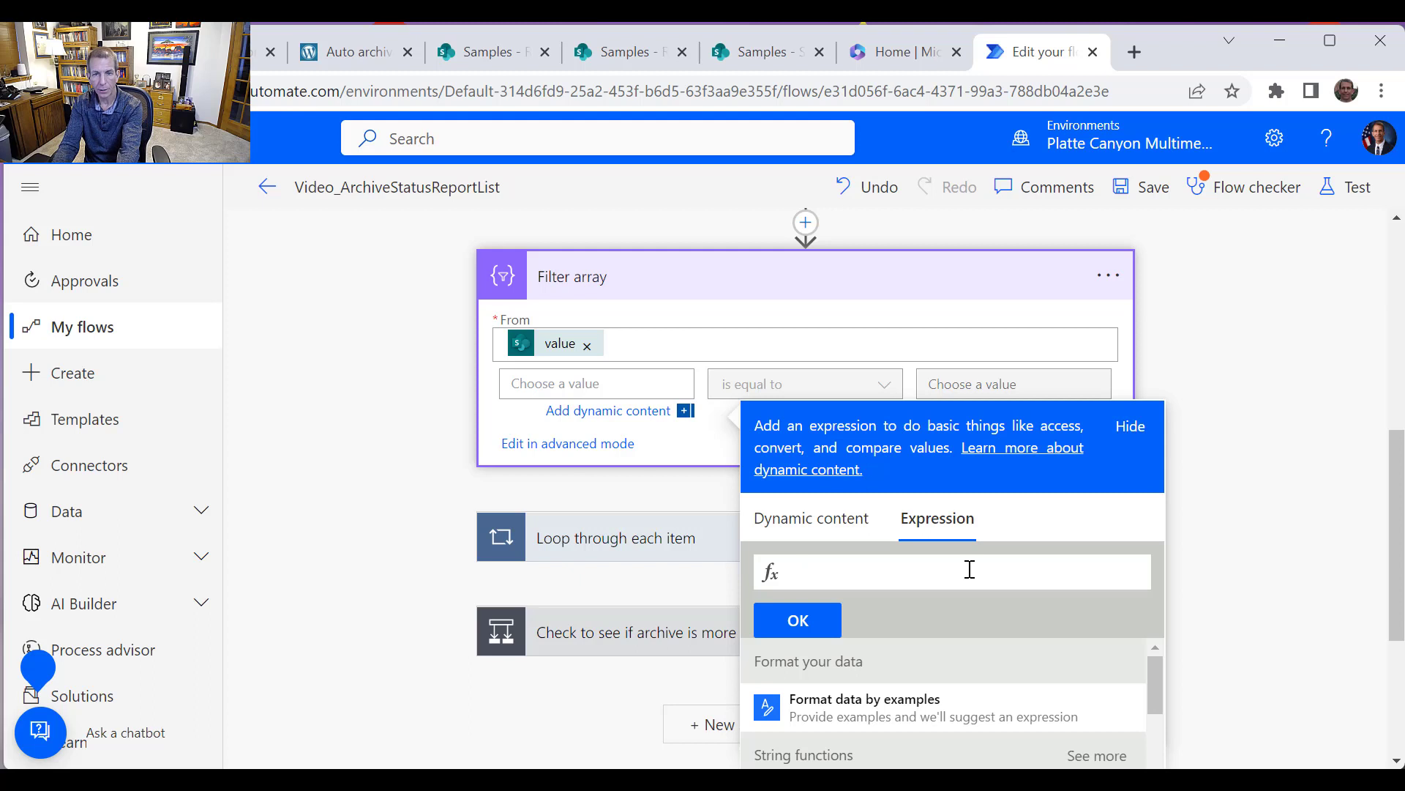
text(fotm)
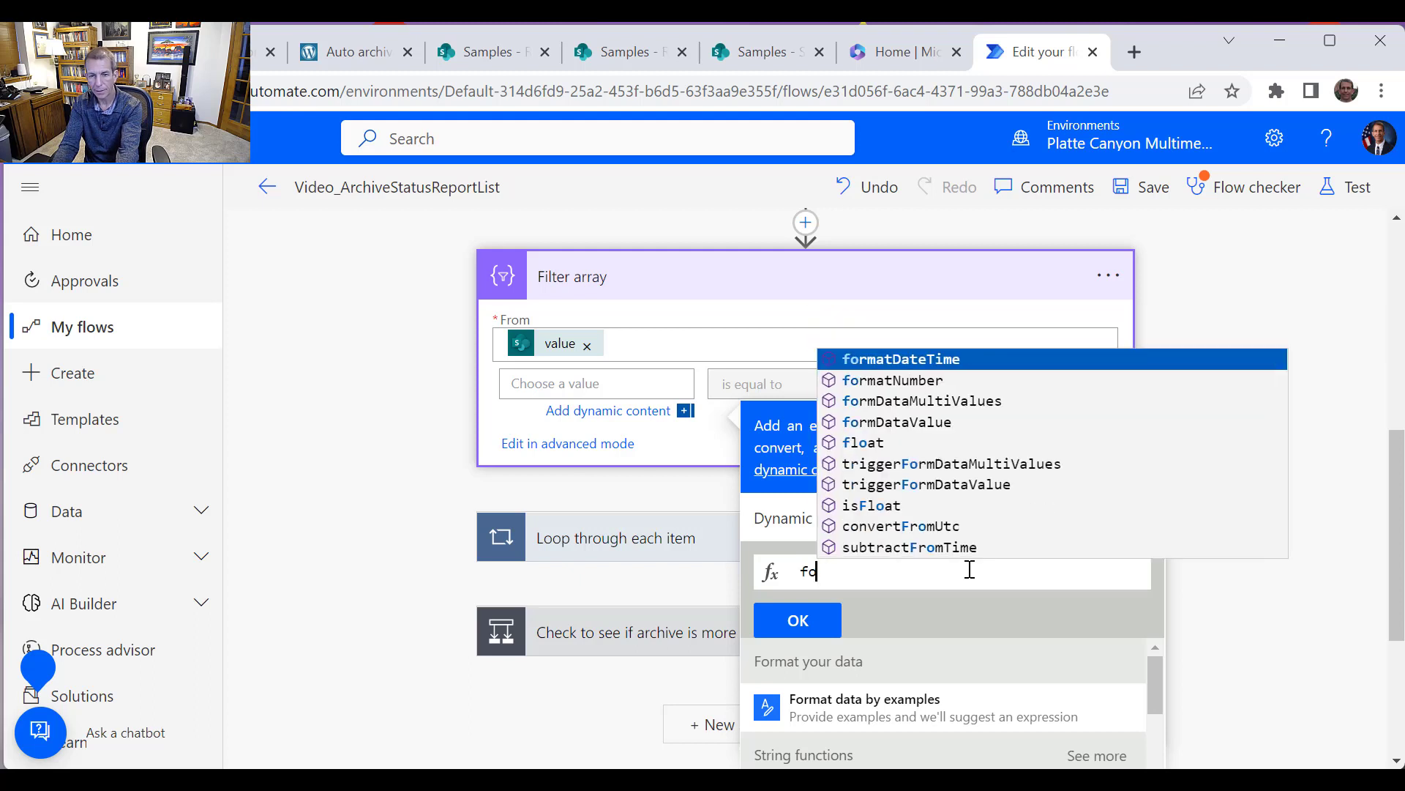
key(BackSpace)
key(BackSpace)
text(rm)
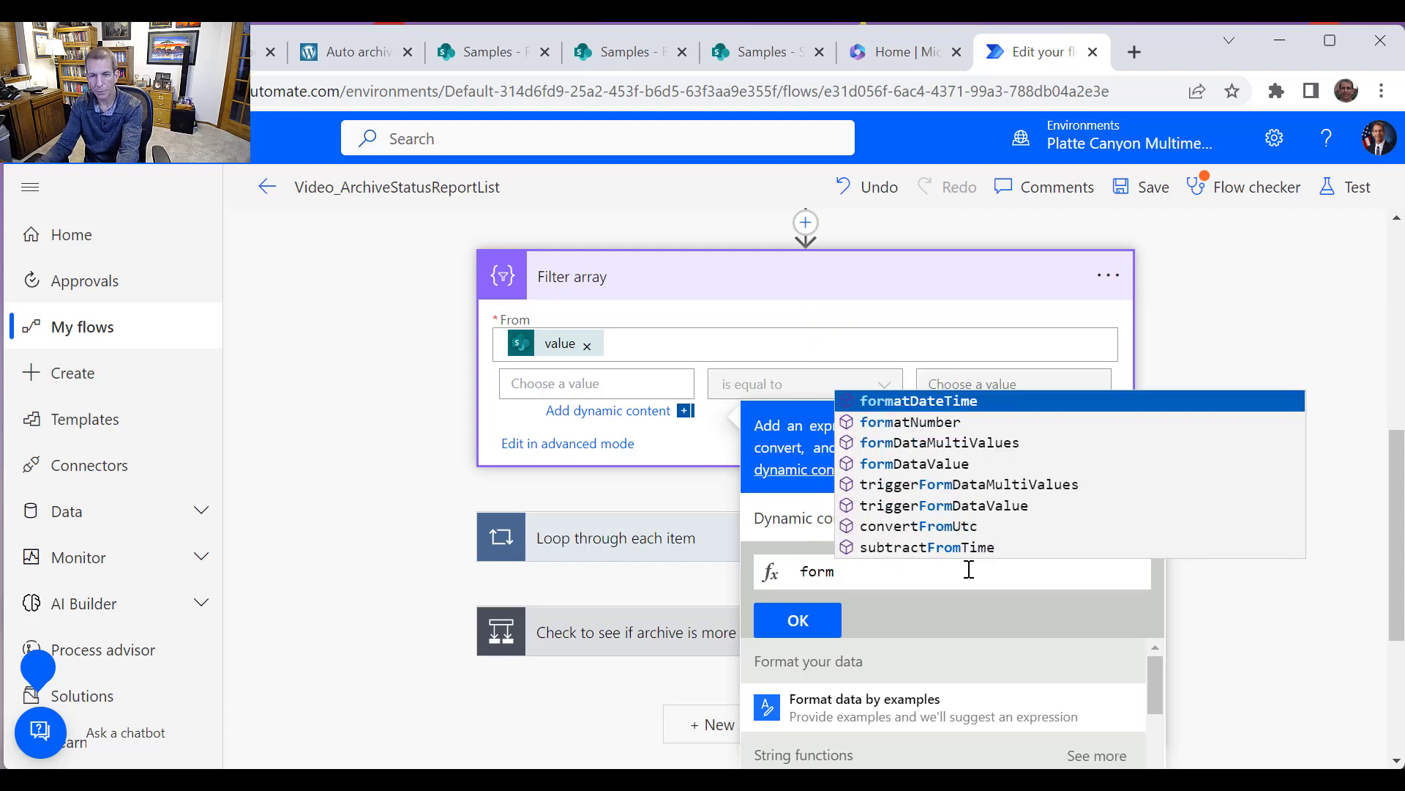
click(964, 402)
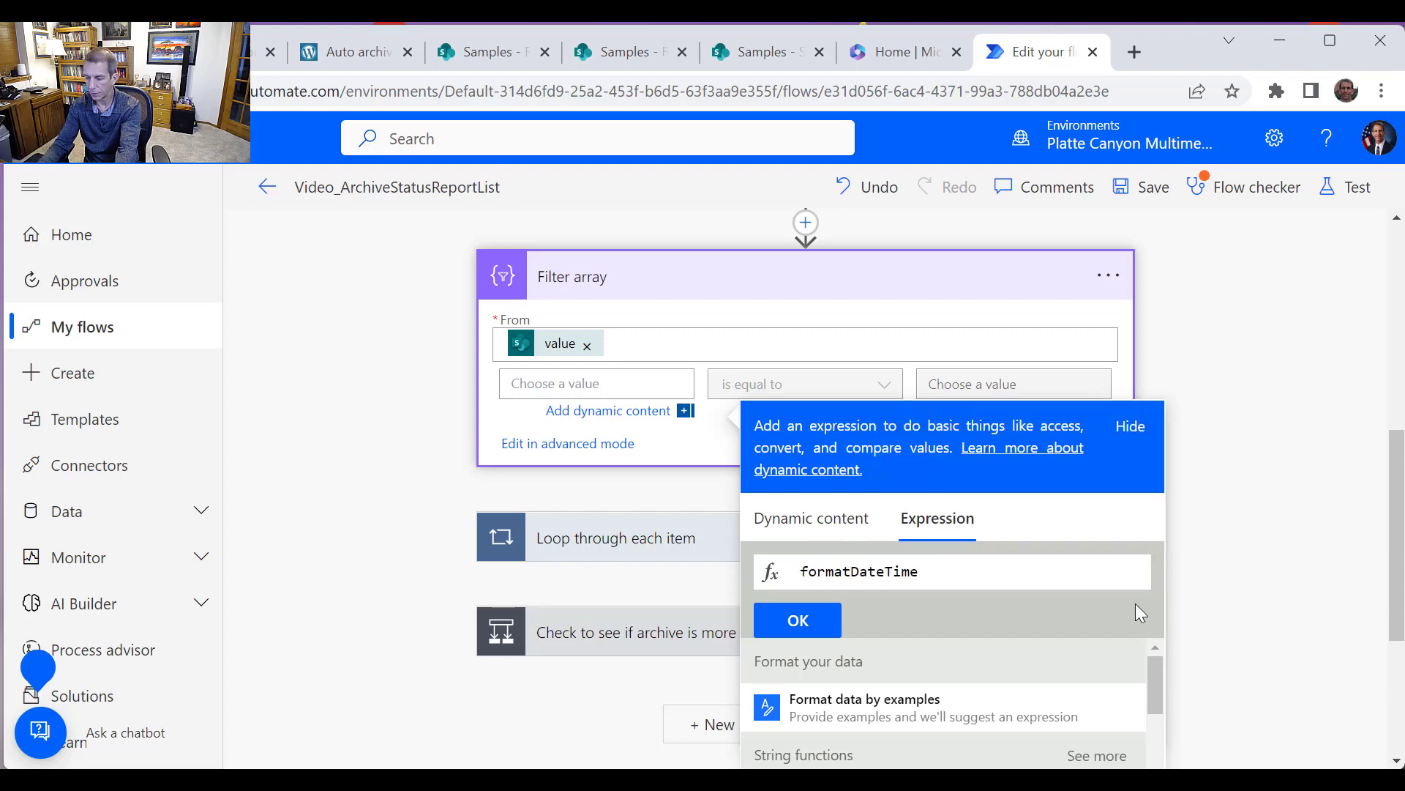
text(()
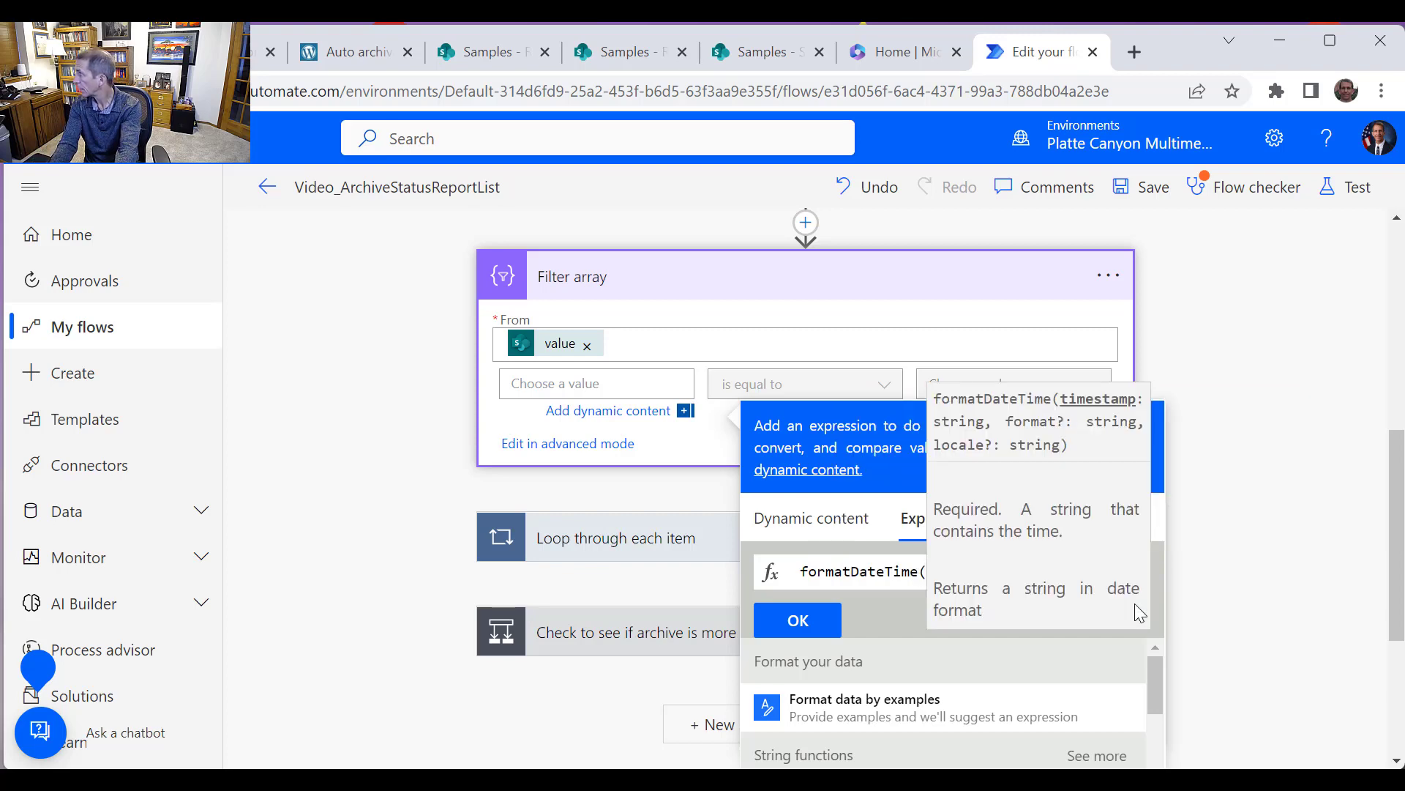
text(item)
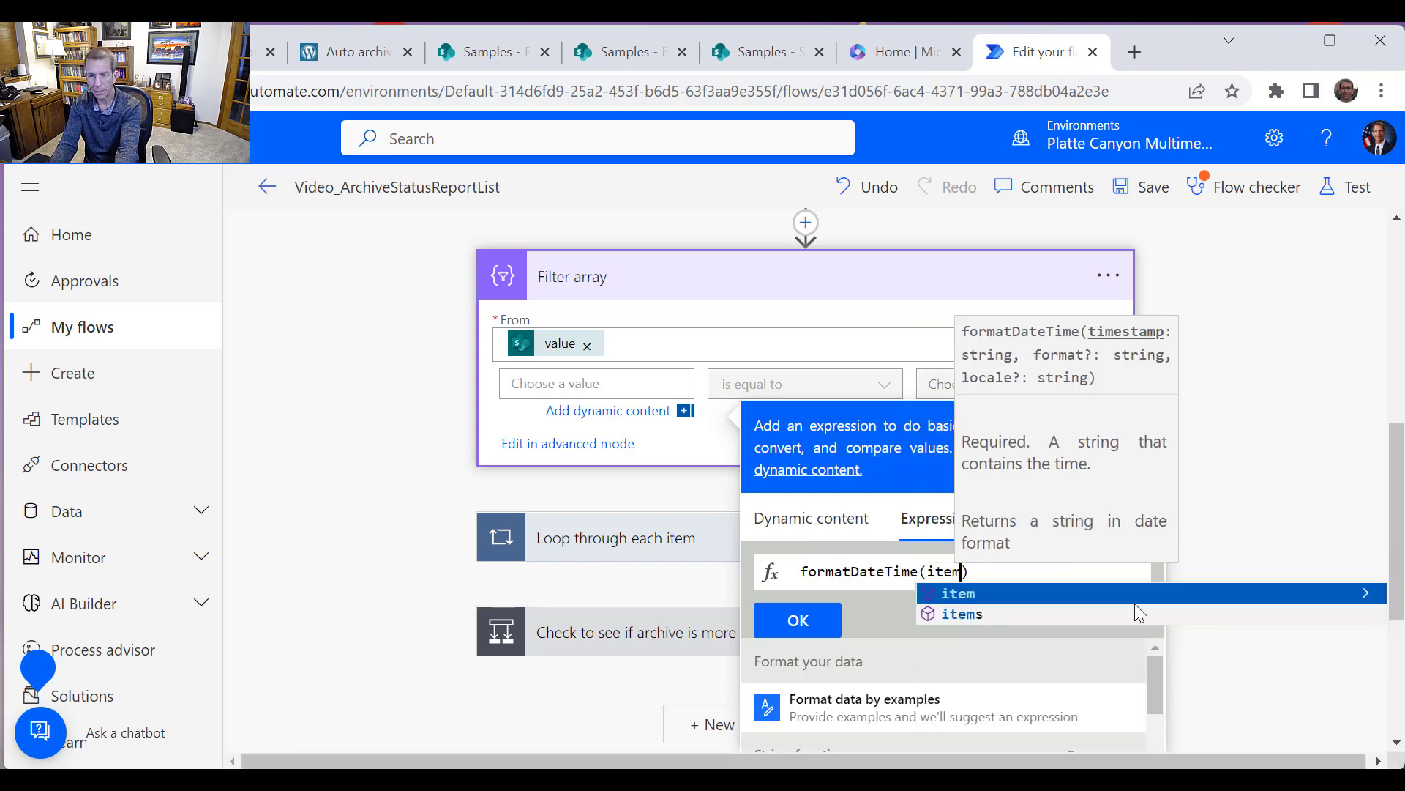
text(()
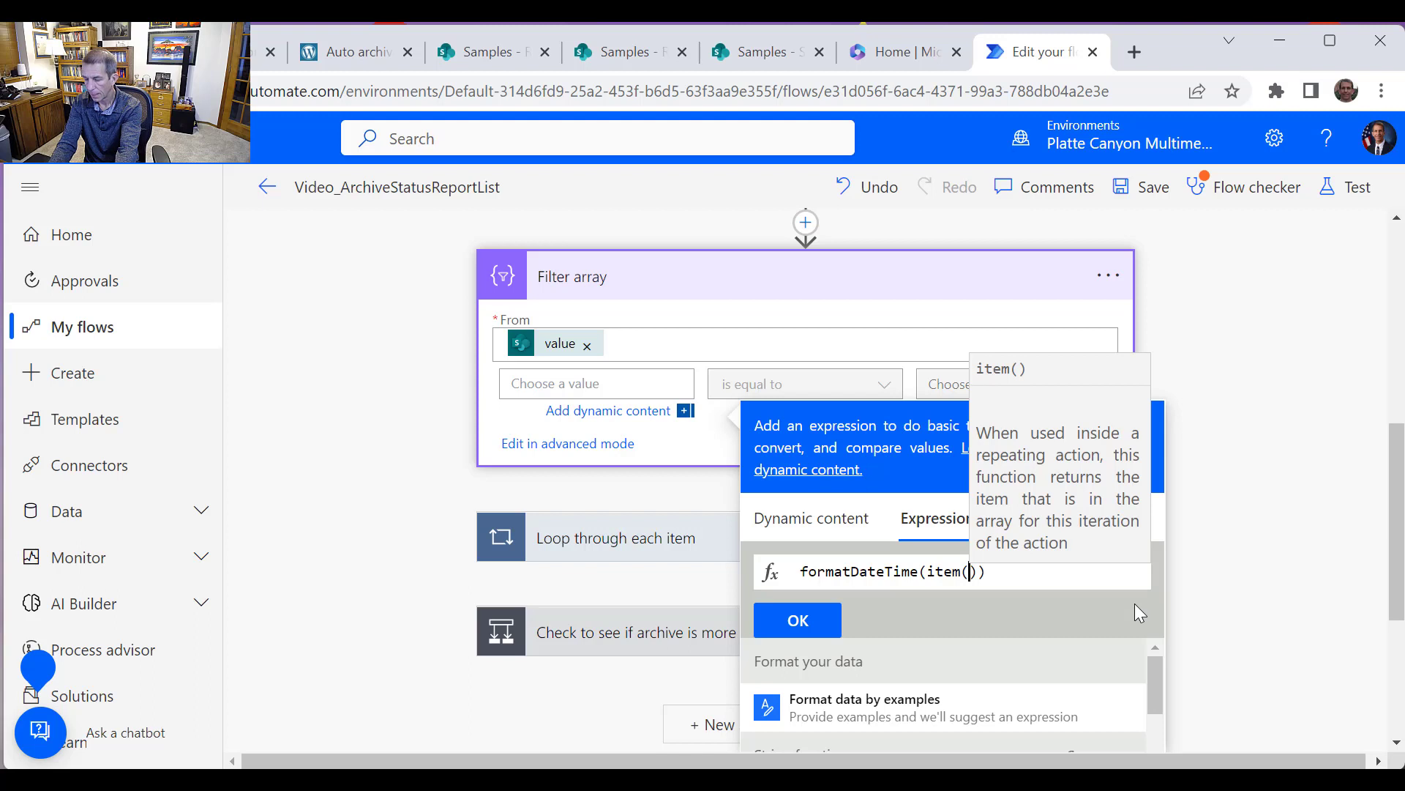
key(Right)
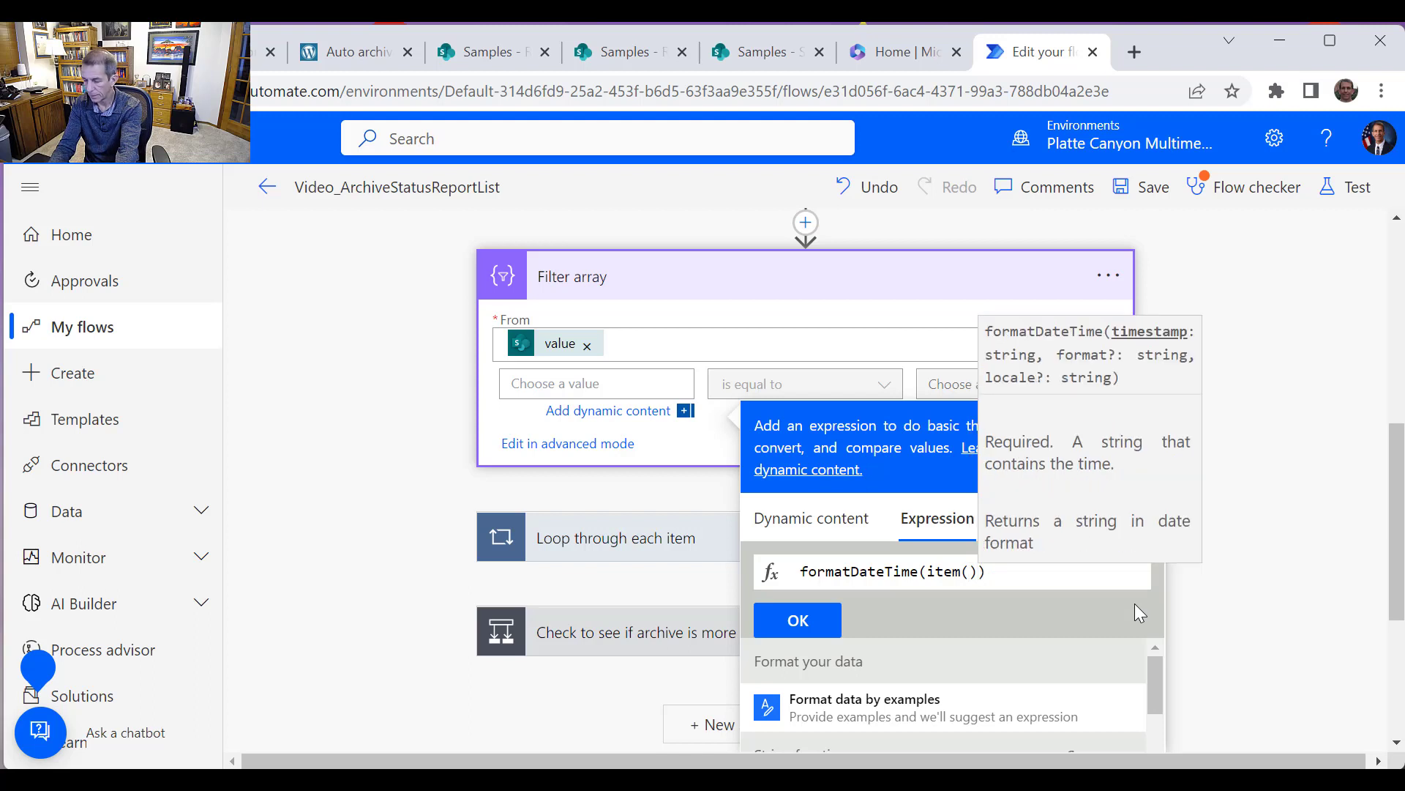
text(?)
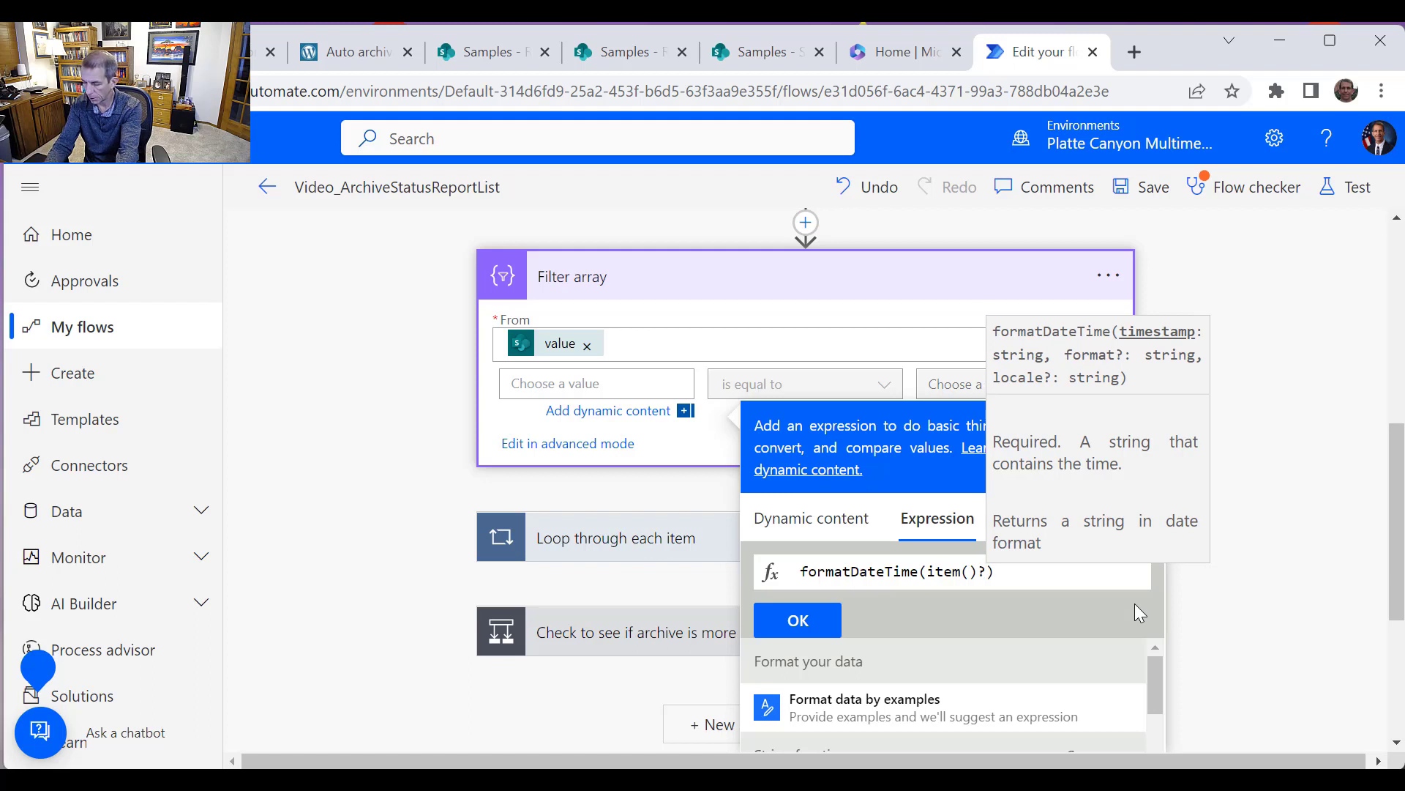
text([)
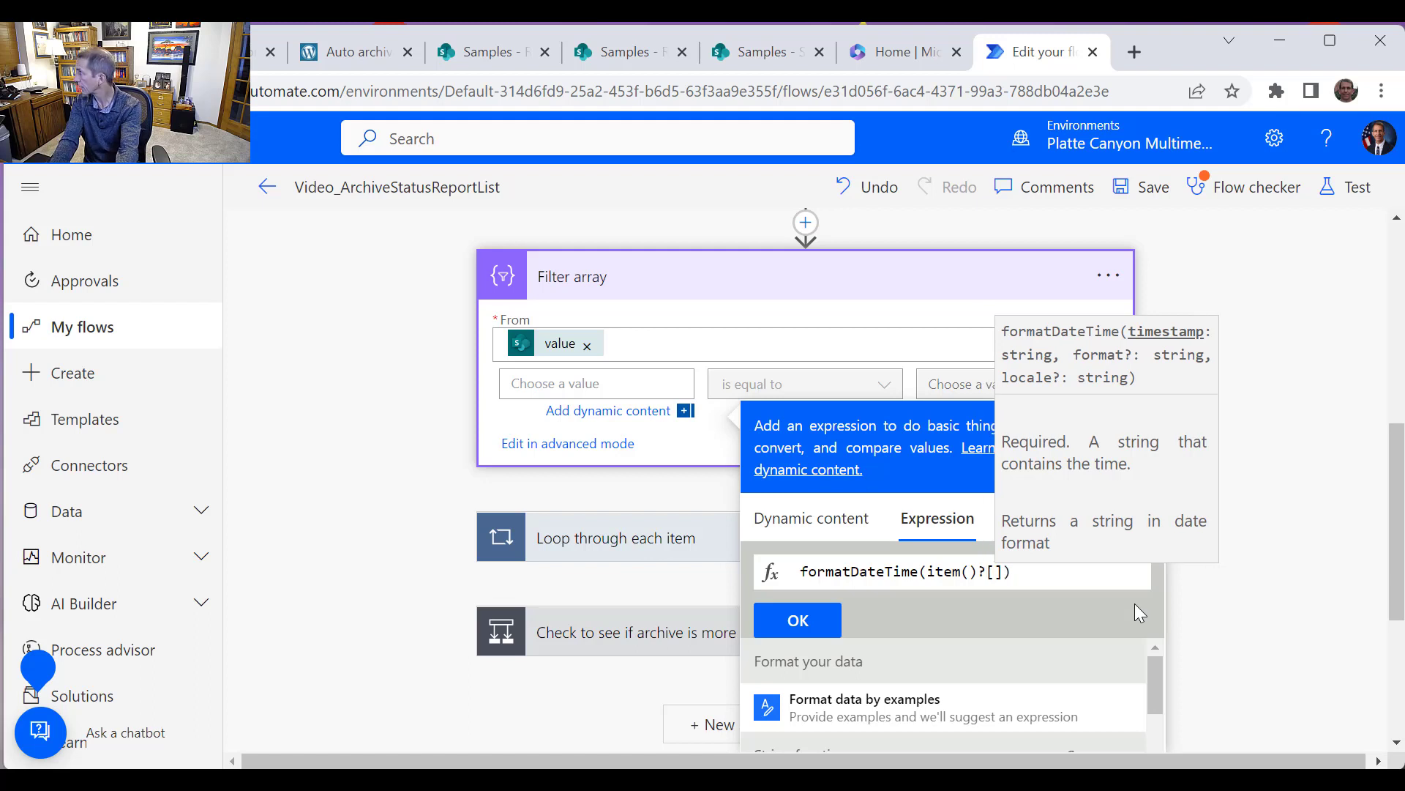
text('StartWeek)
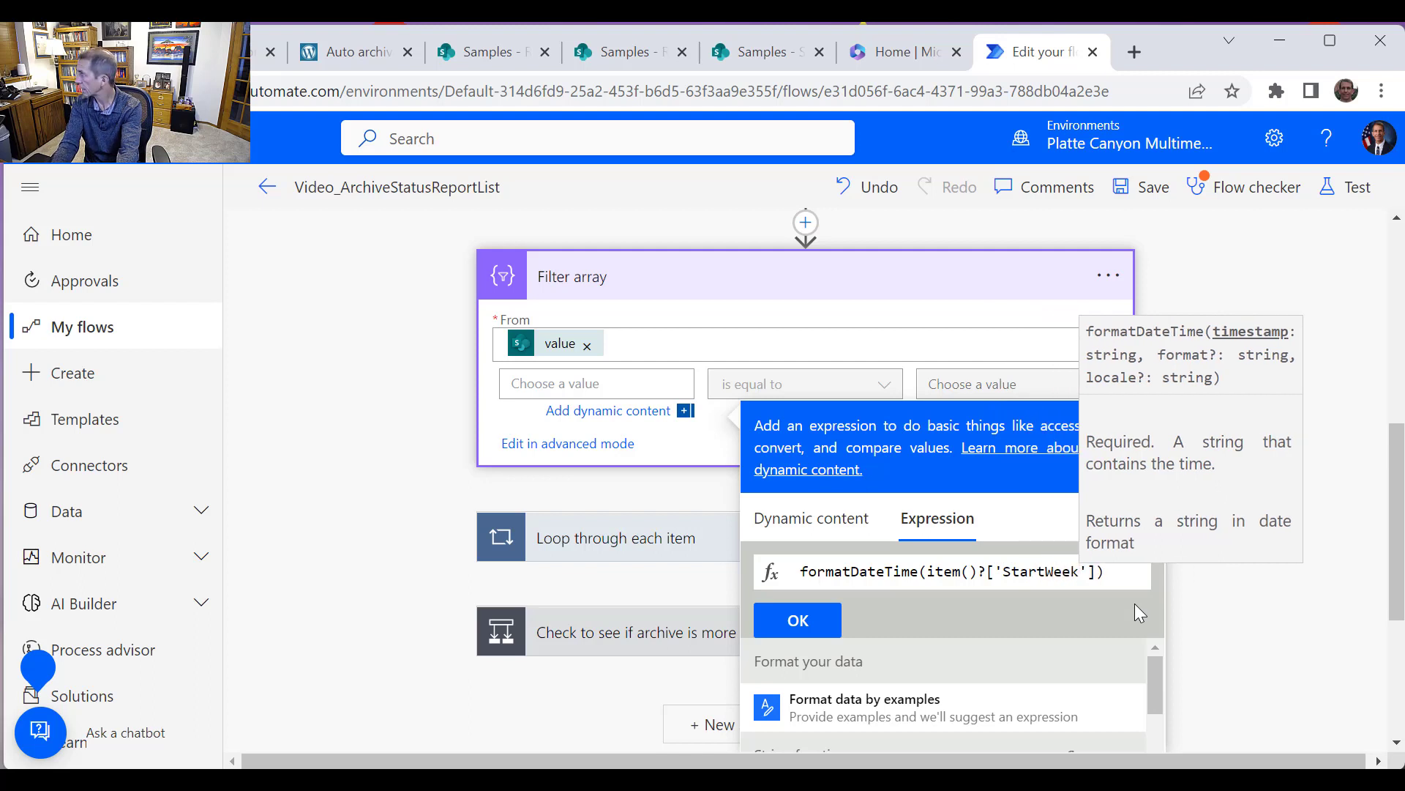
key(BackSpace)
key(BackSpace)
key(BackSpace)
key(BackSpace)
key(BackSpace)
key(BackSpace)
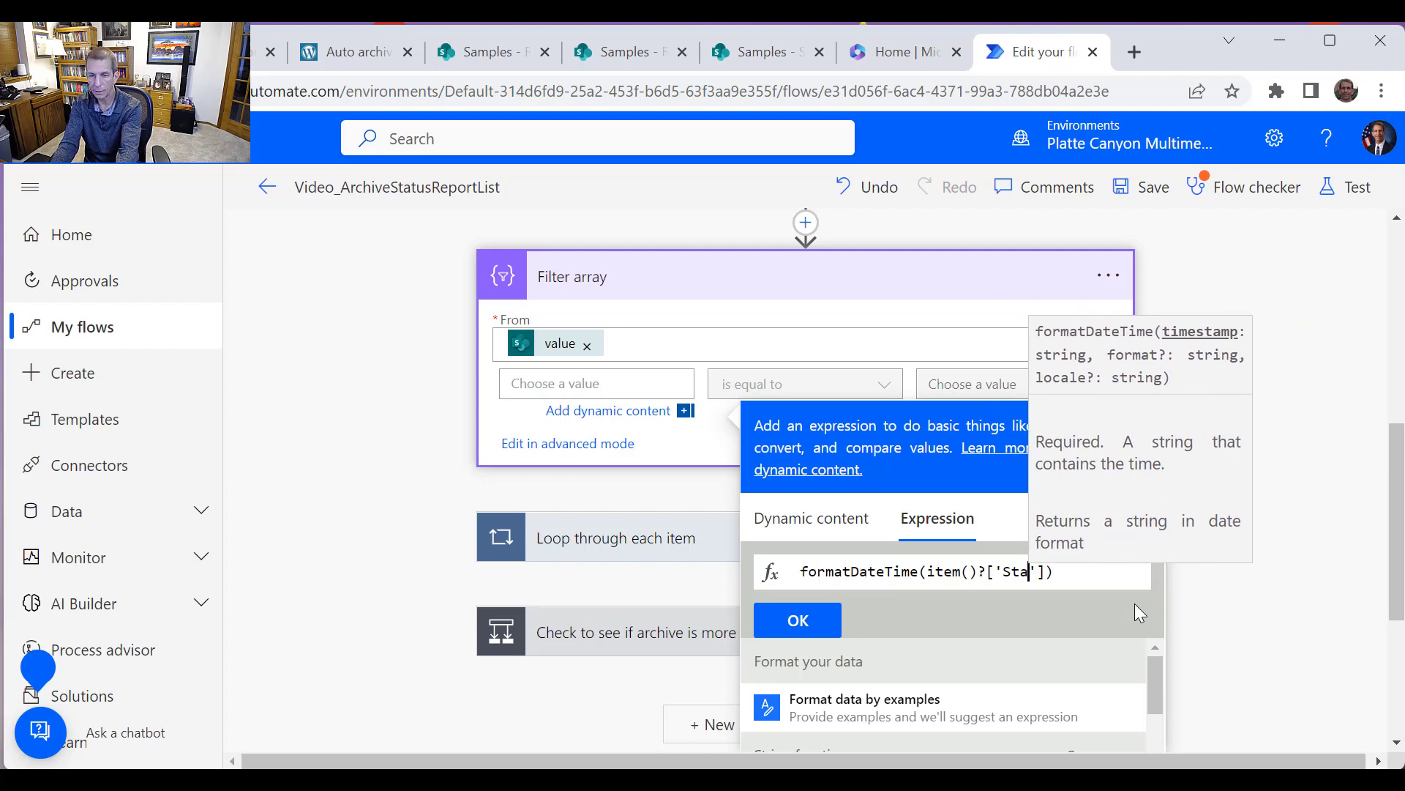
text(tusWeek)
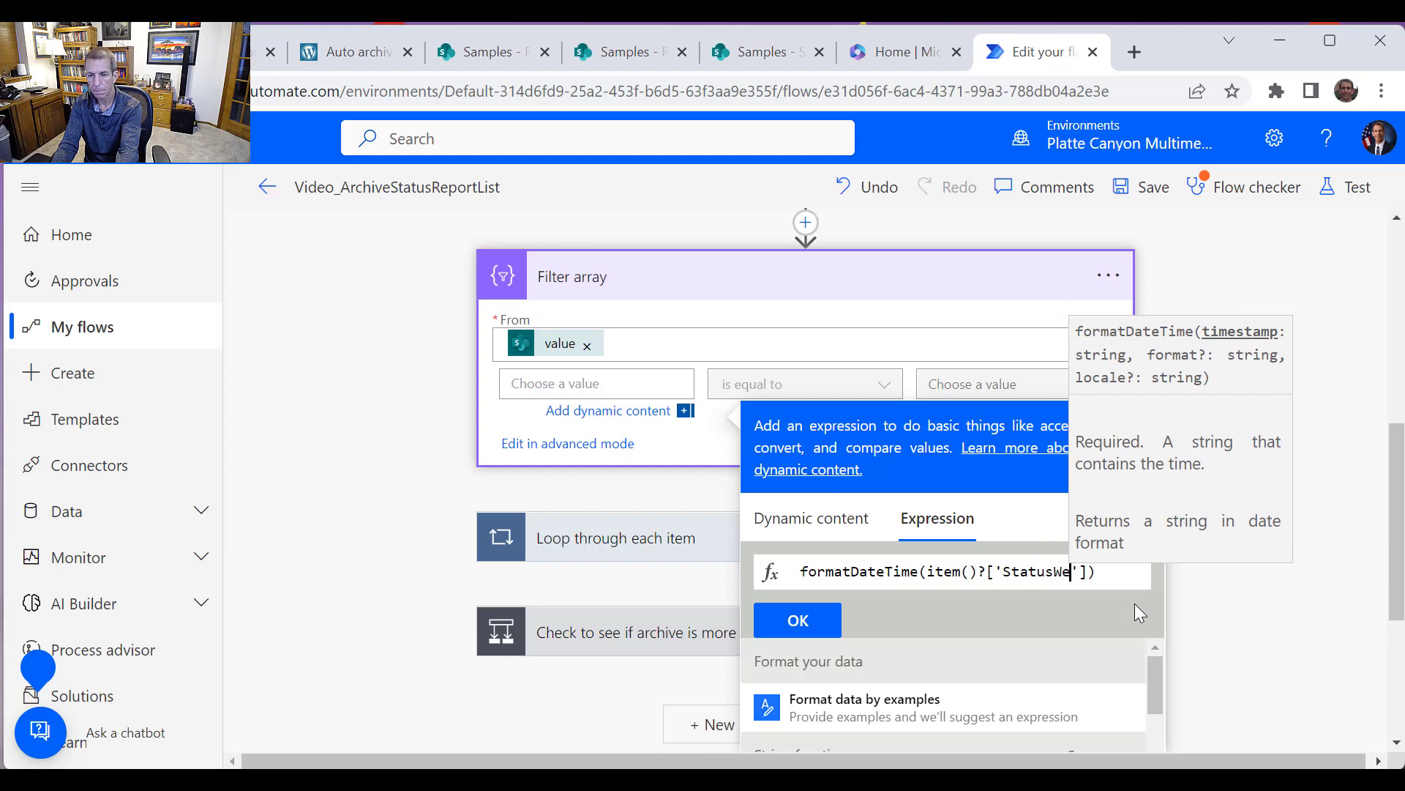
text(StartDate'])
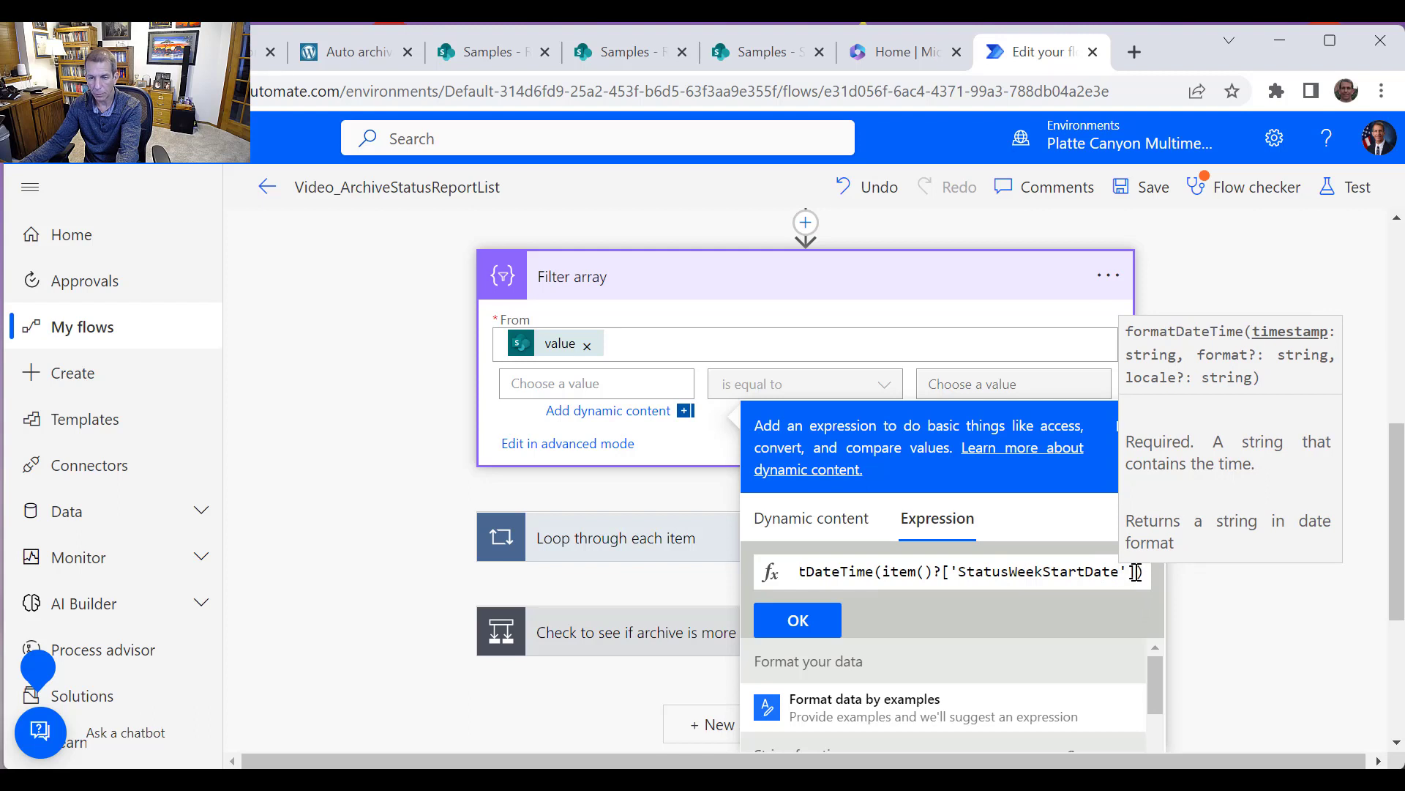
text())
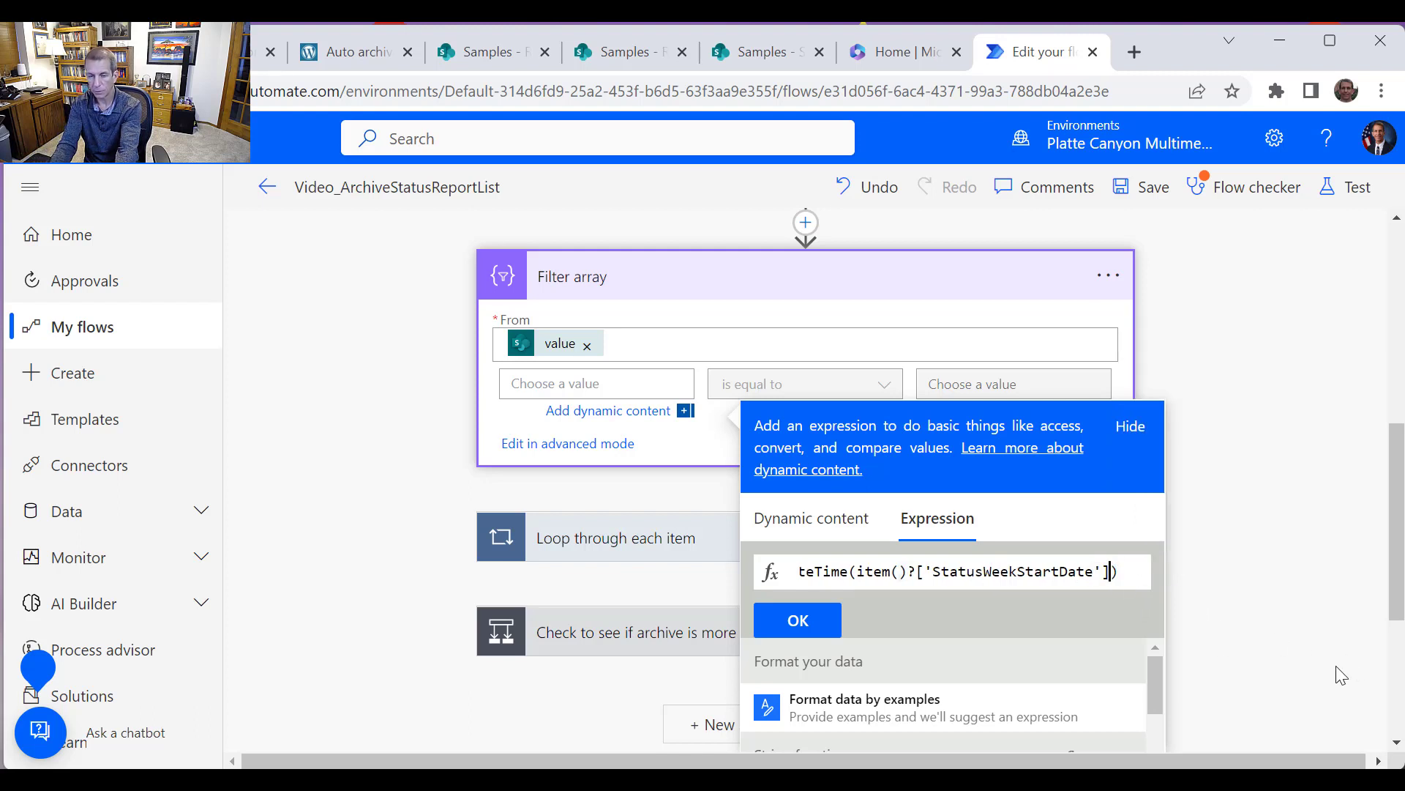
key(Left)
text(, )
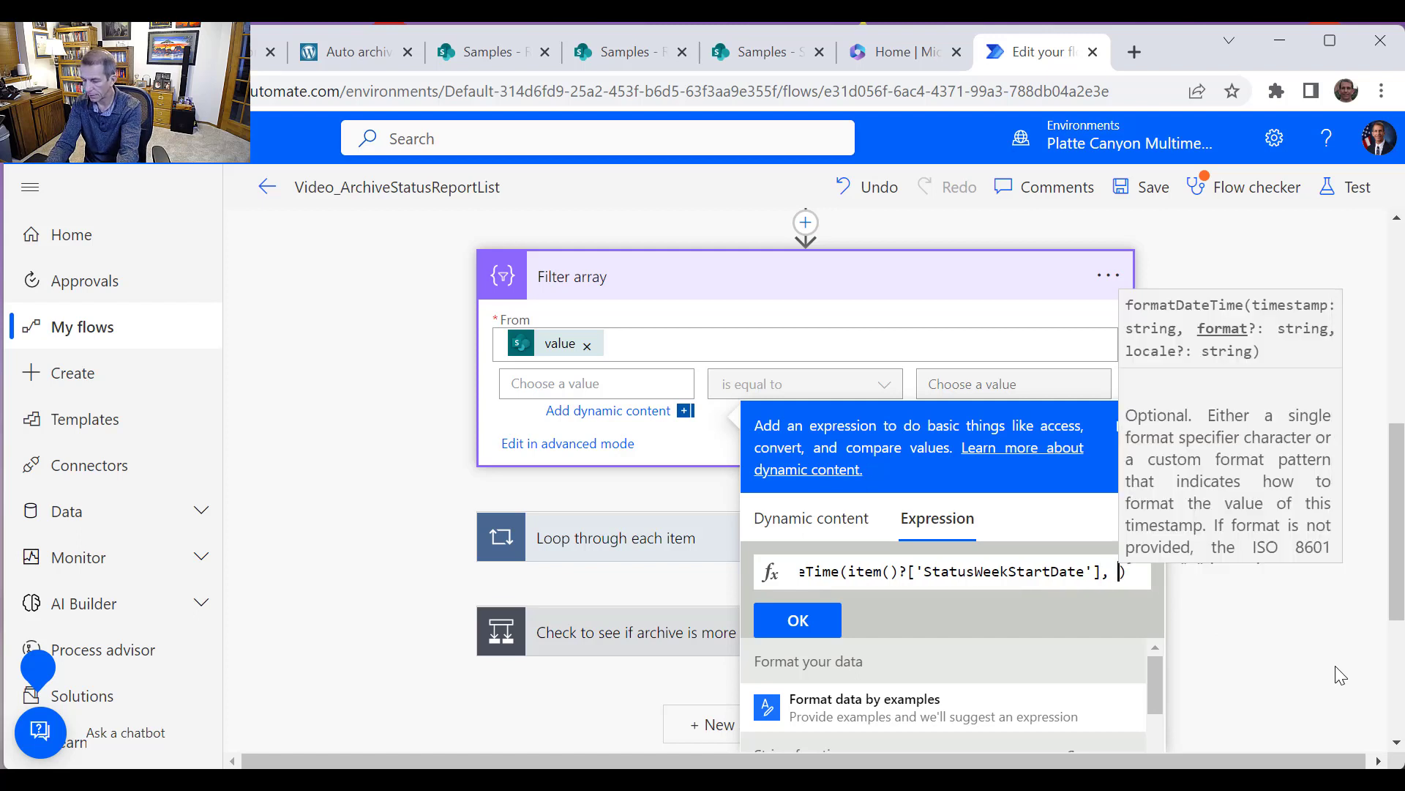
text('')
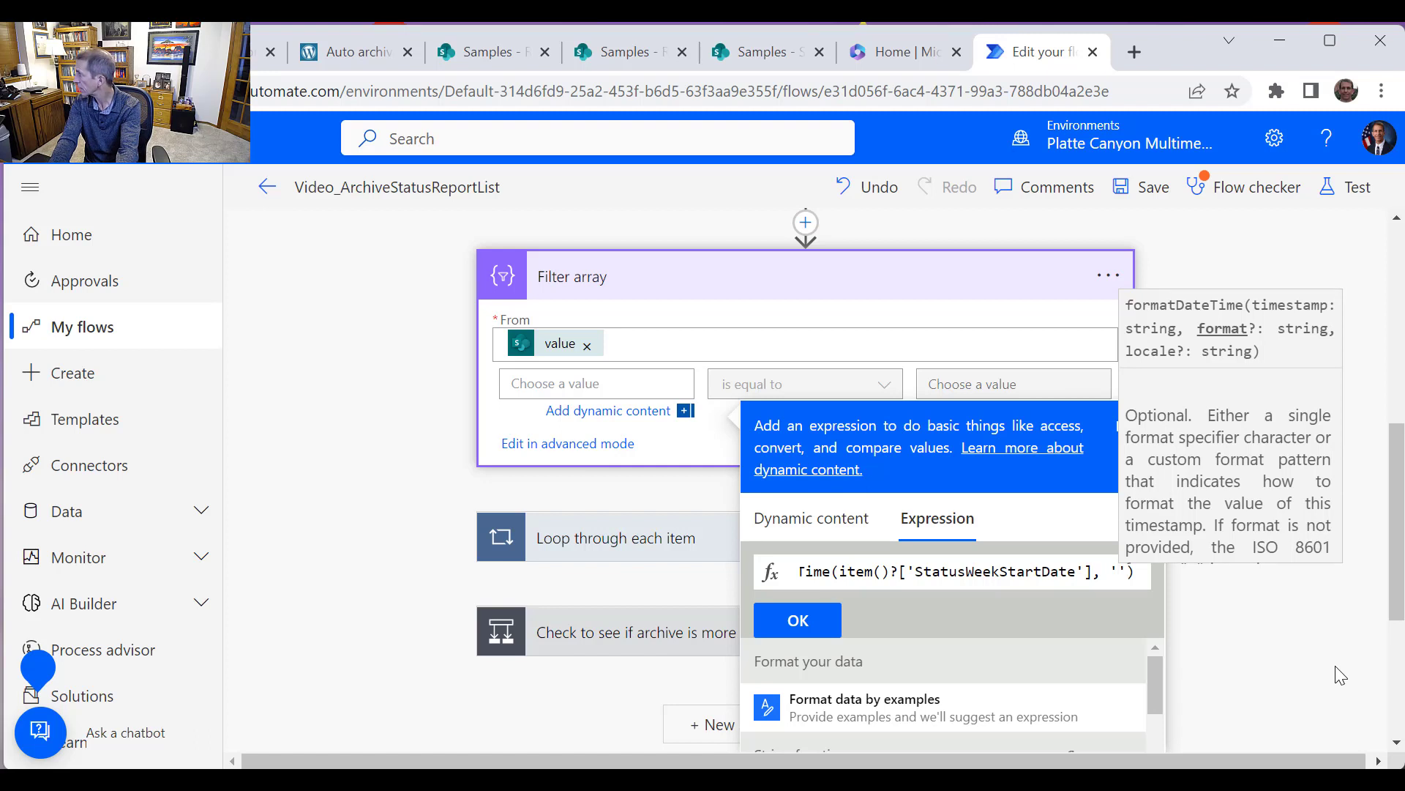
text(yyyy)
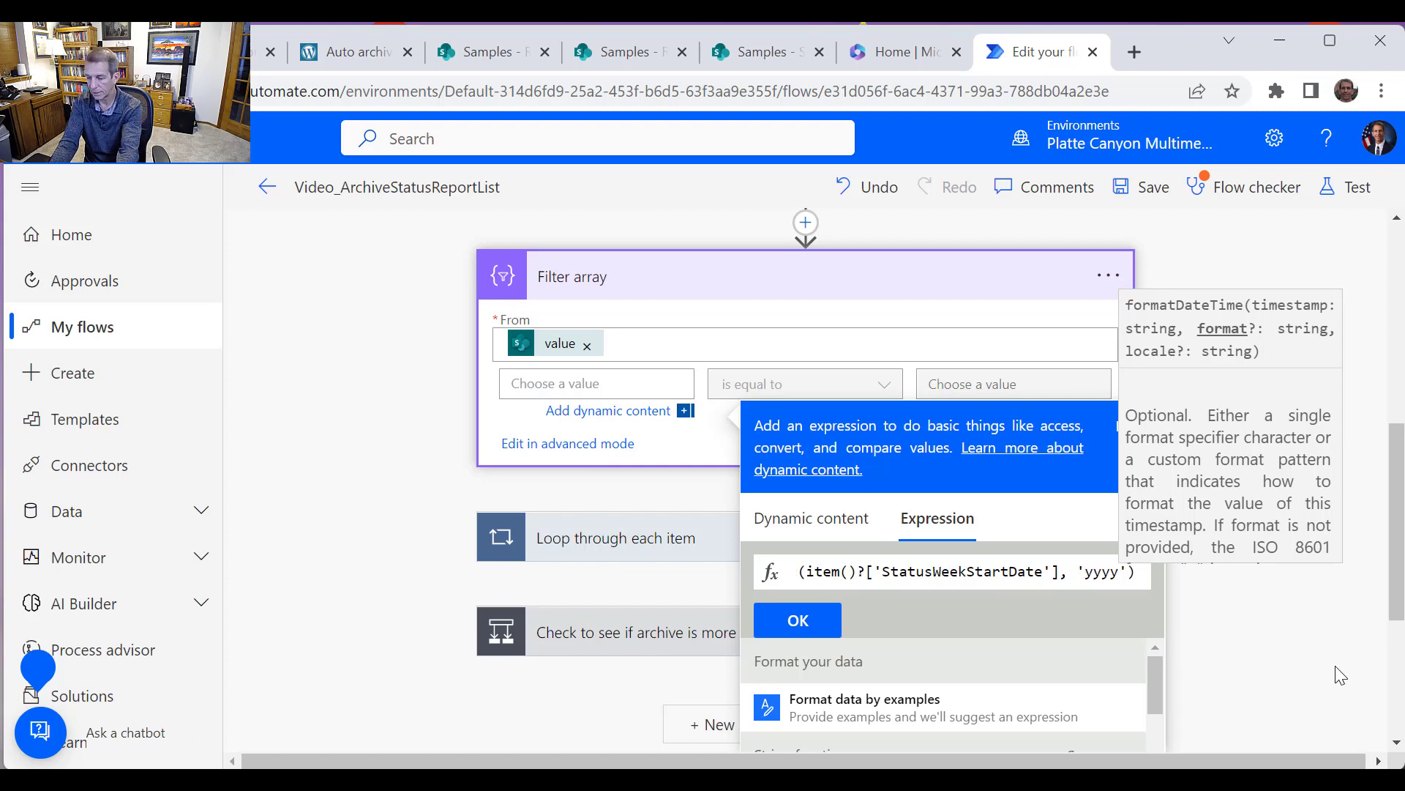
text(-)
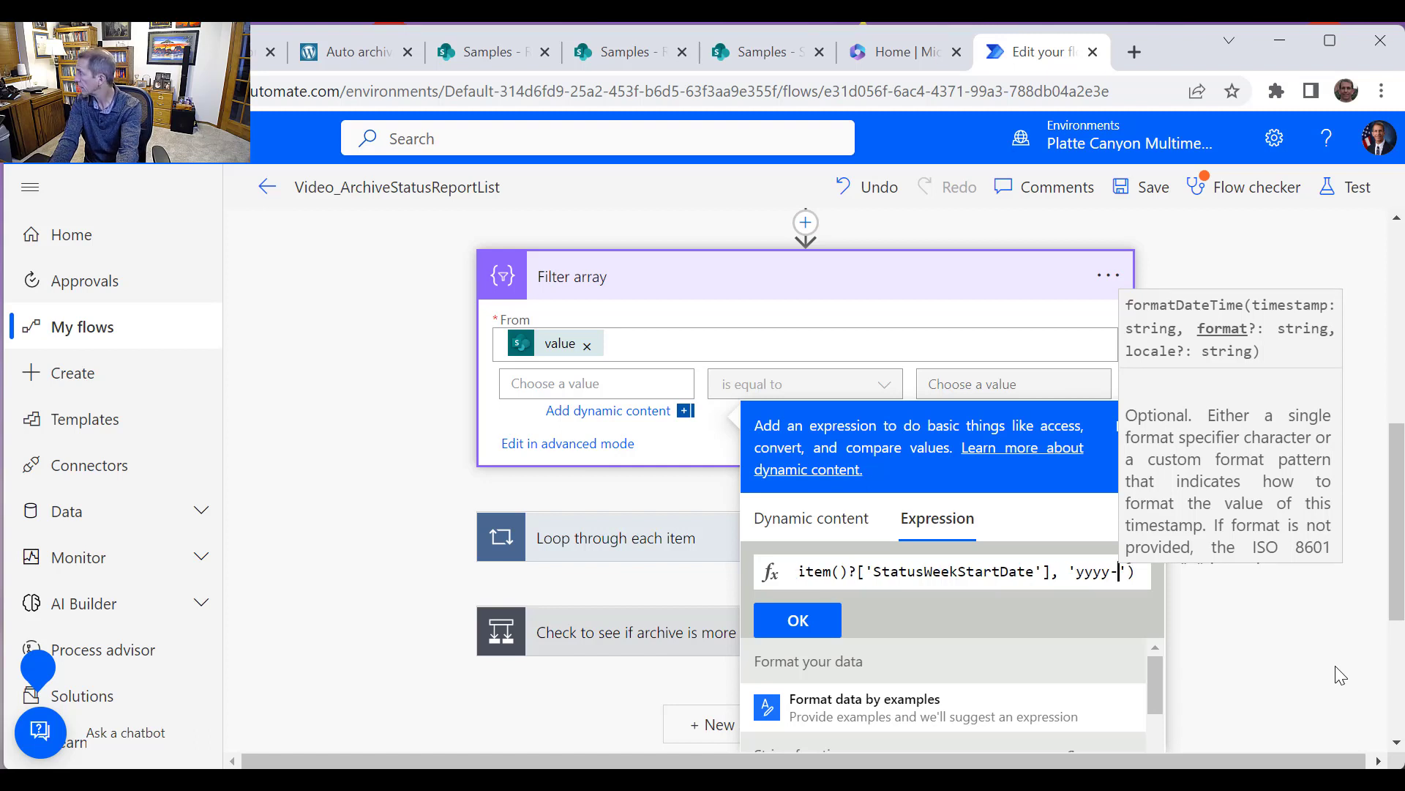
text(MM)
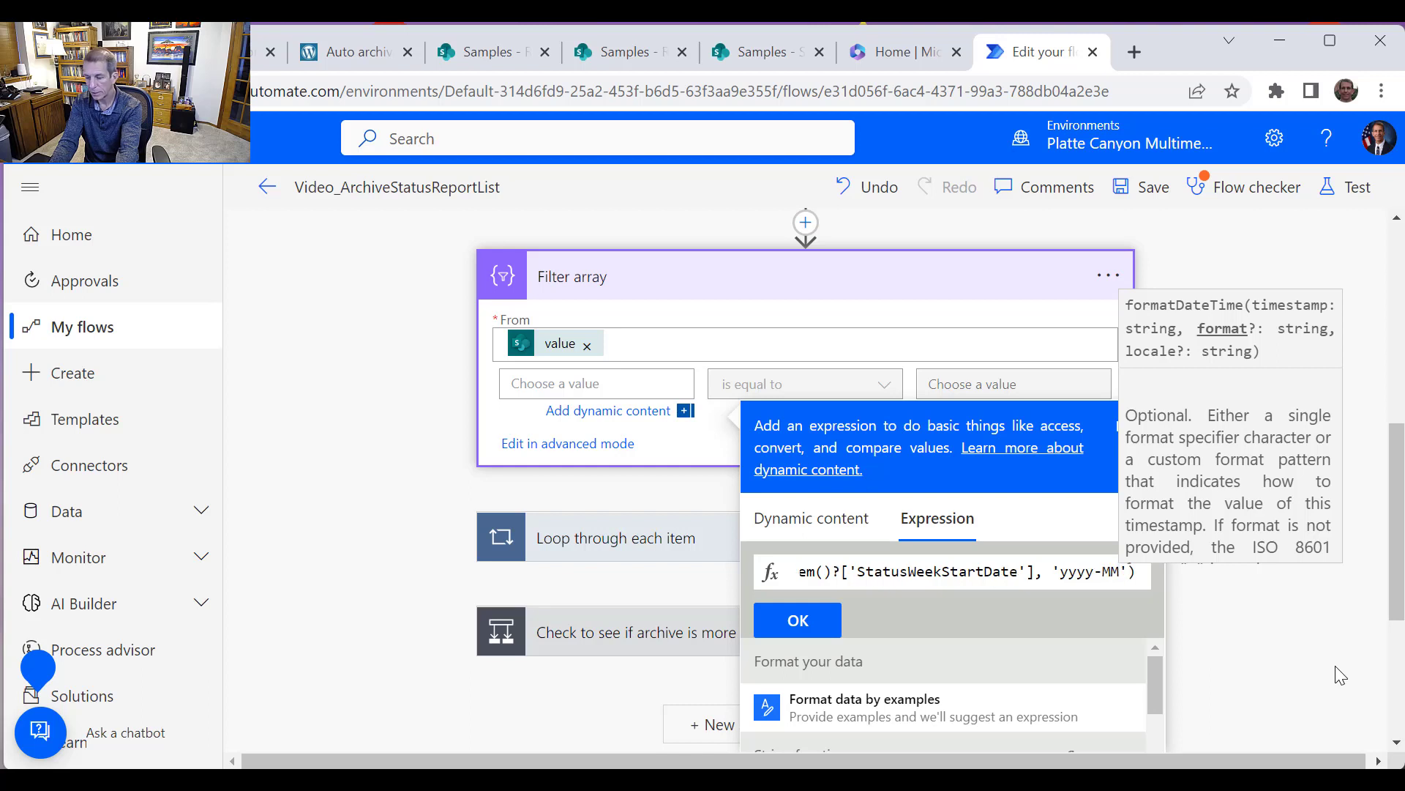
text(-dd)
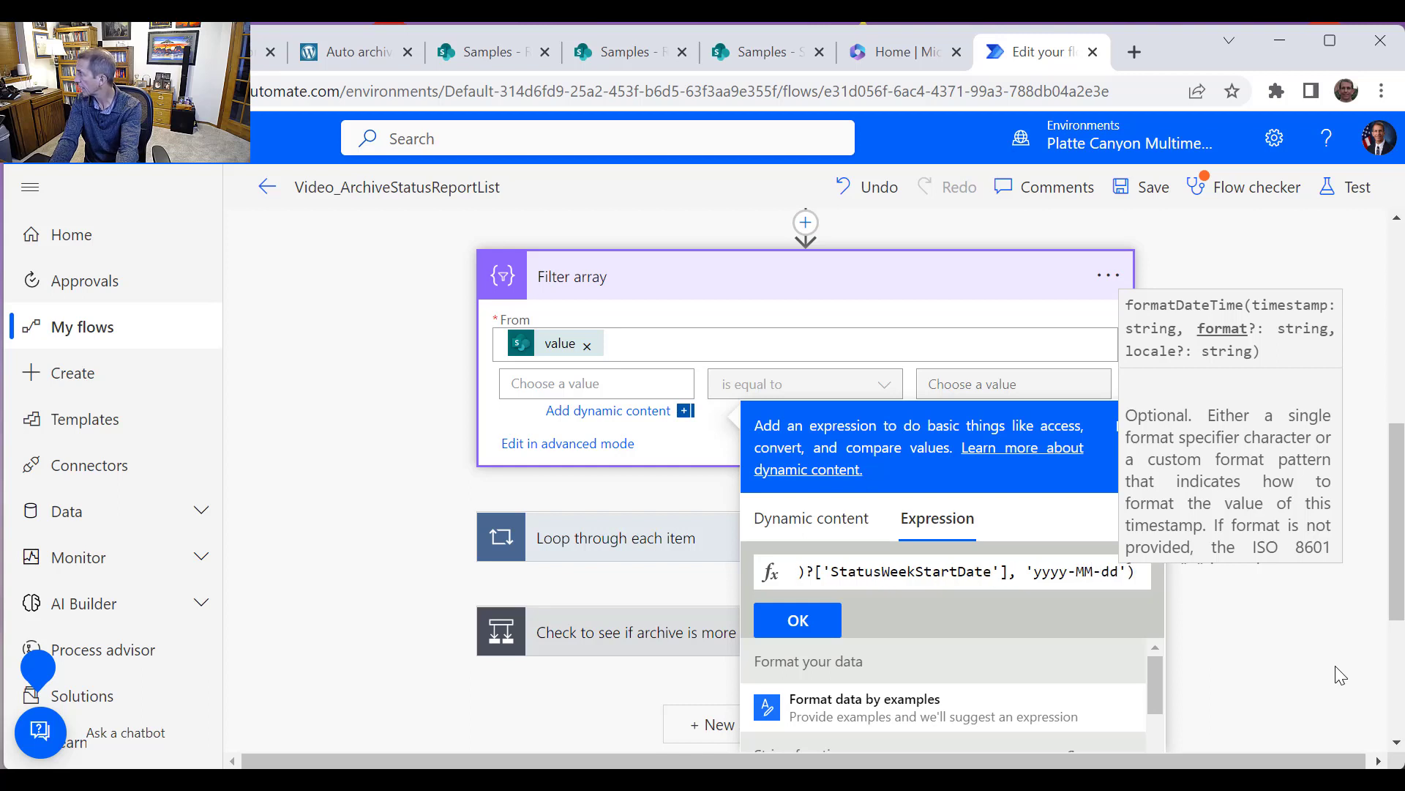
text(T)
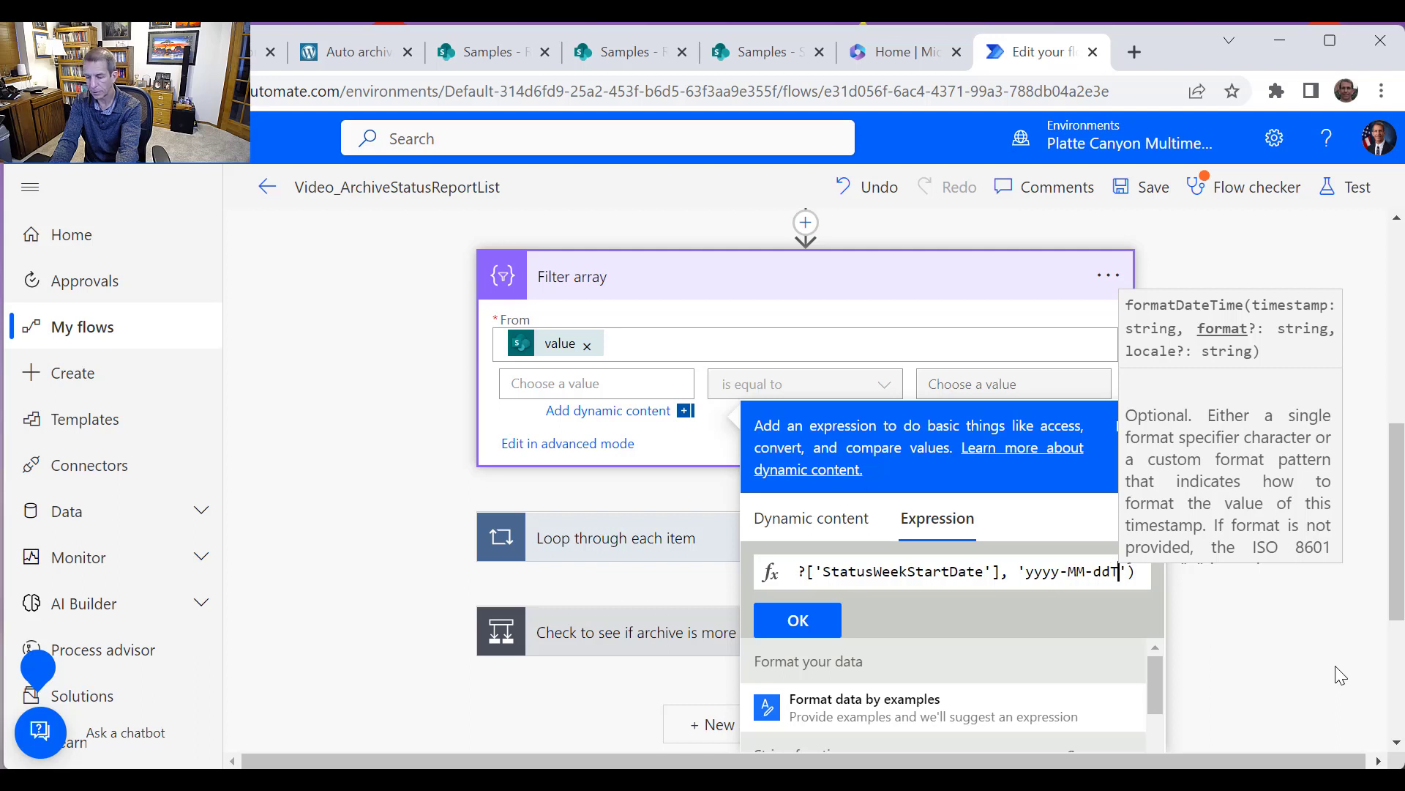
text(HH)
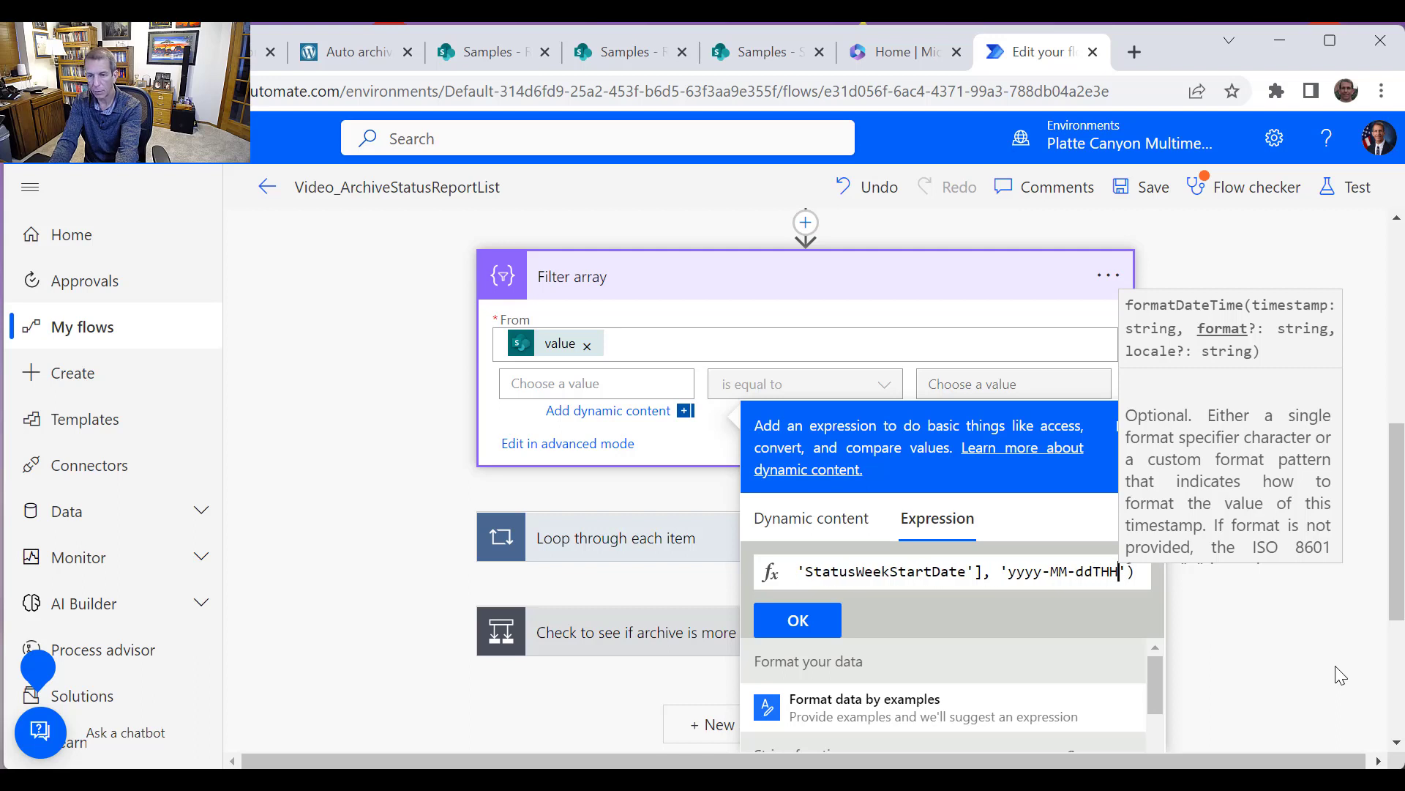
text(:mm)
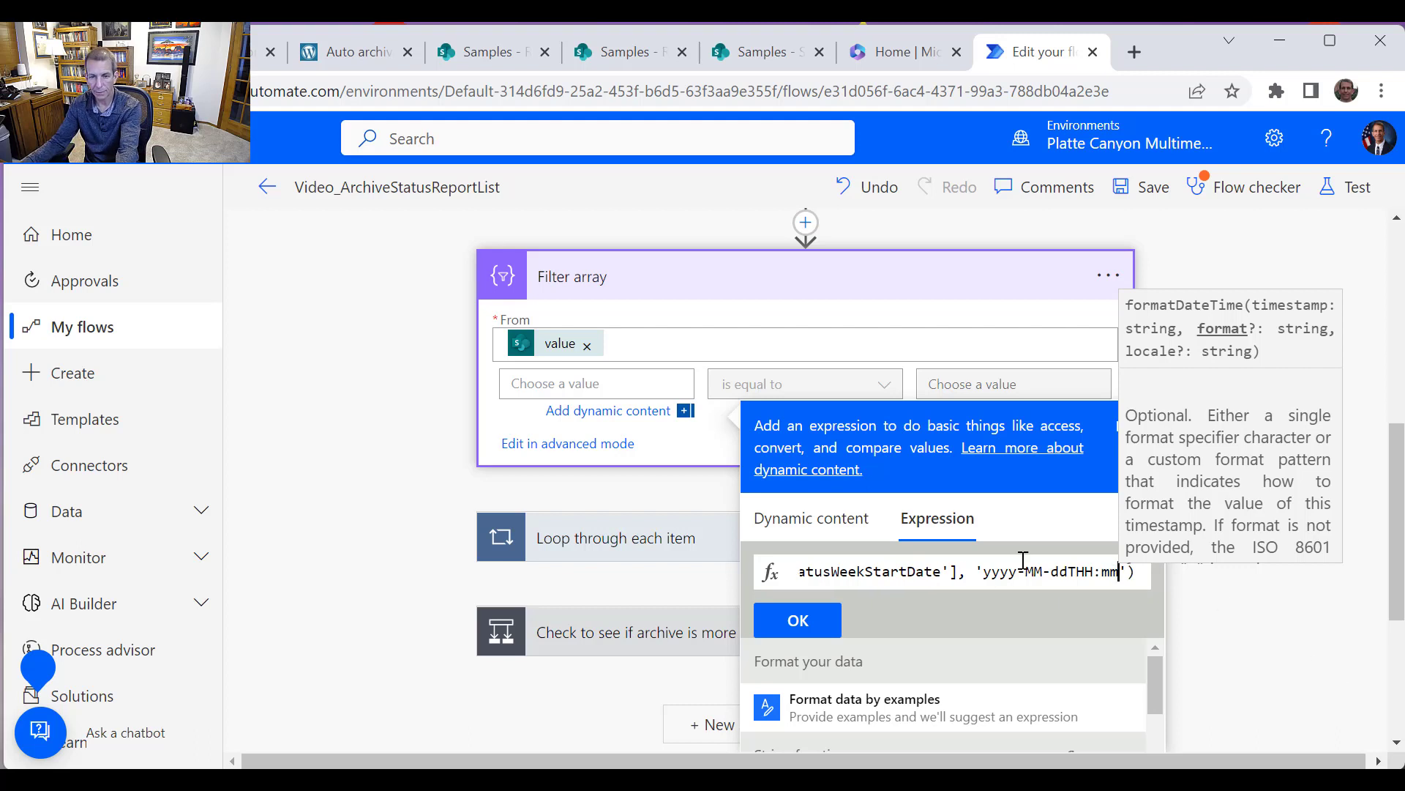
Change the expression's format string to 'yyyy-MM-ddTHH:mm' and confirm it as the filter condition's first value
click(799, 621)
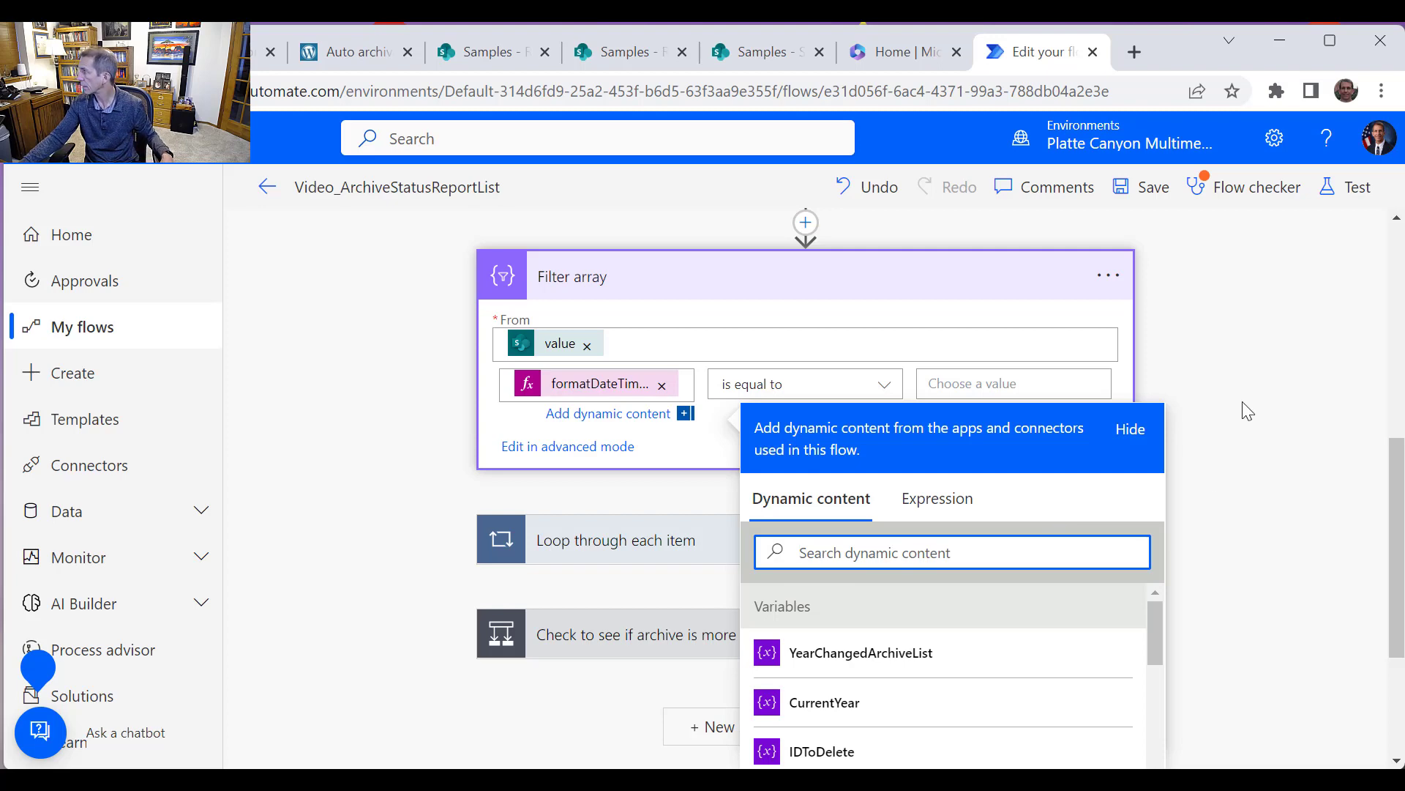
Set the filter condition to 'is less than or equal to' the Outputs of Create Reference Date in the Past
click(835, 390)
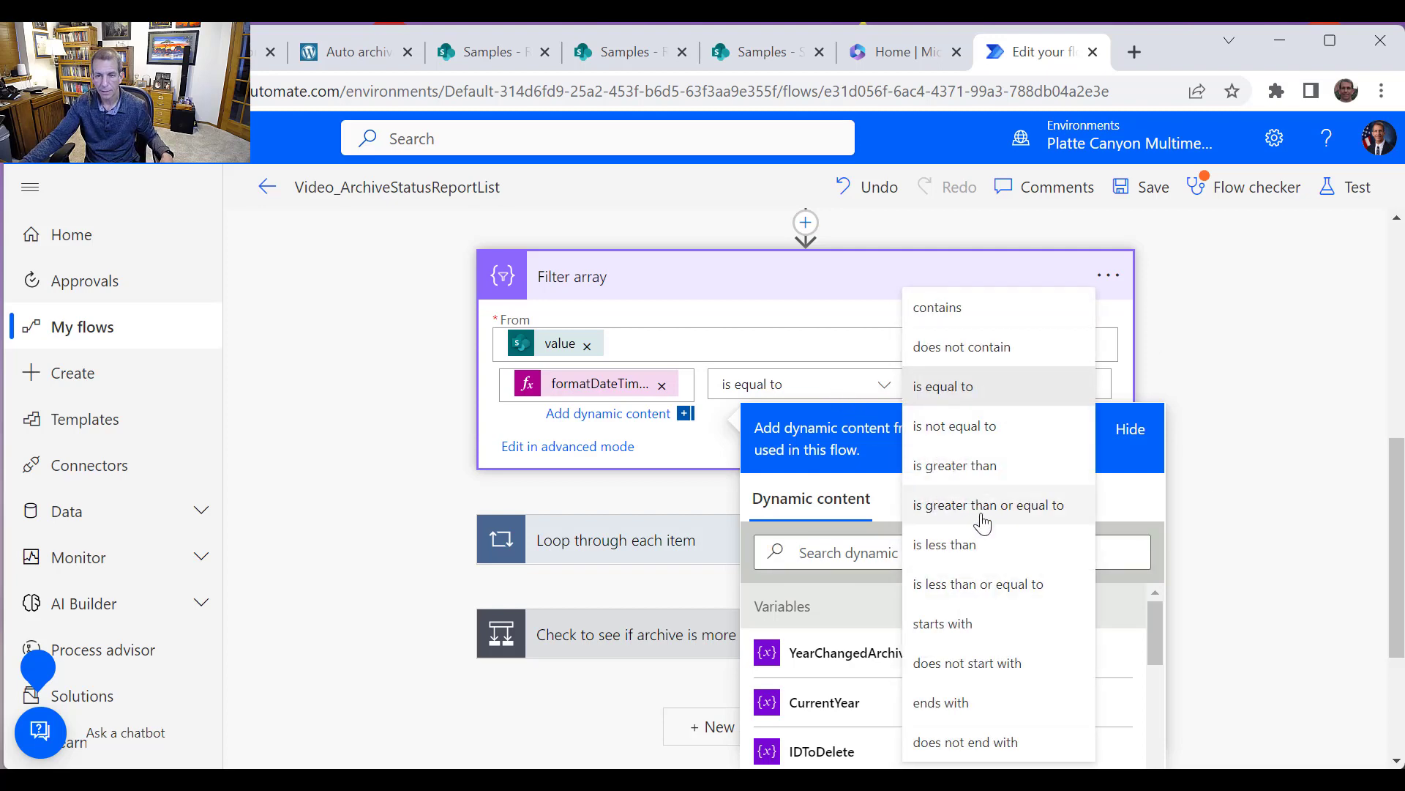
click(1004, 584)
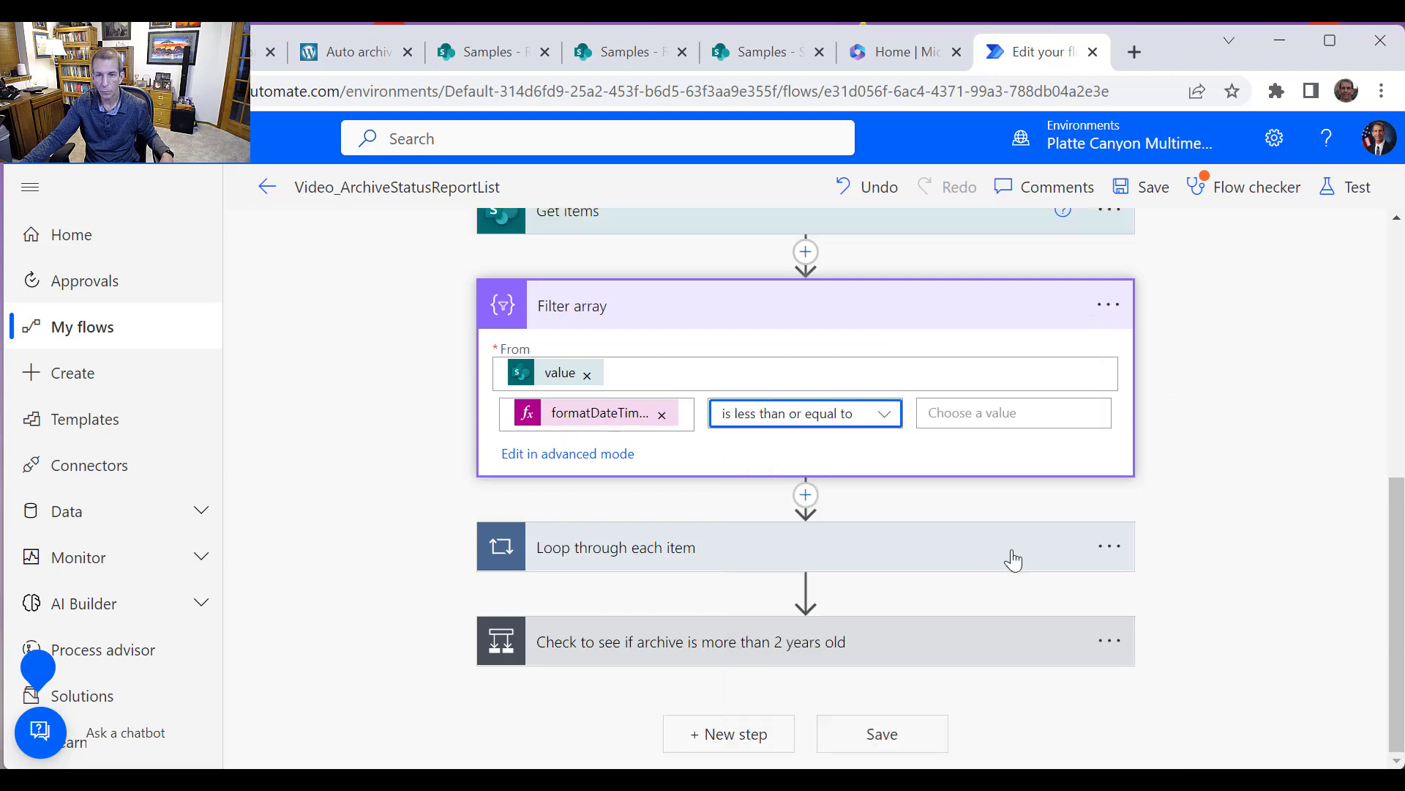
click(997, 412)
scroll(1249, 642, down, 12)
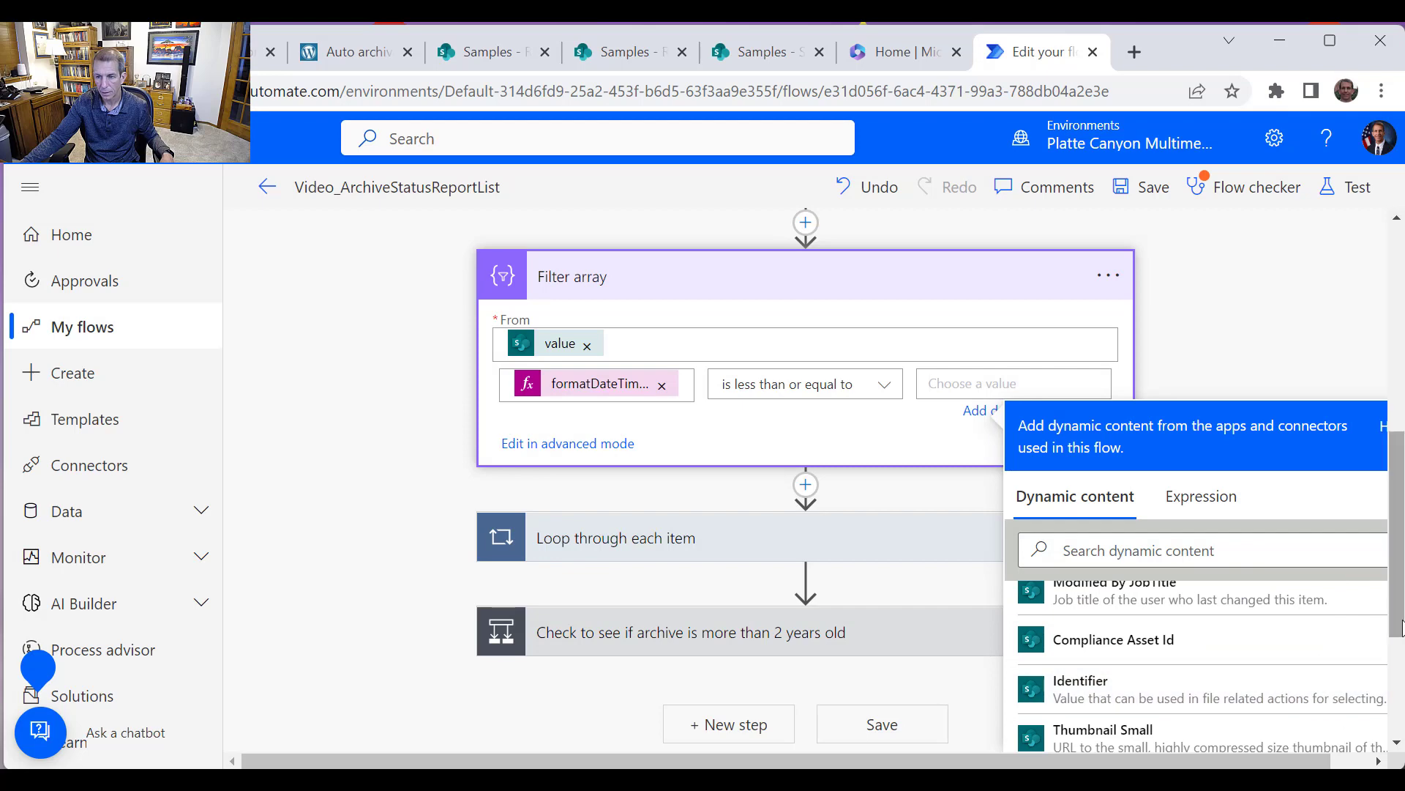
scroll(1398, 736, down, 4)
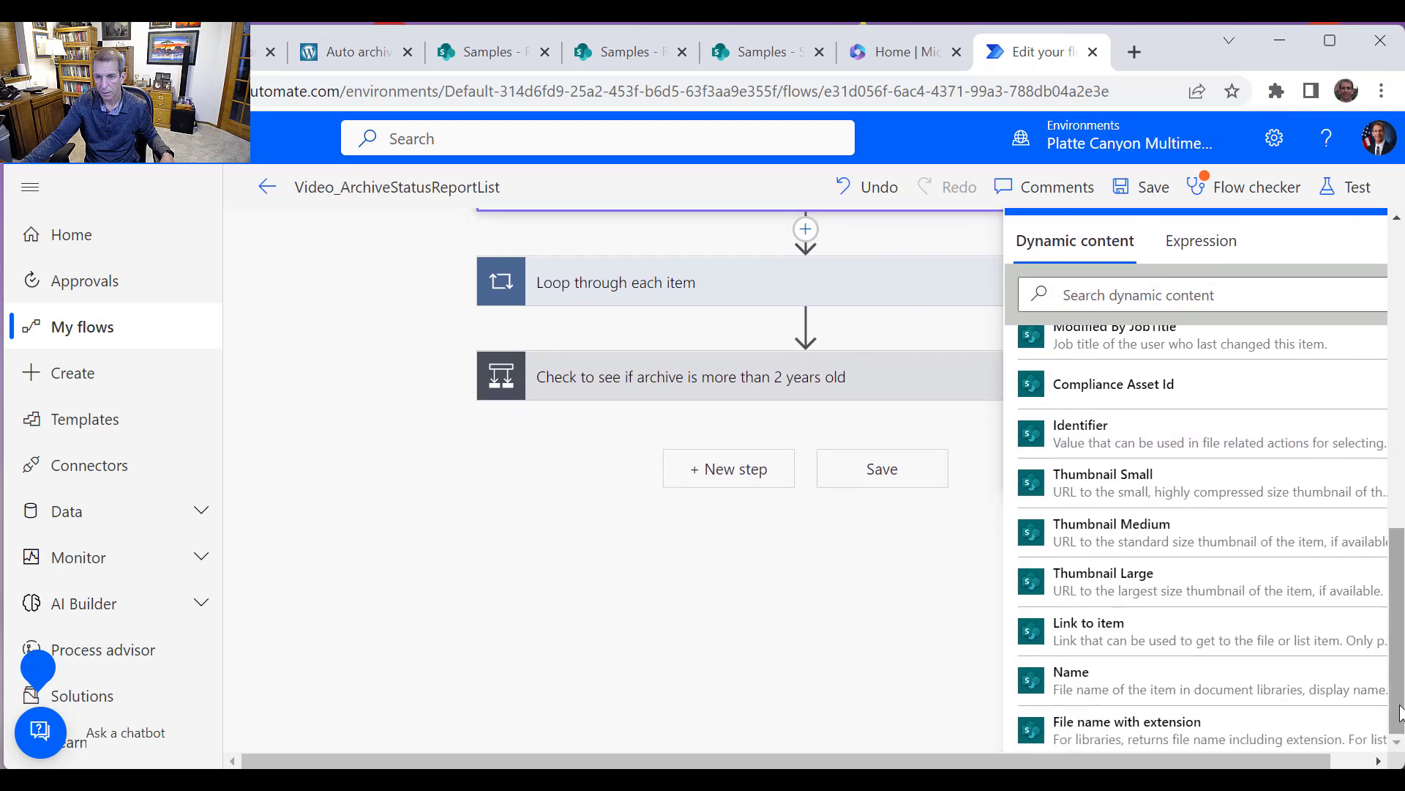
scroll(1396, 736, up, 5)
scroll(1350, 609, down, 3)
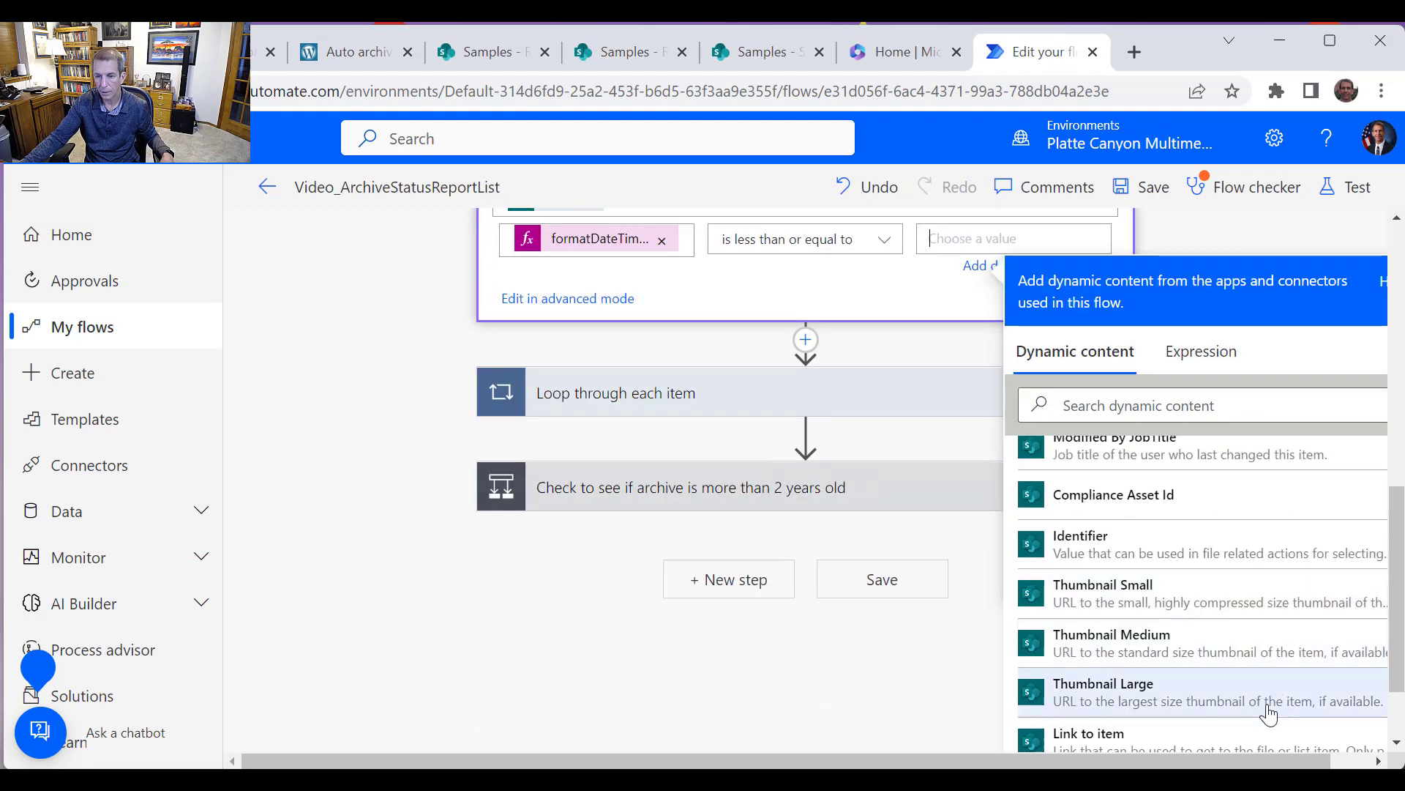
scroll(1354, 659, right, 1)
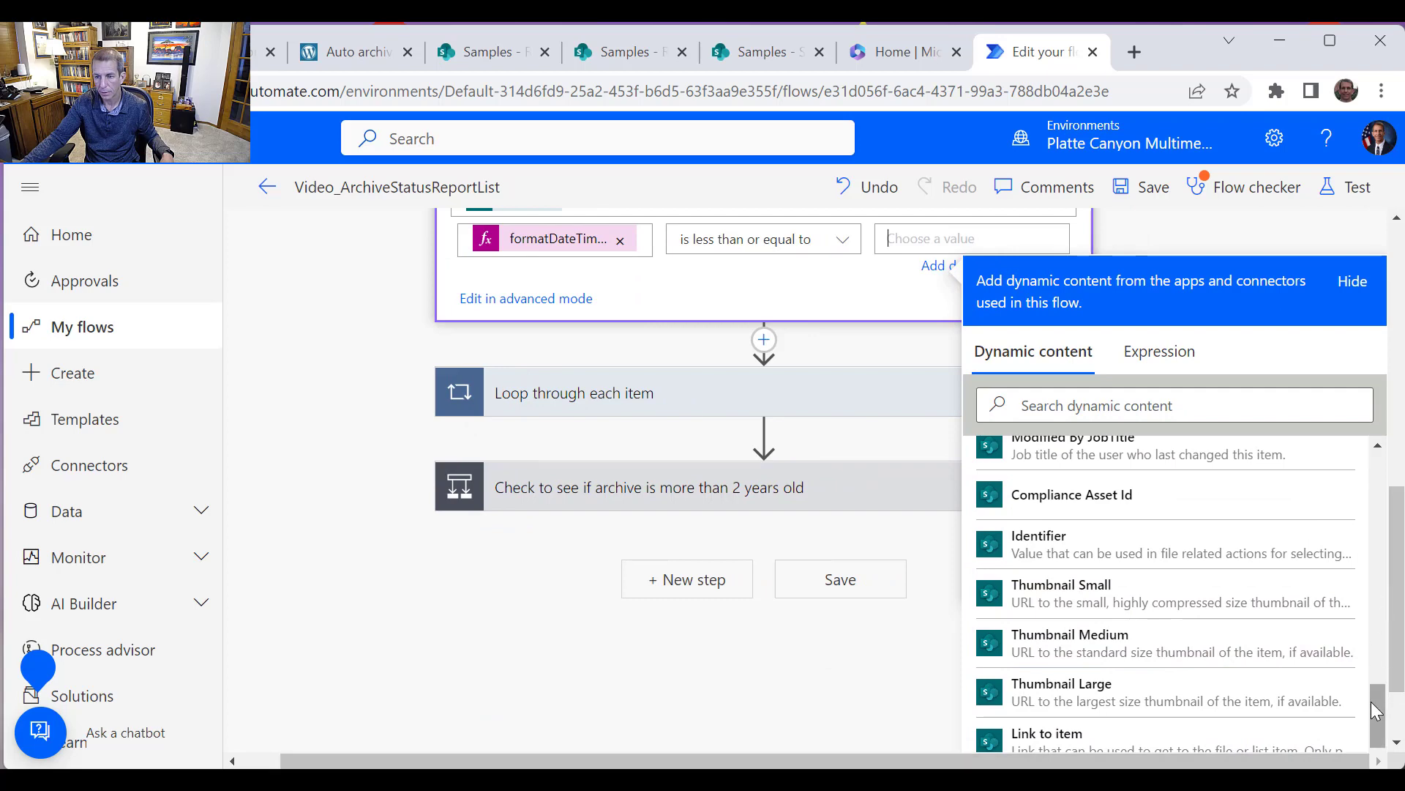
scroll(1369, 677, down, 3)
scroll(1389, 701, down, 3)
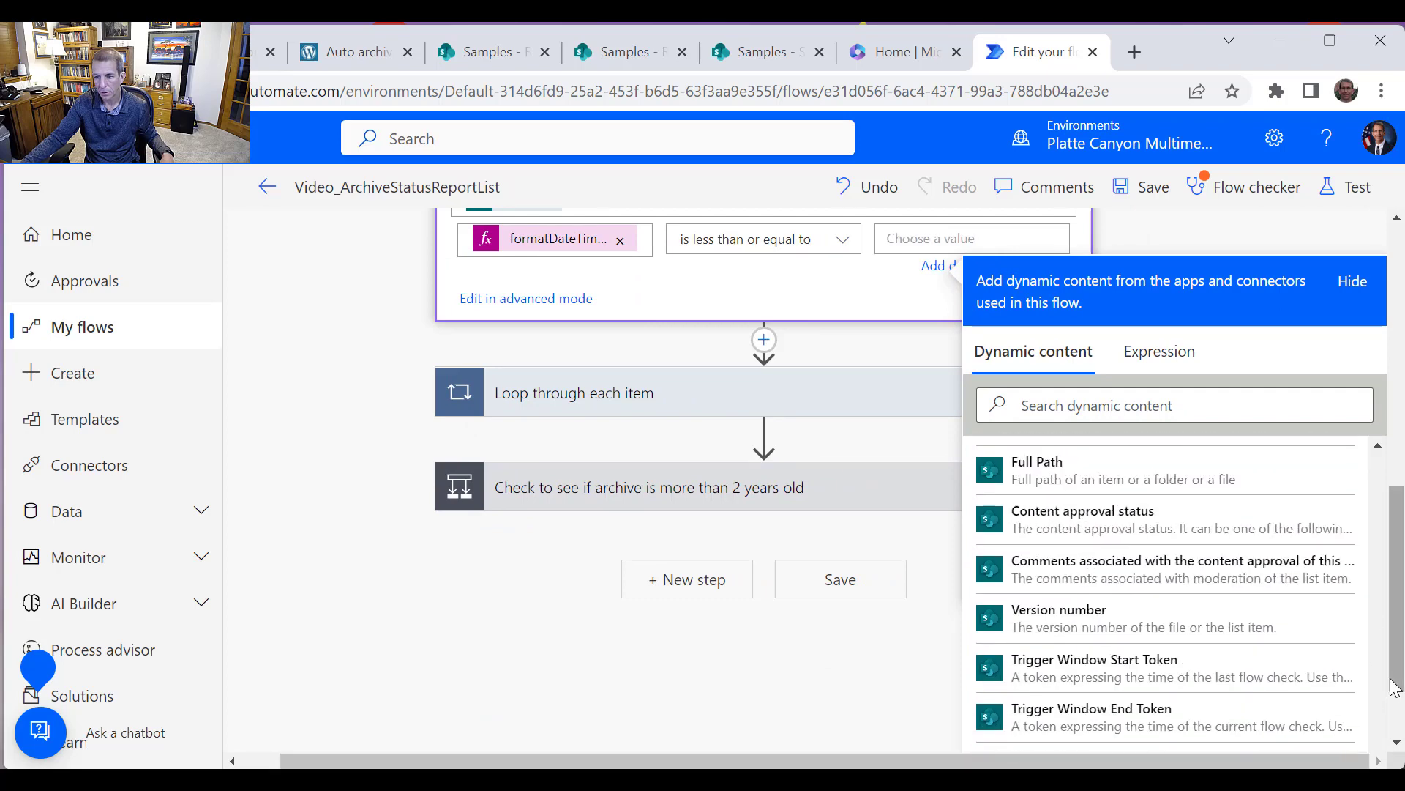
scroll(1395, 692, down, 2)
scroll(1377, 681, down, 2)
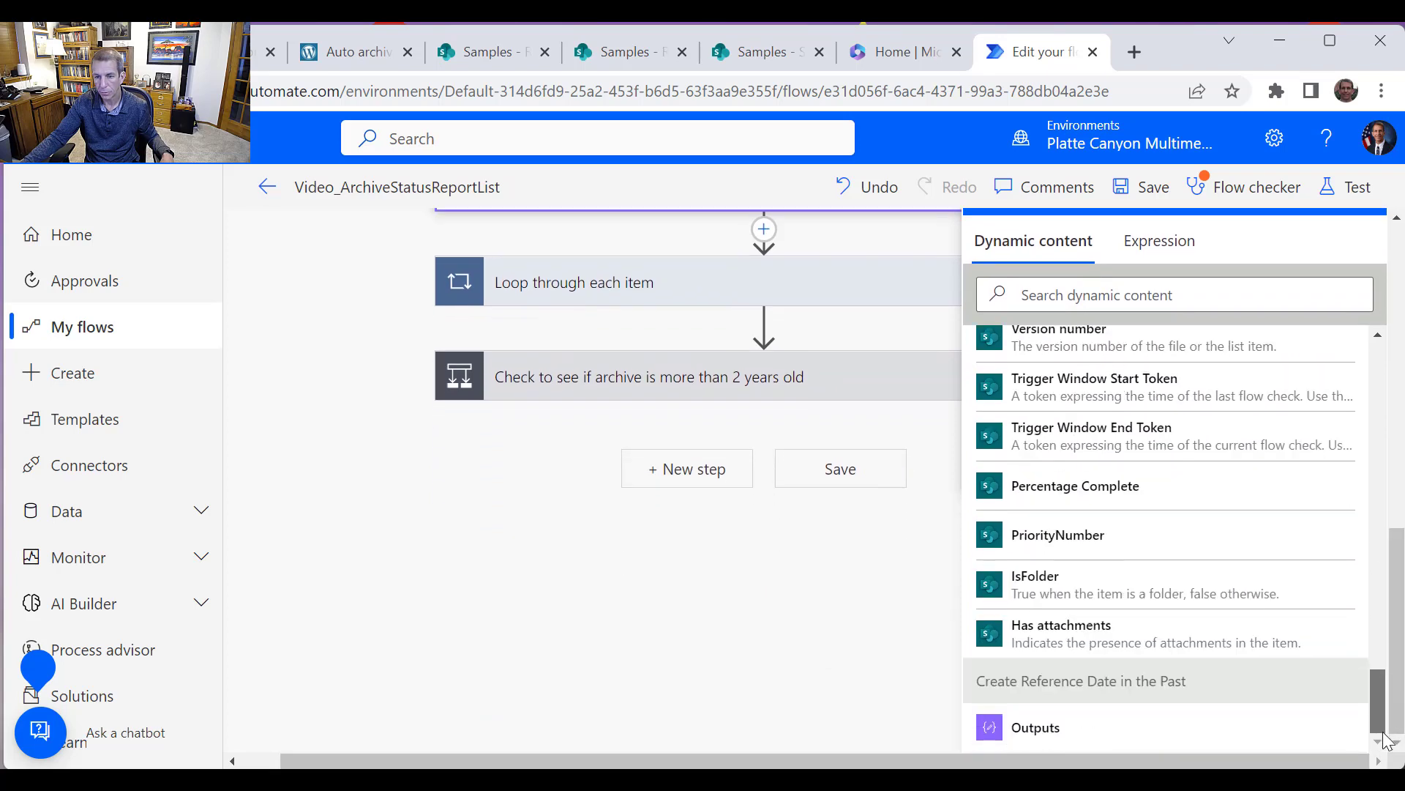
click(1052, 729)
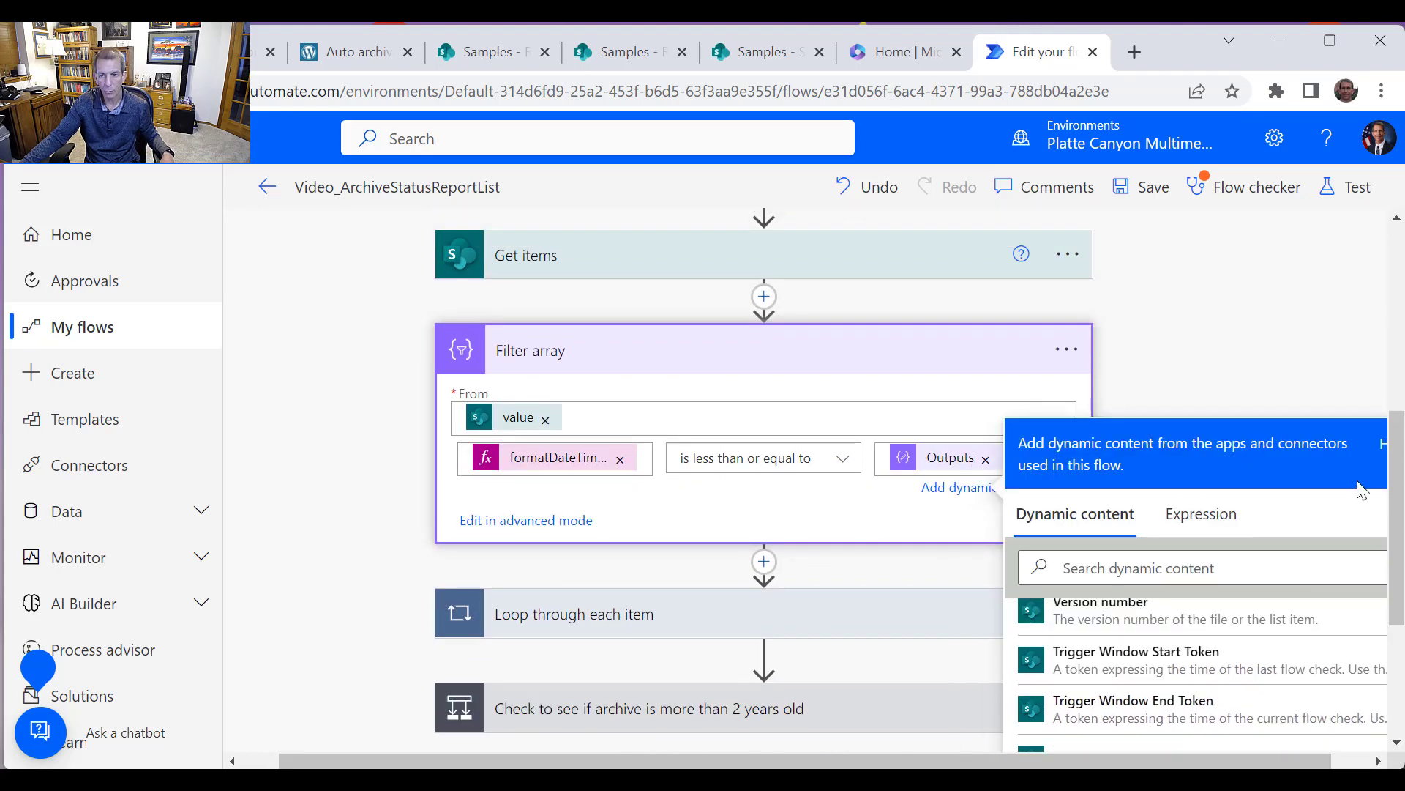
click(1328, 378)
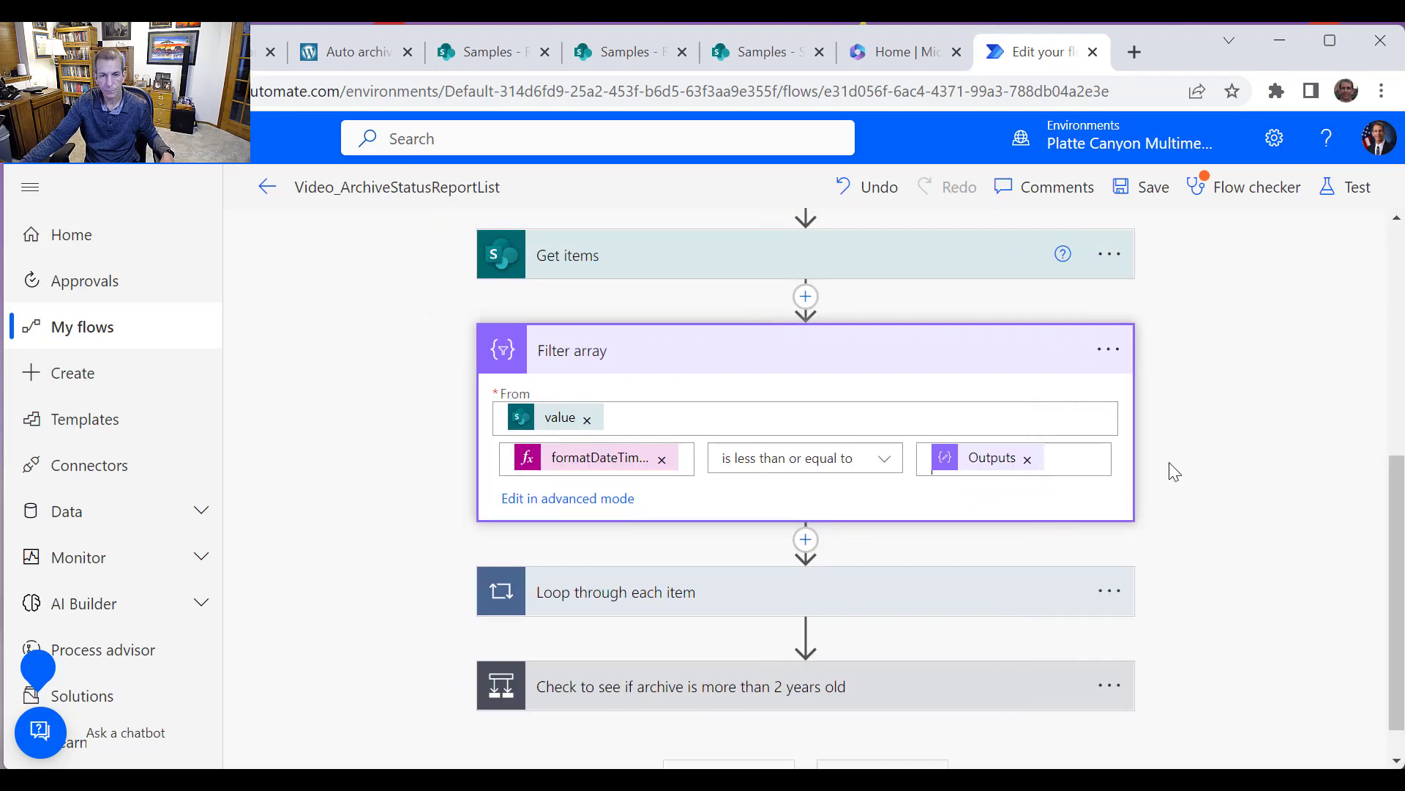
Replace the loop's input value with the Body output of Filter array
click(864, 593)
scroll(772, 627, down, 3)
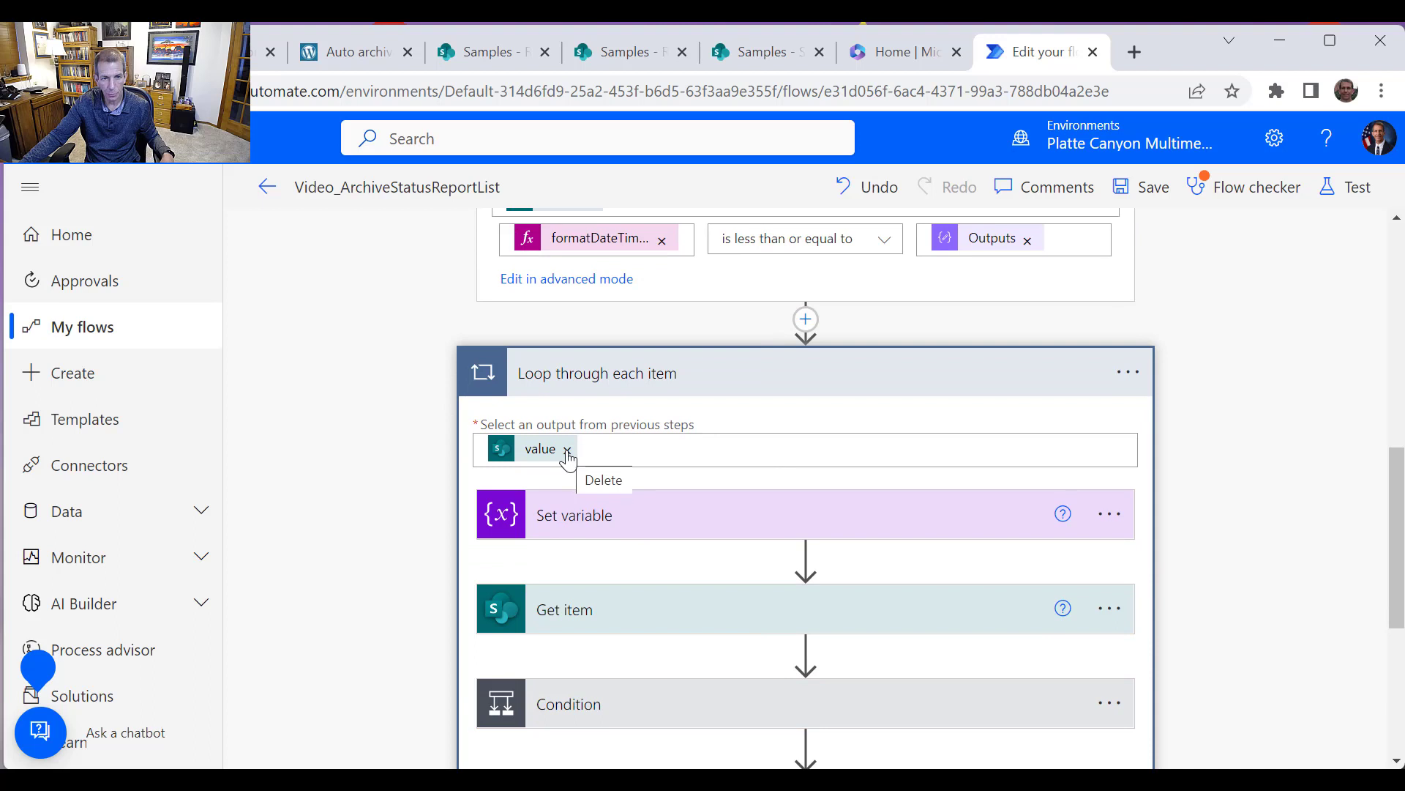
click(567, 450)
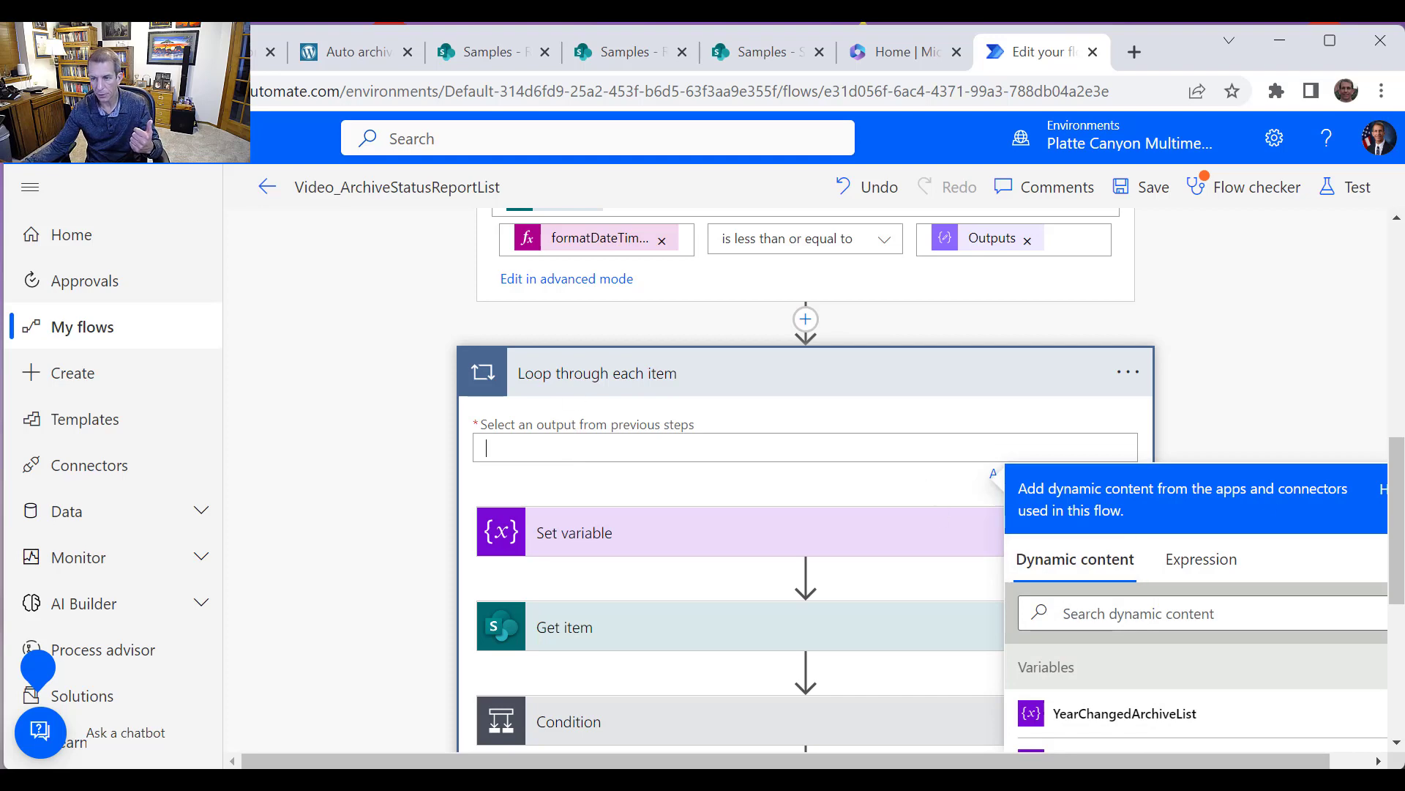
scroll(1316, 629, down, 5)
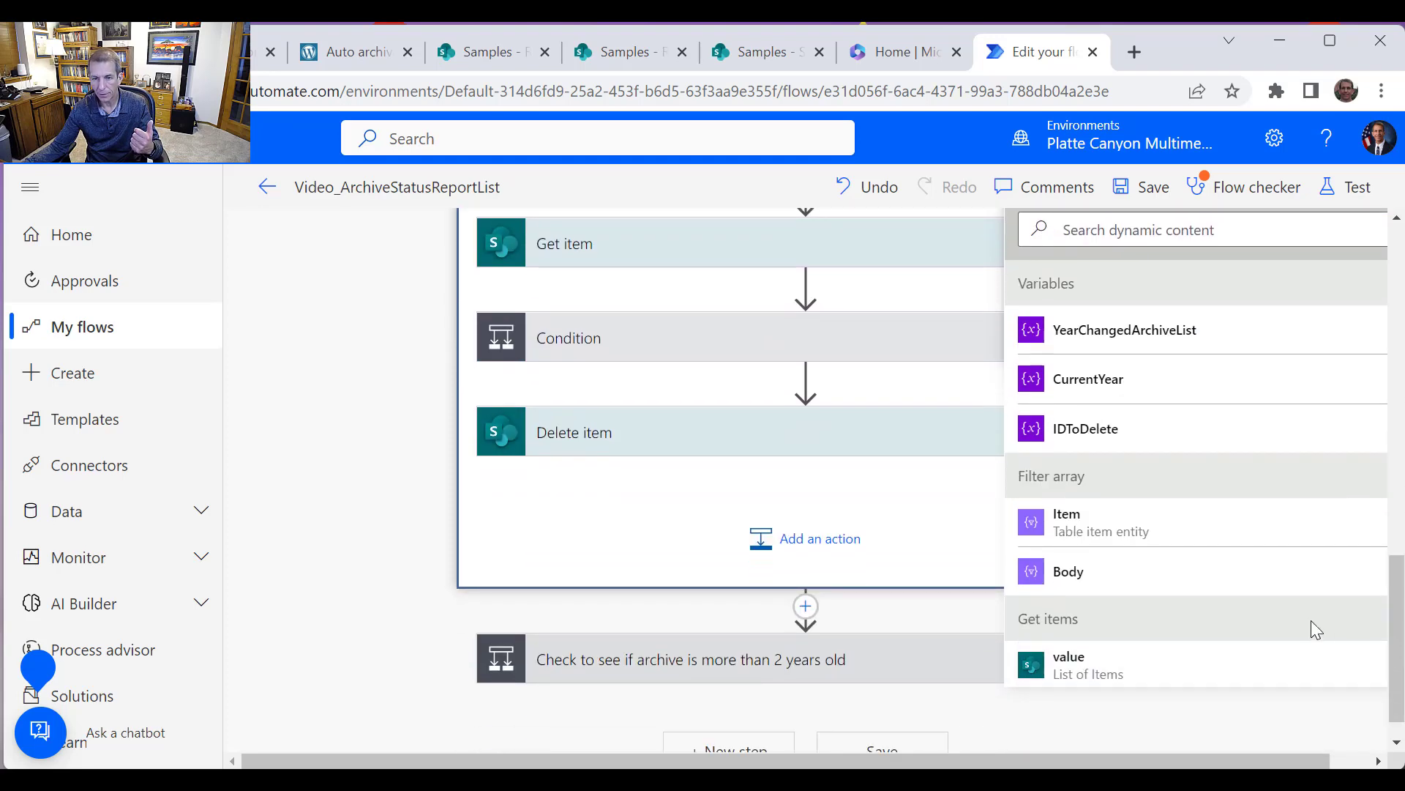
click(1077, 582)
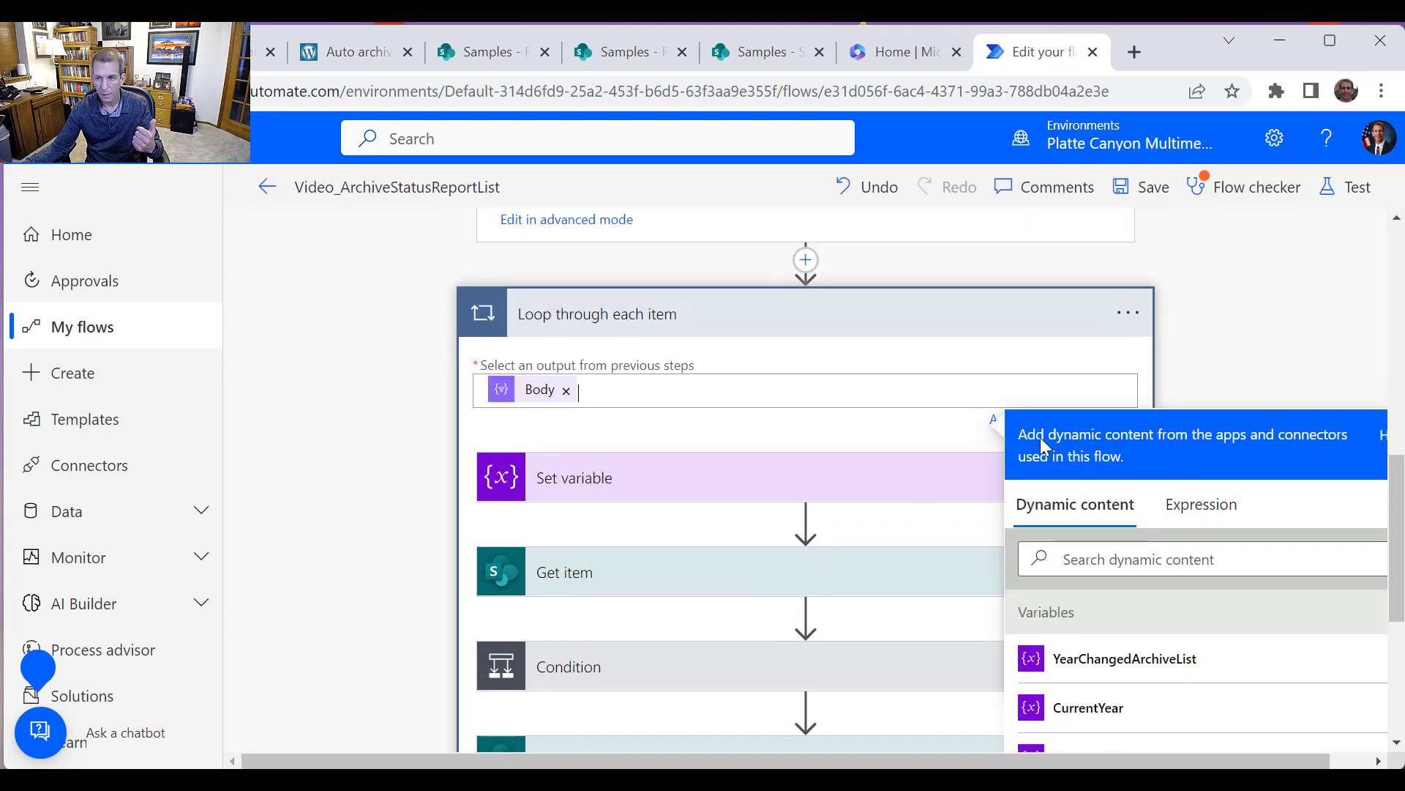
Replace the Set variable value with the expression items('Loop_through_each_item')['ID']
click(805, 495)
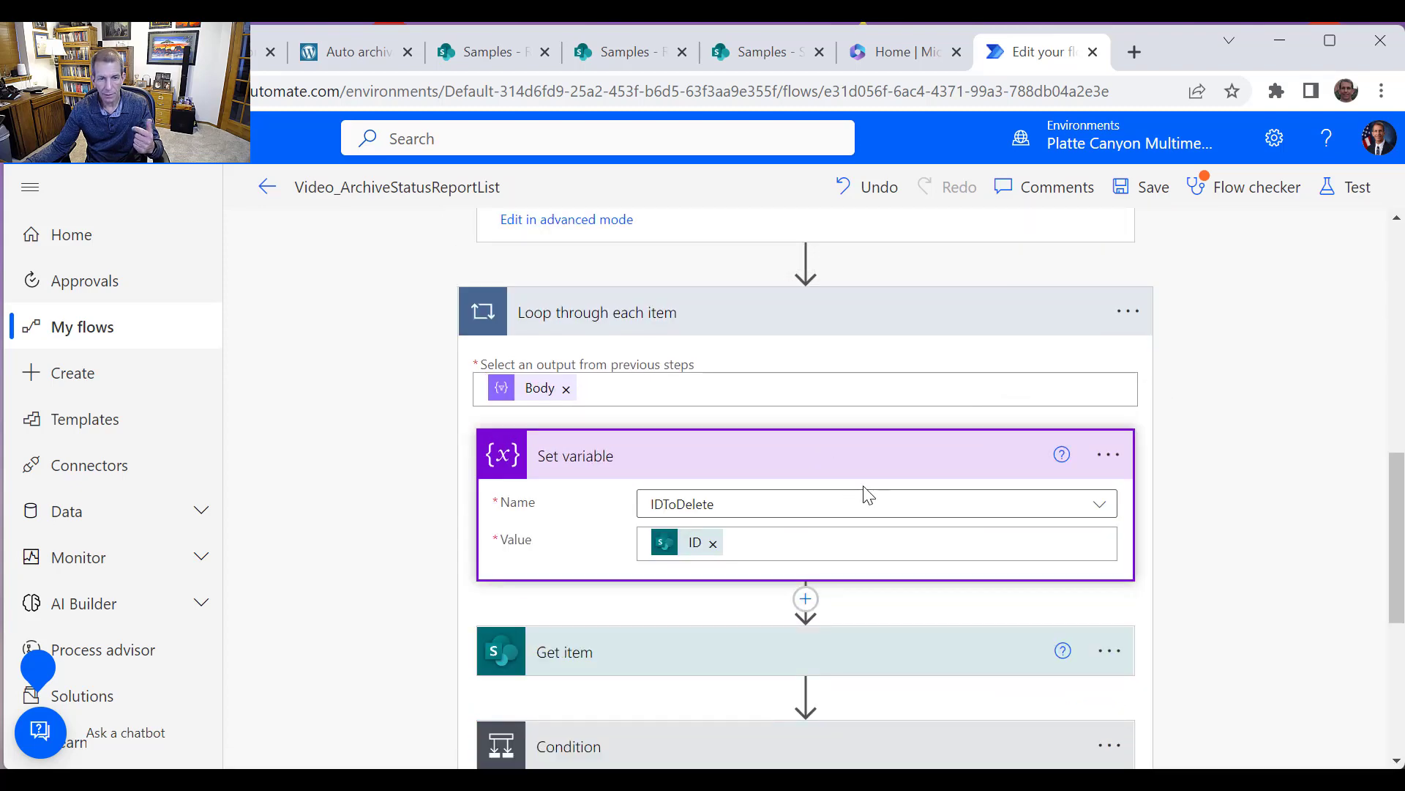
click(716, 548)
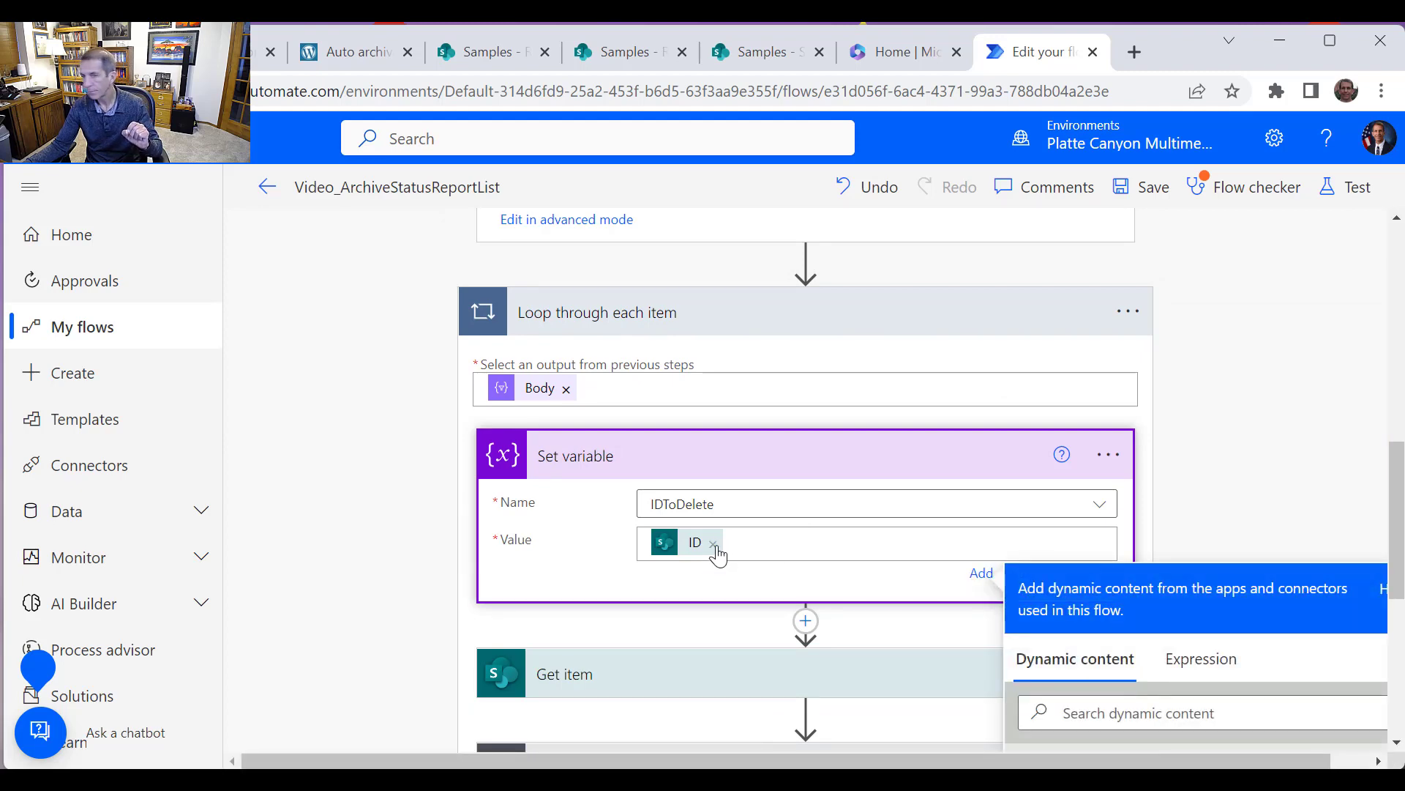
click(714, 543)
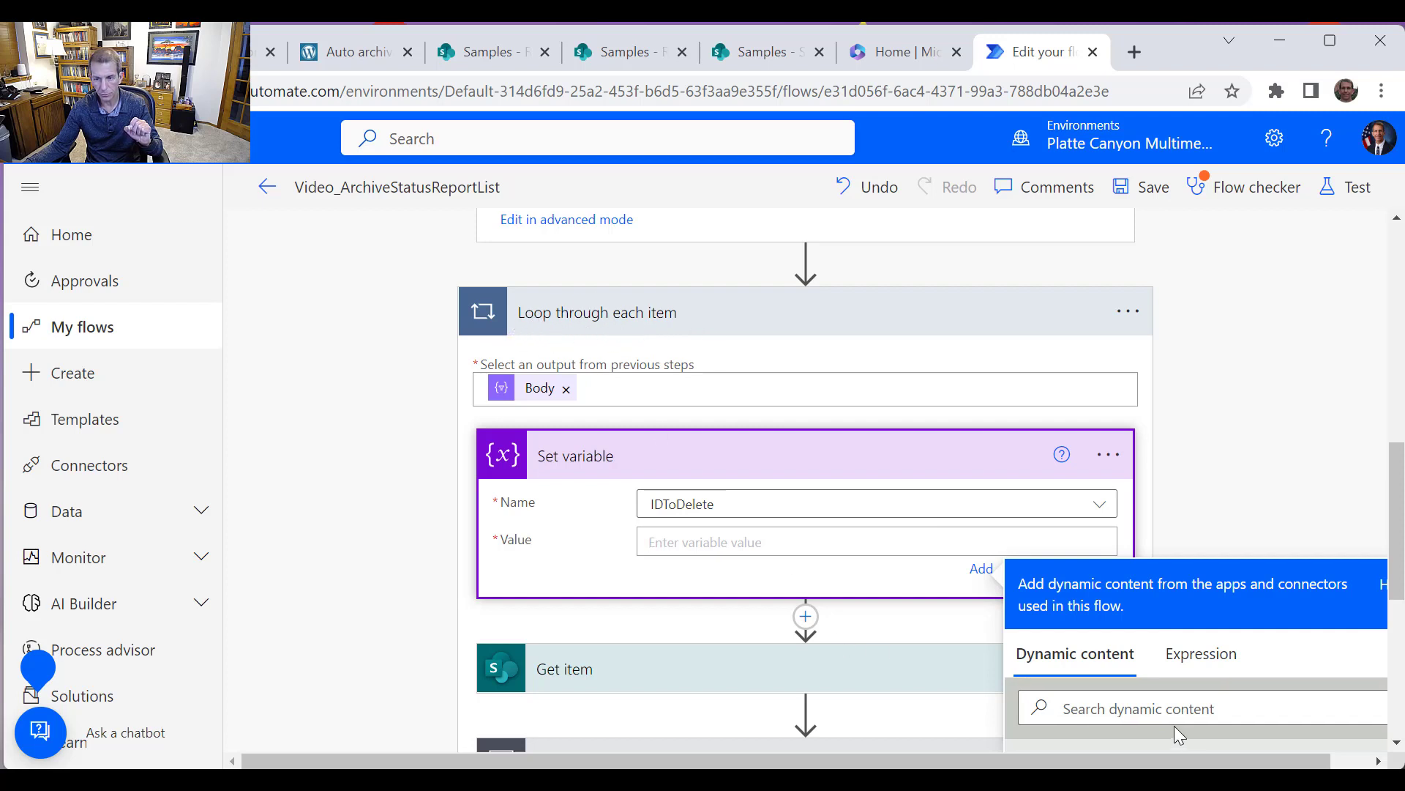
click(1201, 668)
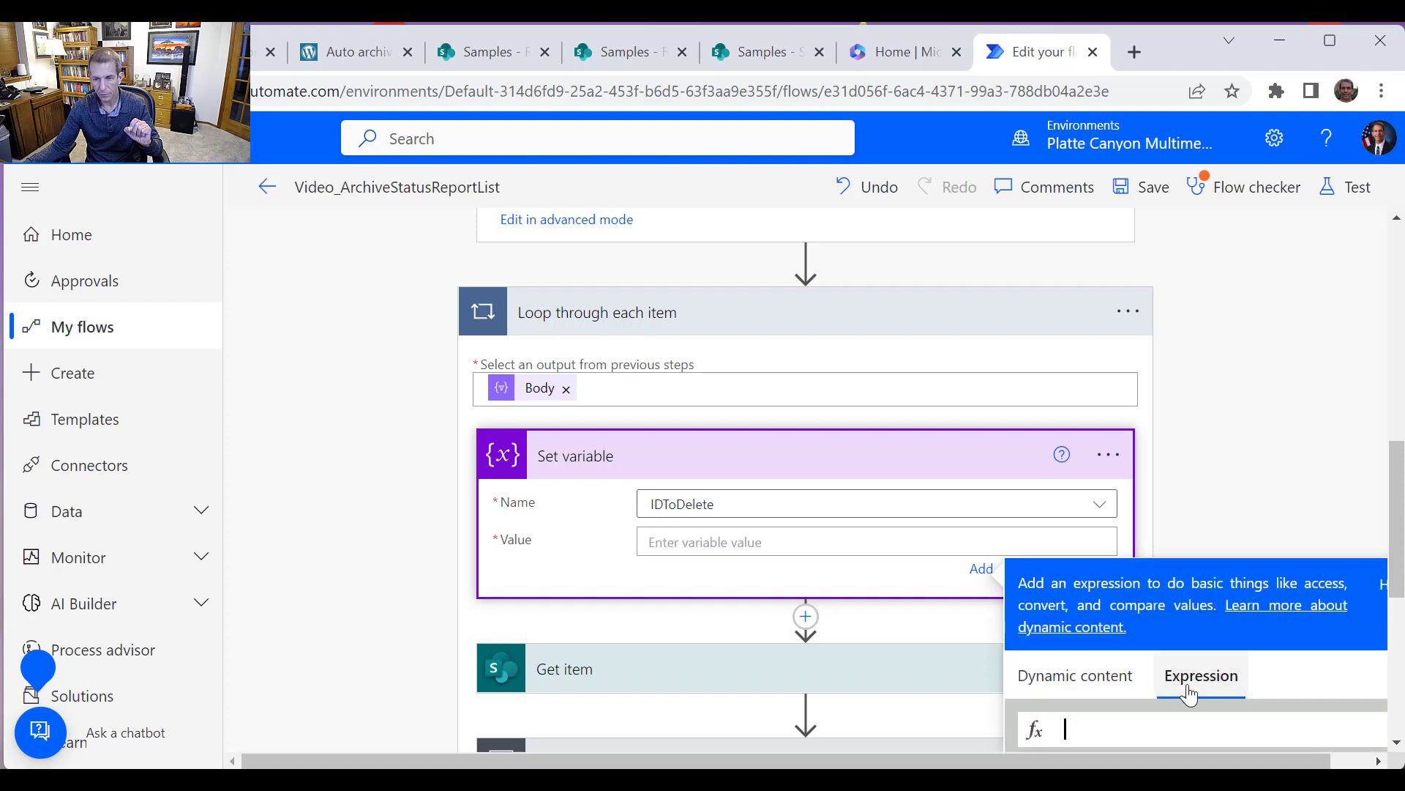
click(1184, 727)
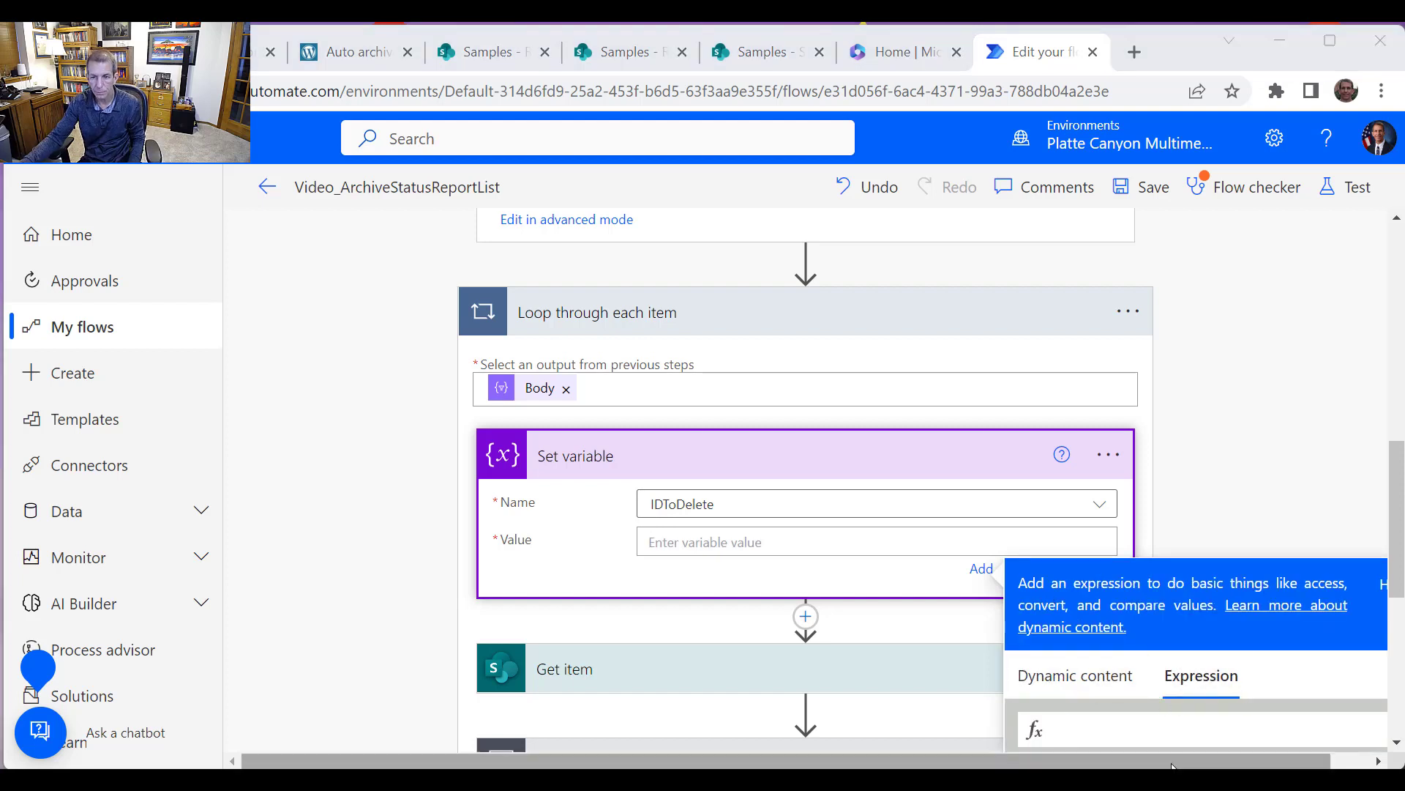
click(1142, 732)
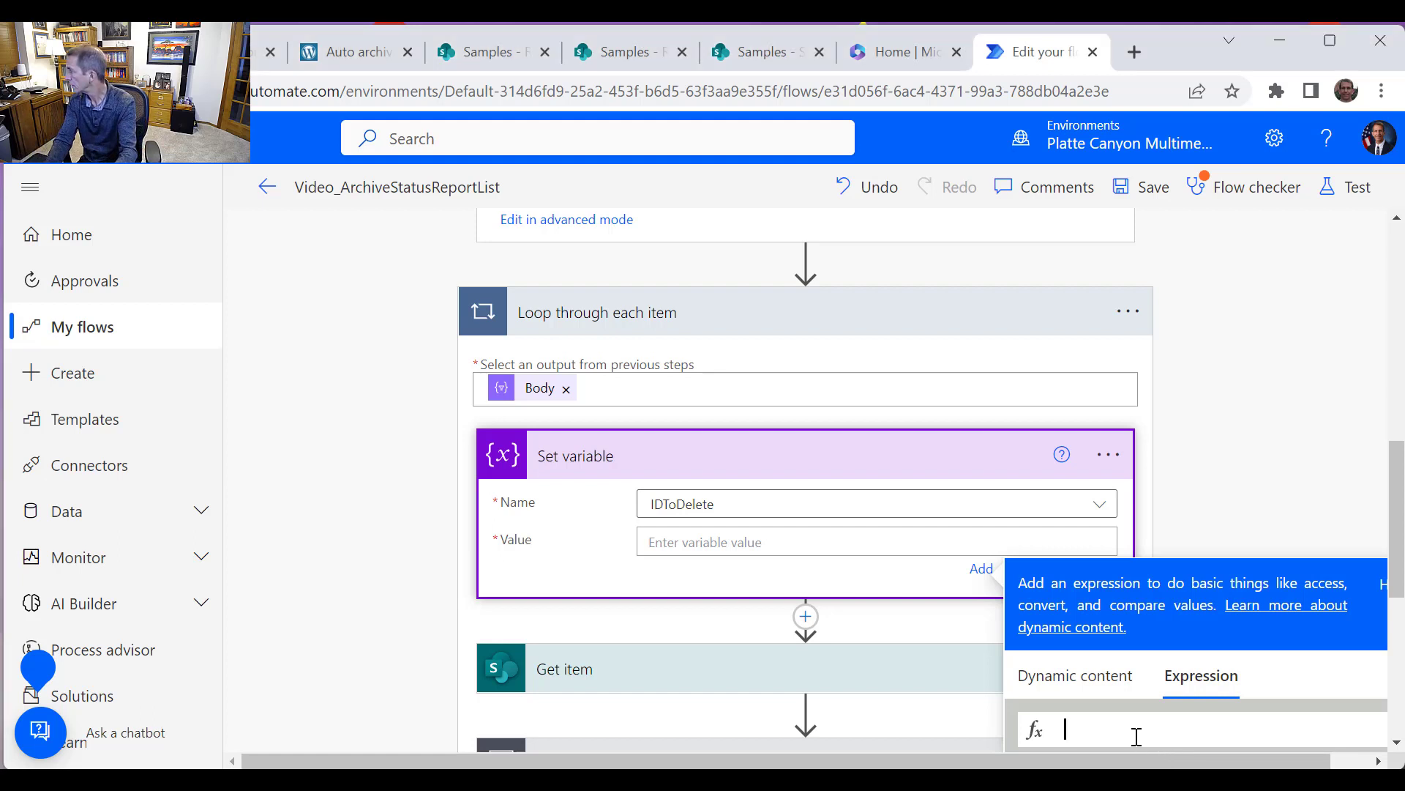
text(ite)
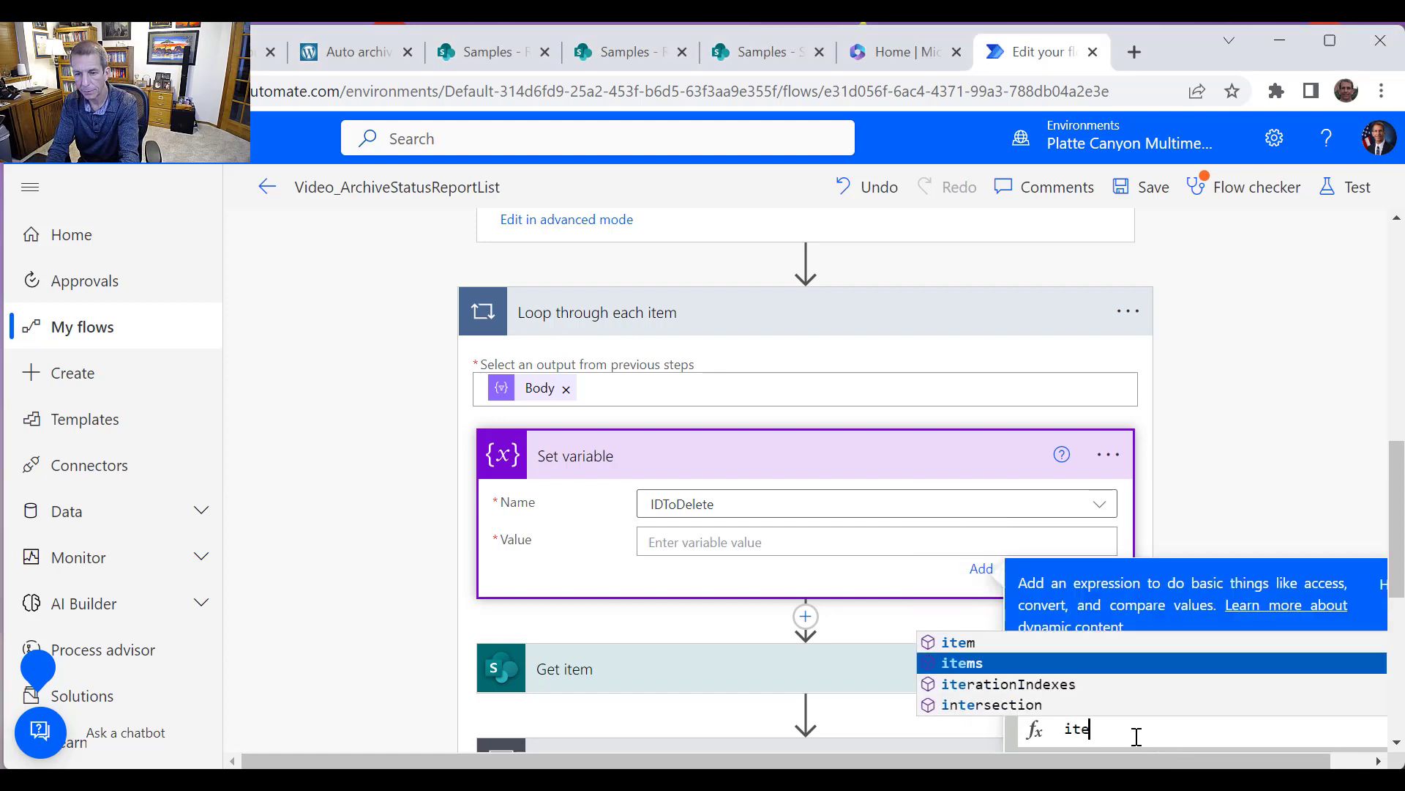
text(ms()
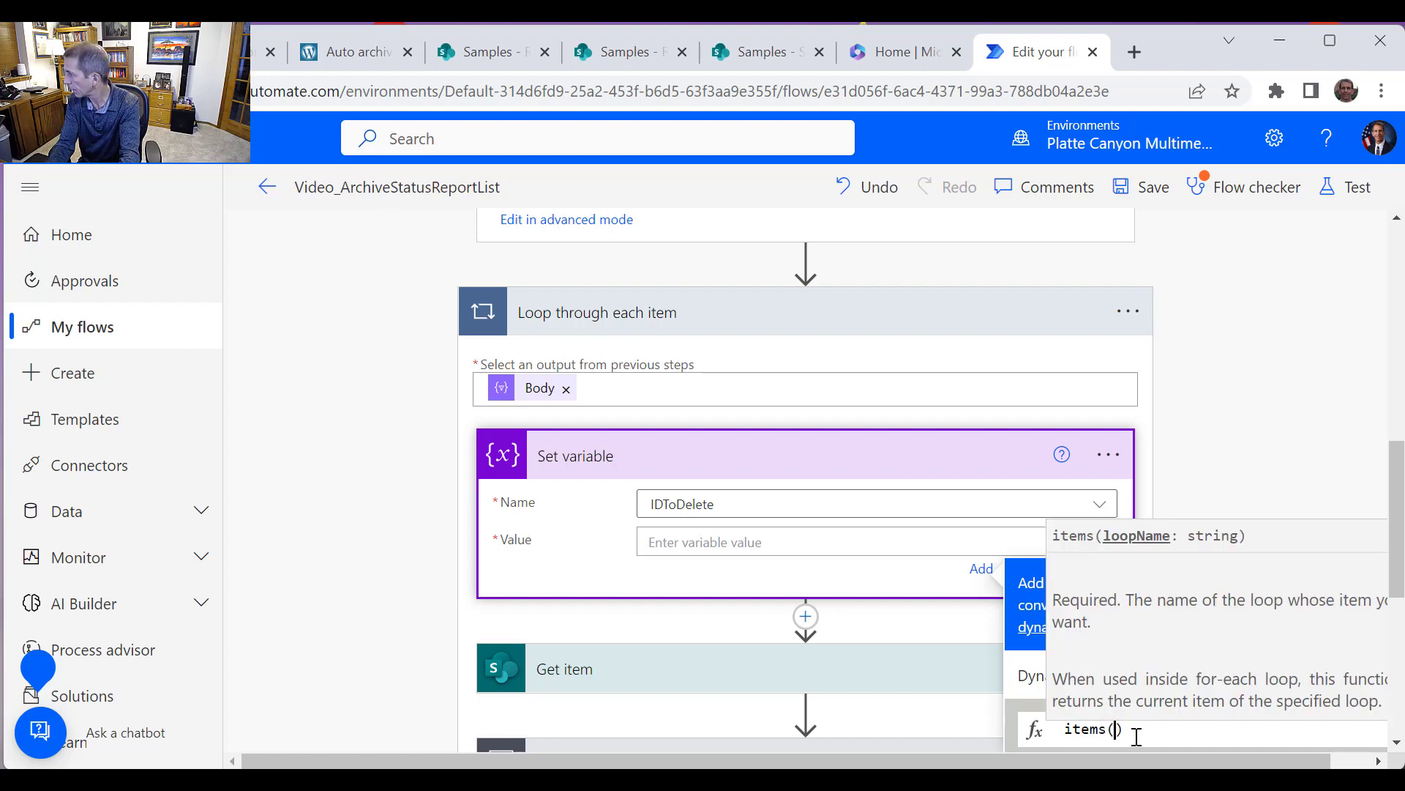
text(')
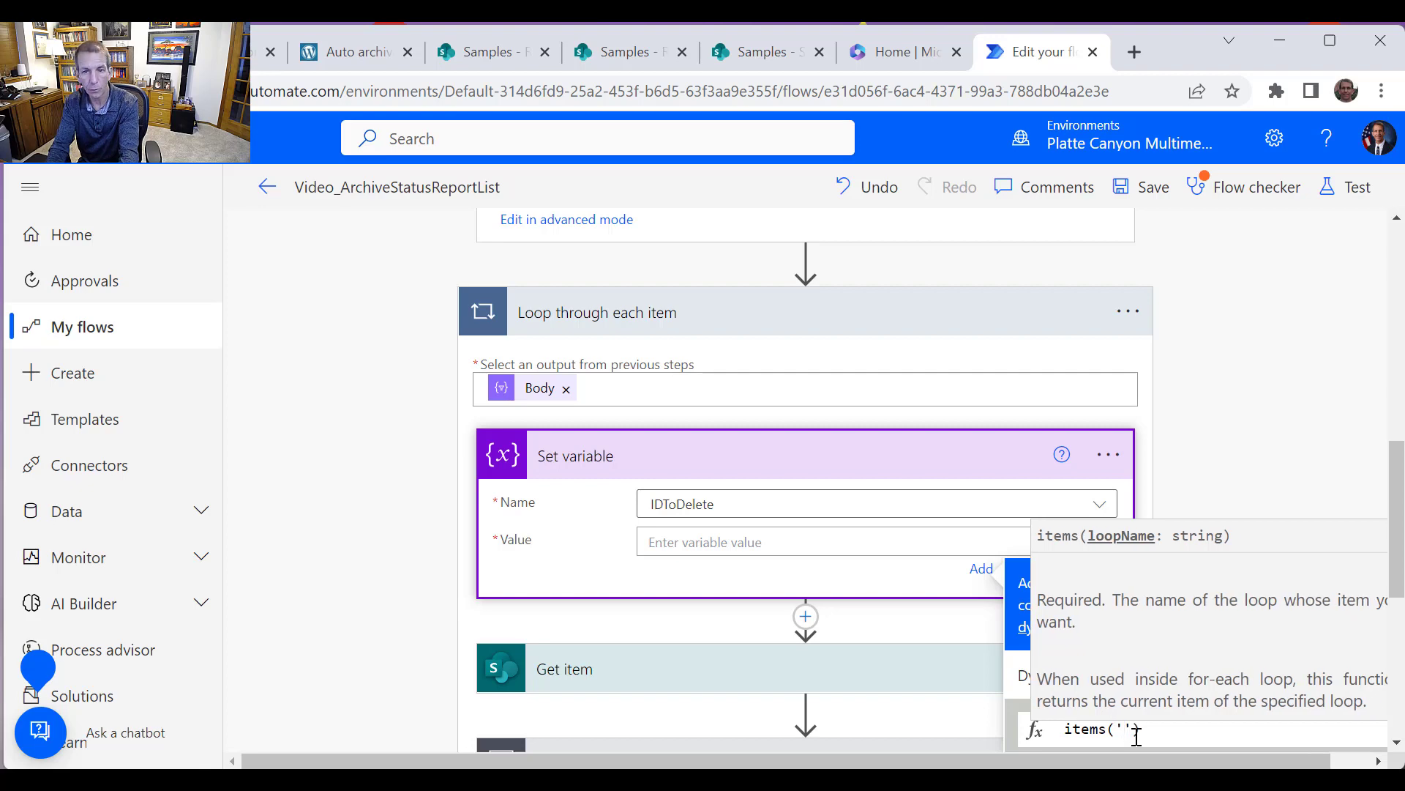
text(Loop_)
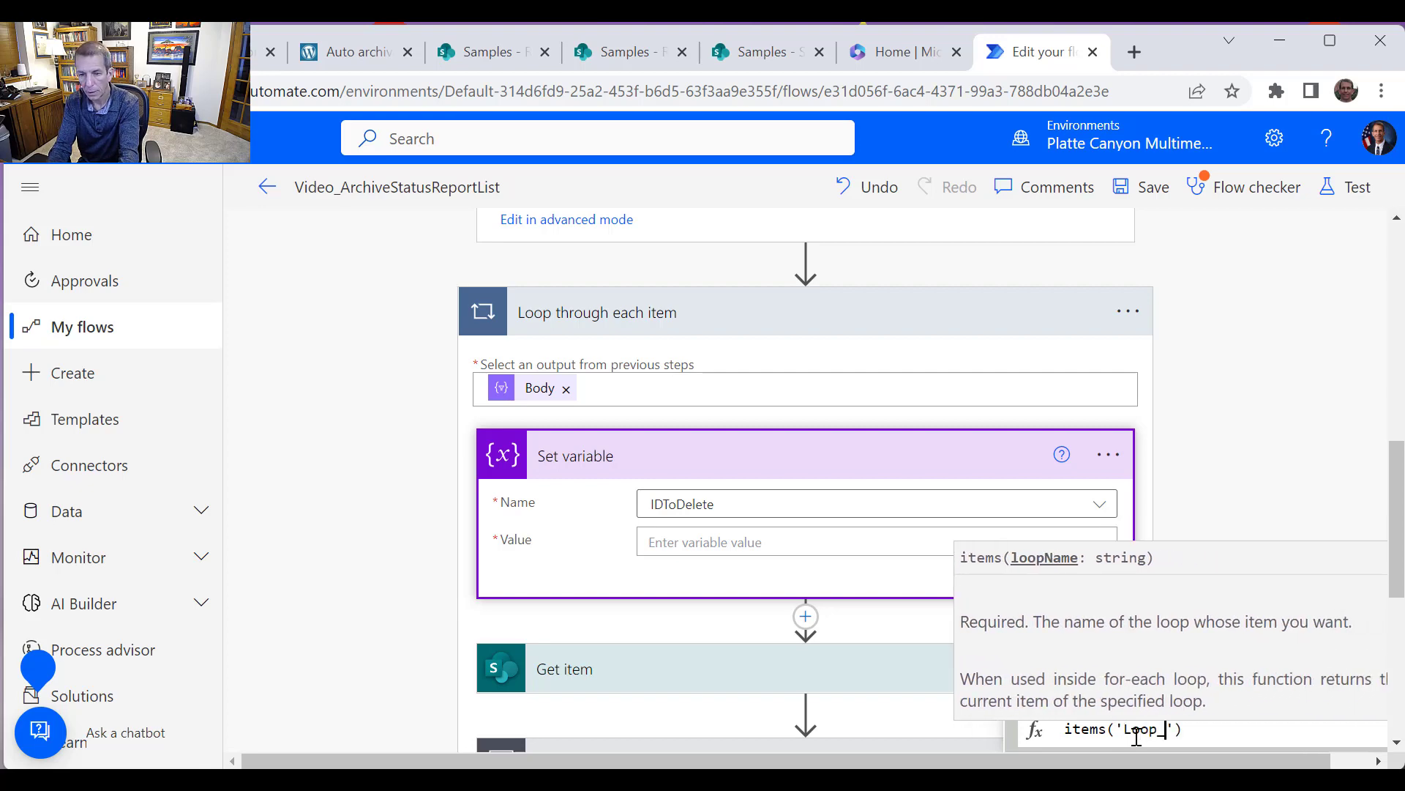
text(through)
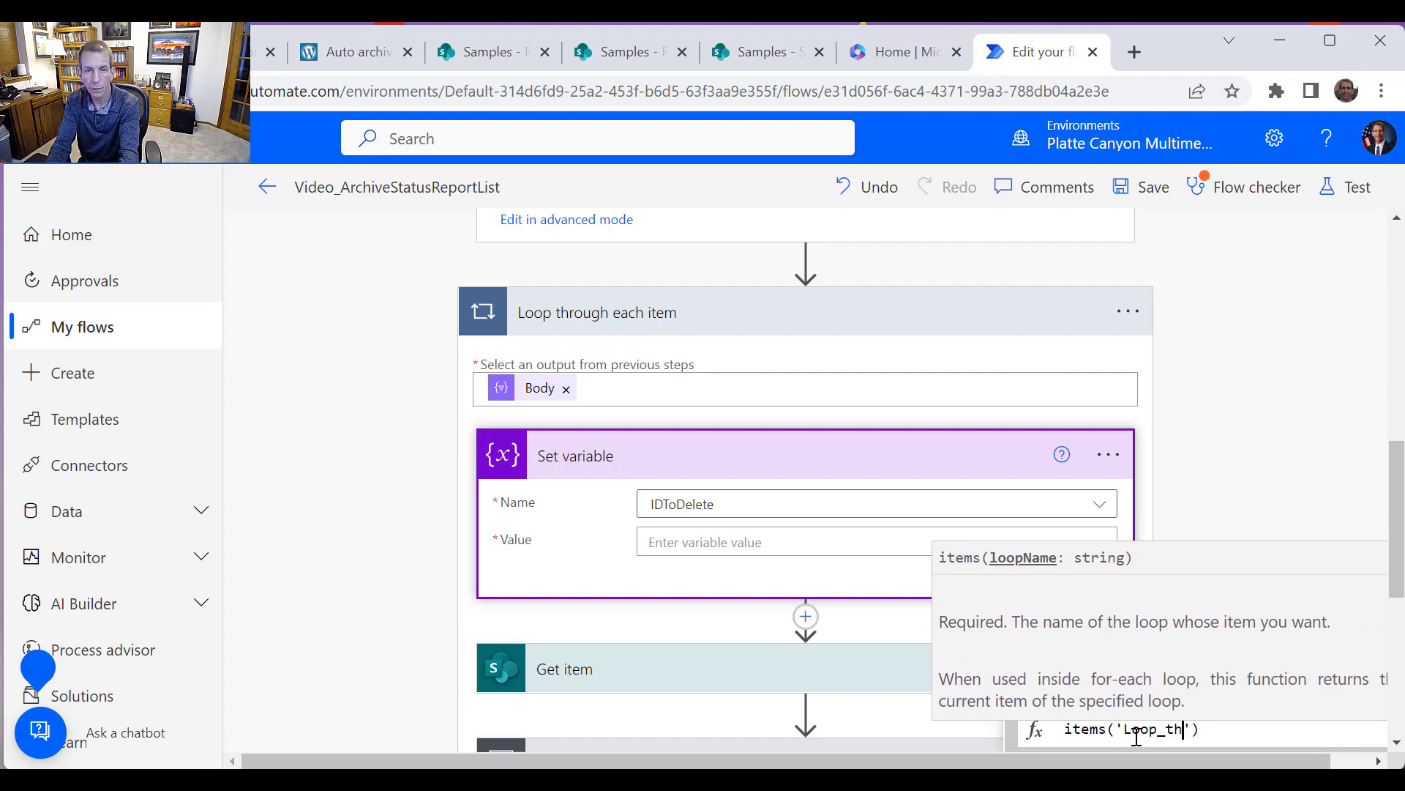
text(_)
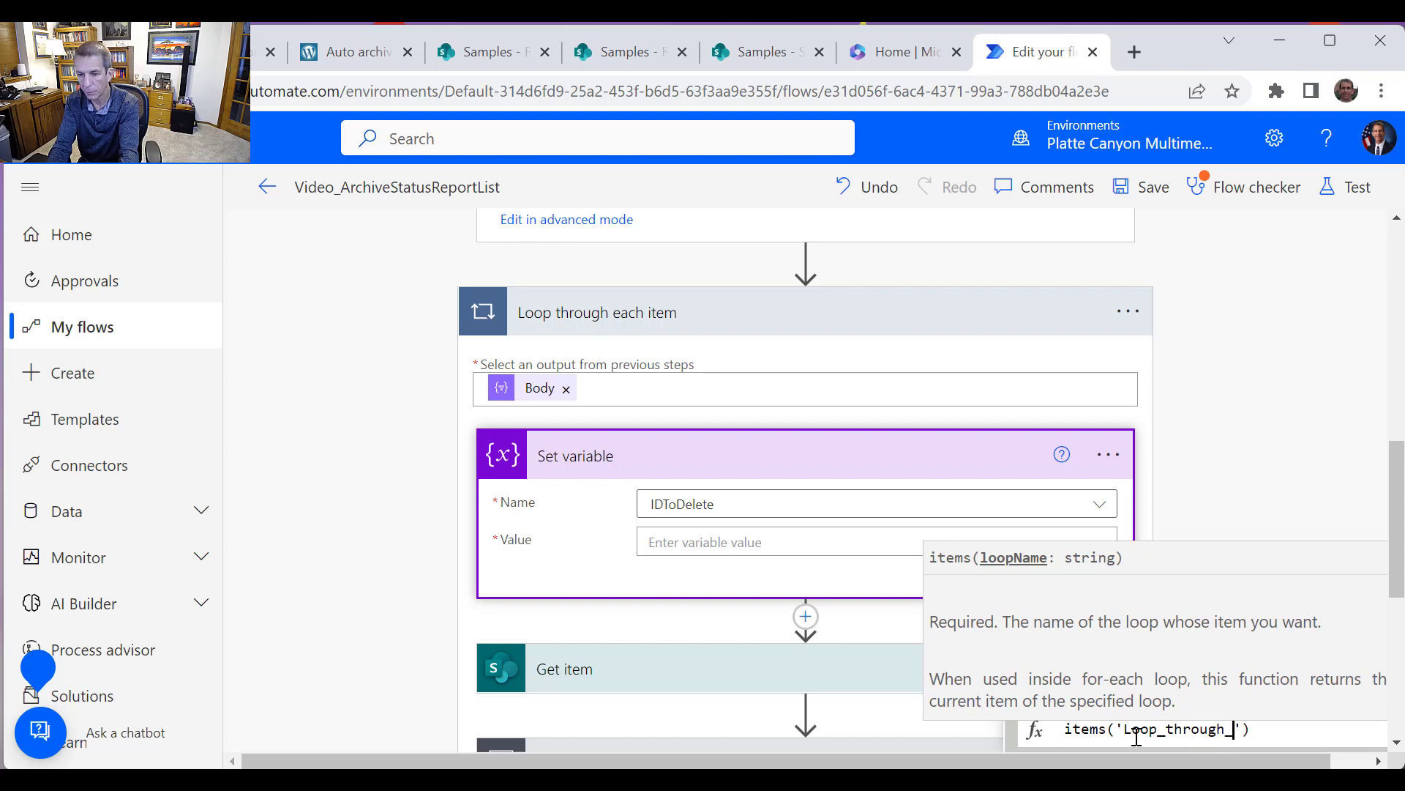
text(each_)
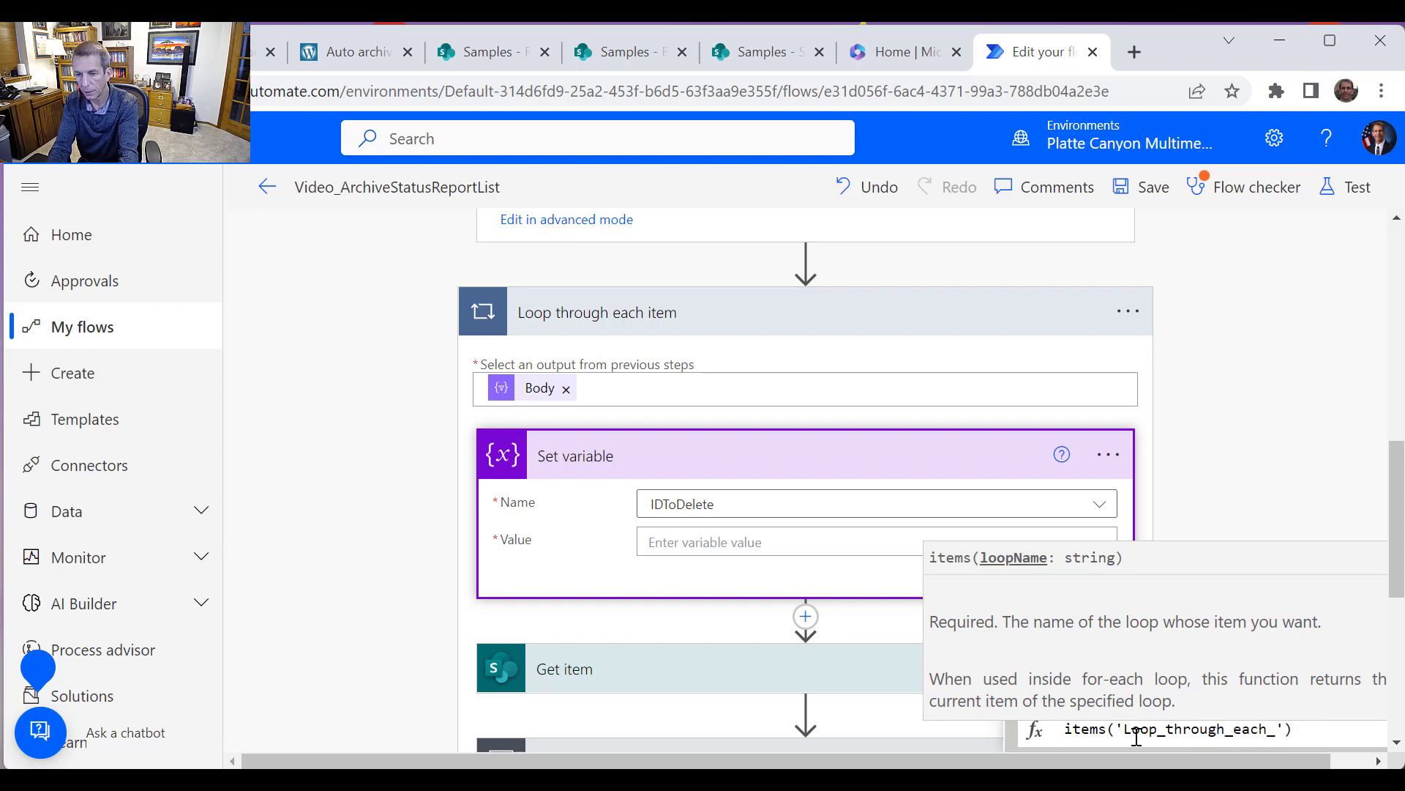
text(item)
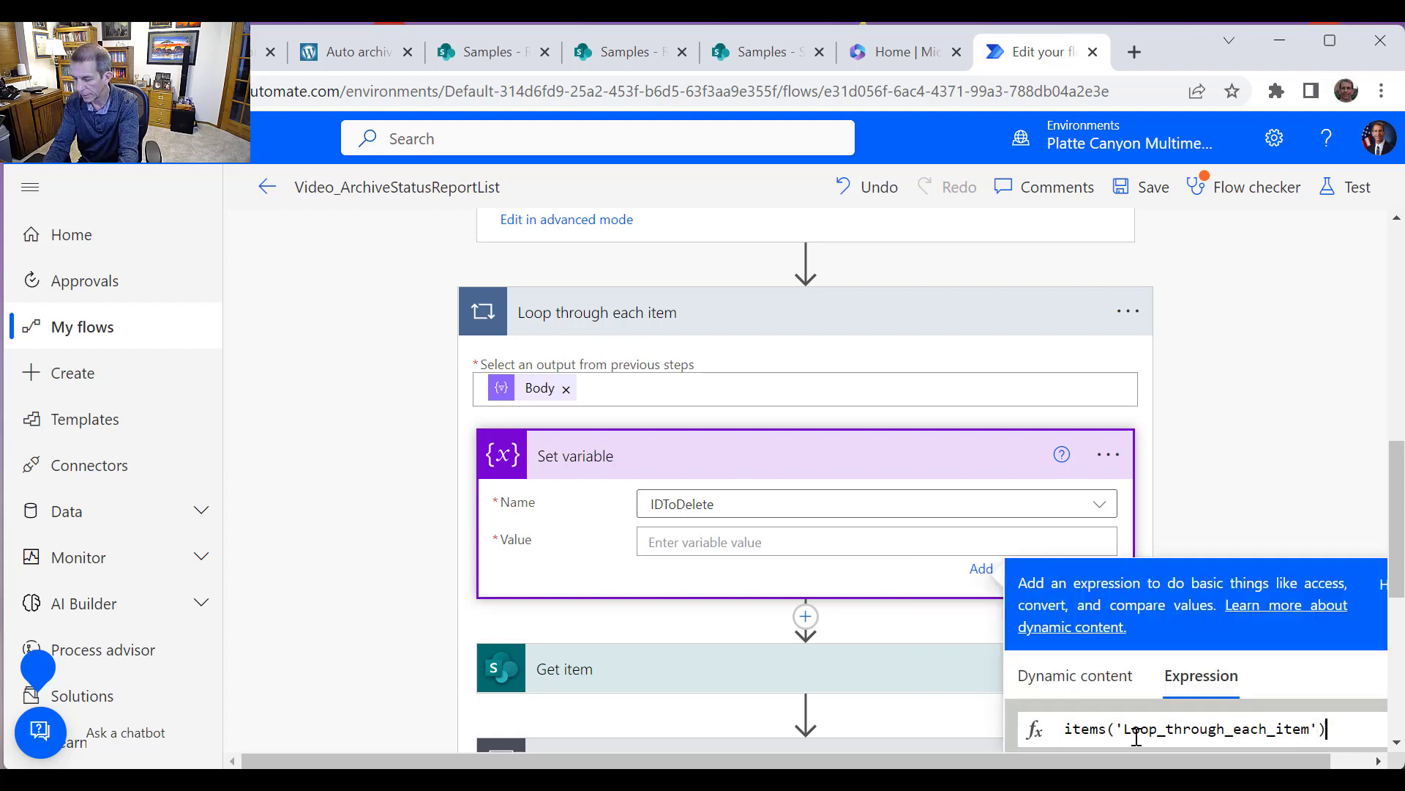
text([')
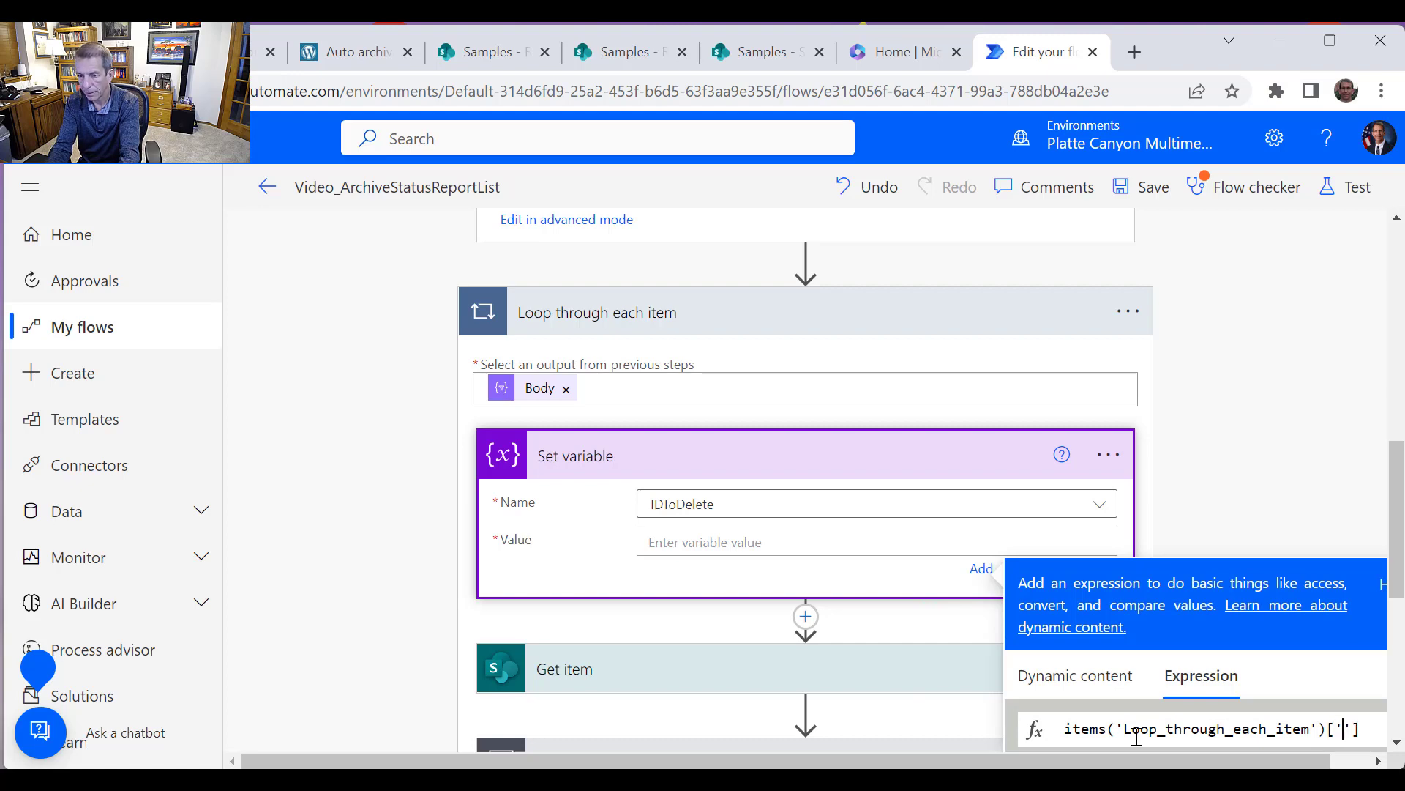
text(ID)
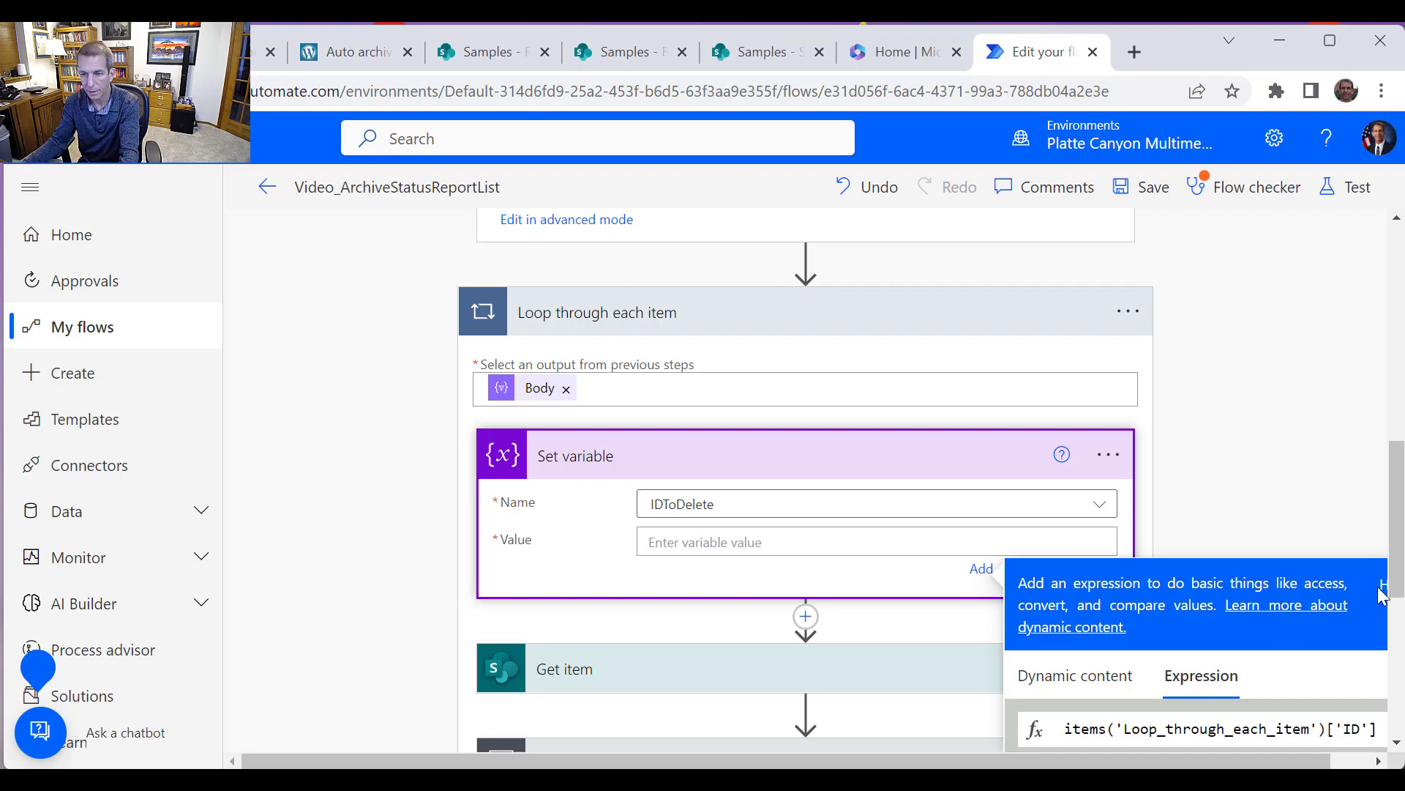
drag(1396, 578, 1396, 622)
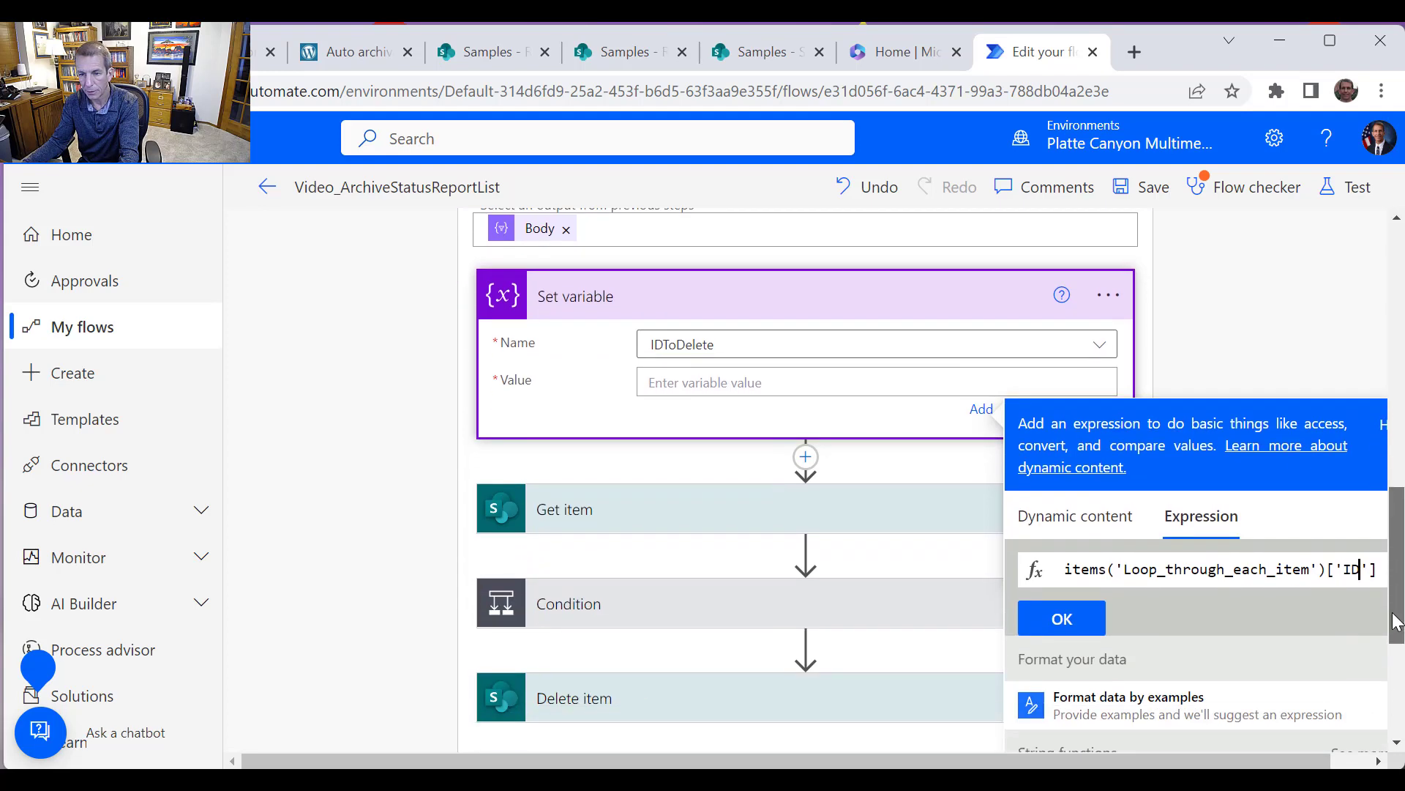
click(1062, 618)
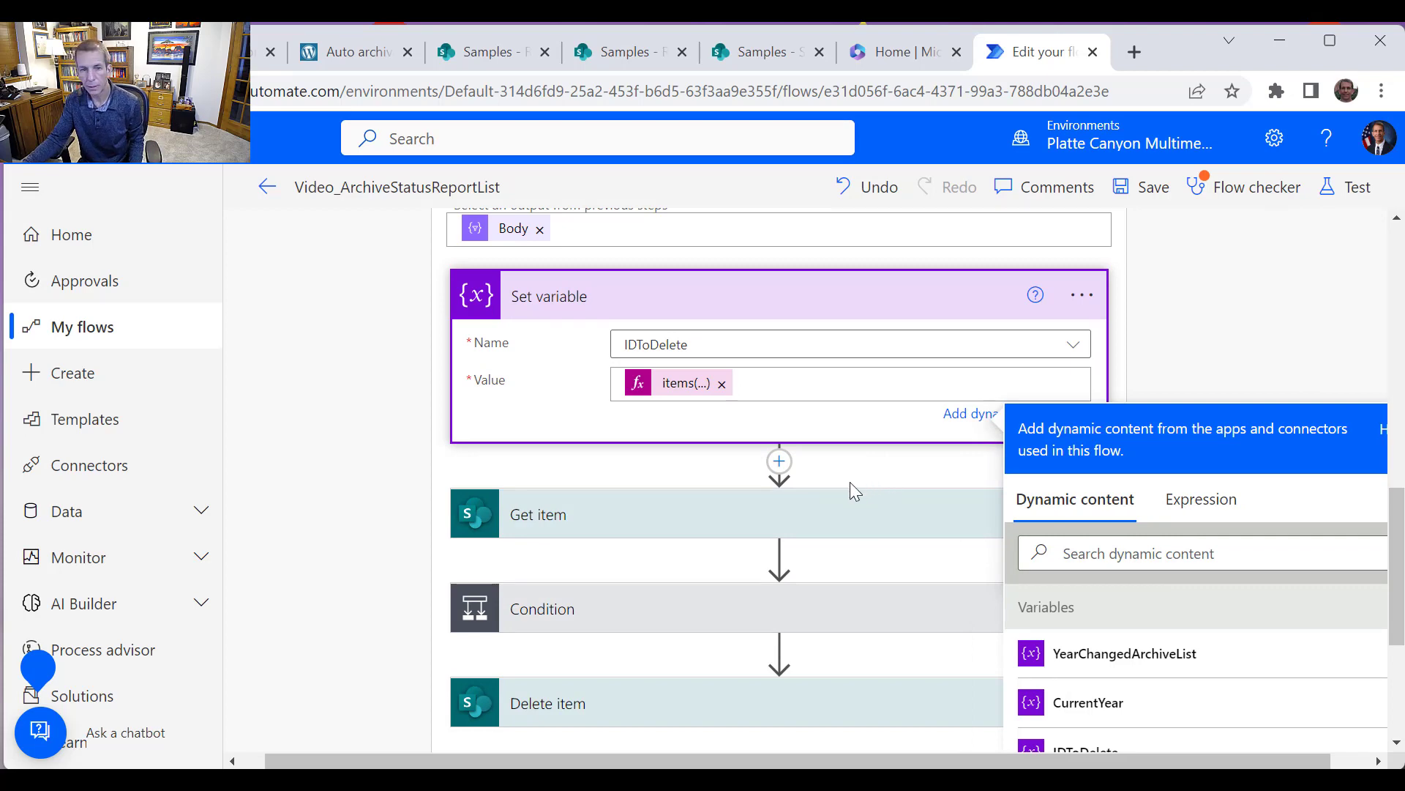
Change the Get item action's list name to StatusReport
click(836, 527)
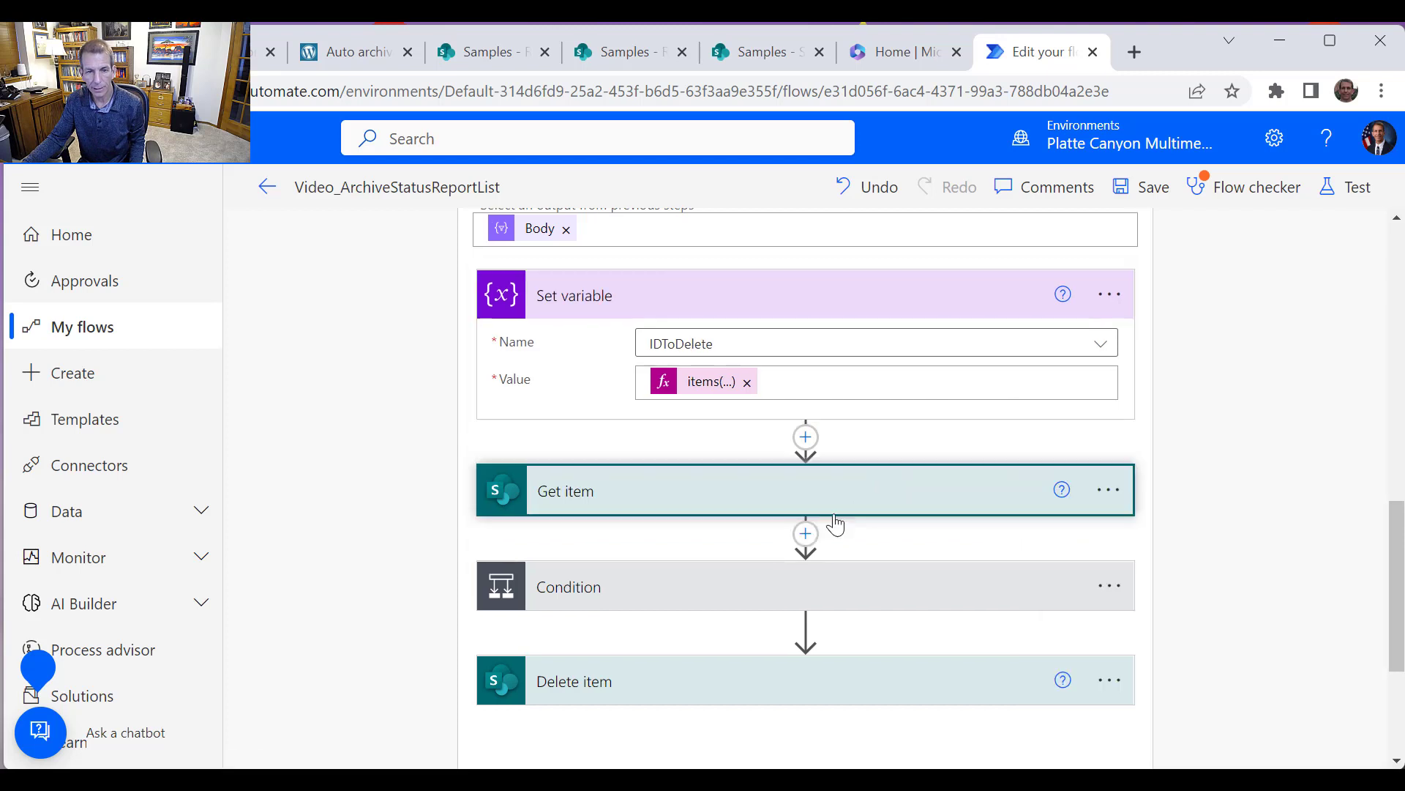
click(836, 490)
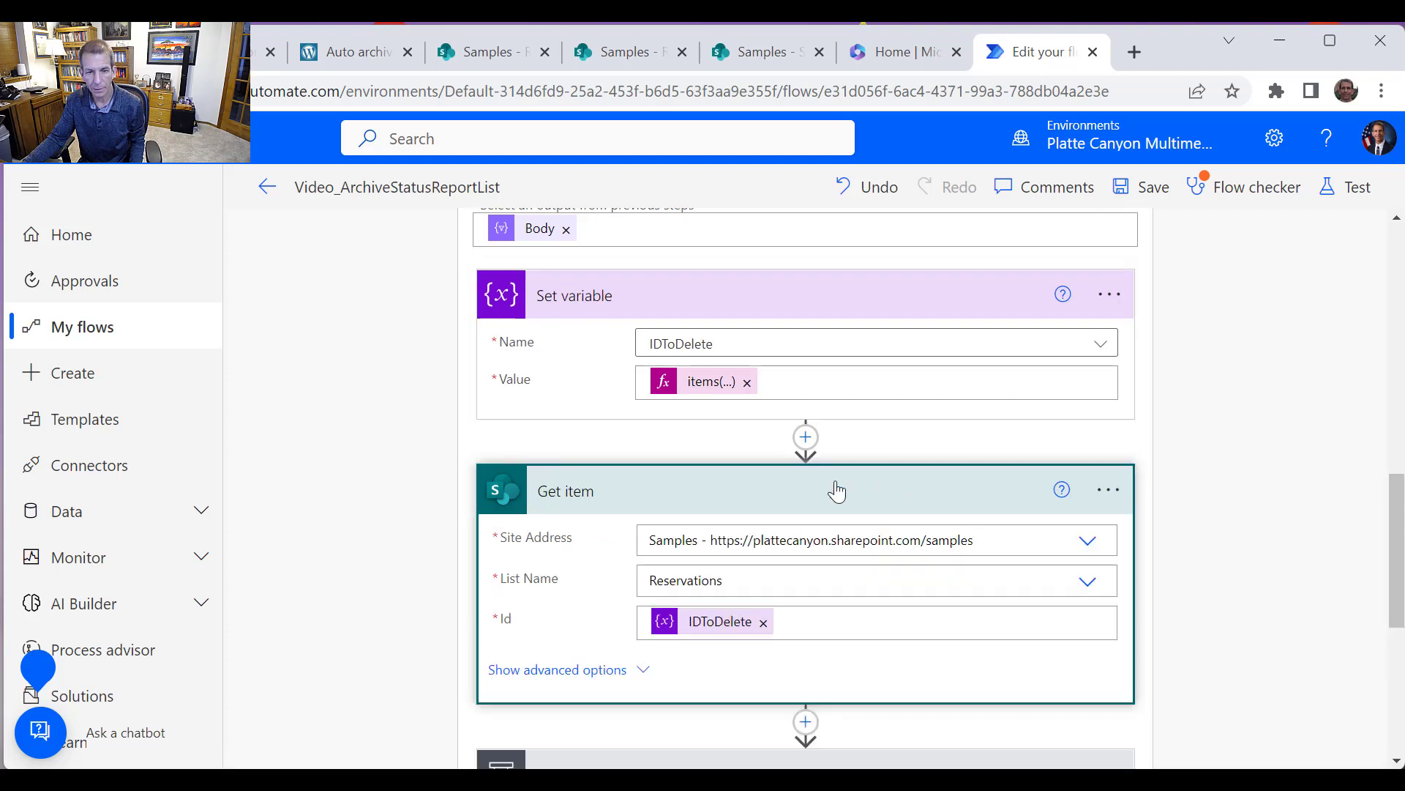
click(1099, 584)
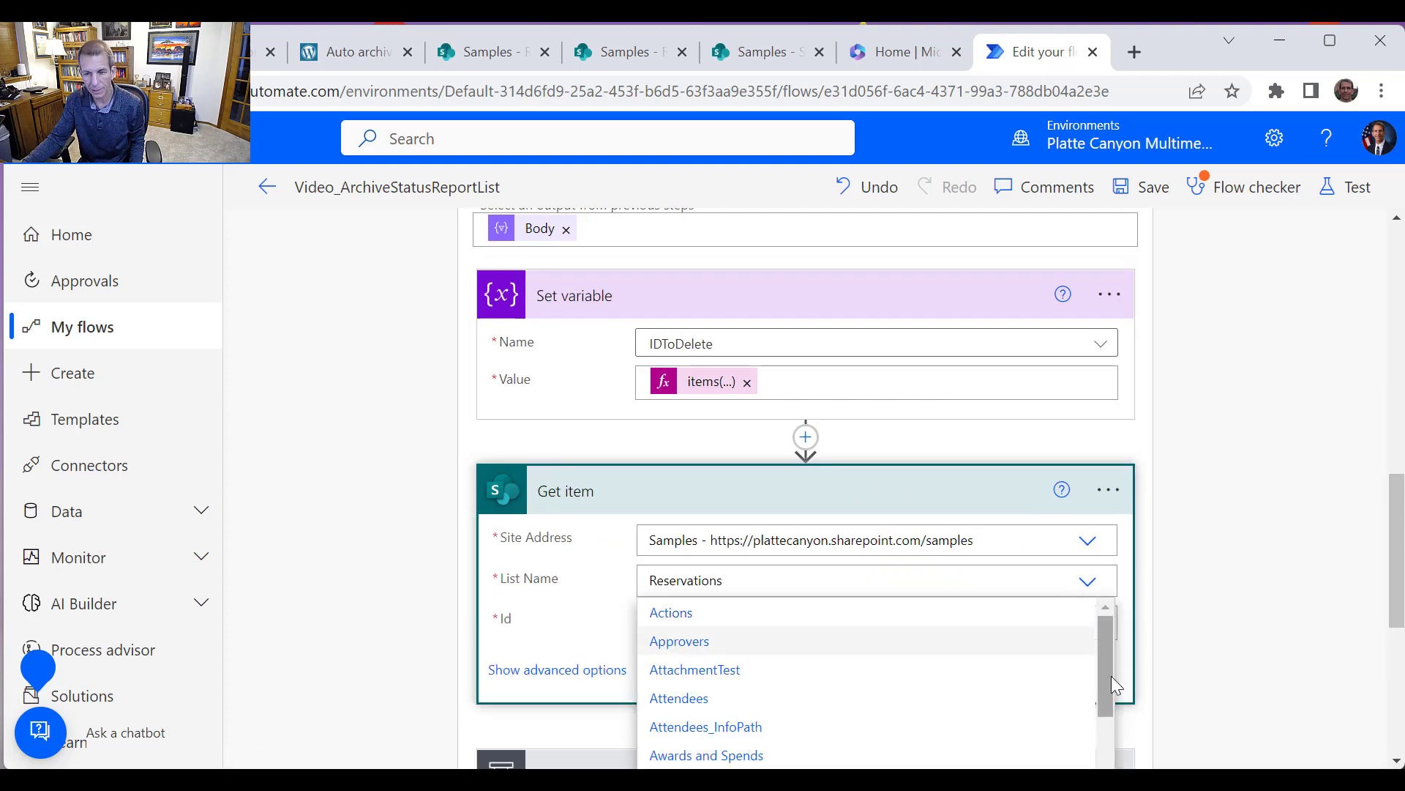
scroll(1109, 679, down, 10)
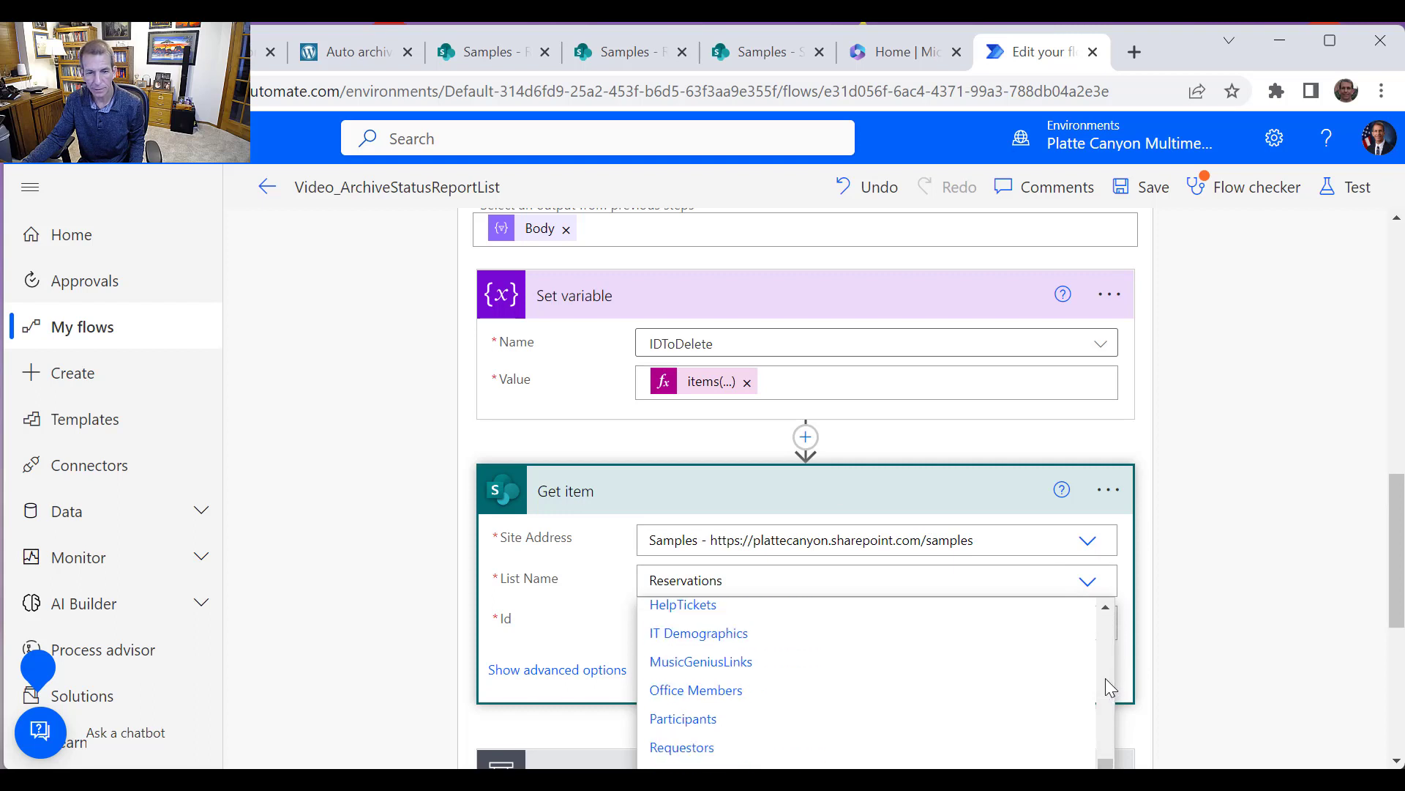
click(769, 710)
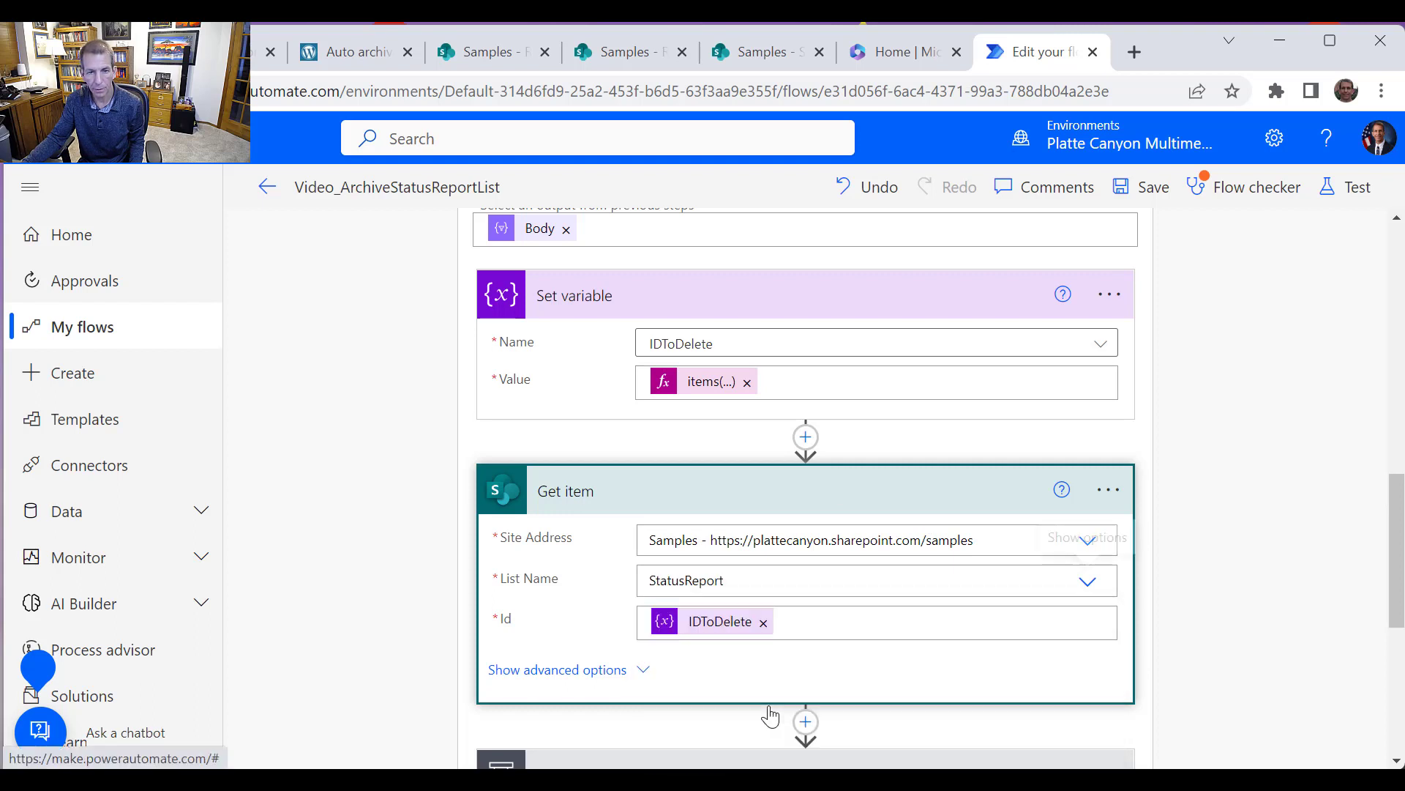
Delete the Condition step inside the loop, including its Create item branch
scroll(820, 622, down, 3)
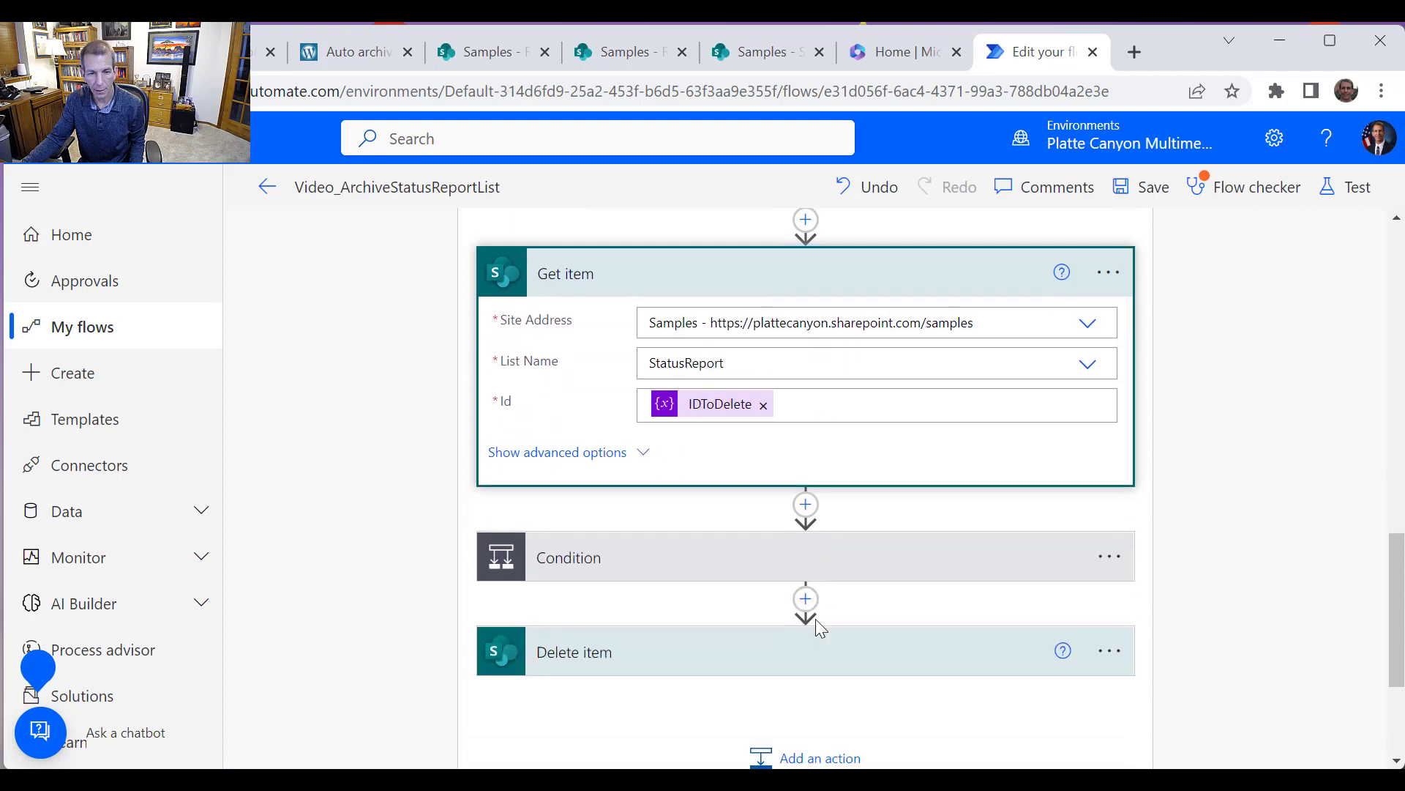
scroll(867, 469, down, 2)
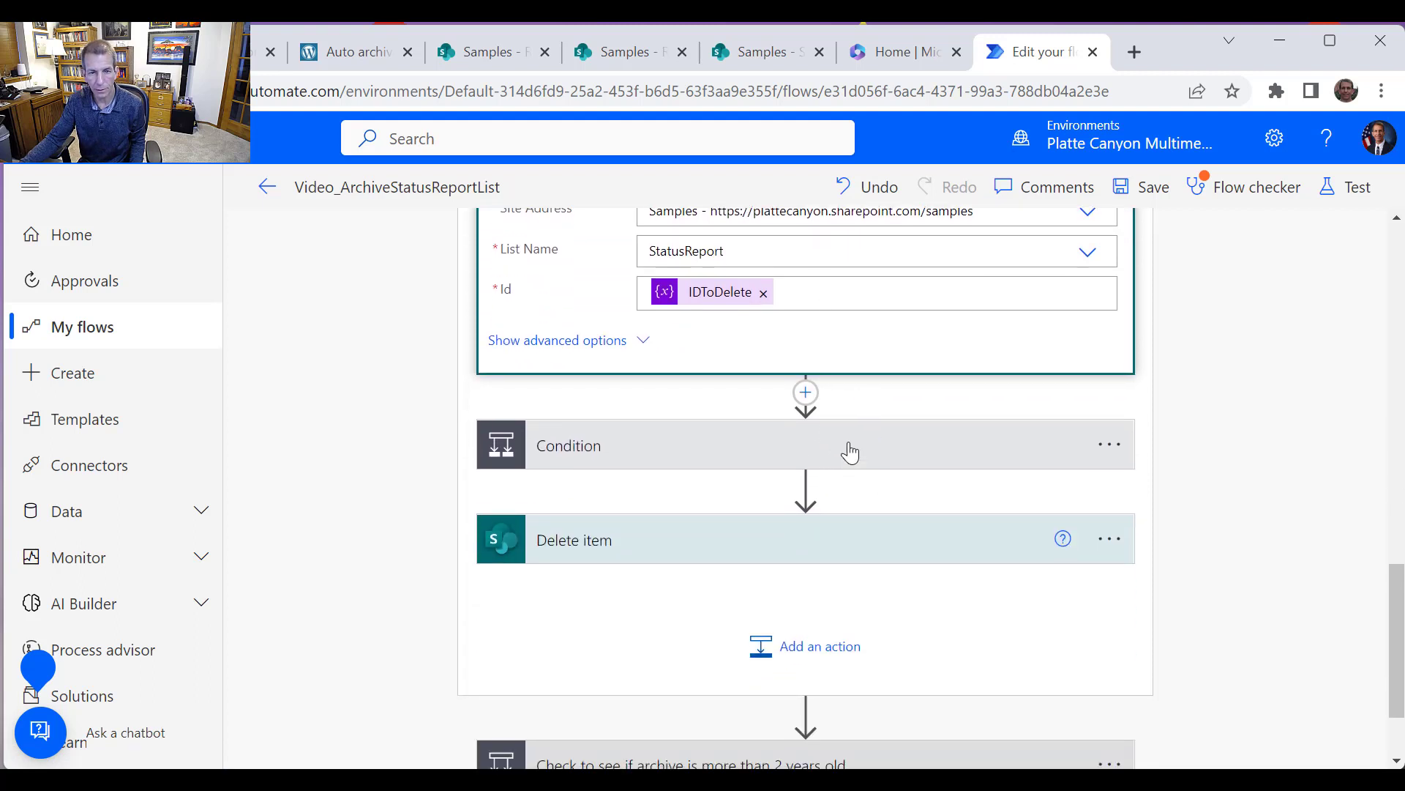
click(849, 452)
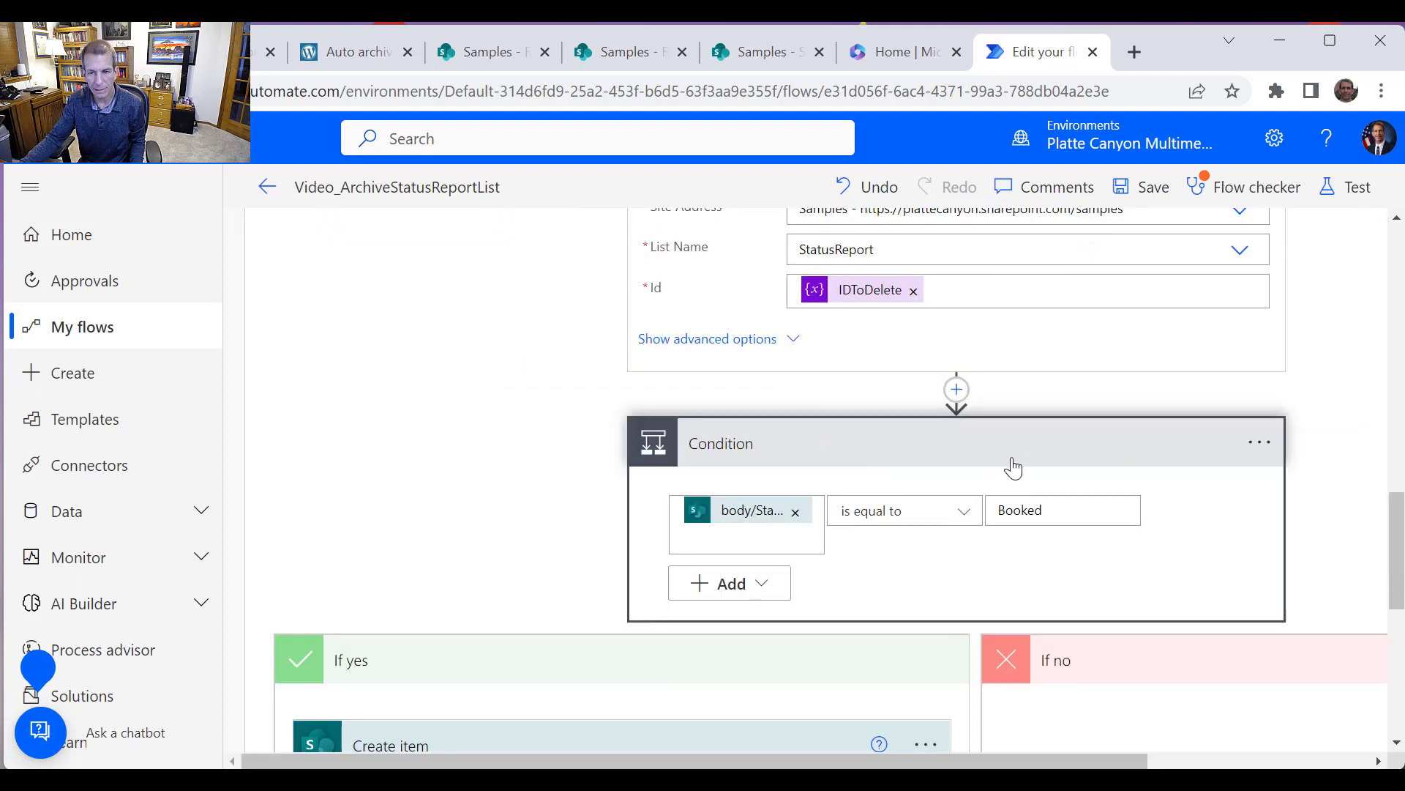
scroll(1014, 468, down, 2)
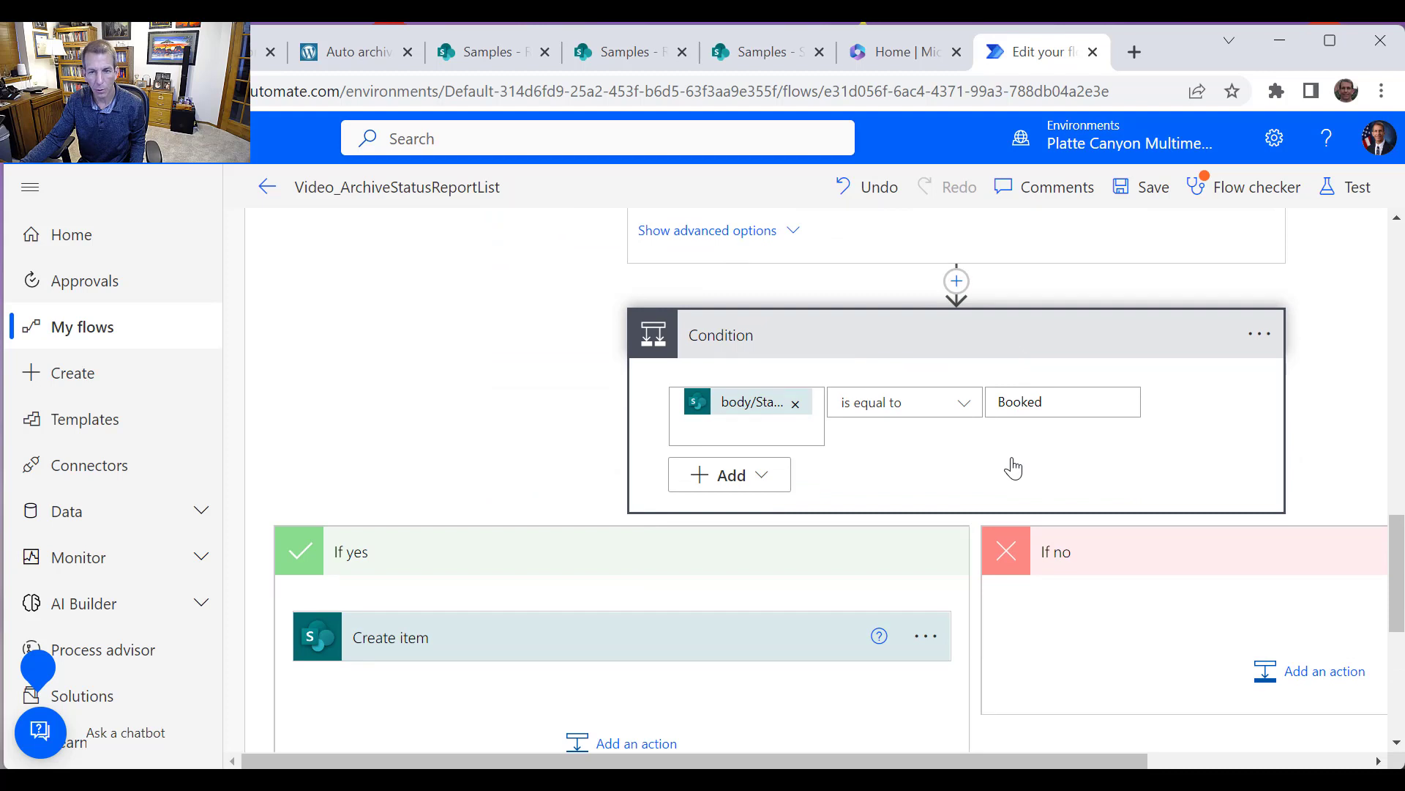
click(1260, 337)
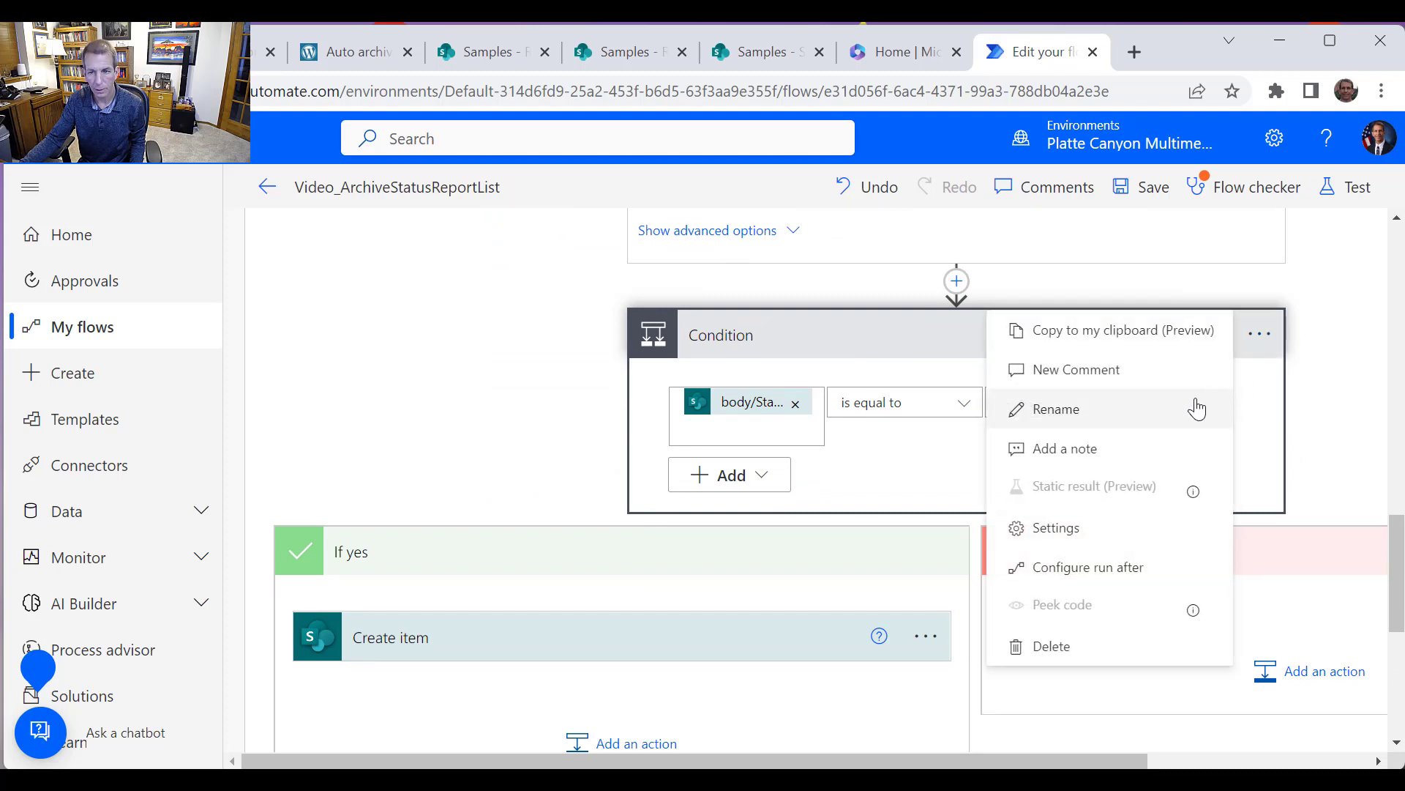
click(1067, 651)
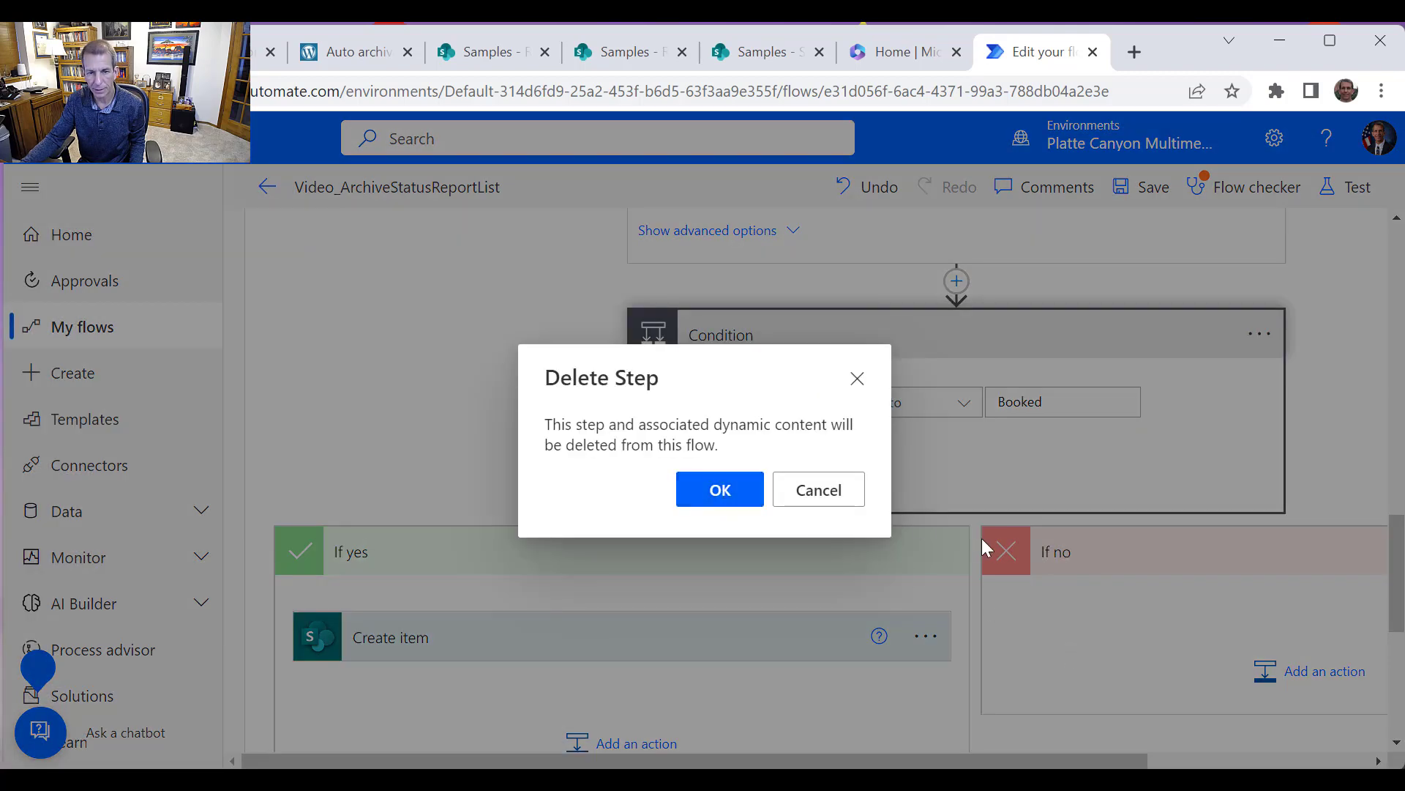
key(Return)
Delete the Delete item action from the loop
click(1114, 423)
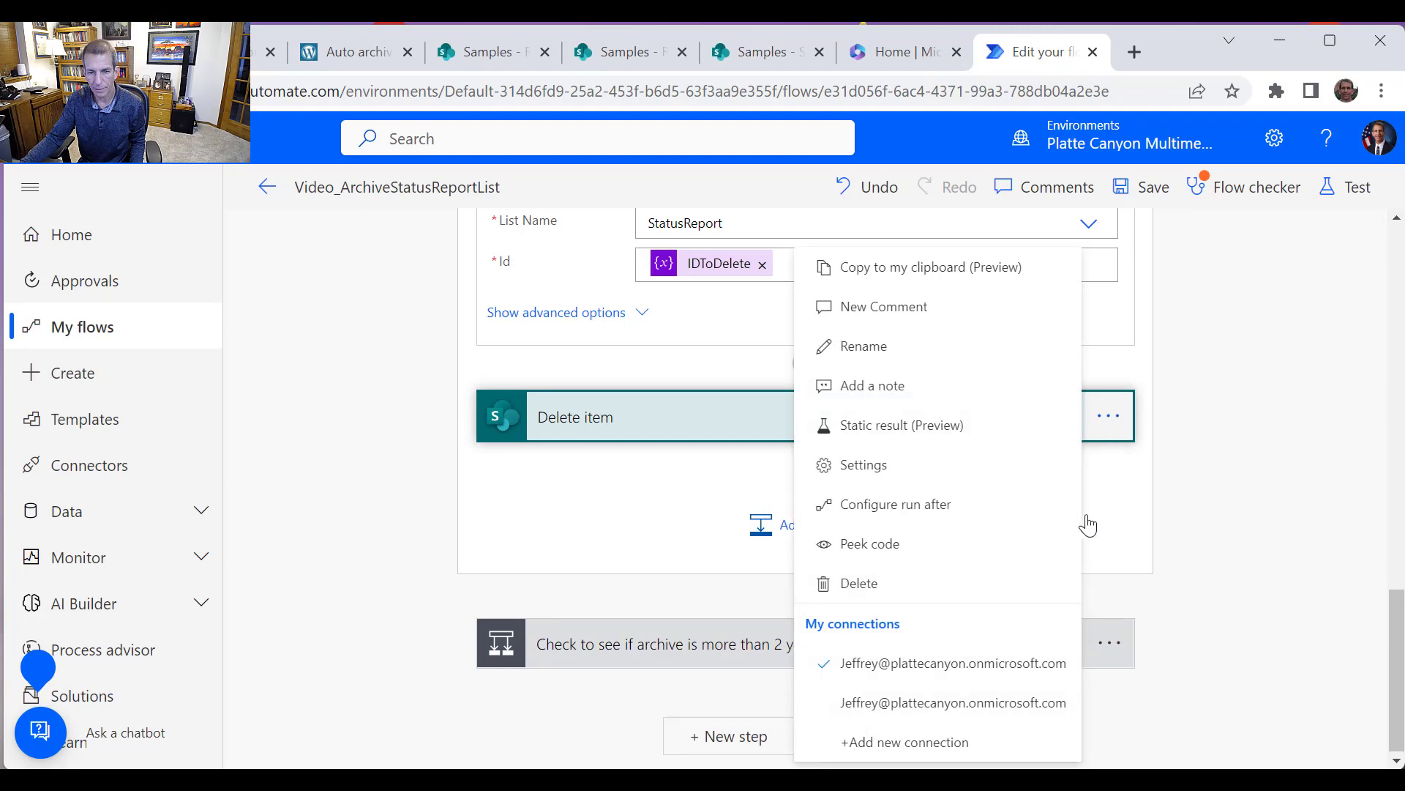
click(887, 587)
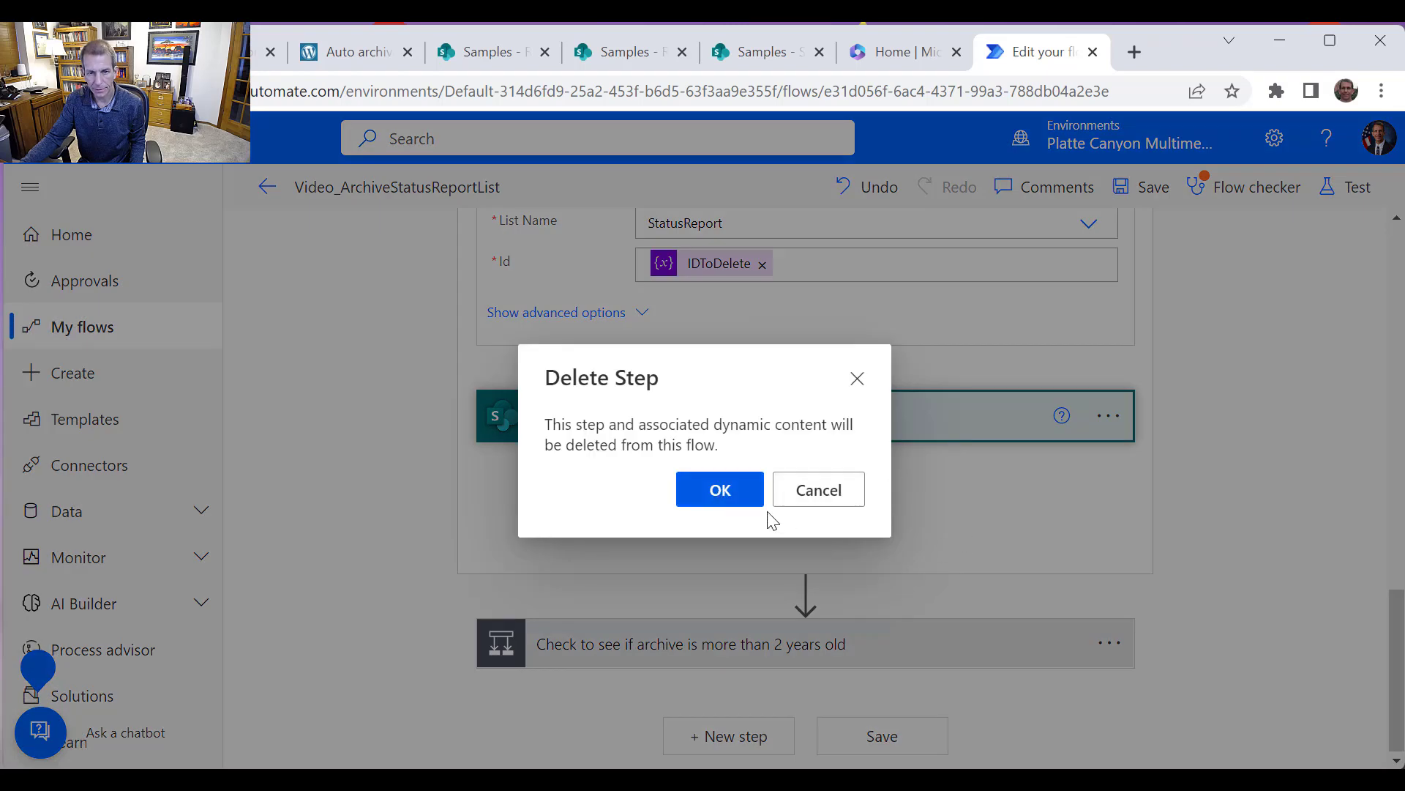
key(Return)
Add a SharePoint Create item action after the Get item action inside the loop
scroll(805, 586, up, 2)
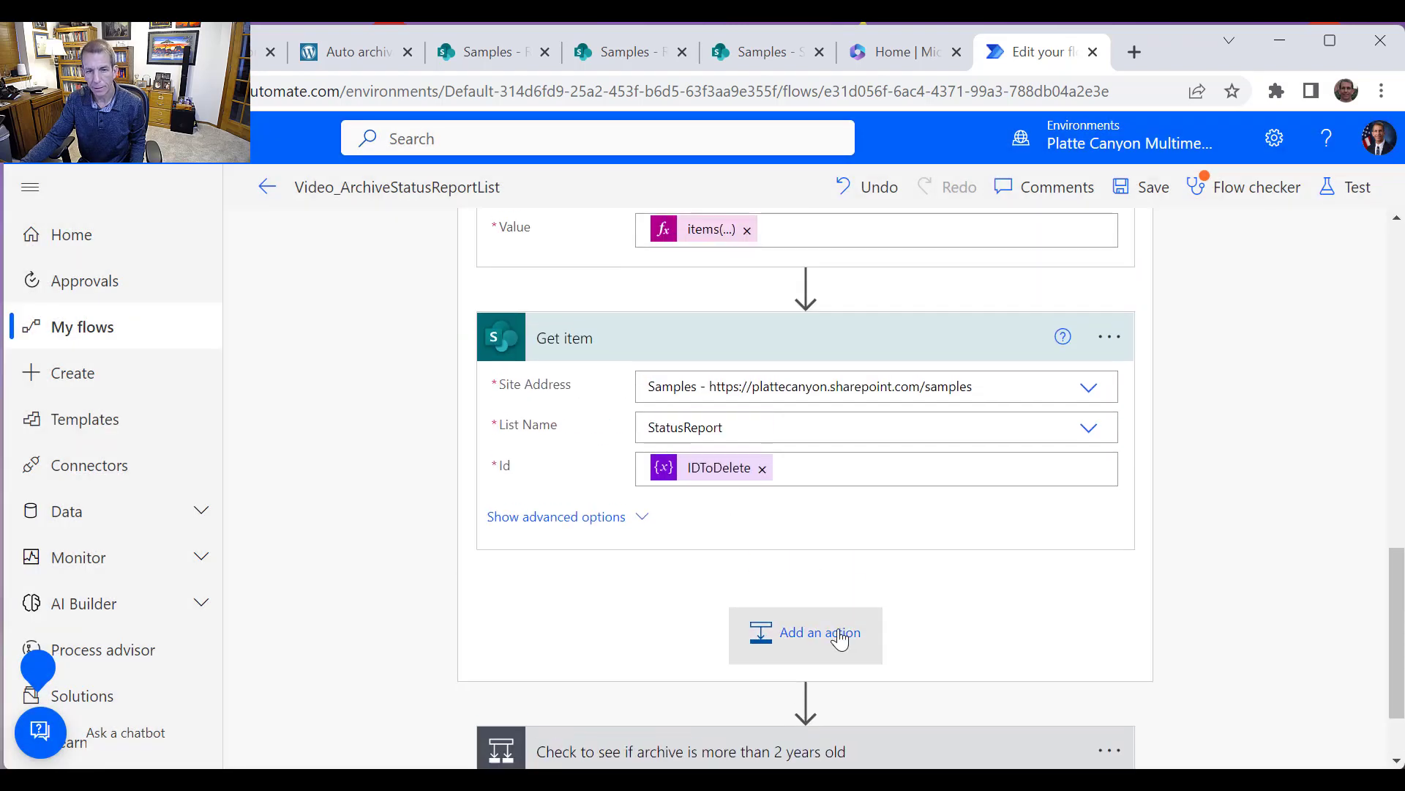
click(843, 634)
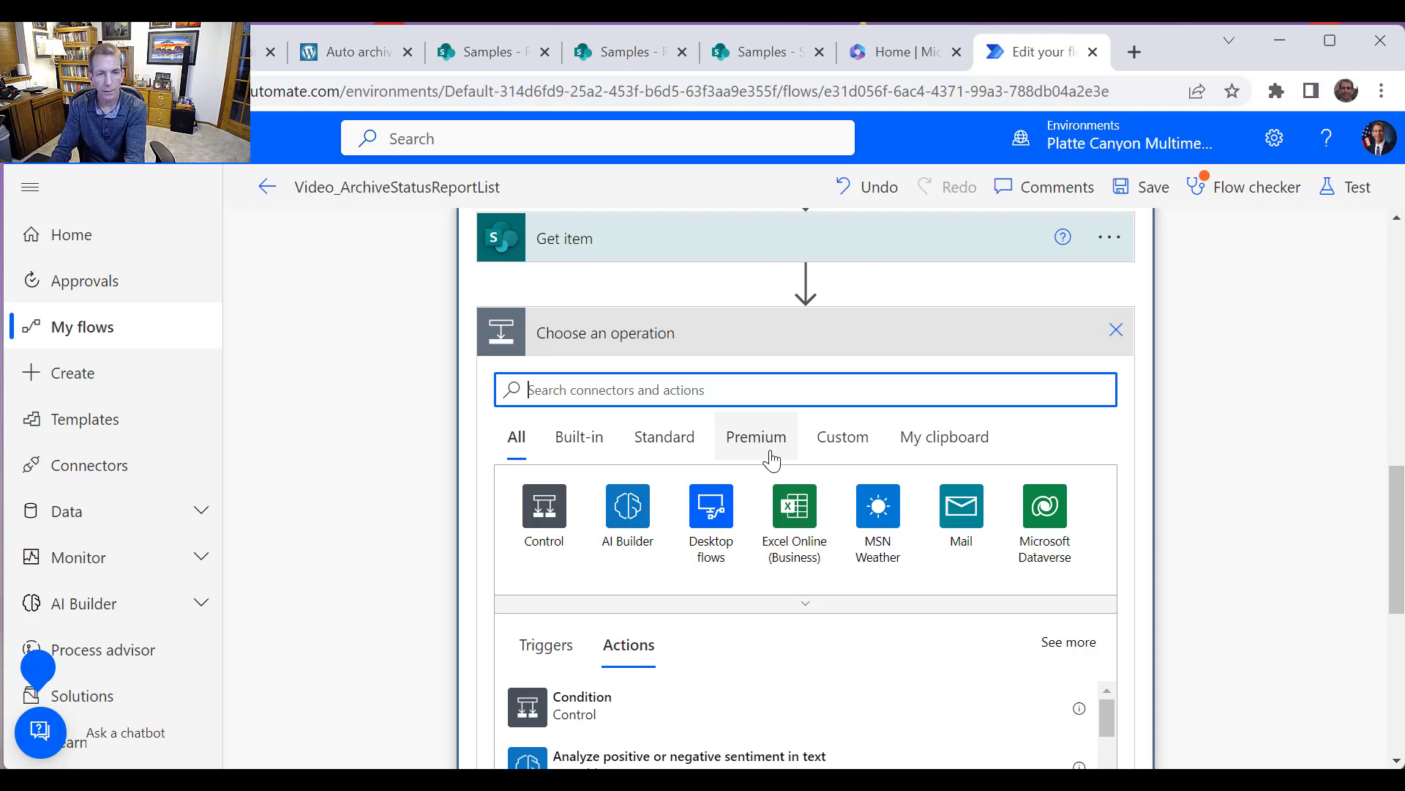
text(SharePoint)
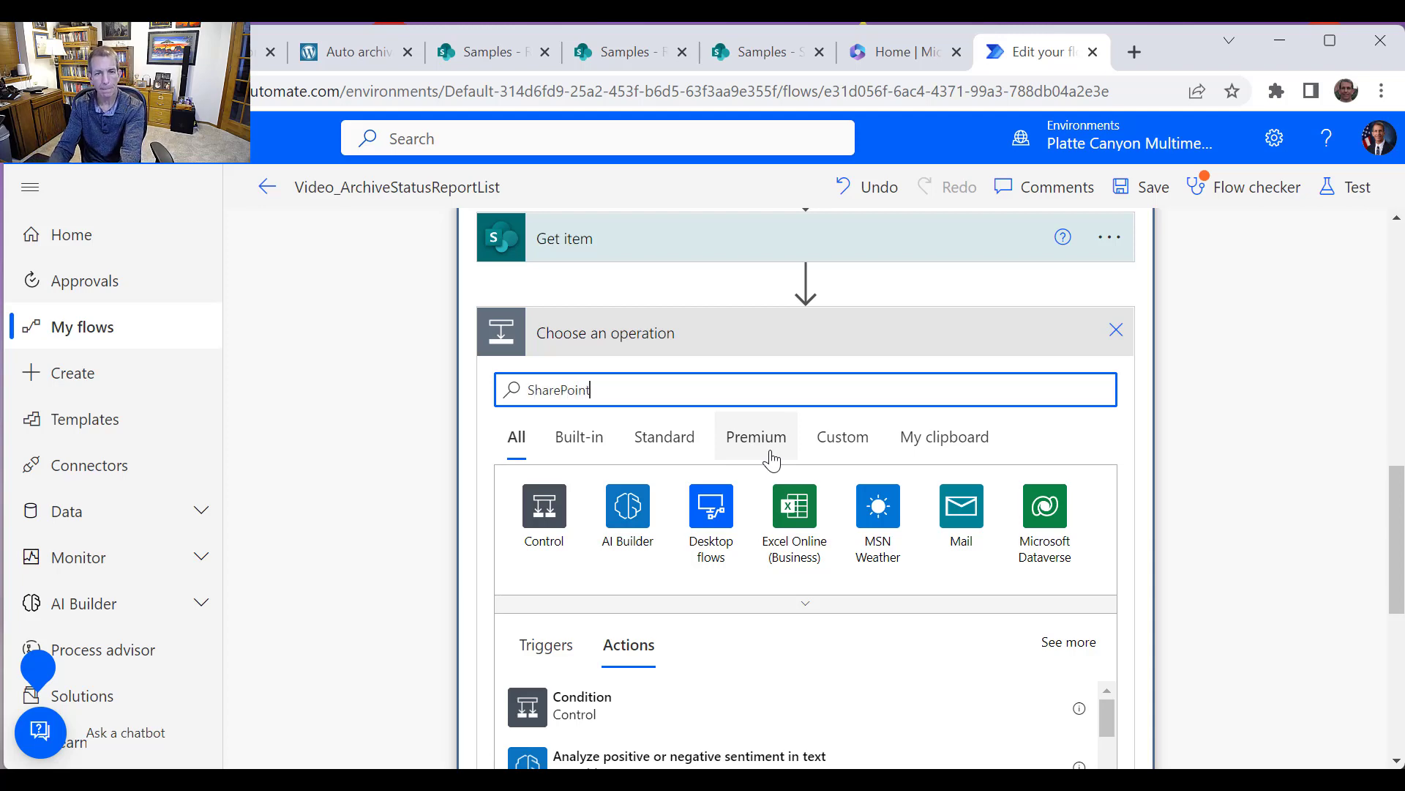
click(546, 516)
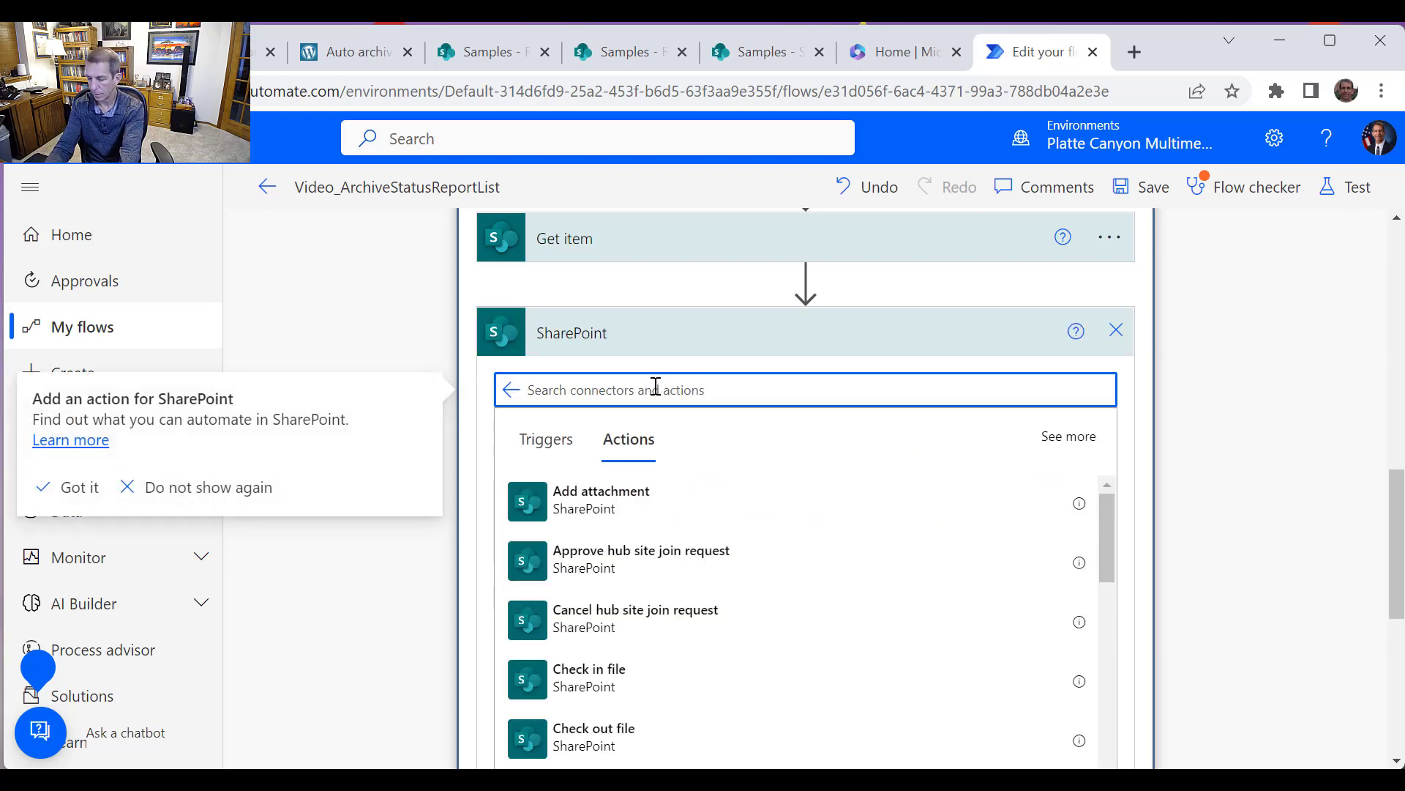
text(create item)
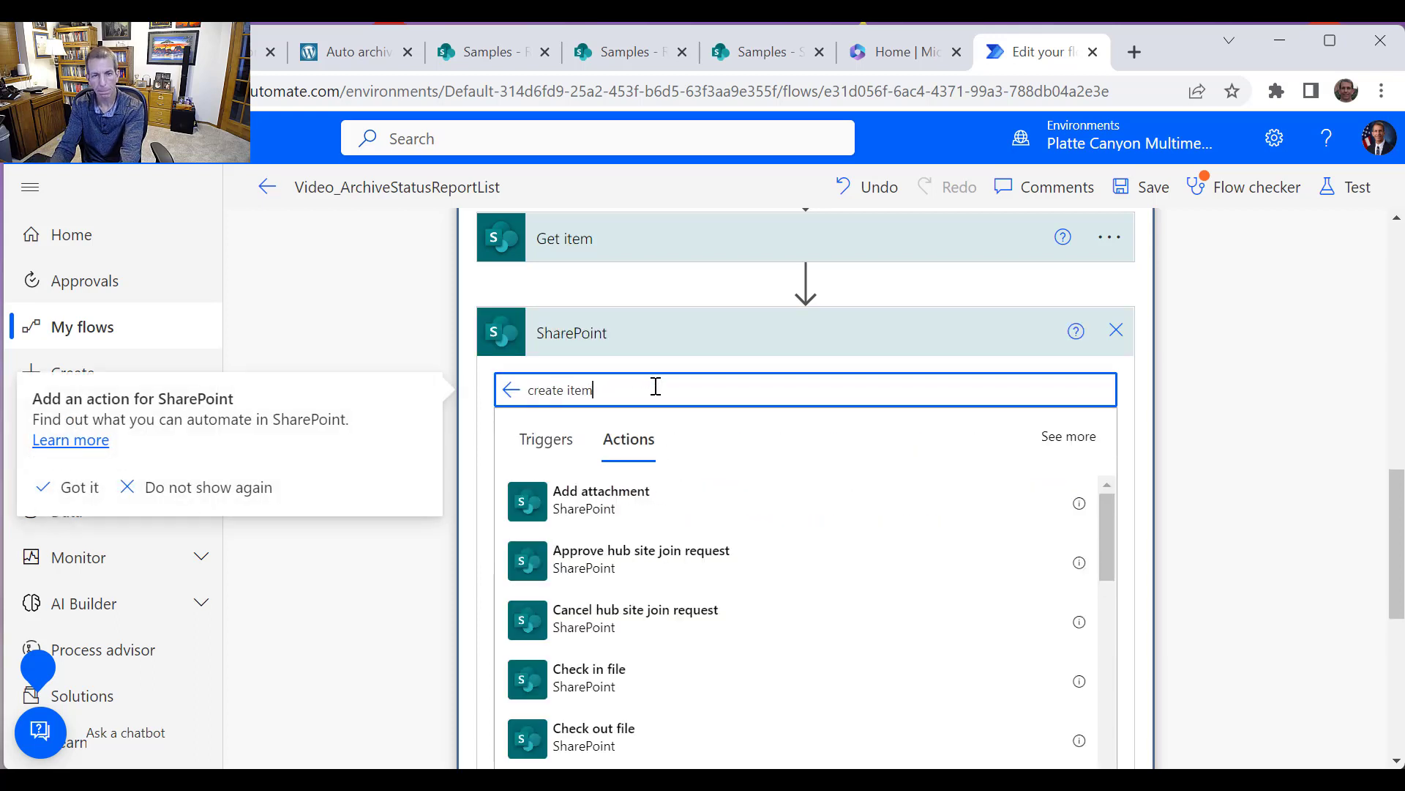
click(611, 498)
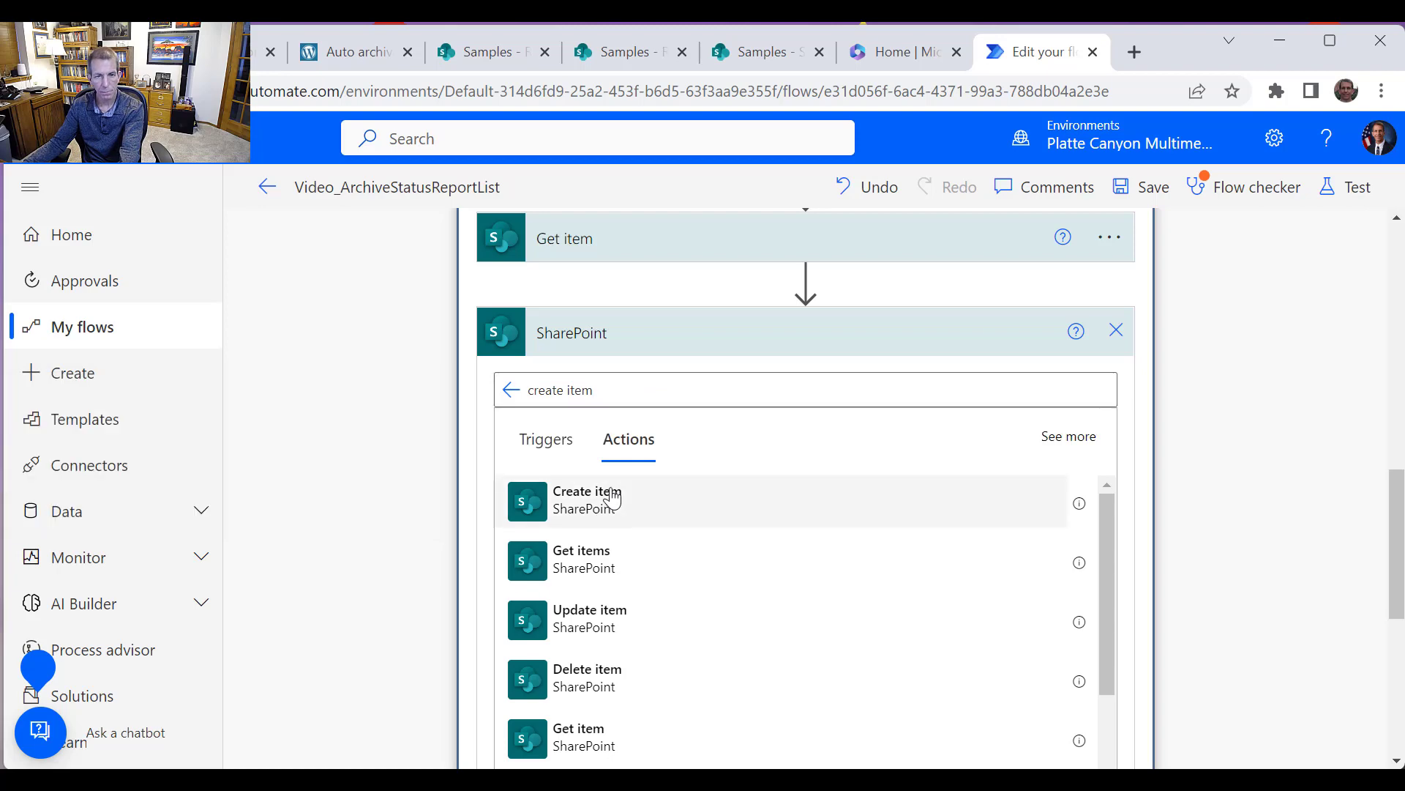
Set the Create item action's site address to Samples and its list name to StatusReportArchive2022
click(1089, 381)
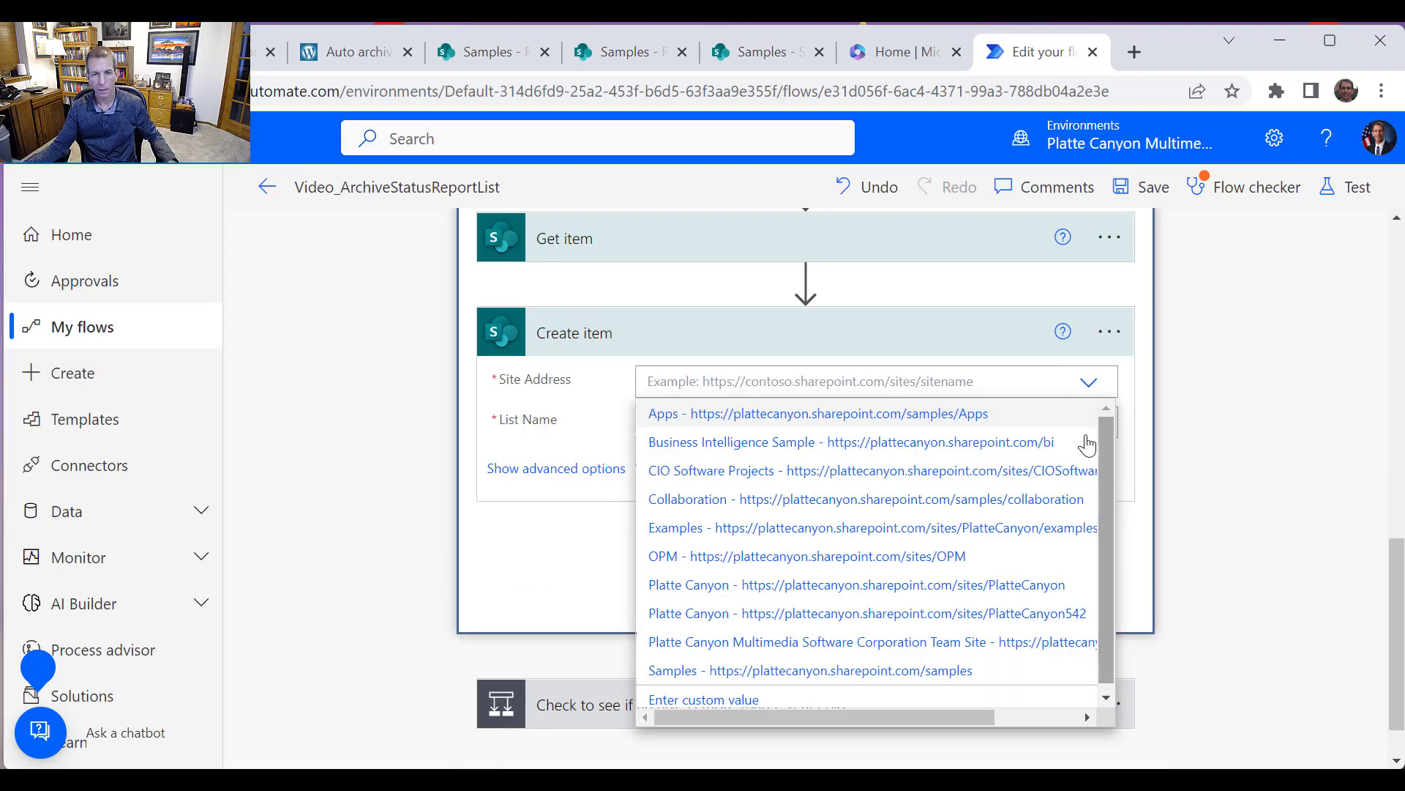
click(876, 671)
click(1096, 423)
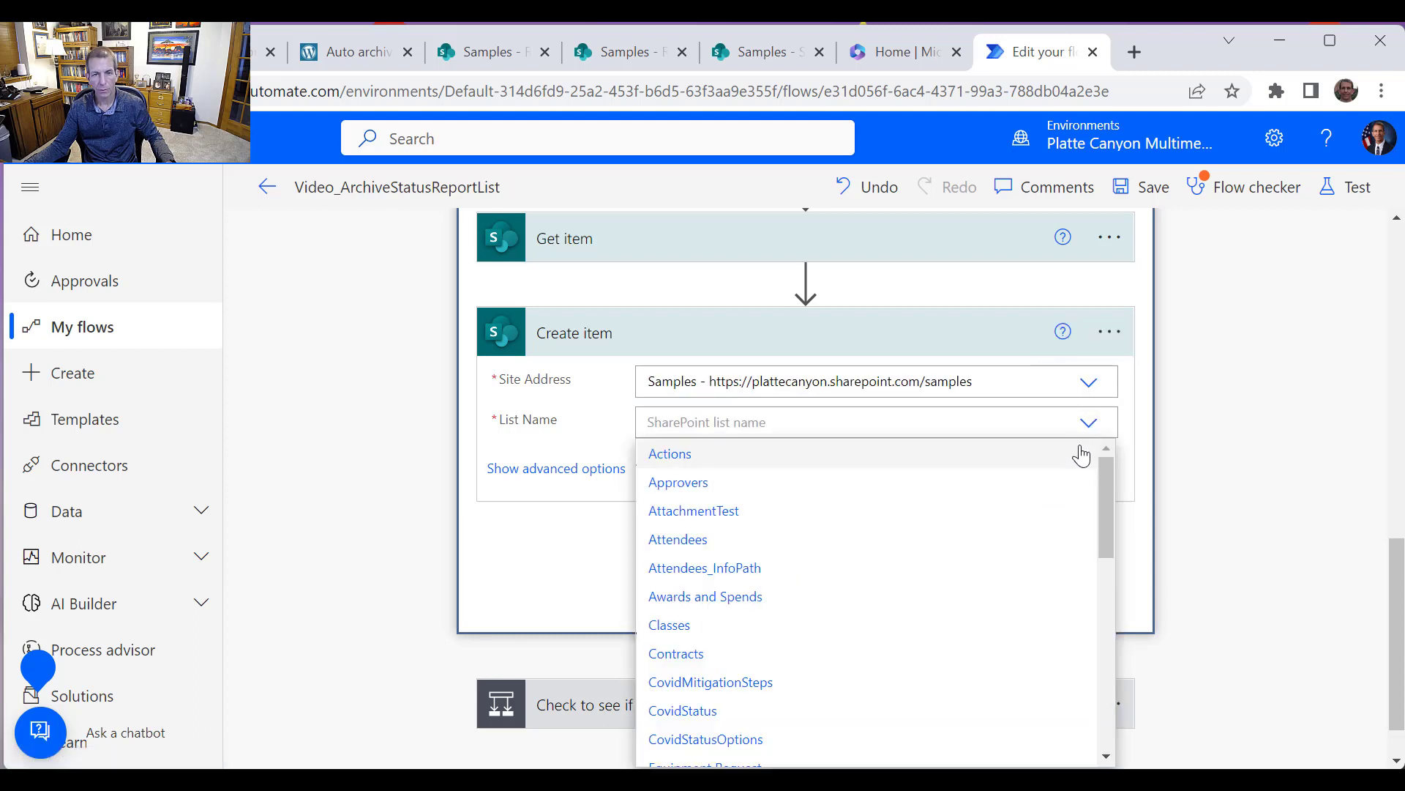
scroll(994, 652, down, 6)
scroll(991, 658, down, 3)
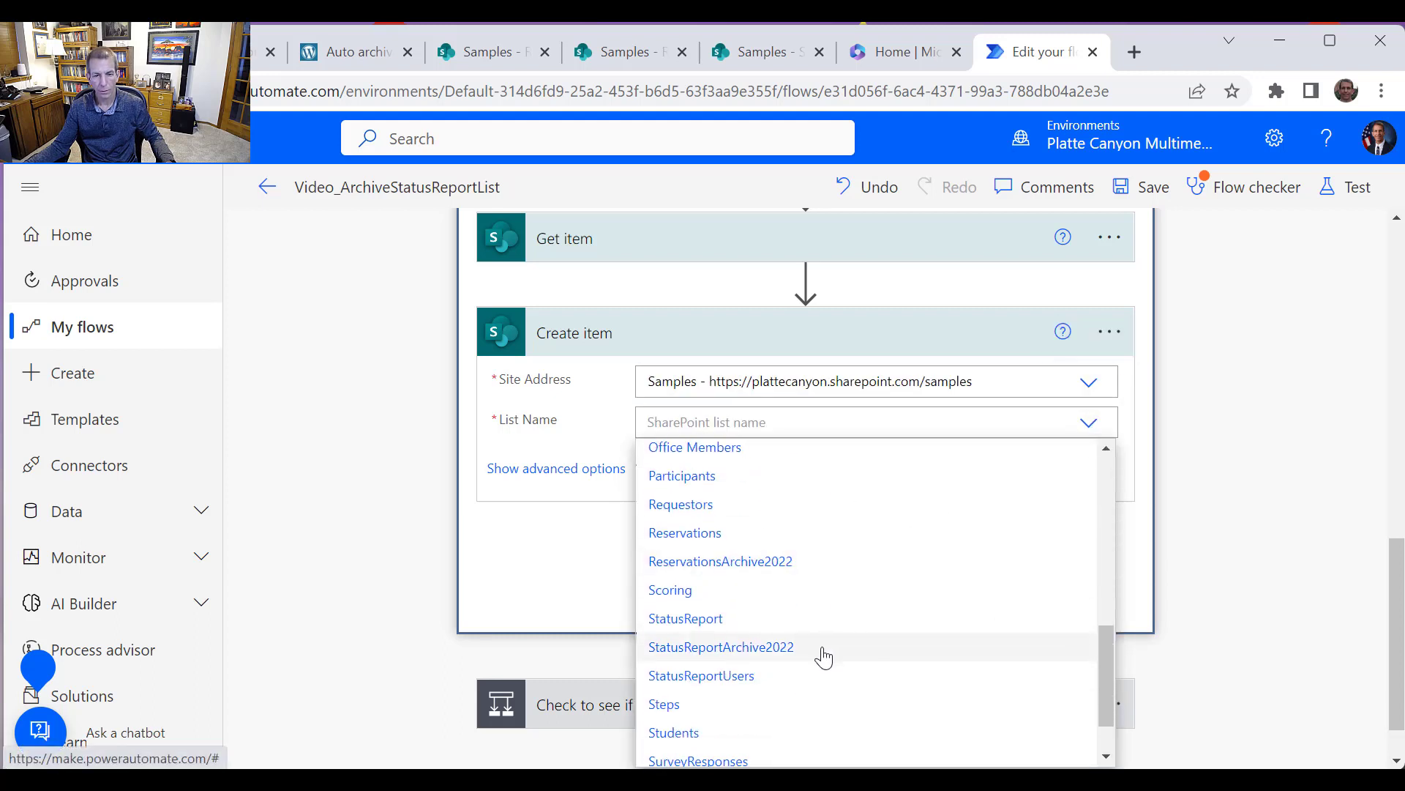
click(774, 647)
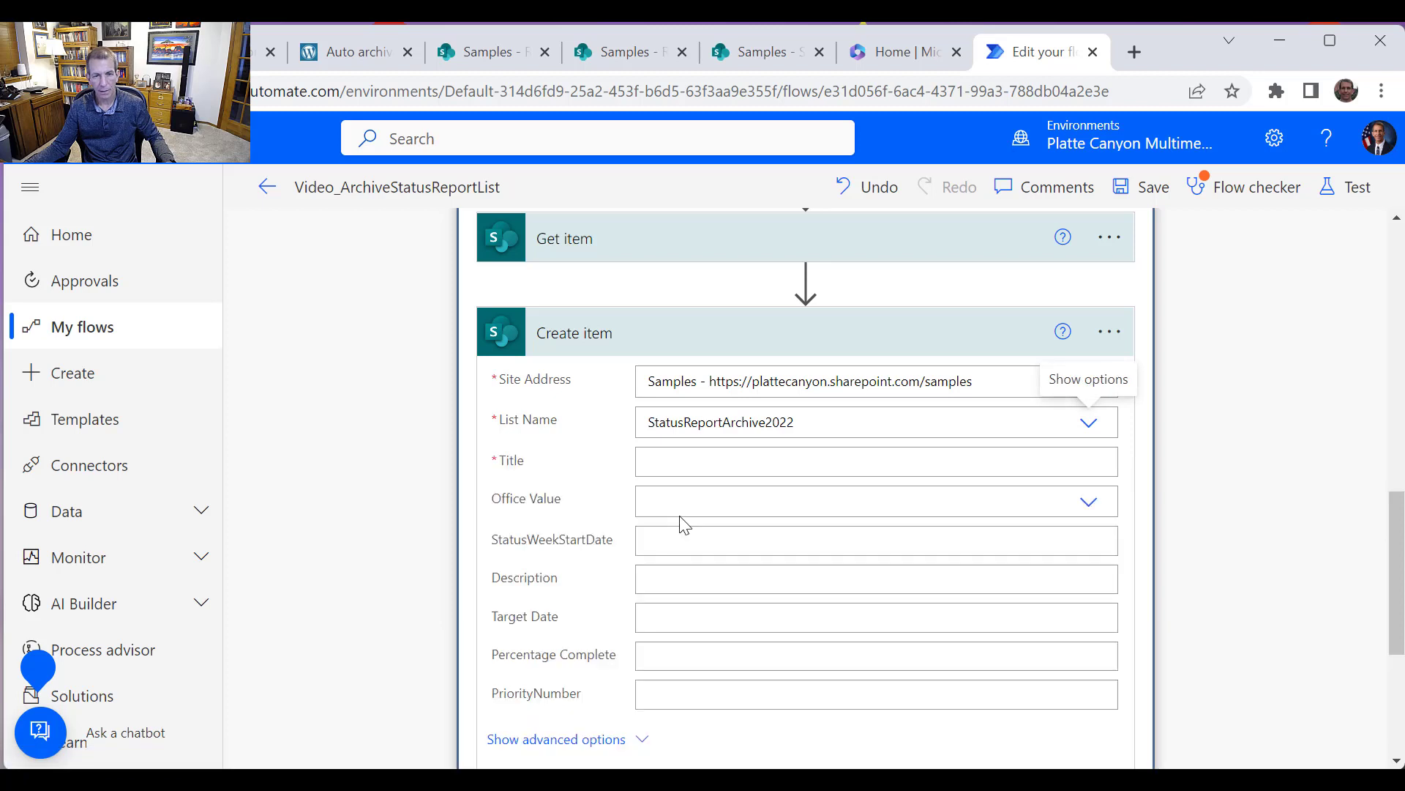
Fill the Create item Title field with the Title dynamic content from Get item
click(819, 461)
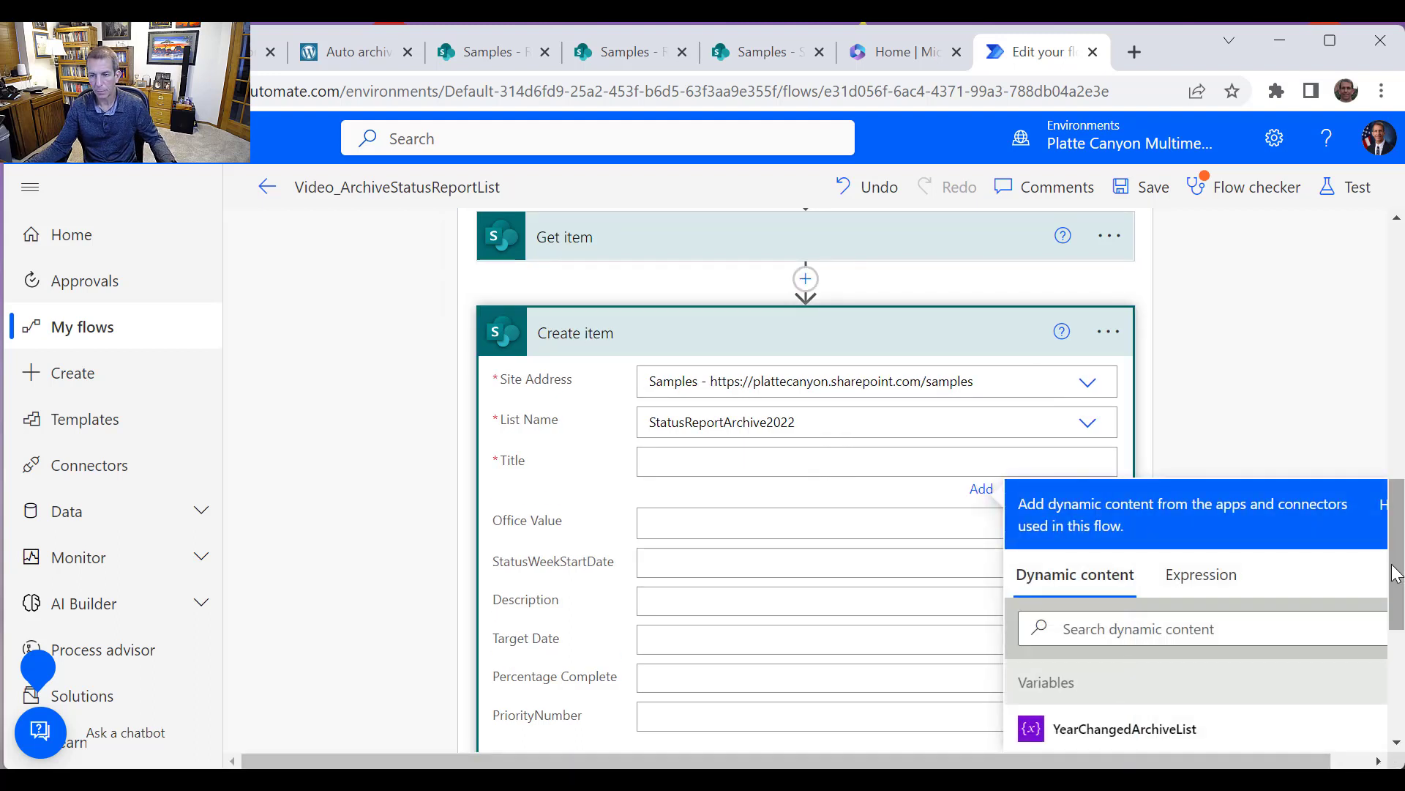
drag(1393, 576, 1372, 656)
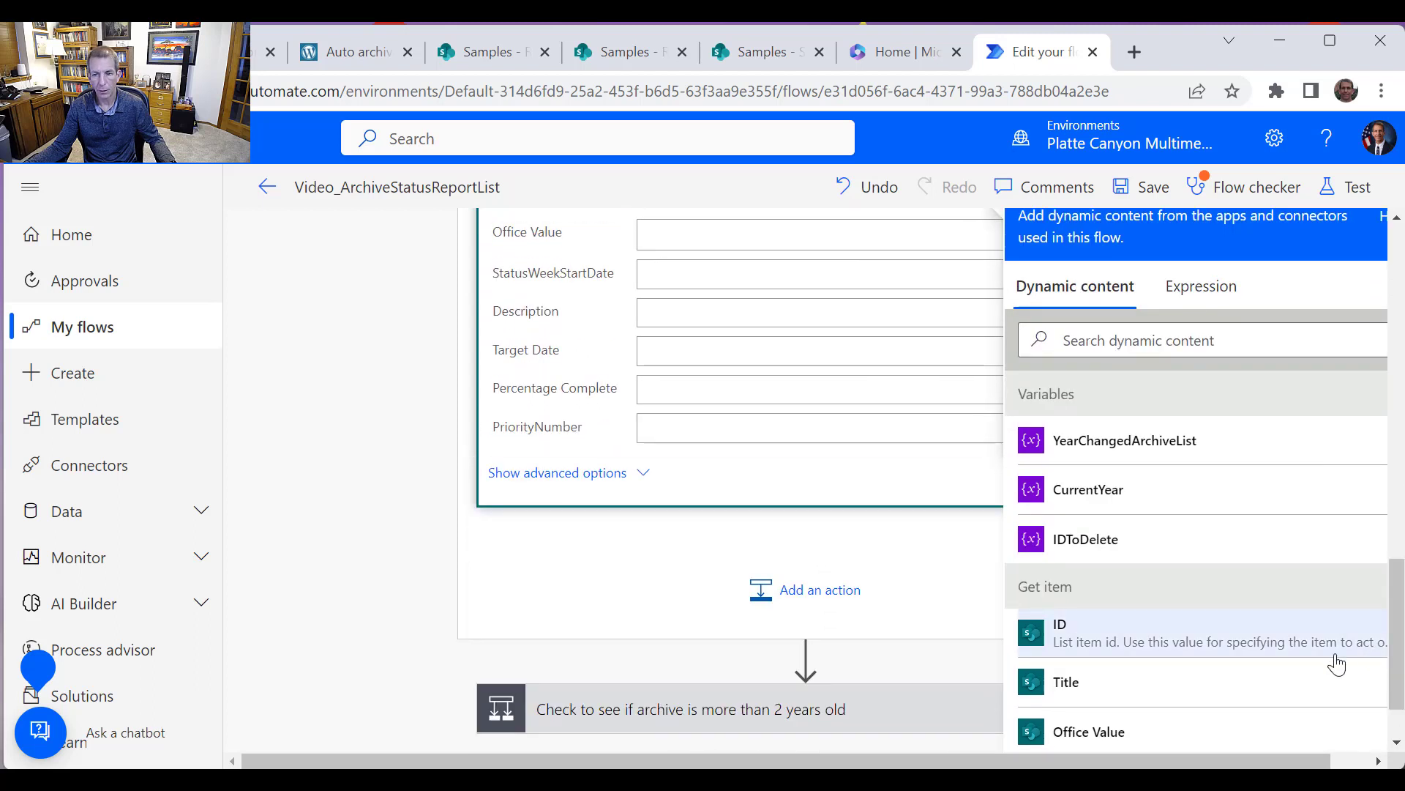
scroll(1157, 647, up, 2)
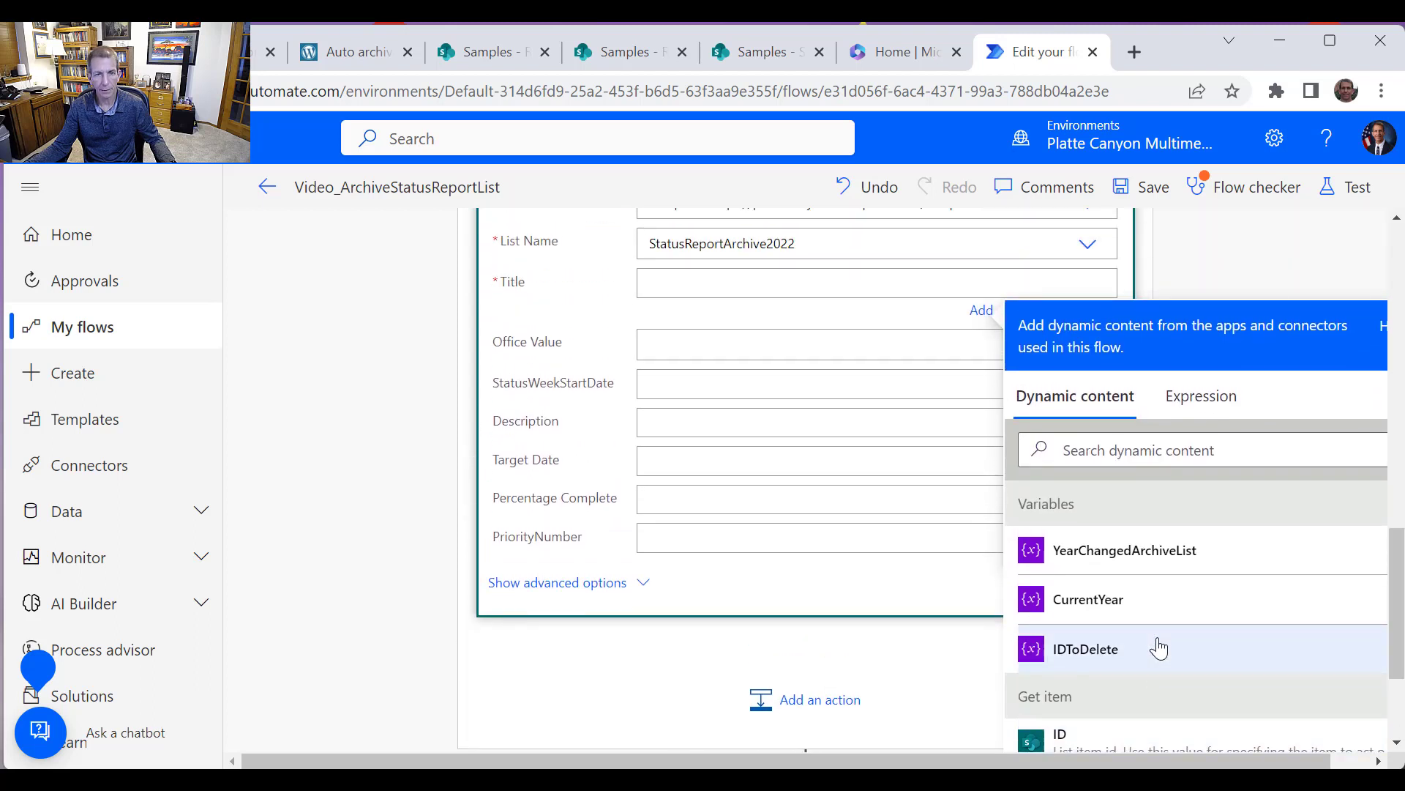
scroll(1155, 649, down, 5)
scroll(1183, 655, down, 3)
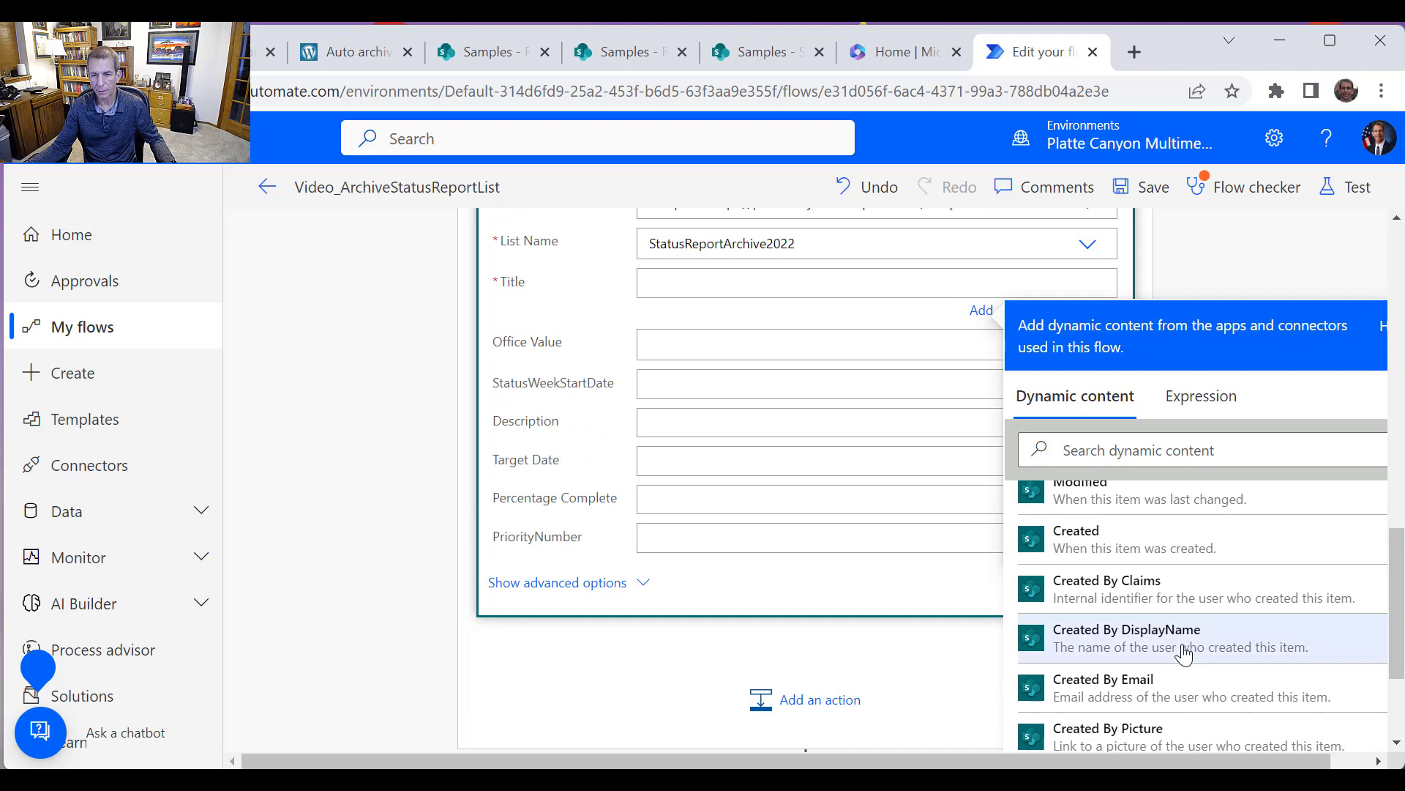
scroll(1183, 655, up, 1)
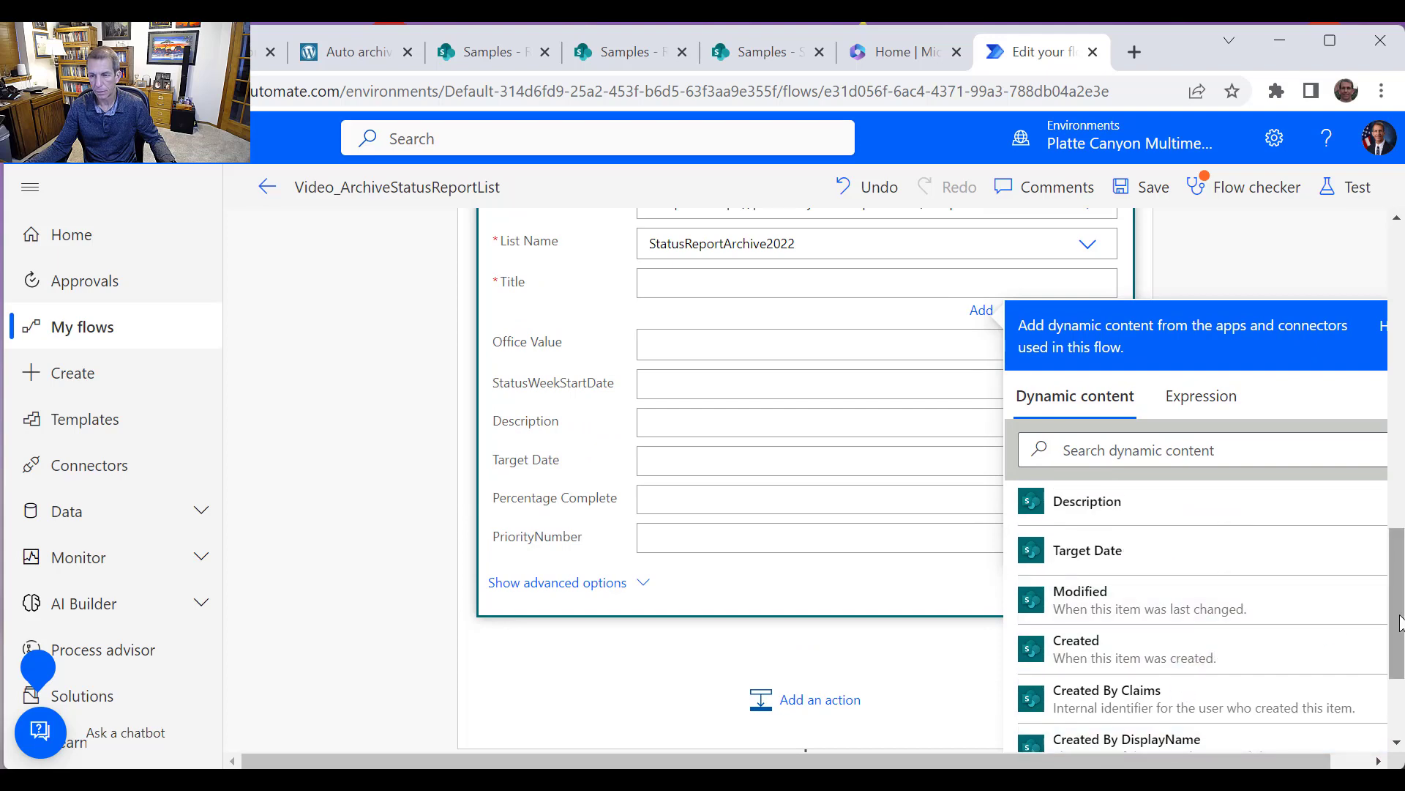
drag(1398, 622, 1393, 699)
scroll(1306, 622, down, 8)
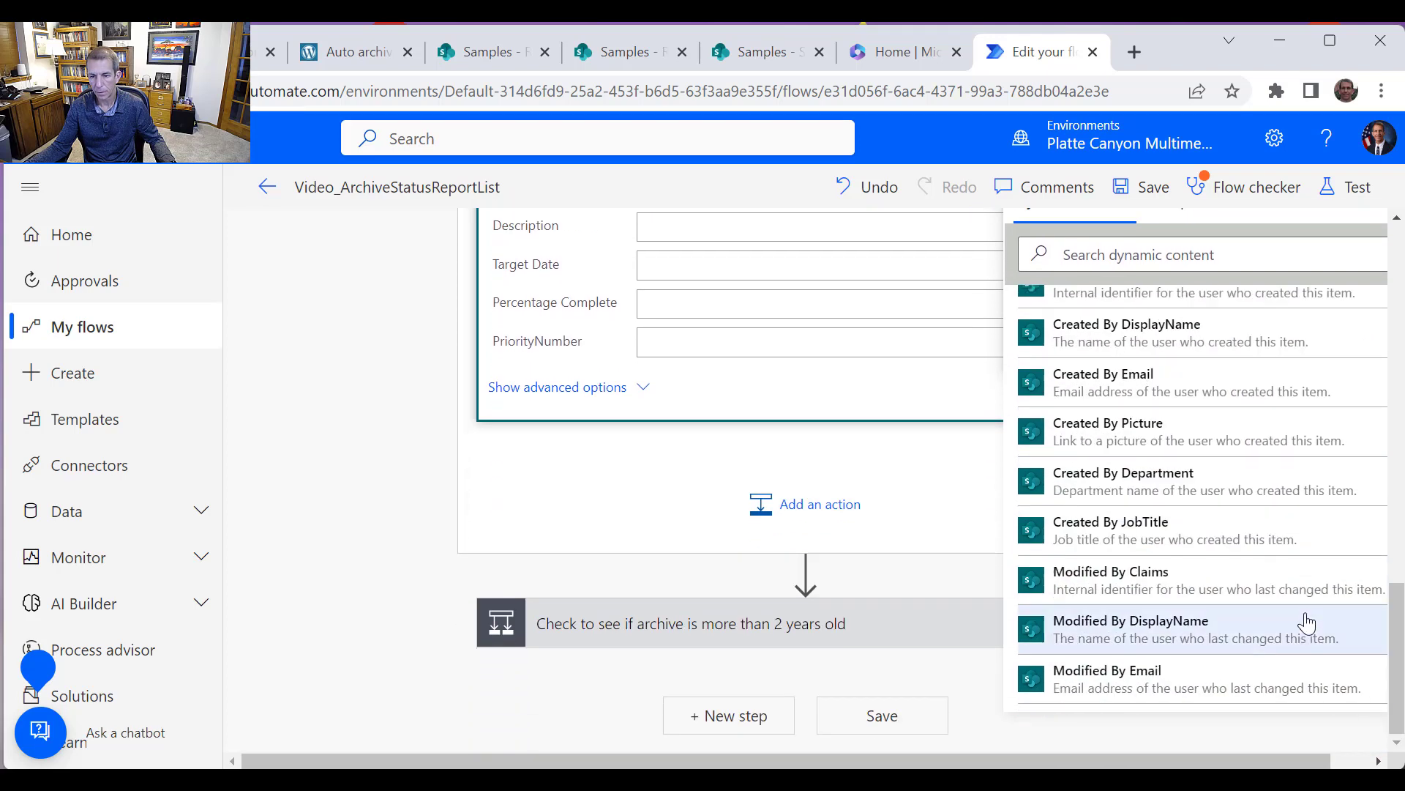
scroll(1251, 618, down, 2)
scroll(1252, 617, down, 7)
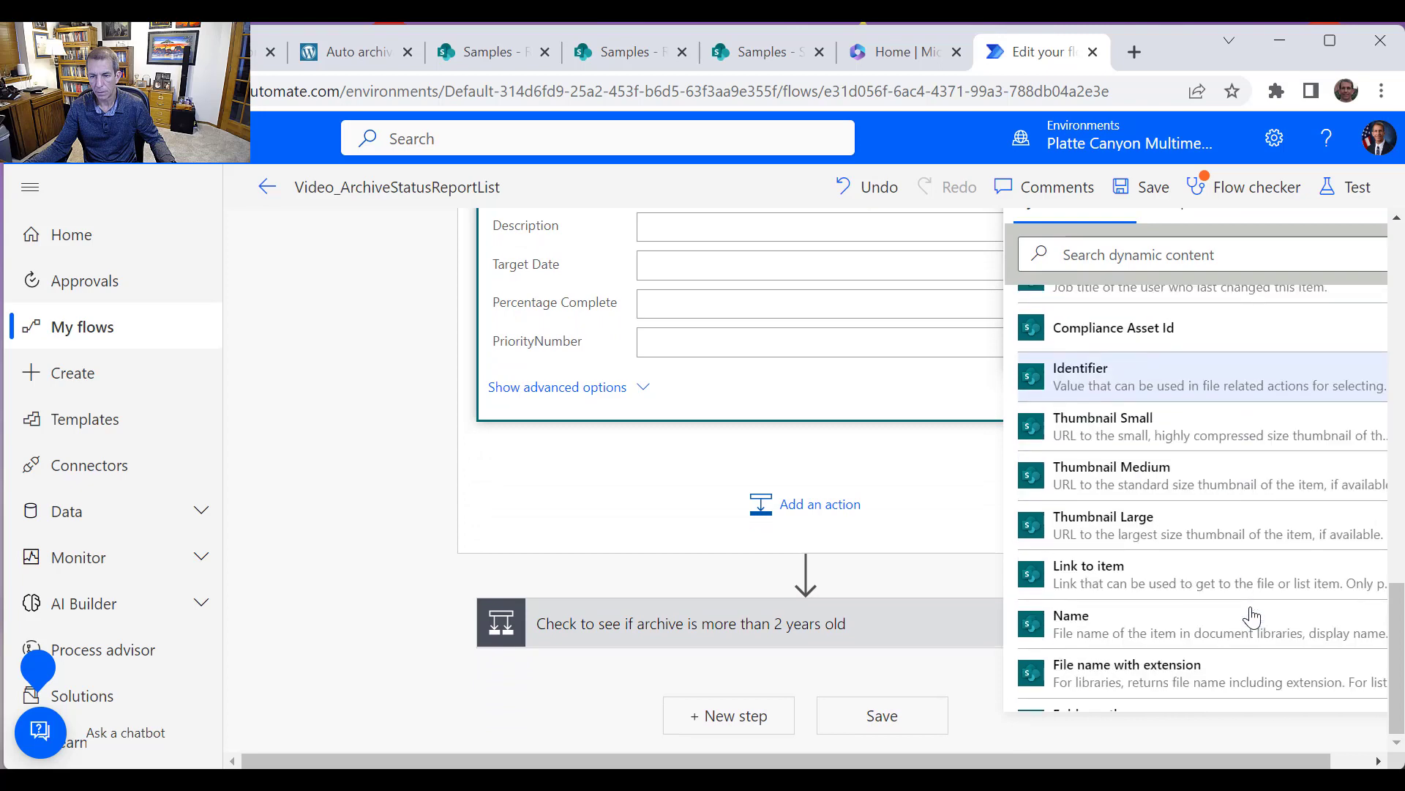
scroll(1252, 618, down, 5)
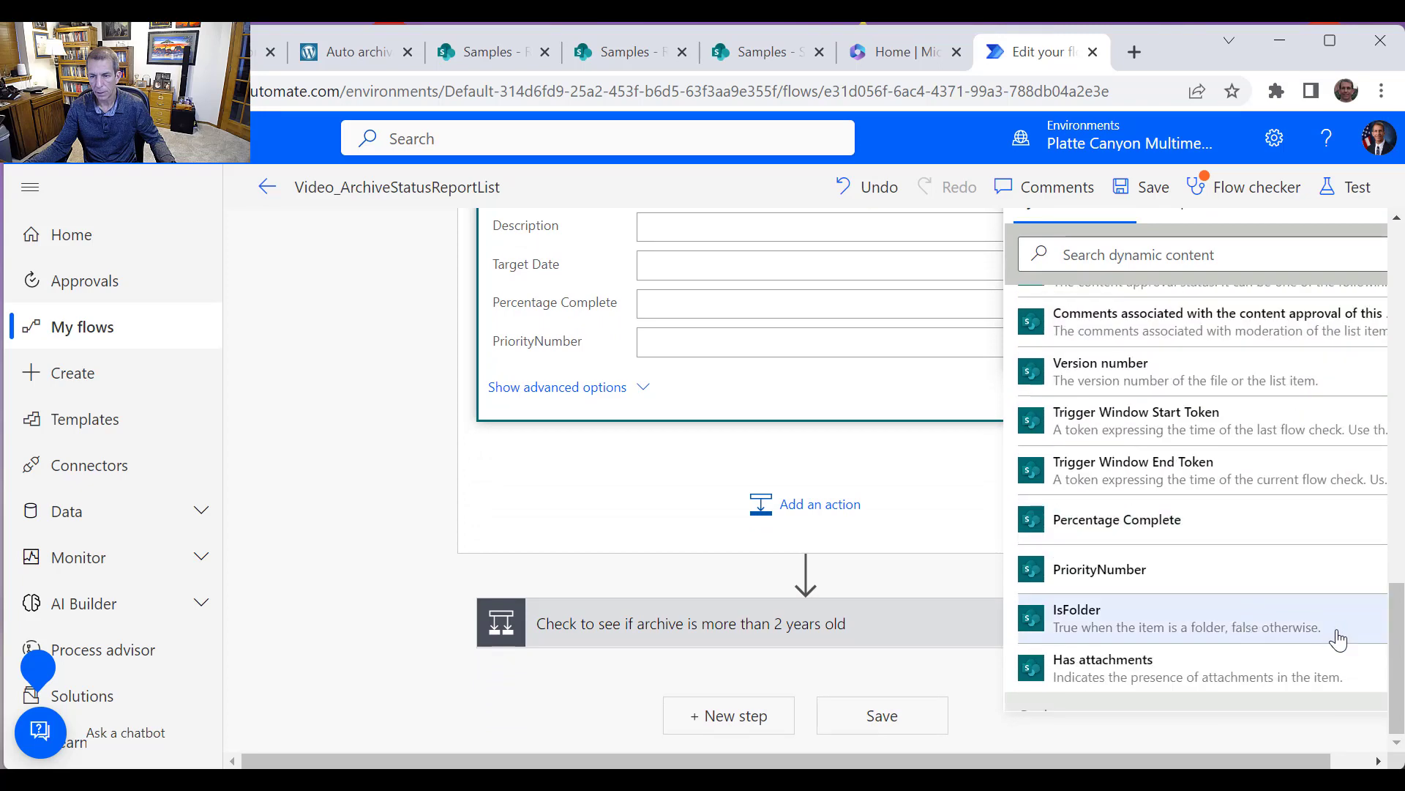
scroll(1398, 647, up, 2)
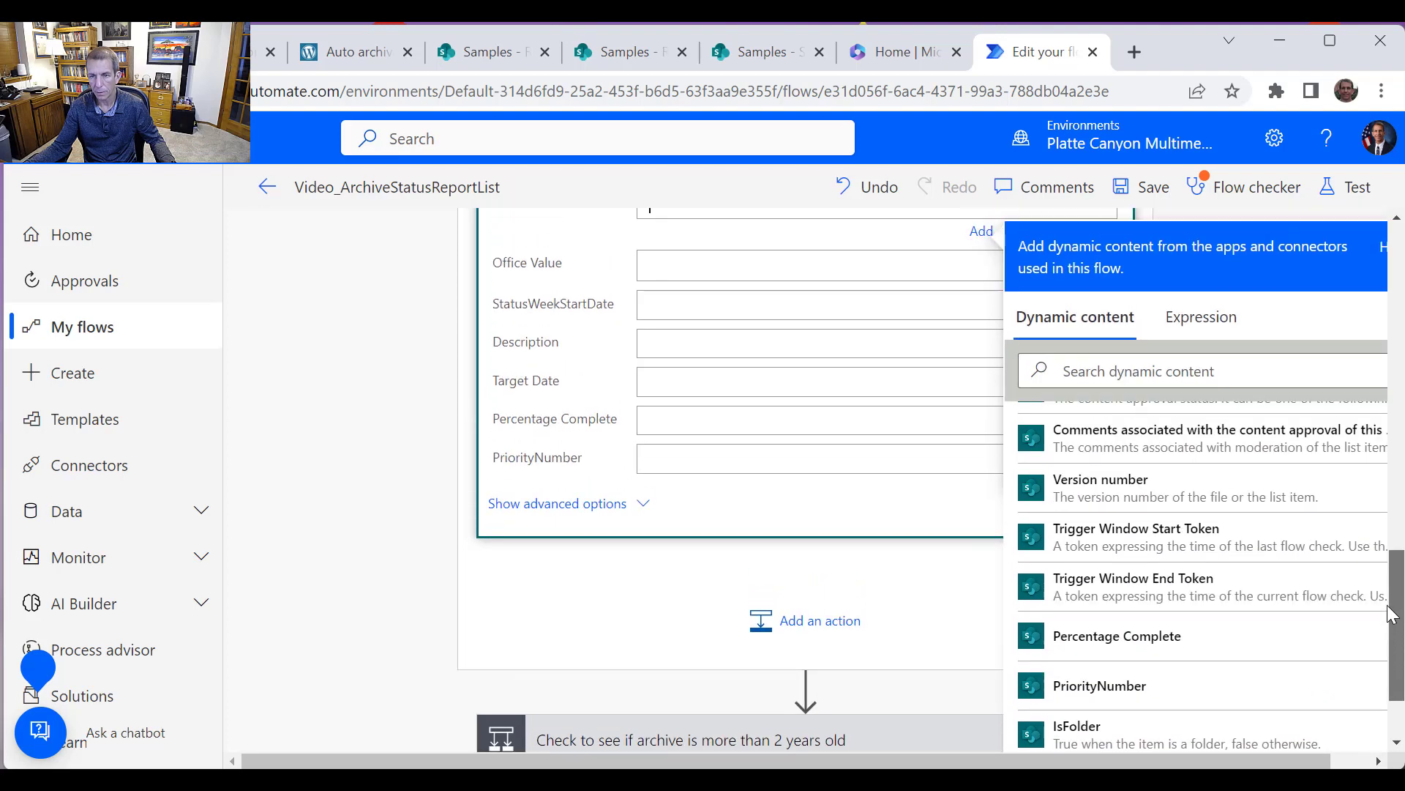
scroll(1337, 534, up, 4)
scroll(1317, 542, up, 5)
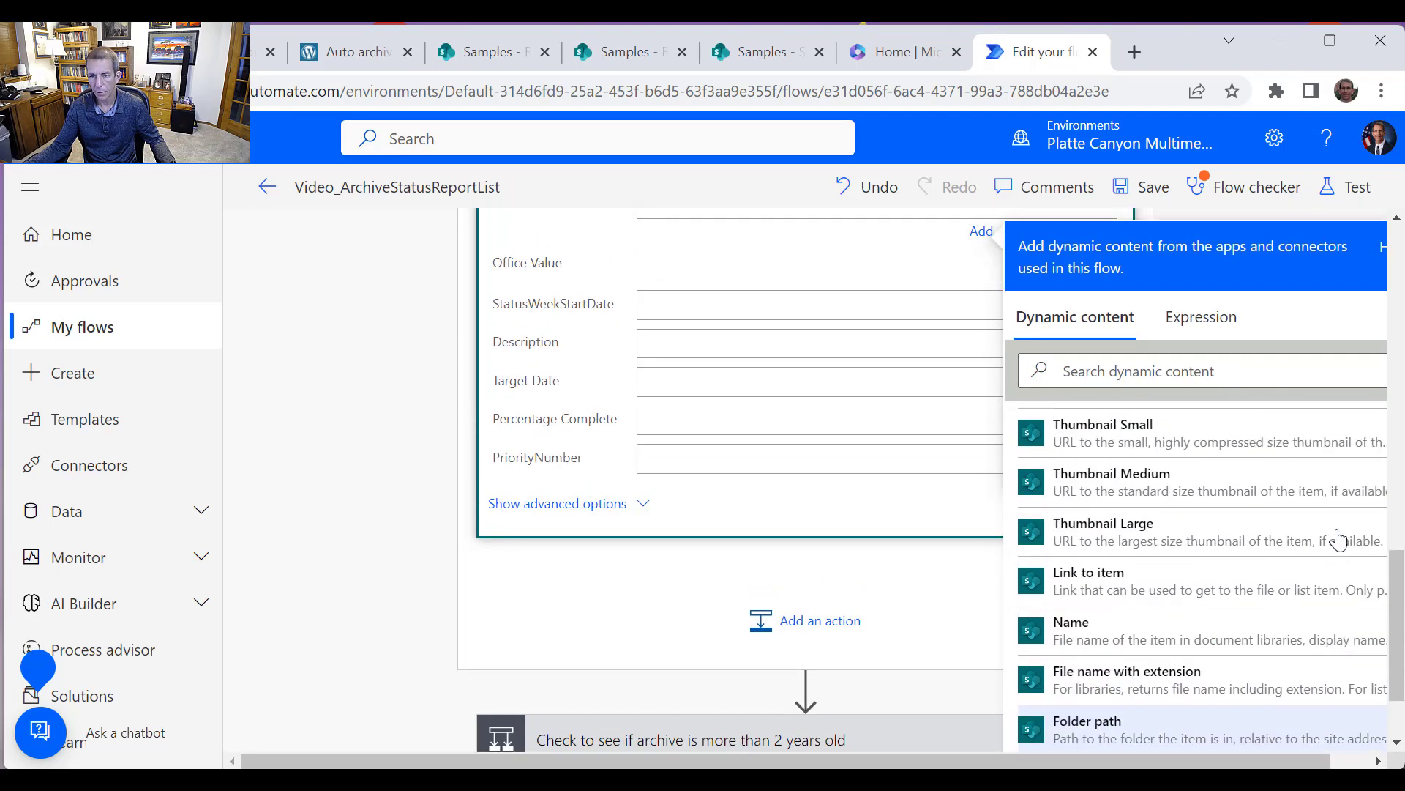
scroll(1244, 545, up, 8)
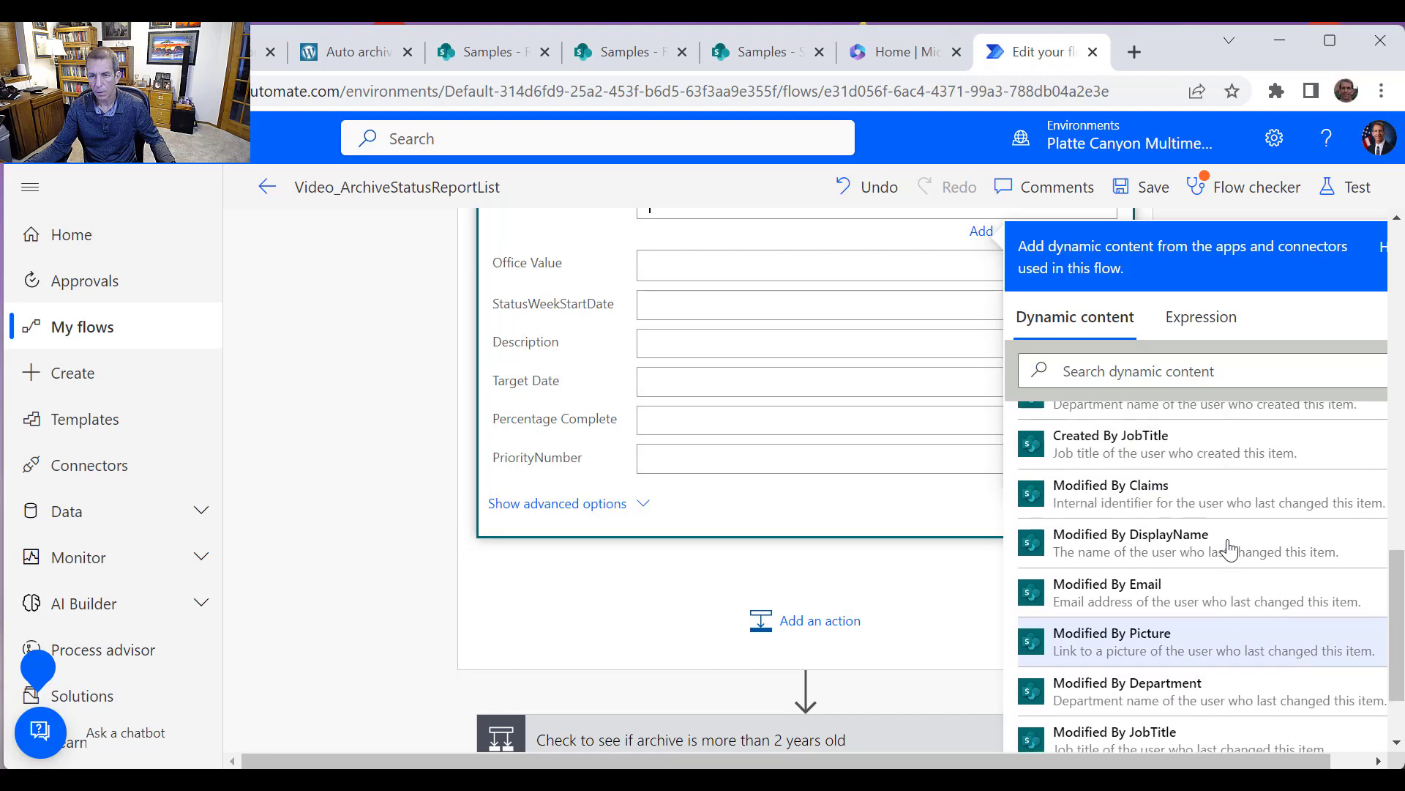
scroll(1228, 551, up, 6)
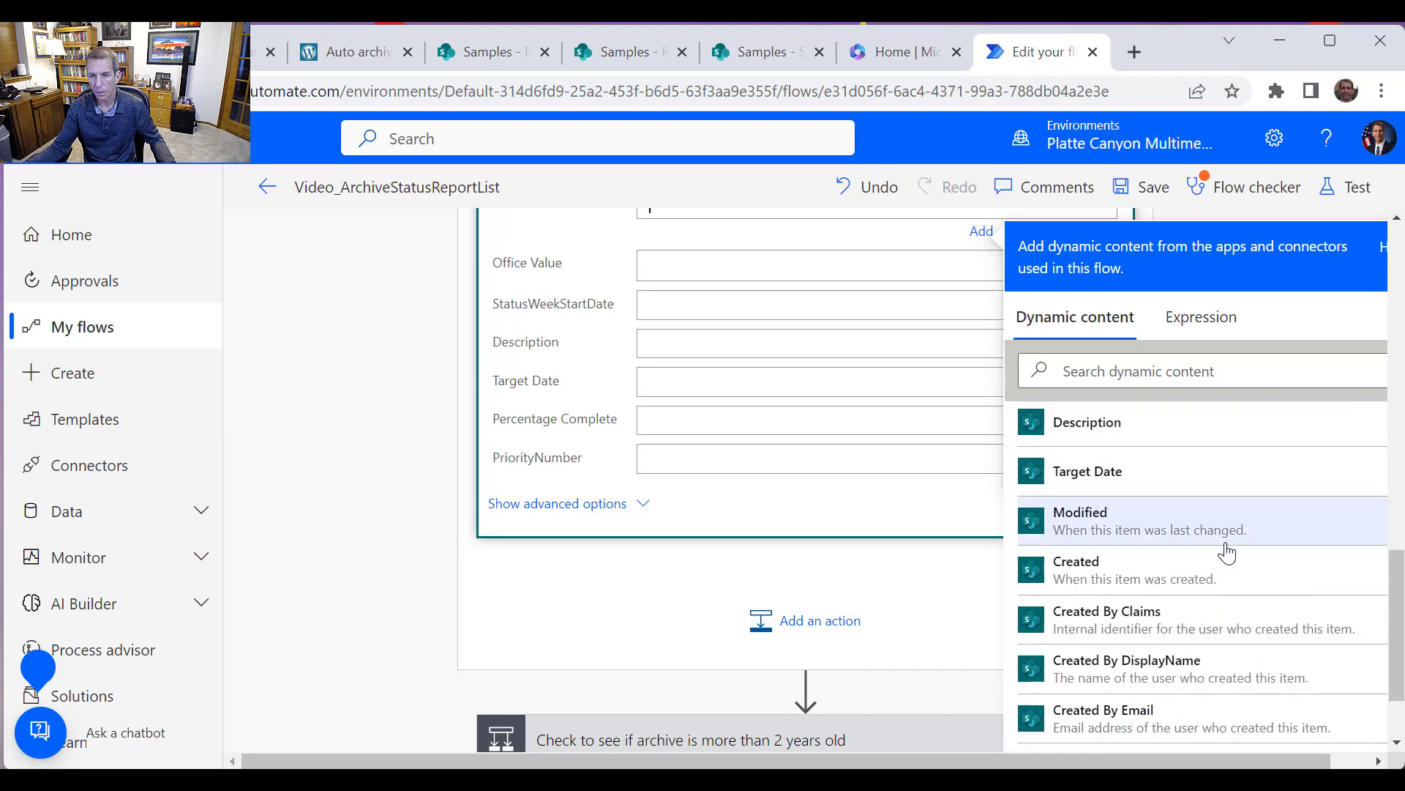
click(1062, 493)
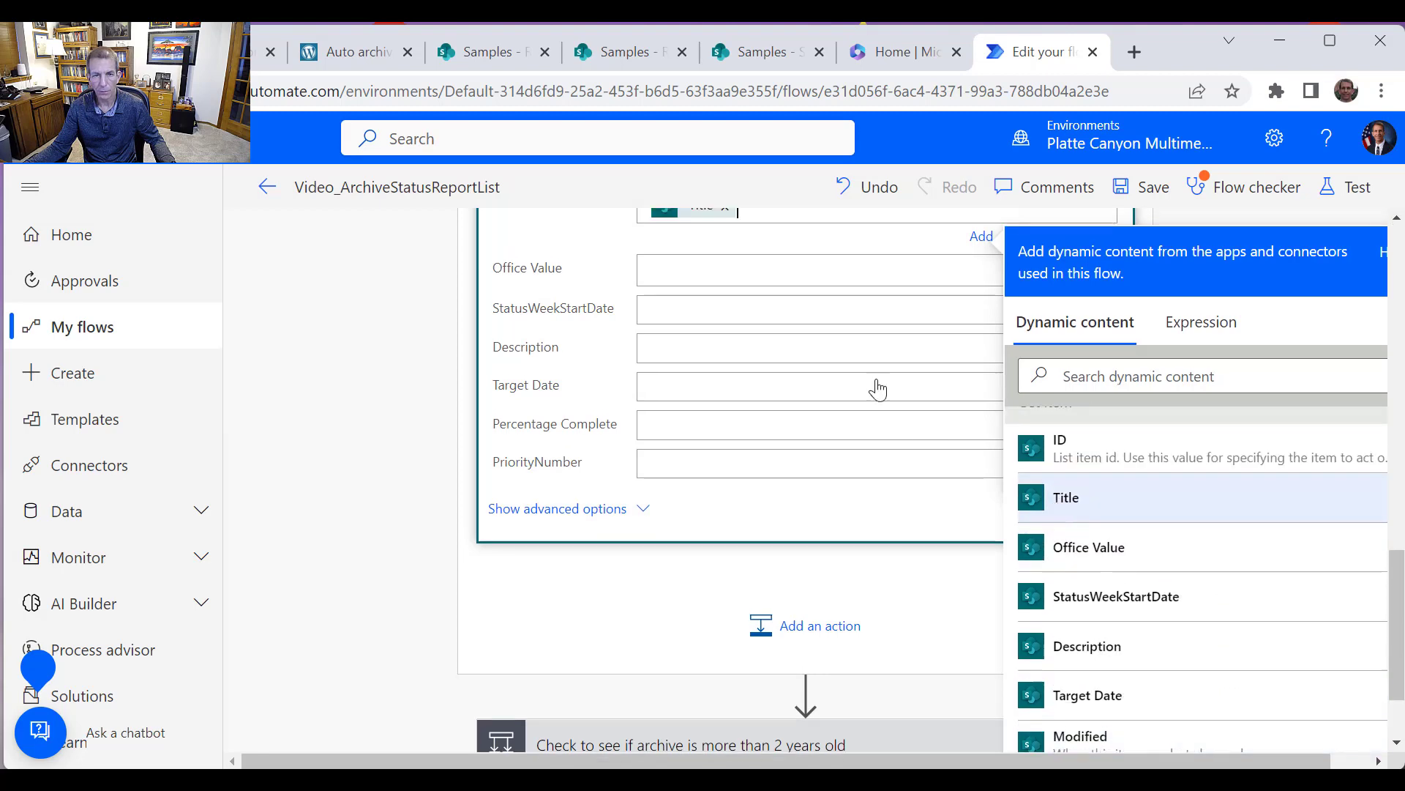
Map the Office Value and StatusWeekStartDate fields to Get item's Office Value and StatusWeekStartDate
click(718, 277)
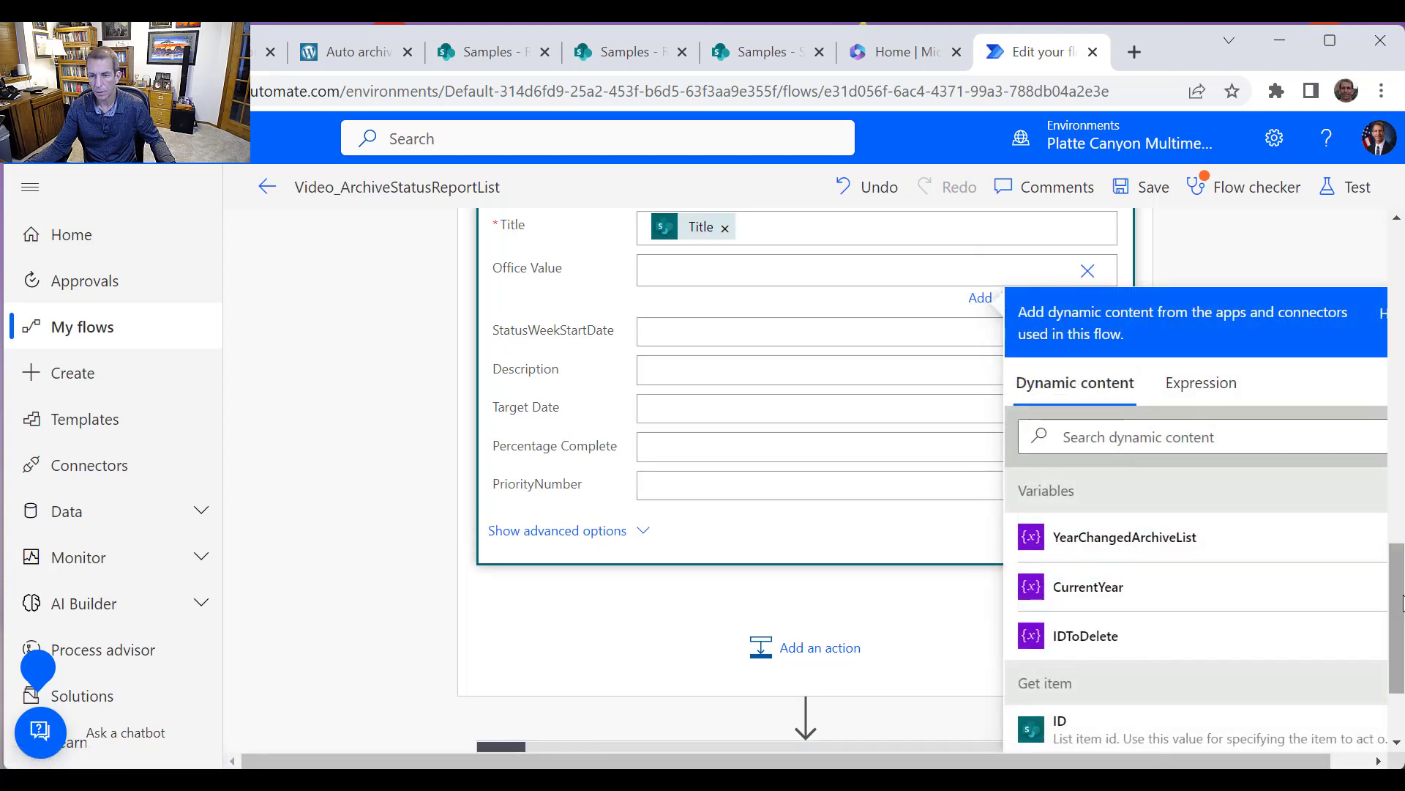
drag(1399, 584, 1368, 621)
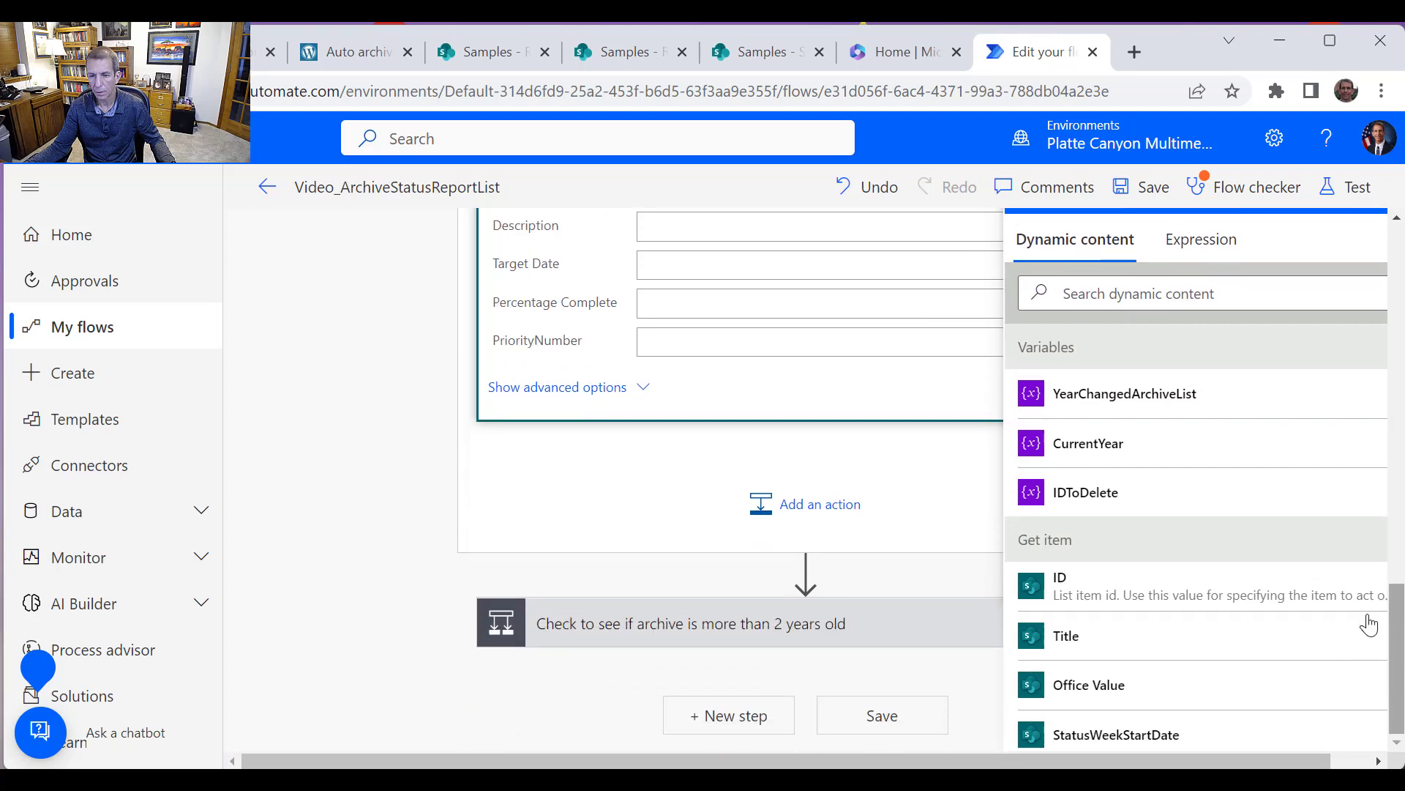
click(1091, 686)
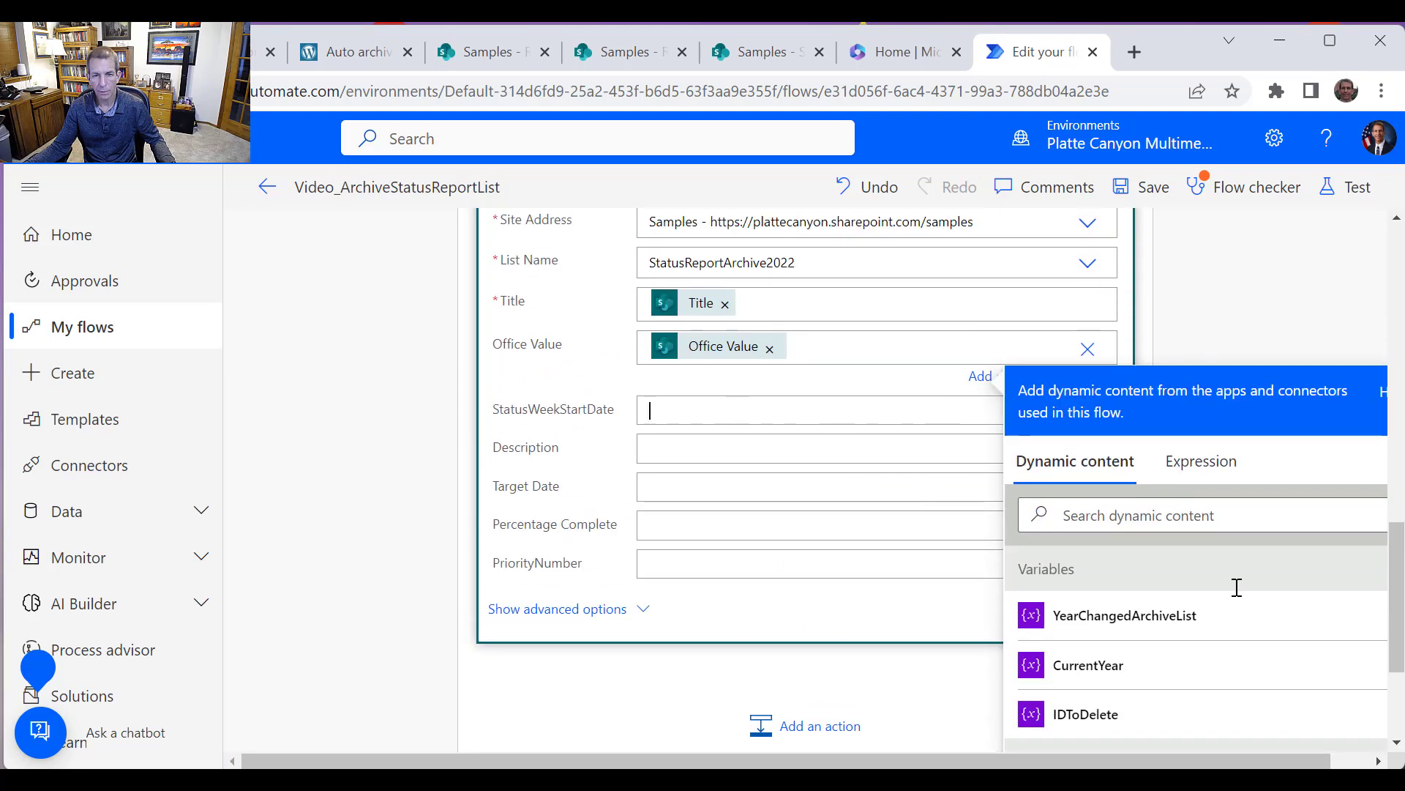
scroll(1318, 636, down, 3)
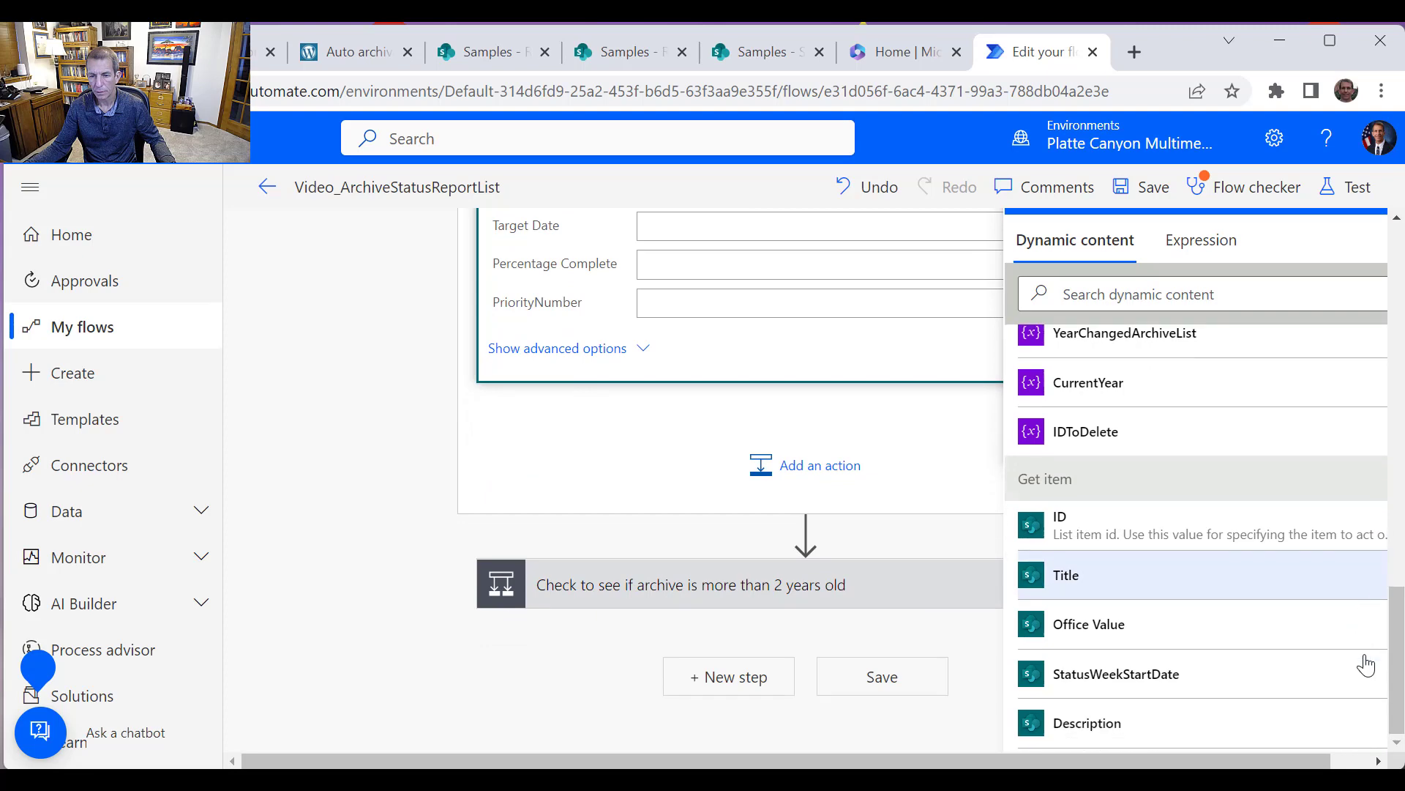
click(1173, 640)
Map the Description and Target Date fields to Get item's Description and Target Date
click(752, 411)
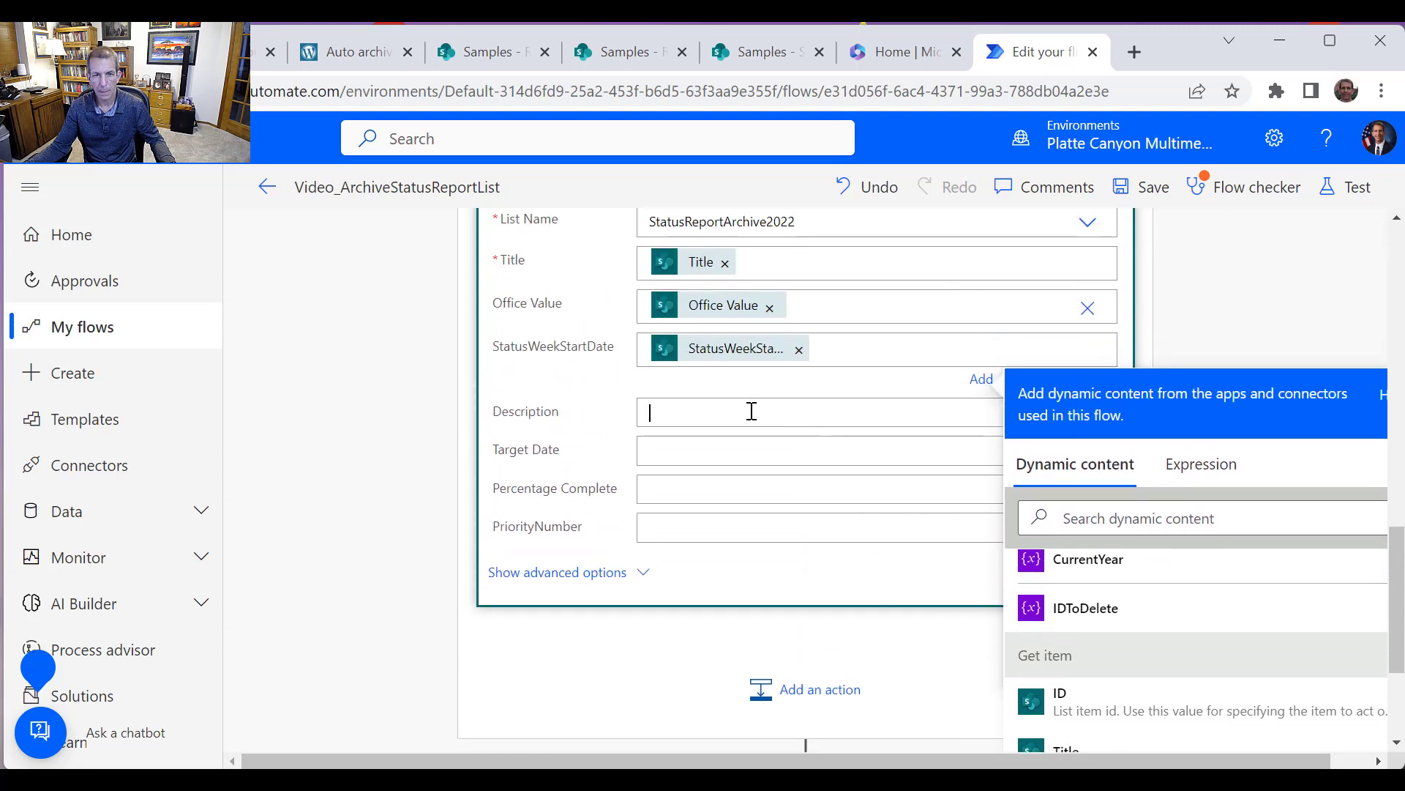
scroll(1329, 611, down, 4)
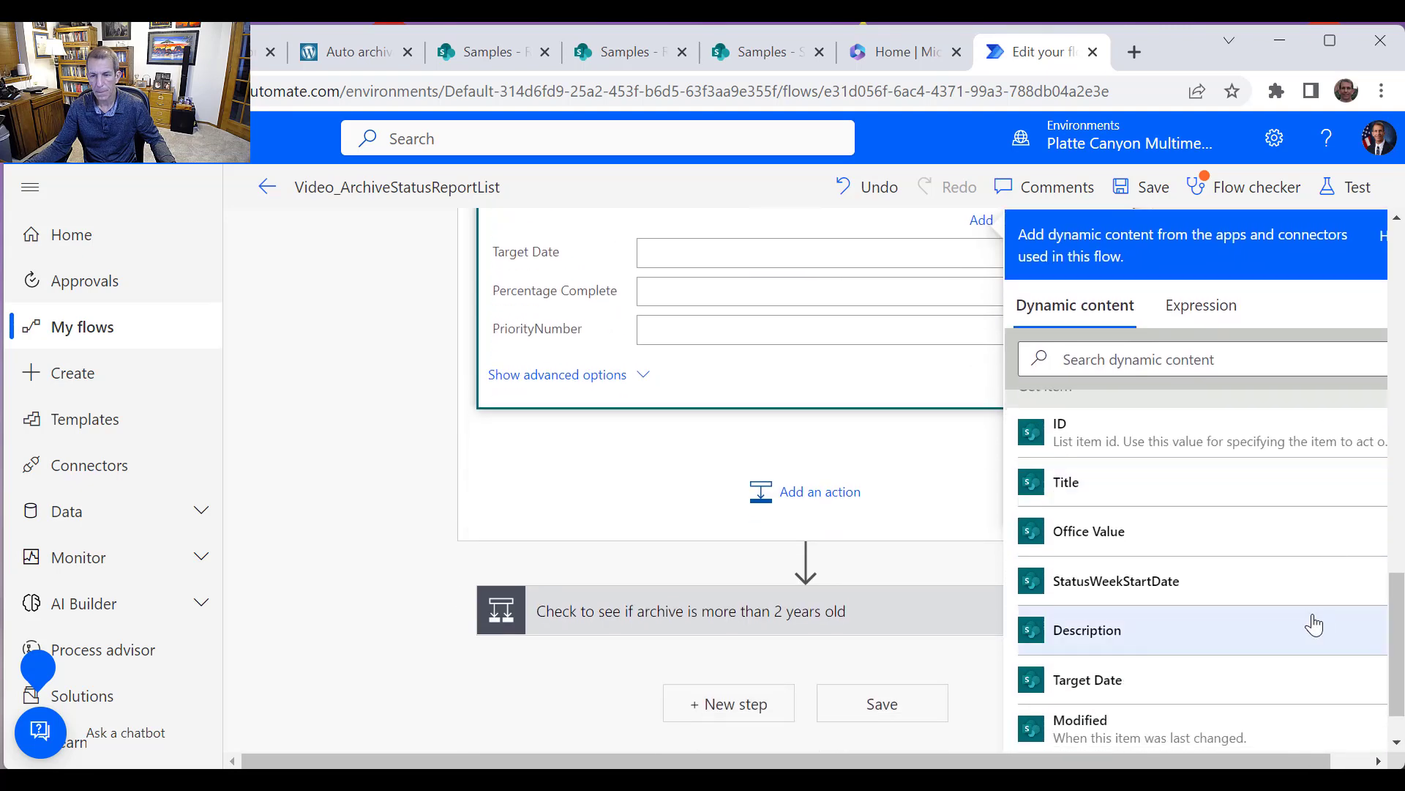
click(1152, 638)
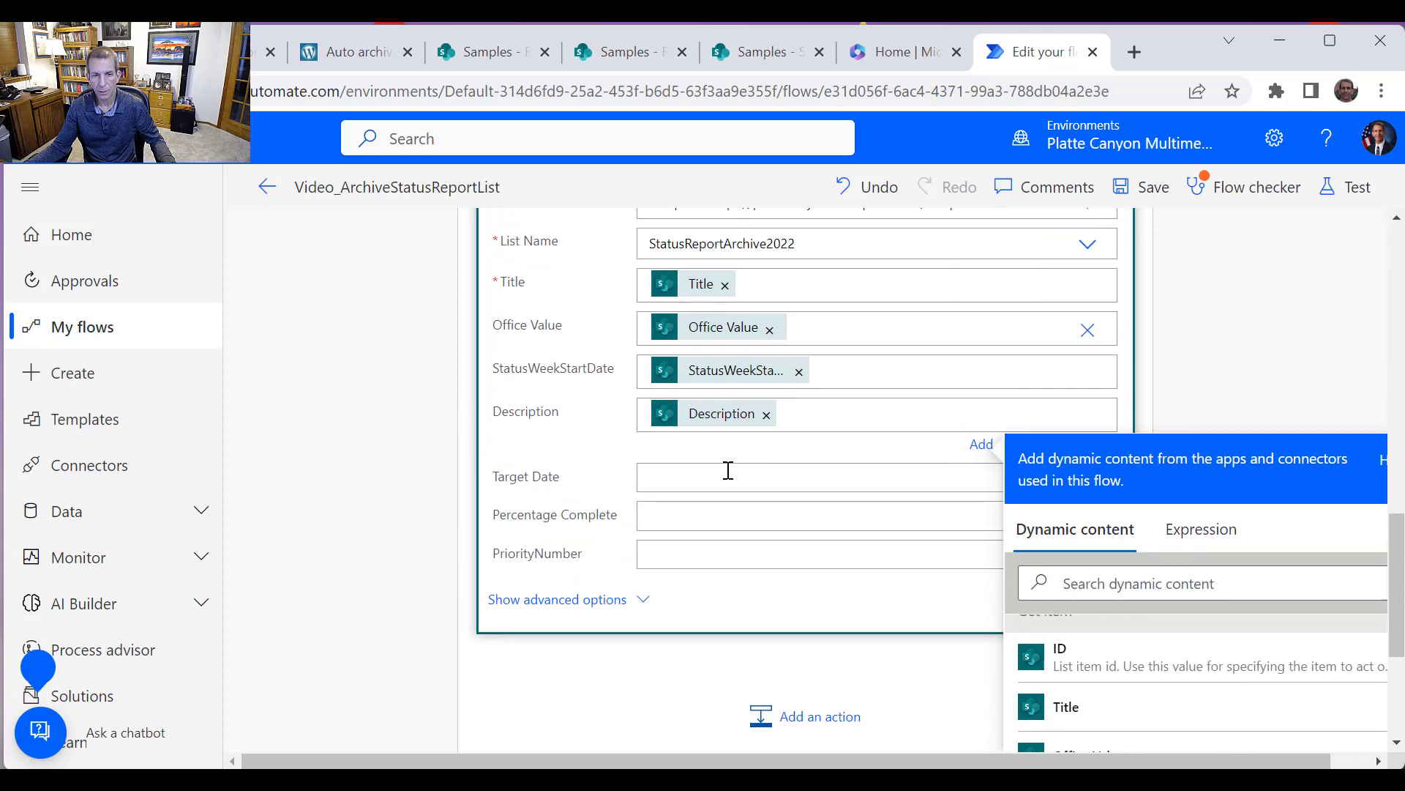
scroll(1227, 593, down, 5)
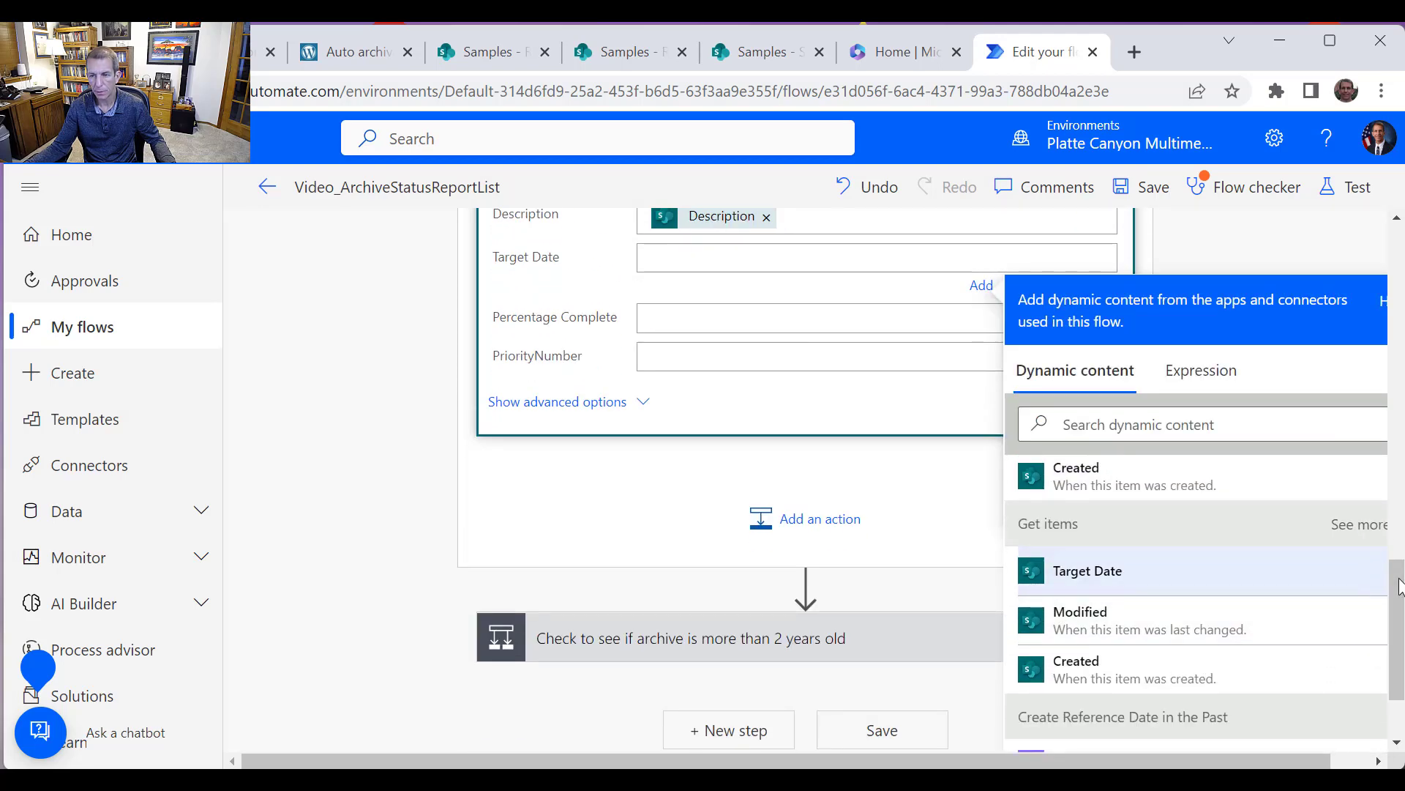
mouse_move(1399, 579)
mouse_down()
mouse_move(1400, 547)
mouse_move(1397, 609)
mouse_move(1395, 592)
mouse_up()
scroll(1394, 590, up, 1)
drag(1270, 760, 1334, 758)
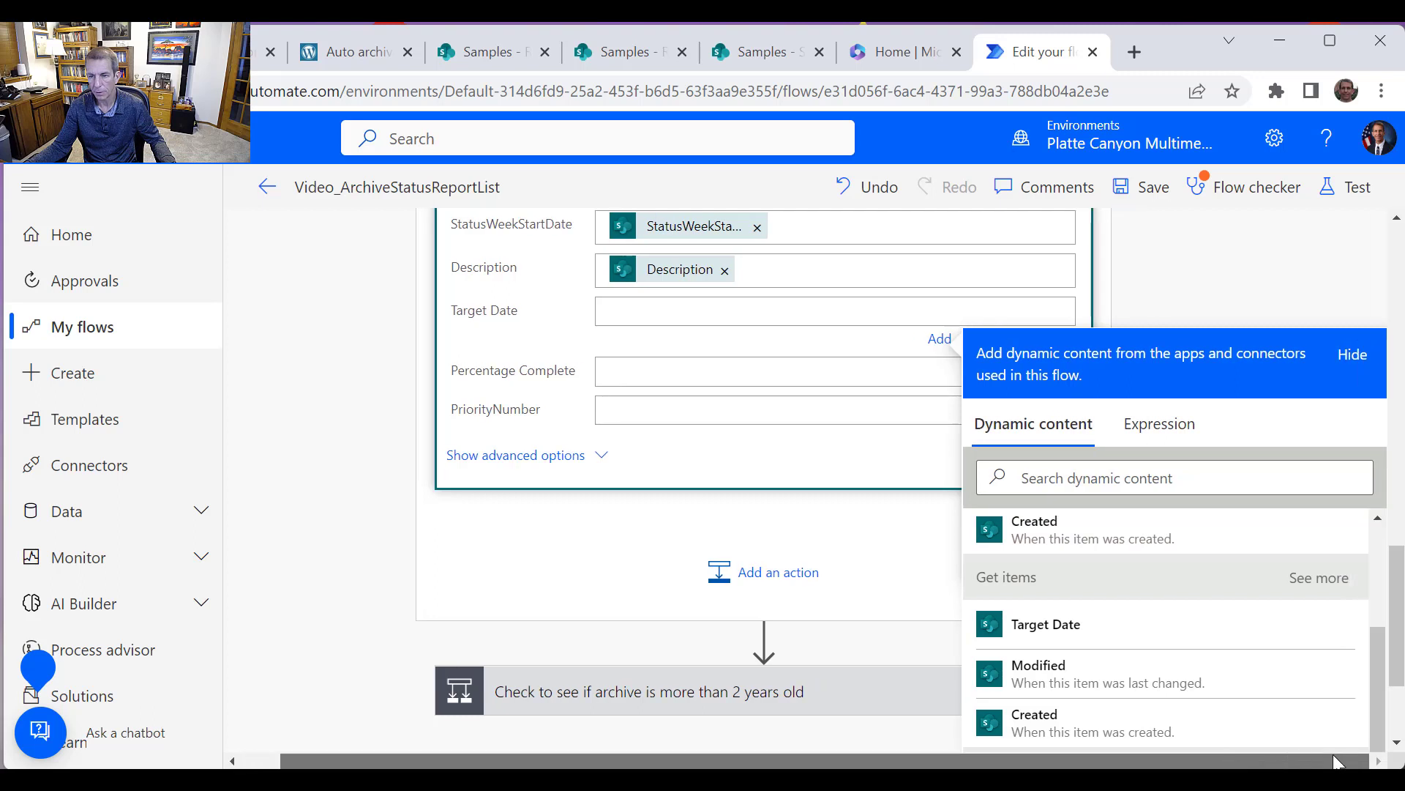
drag(1379, 663, 1385, 595)
click(1061, 575)
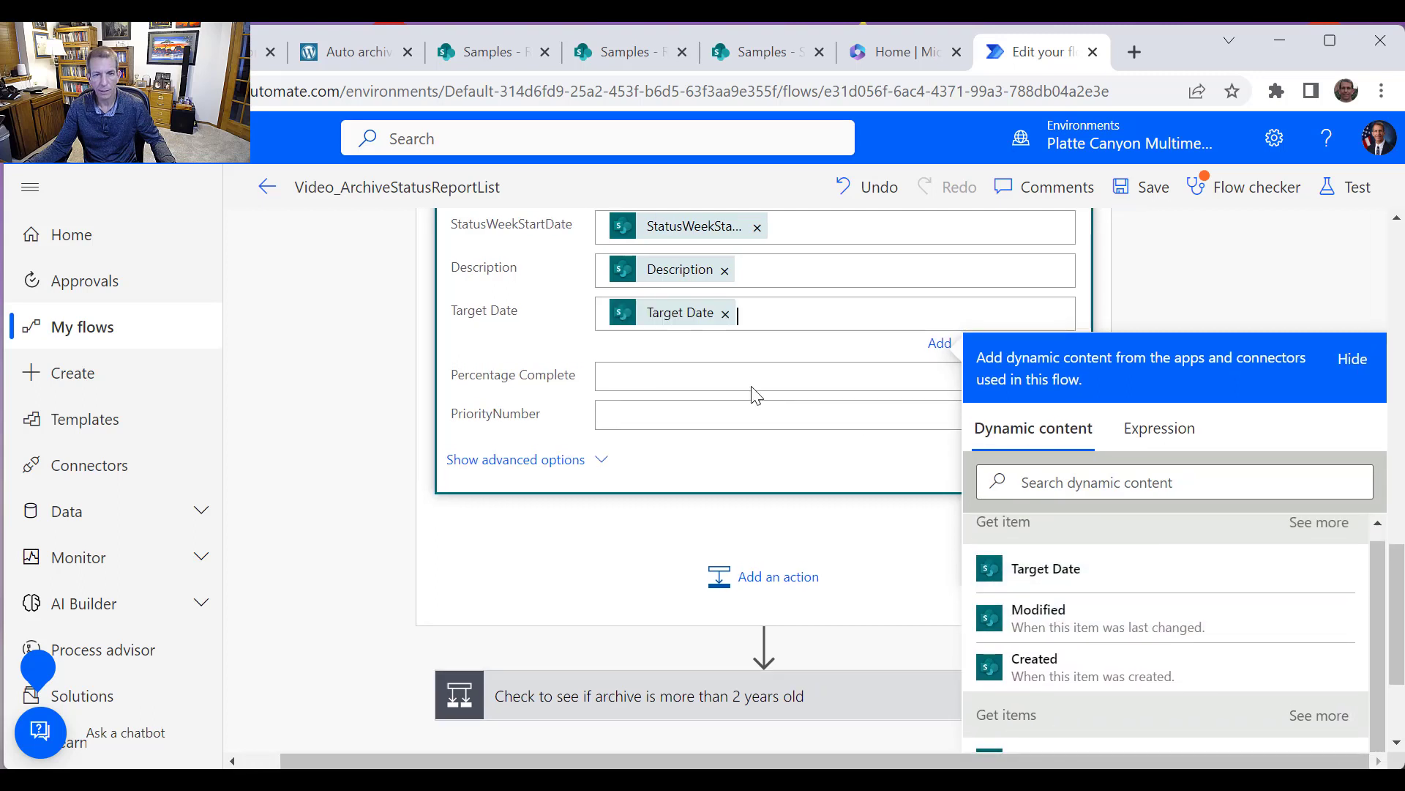
Map the Percentage Complete and PriorityNumber fields to Get item's Percentage Complete and PriorityNumber
click(659, 378)
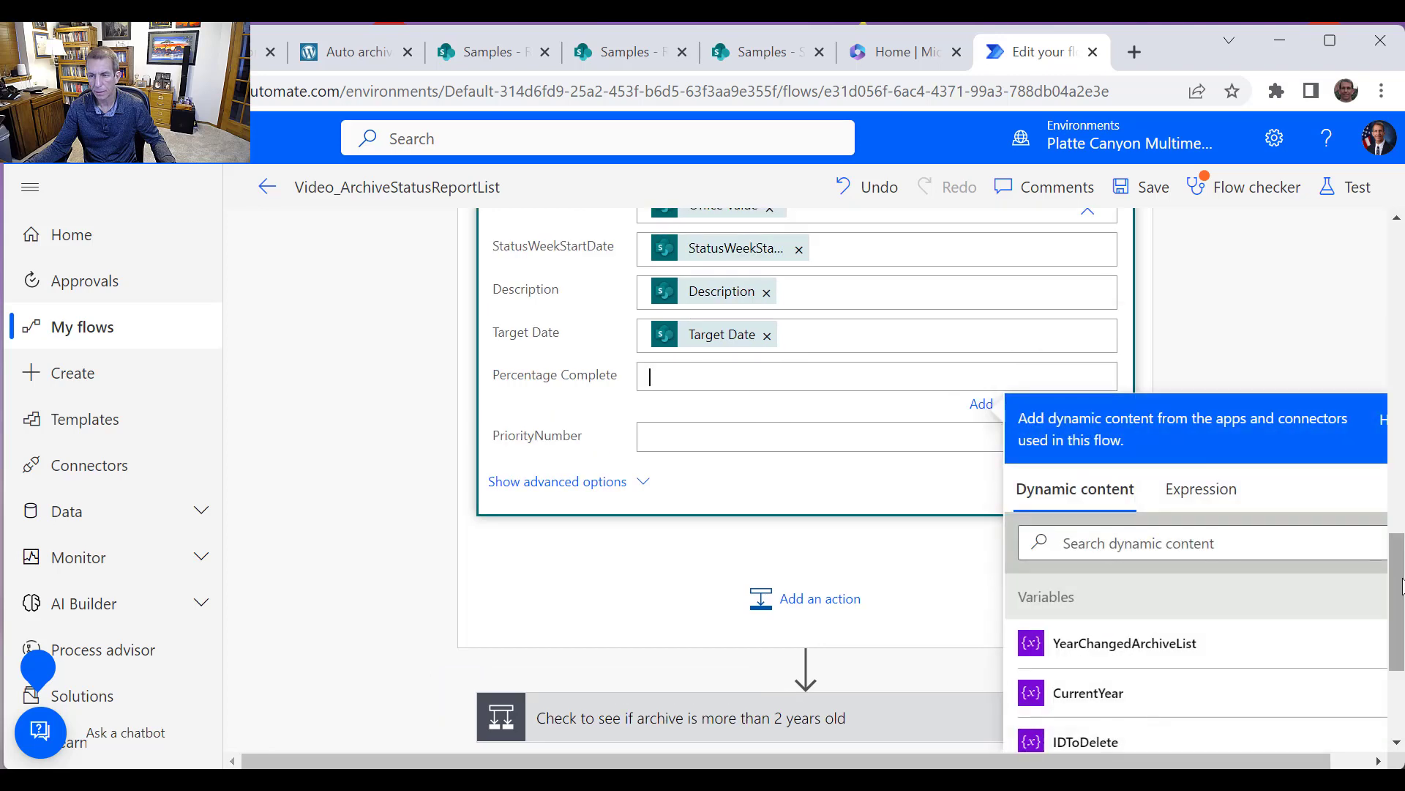
drag(1398, 598, 1398, 647)
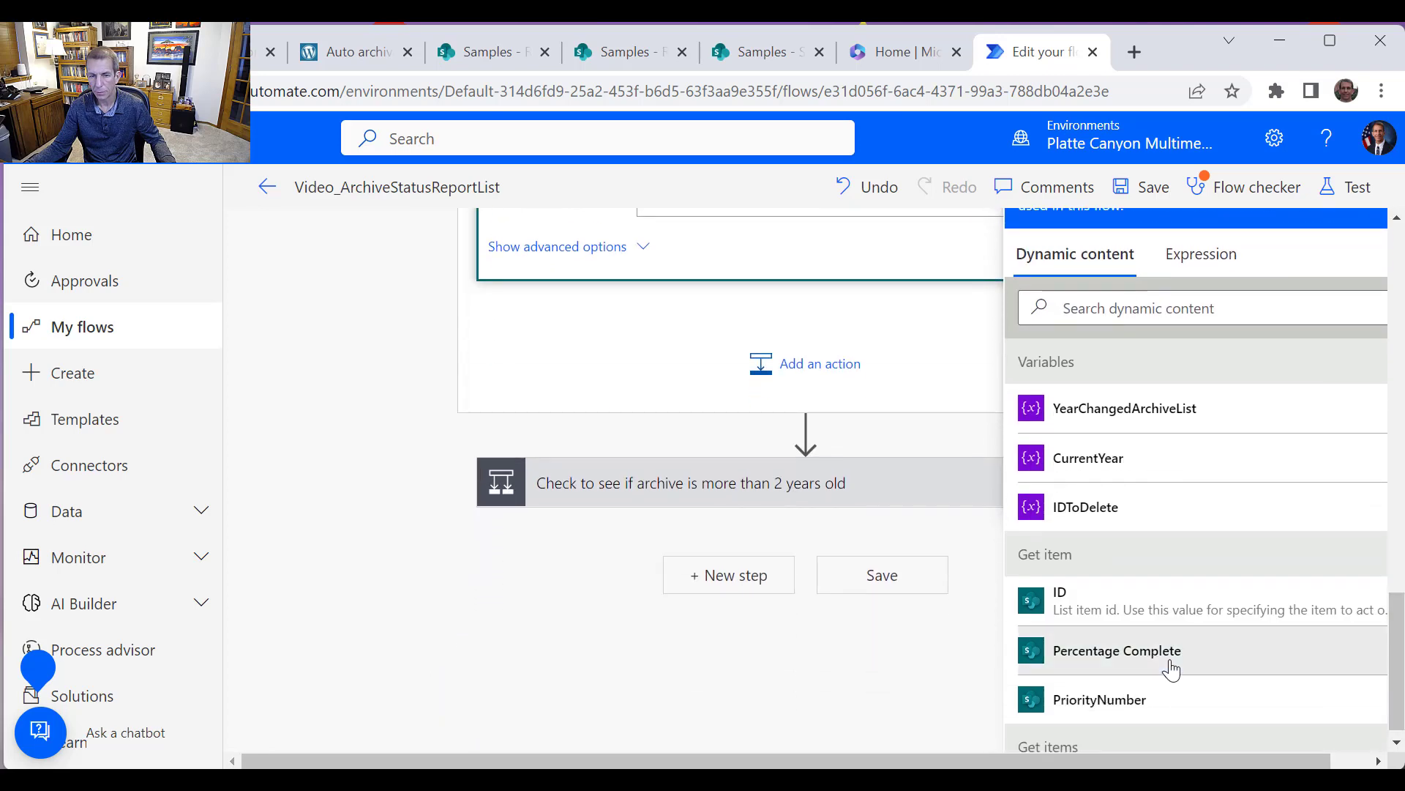
scroll(866, 489, up, 3)
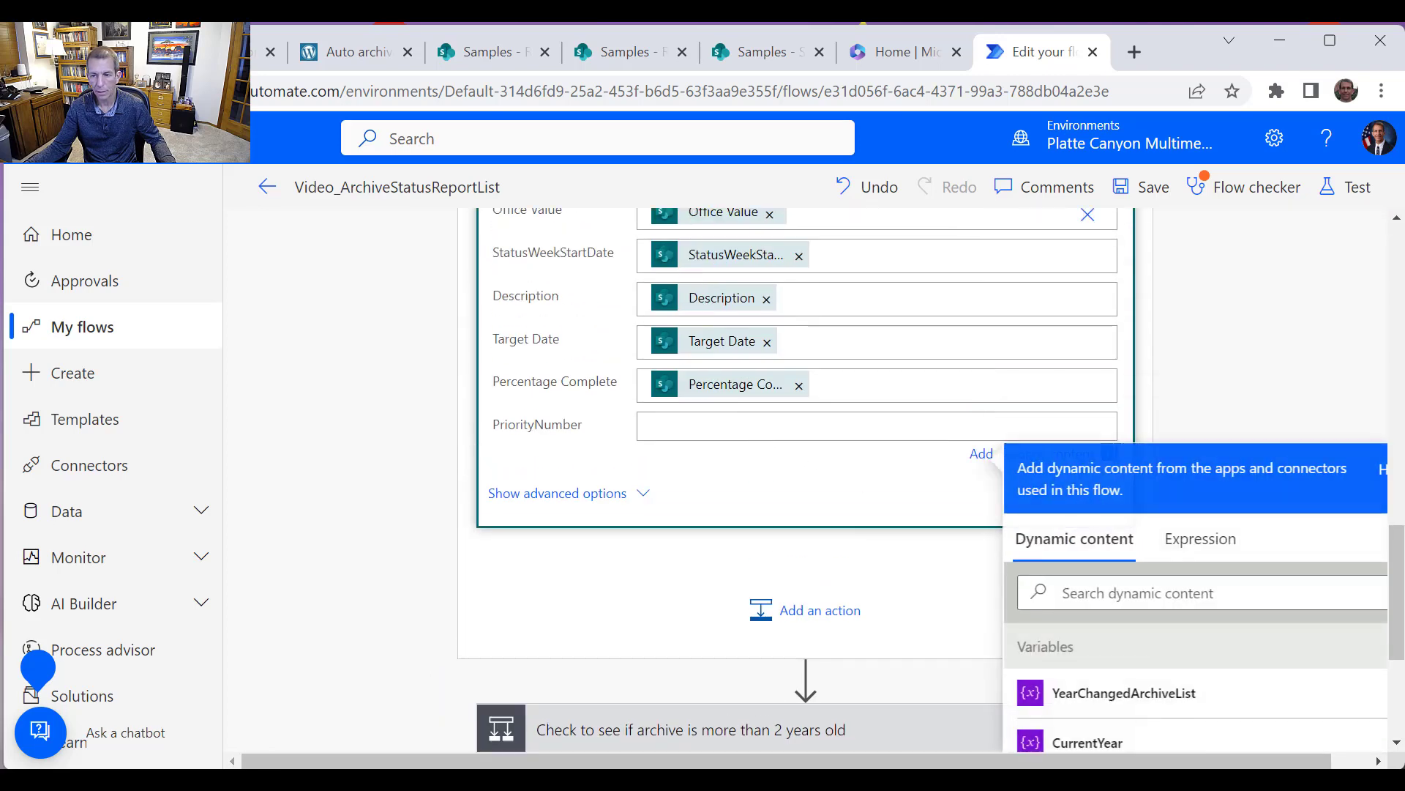
drag(1398, 646, 1398, 695)
click(1131, 691)
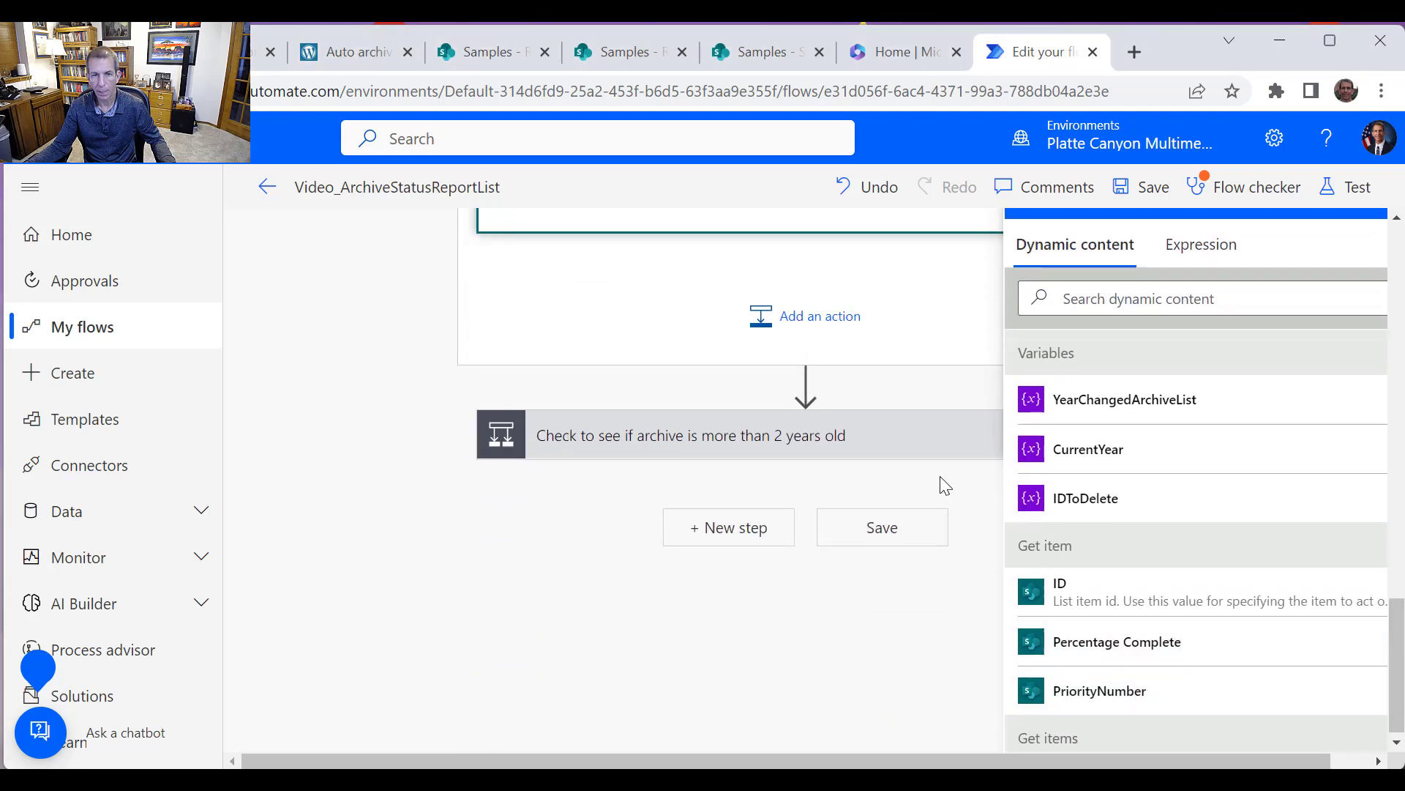
Save the flow and open the Flow checker
scroll(916, 460, up, 5)
scroll(1228, 291, up, 2)
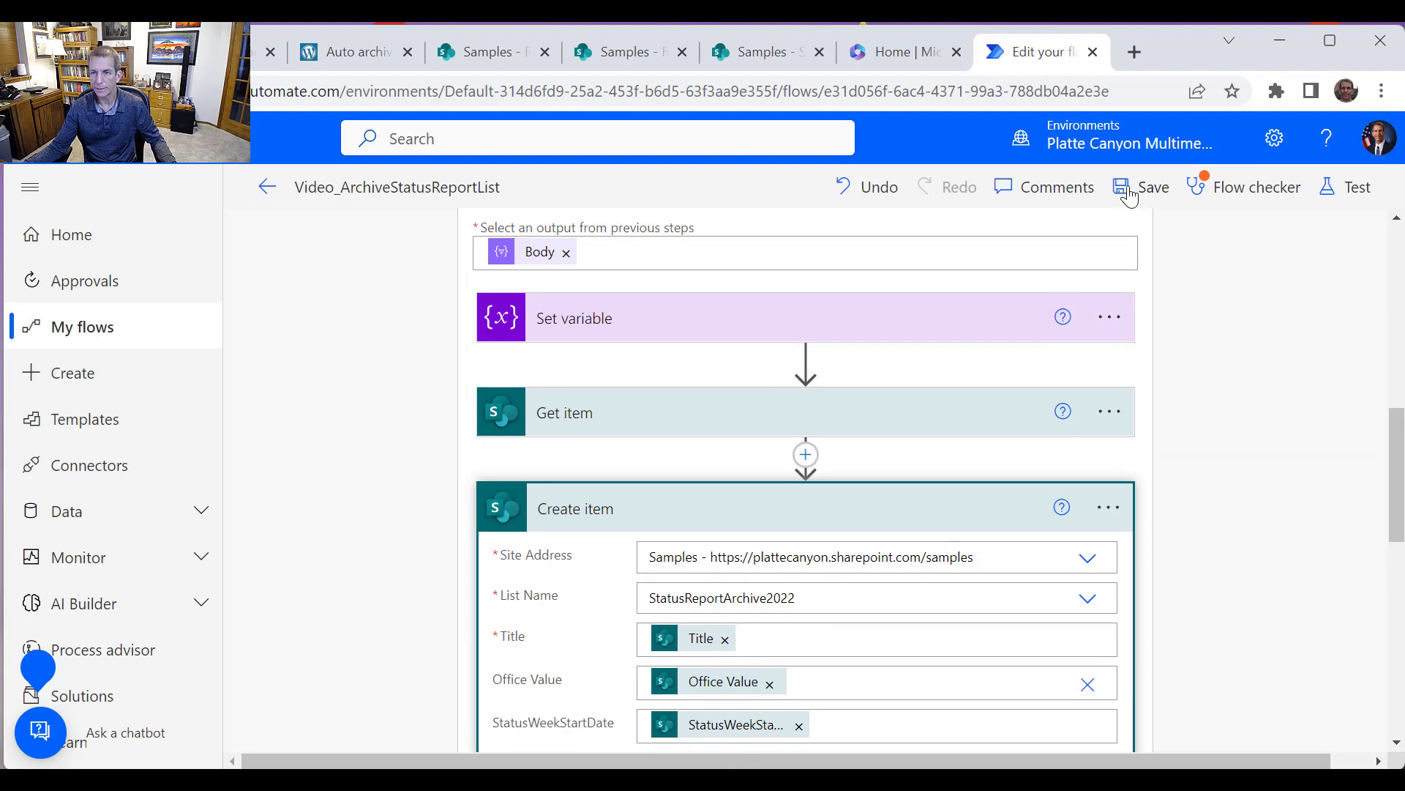
click(1146, 192)
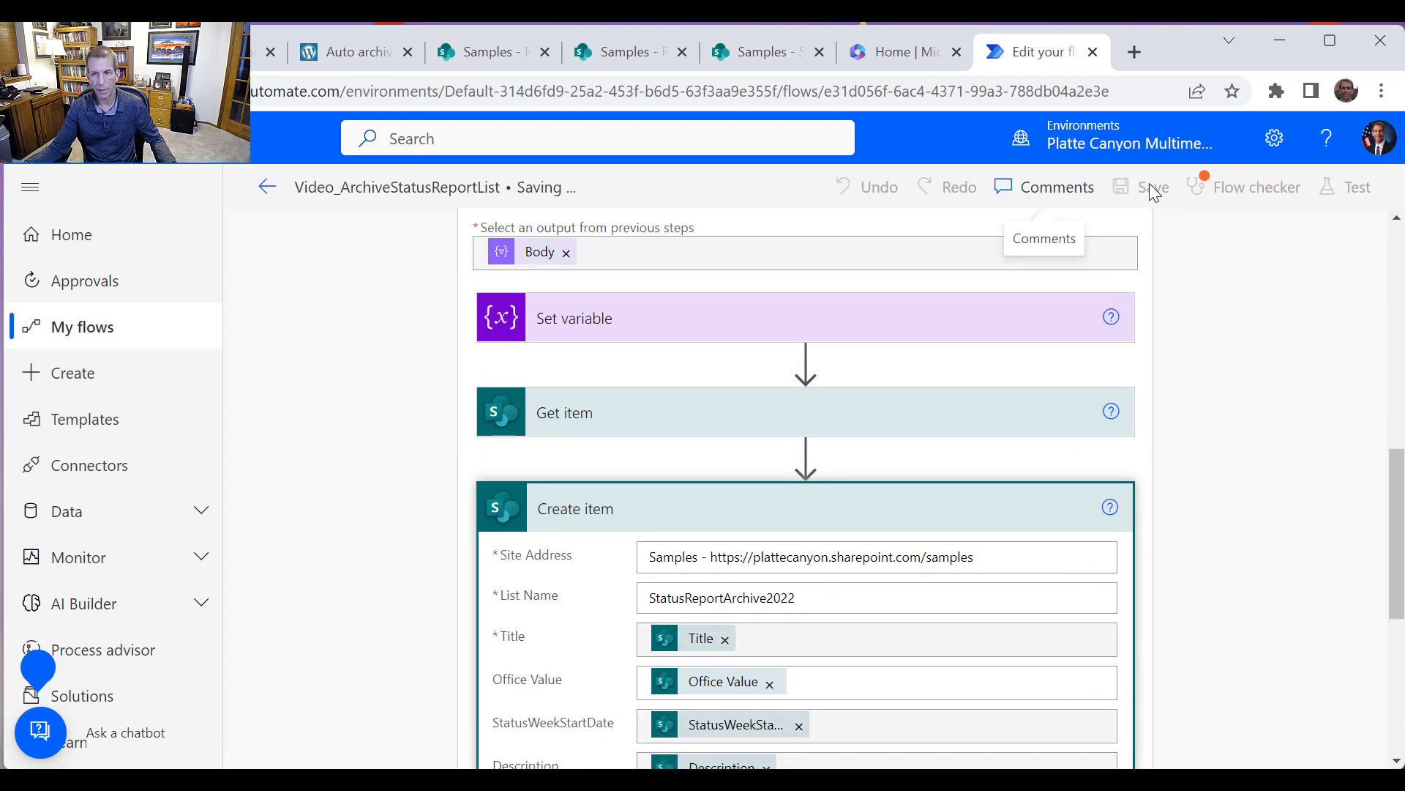
click(1244, 188)
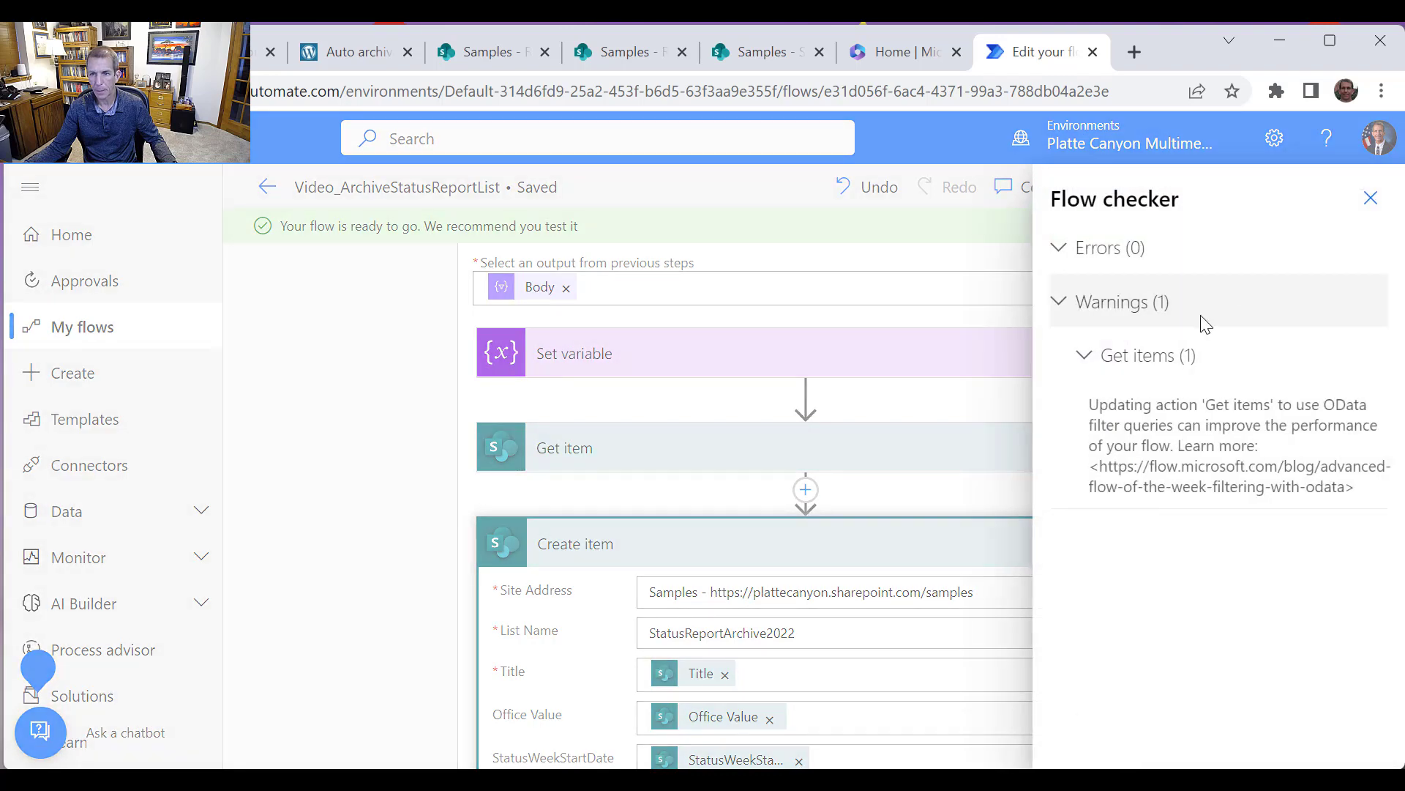
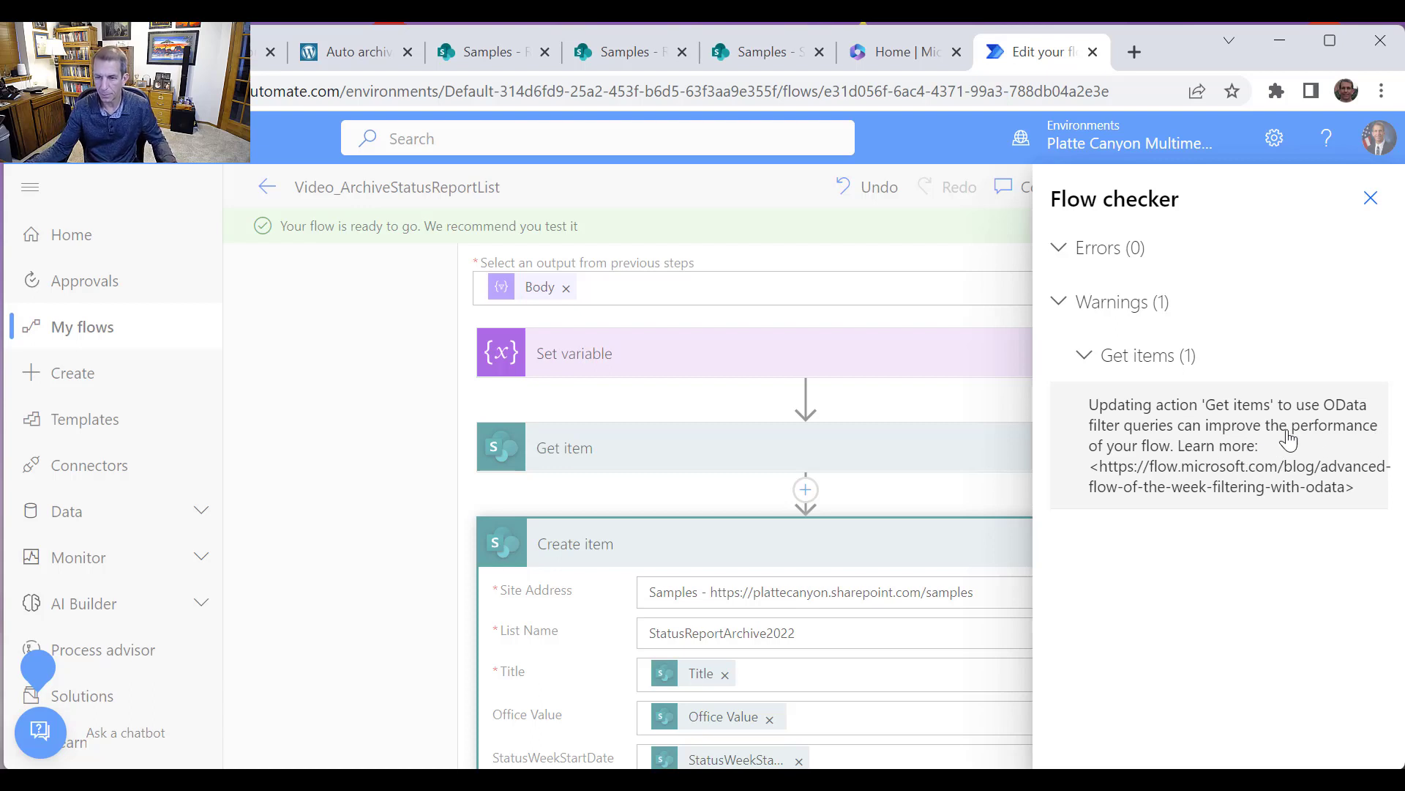
click(1371, 199)
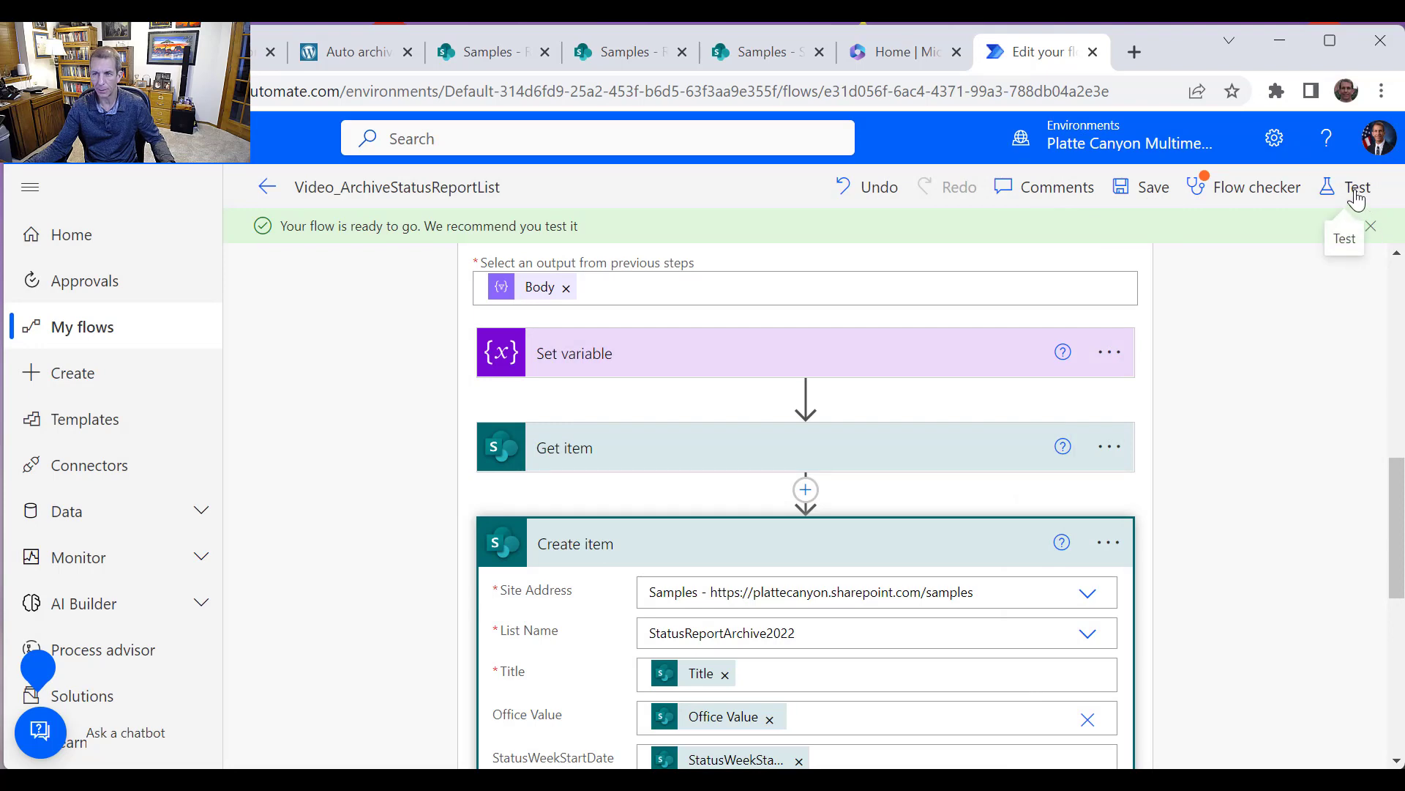
click(1357, 200)
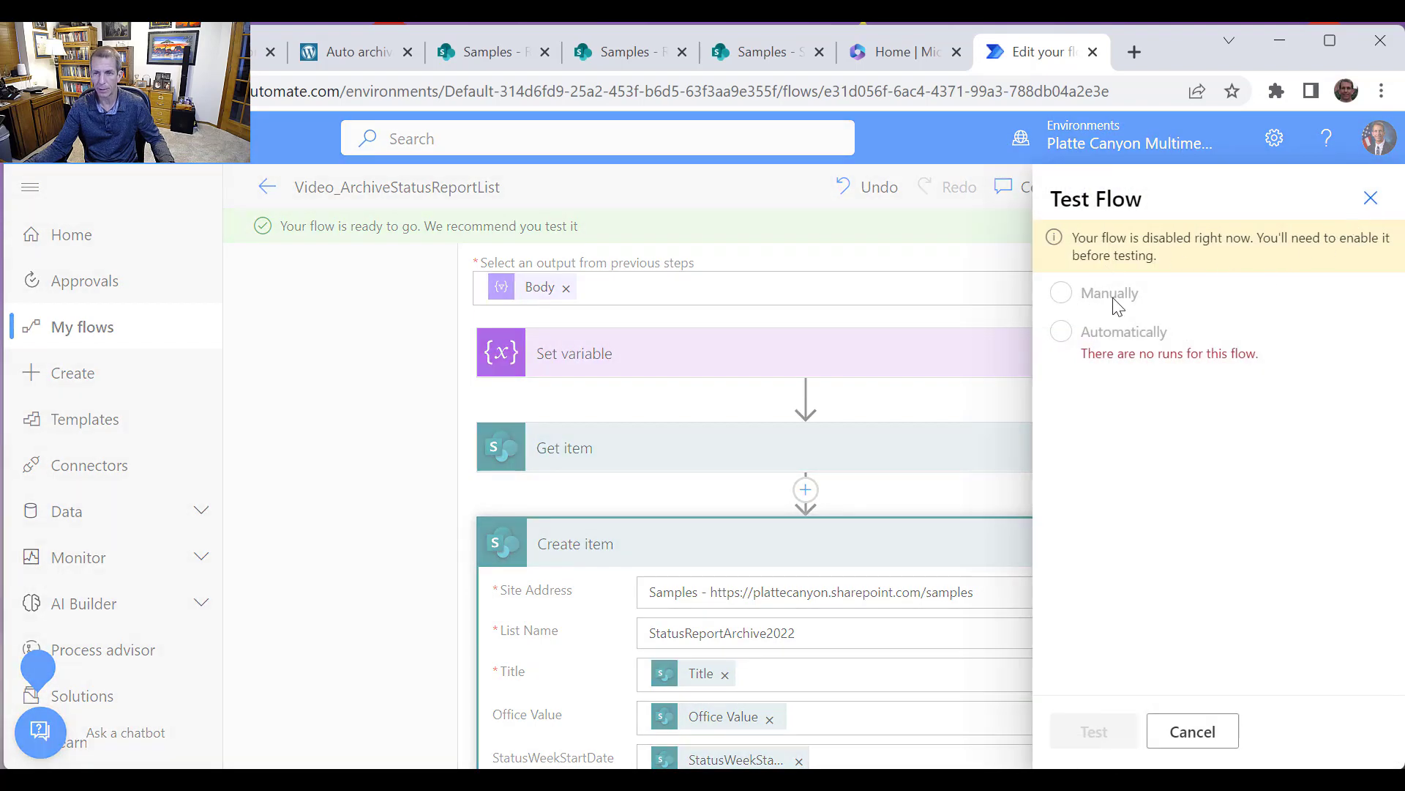
click(1203, 731)
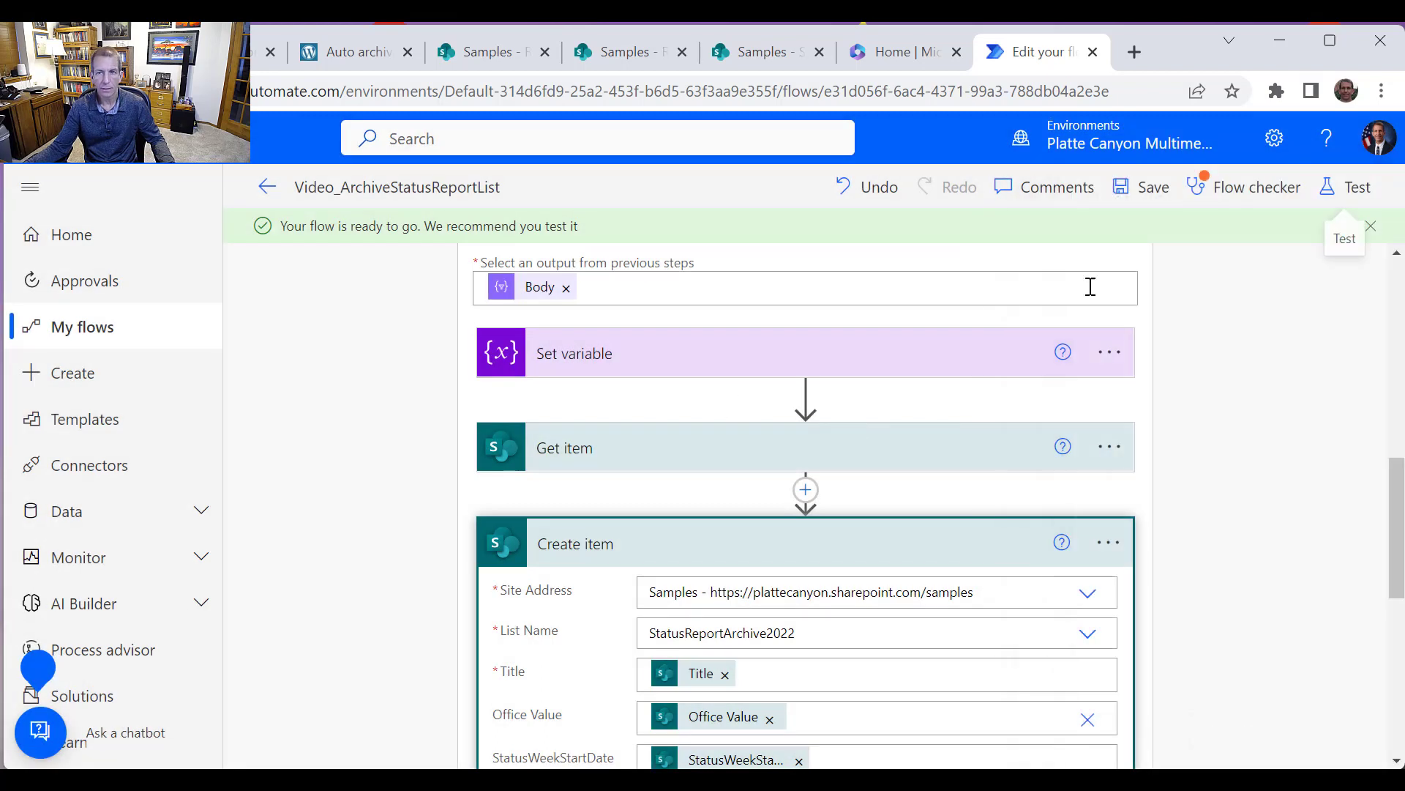
Save the flow, close the Flow checker, return to the flow's details page and turn the flow on
click(1153, 189)
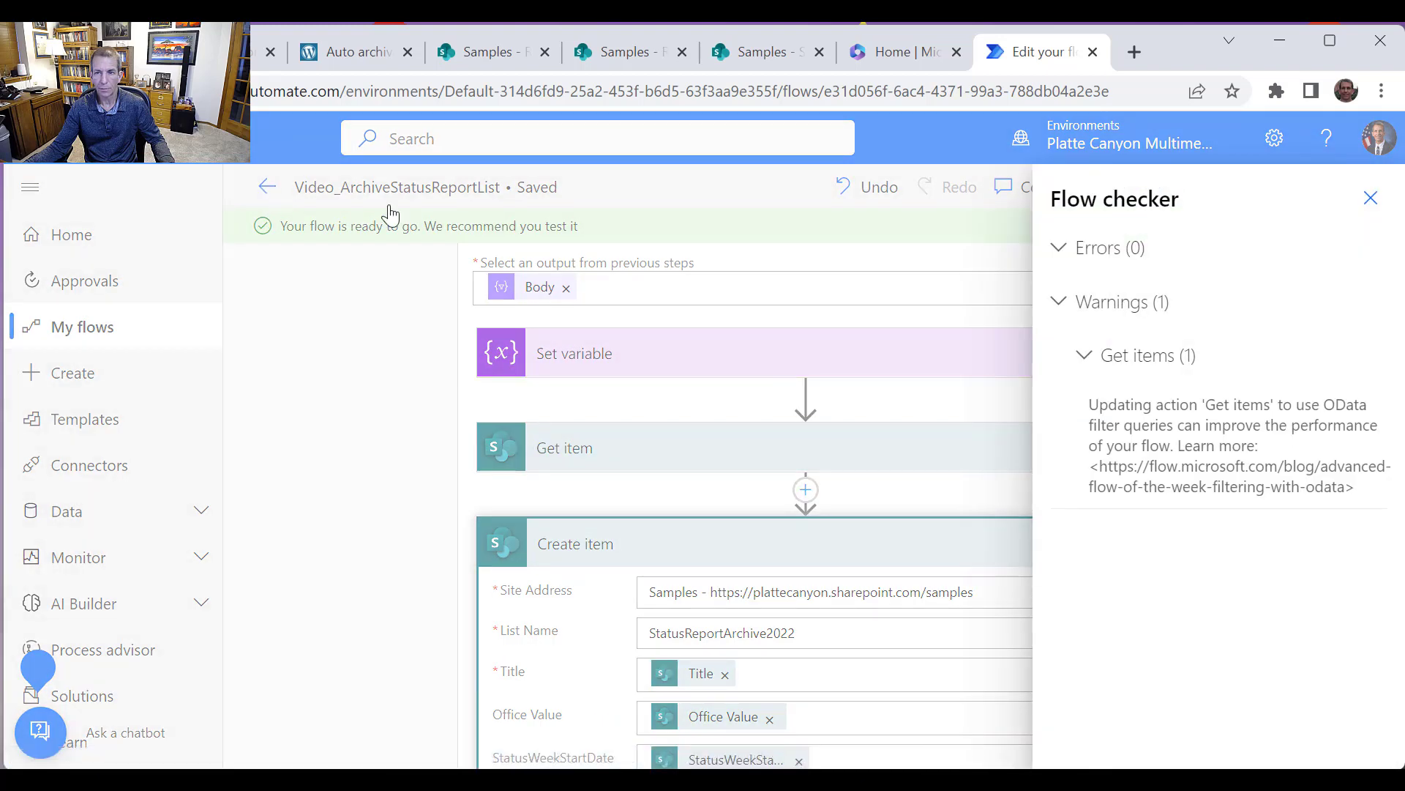
drag(393, 215, 1357, 216)
click(1370, 199)
click(268, 188)
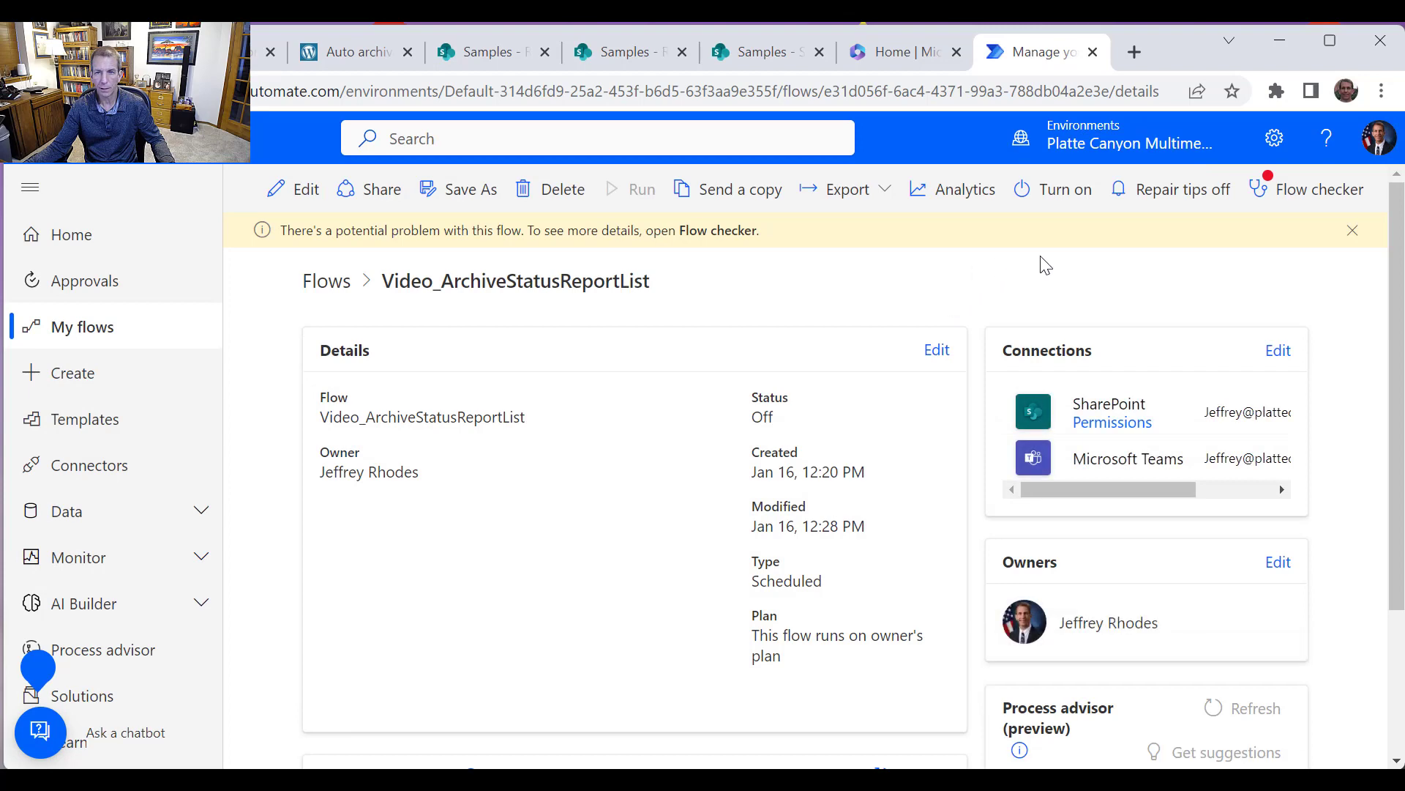
click(1070, 202)
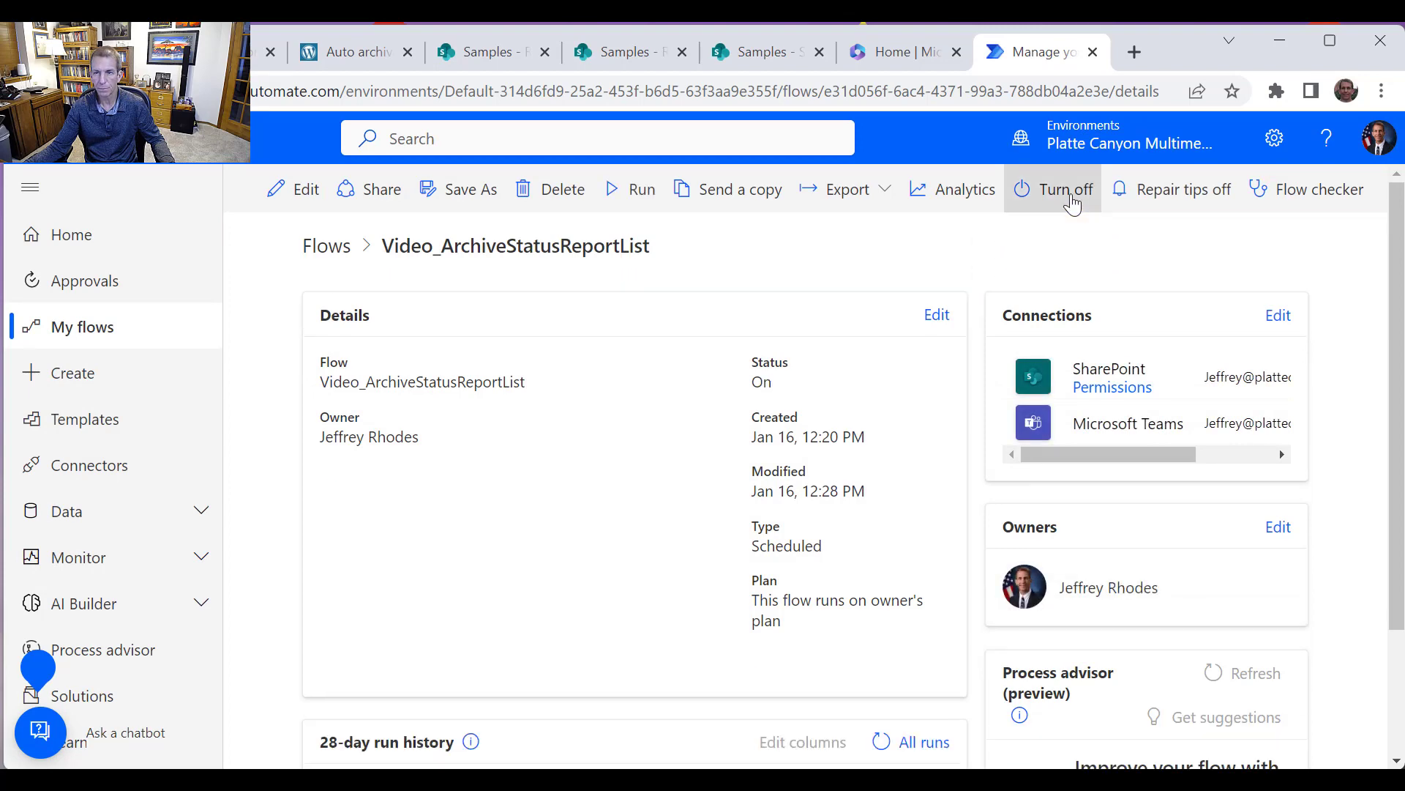
Open the flow for editing and run a manual test of it
click(295, 189)
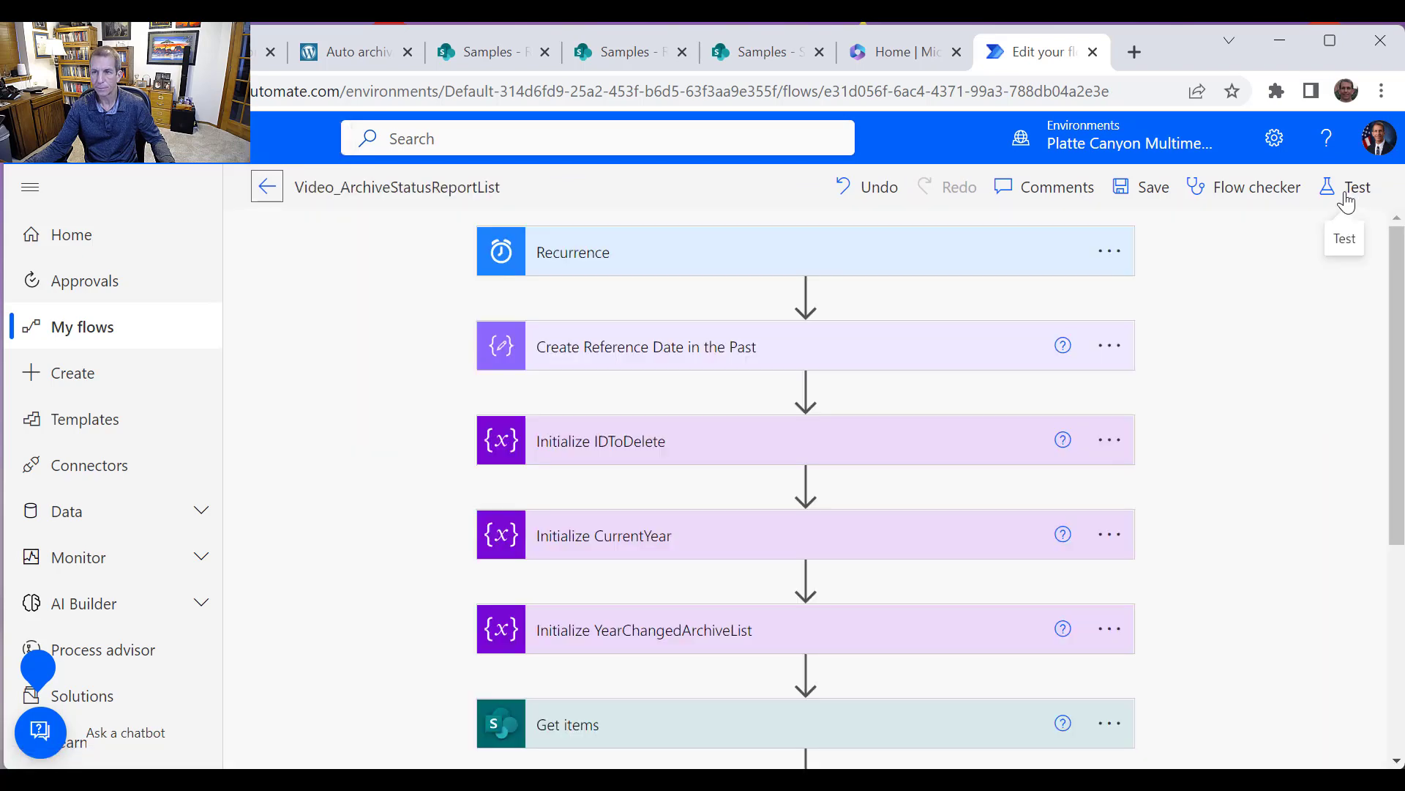
click(1347, 192)
click(1095, 249)
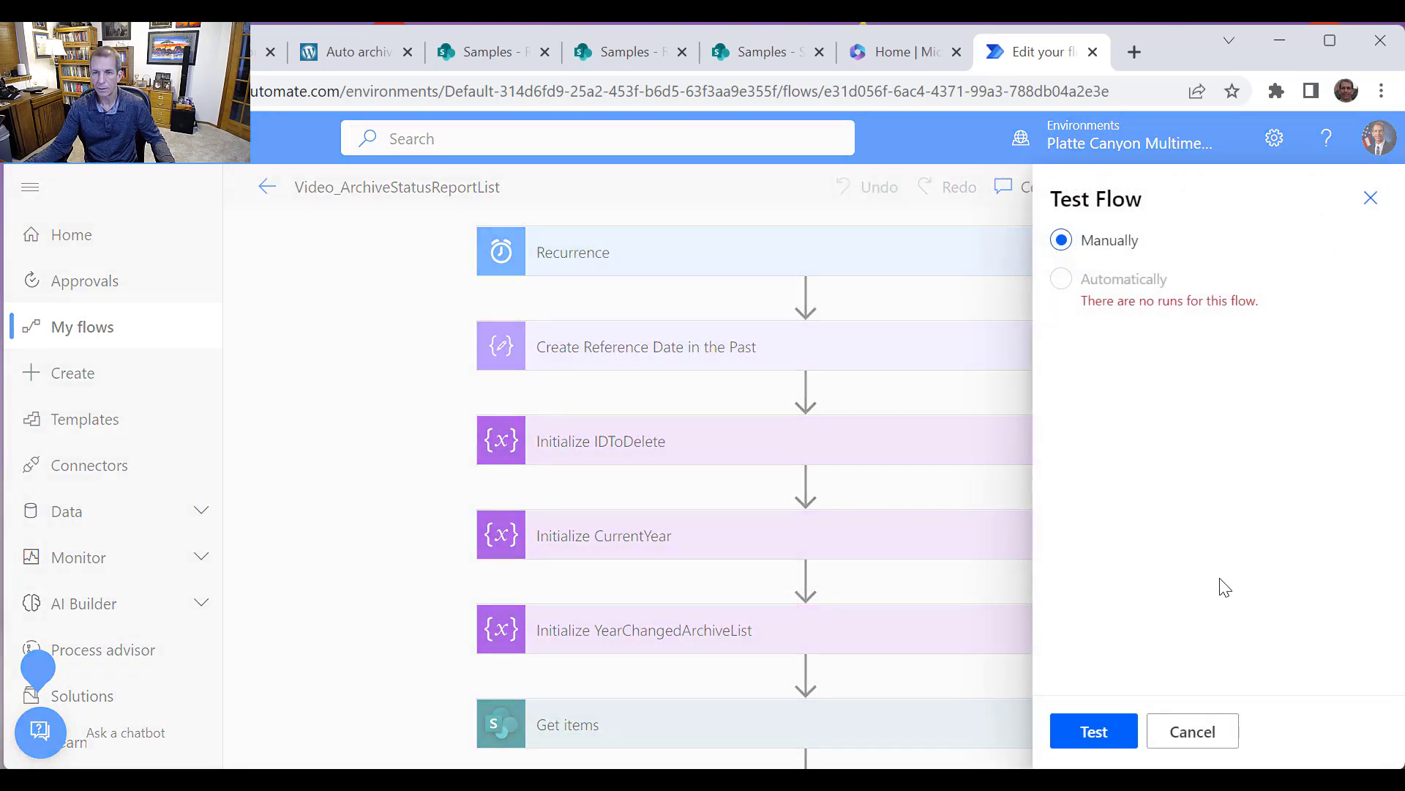
click(1107, 729)
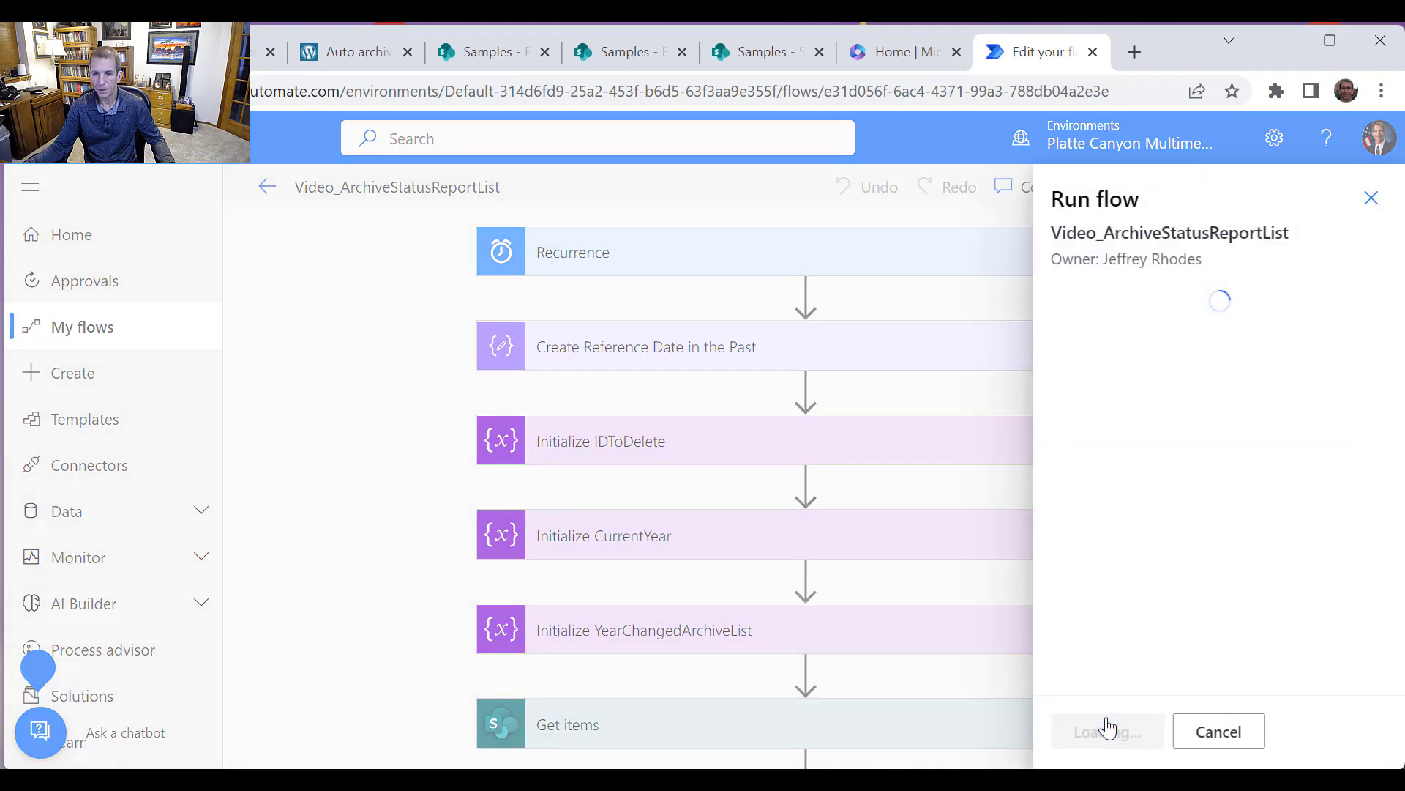
click(1107, 739)
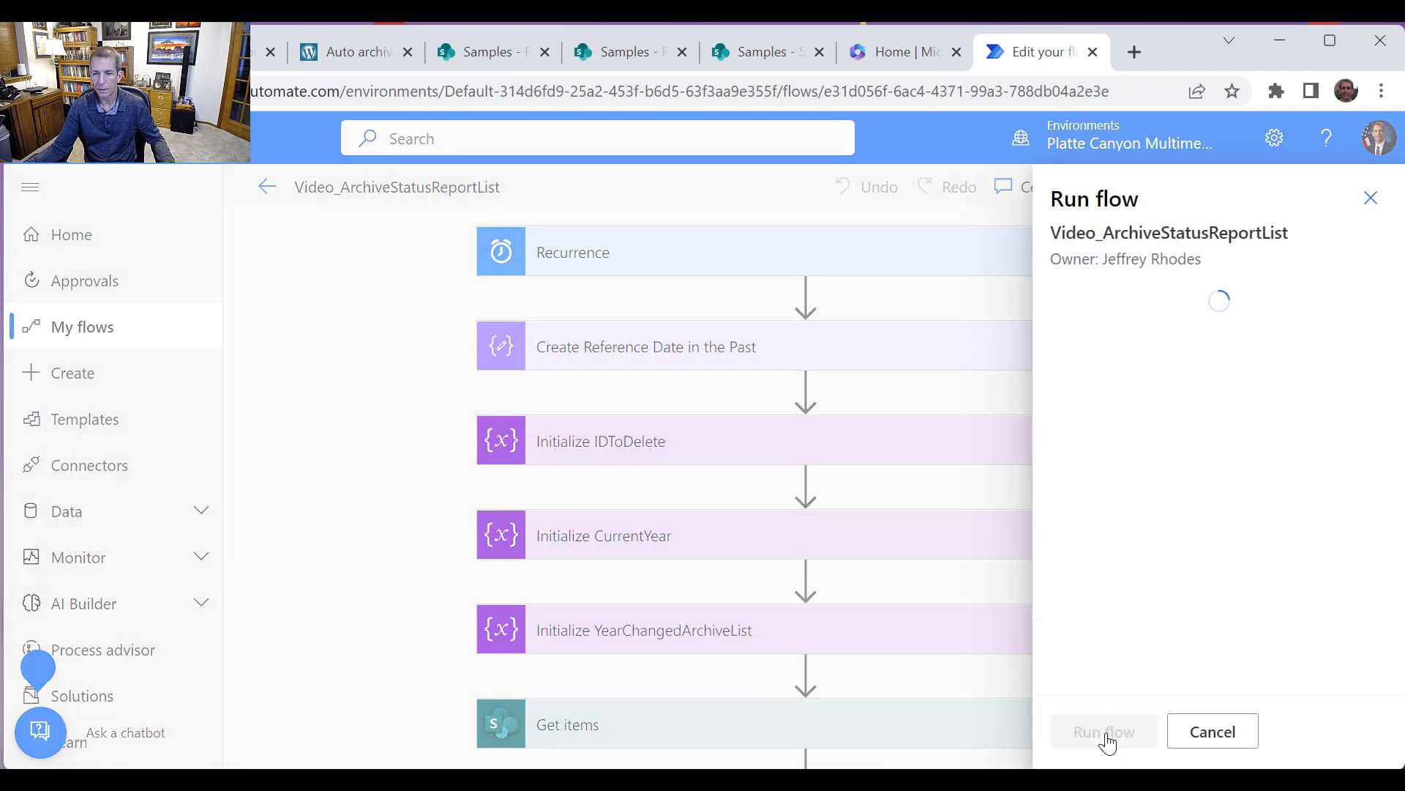
click(1094, 732)
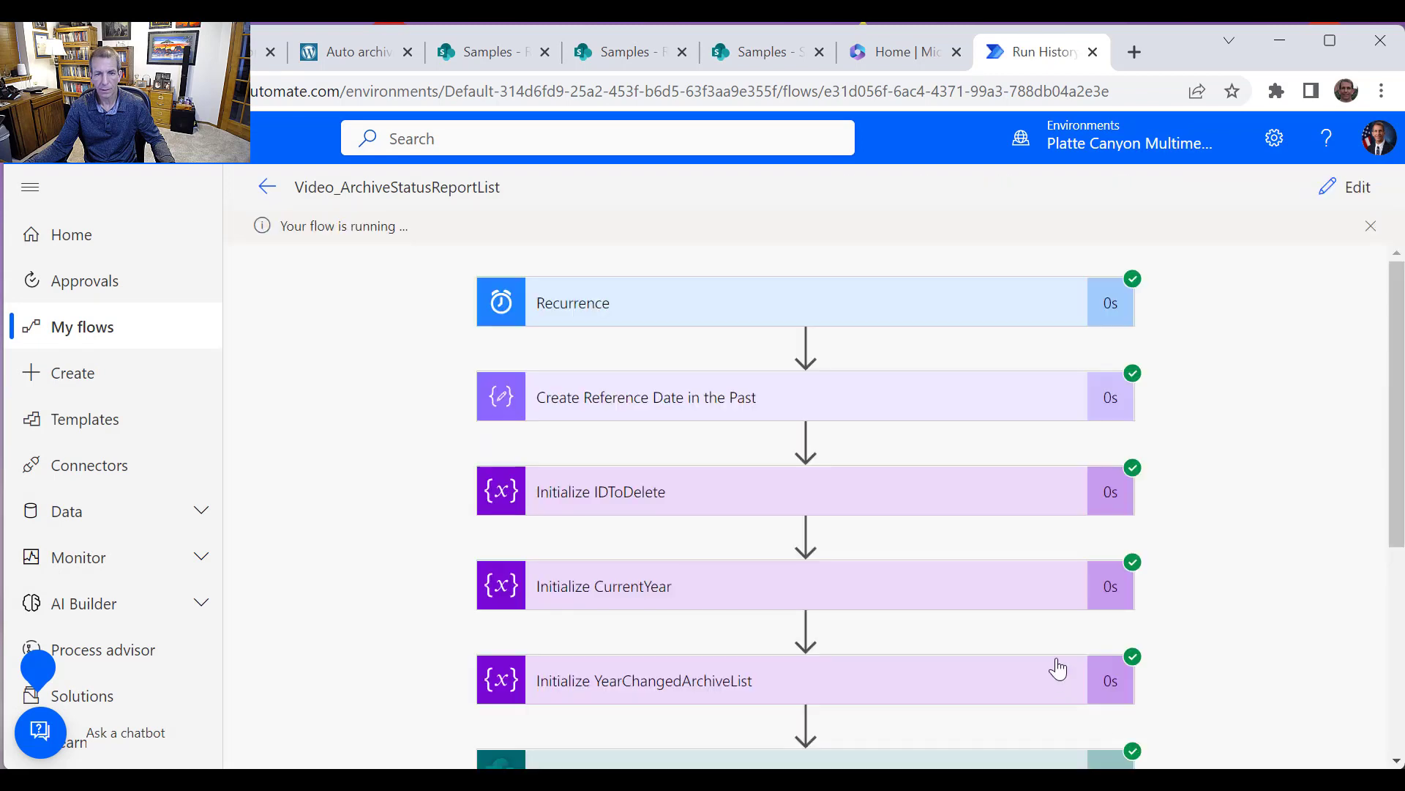
Review the test run's results for the Filter array action and the loop through each item
scroll(942, 423, down, 5)
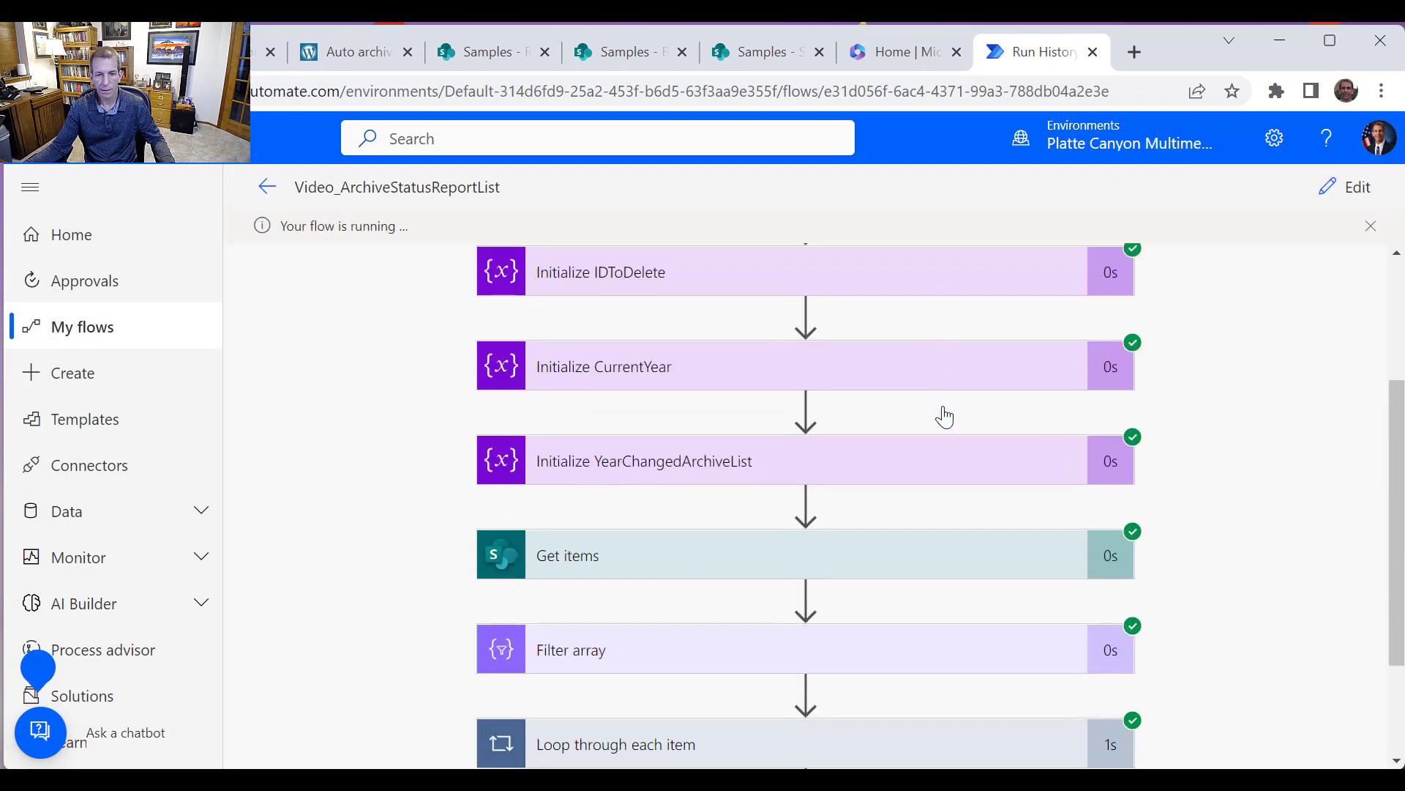
click(953, 545)
scroll(963, 552, down, 3)
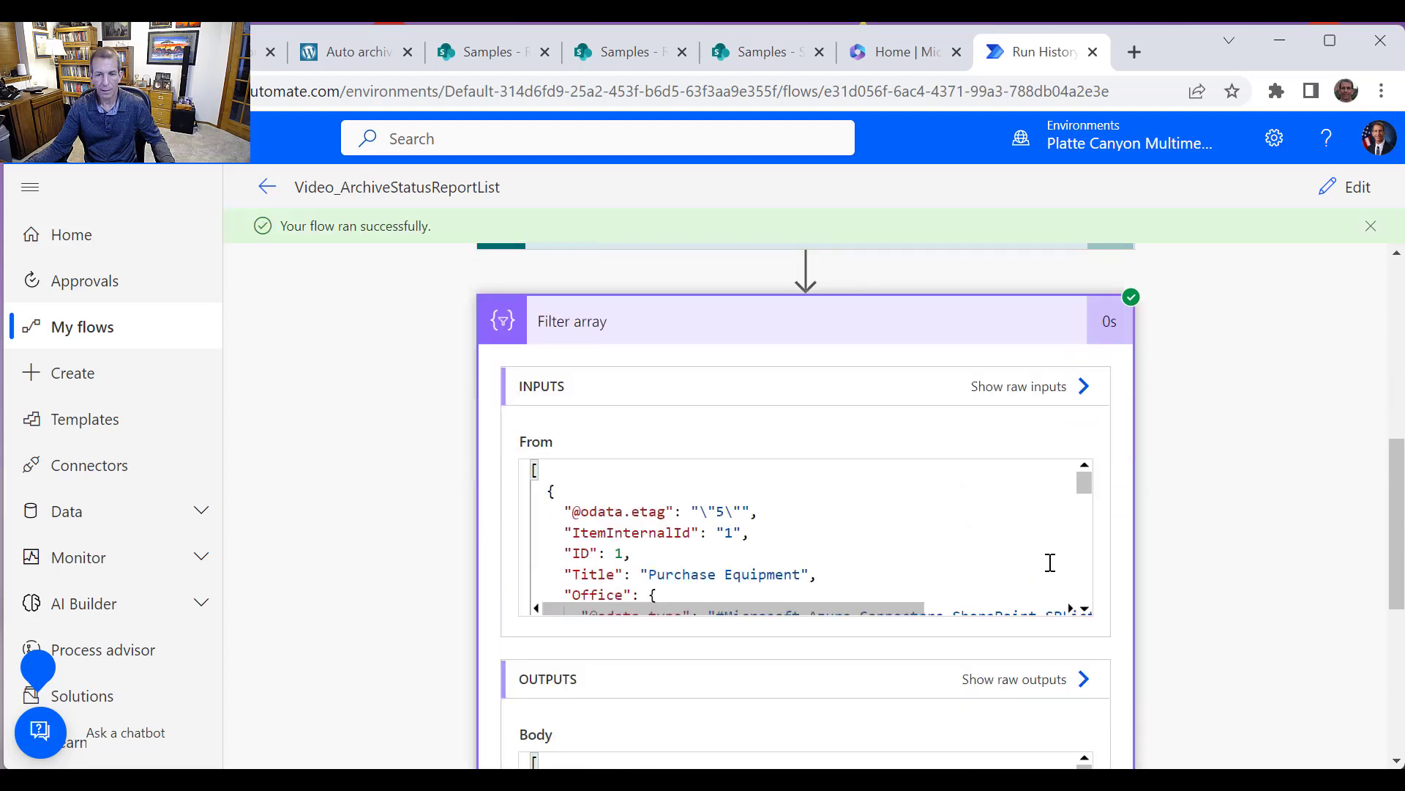
scroll(1050, 562, down, 5)
scroll(1135, 703, down, 5)
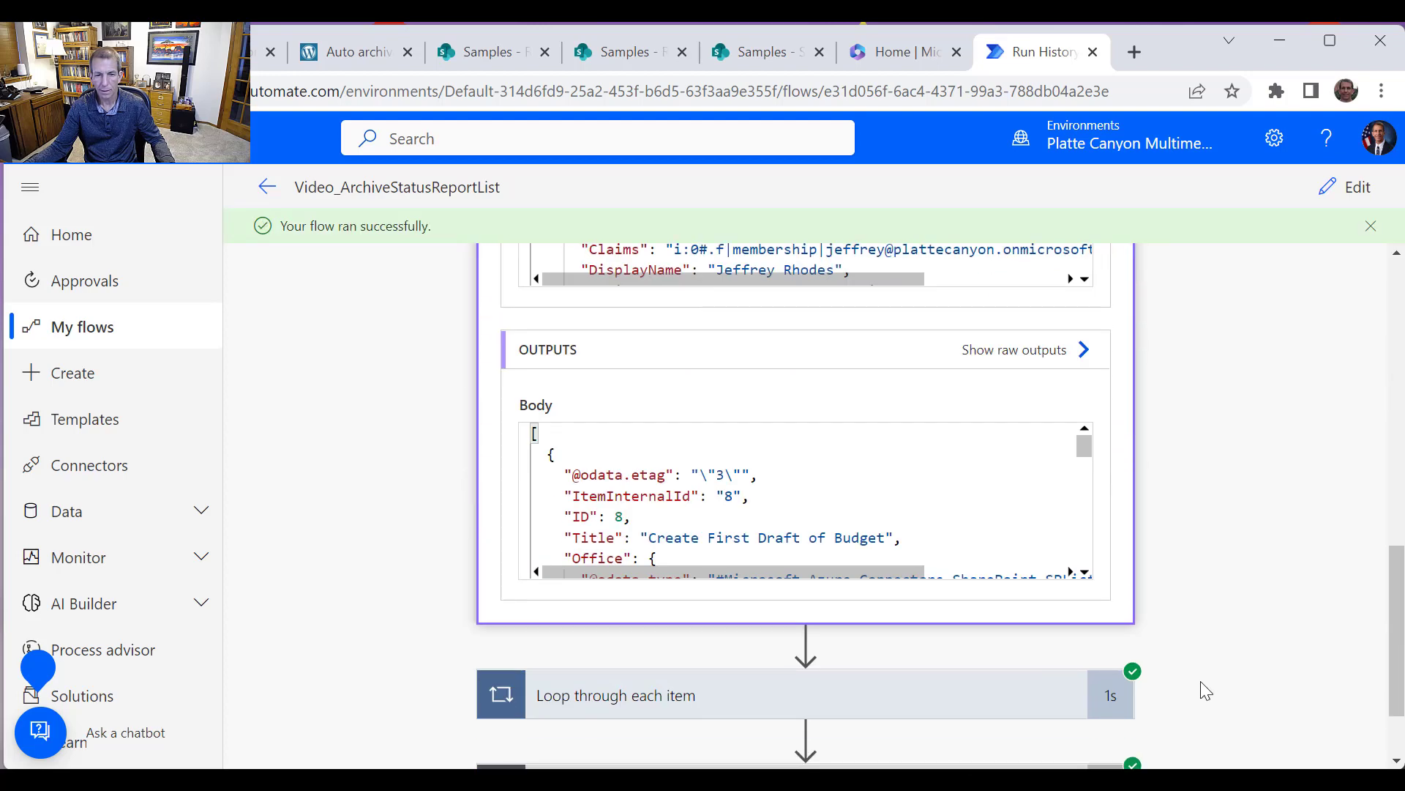
scroll(902, 707, down, 2)
click(840, 595)
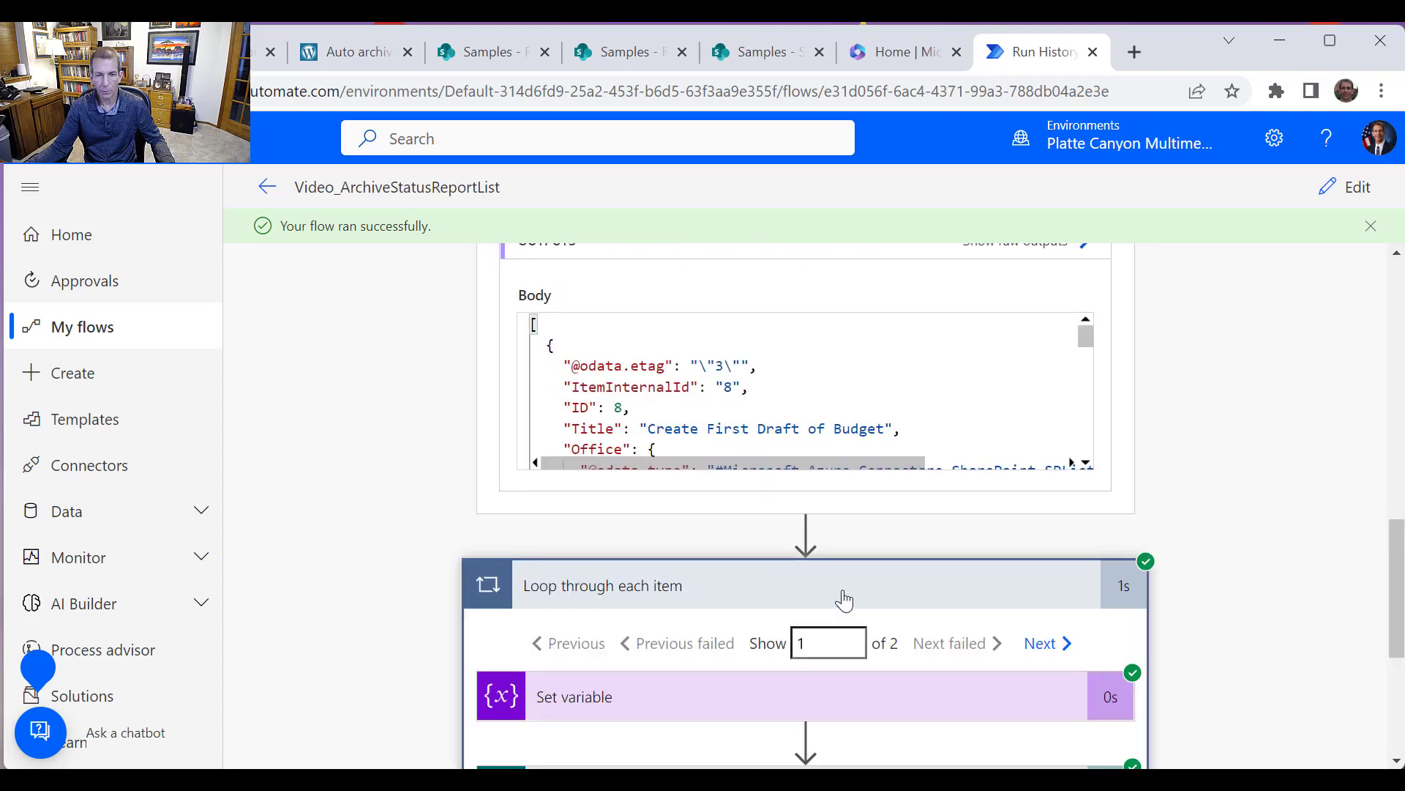
scroll(871, 571, down, 3)
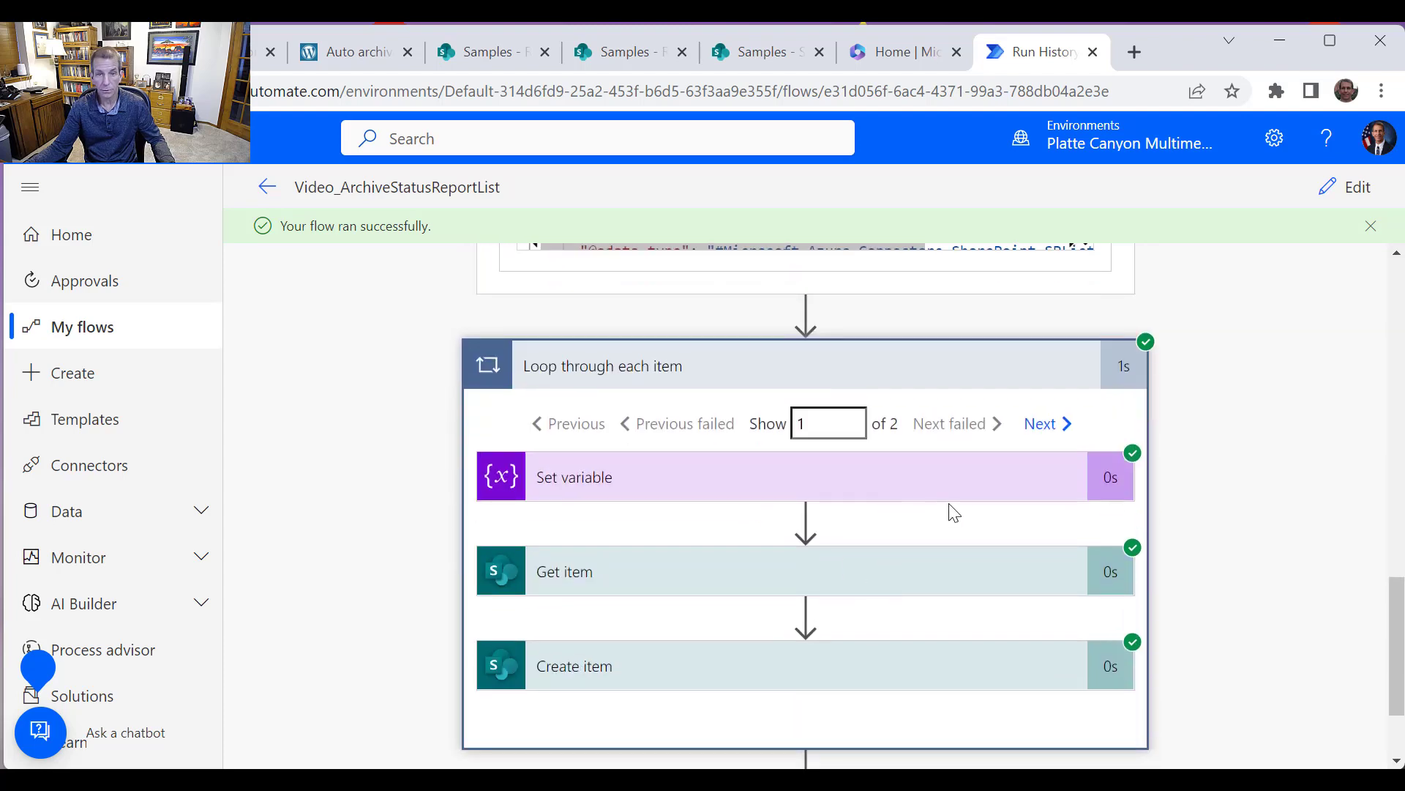
Check the StatusReport list items and their IDs in SharePoint, then return to the run history
click(735, 38)
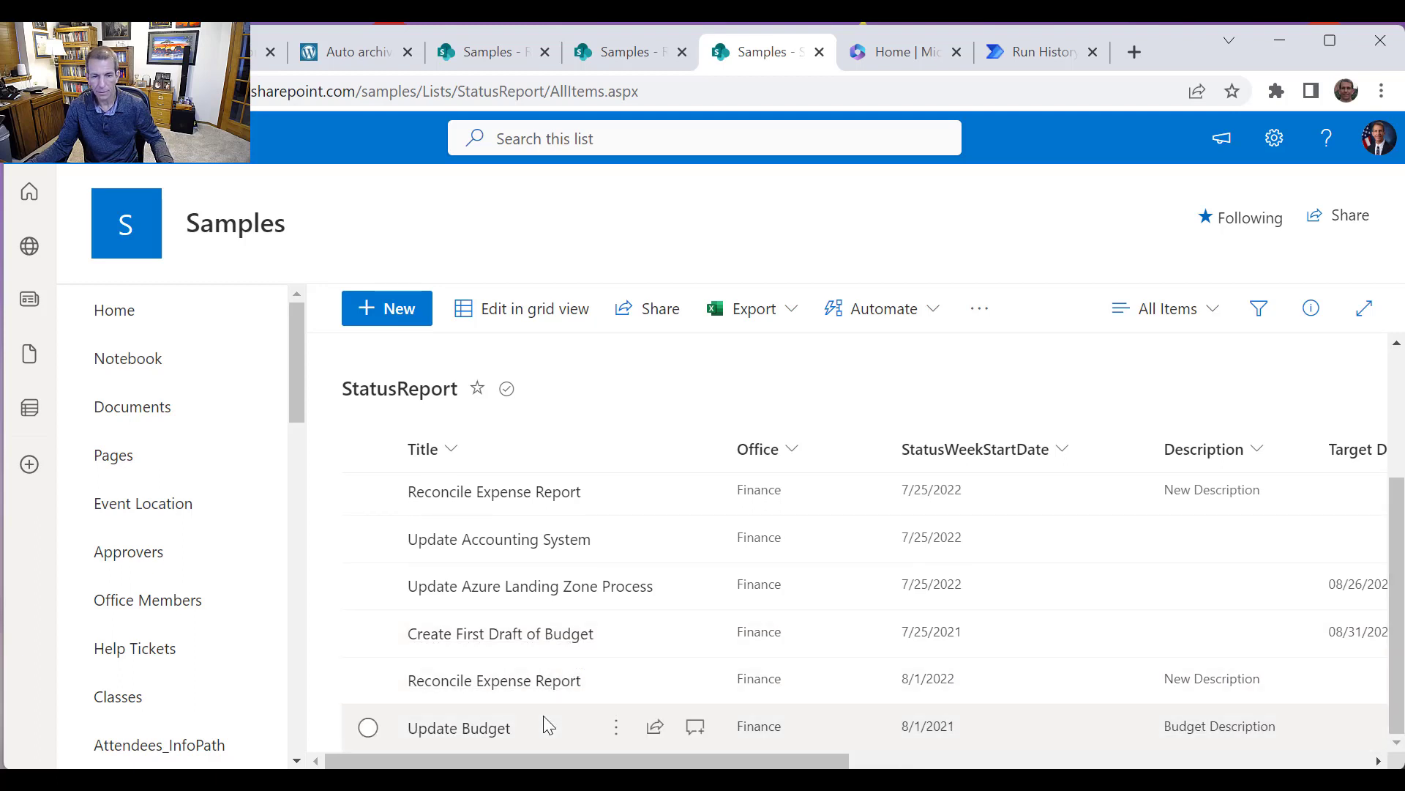
drag(681, 765, 1098, 763)
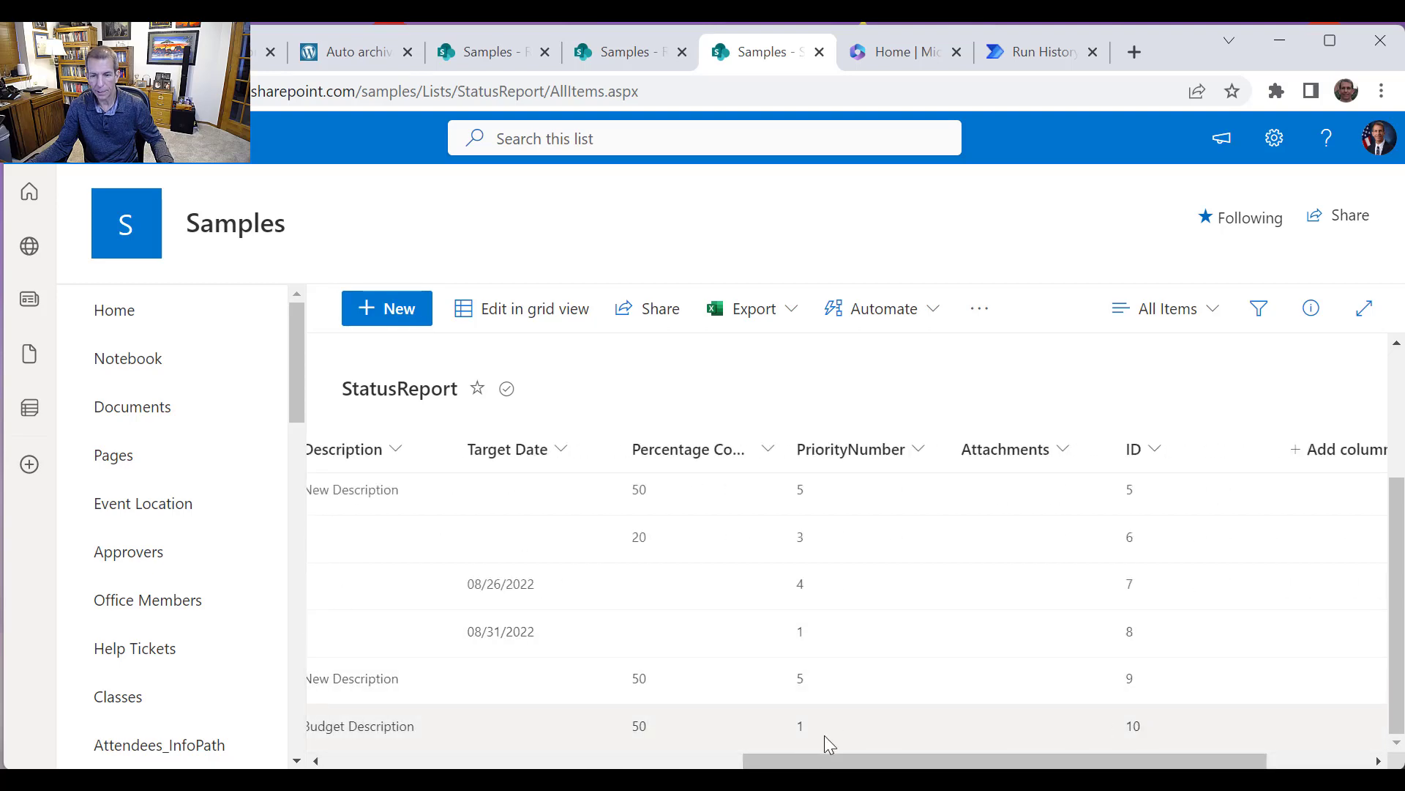
drag(825, 761, 398, 741)
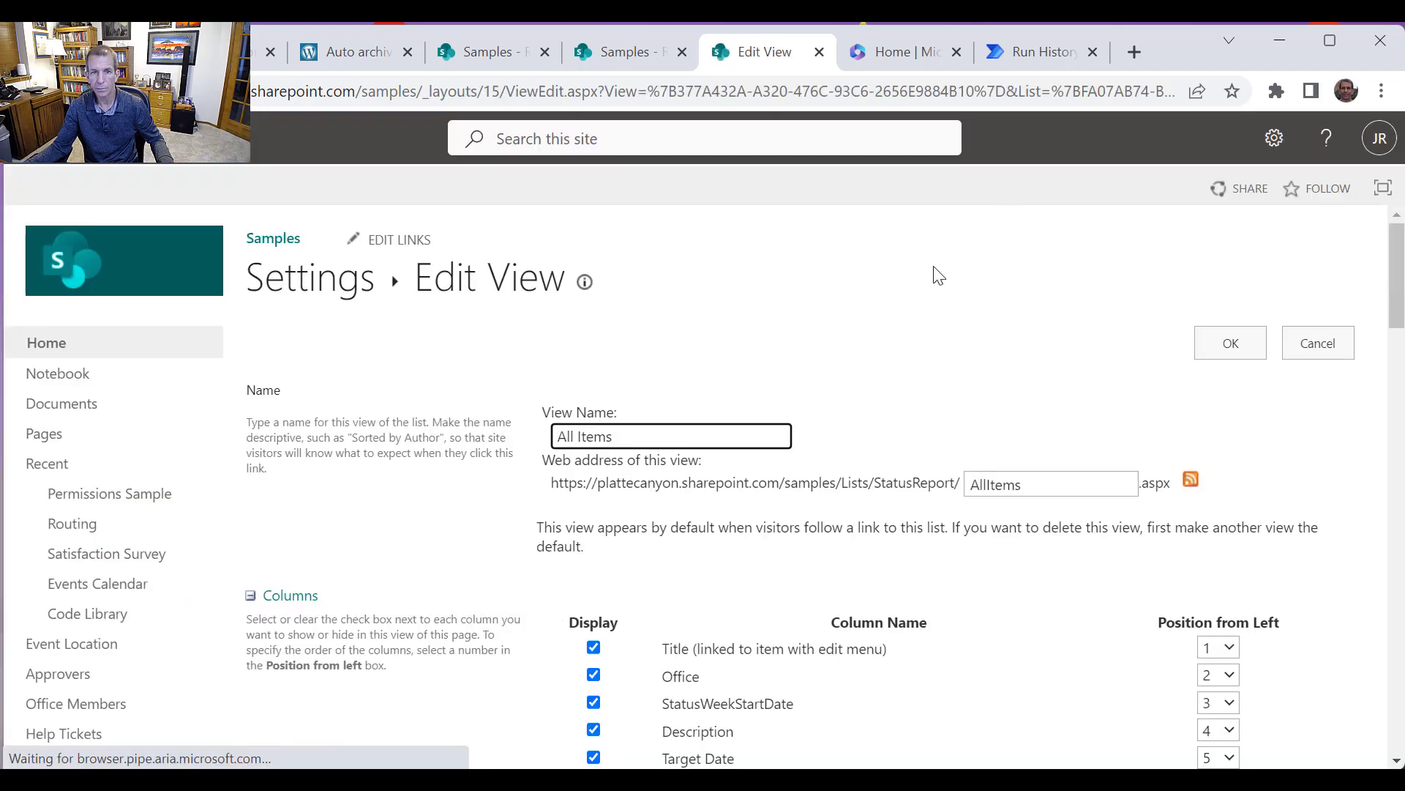
click(647, 55)
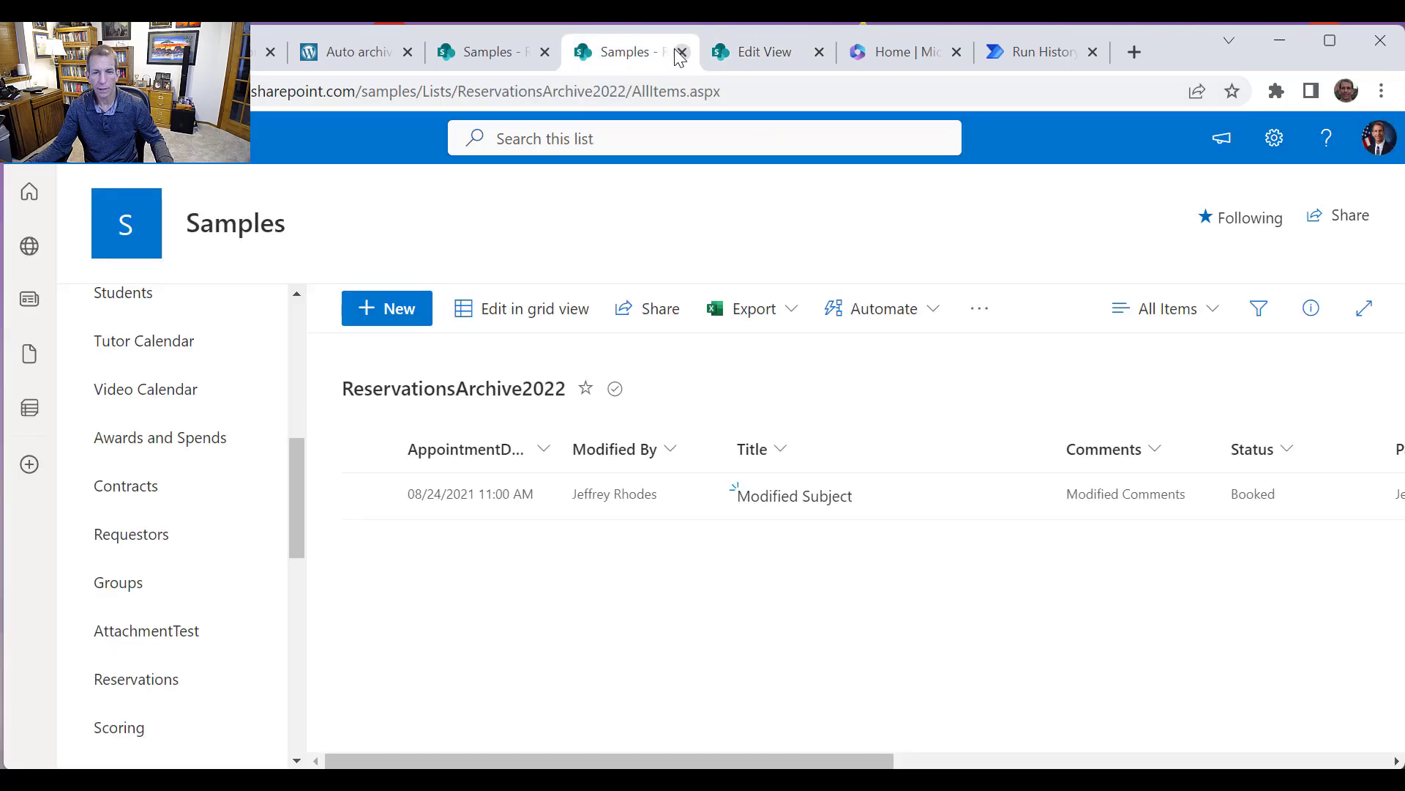
click(765, 52)
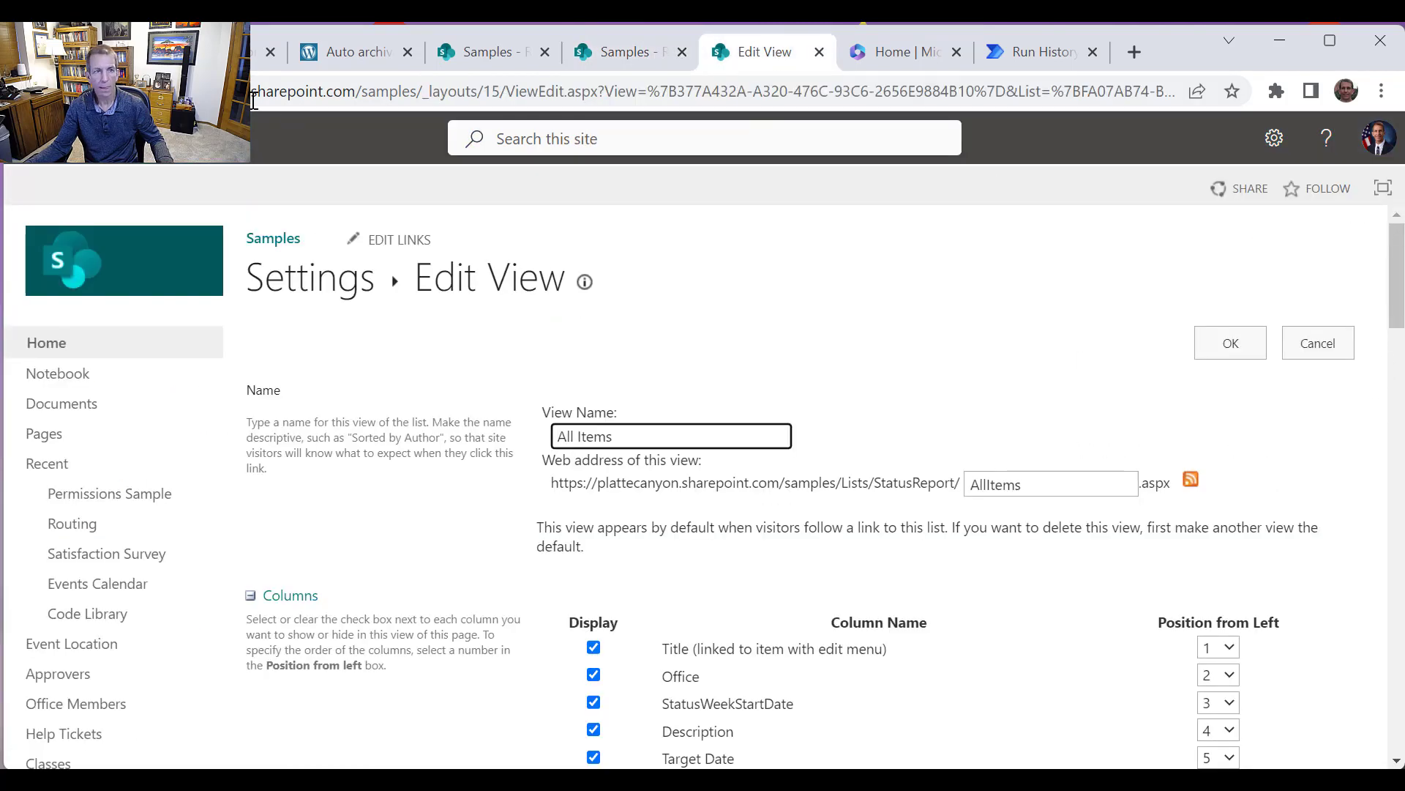
click(28, 92)
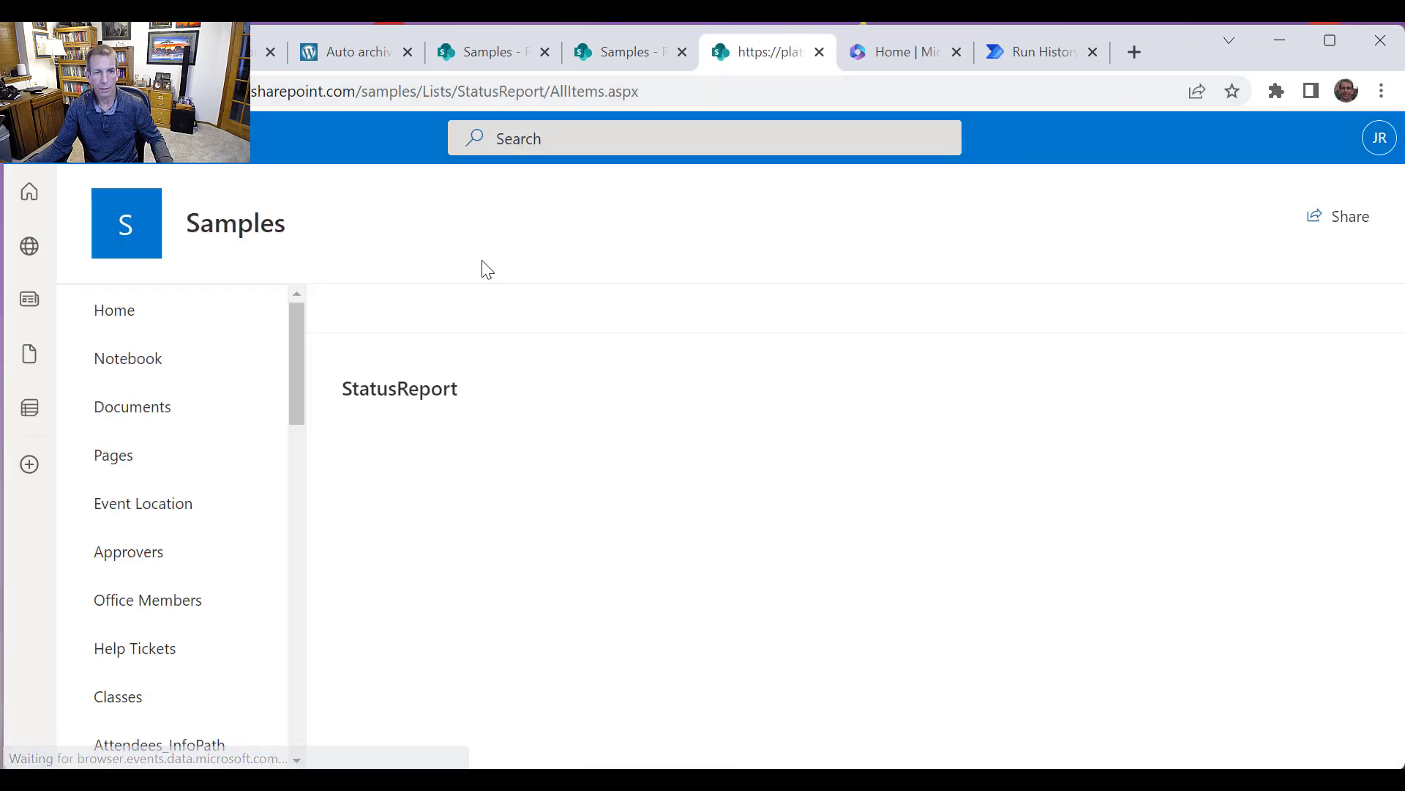
click(1014, 55)
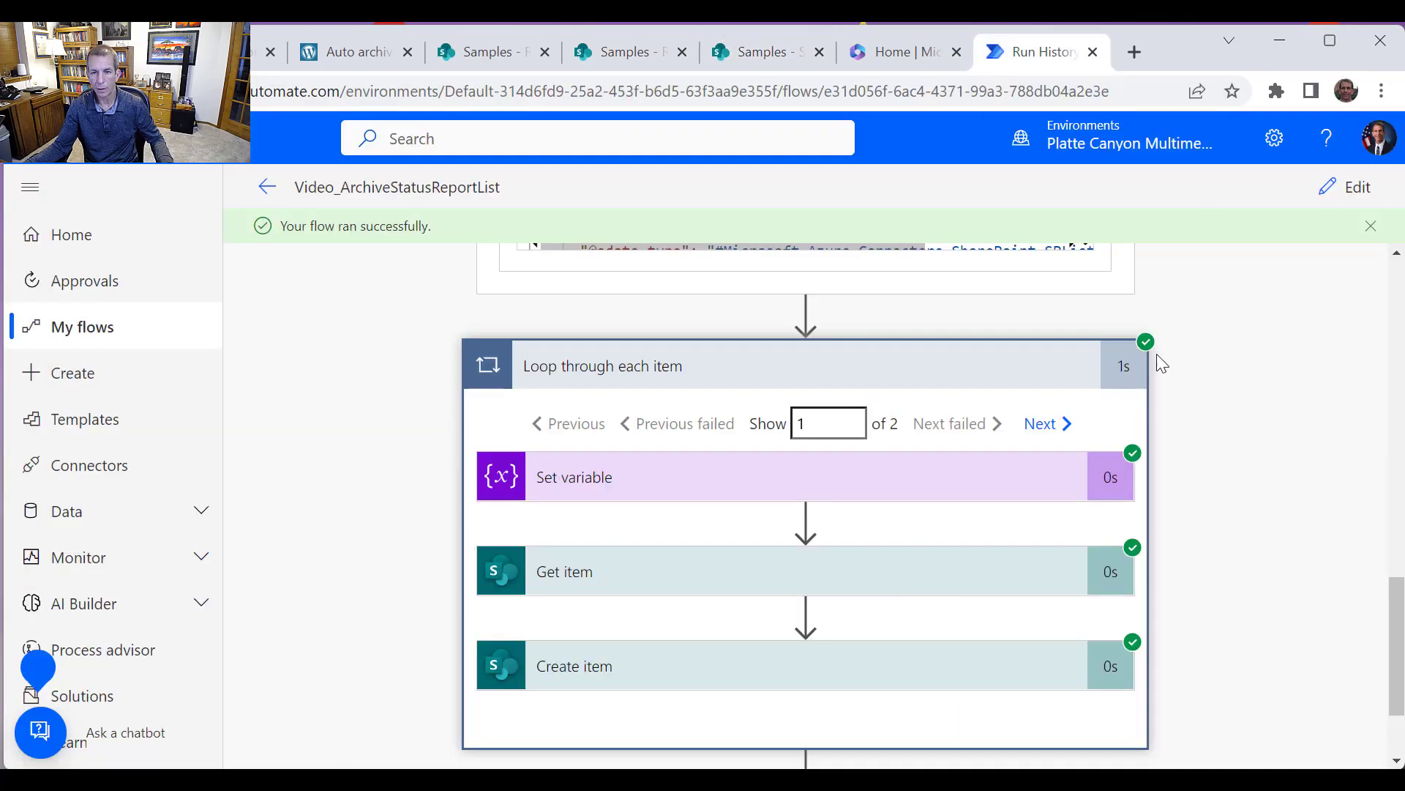
Inspect the loop's Set variable and Get item inputs and outputs across both iterations
click(827, 491)
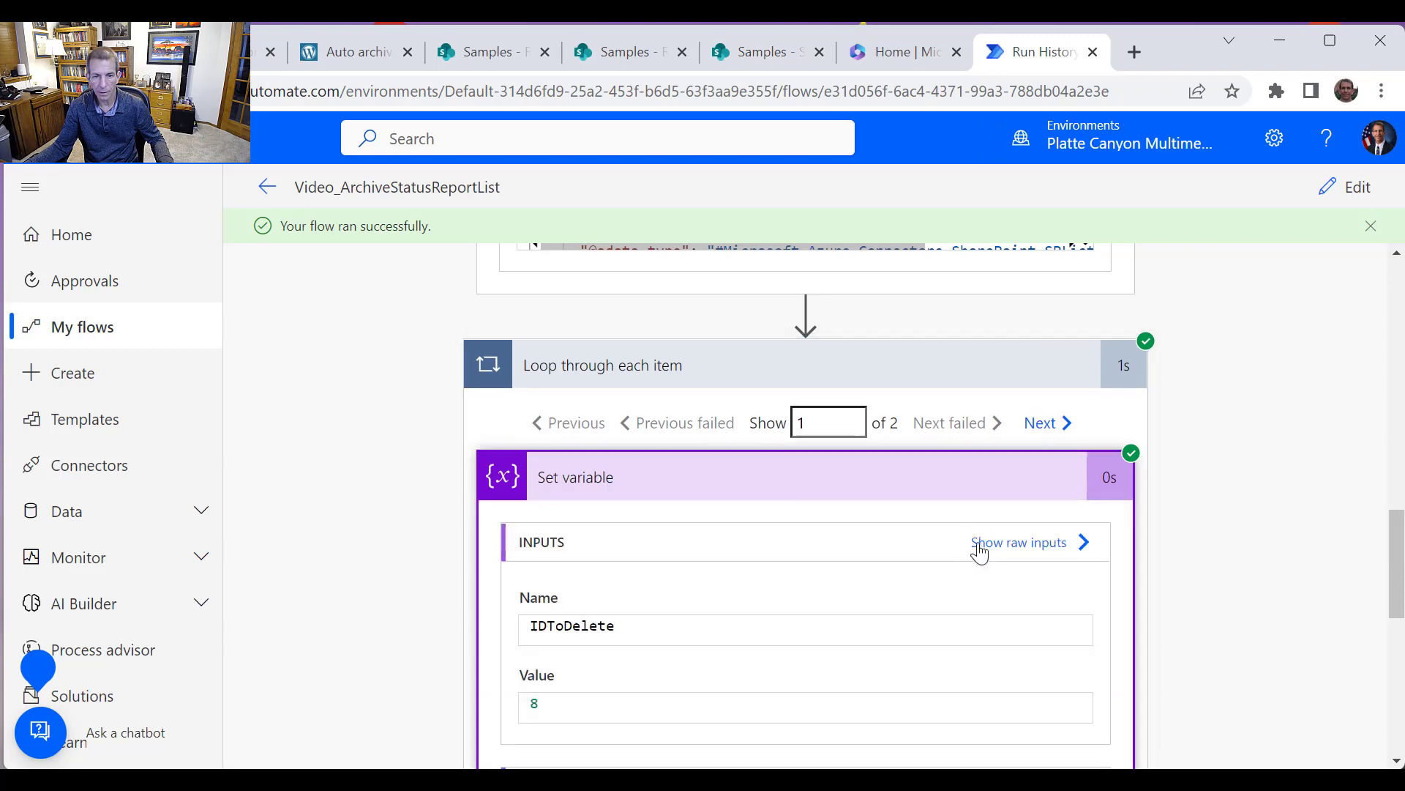
scroll(952, 538, down, 2)
scroll(836, 525, up, 1)
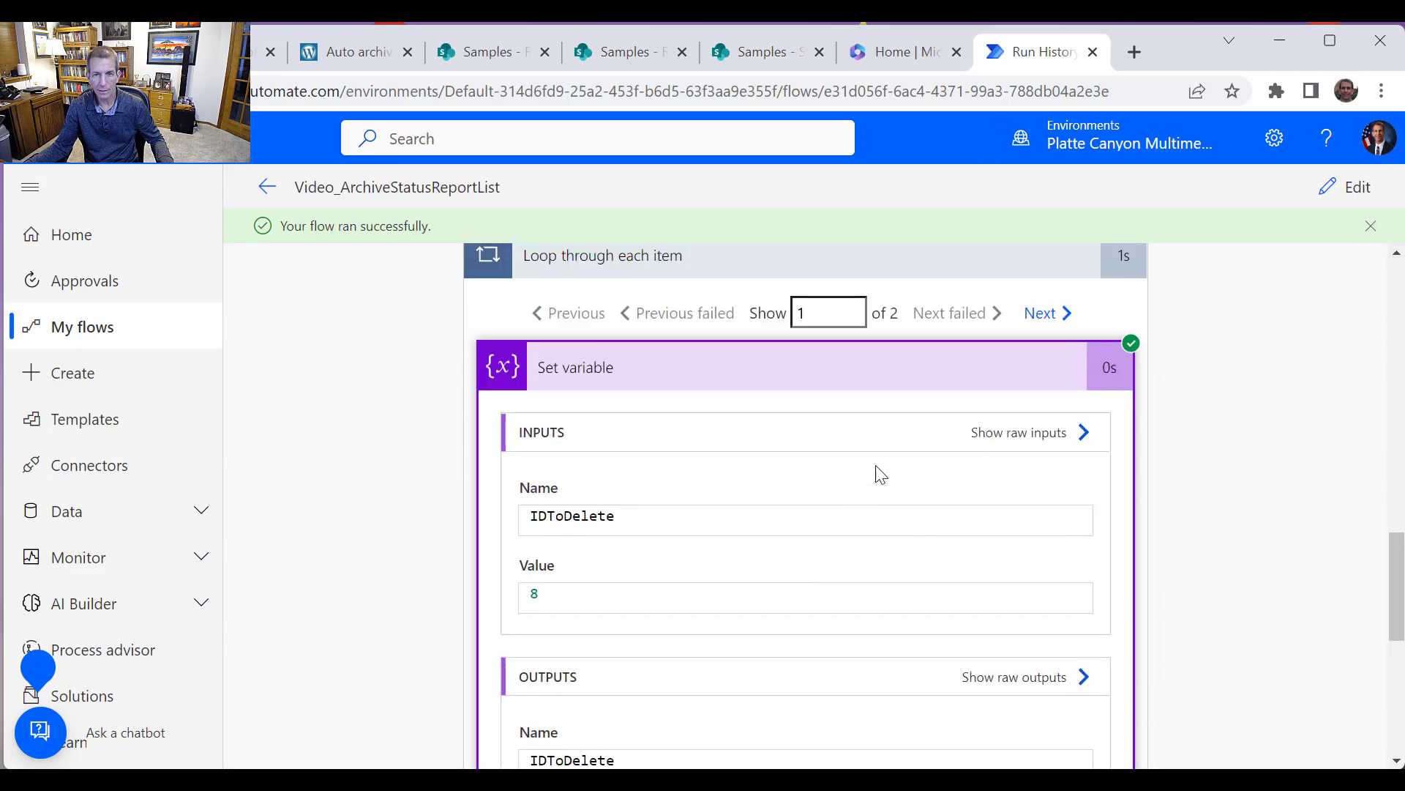
click(1054, 313)
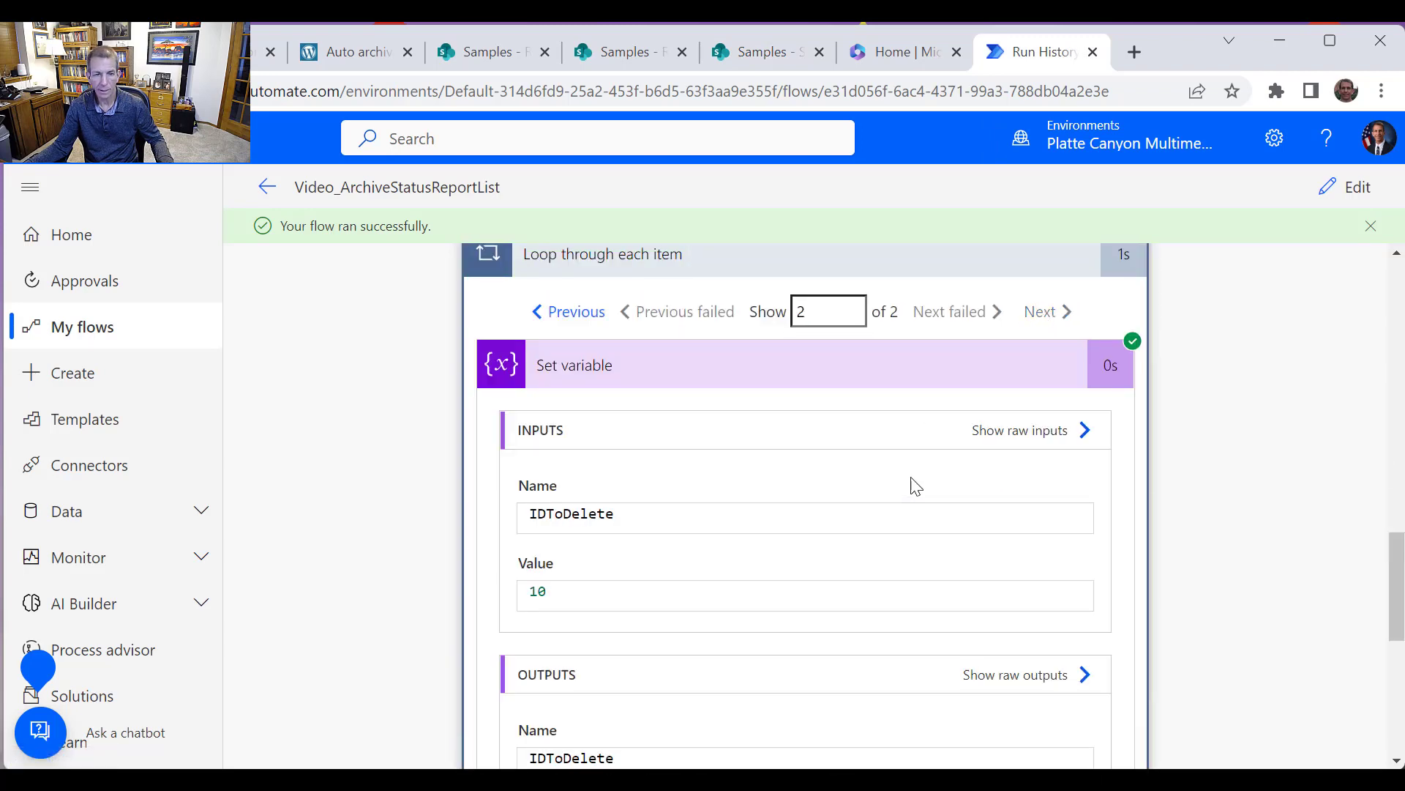
scroll(878, 469, down, 3)
scroll(849, 461, up, 3)
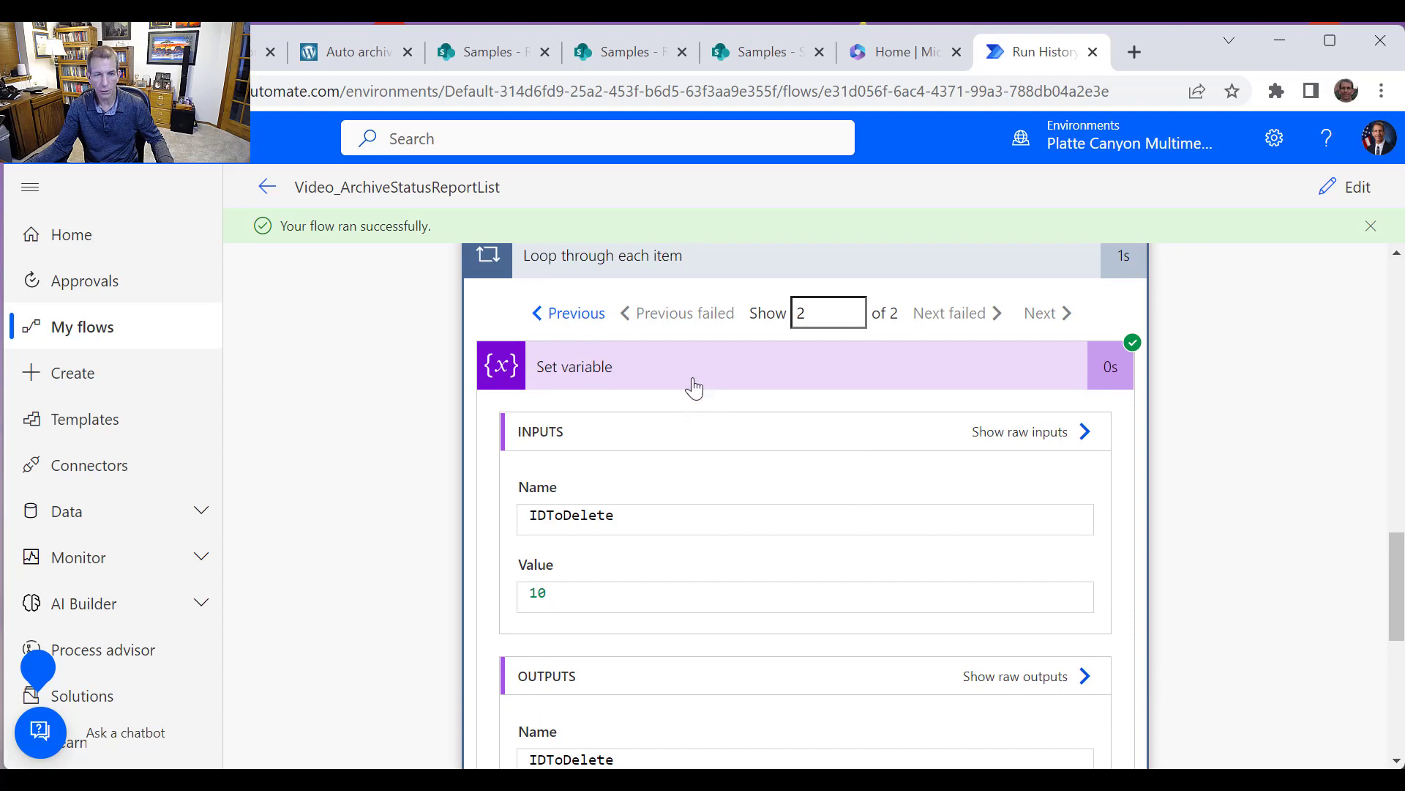
scroll(694, 388, up, 1)
scroll(698, 470, down, 4)
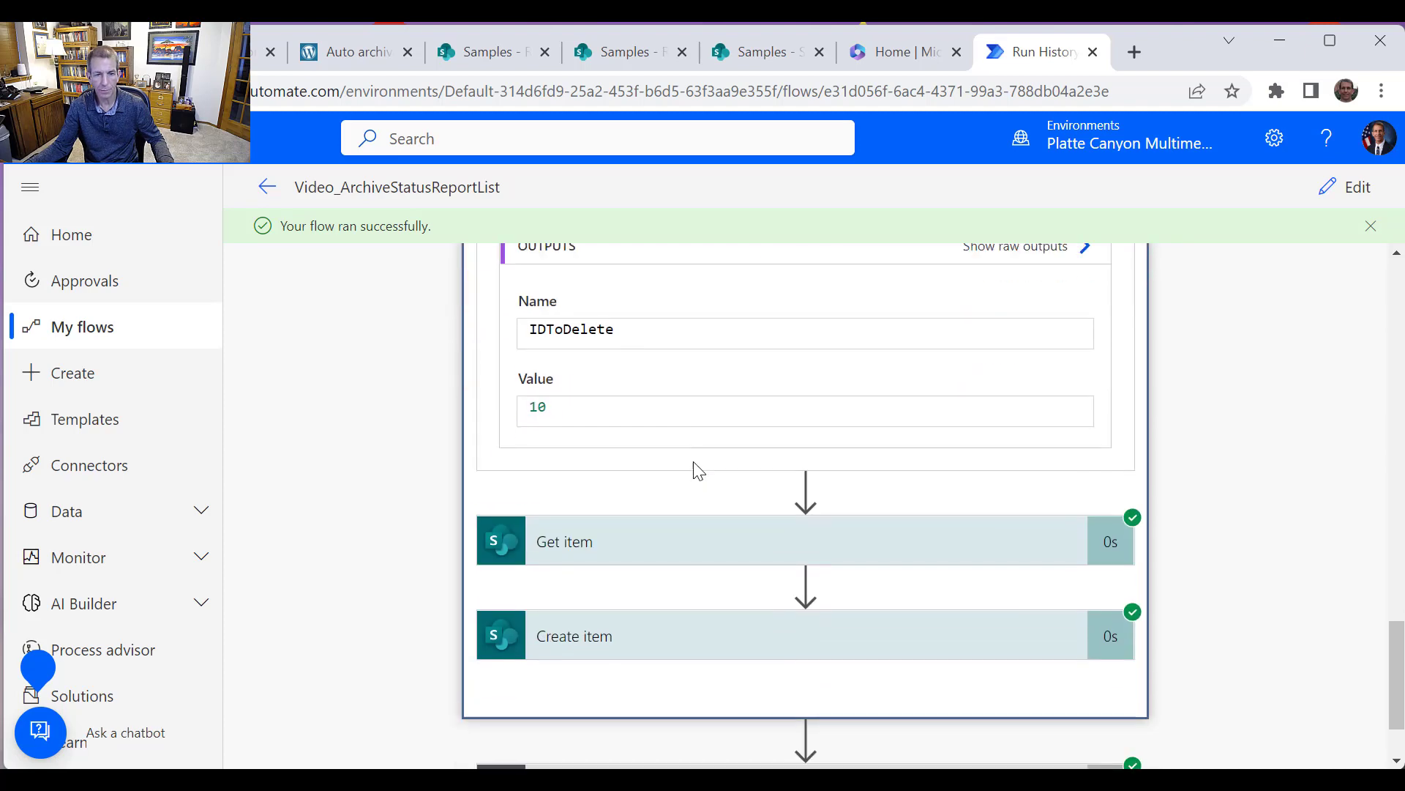
click(990, 458)
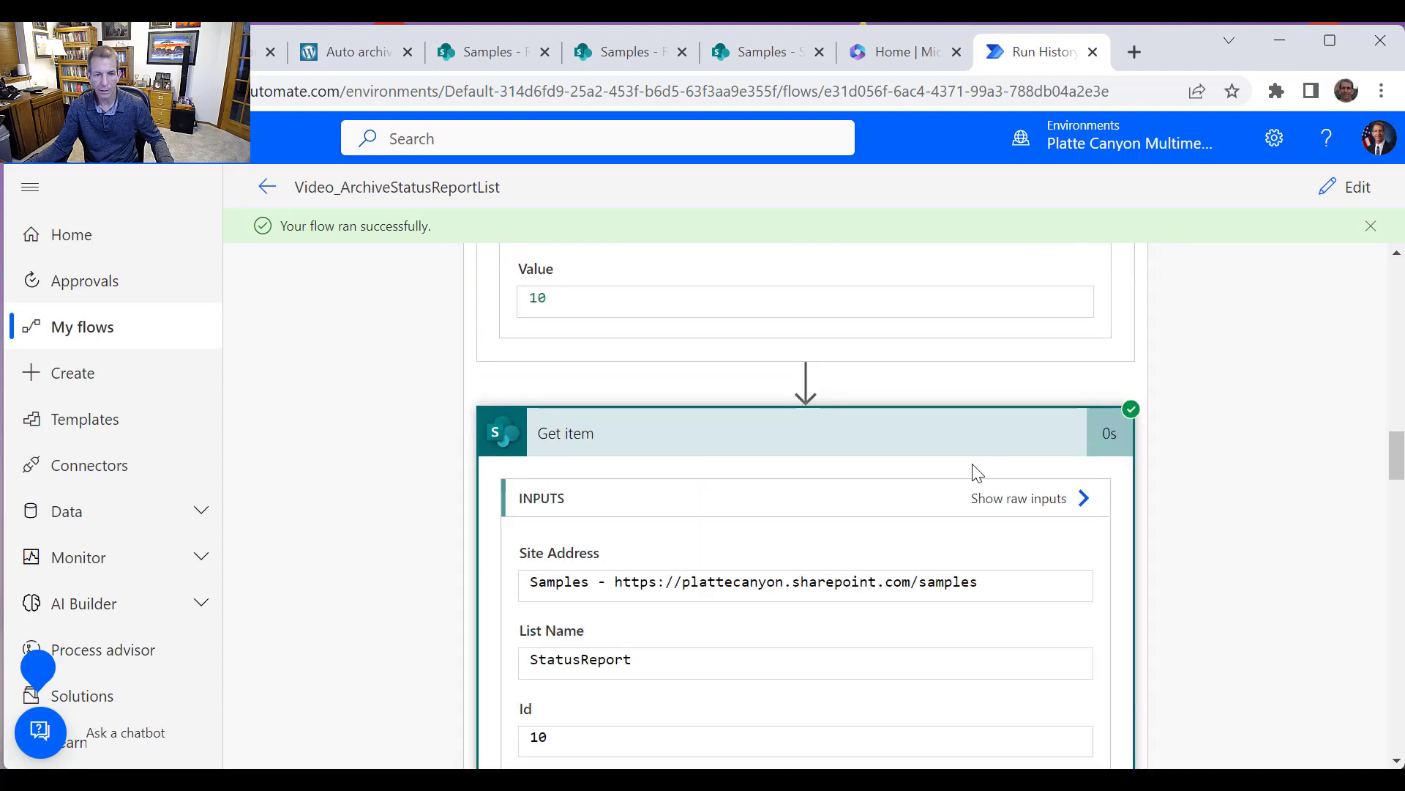
scroll(972, 471, down, 6)
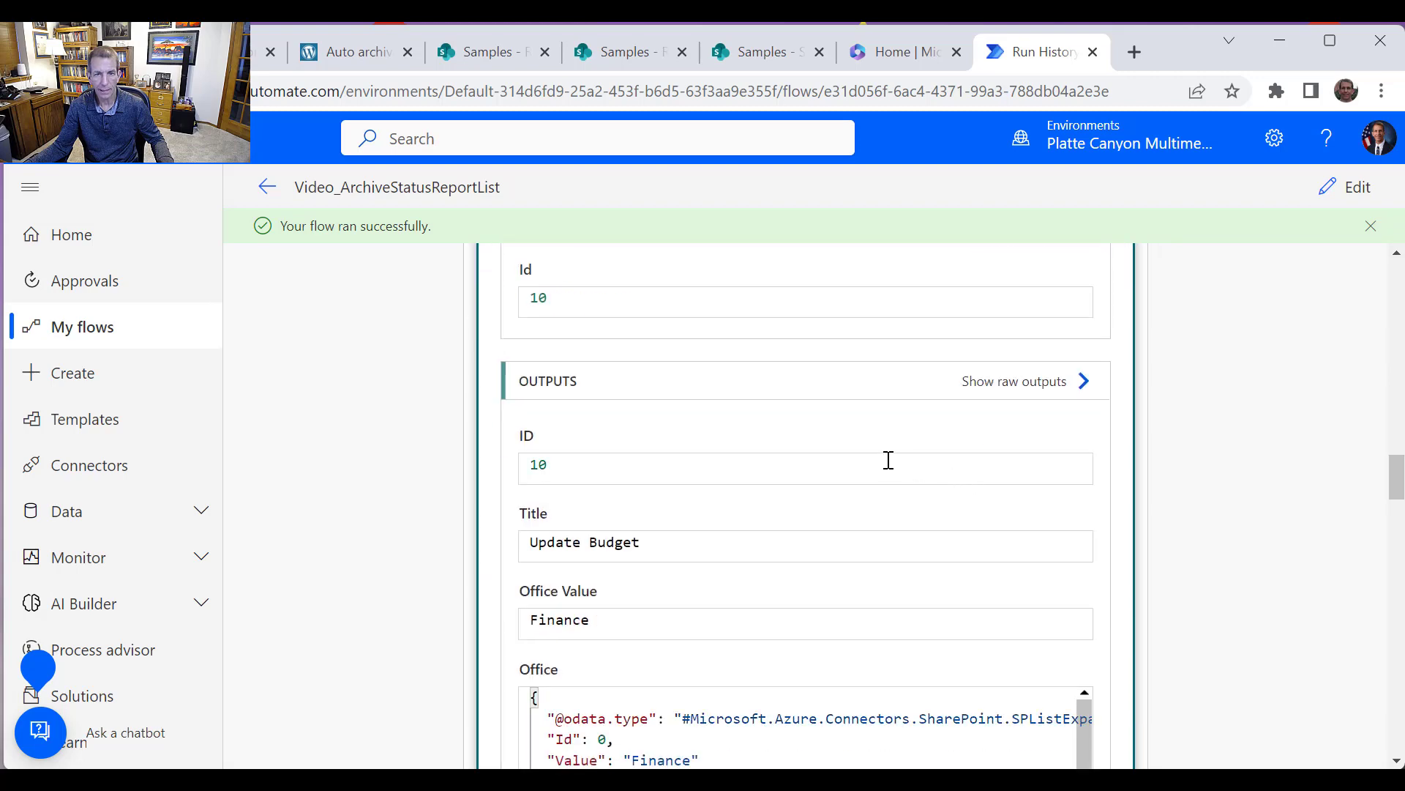
drag(1397, 489, 1397, 407)
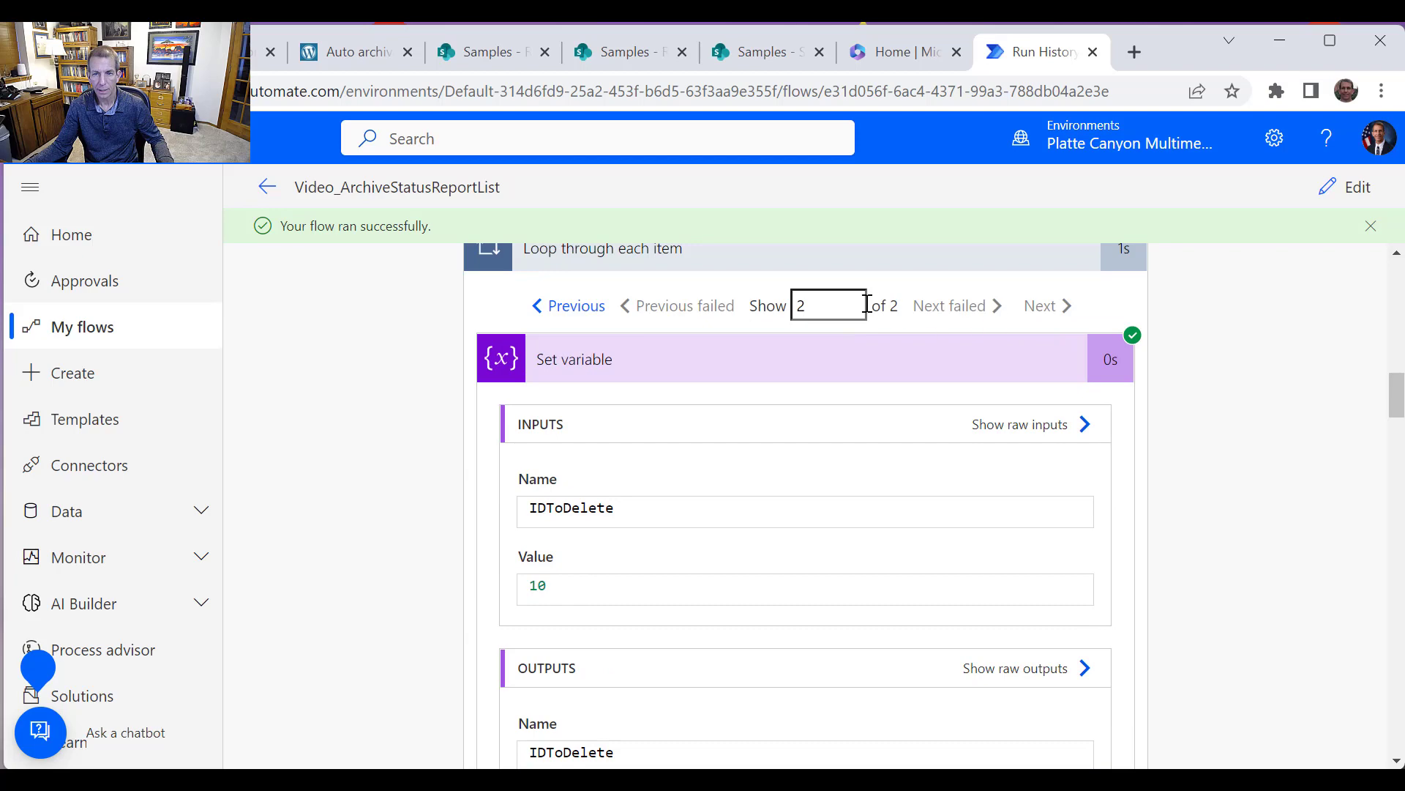
Return to the first loop iteration and review the Get item action's inputs and outputs
click(571, 306)
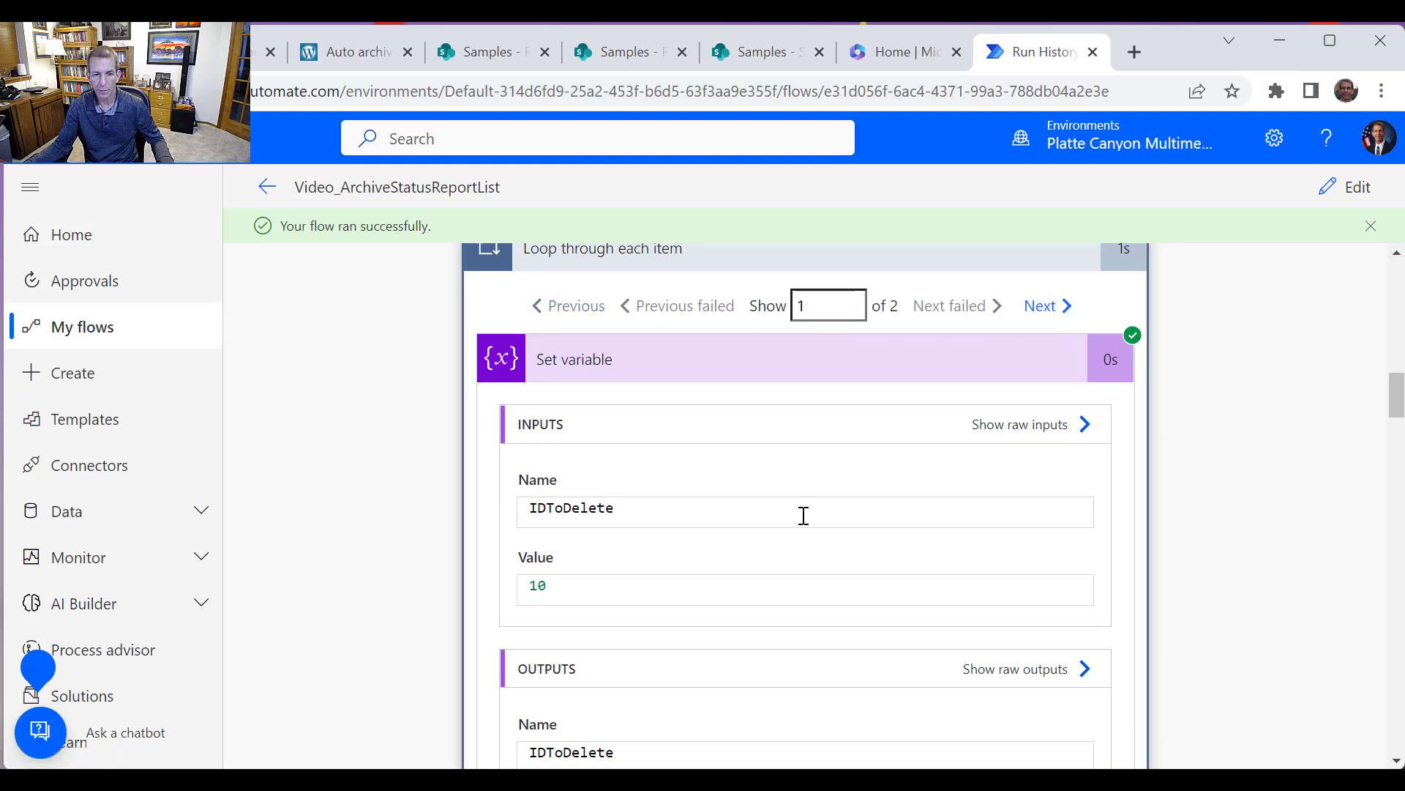
scroll(808, 541, down, 3)
scroll(814, 566, down, 10)
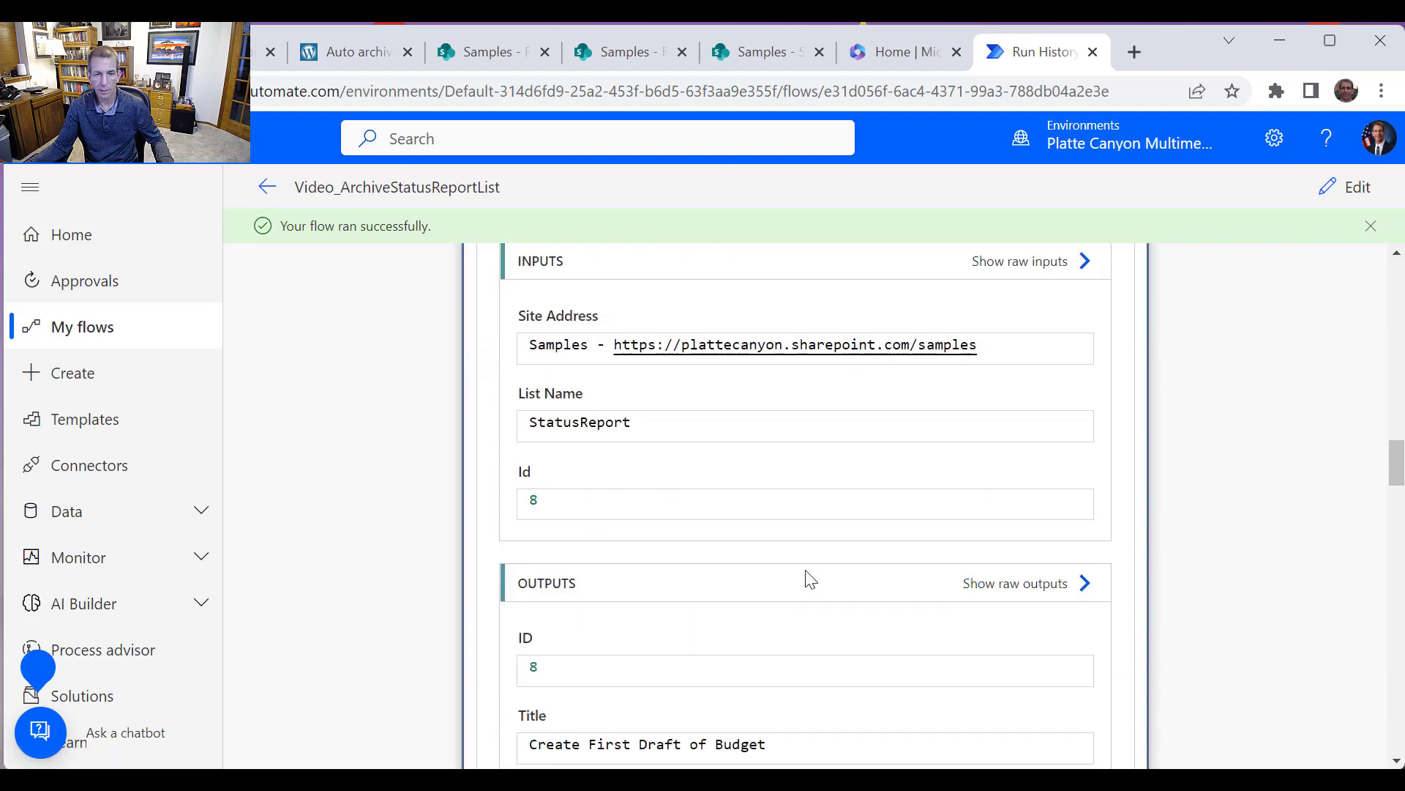
scroll(809, 578, down, 15)
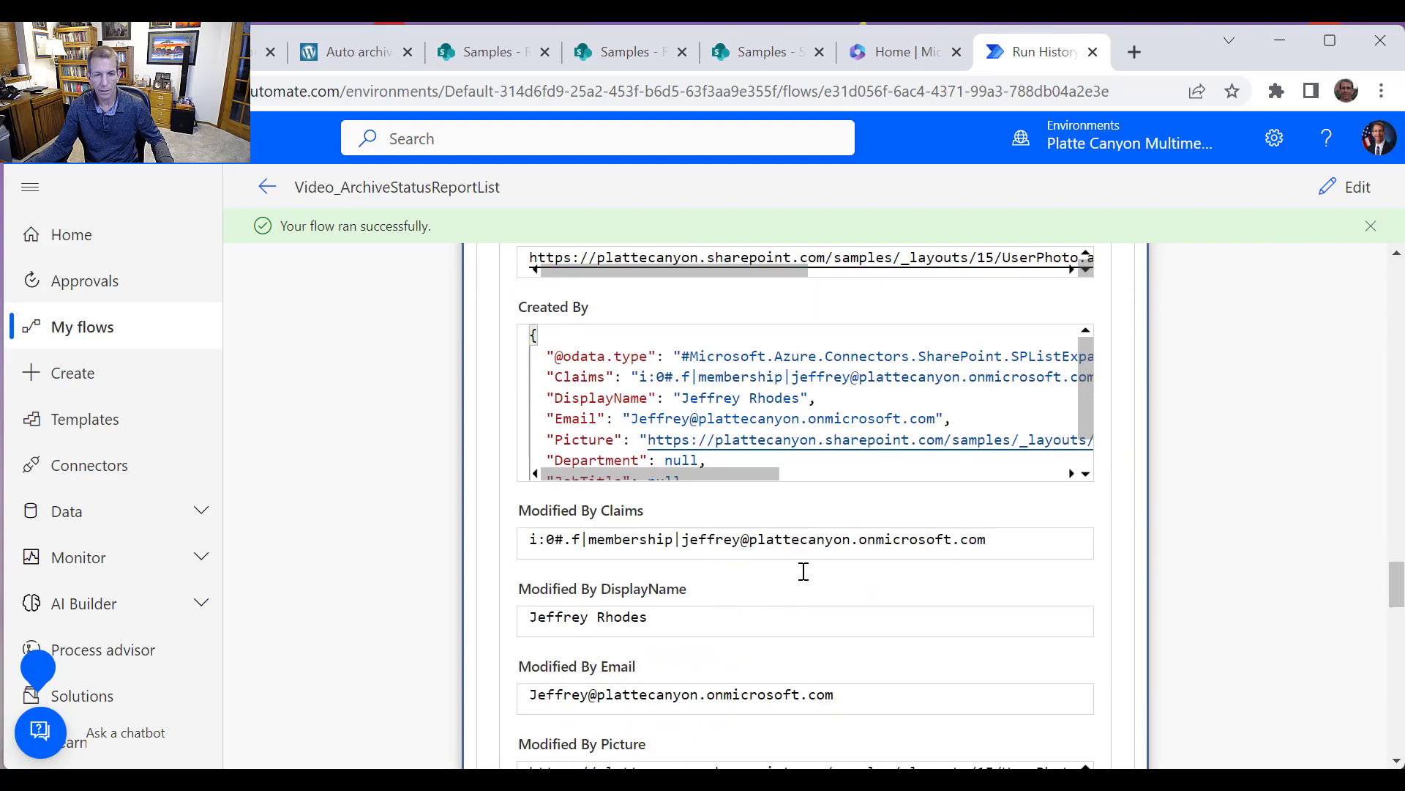
scroll(809, 581, down, 15)
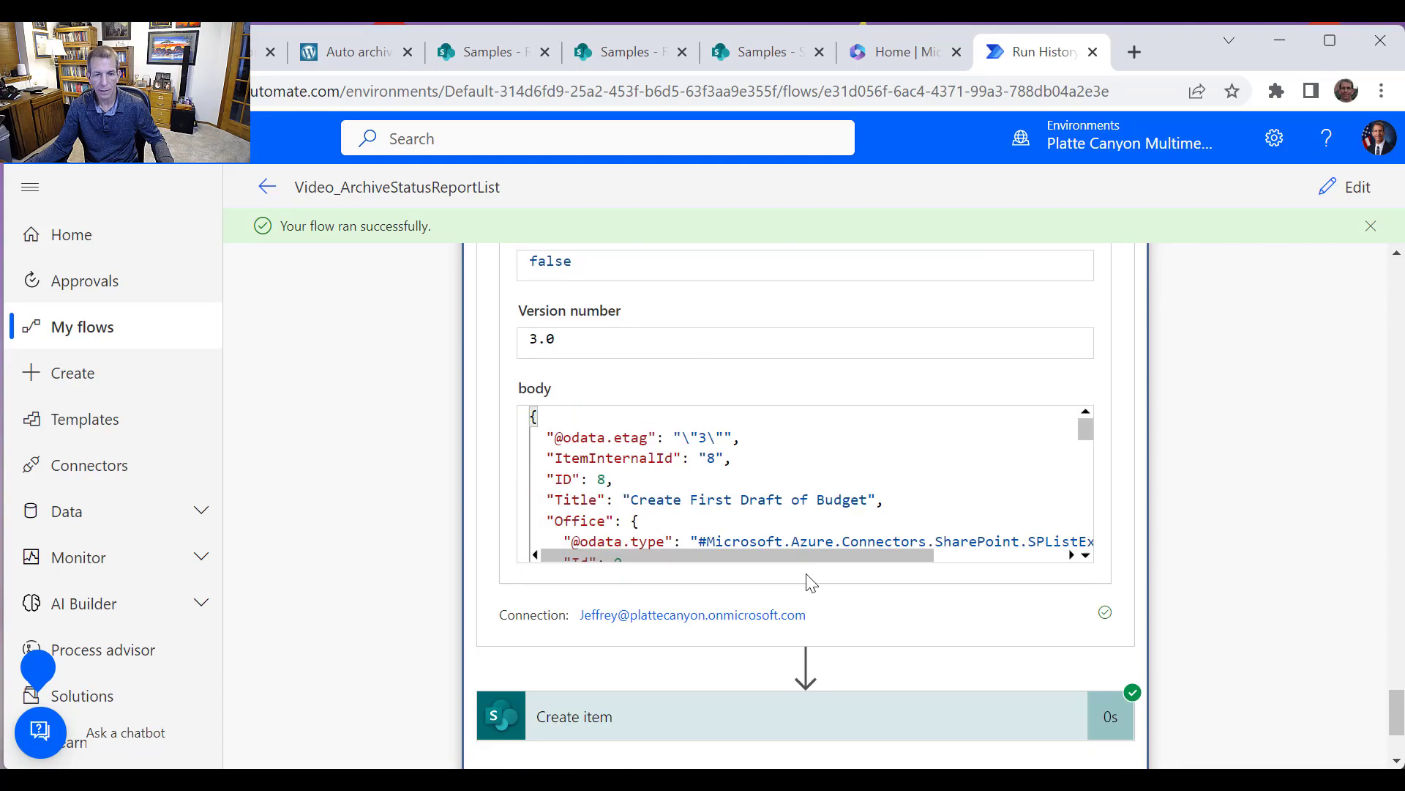
Expand the Create item action in the run history and review its inputs
click(814, 541)
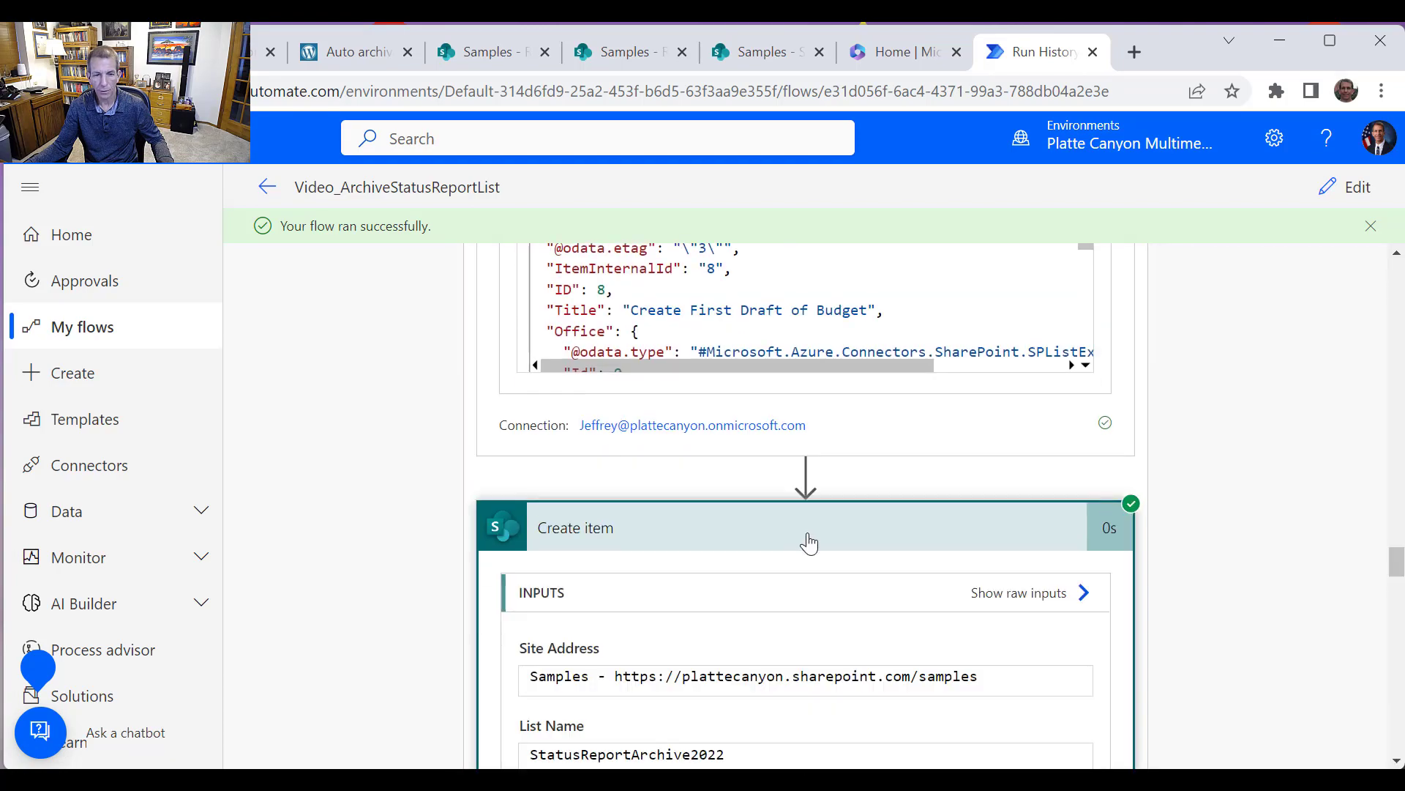
scroll(811, 544, down, 3)
scroll(811, 544, up, 5)
Open the StatusReportArchive2022 list in SharePoint and delete both archived test items
click(761, 53)
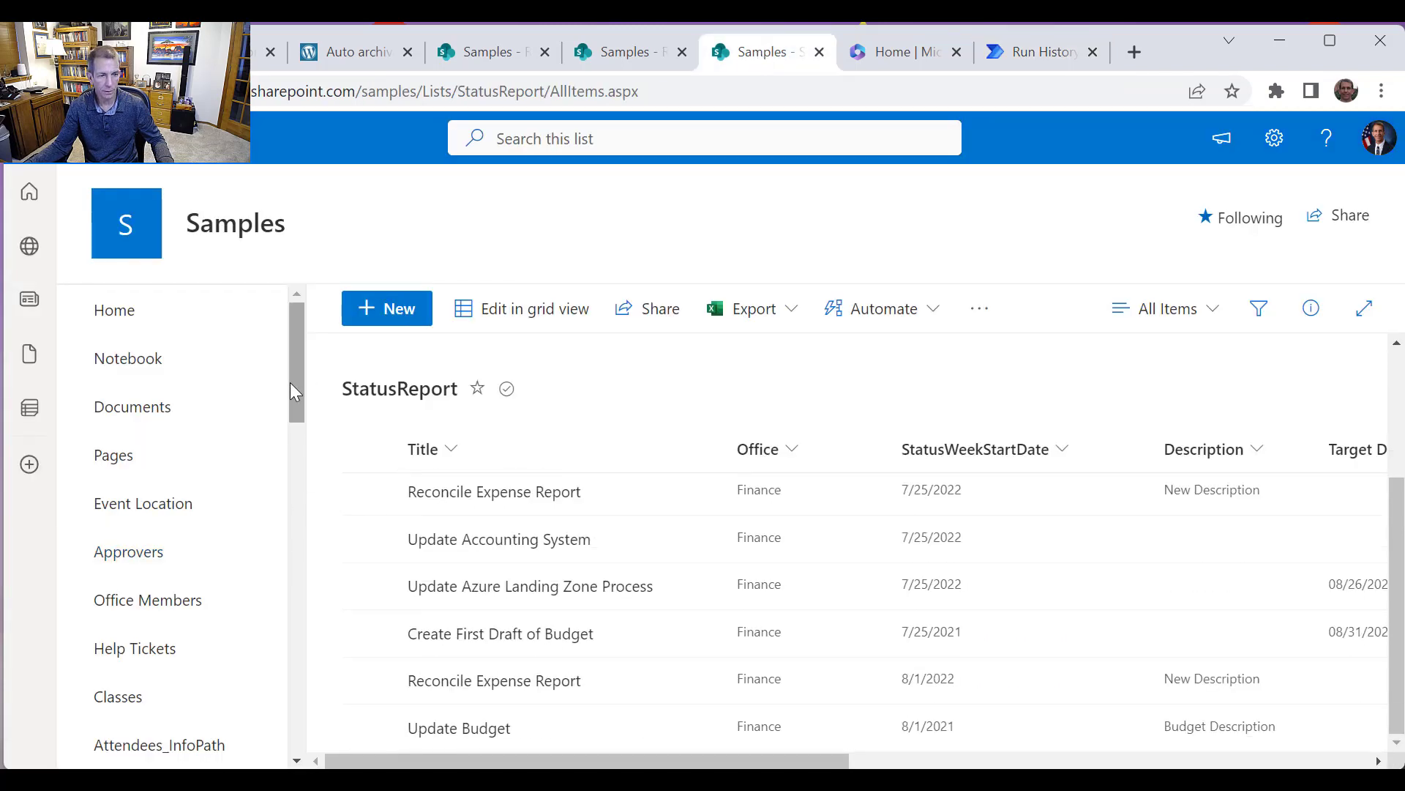
drag(290, 384, 279, 698)
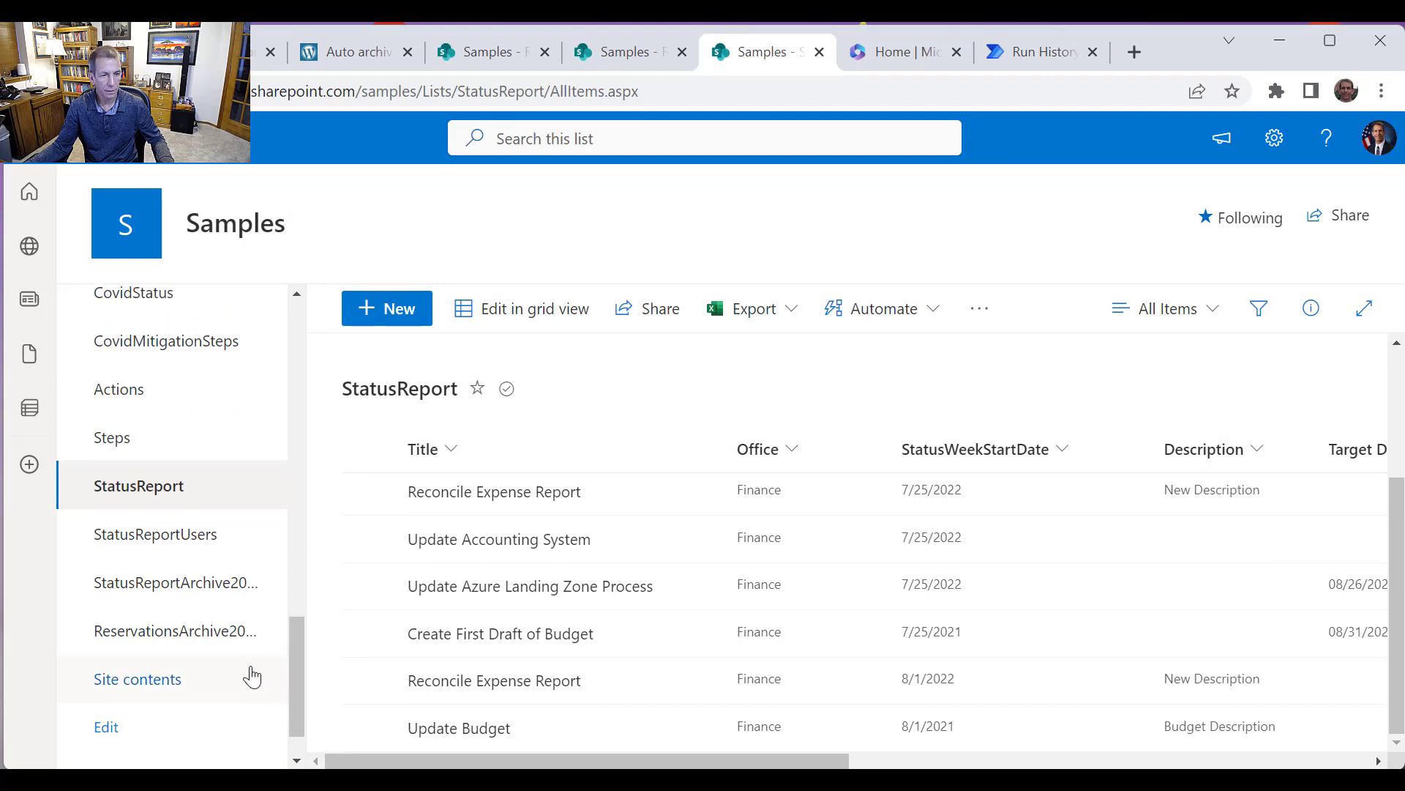
click(193, 589)
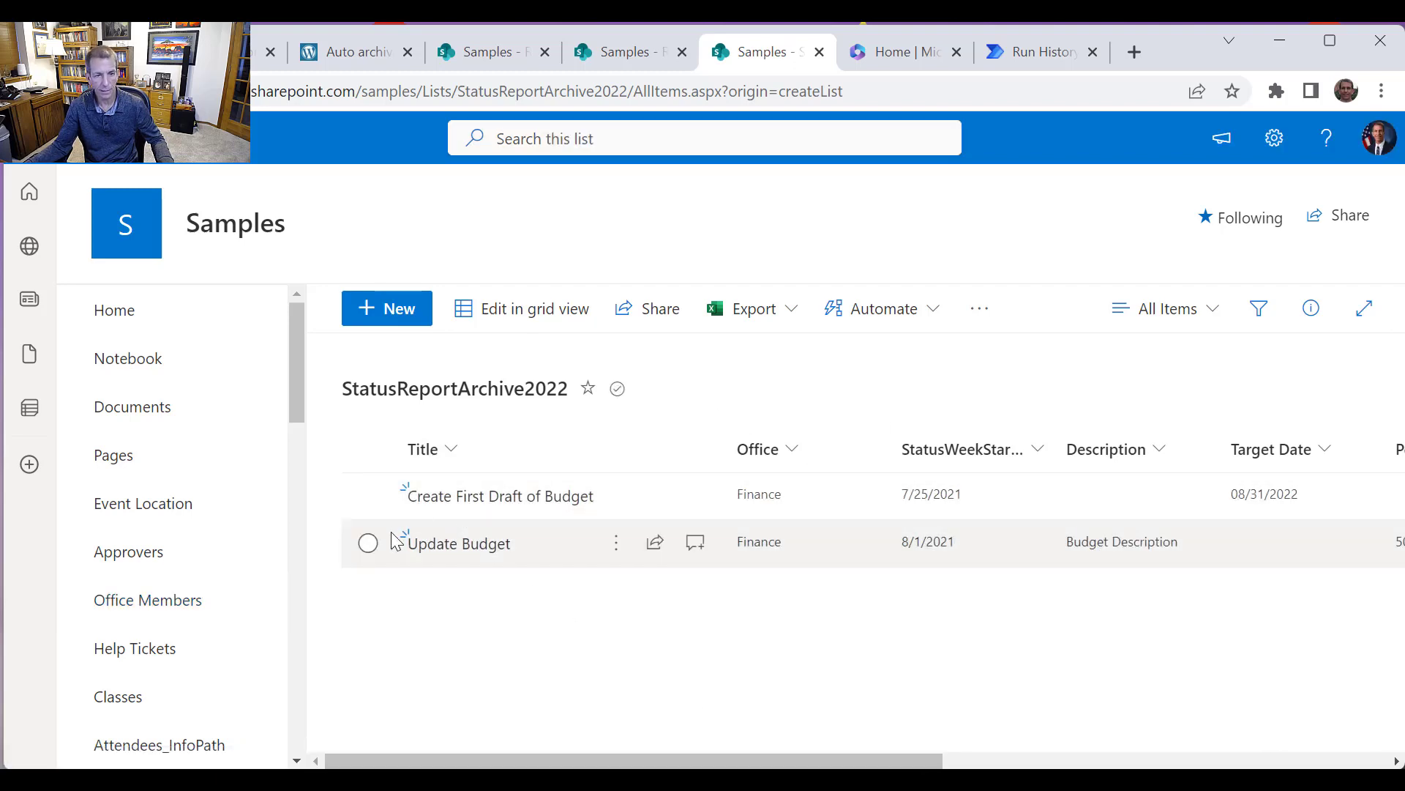
click(368, 496)
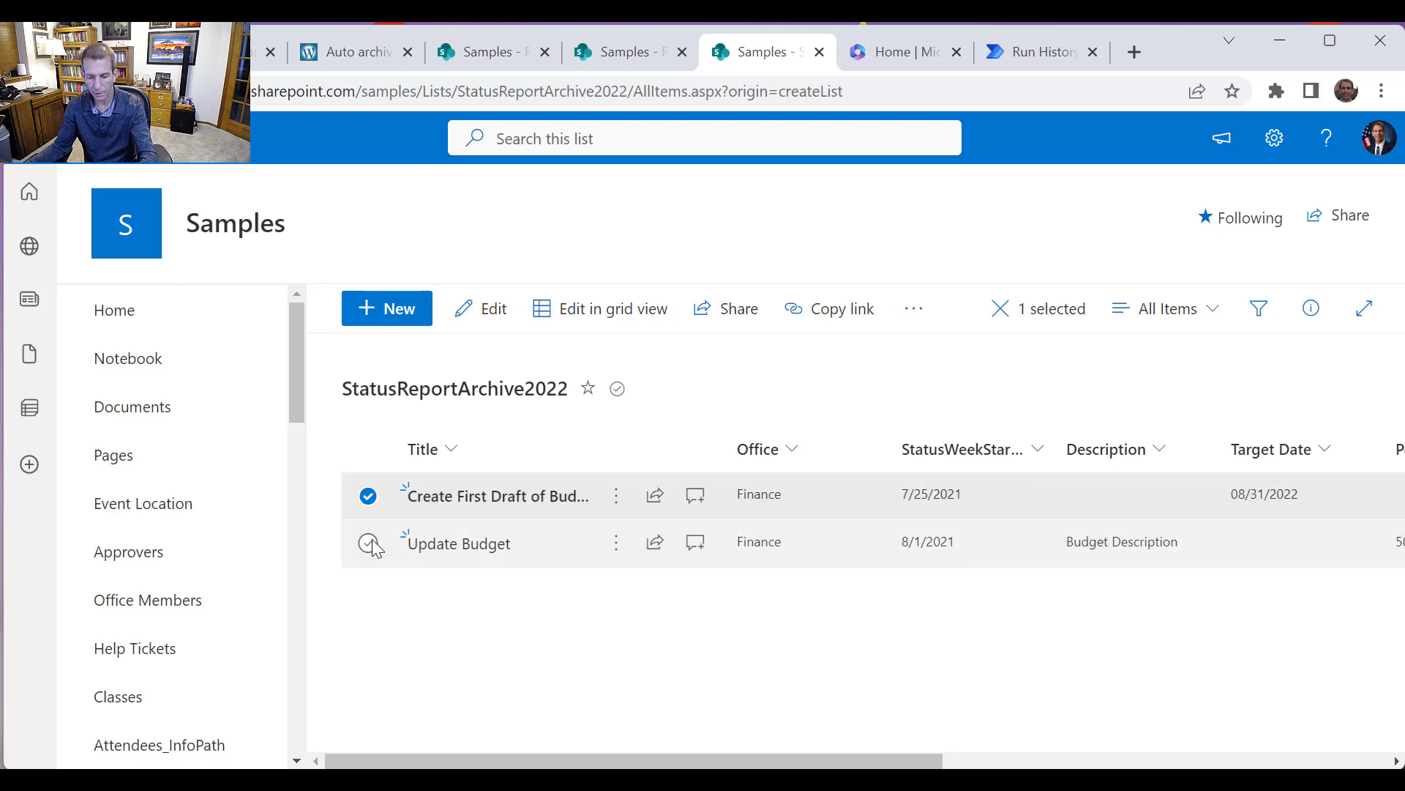
click(368, 544)
click(746, 325)
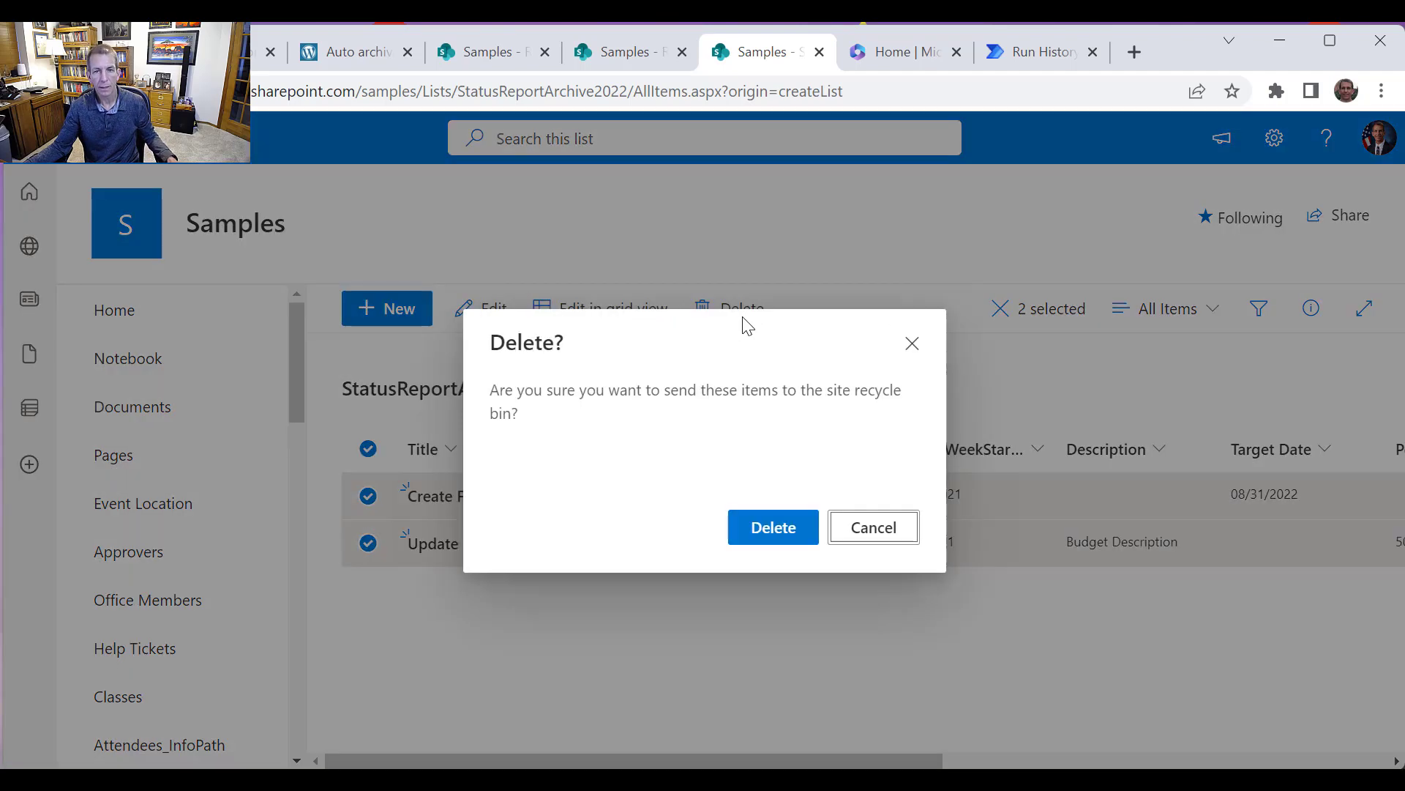
click(792, 531)
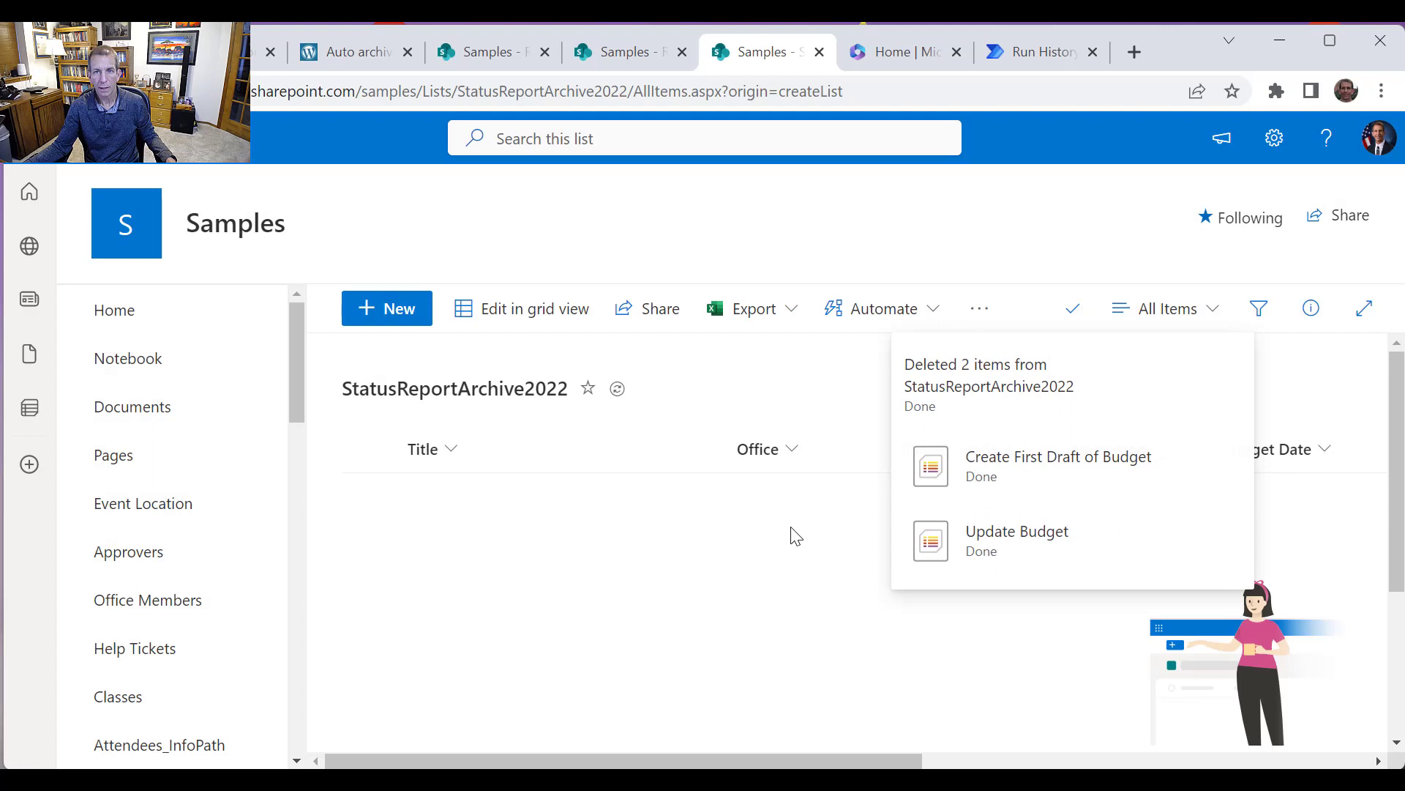
Open the flow for editing and expand the Loop through each item action
click(1050, 56)
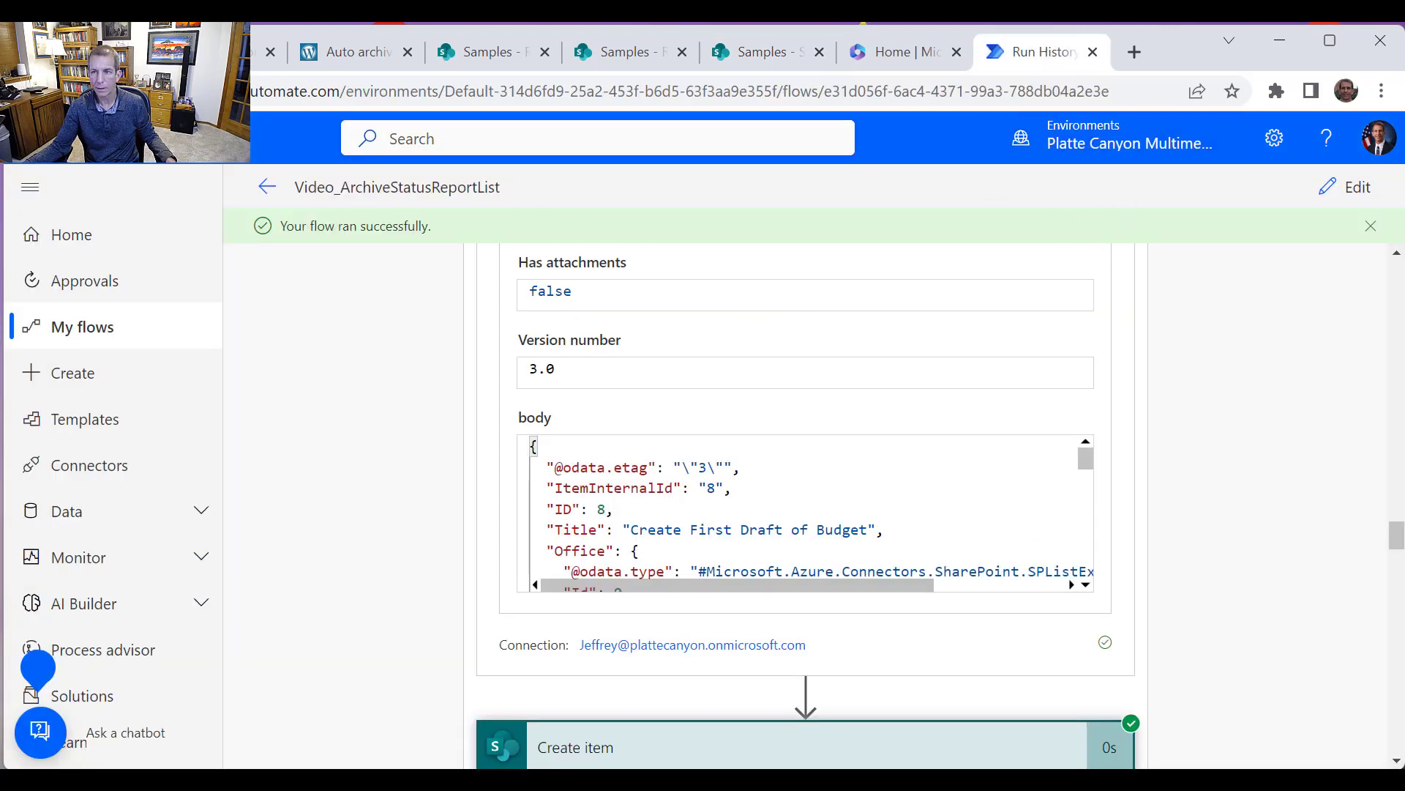
click(1353, 191)
scroll(1219, 430, down, 3)
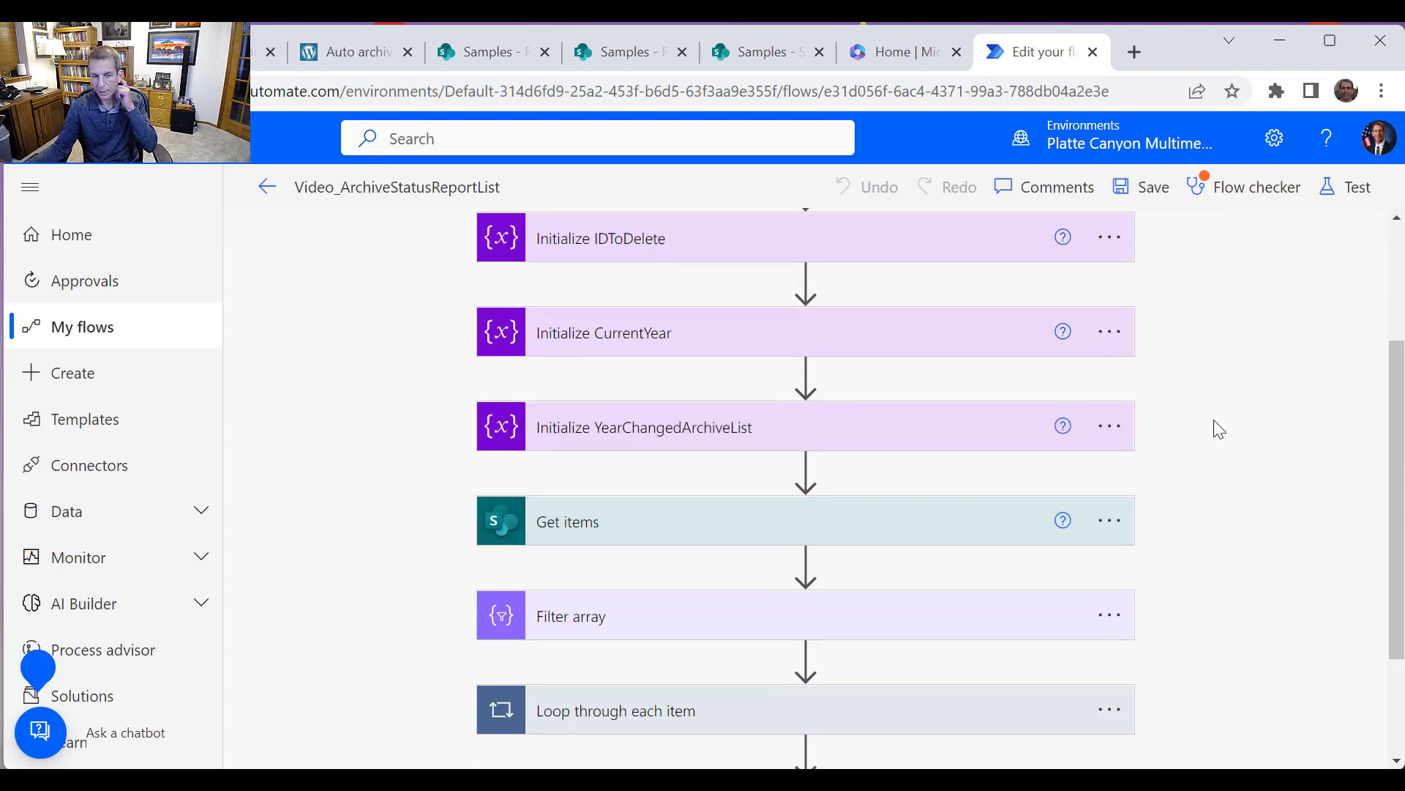
scroll(1219, 430, down, 2)
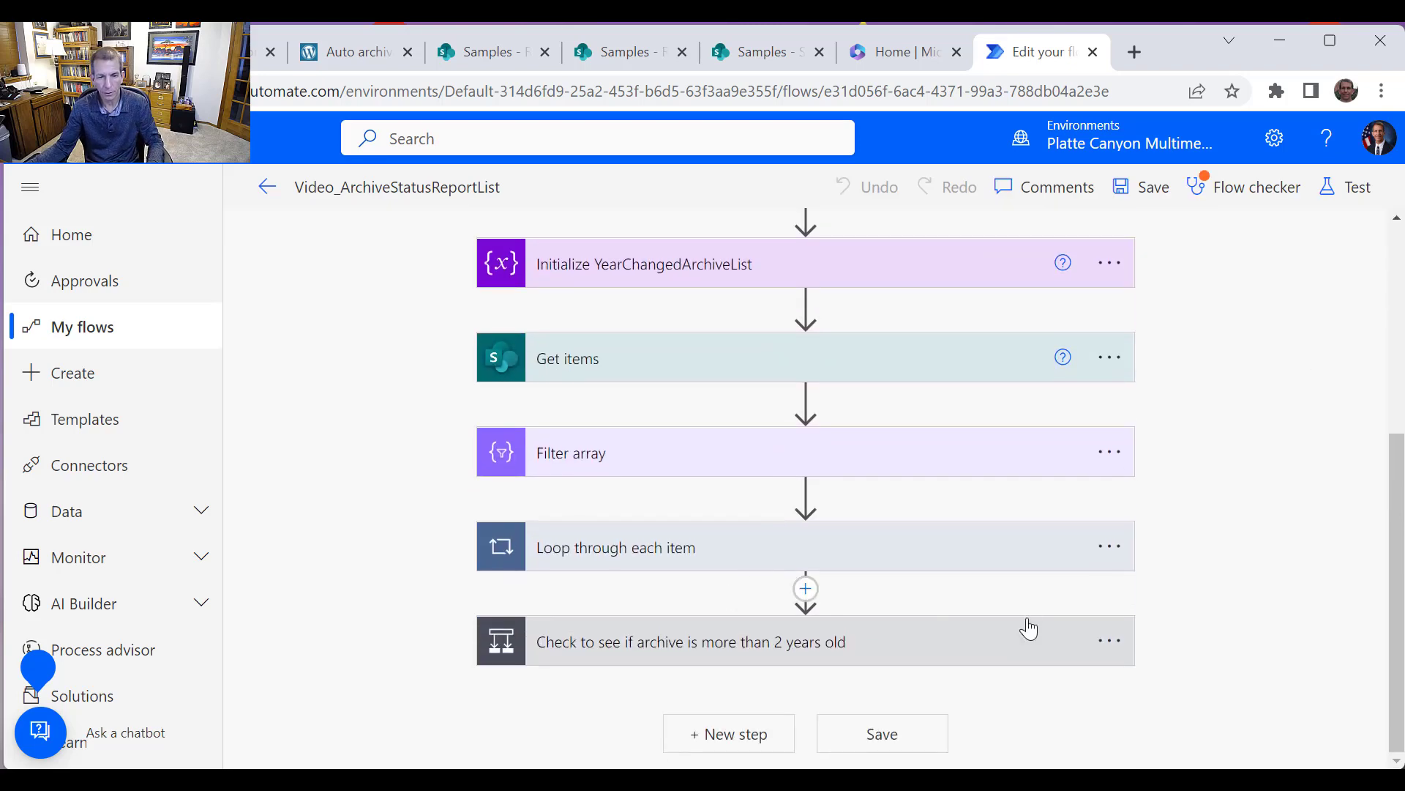
click(897, 548)
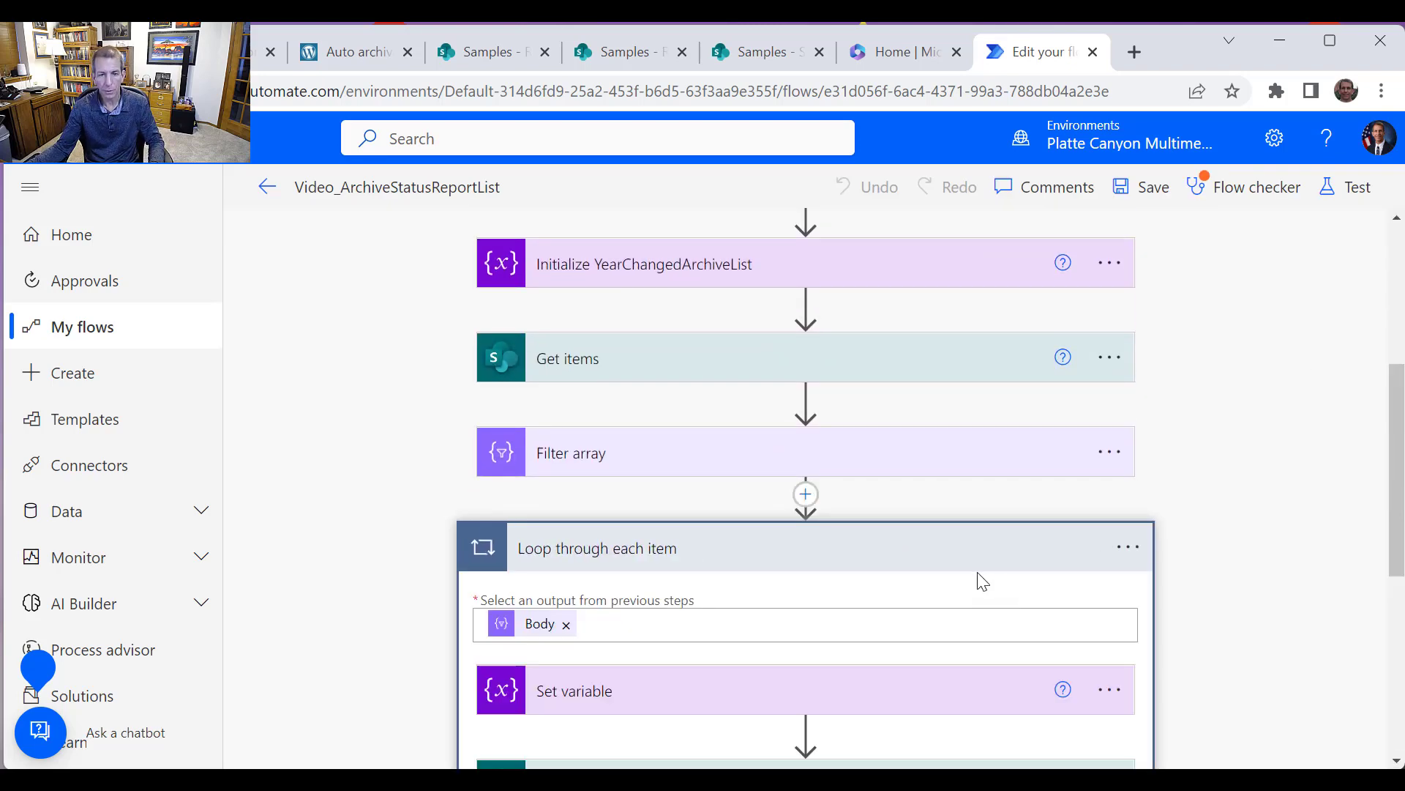
Add a SharePoint Delete item action at the end of the loop
scroll(974, 582, down, 6)
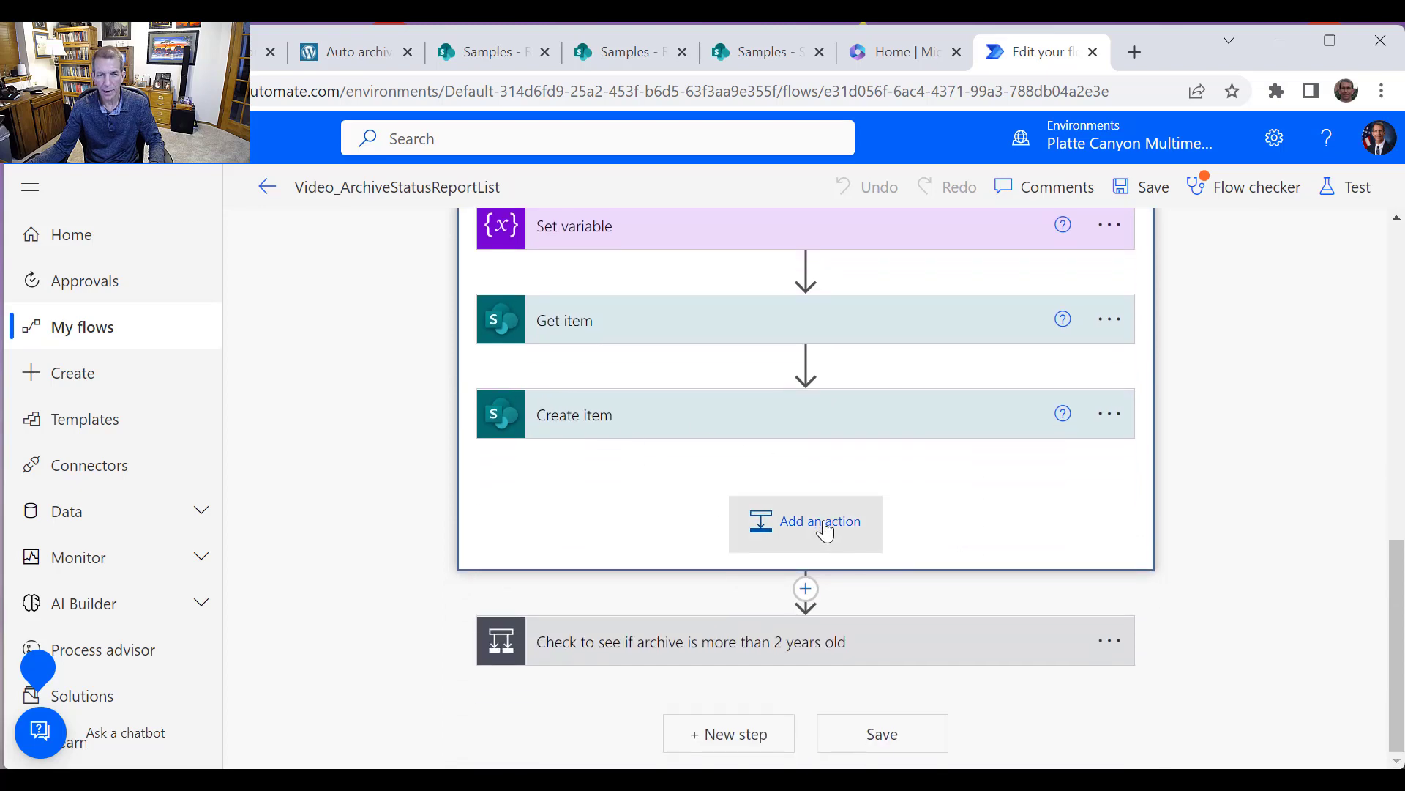
click(825, 533)
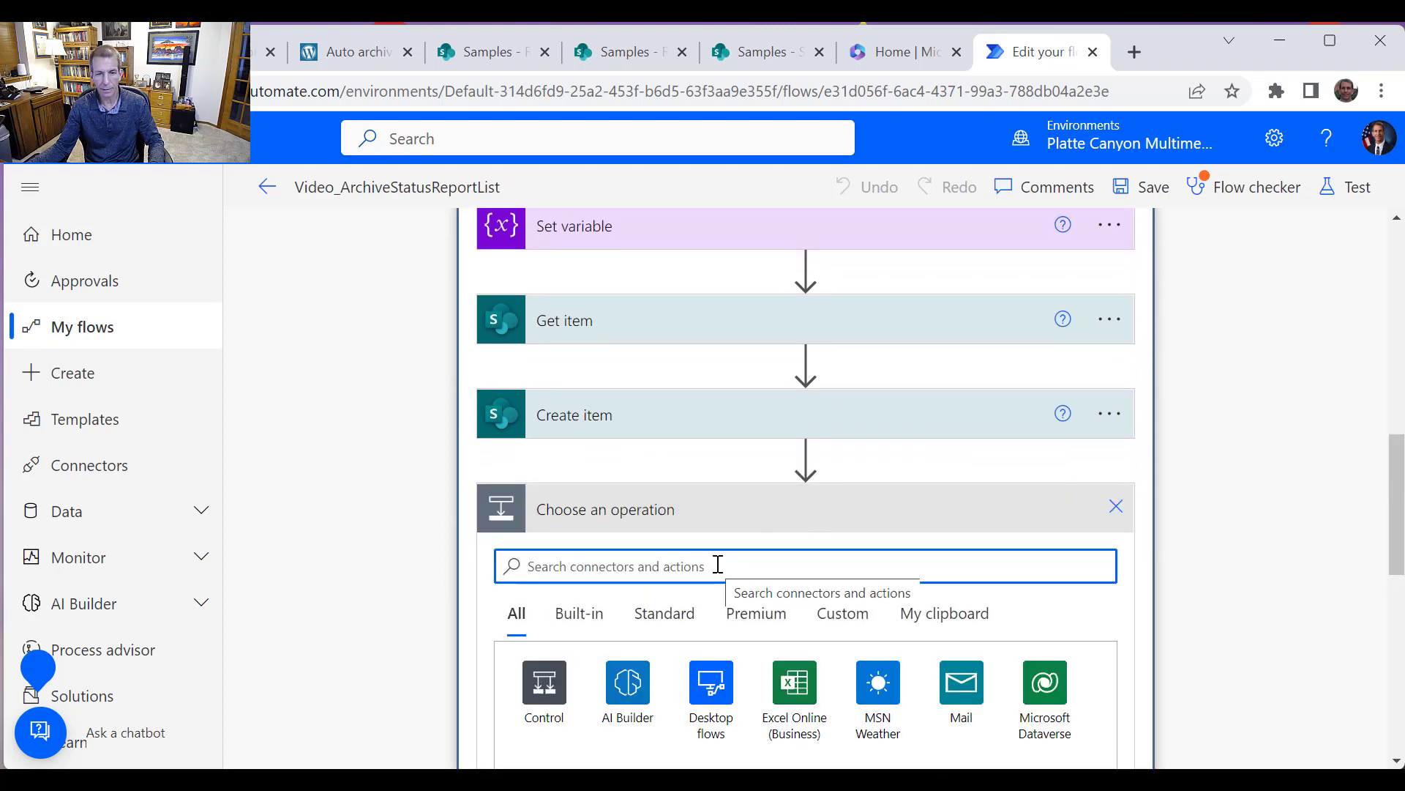
text(S)
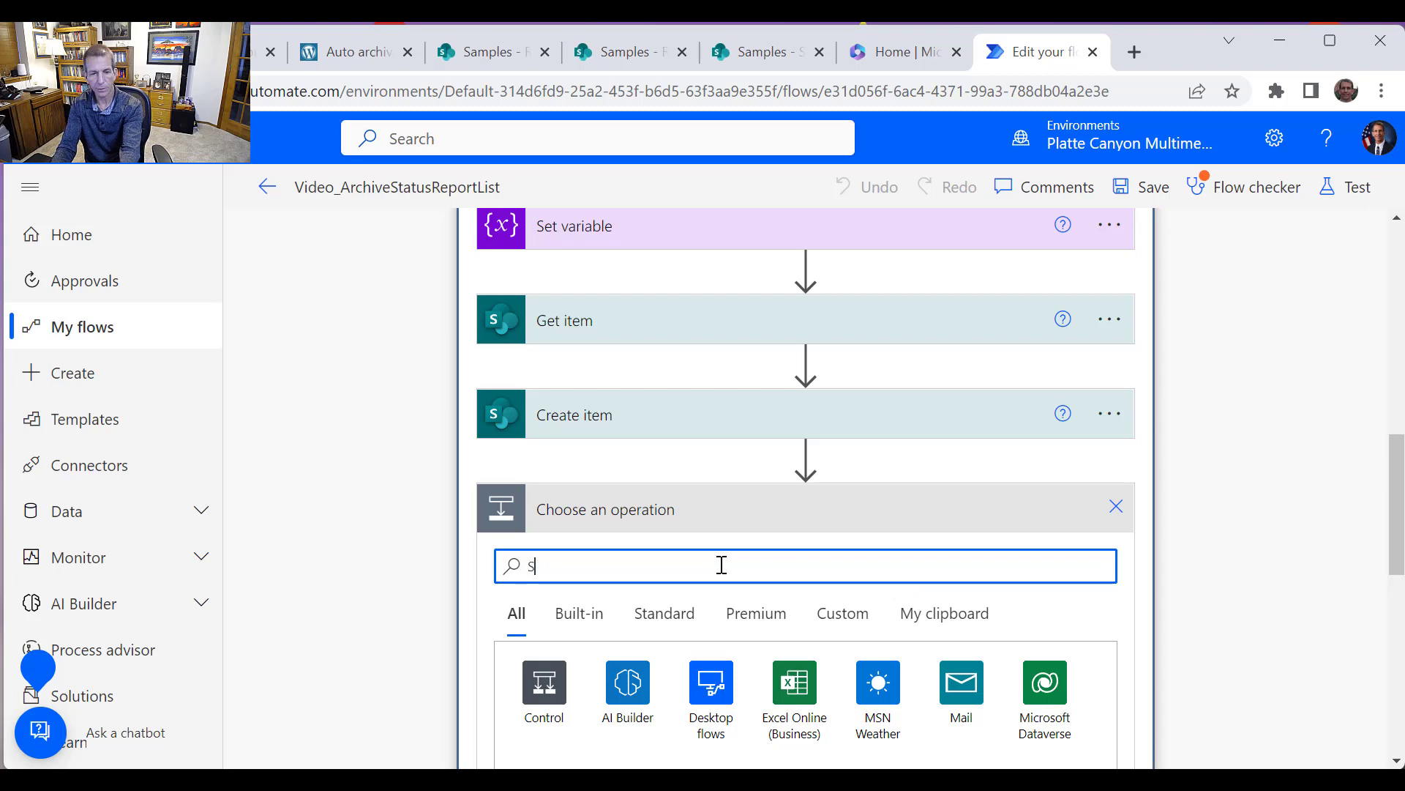
text(harePoint)
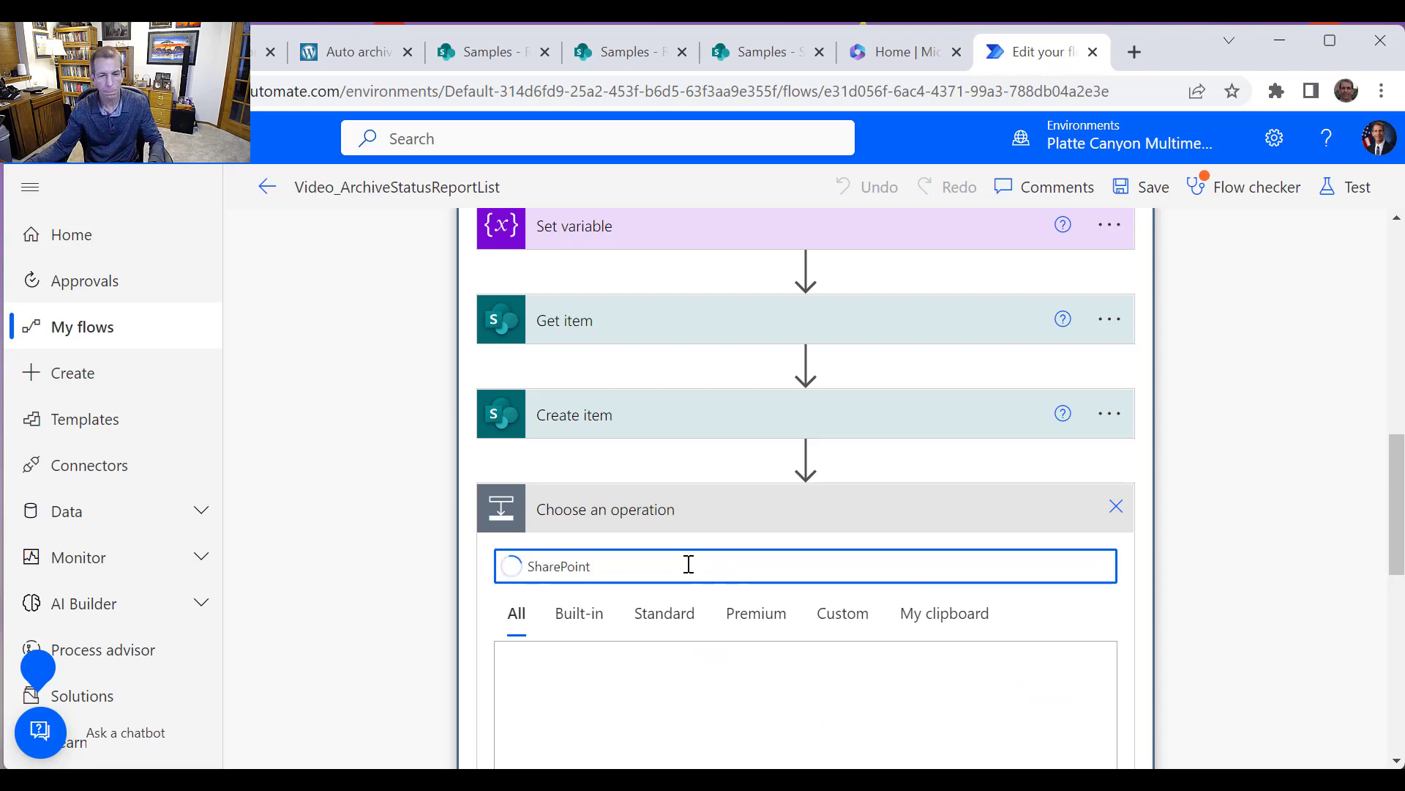
click(535, 697)
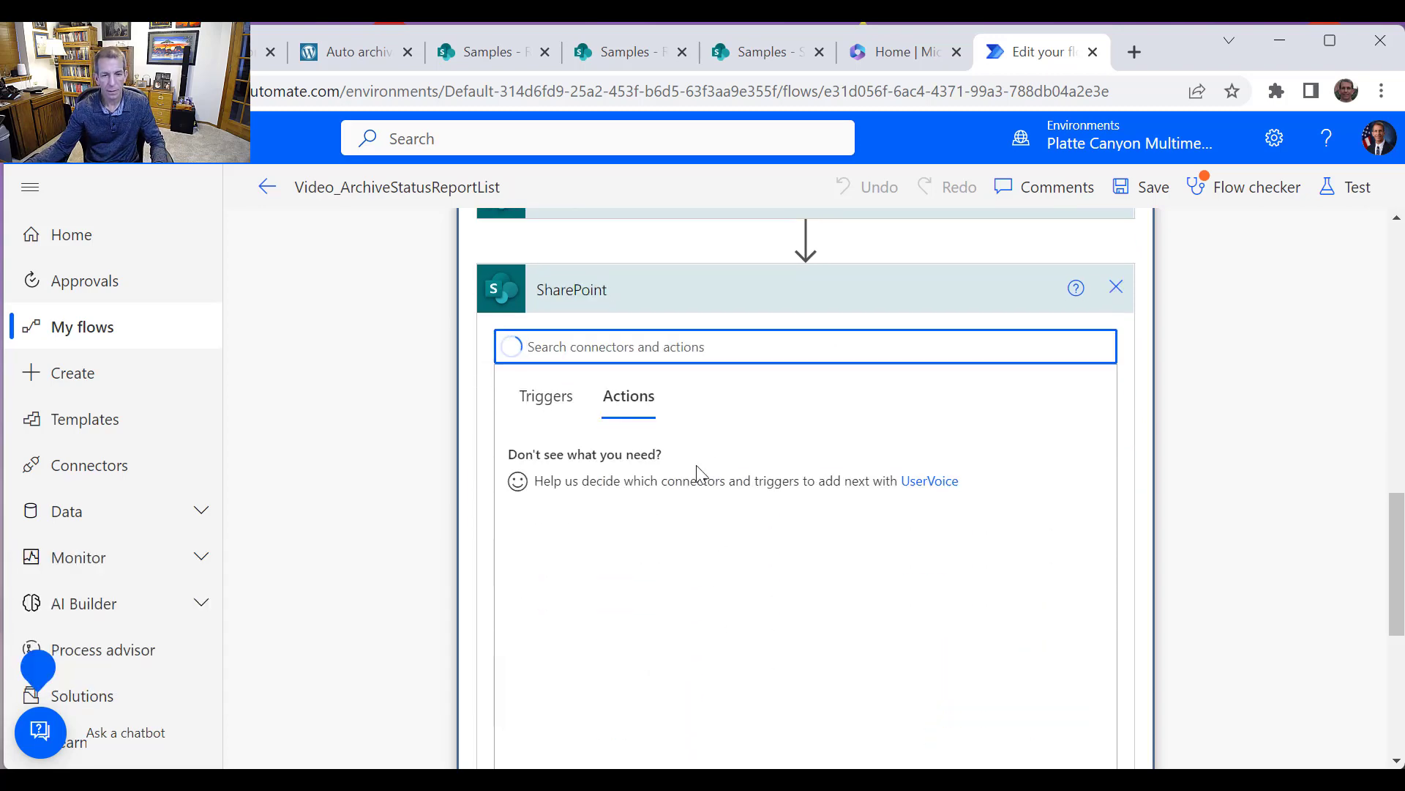
text(D)
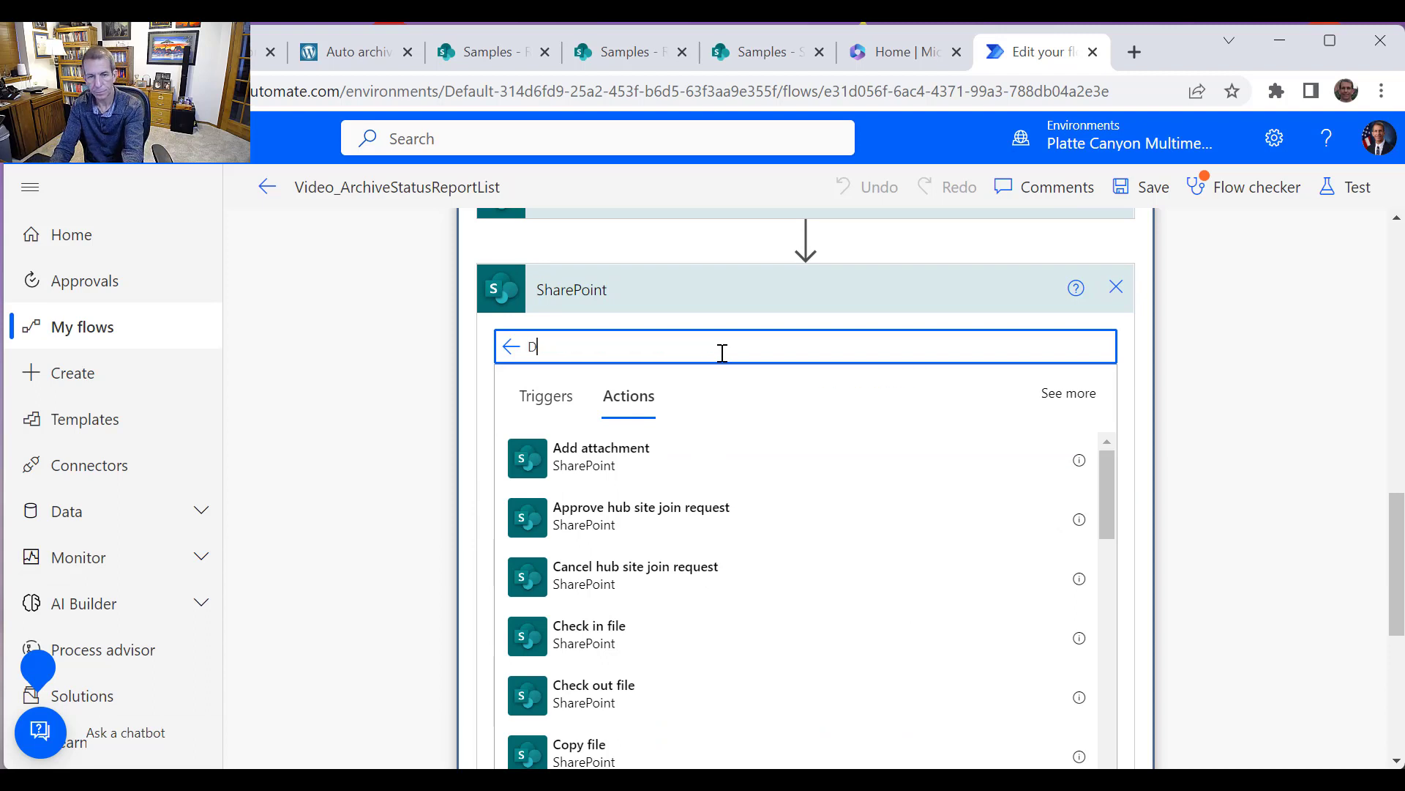
text(elete)
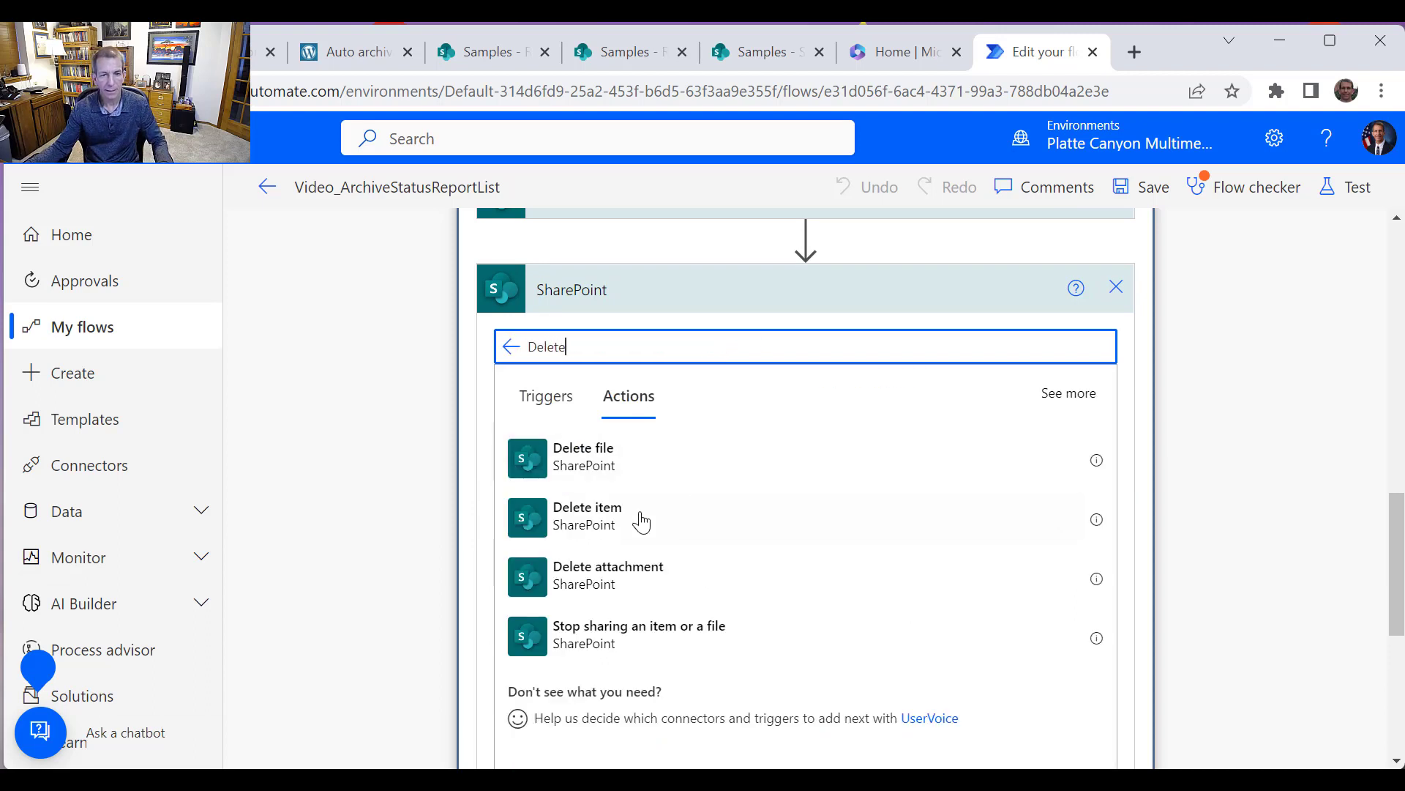
click(607, 516)
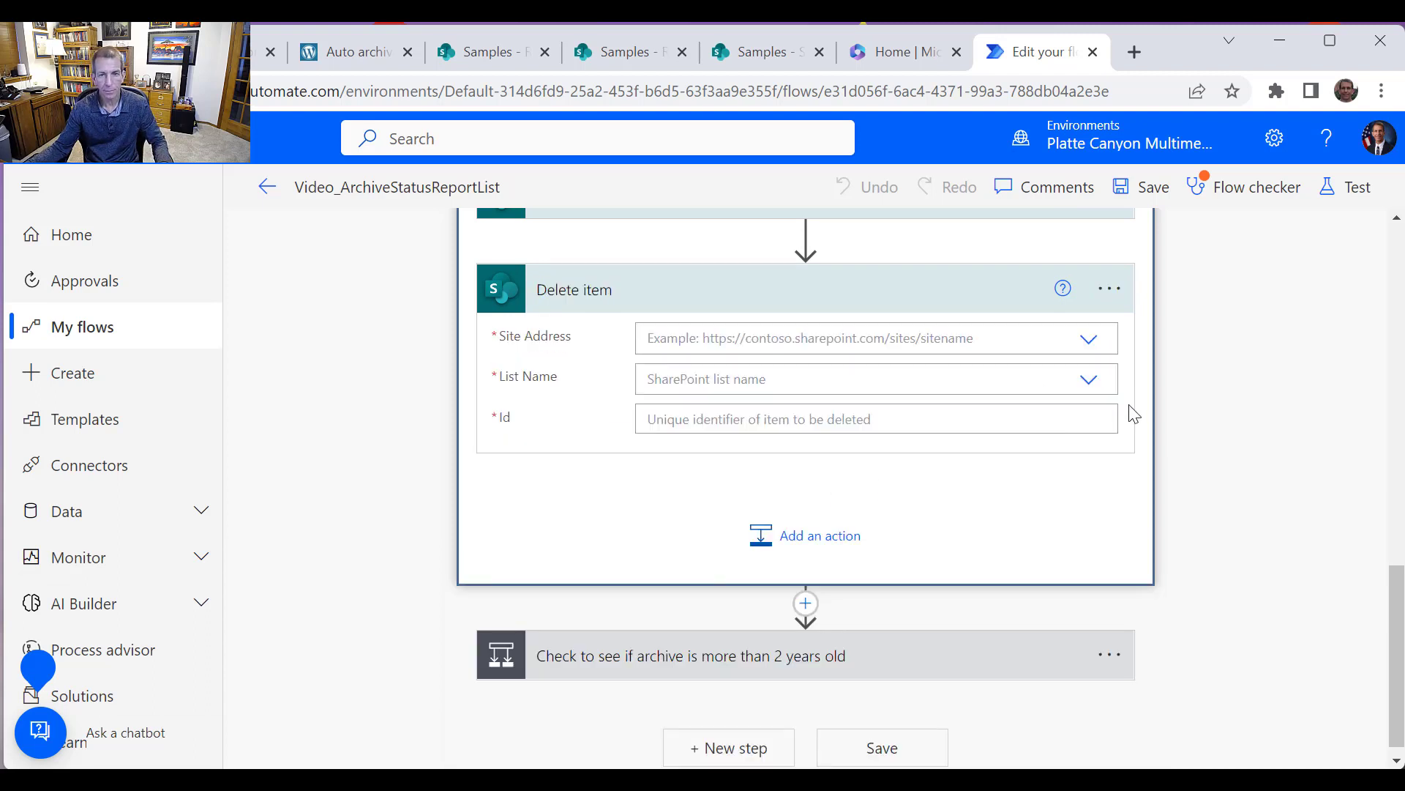
Configure Delete item with the Samples site, the StatusReport list, and the IDToDelete variable as Id
click(1088, 339)
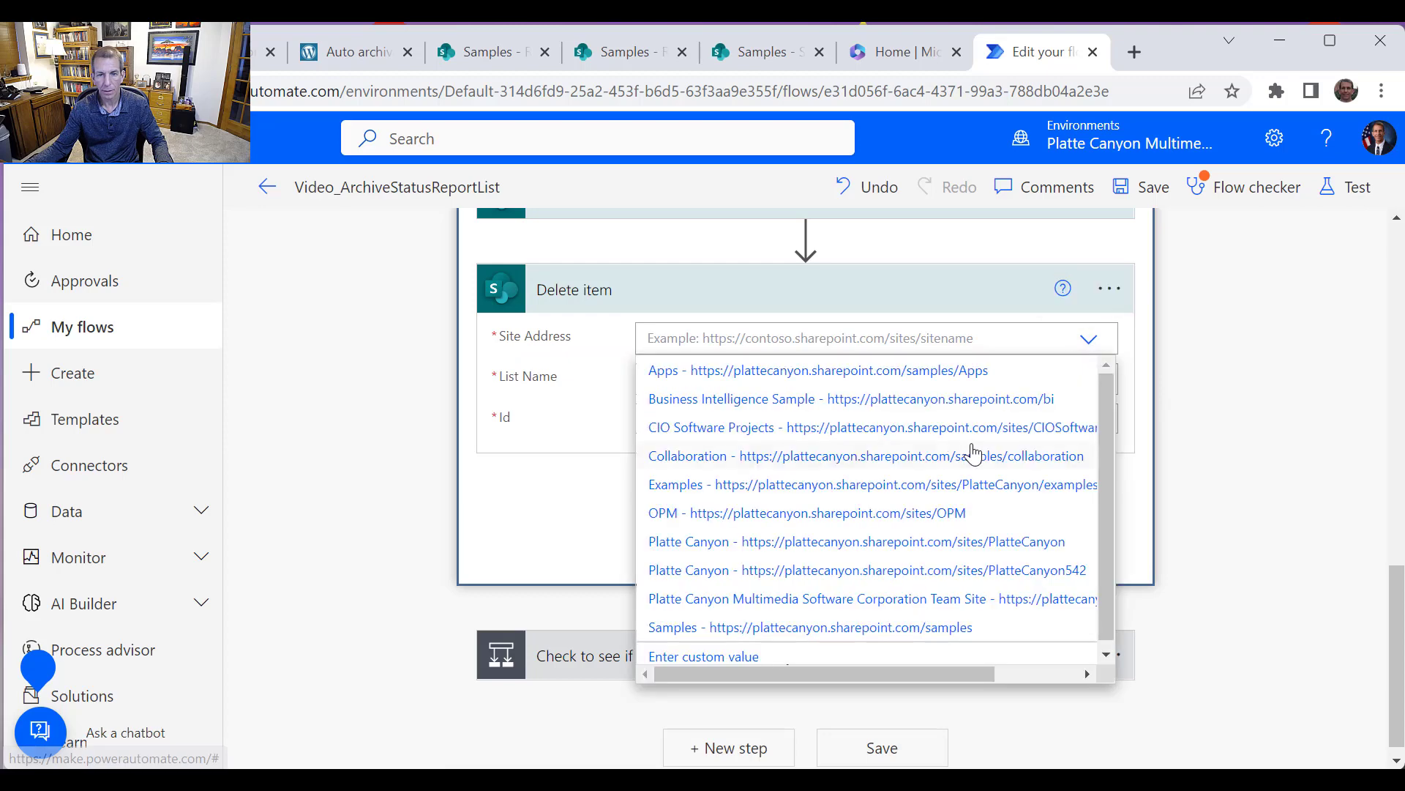
click(789, 627)
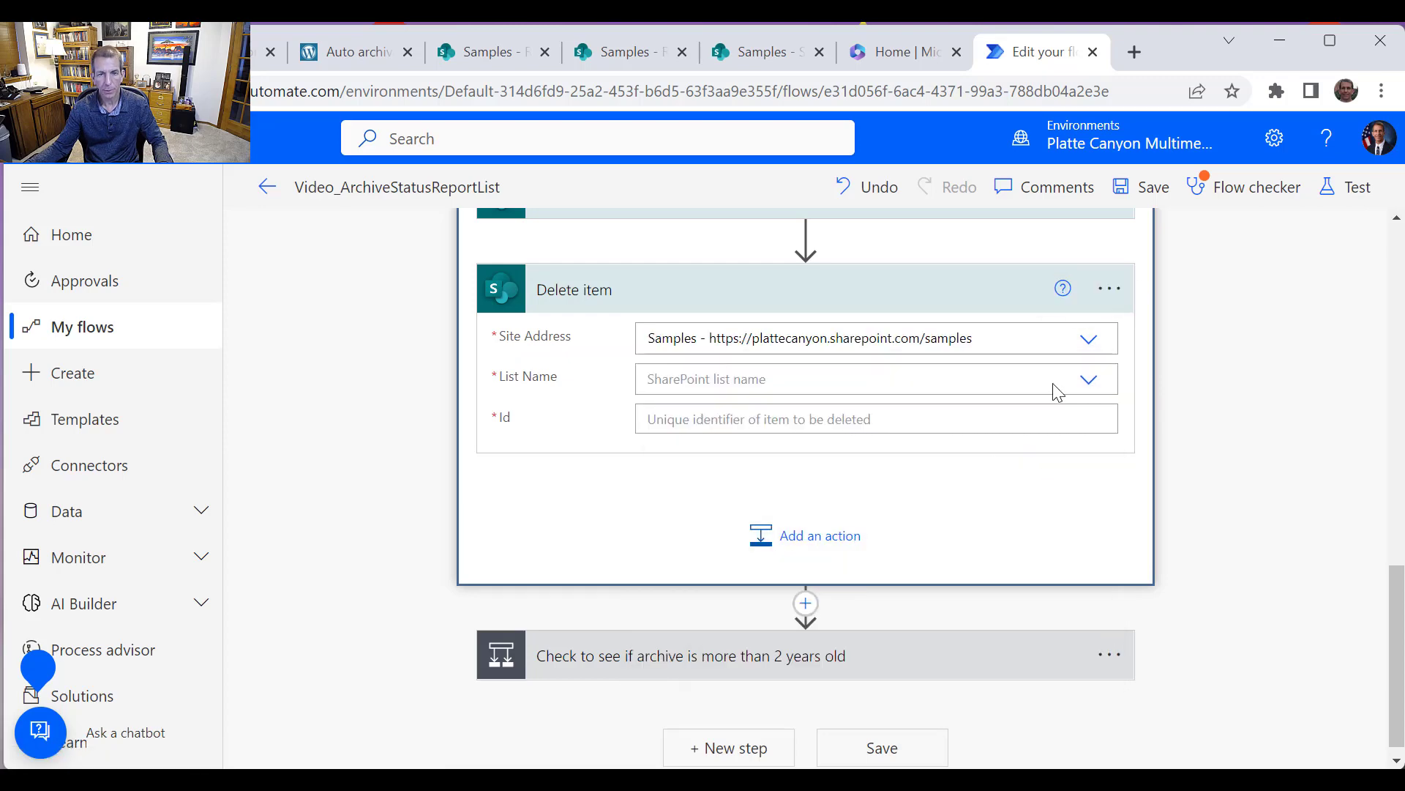
click(1089, 378)
scroll(915, 563, down, 3)
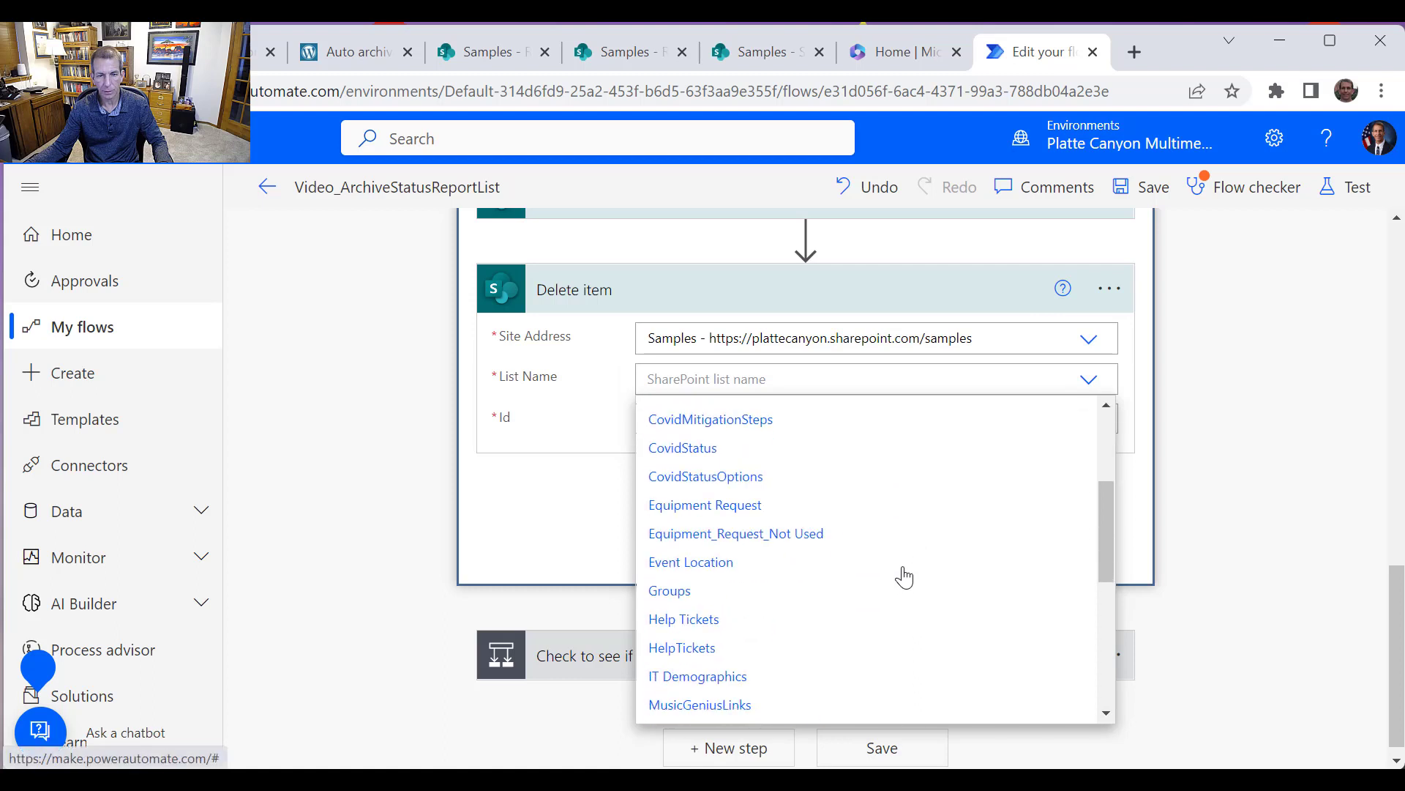
scroll(827, 637, down, 3)
scroll(732, 601, down, 2)
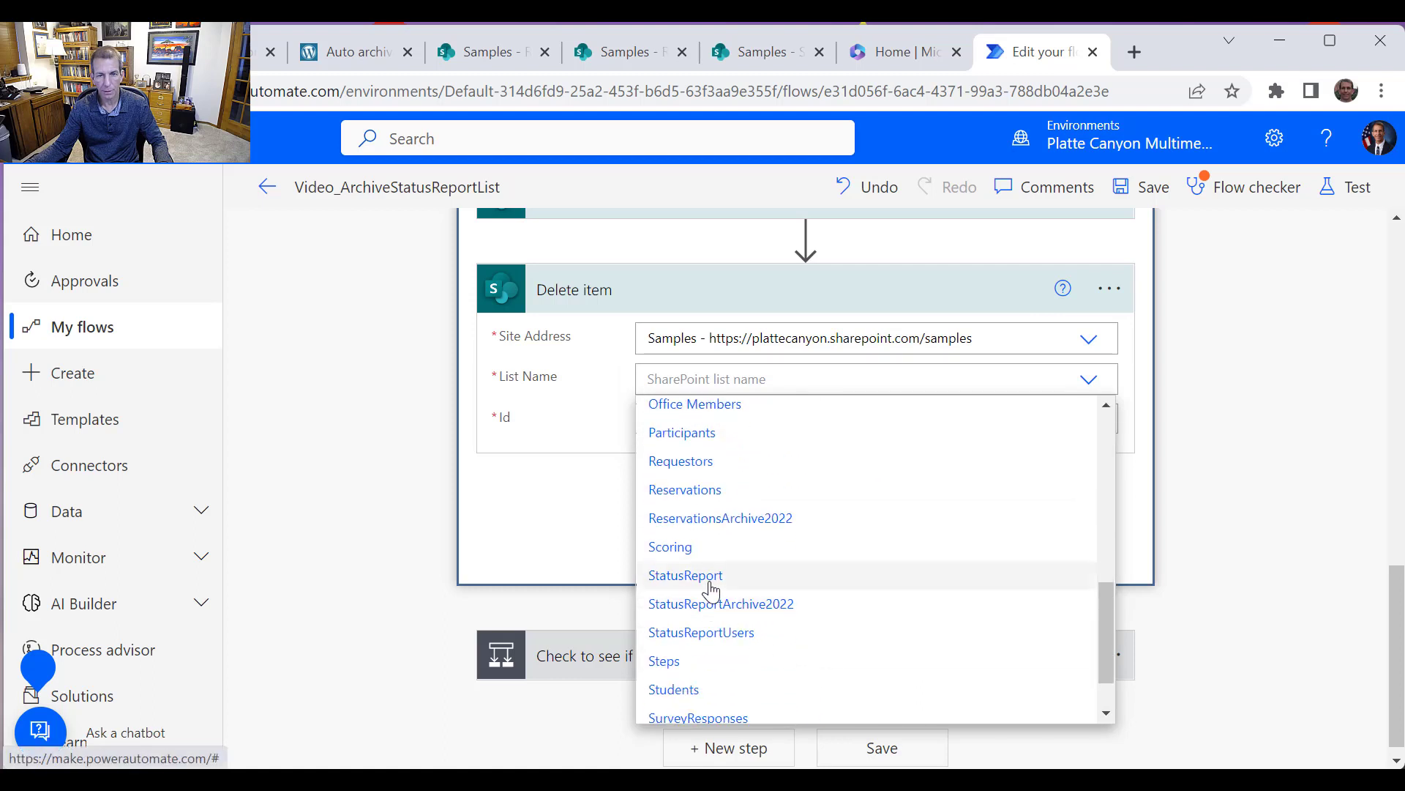
click(711, 578)
click(991, 423)
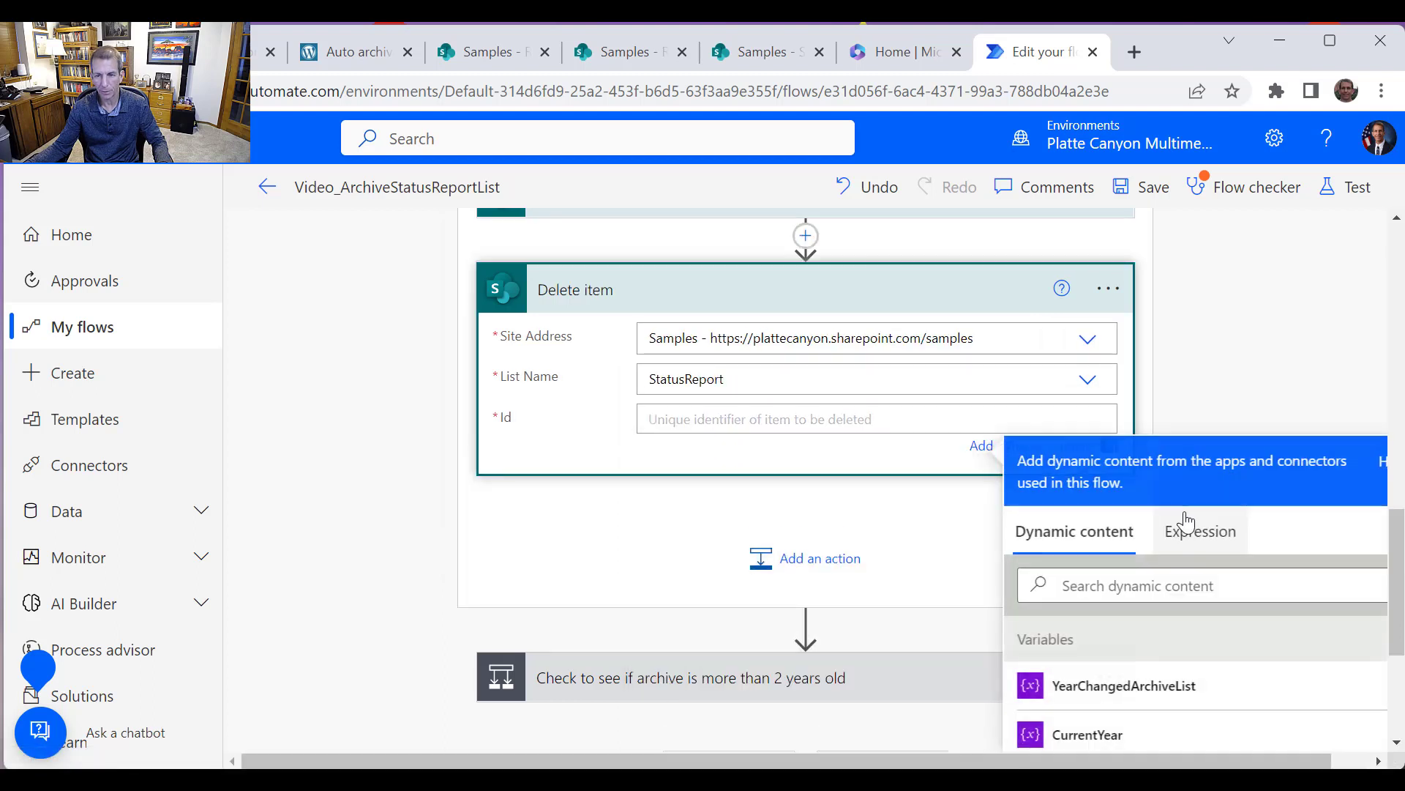
scroll(1193, 652, down, 2)
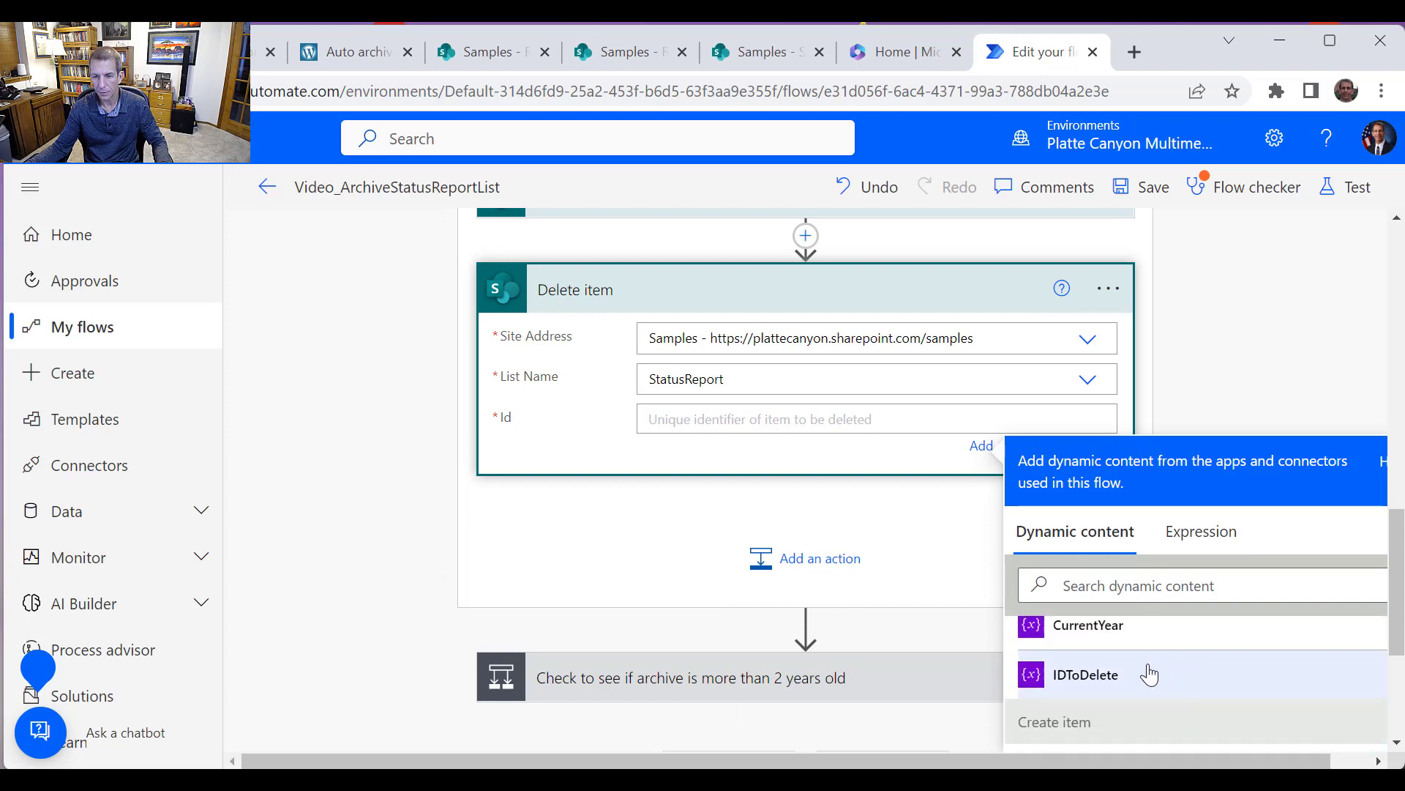
click(1149, 674)
Edit the Teams message to name the Video_ArchiveStatusReportList flow and the Status Report list
scroll(907, 519, down, 3)
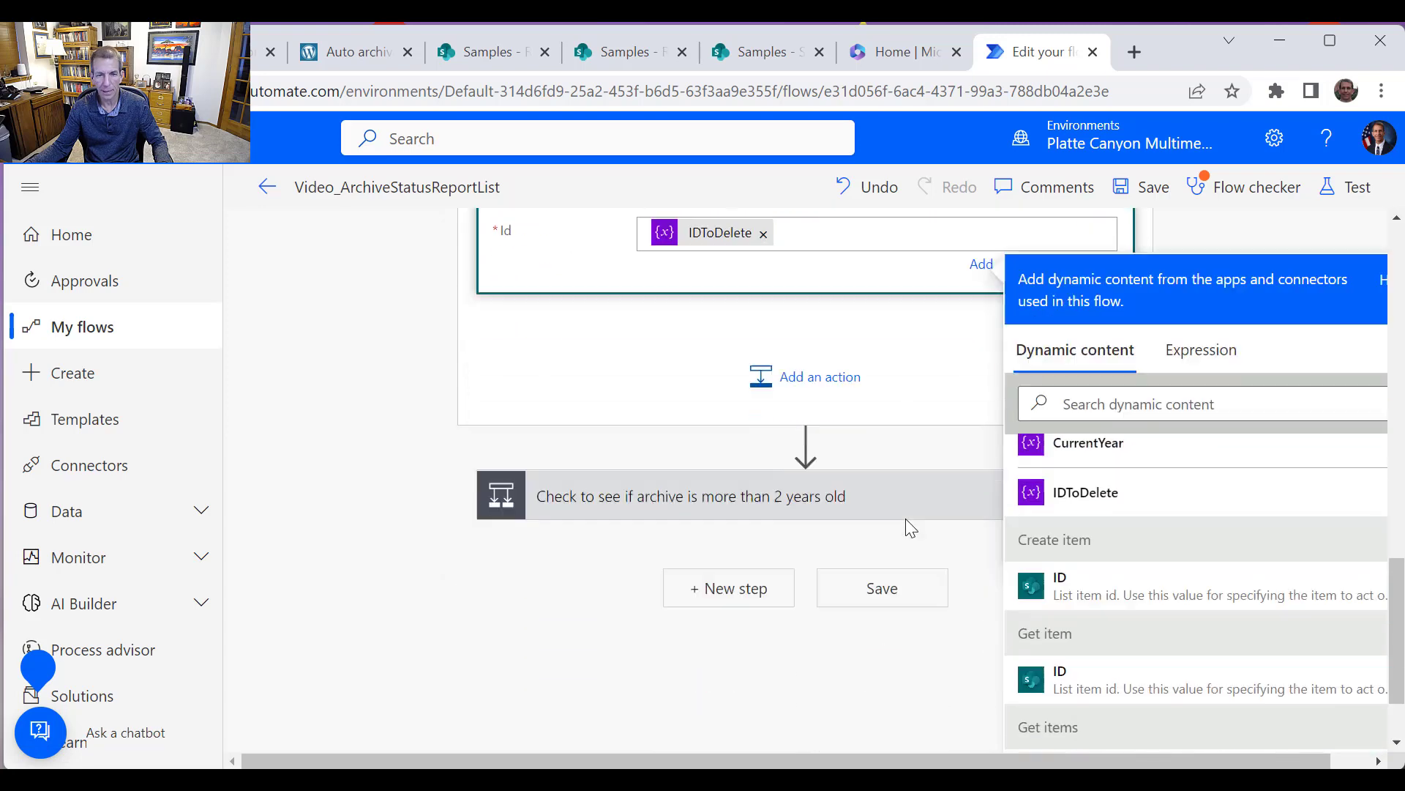
click(812, 472)
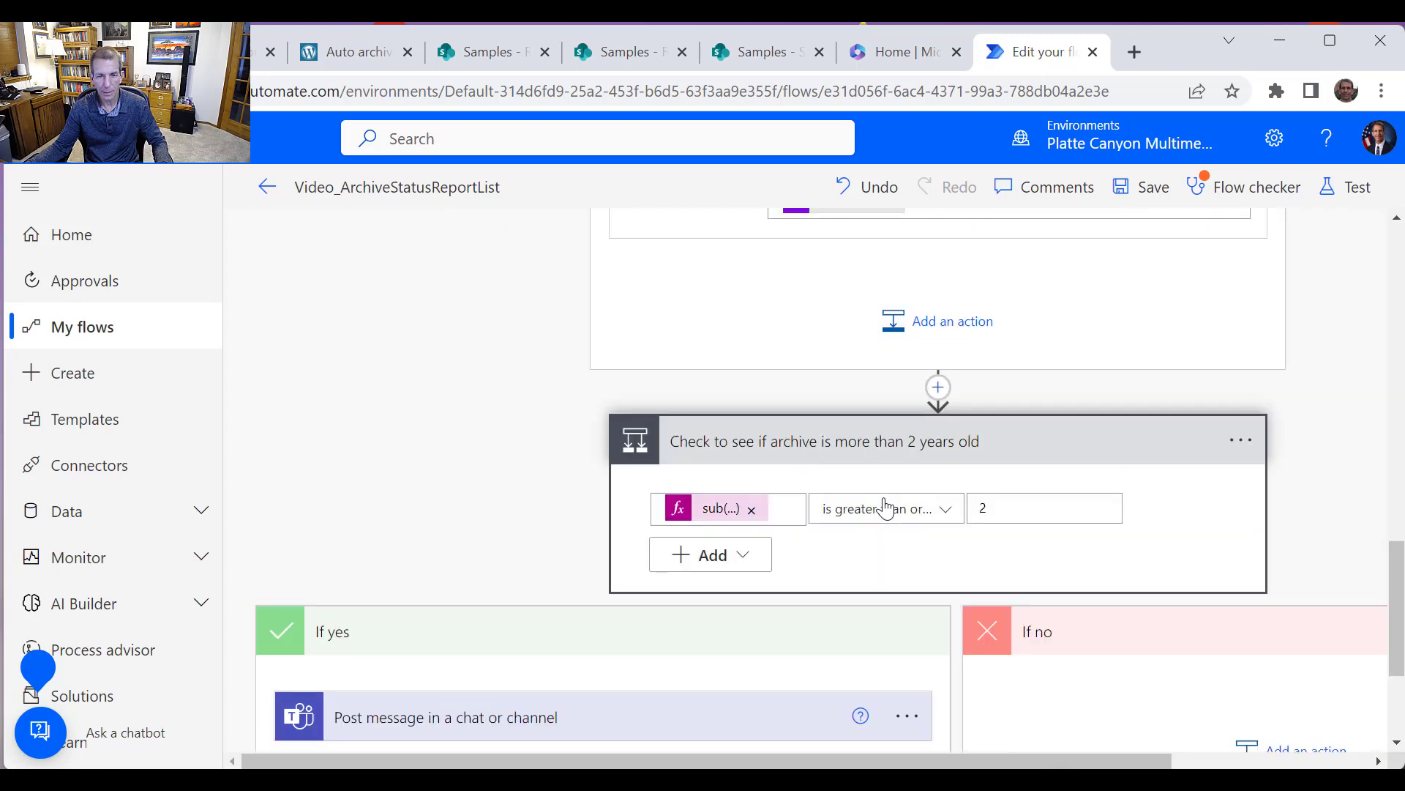
scroll(904, 474, down, 2)
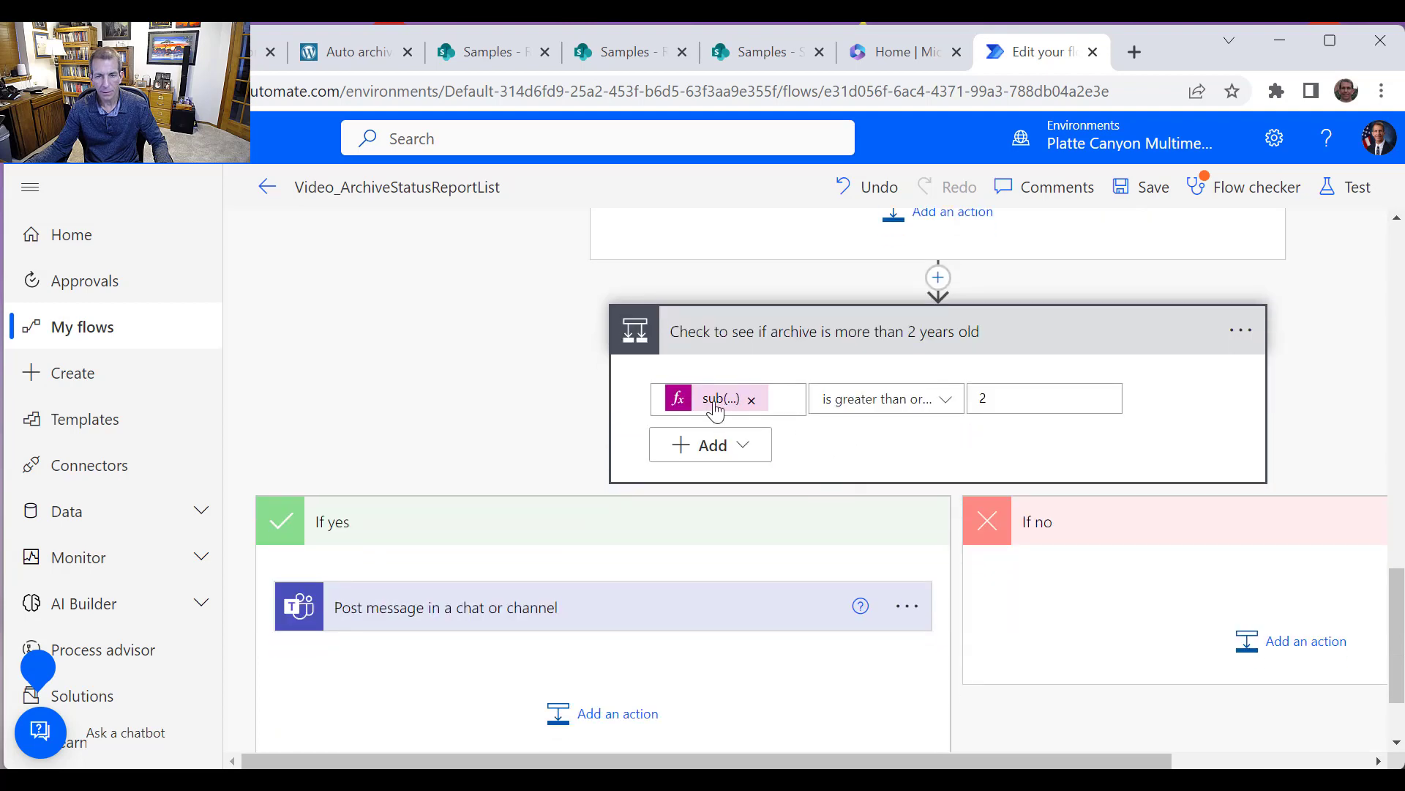
click(635, 609)
scroll(608, 622, down, 5)
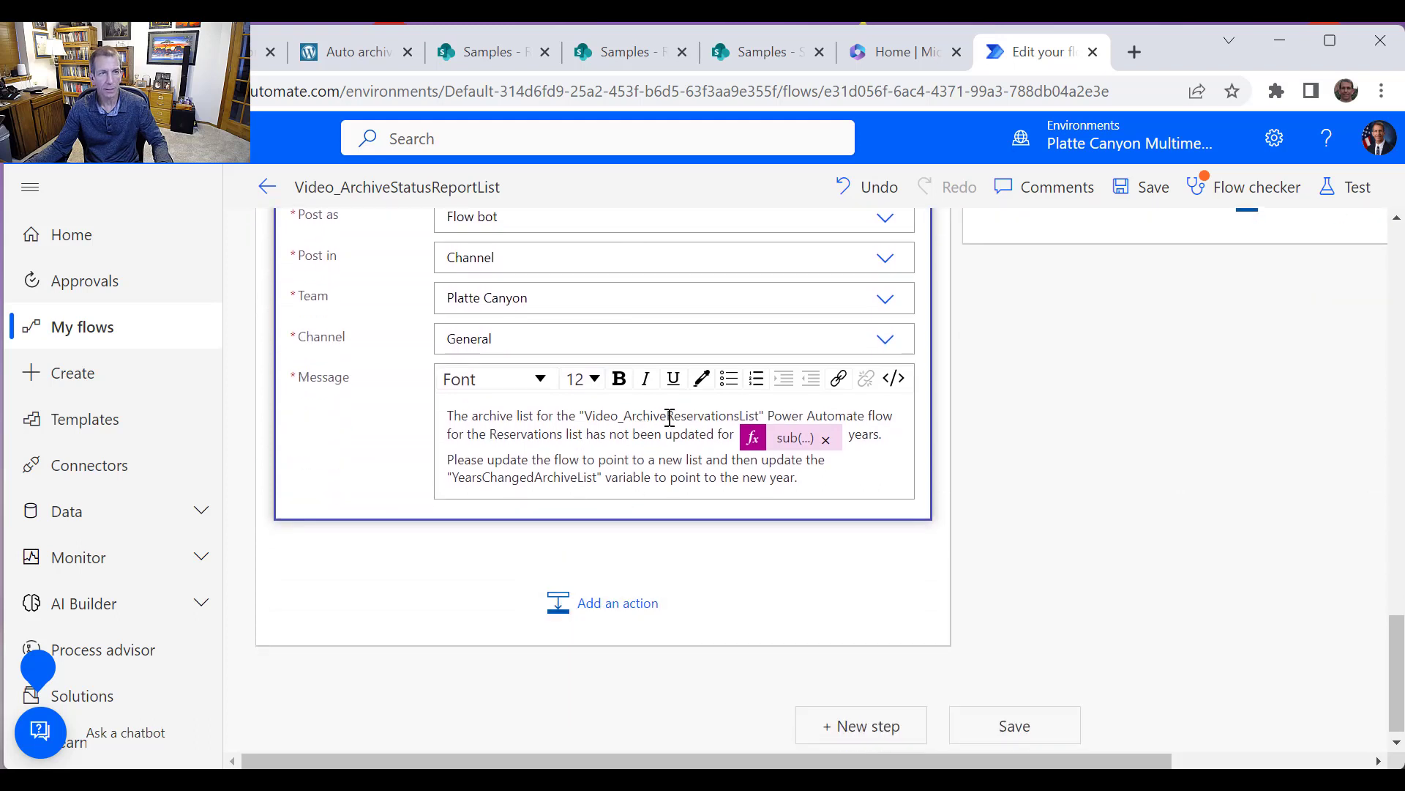
drag(669, 416, 732, 416)
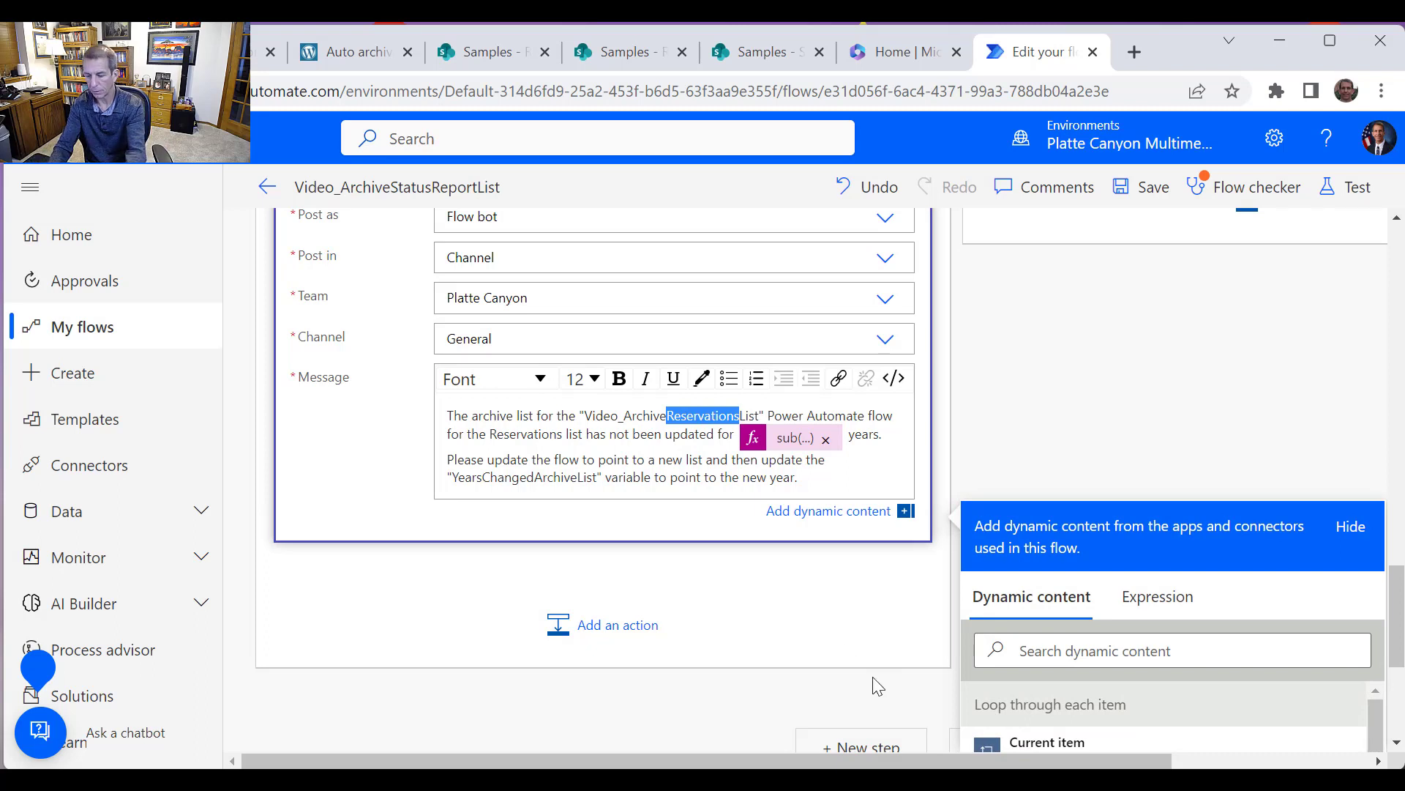
text(Status)
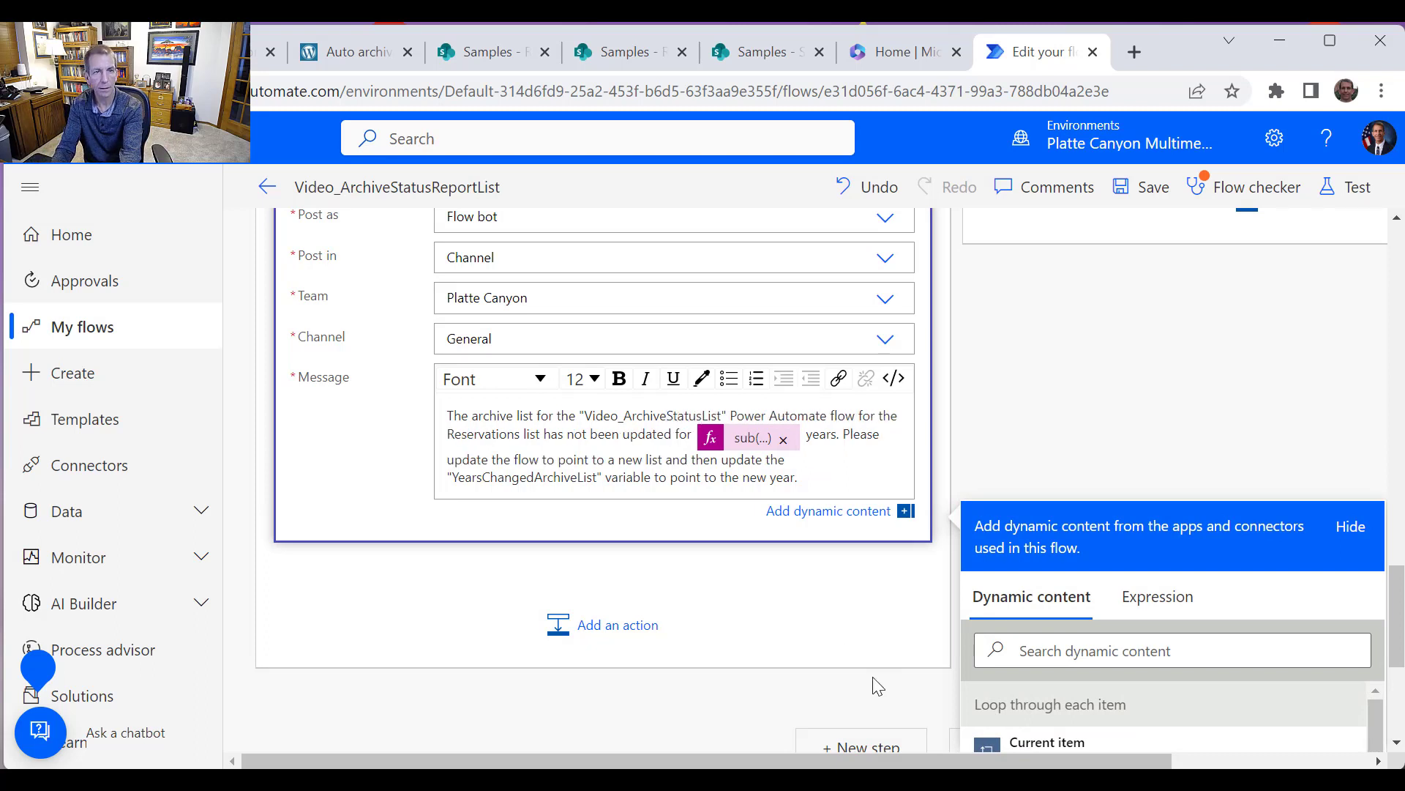
text(Report)
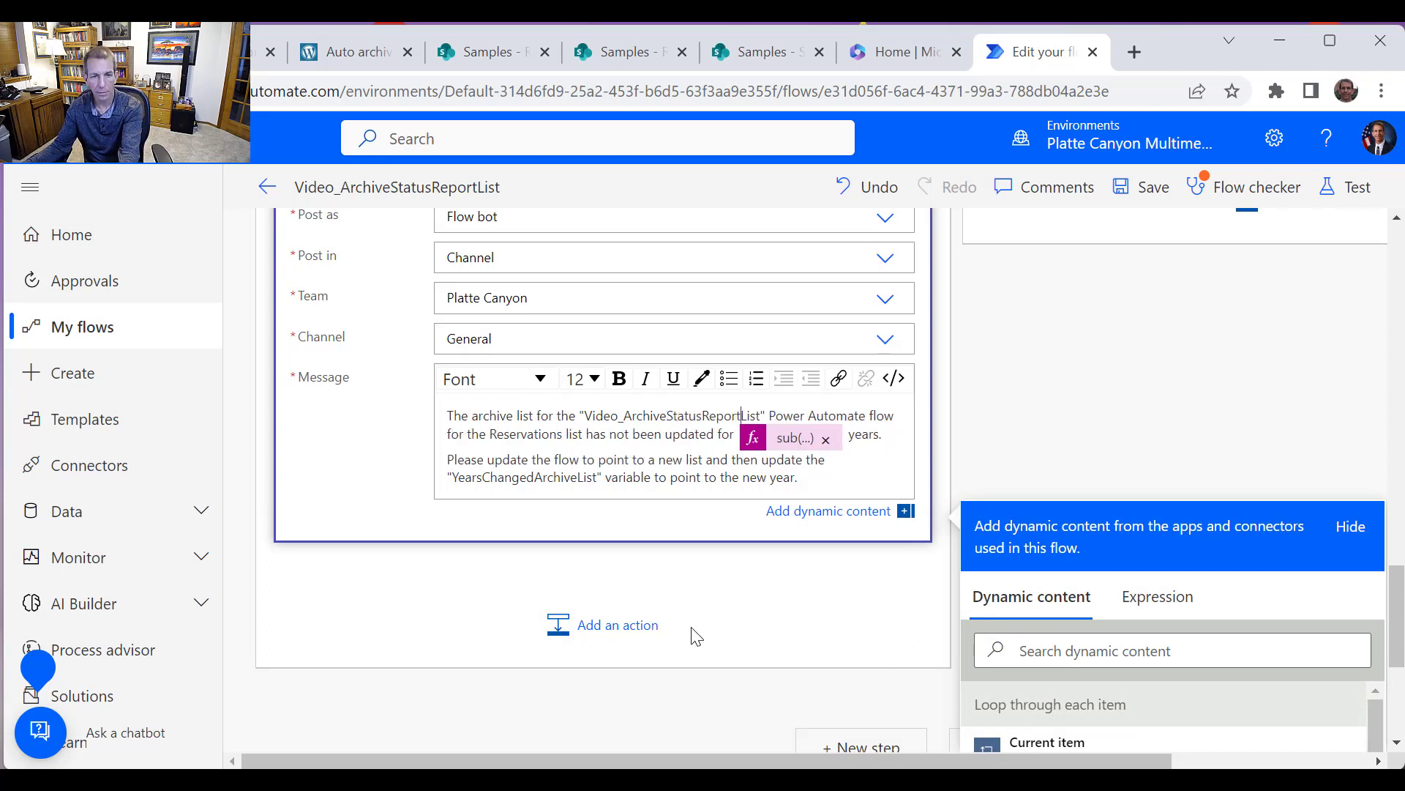
double_click(516, 438)
text(Status )
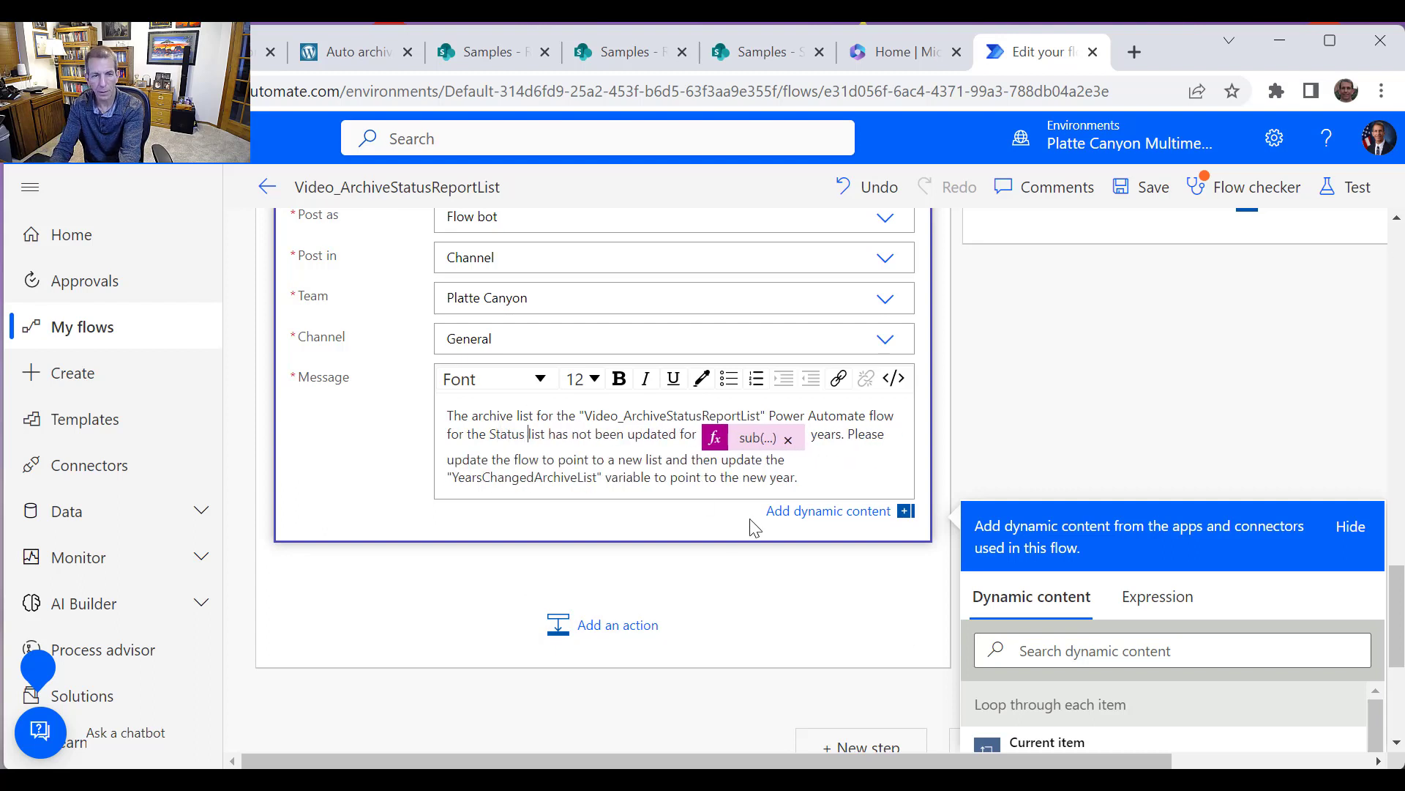
text(Repo)
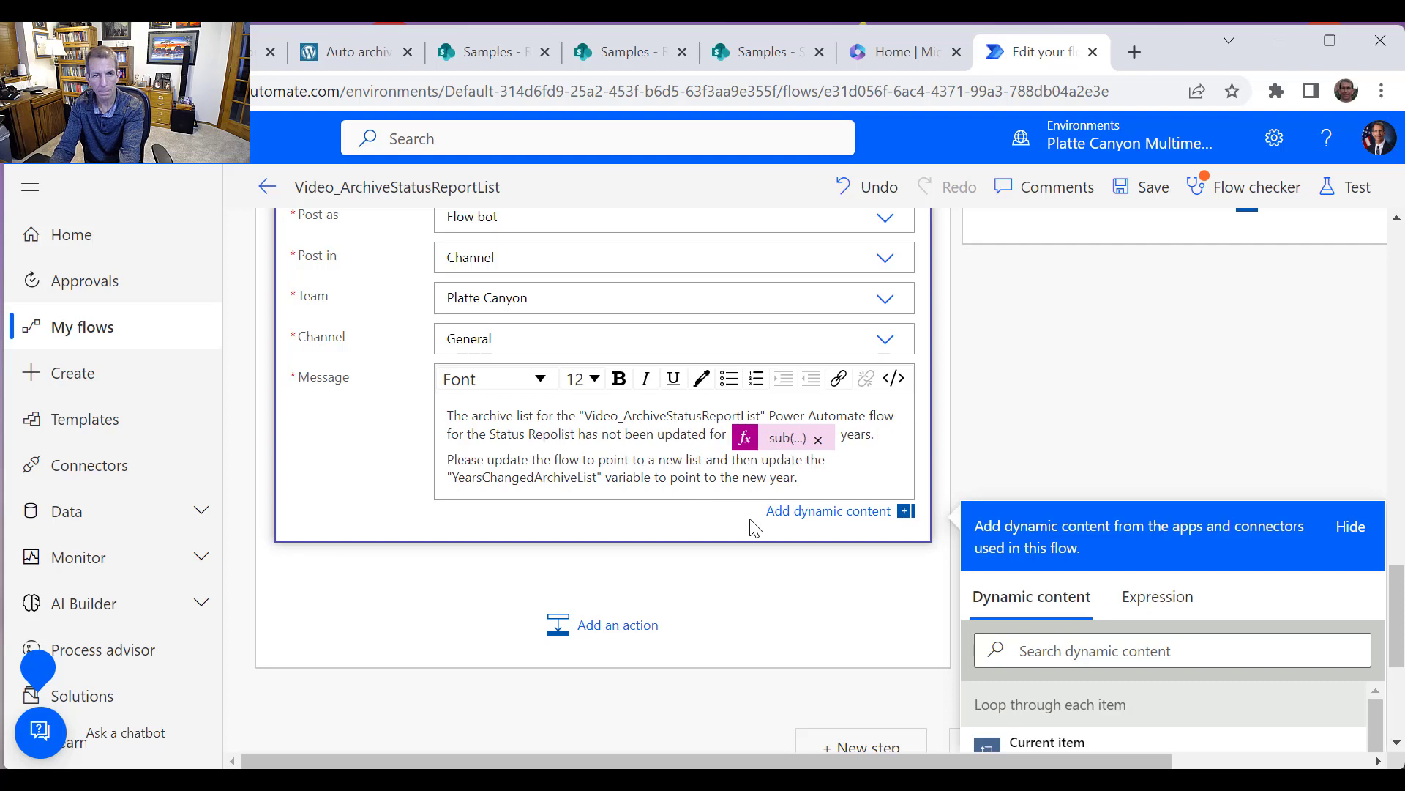
text(rt)
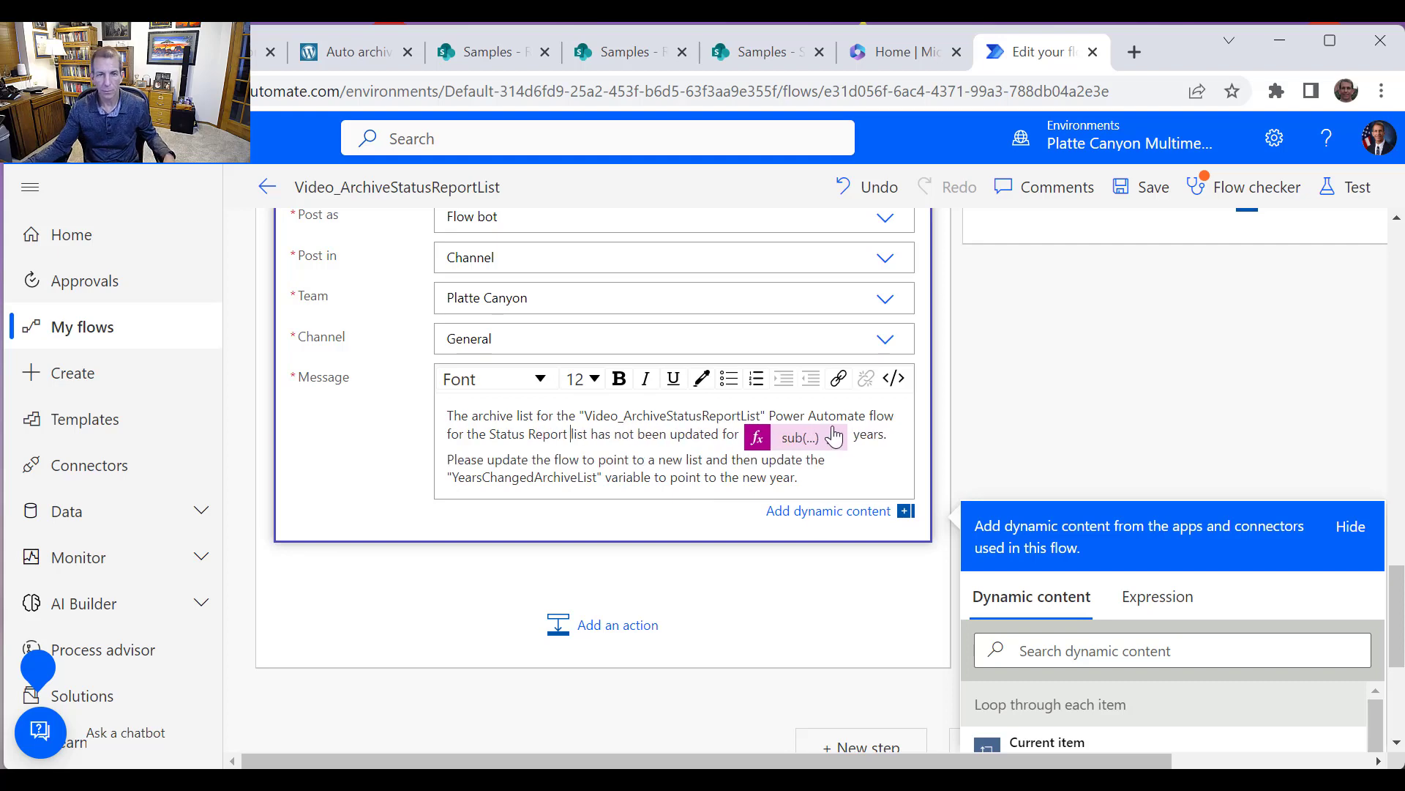
Save the flow and close the flow checker
scroll(835, 437, up, 3)
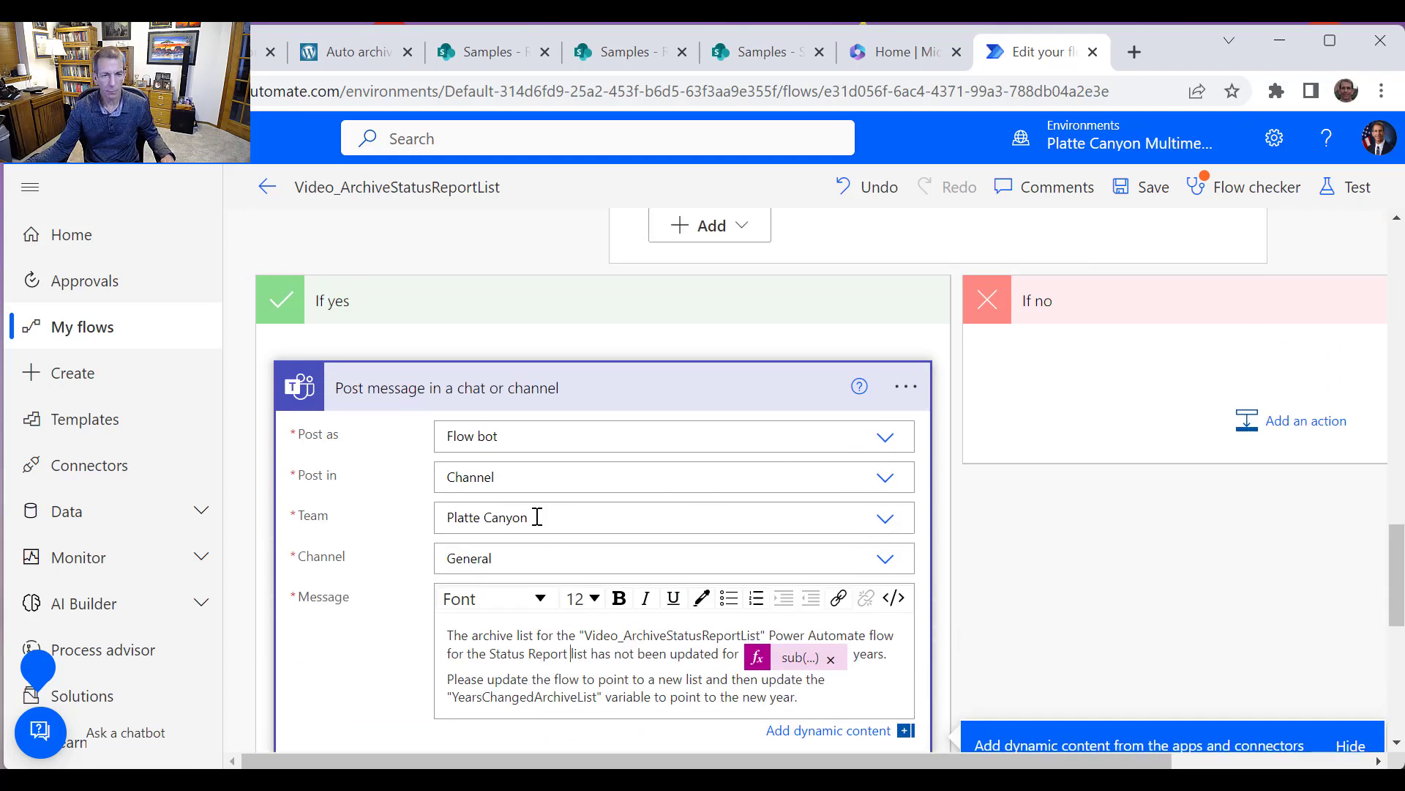
scroll(708, 533, down, 3)
scroll(706, 553, up, 7)
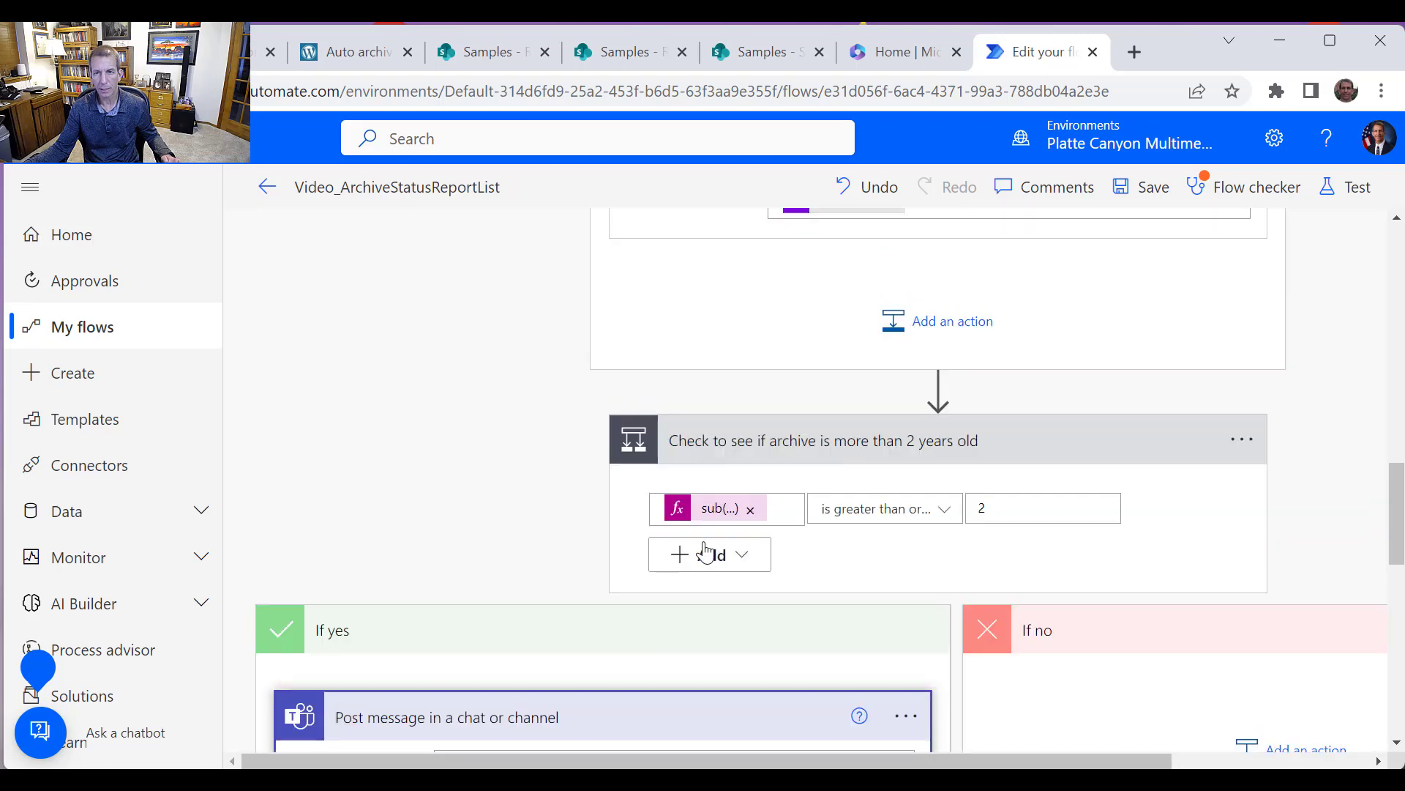
scroll(706, 552, up, 4)
click(1136, 189)
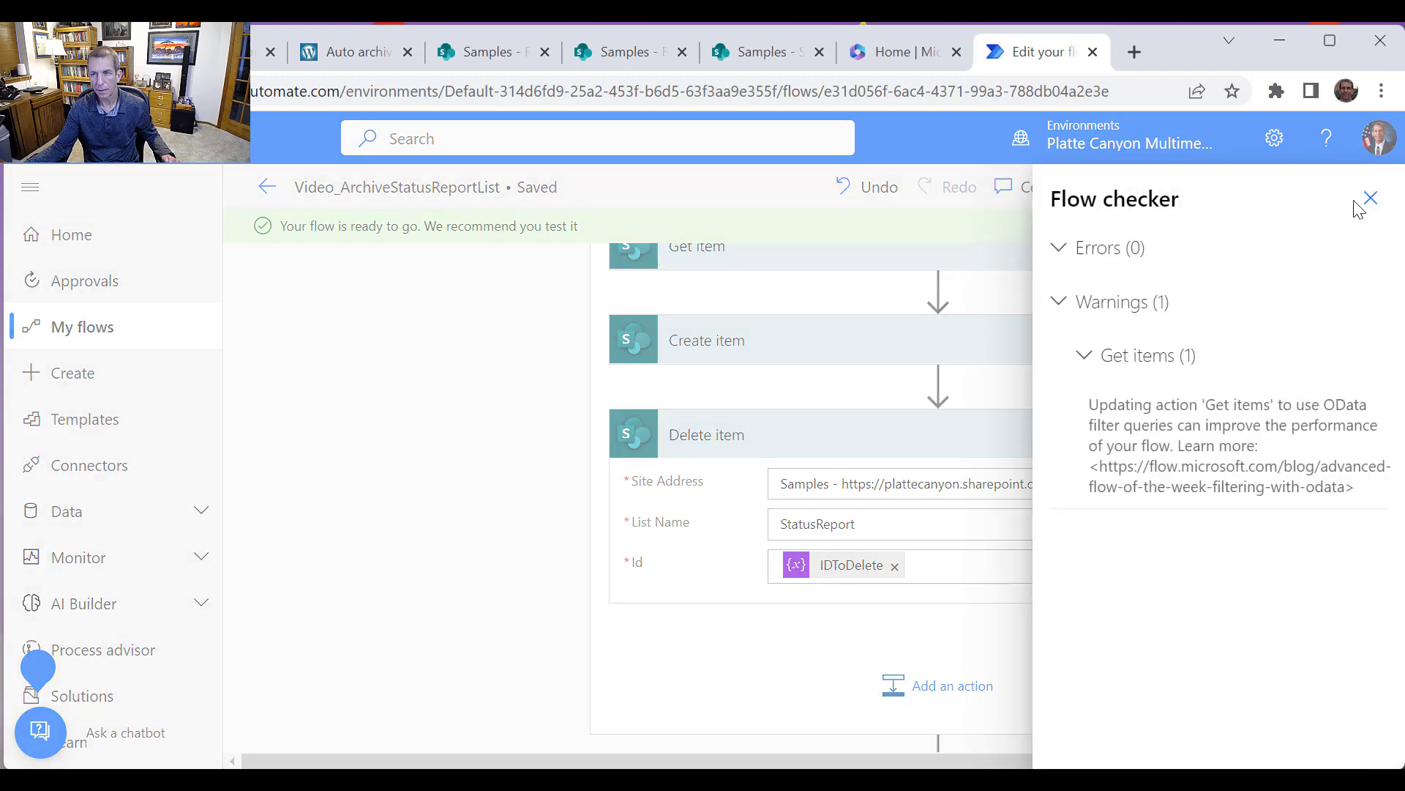
click(1369, 200)
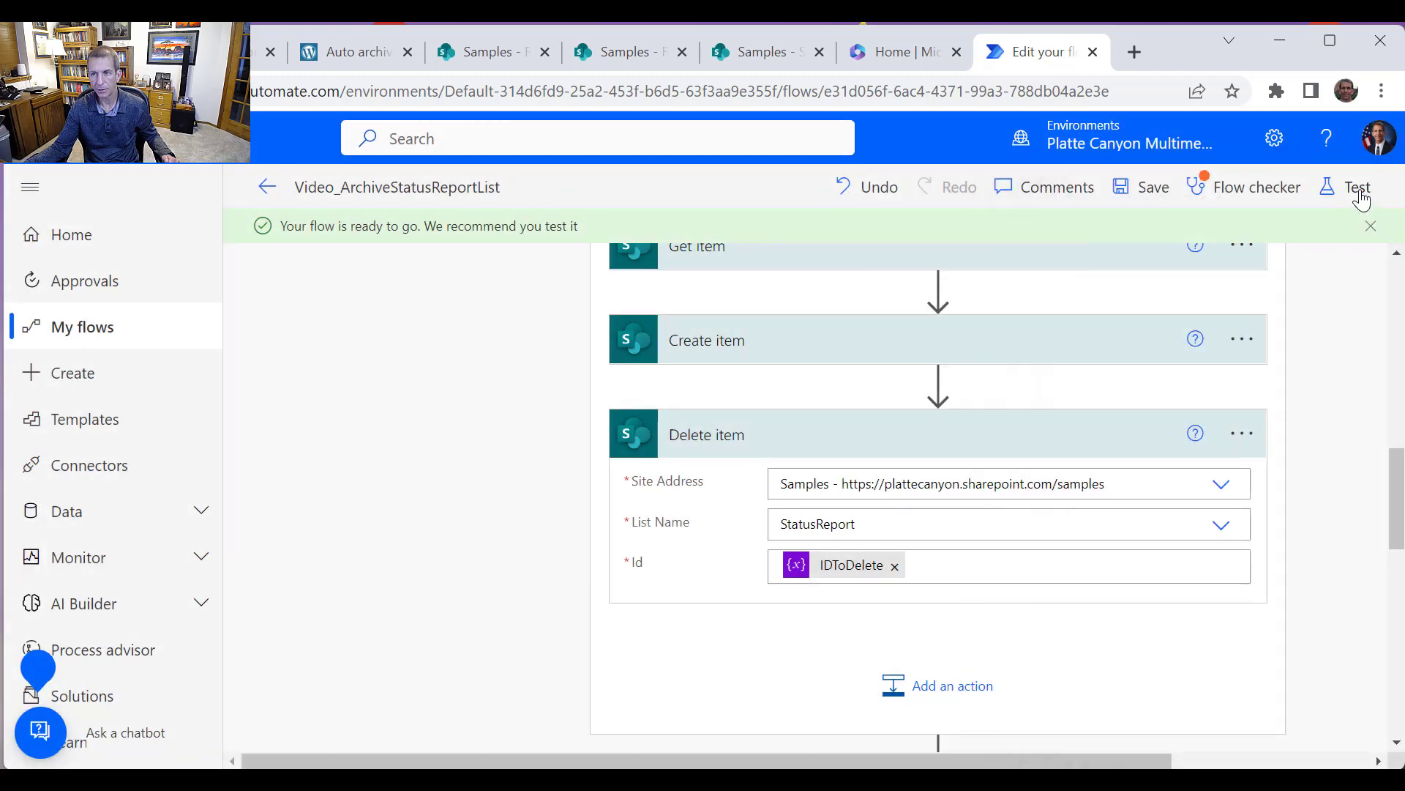
Test the flow manually, run it, and review the run history of each action
click(1359, 191)
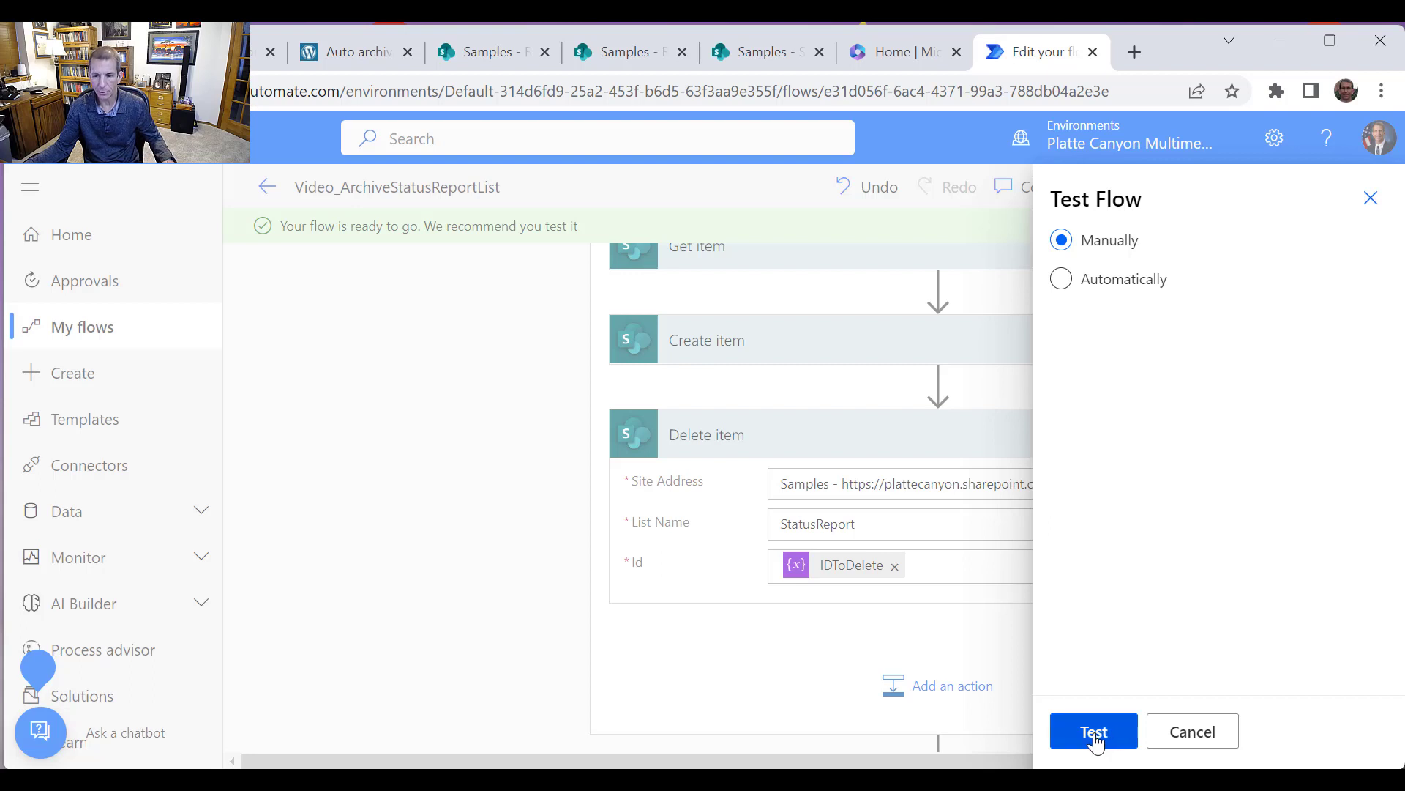
click(1094, 732)
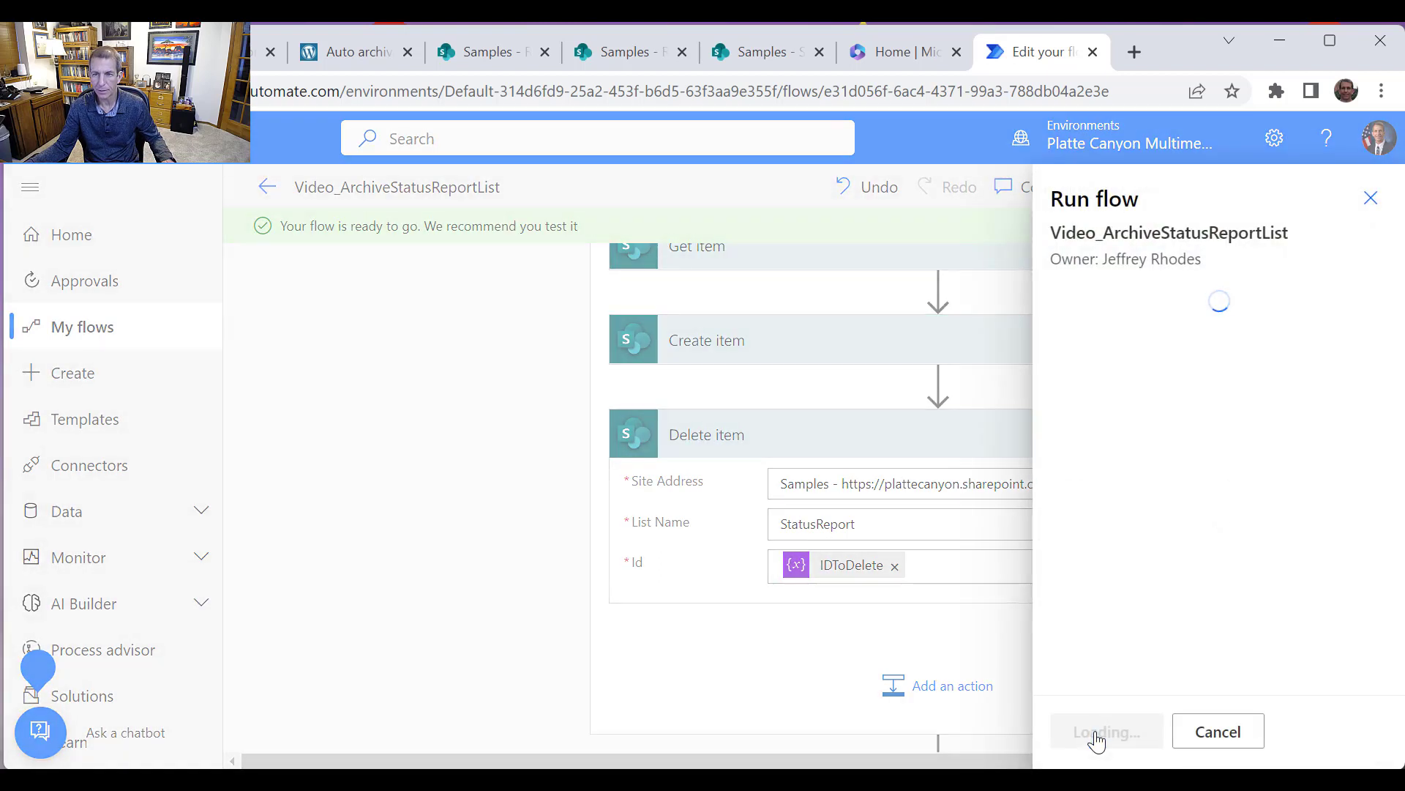
click(1096, 735)
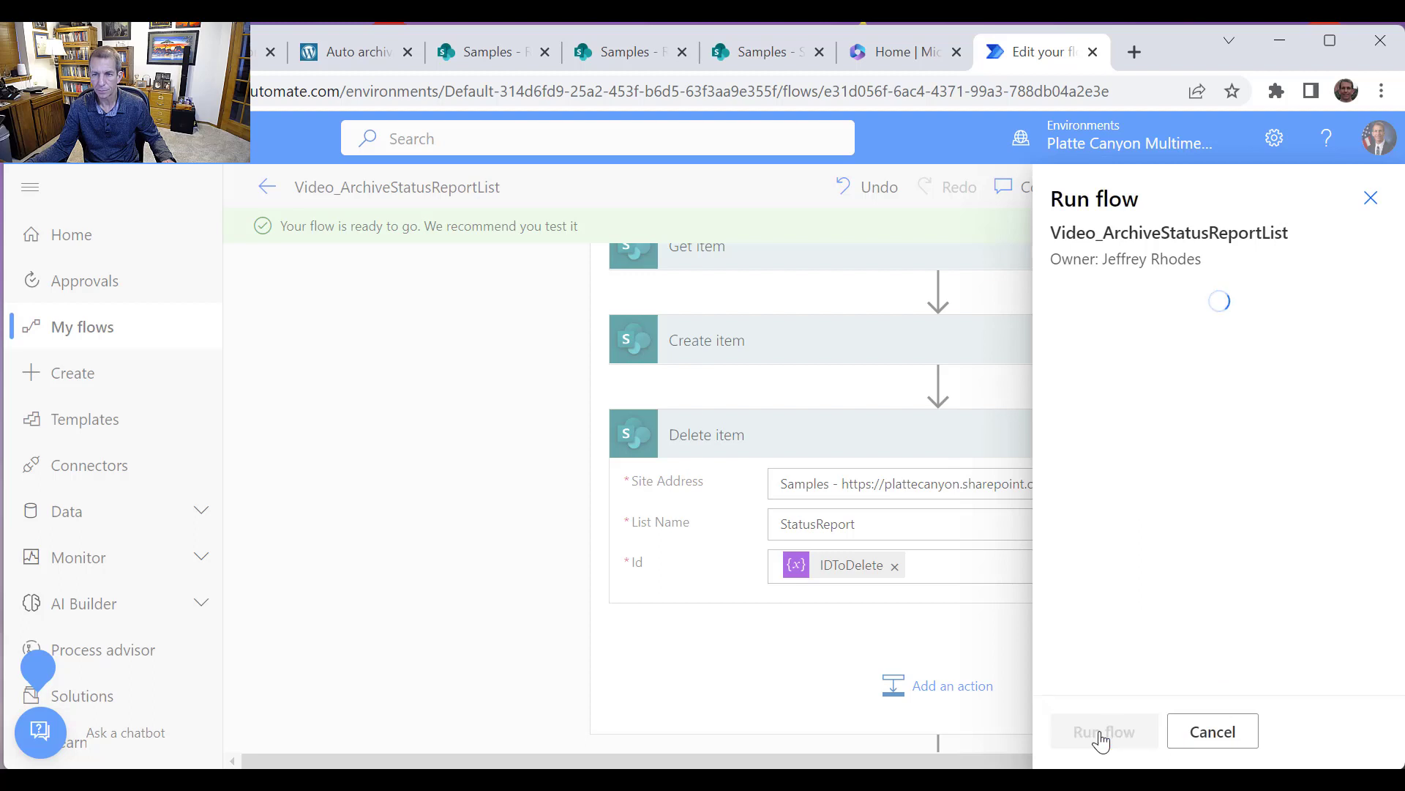
click(1096, 732)
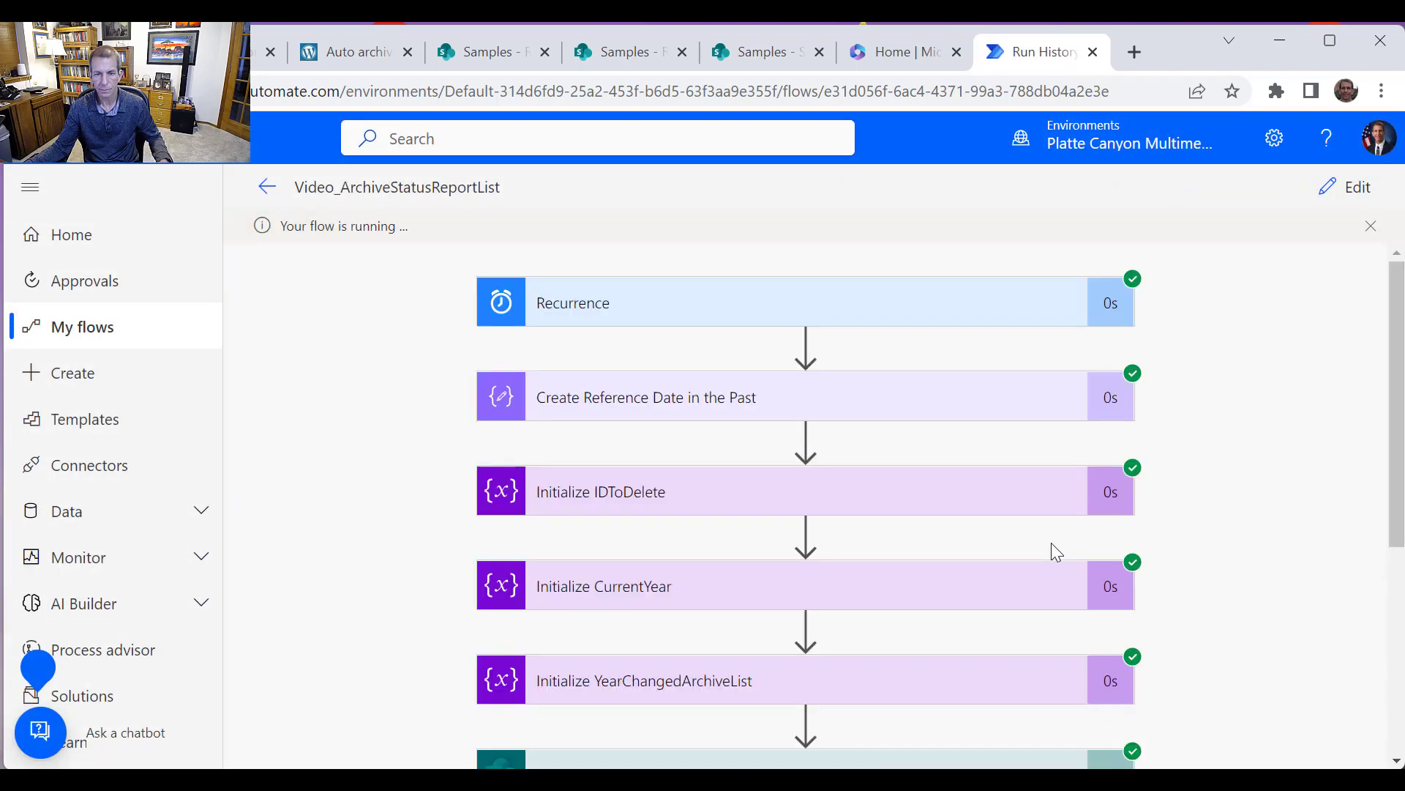
scroll(1095, 543, down, 5)
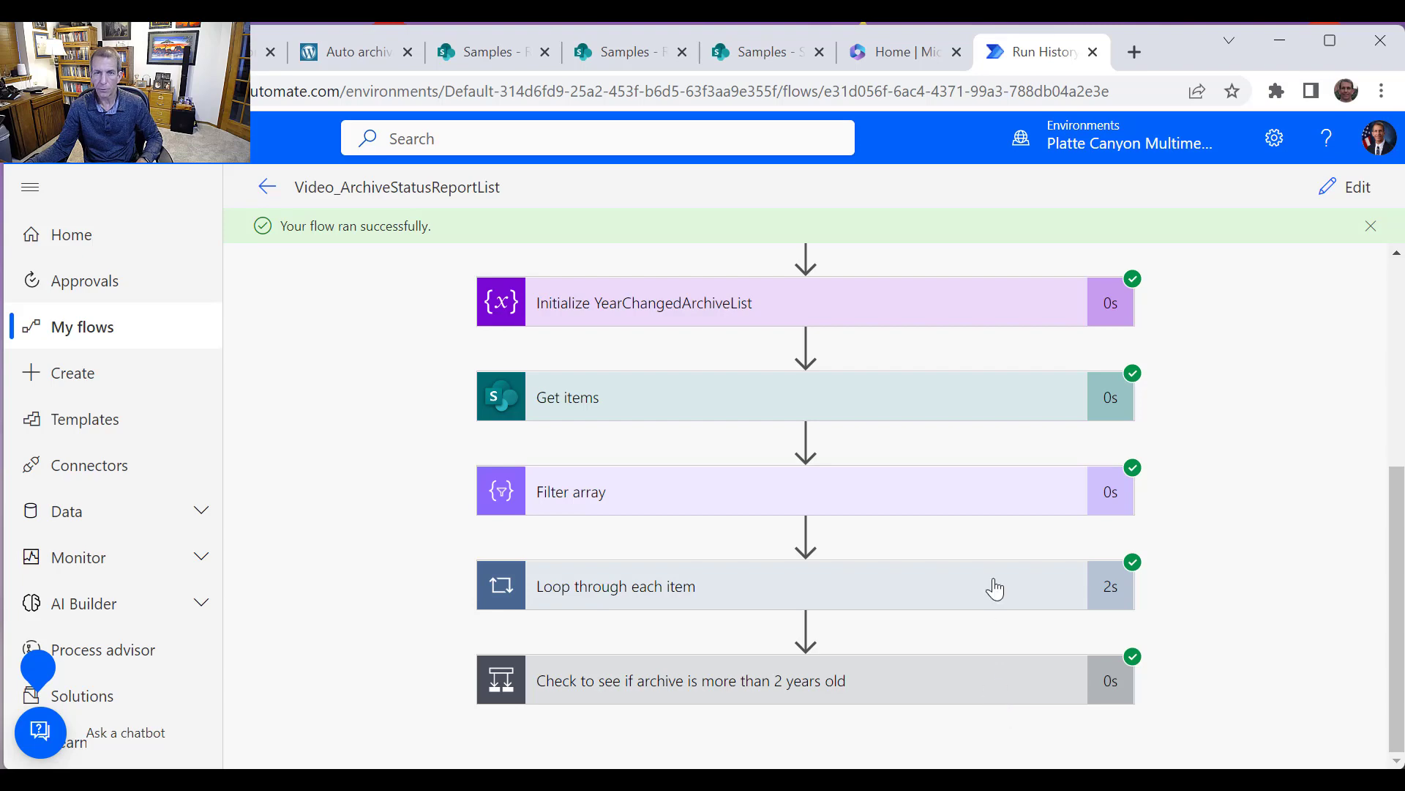
scroll(991, 583, up, 5)
Check the SharePoint archive lists in the other browser tabs for archived items
click(743, 57)
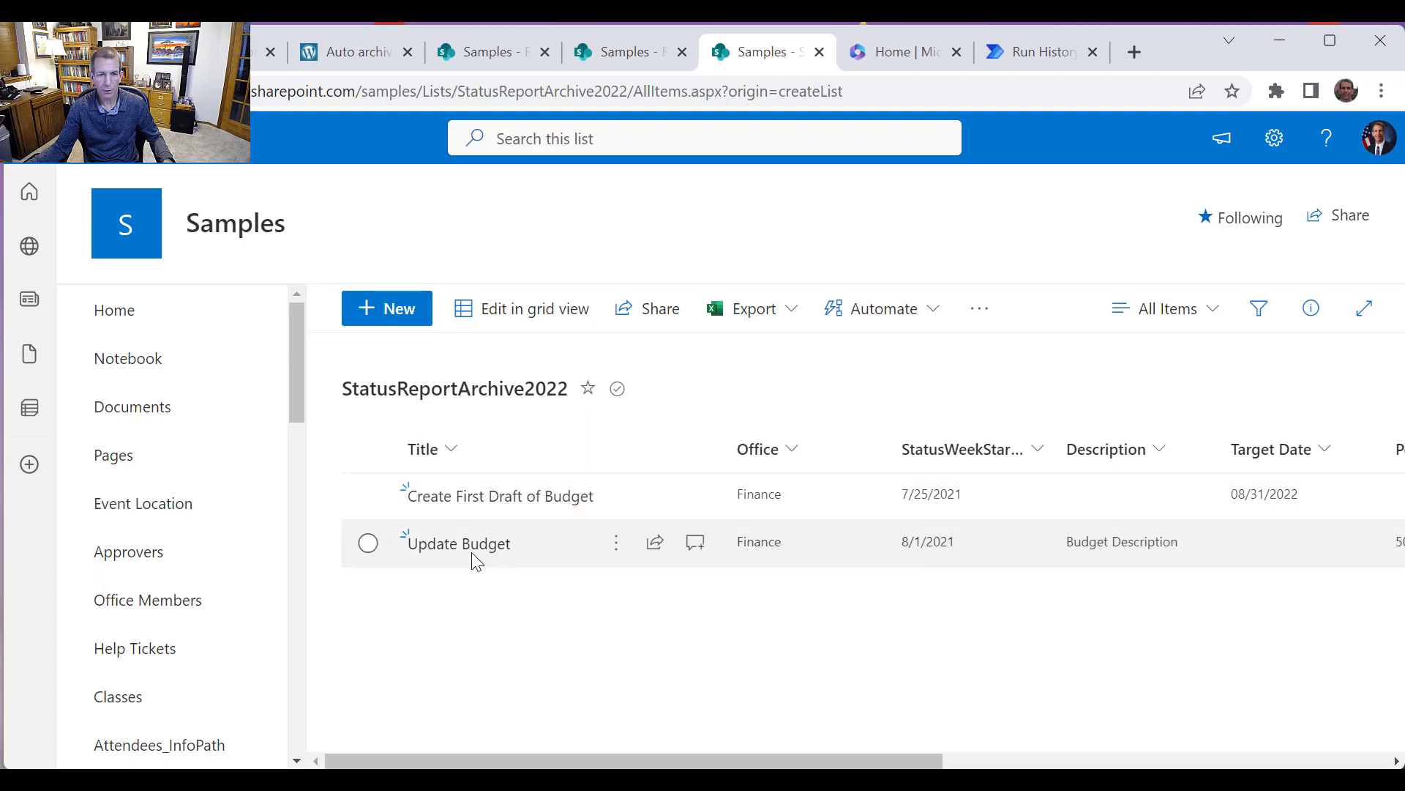
click(628, 59)
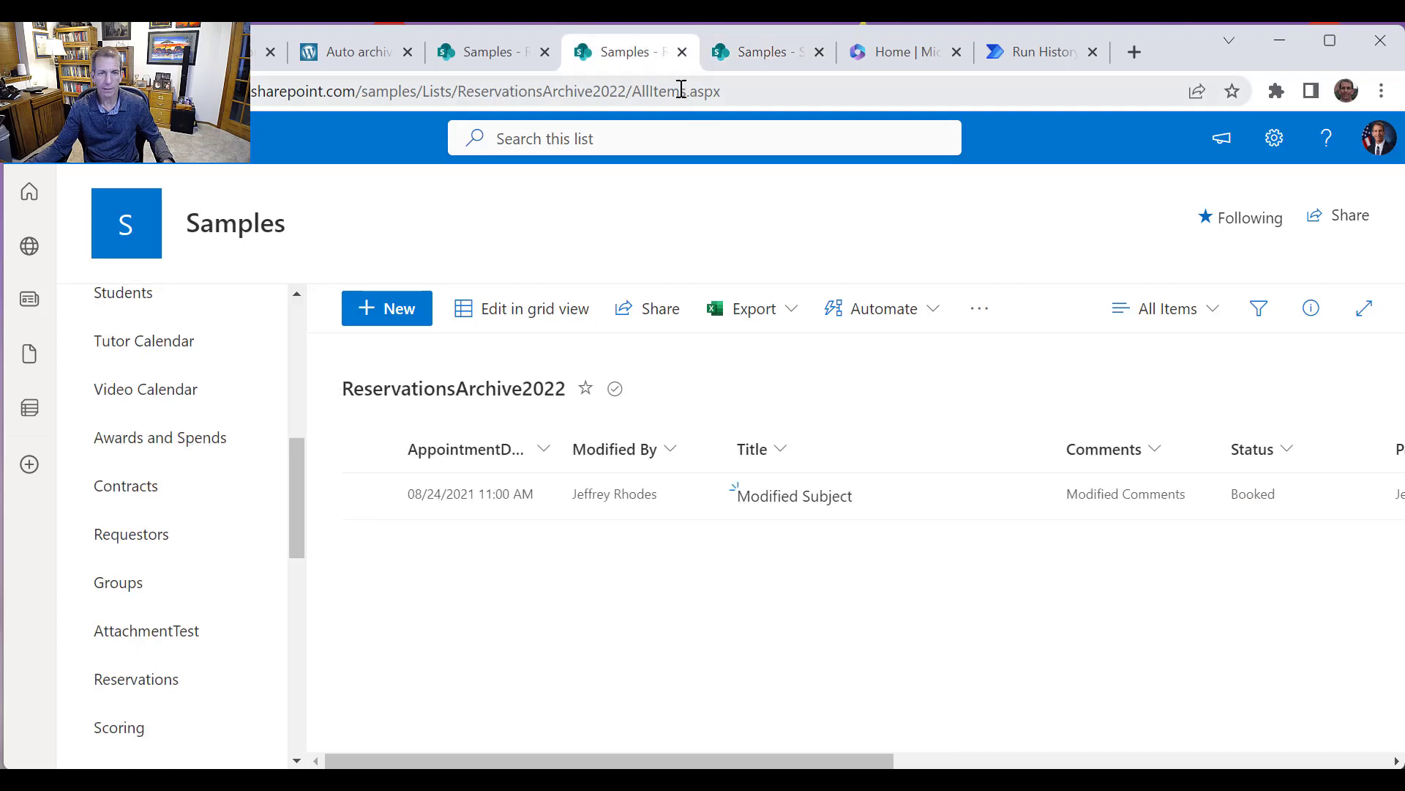
click(484, 56)
click(622, 53)
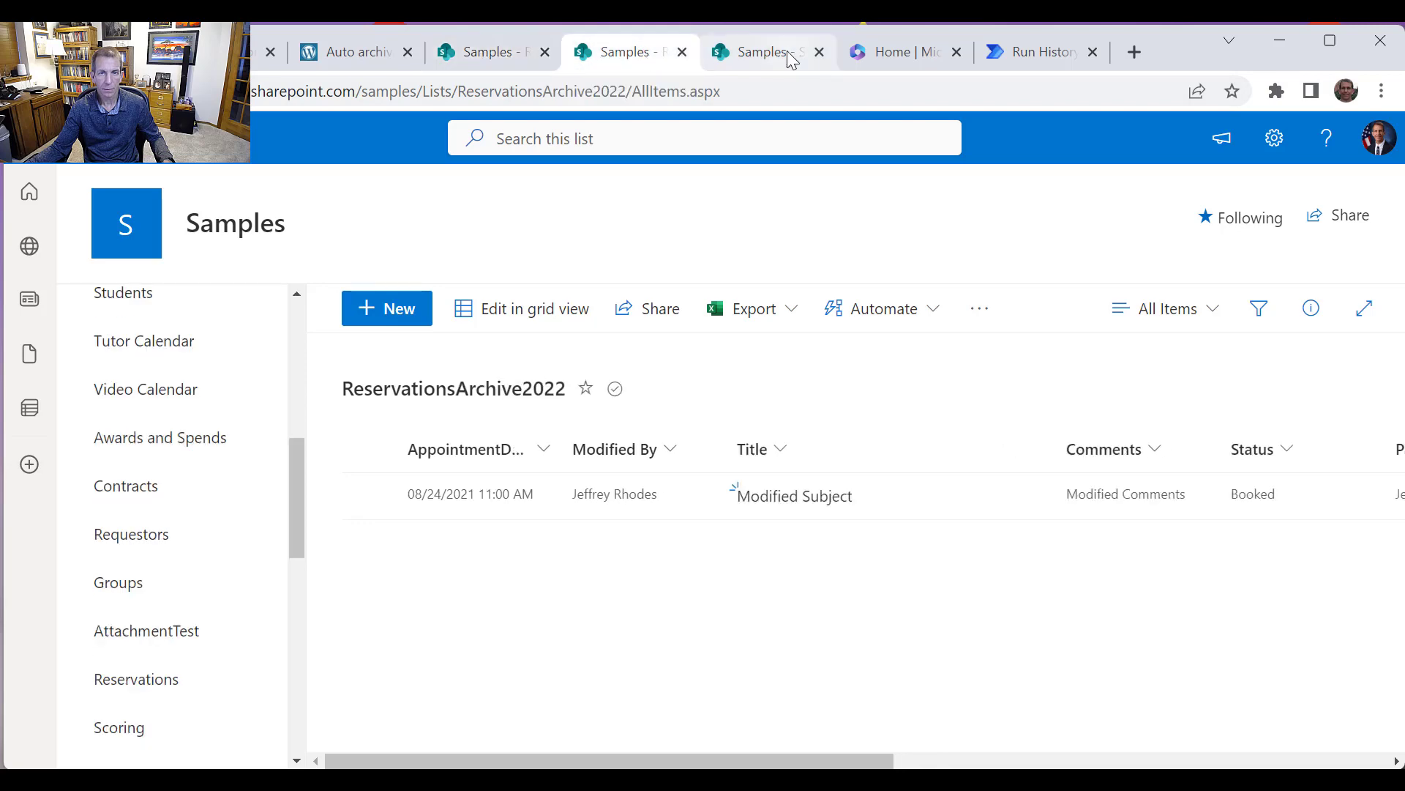
click(780, 53)
click(637, 54)
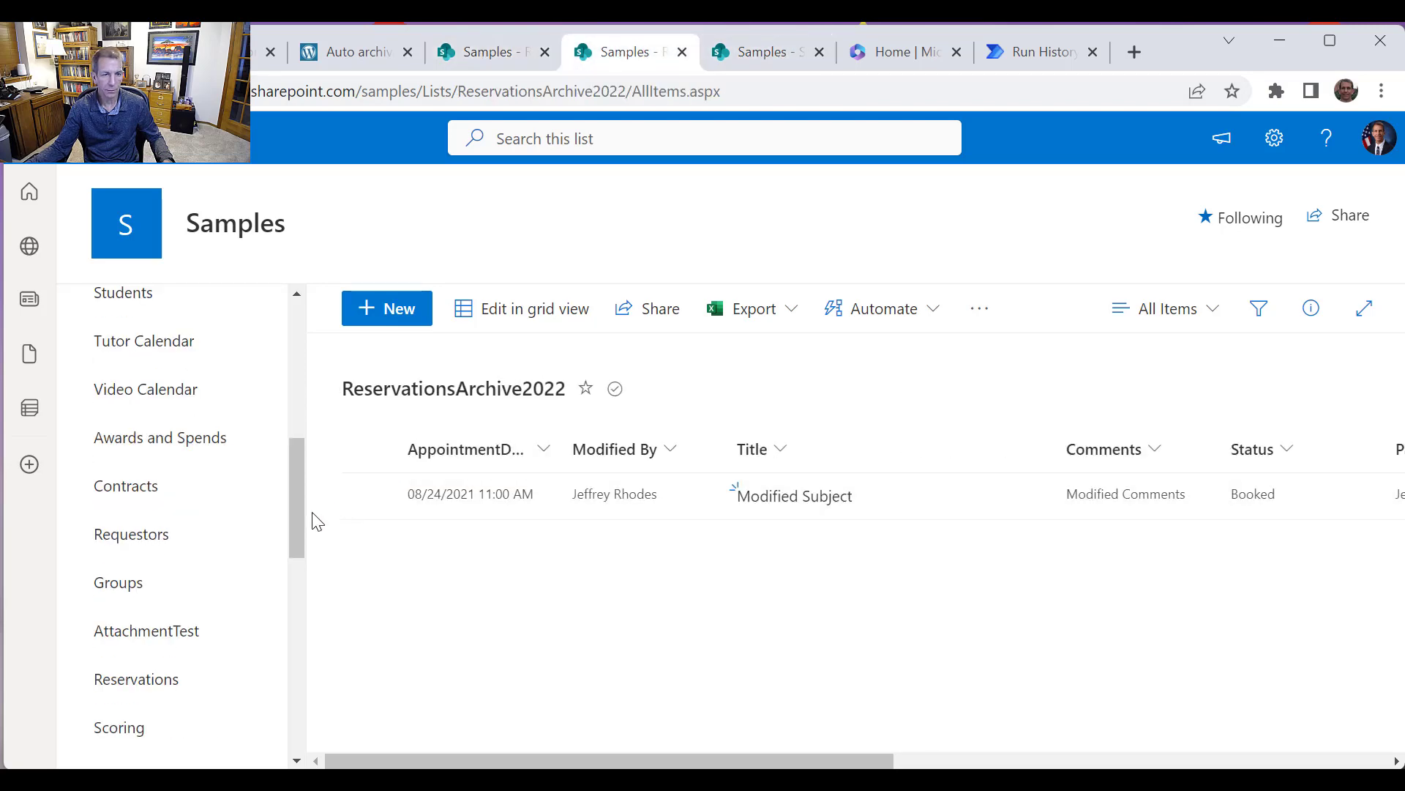
Open the StatusReport list and scroll across its columns to inspect the remaining items and their IDs
scroll(281, 688, down, 5)
scroll(278, 691, down, 3)
scroll(283, 657, up, 3)
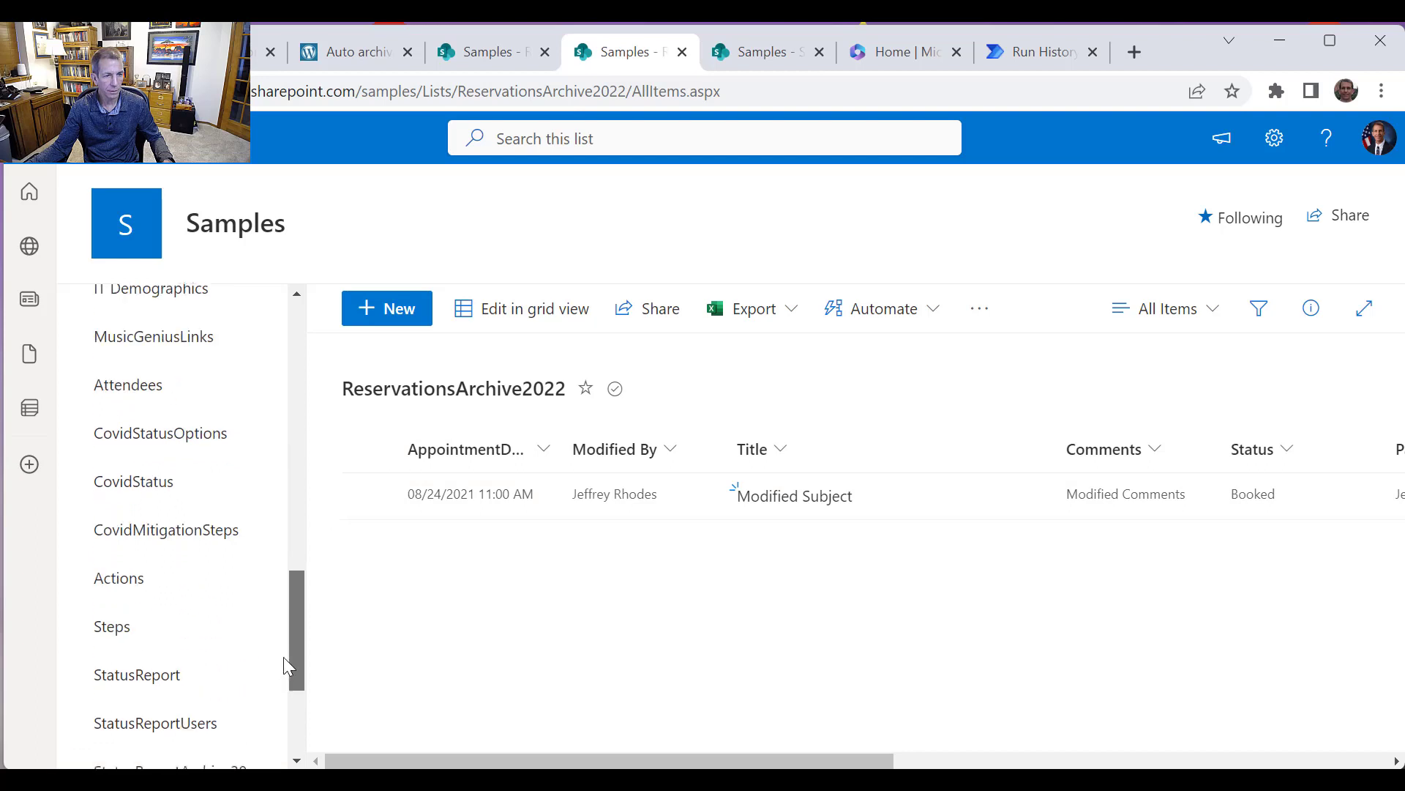
scroll(284, 663, down, 1)
click(181, 667)
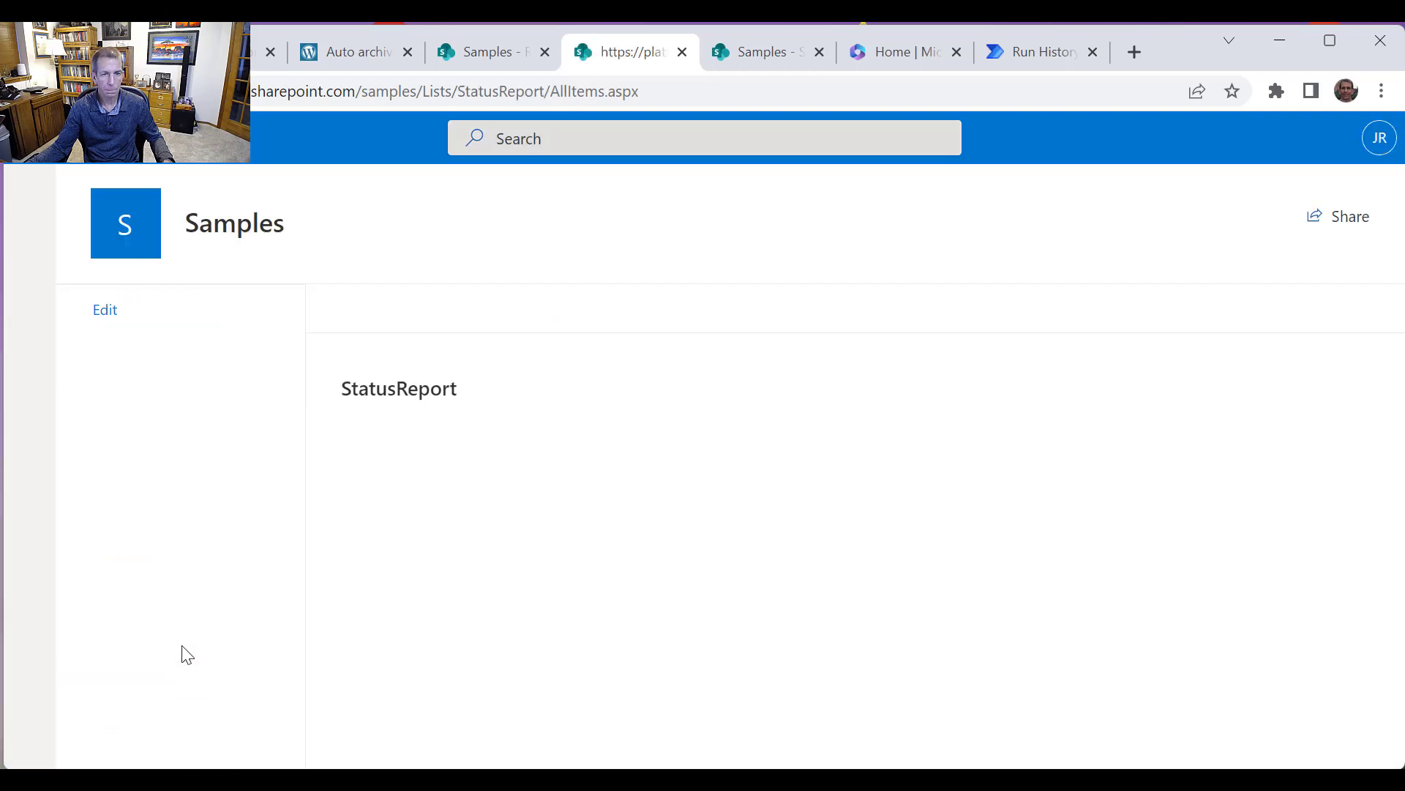
scroll(622, 624, down, 2)
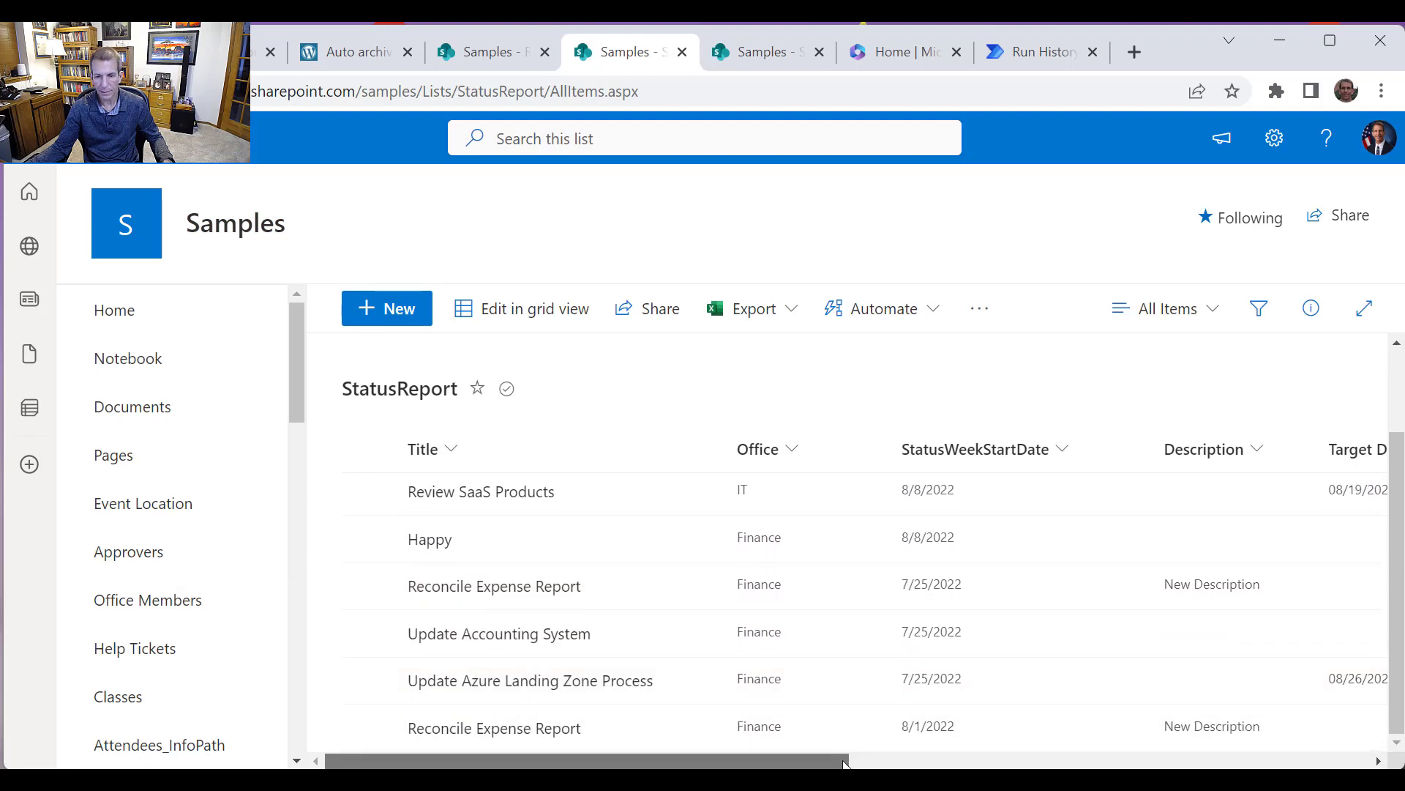
drag(842, 761, 1260, 764)
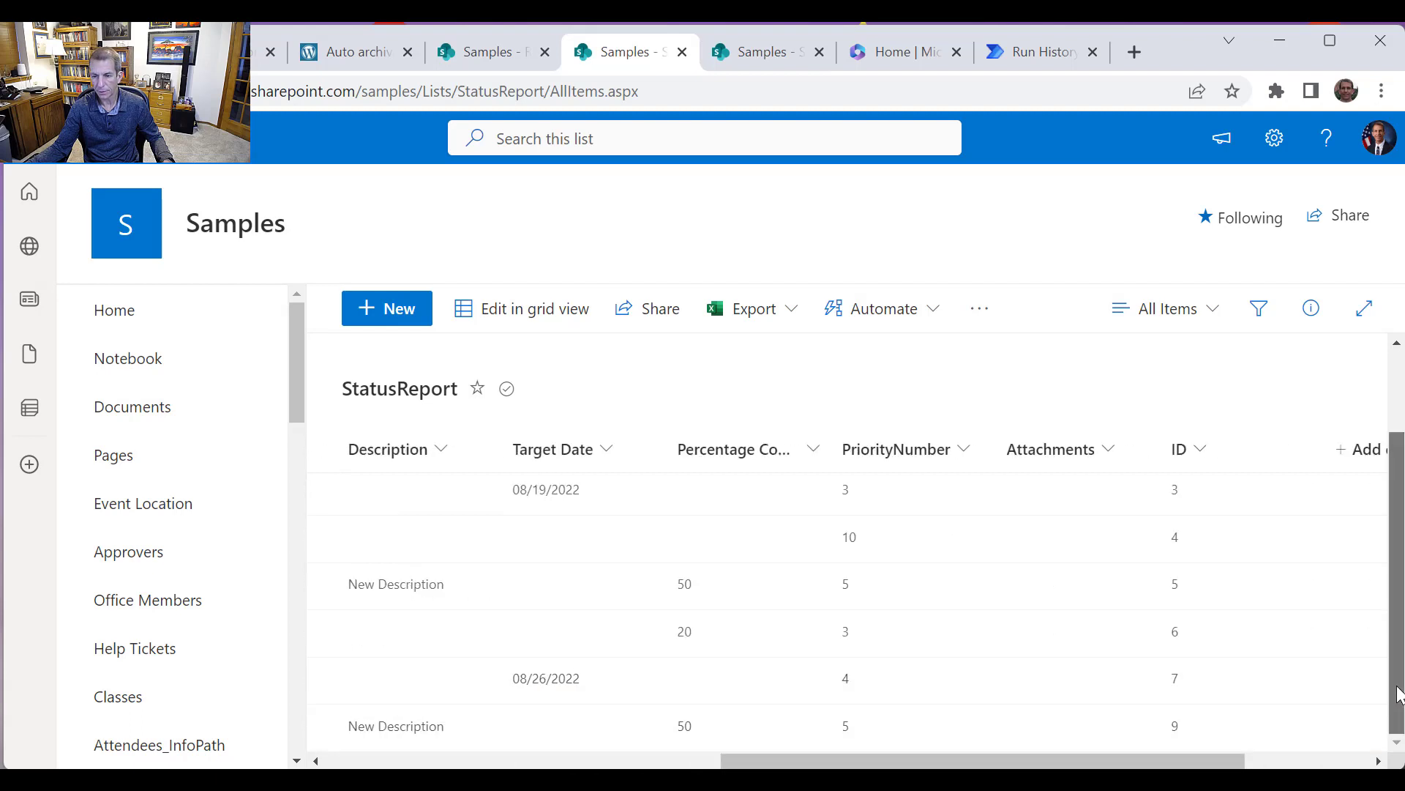